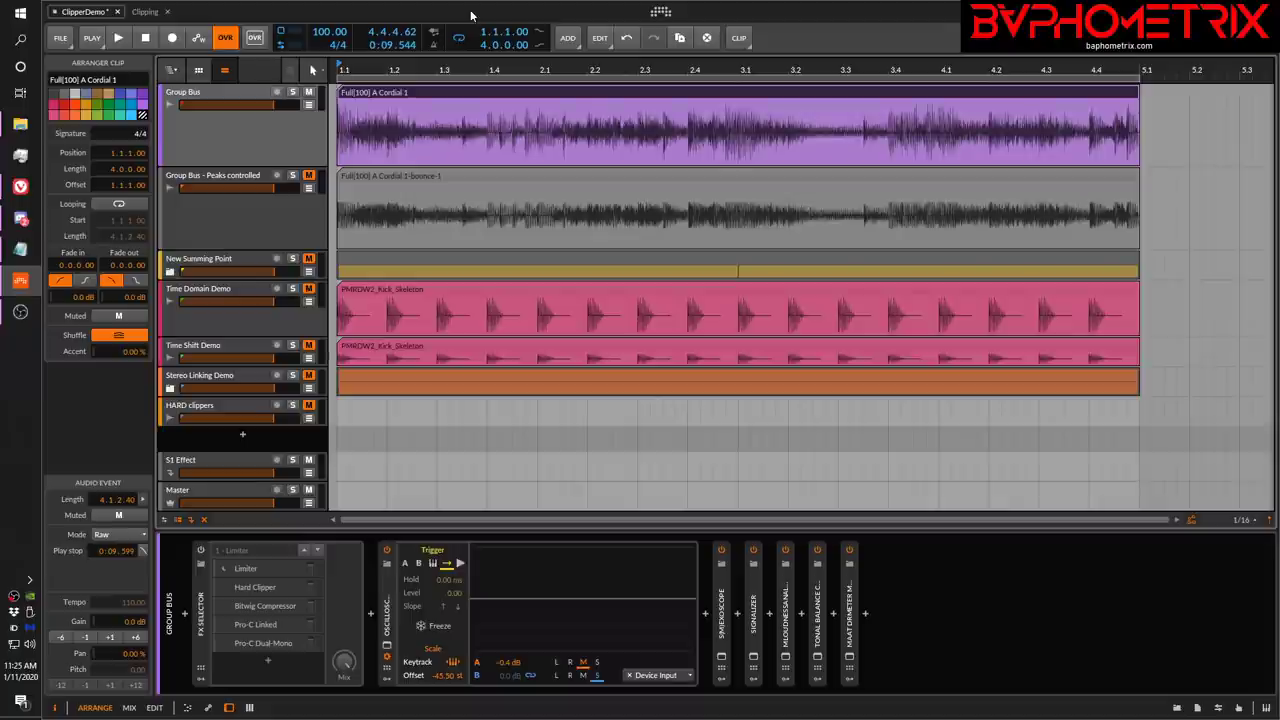
Switch to the web browser to view the Producer Tutorials YouTube playlist, and return to Bitwig Studio.
{"action": "left_click", "coordinate": [19, 187]}
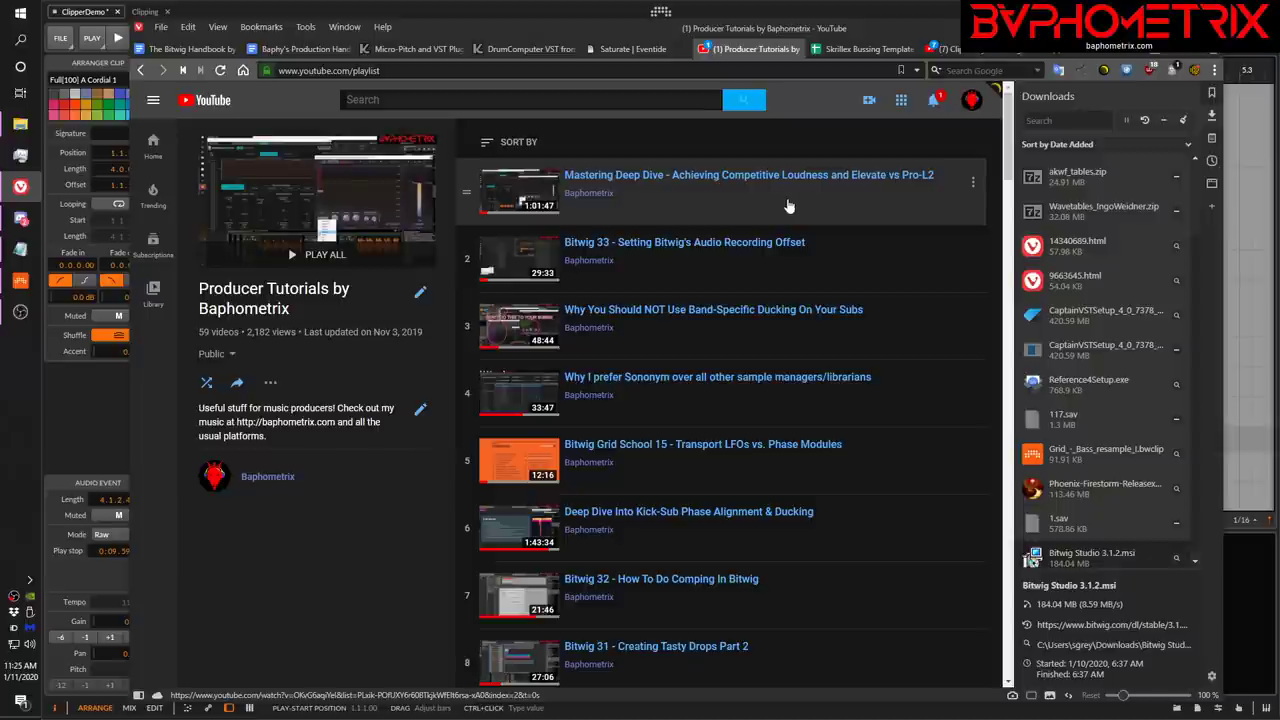
{"action": "left_click", "coordinate": [873, 16]}
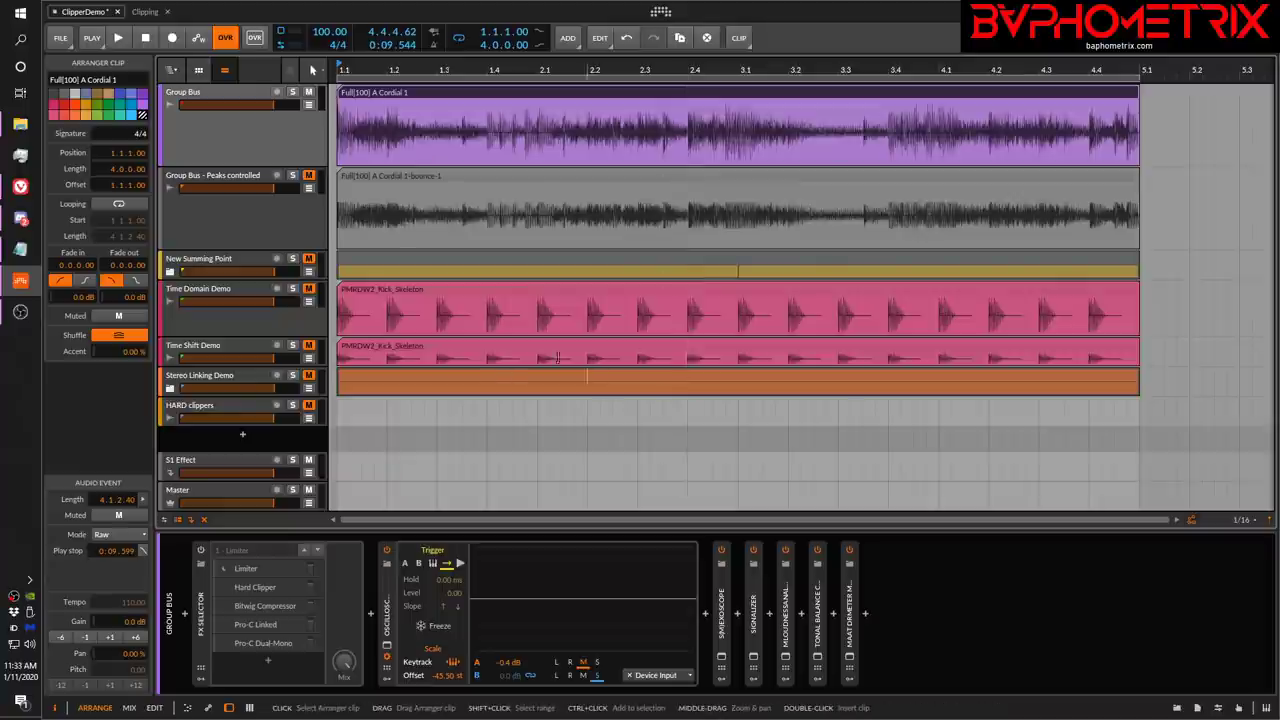
Open the MLoudnessAnalyzer on the Group Bus and play the loop with the FX Selector bypassed to measure its unprocessed loudness.
{"action": "left_click", "coordinate": [199, 605]}
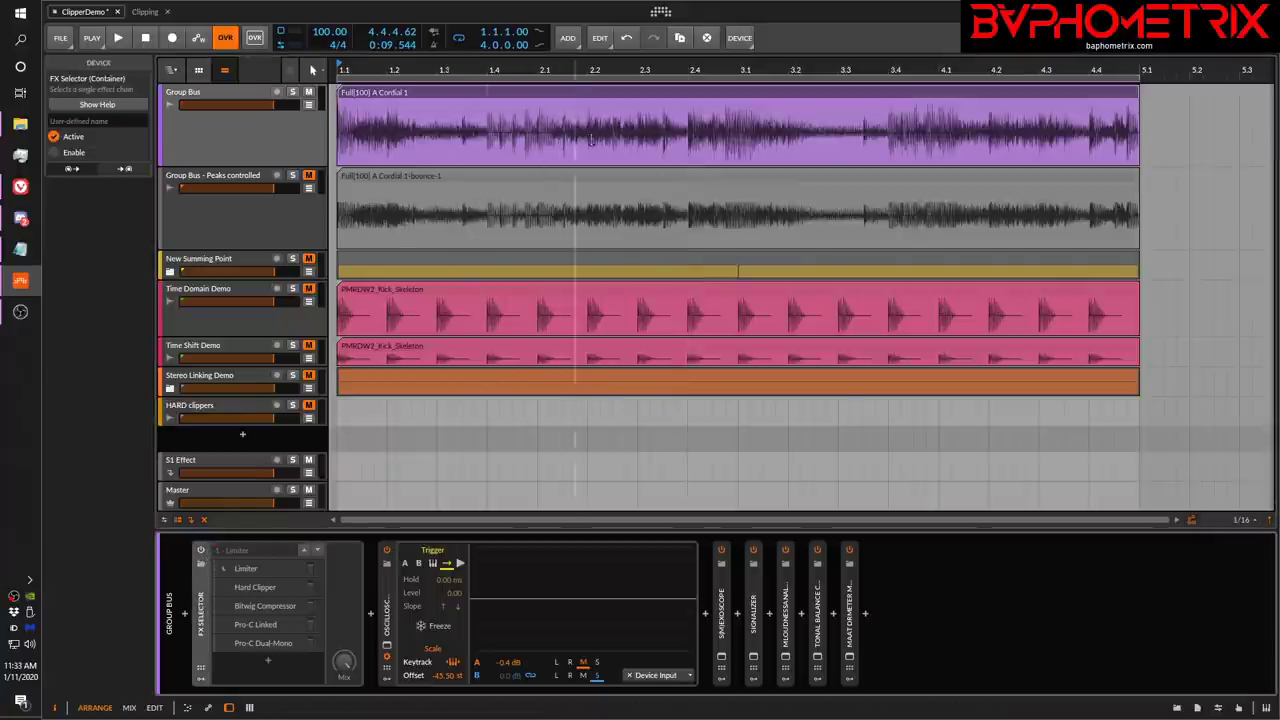
{"action": "left_click", "coordinate": [785, 657]}
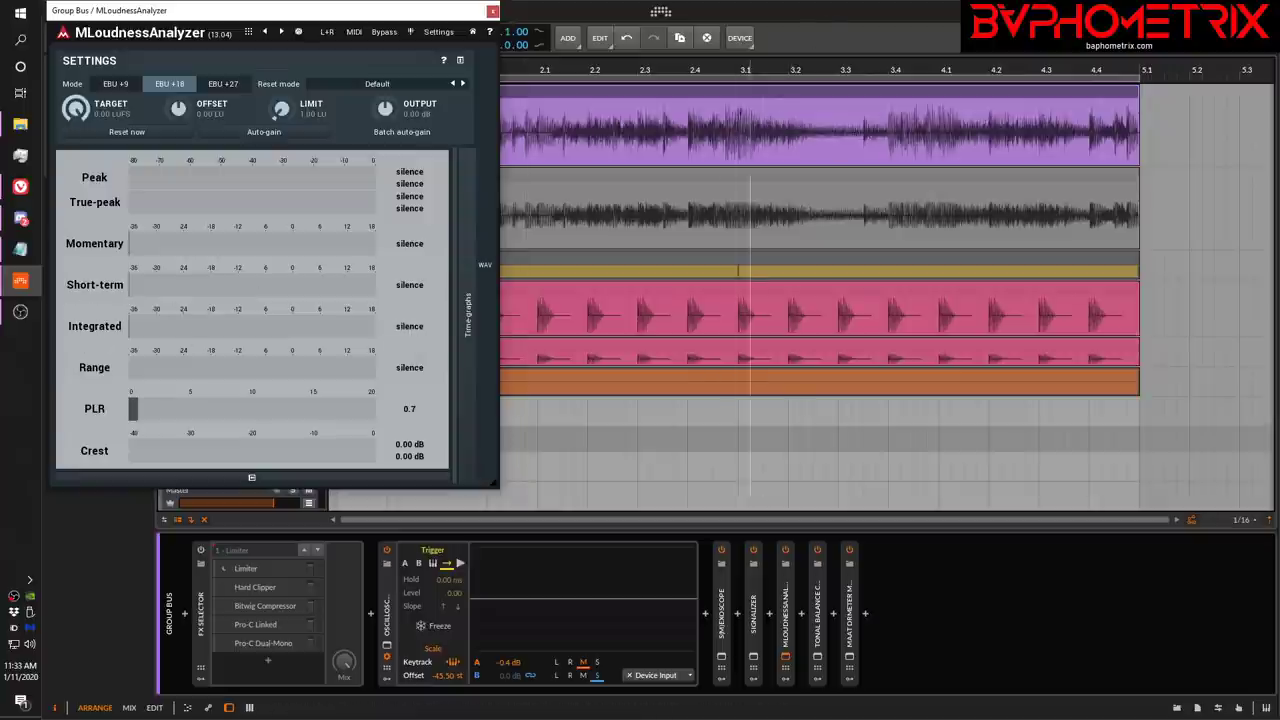
{"action": "key", "text": "space"}
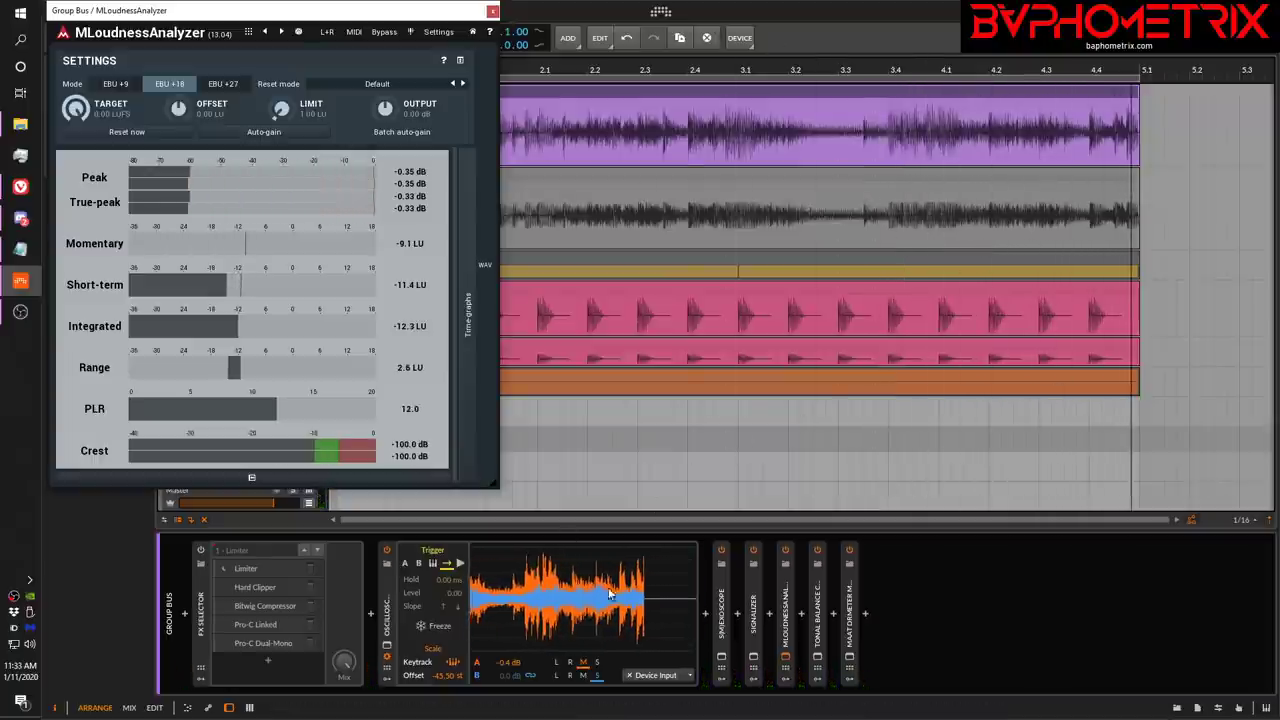
{"action": "left_click", "coordinate": [753, 115]}
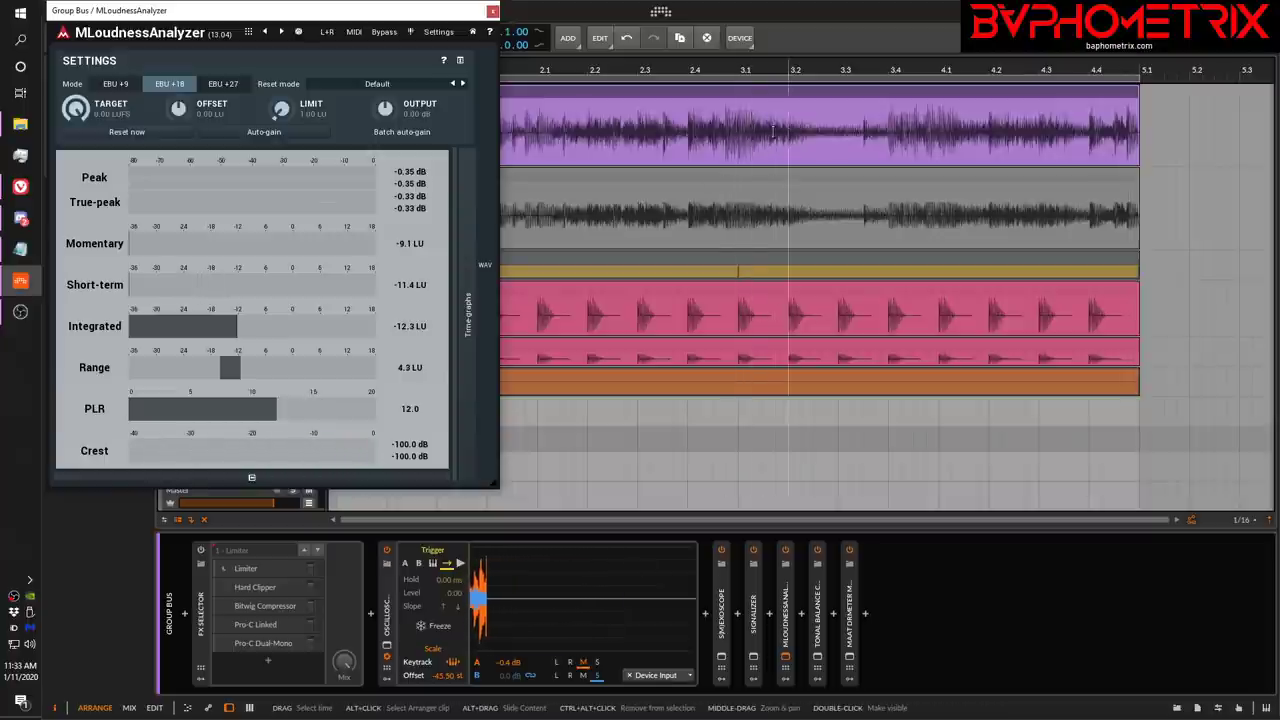
{"action": "left_click", "coordinate": [803, 124]}
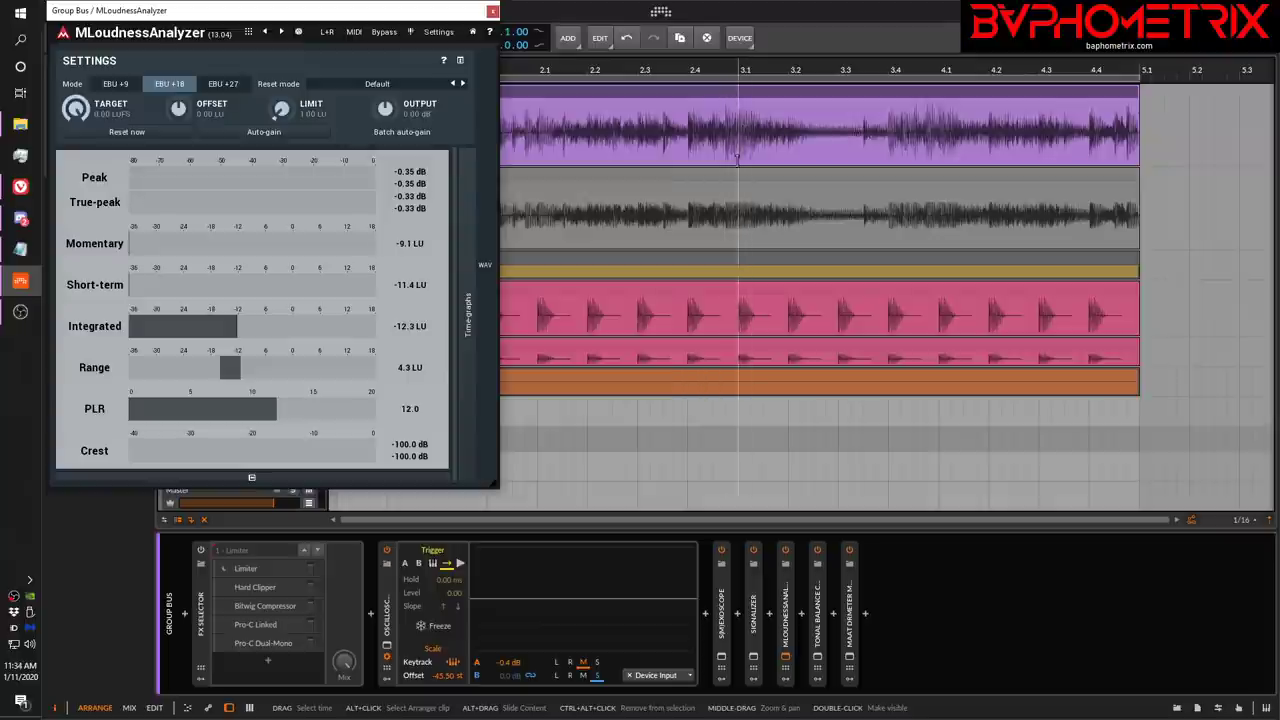
{"action": "left_click", "coordinate": [941, 110]}
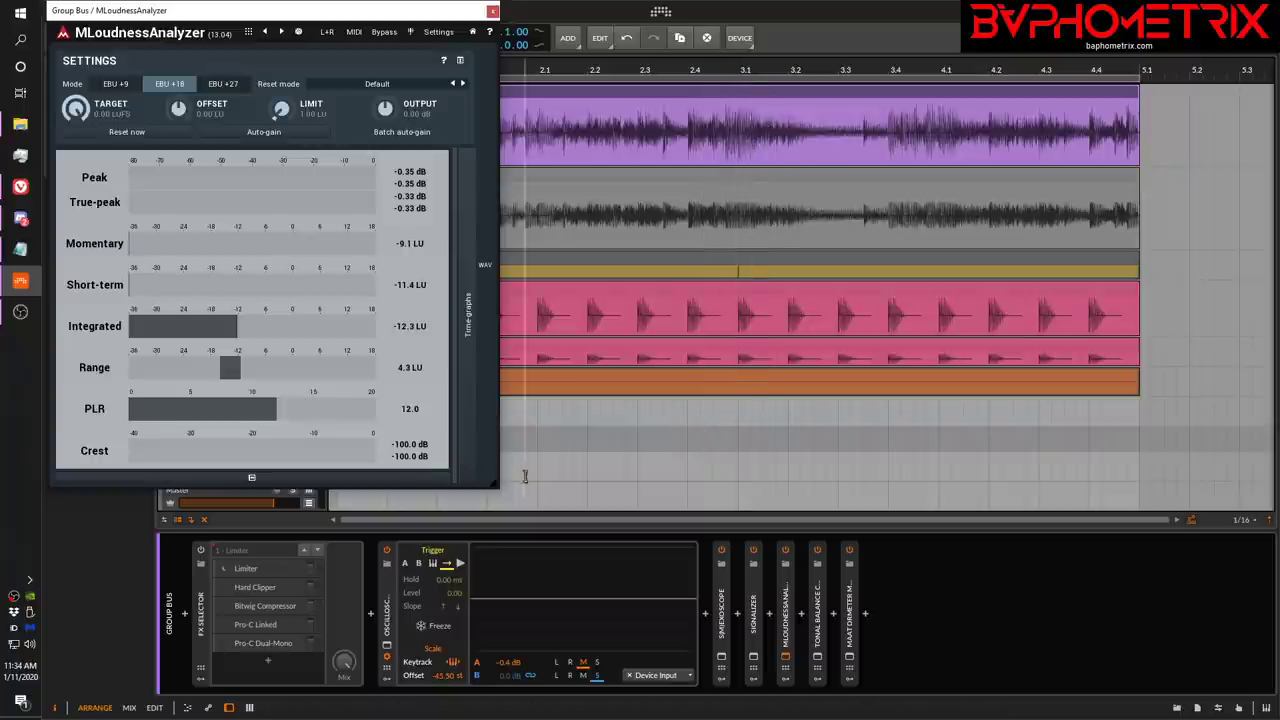
Enable the Group Bus FX Selector and open the FabFilter Pro-L 2 plug-in from its Limiter chain.
{"action": "left_click", "coordinate": [200, 553]}
{"action": "left_click", "coordinate": [200, 553]}
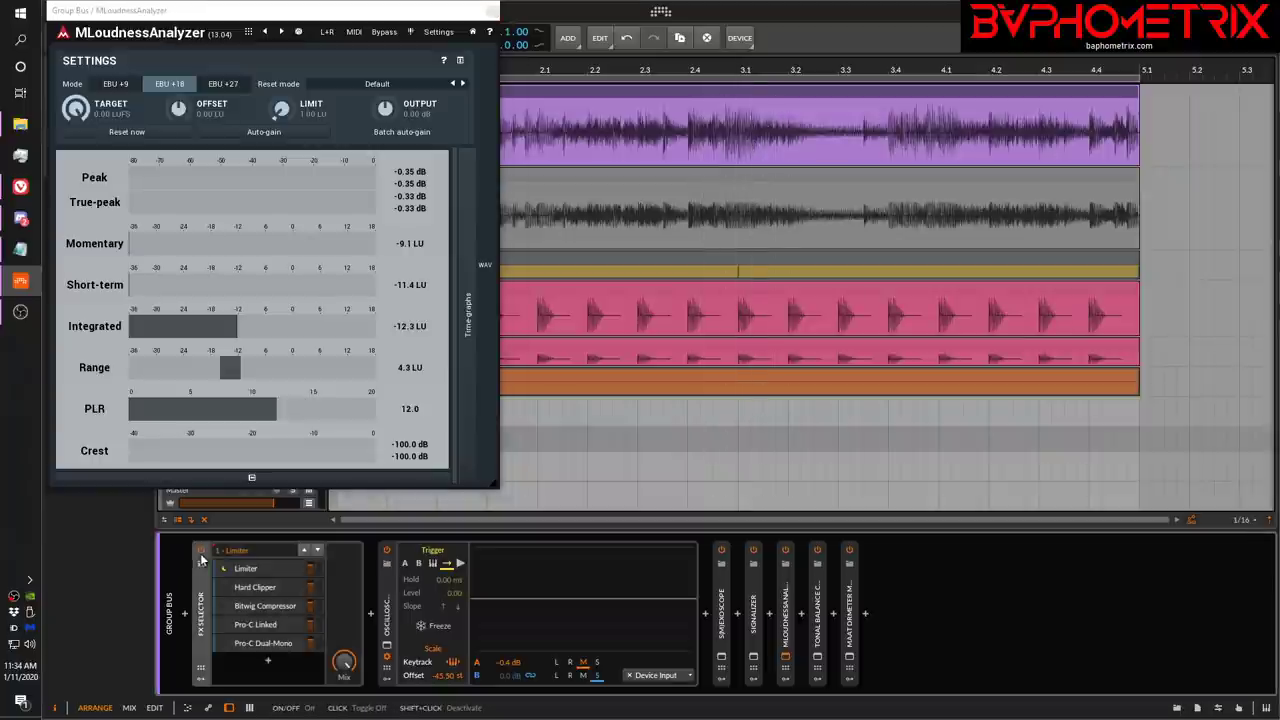
{"action": "left_click", "coordinate": [254, 569]}
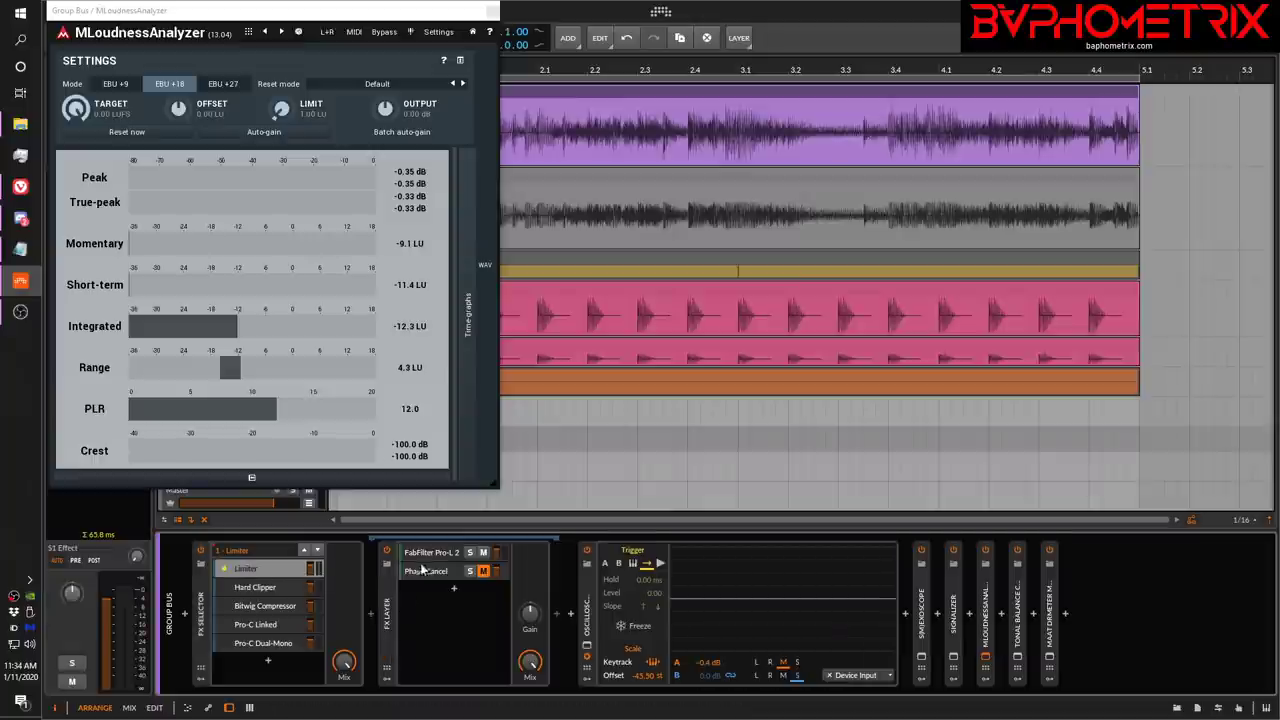
{"action": "left_click", "coordinate": [255, 568]}
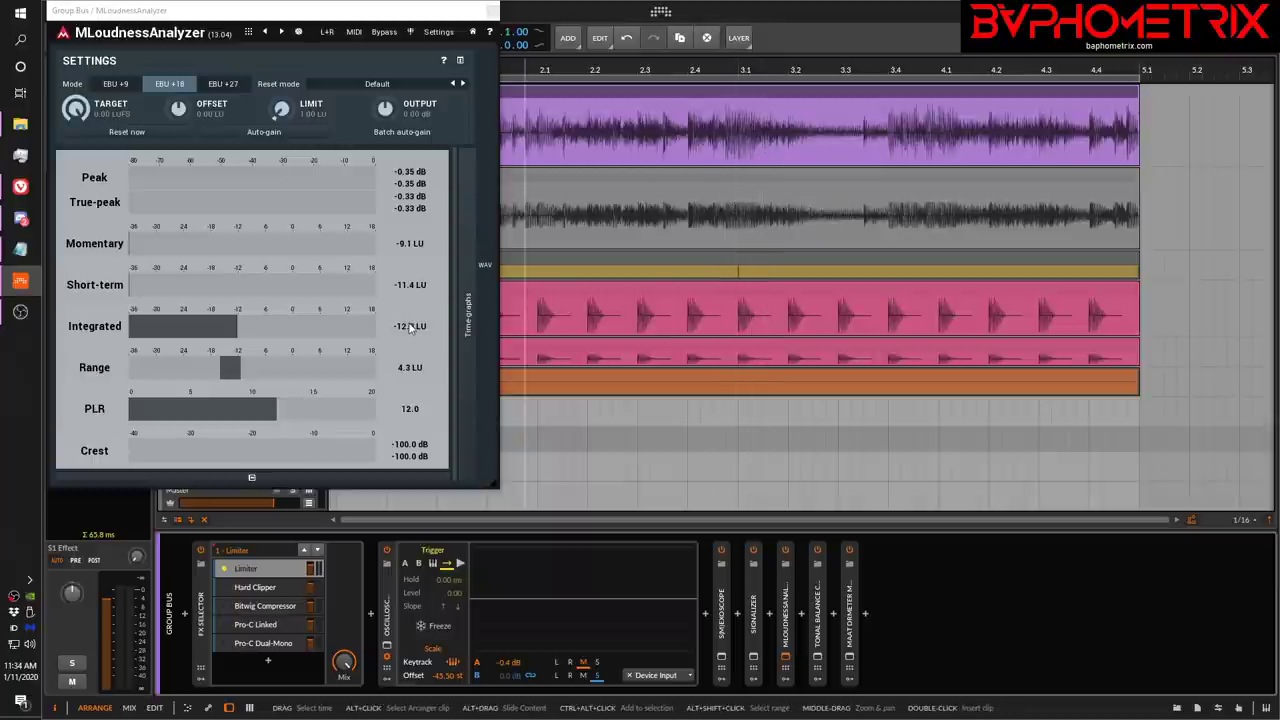
{"action": "left_click", "coordinate": [271, 566]}
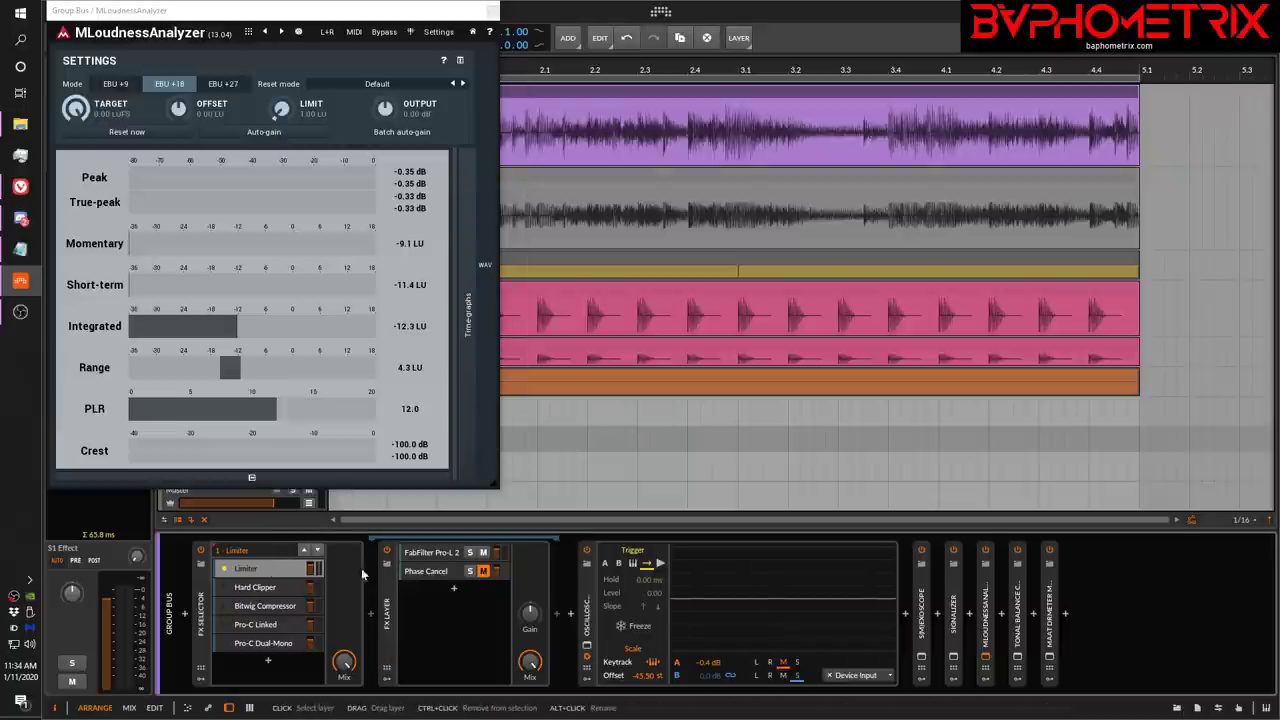
{"action": "left_click", "coordinate": [444, 555]}
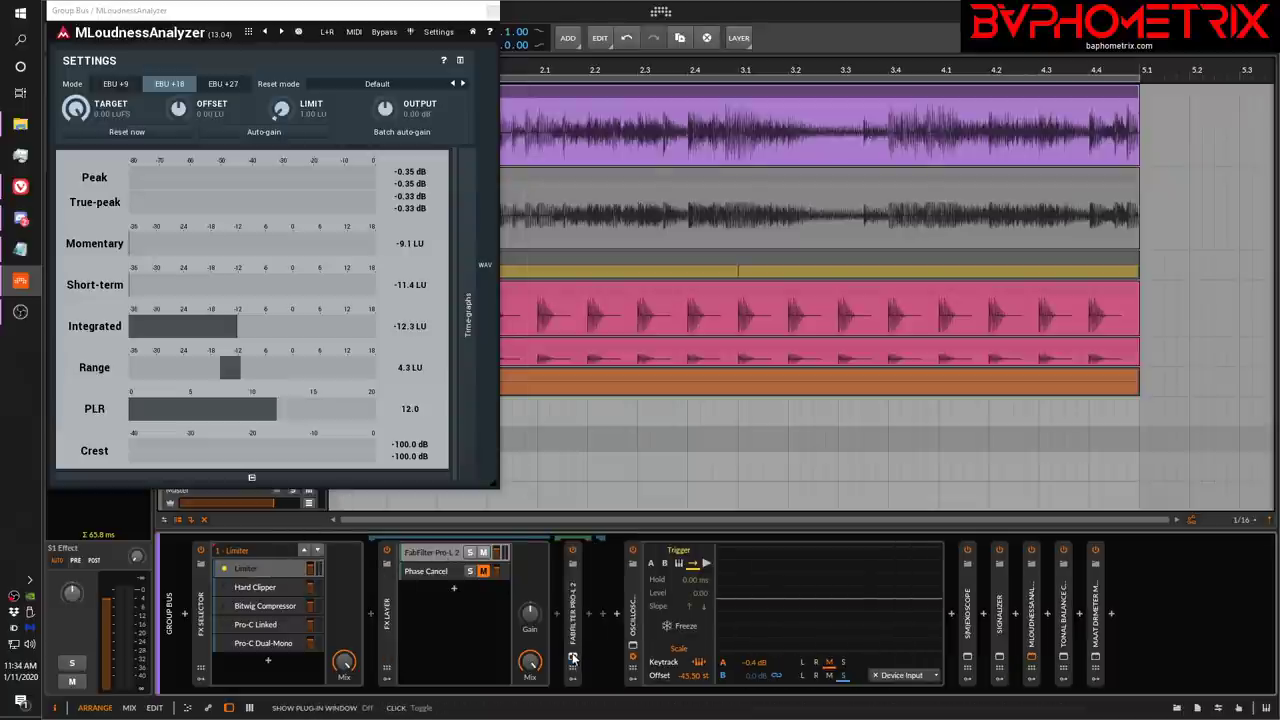
{"action": "left_click", "coordinate": [573, 655]}
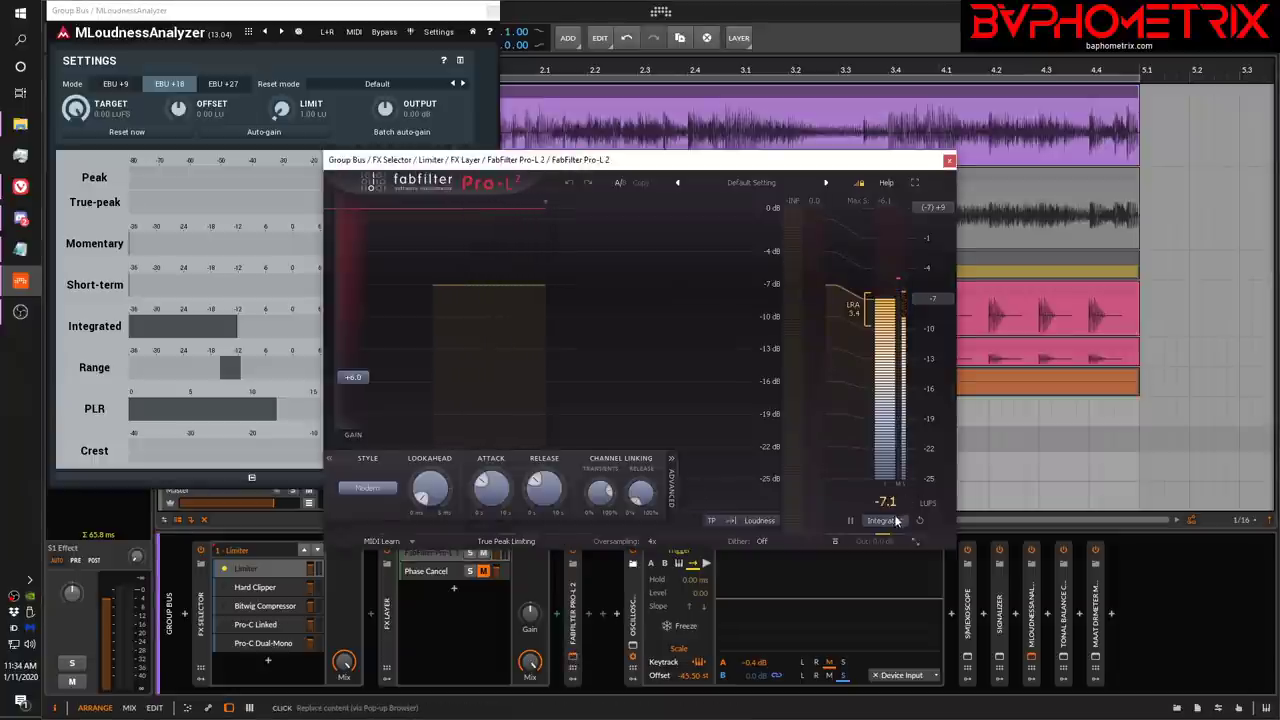
Reset the loudness measurements in Pro-L 2 and MLoudnessAnalyzer, placing the two plug-in windows side by side.
{"action": "mouse_move", "coordinate": [884, 522]}
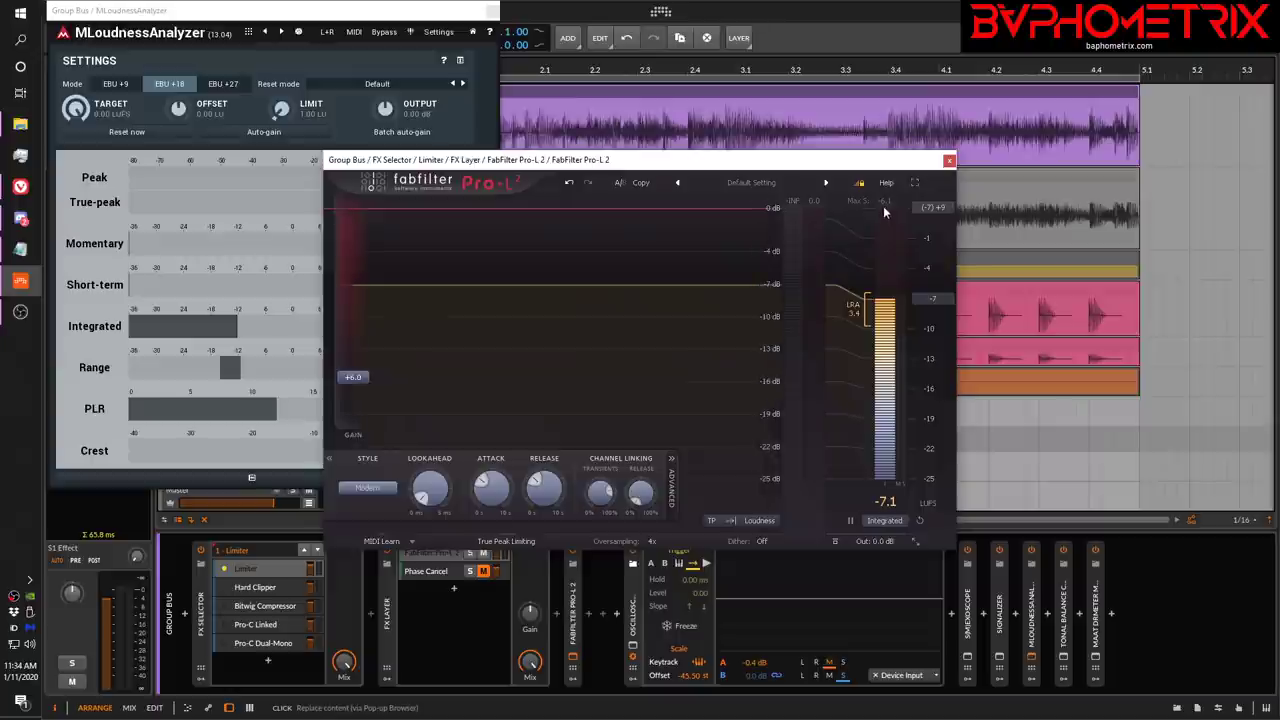
{"action": "left_click", "coordinate": [920, 520]}
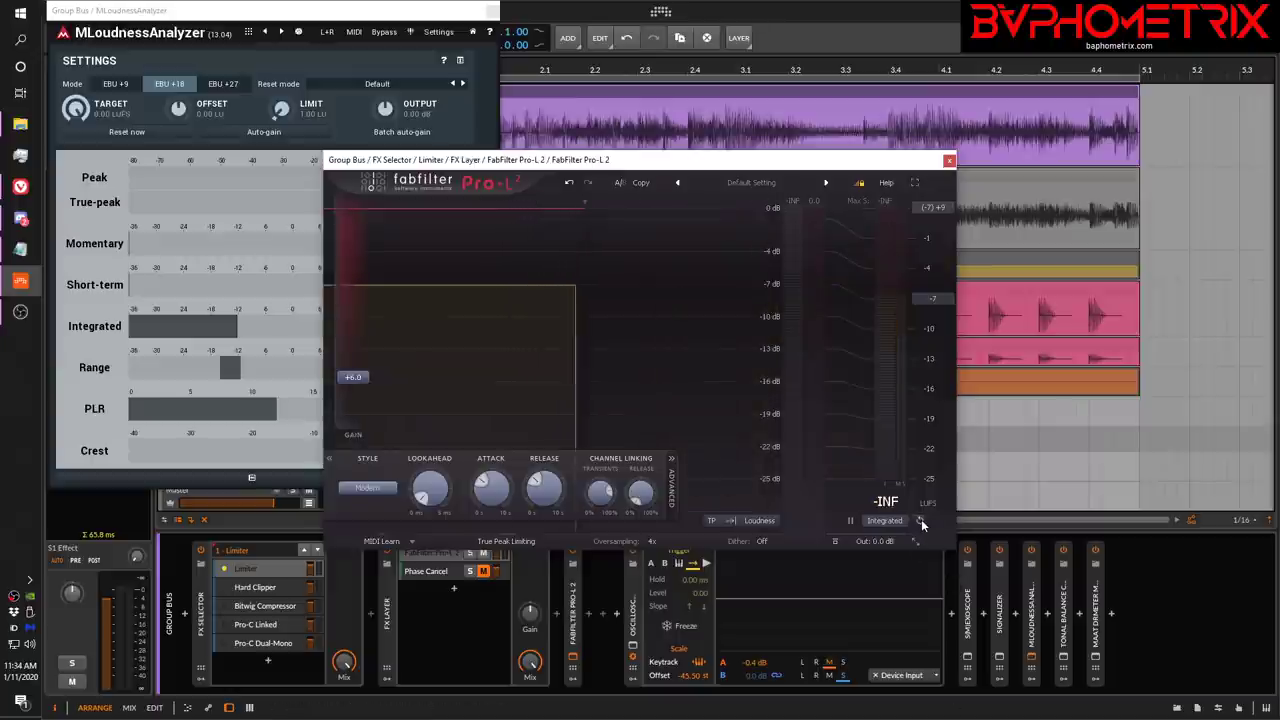
{"action": "left_click_drag", "start_coordinate": [811, 162], "coordinate": [1064, 180]}
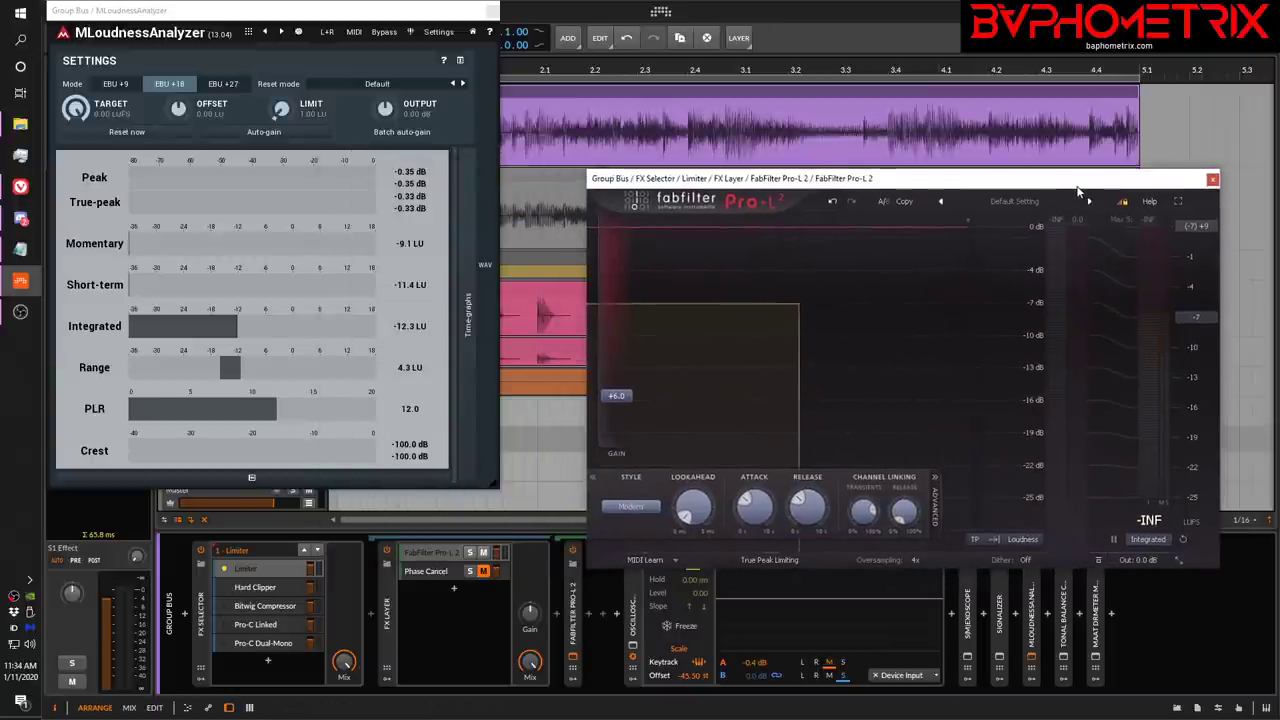
{"action": "left_click", "coordinate": [126, 131]}
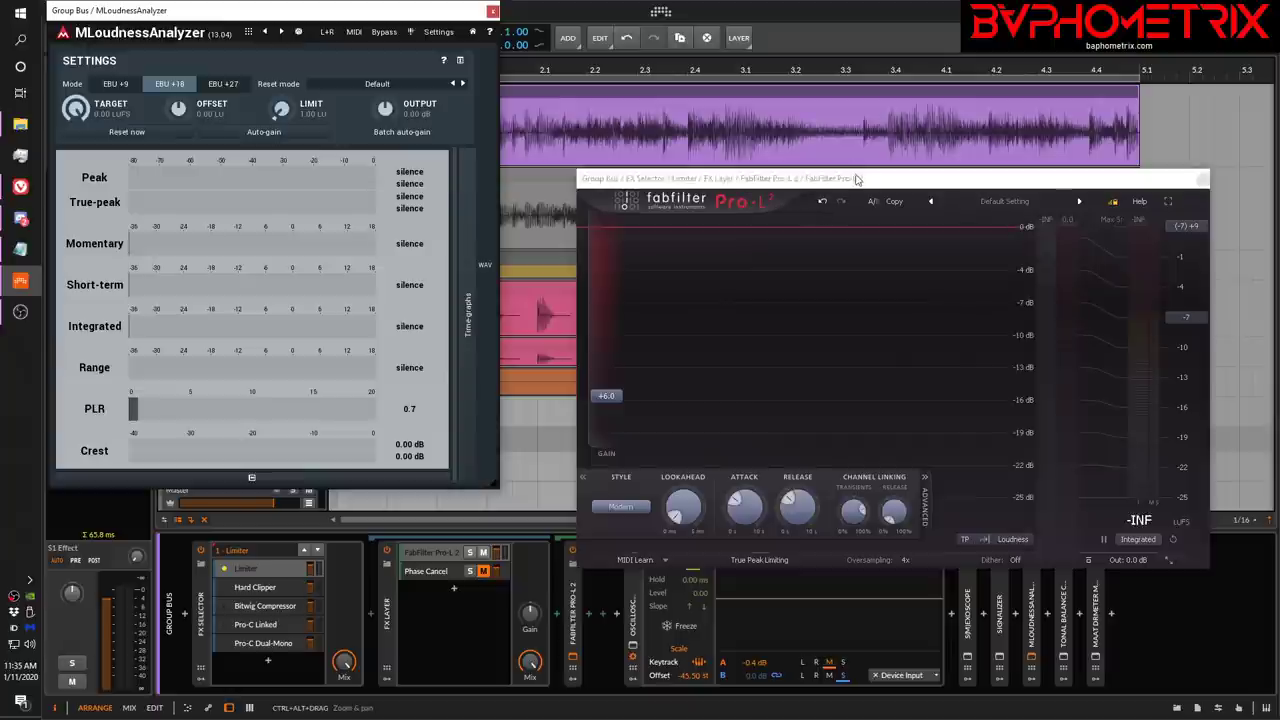
Play the loop through the limiter twice, examining loudness, range and crest on the analyzer alongside Pro-L 2's gain reduction.
{"action": "key", "text": "space"}
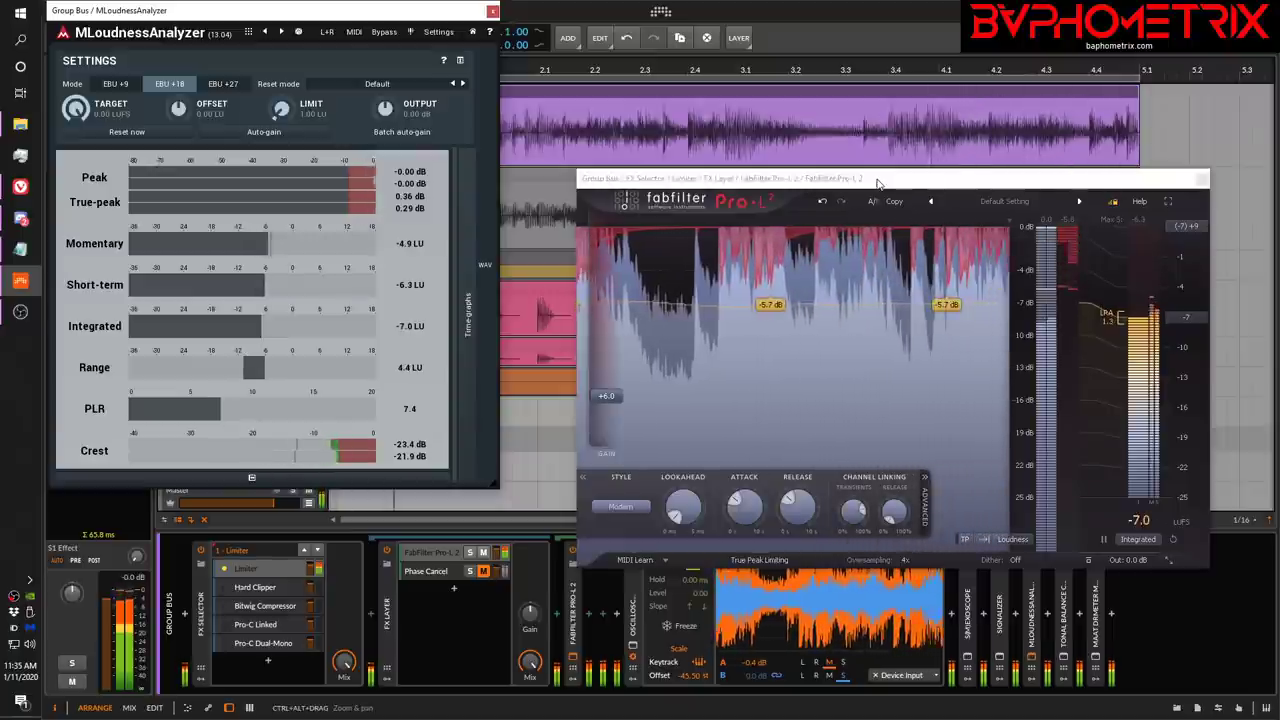
{"action": "key", "text": "space"}
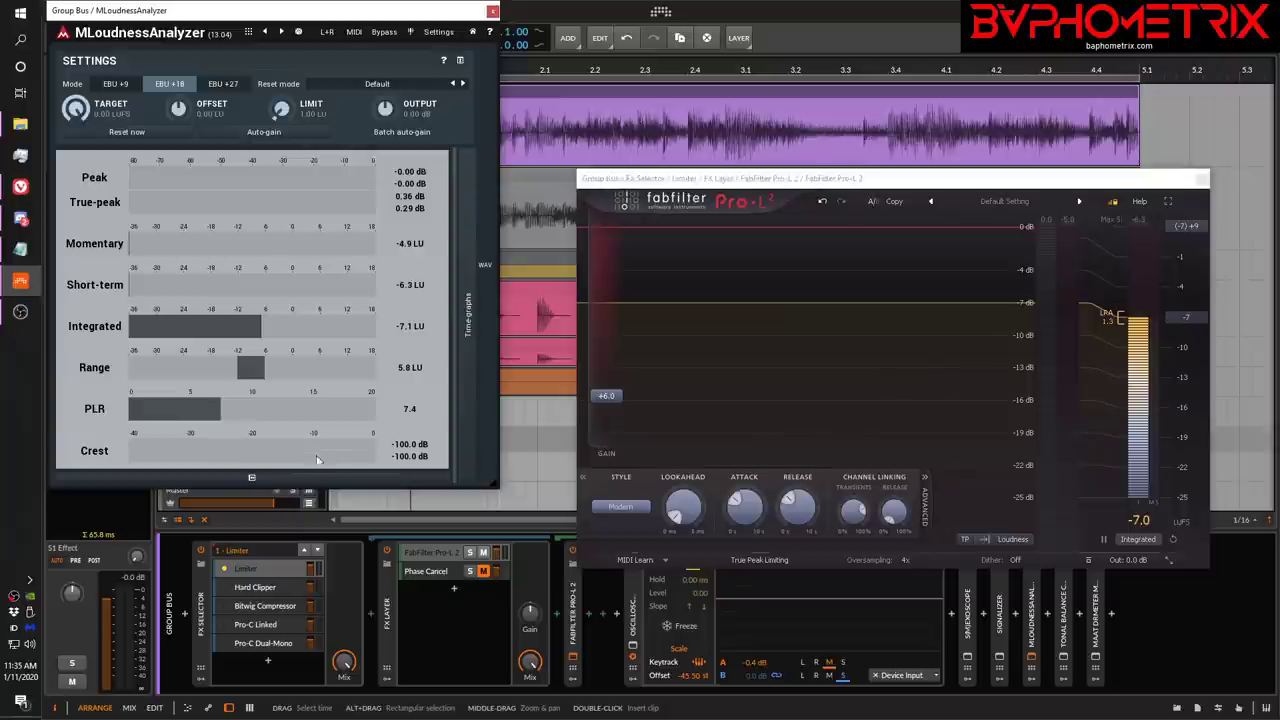
{"action": "key", "text": "space"}
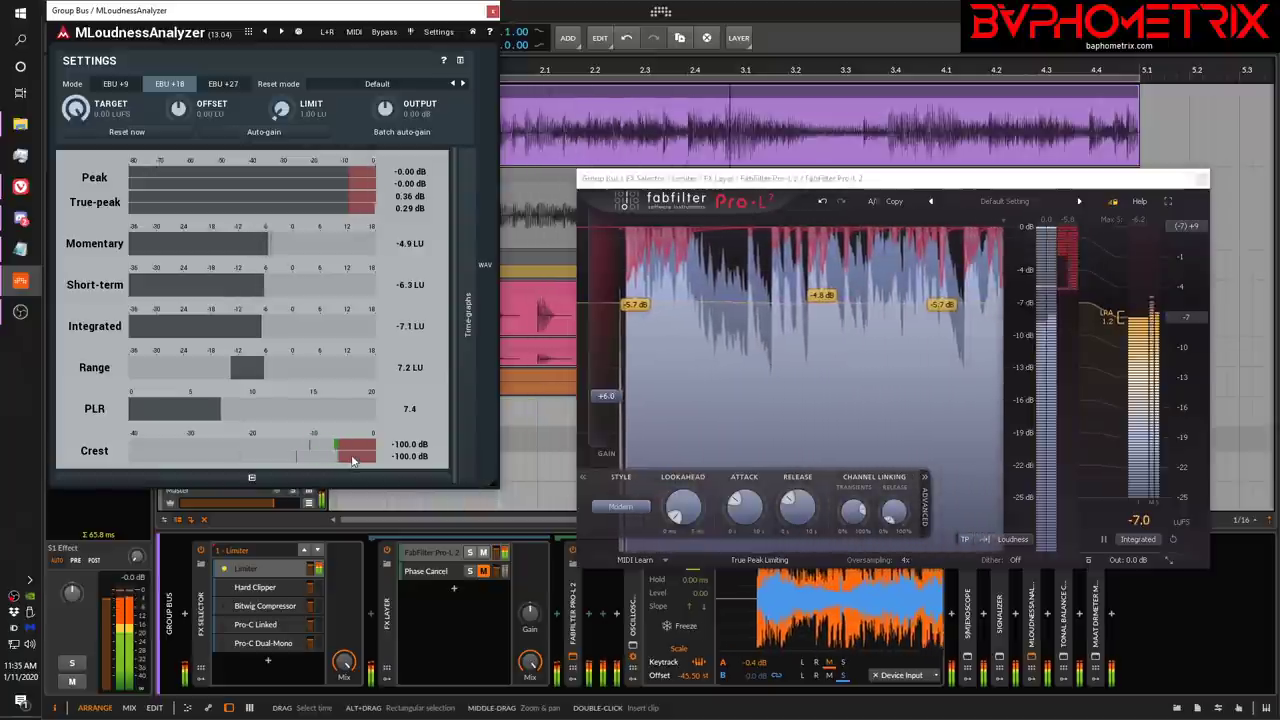
{"action": "key", "text": "space"}
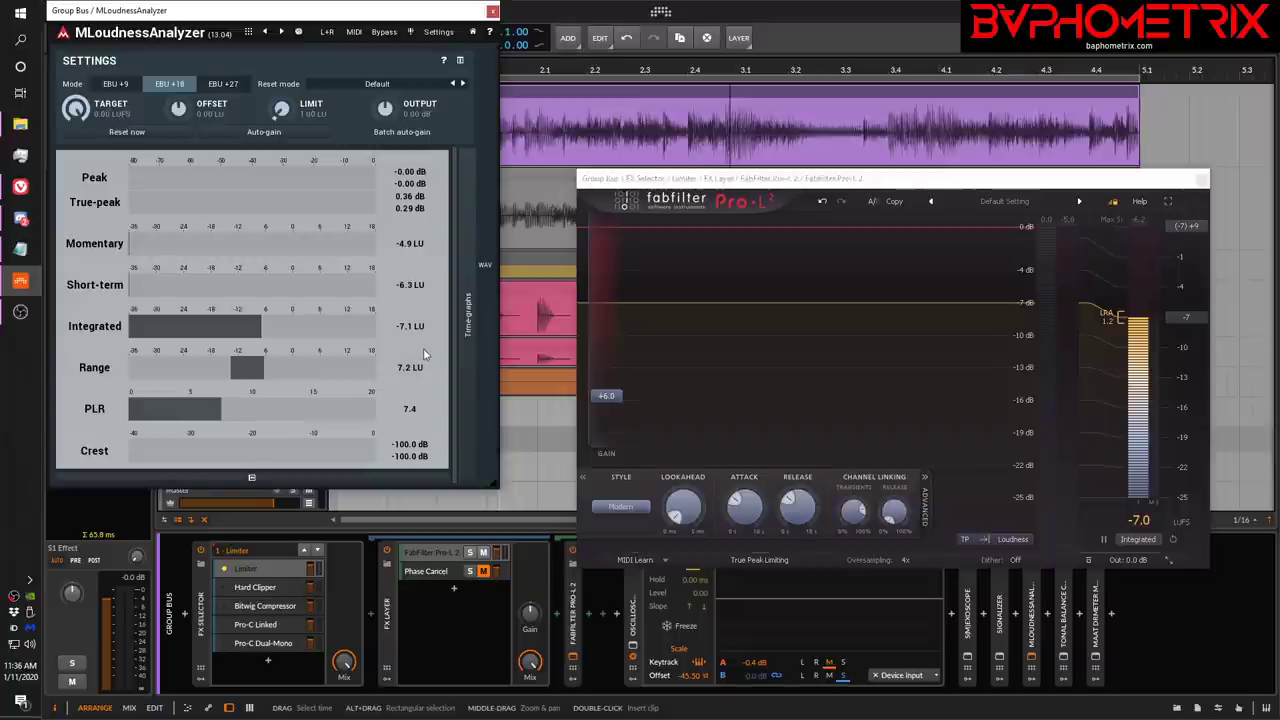
Reset the MLoudnessAnalyzer measurements and close the FabFilter Pro-L 2 window.
{"action": "left_click", "coordinate": [1135, 548]}
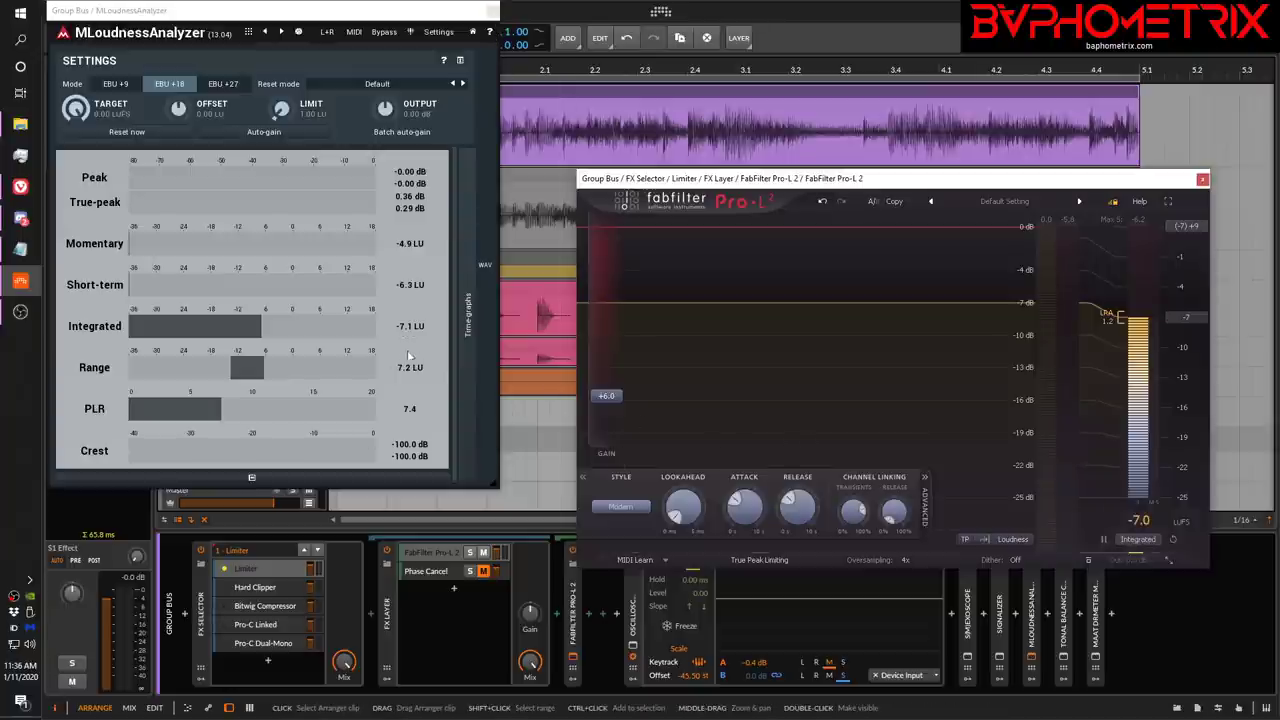
{"action": "left_click", "coordinate": [127, 131]}
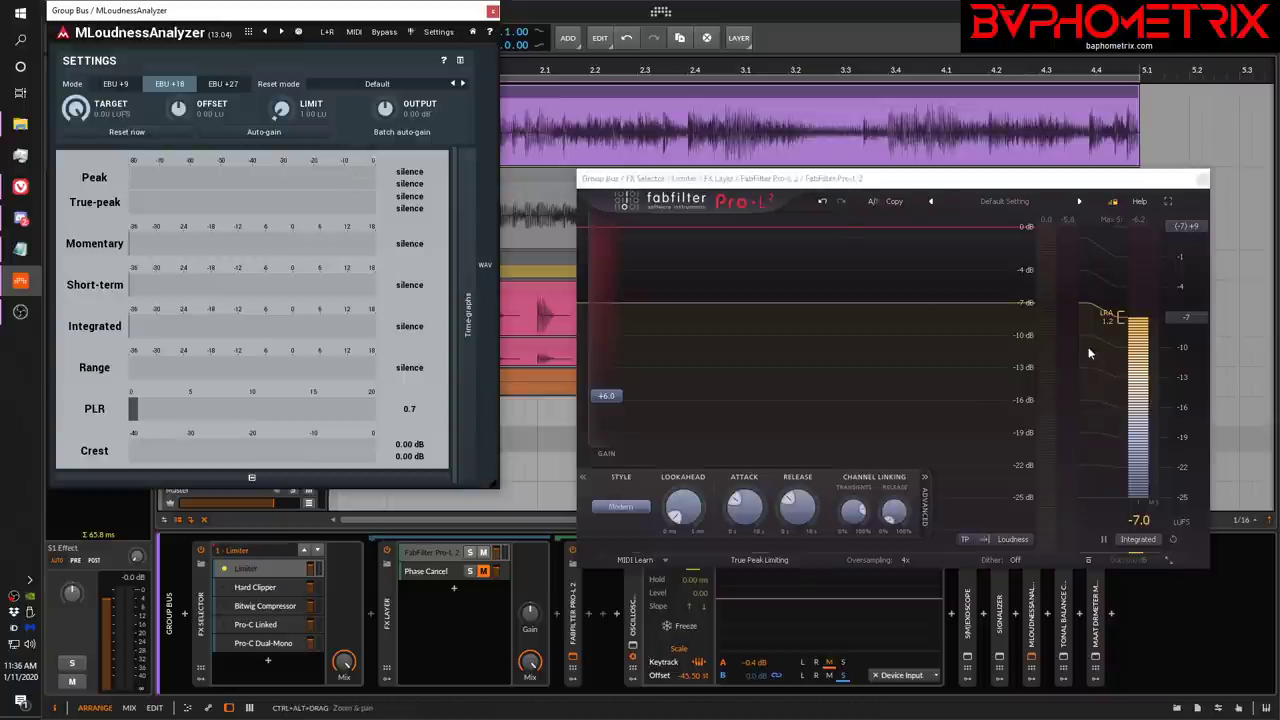
{"action": "left_click", "coordinate": [1201, 178]}
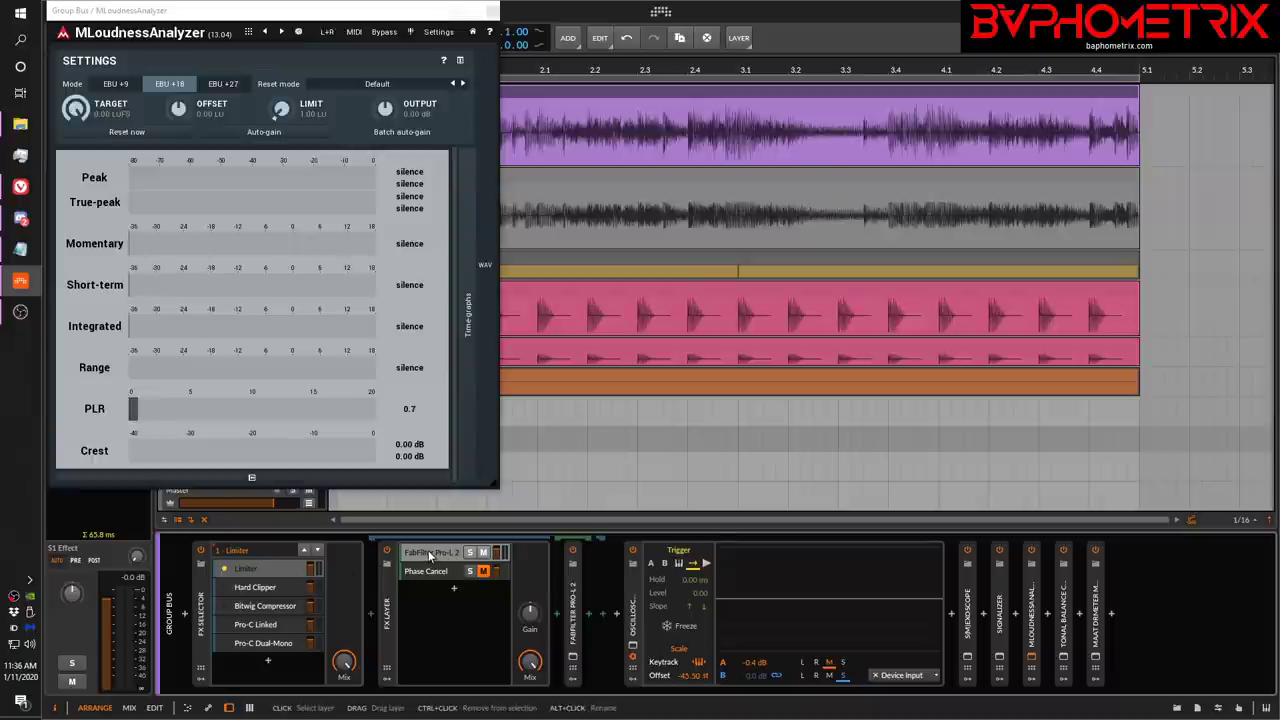
Reopen FabFilter Pro-L 2 to check its input gain, and close the plug-in again.
{"action": "left_click", "coordinate": [573, 657]}
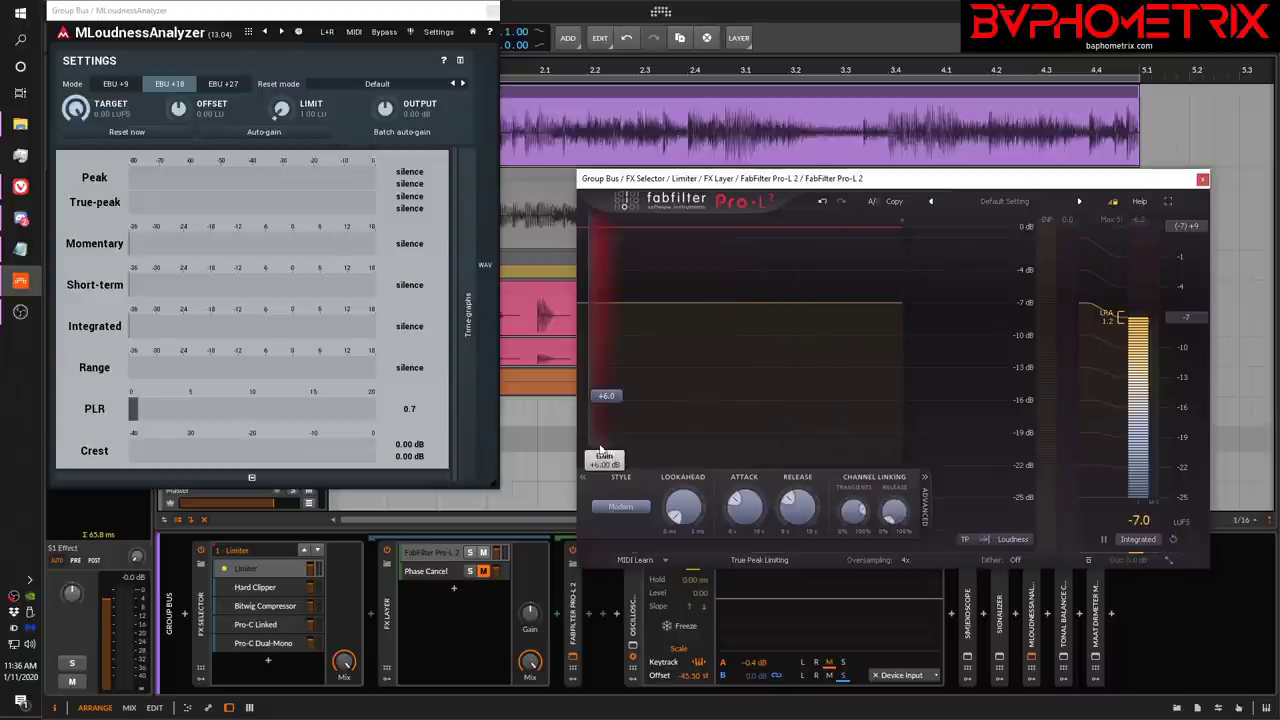
{"action": "mouse_move", "coordinate": [607, 399]}
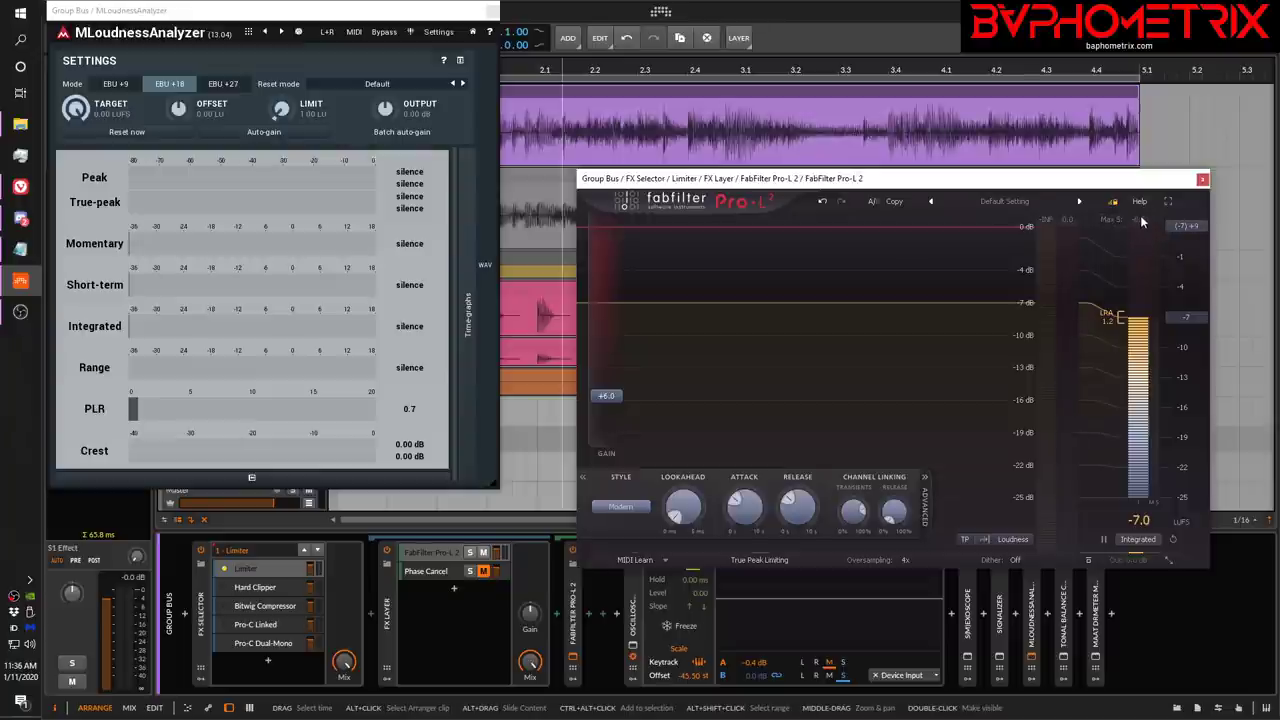
{"action": "left_click", "coordinate": [1204, 179]}
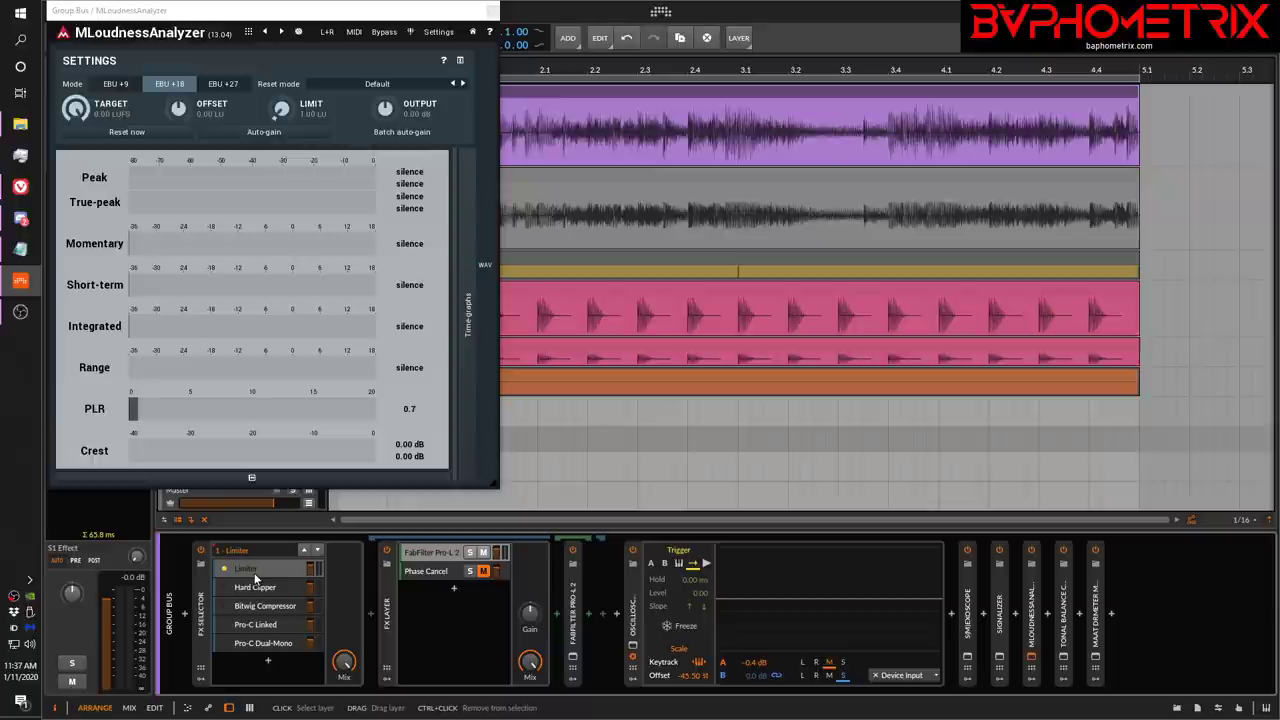
Close the loudness analyzer and play the loop while switching the FX Selector off and on to compare the dry and limited waveforms.
{"action": "left_click", "coordinate": [201, 550]}
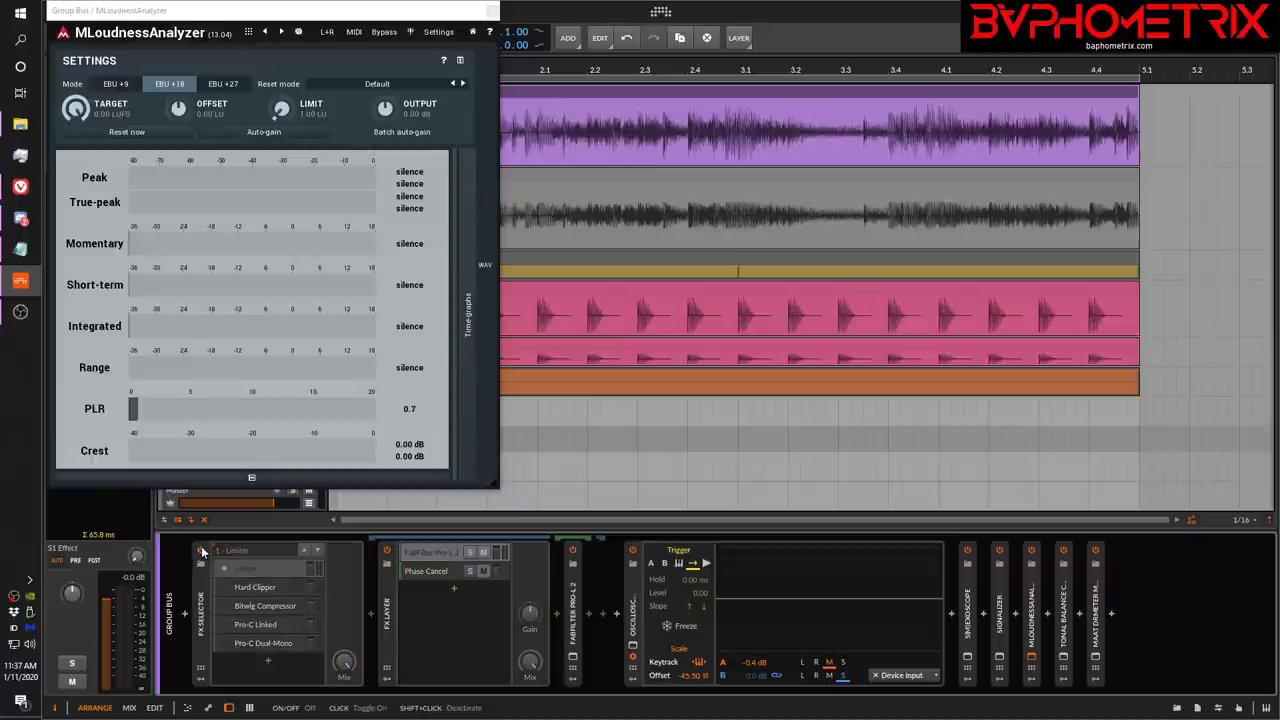
{"action": "left_click", "coordinate": [489, 14]}
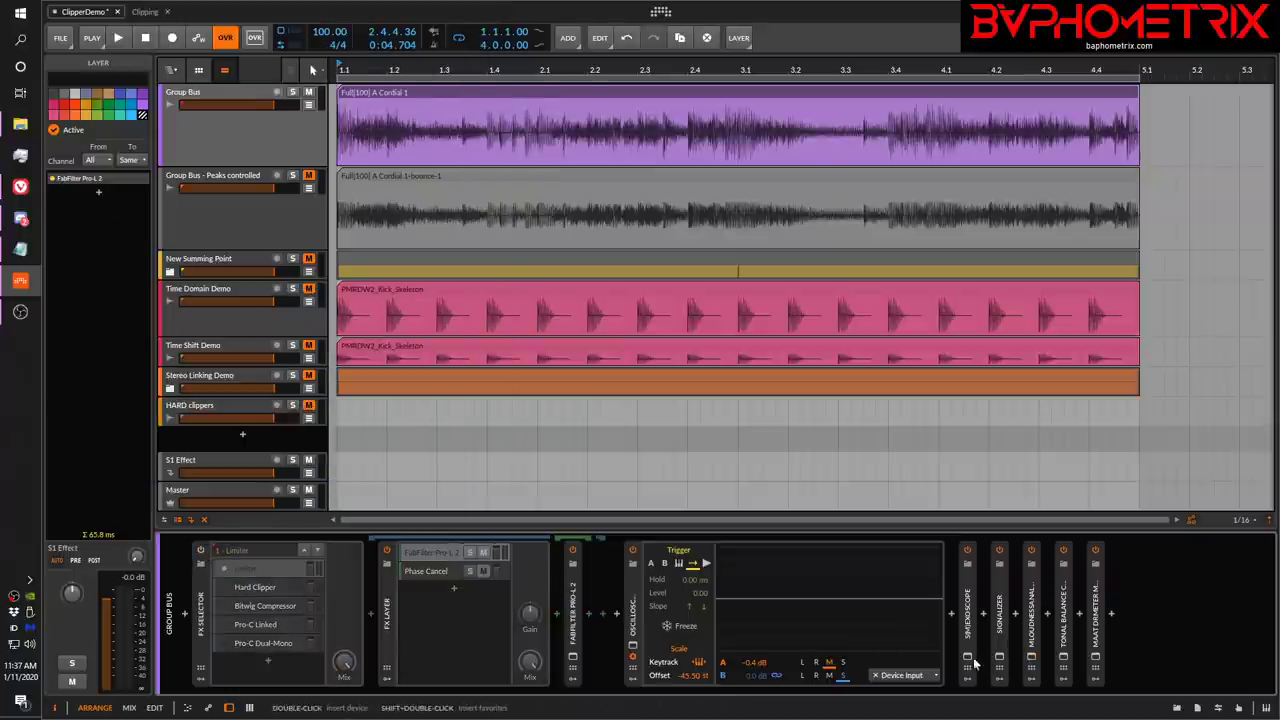
{"action": "key", "text": "space"}
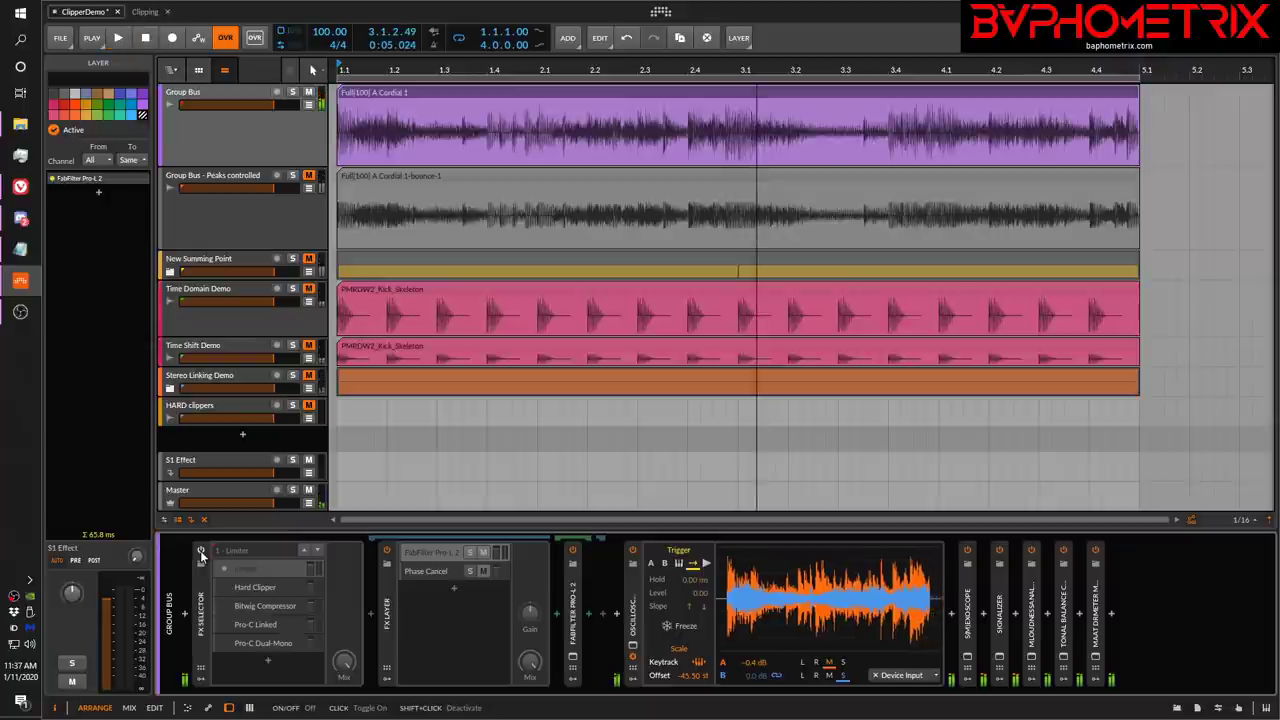
{"action": "left_click", "coordinate": [201, 553]}
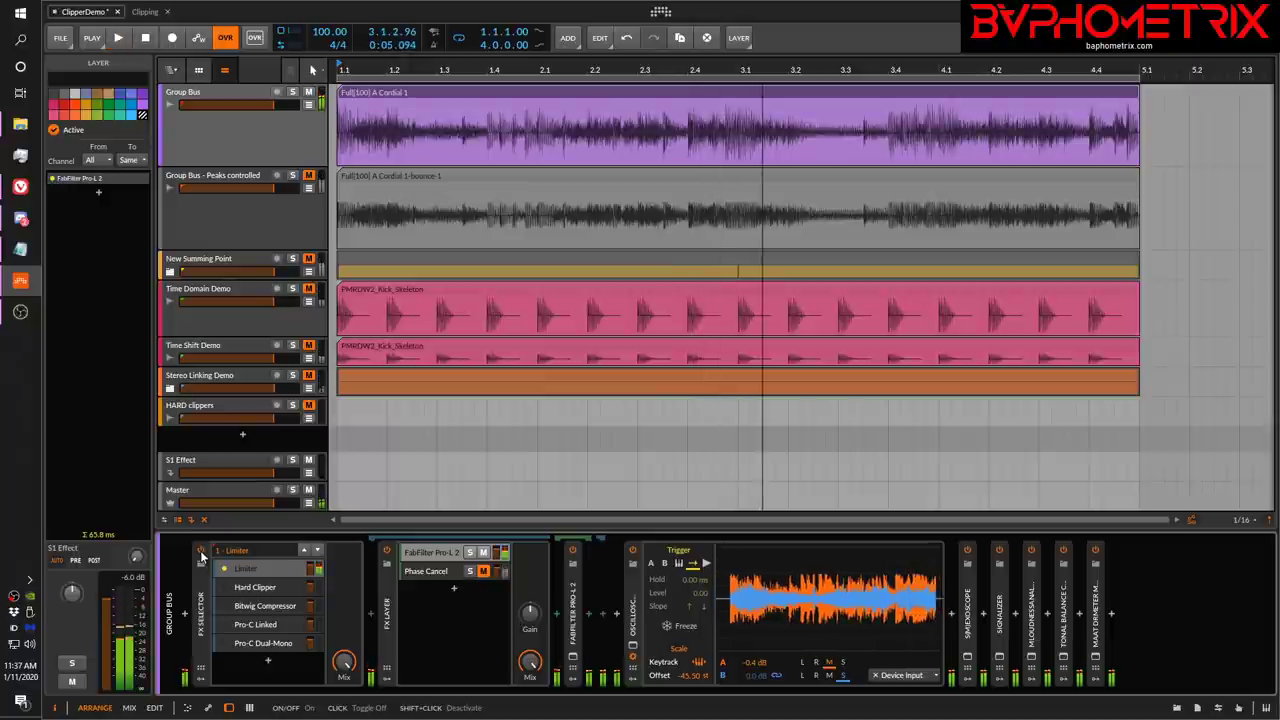
{"action": "left_click", "coordinate": [201, 555]}
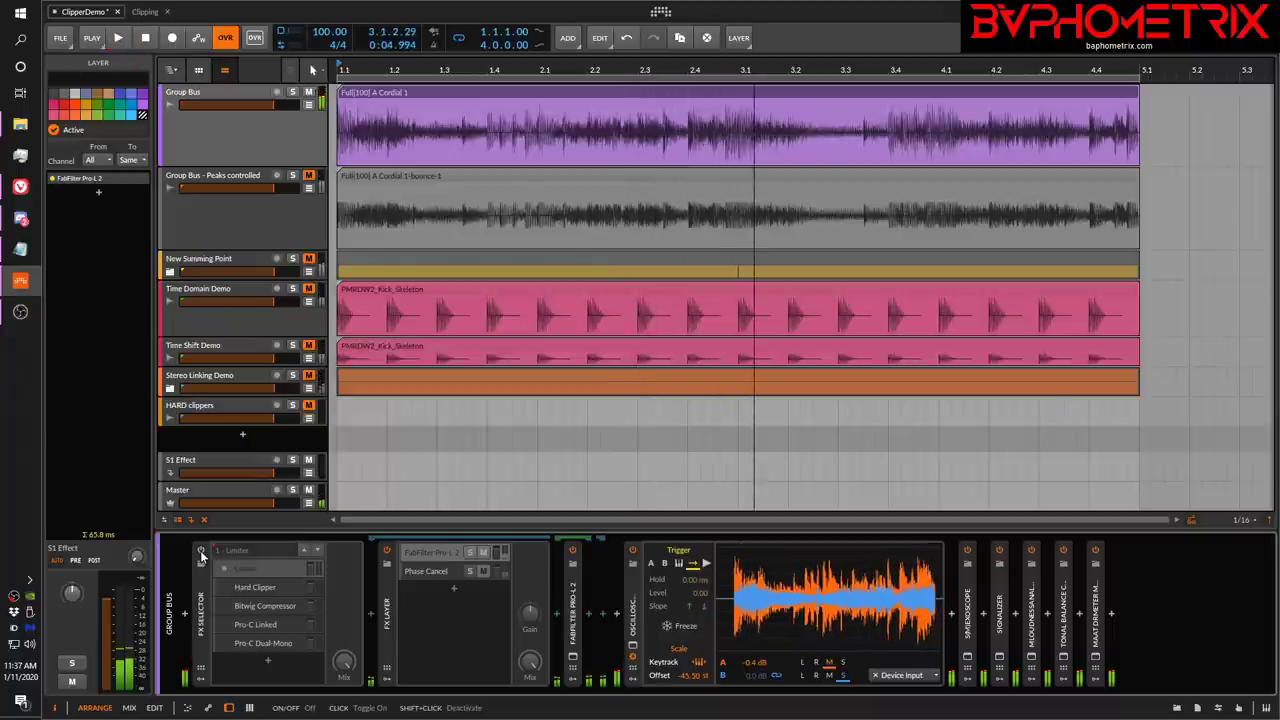
{"action": "left_click", "coordinate": [201, 555]}
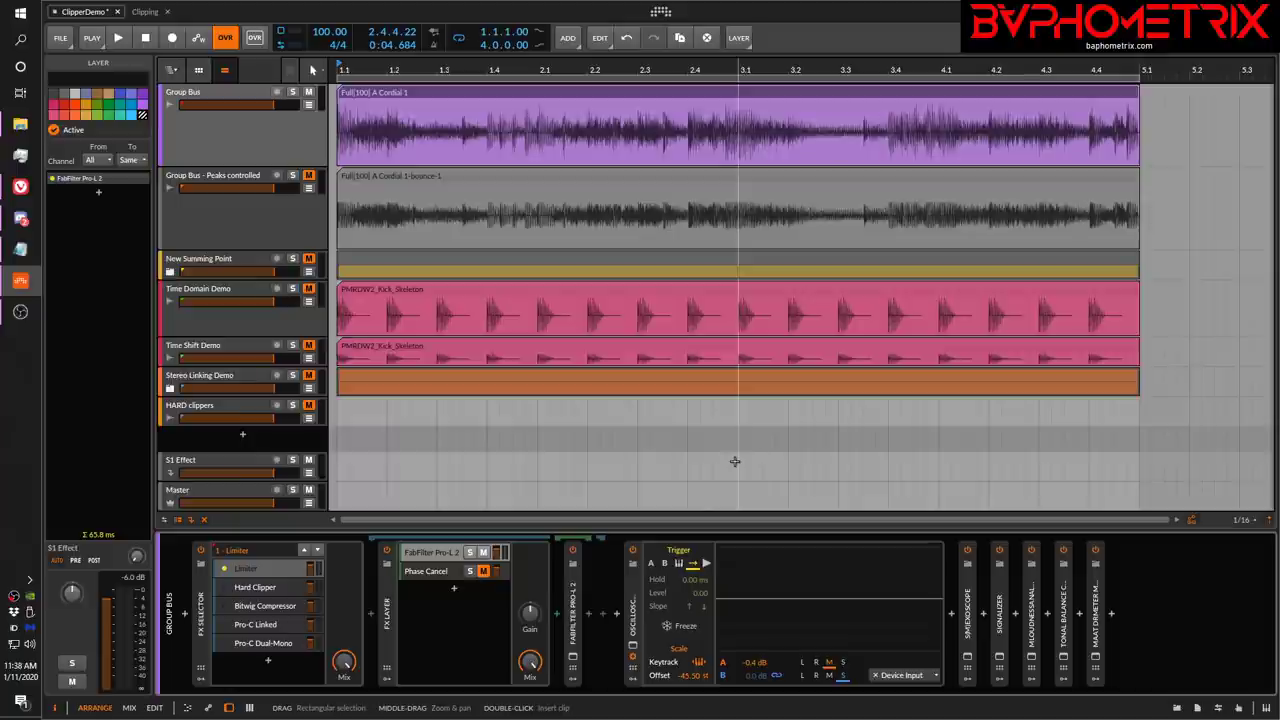
Activate the Hard Clipper layer and sweep Newfangled Saturate's Clipper Shape towards soft and back to 100% hard before closing the plug-in.
{"action": "left_click", "coordinate": [224, 587]}
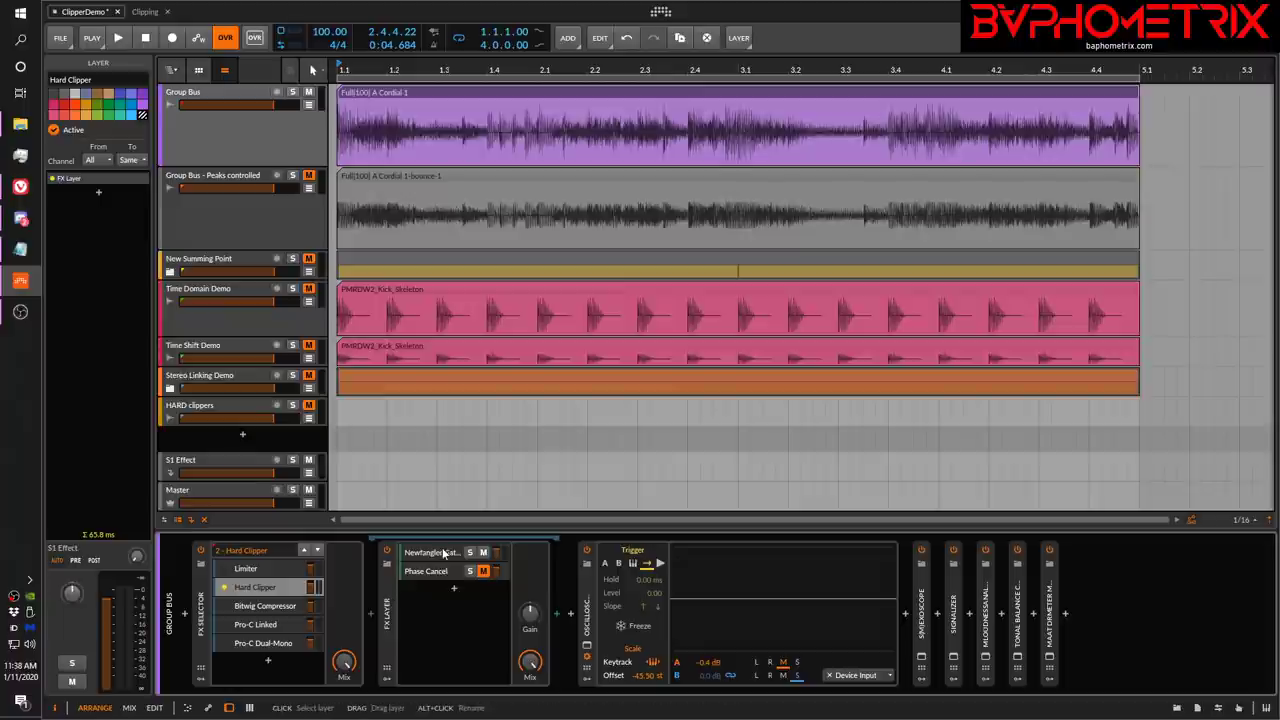
{"action": "left_click", "coordinate": [573, 657]}
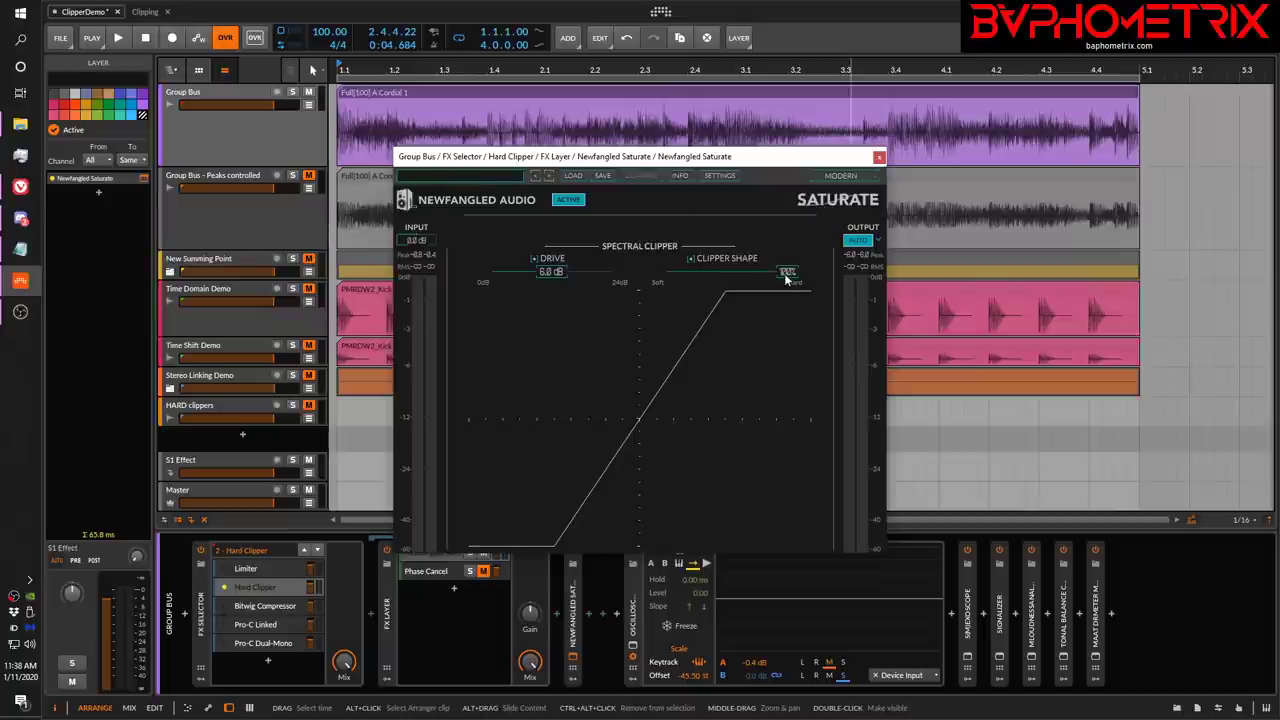
{"action": "left_click_drag", "start_coordinate": [786, 279], "coordinate": [636, 284]}
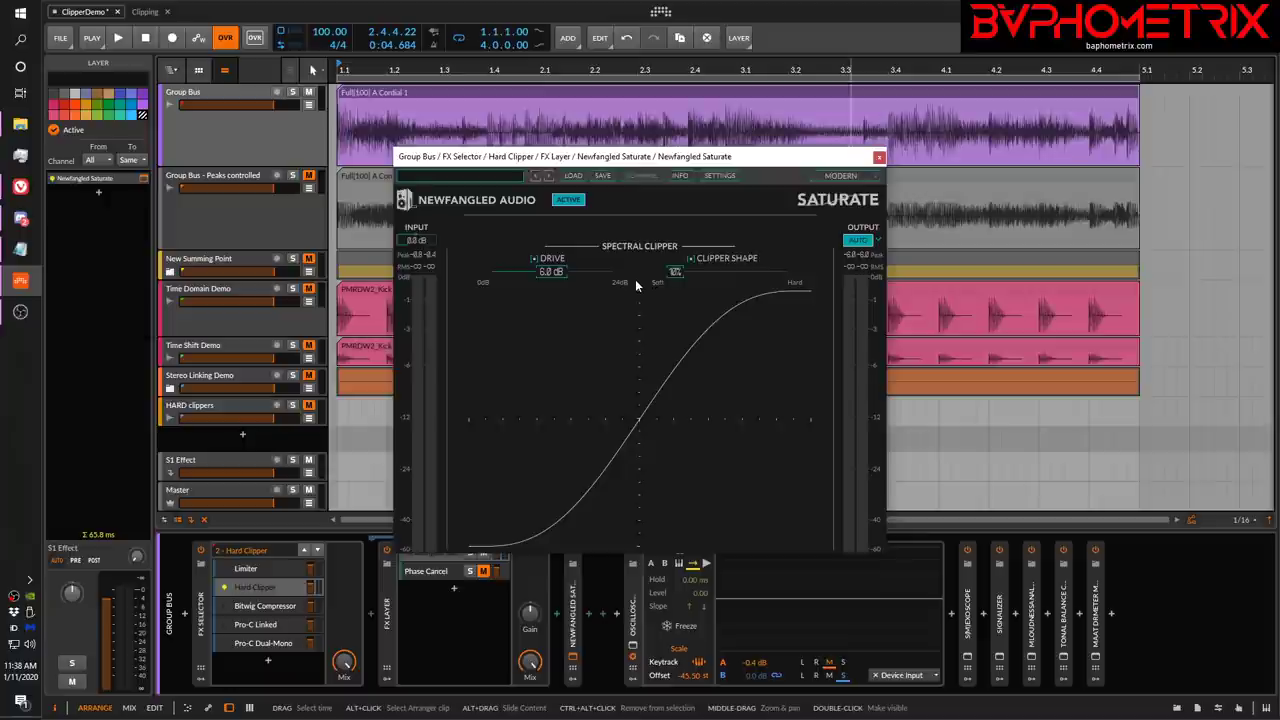
{"action": "left_click_drag", "start_coordinate": [636, 281], "coordinate": [834, 272]}
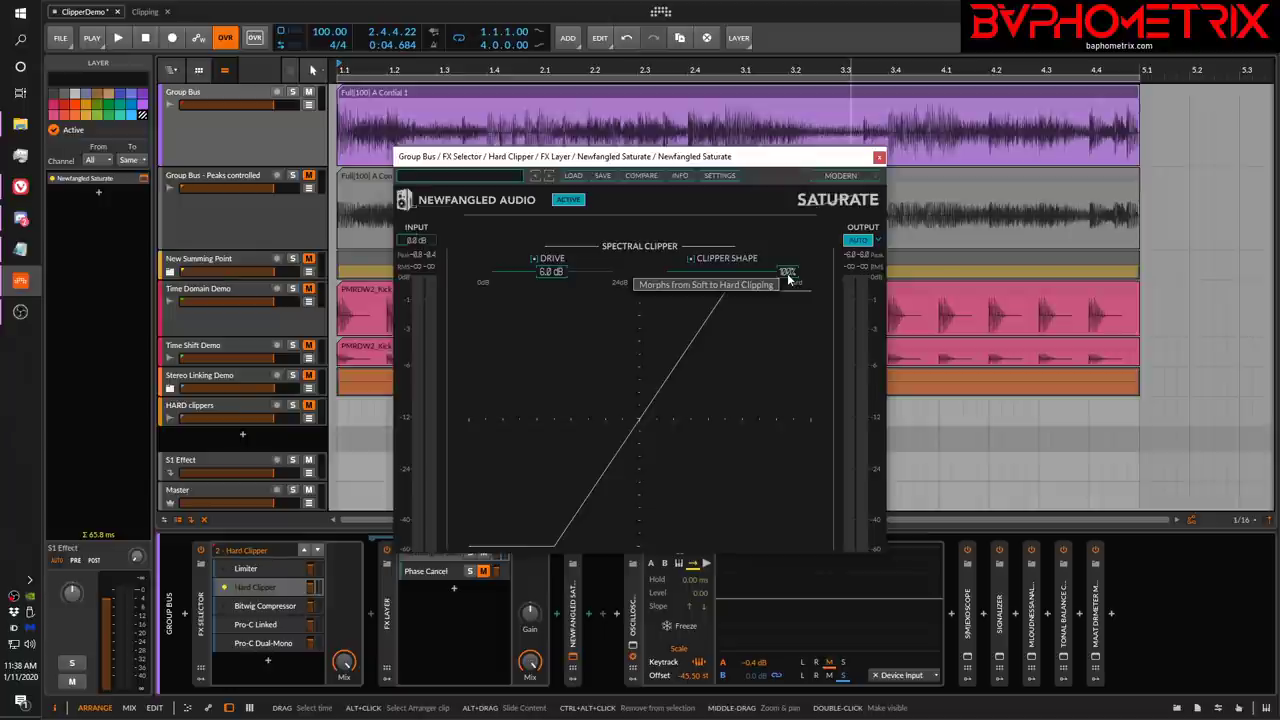
{"action": "left_click_drag", "start_coordinate": [788, 279], "coordinate": [853, 291]}
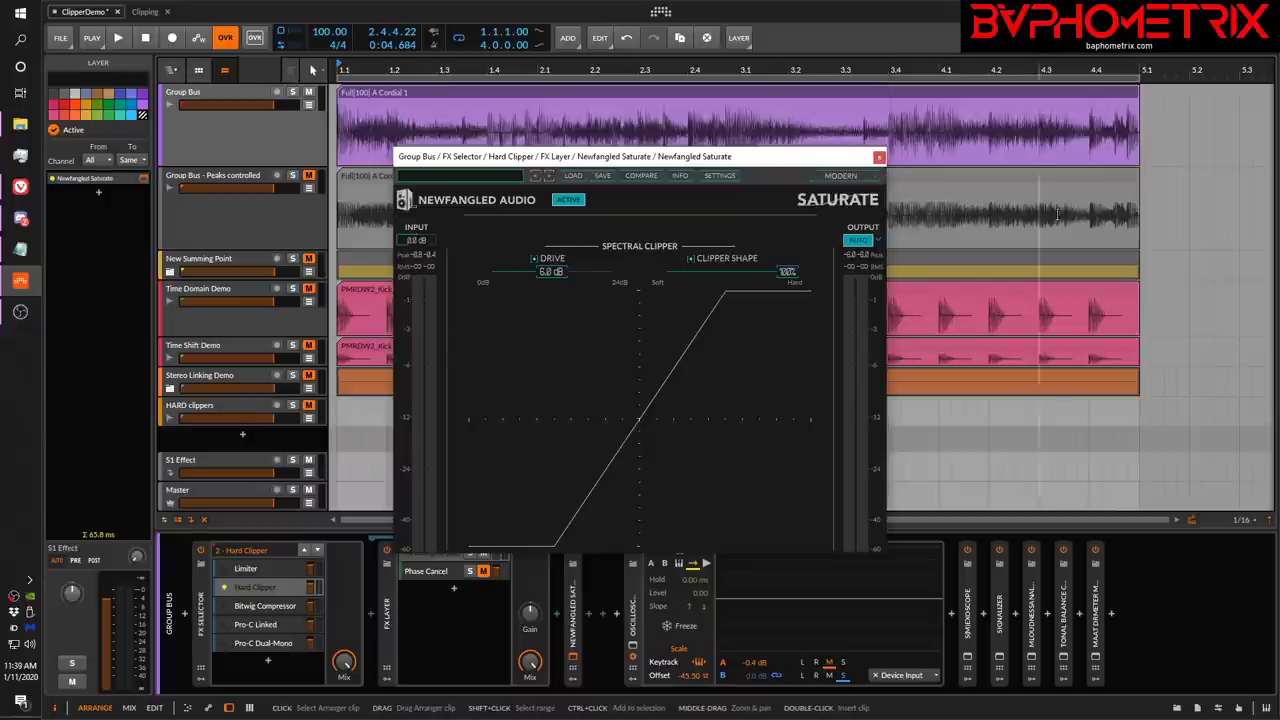
{"action": "left_click", "coordinate": [878, 157]}
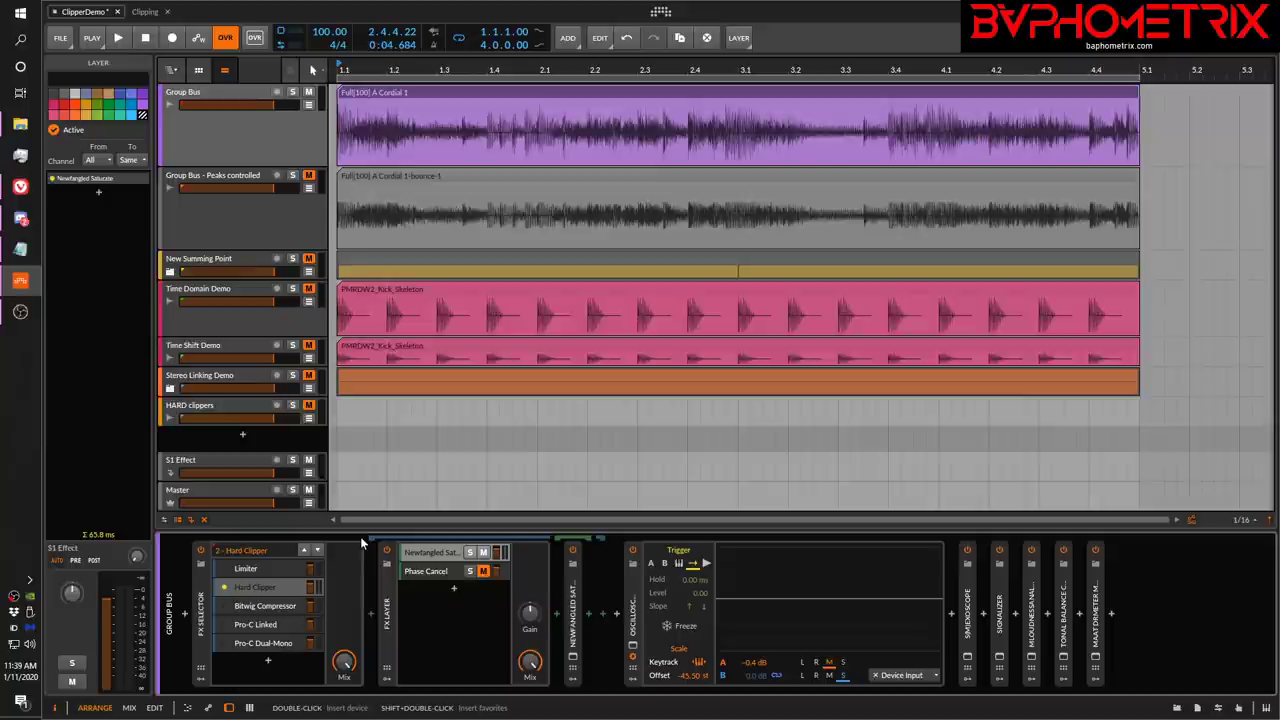
Play the Group Bus loop while alternating the FX Selector between Hard Clipper and Limiter to compare their waveforms, finishing on Hard Clipper.
{"action": "left_click", "coordinate": [222, 587]}
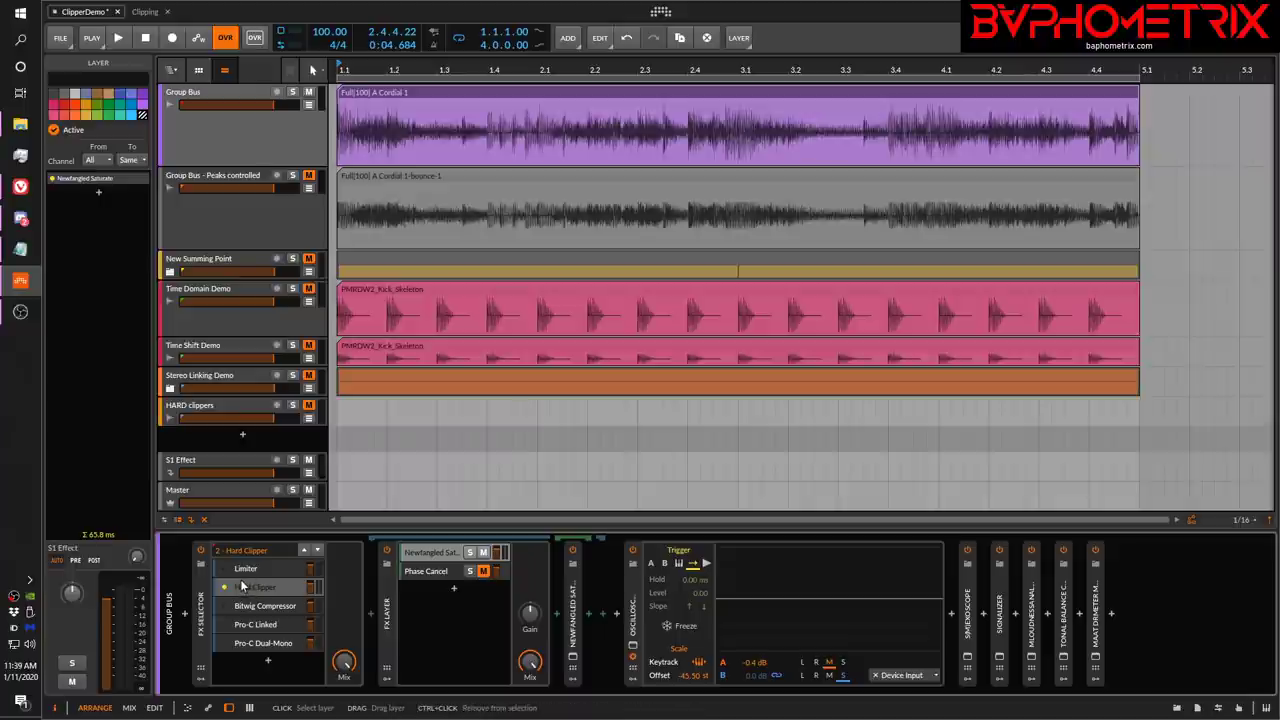
{"action": "key", "text": "space"}
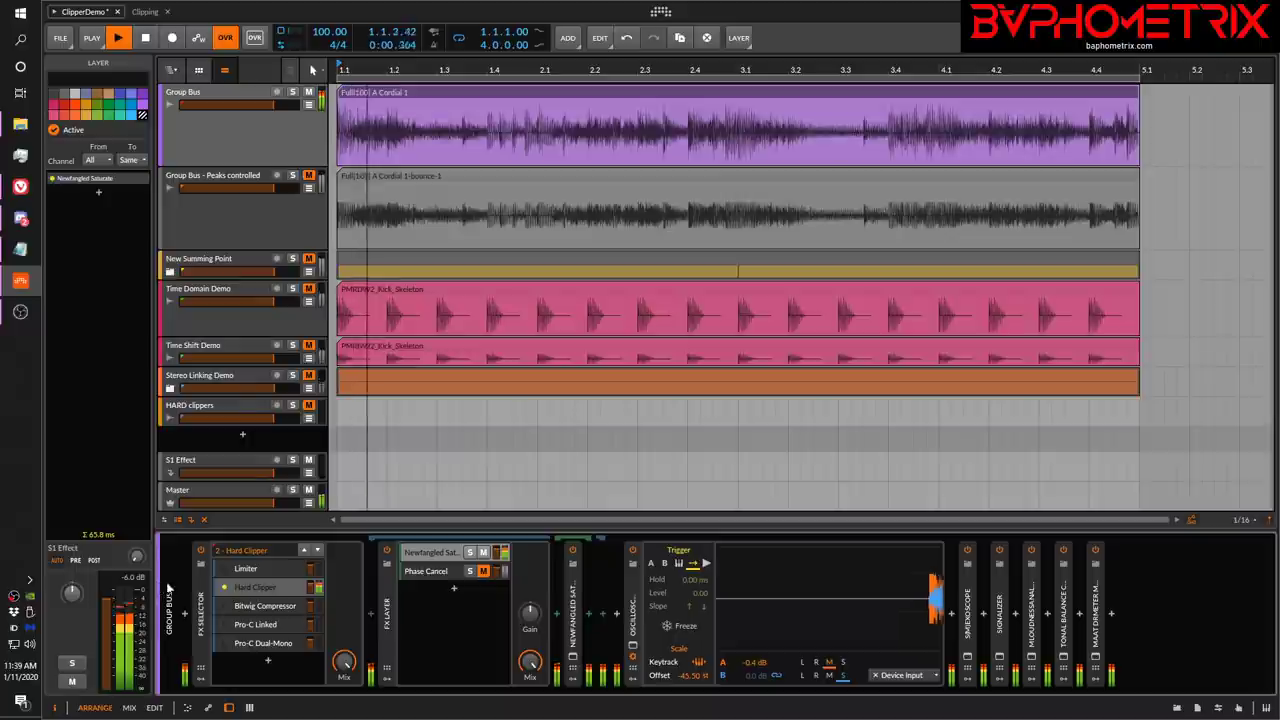
{"action": "left_click", "coordinate": [222, 568]}
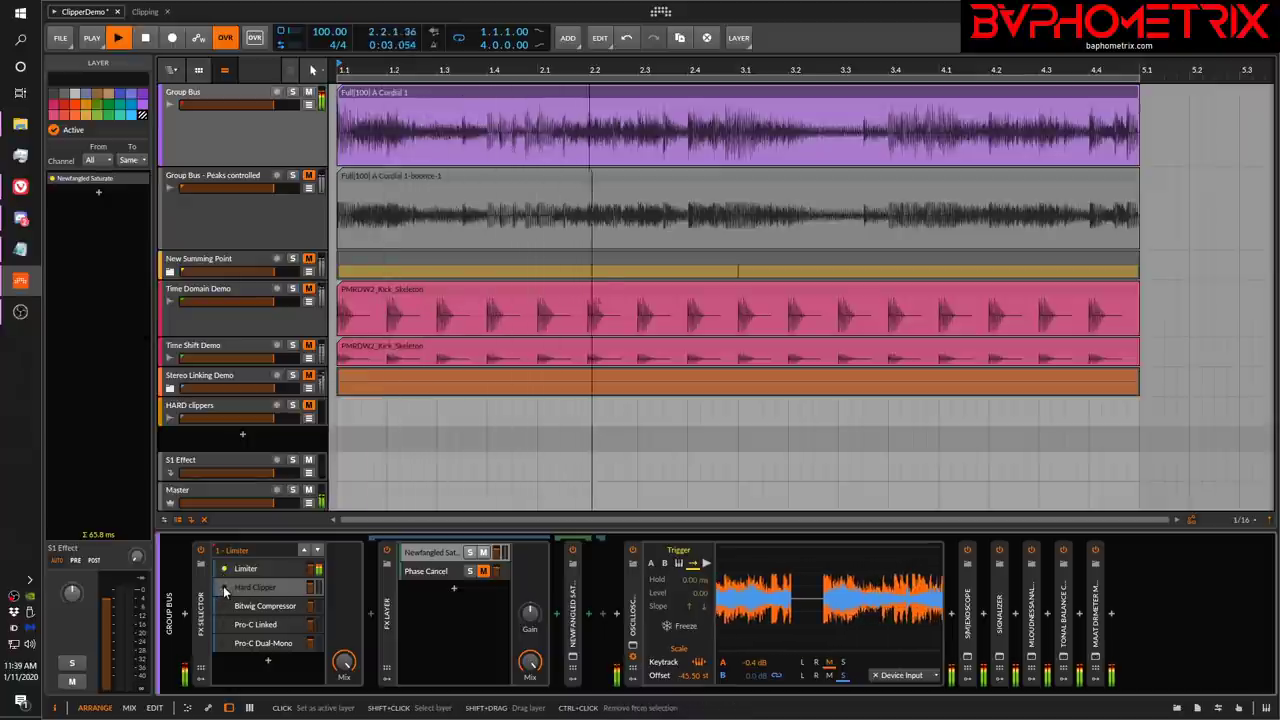
{"action": "left_click", "coordinate": [223, 586]}
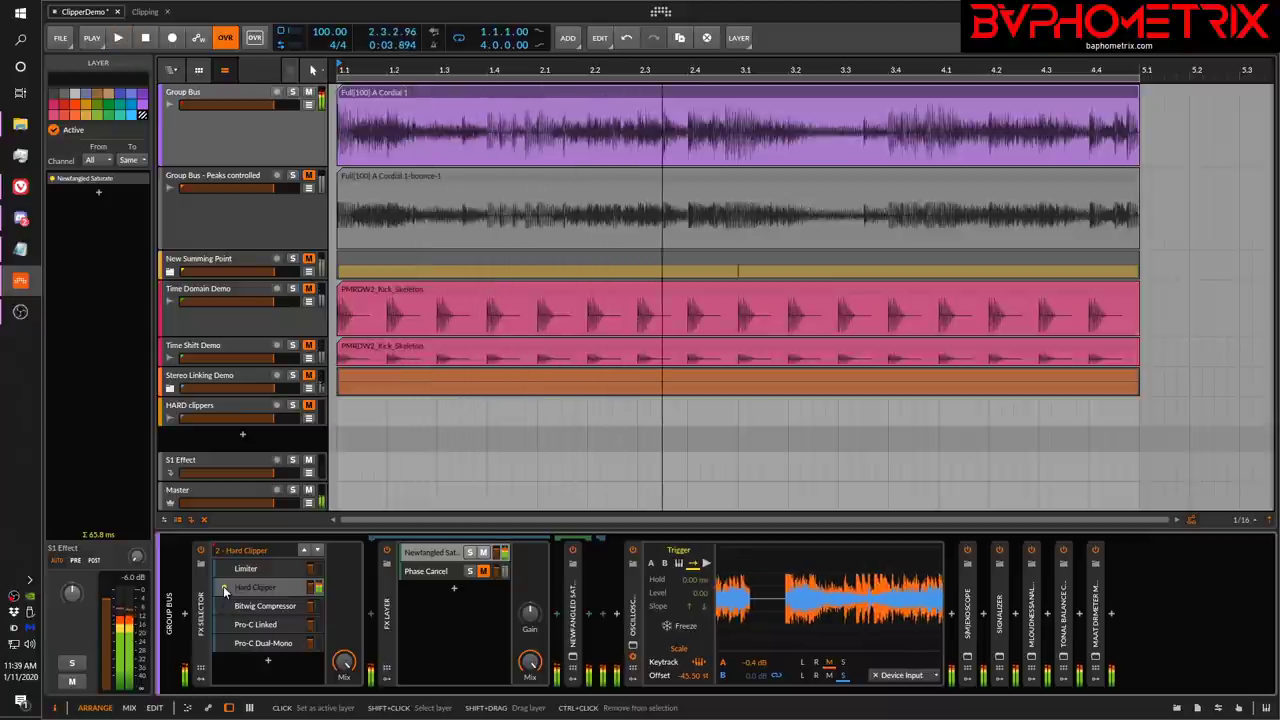
{"action": "left_click", "coordinate": [222, 567]}
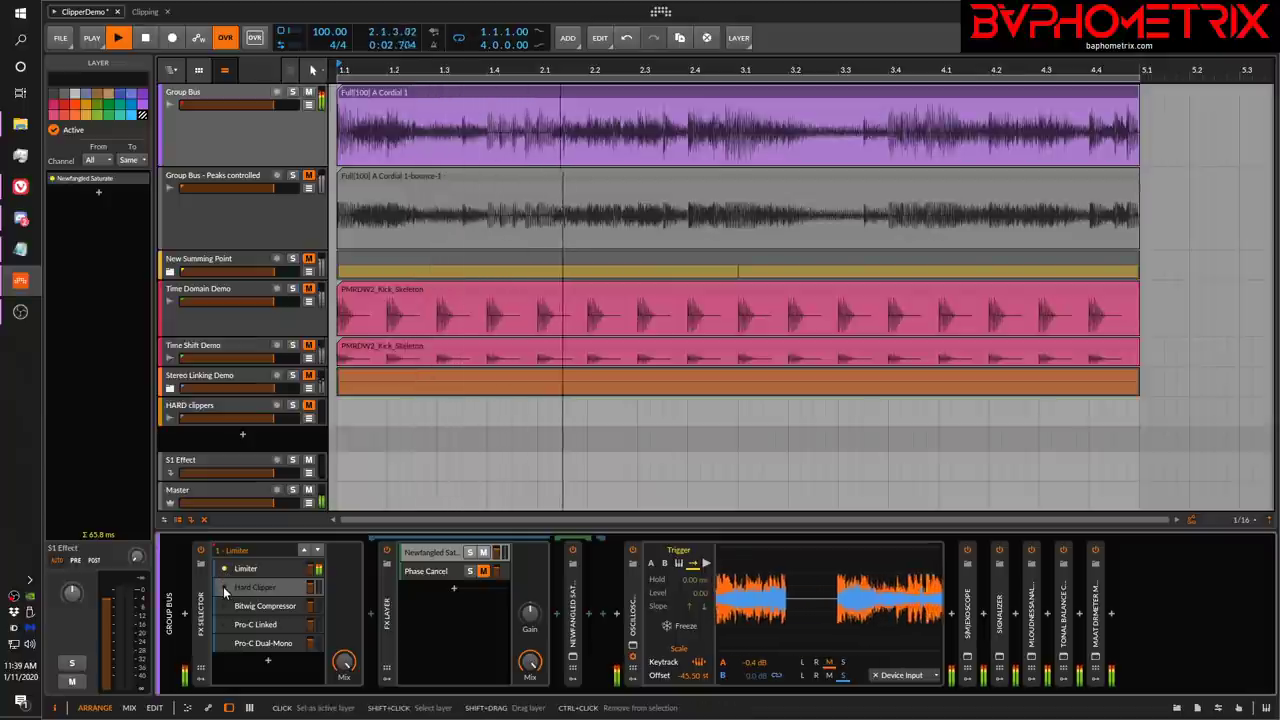
{"action": "left_click", "coordinate": [223, 586]}
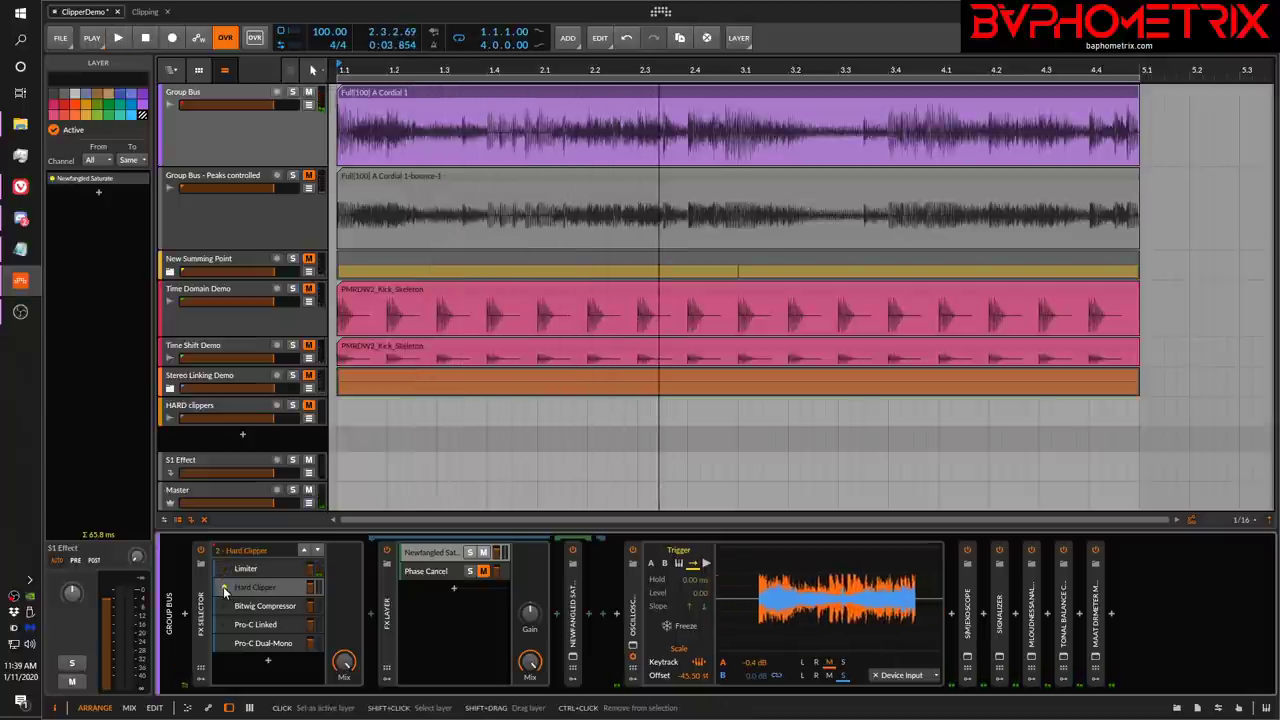
{"action": "key", "text": "space"}
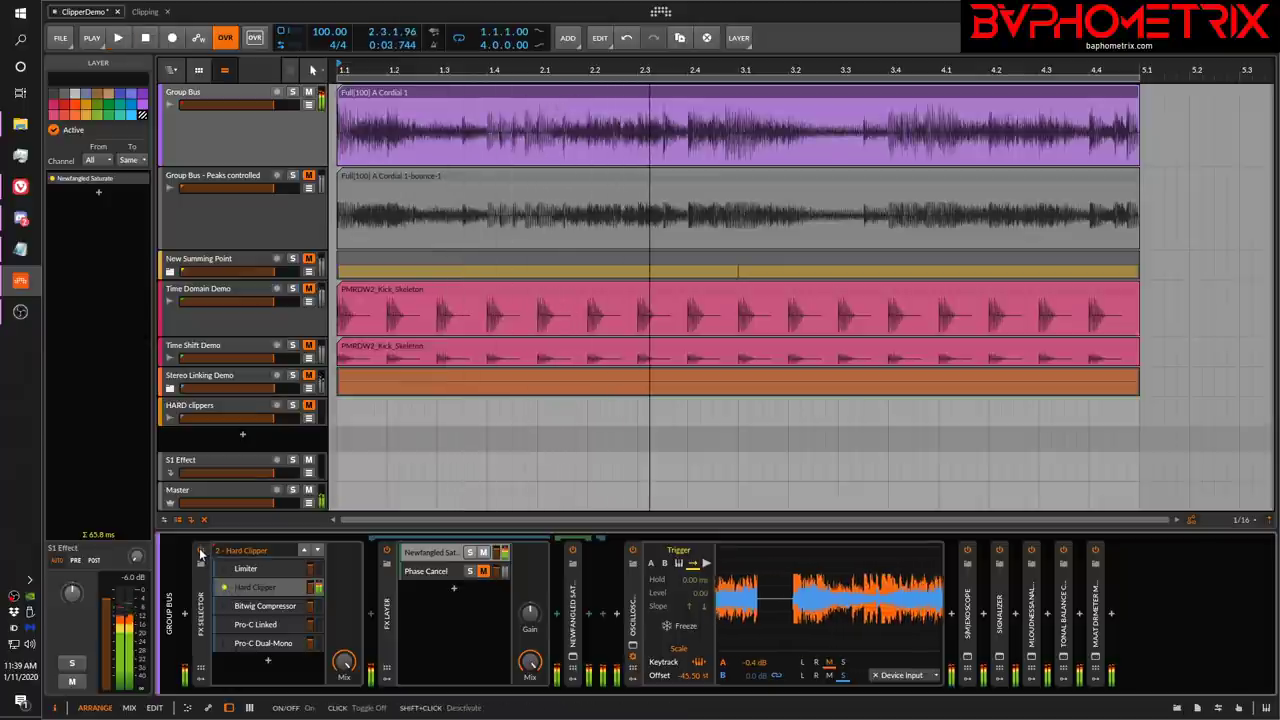
Play the loop repeatedly while switching the FX Selector off and on to compare the dry and hard-clipped waveforms.
{"action": "left_click", "coordinate": [200, 553]}
{"action": "key", "text": "space"}
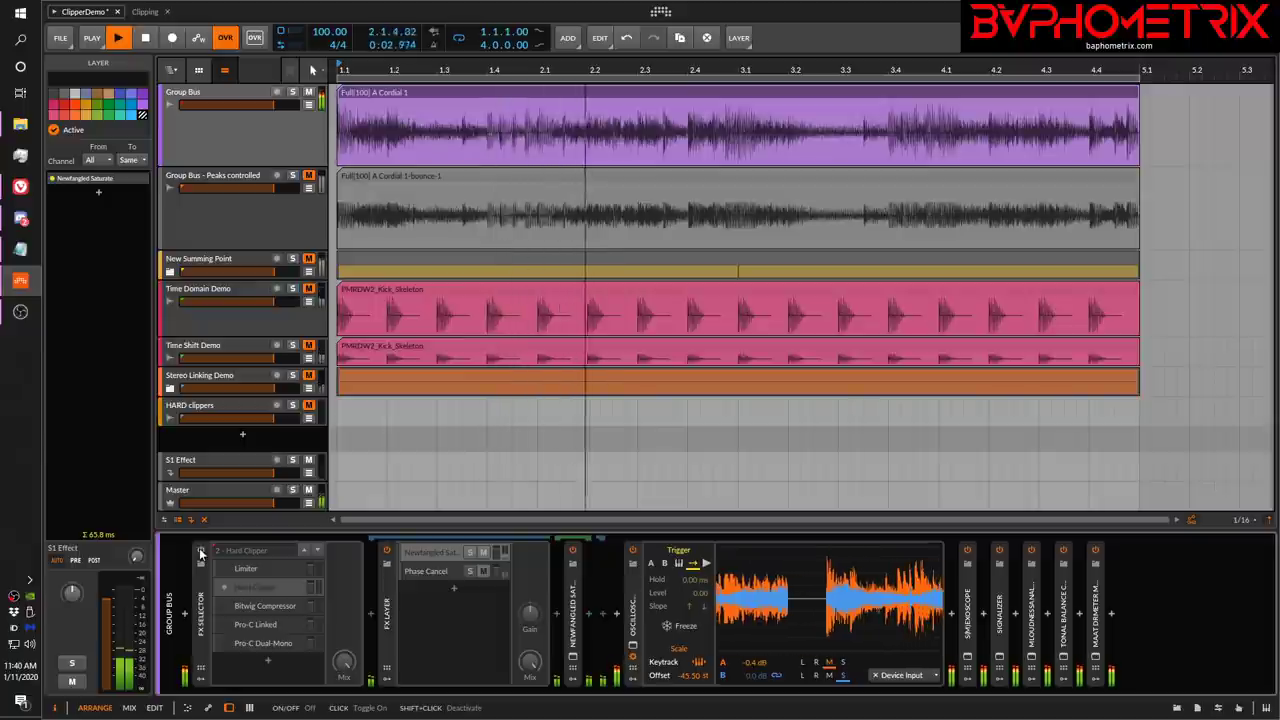
{"action": "left_click", "coordinate": [200, 553]}
{"action": "key", "text": "space"}
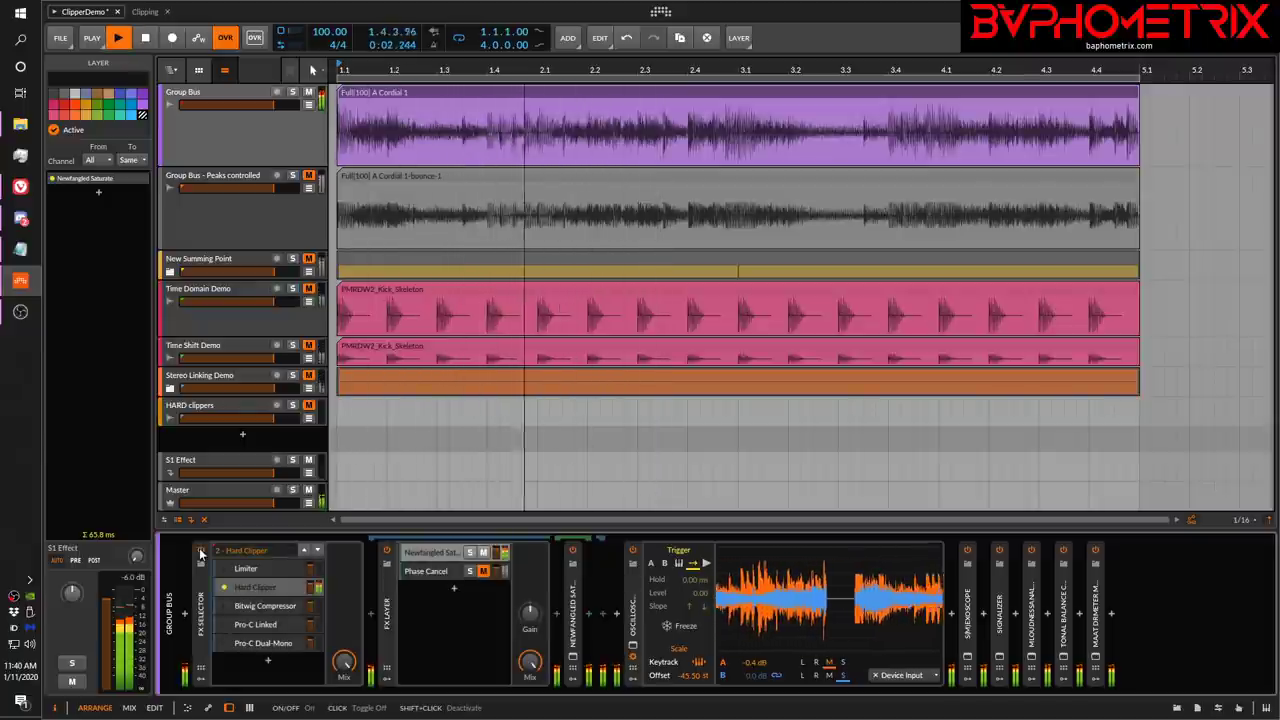
{"action": "key", "text": "space"}
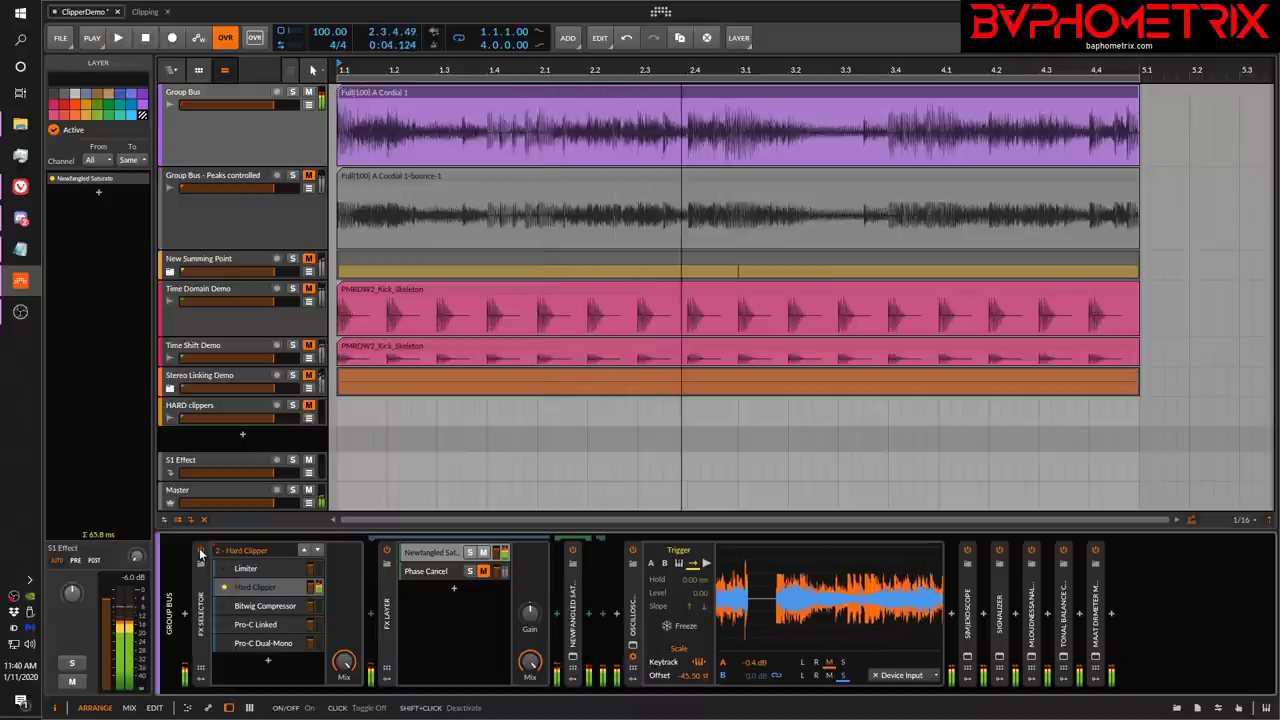
{"action": "left_click", "coordinate": [200, 553]}
{"action": "key", "text": "space"}
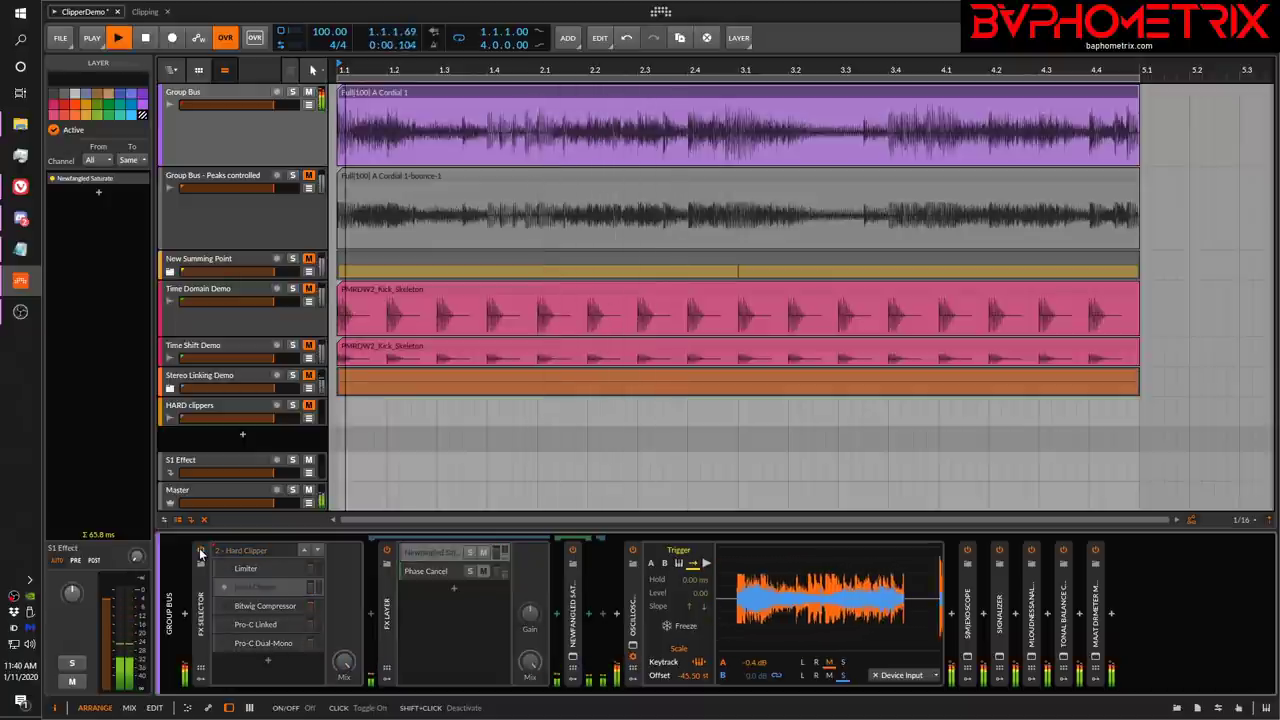
{"action": "key", "text": "space"}
{"action": "left_click", "coordinate": [200, 553]}
{"action": "key", "text": "space"}
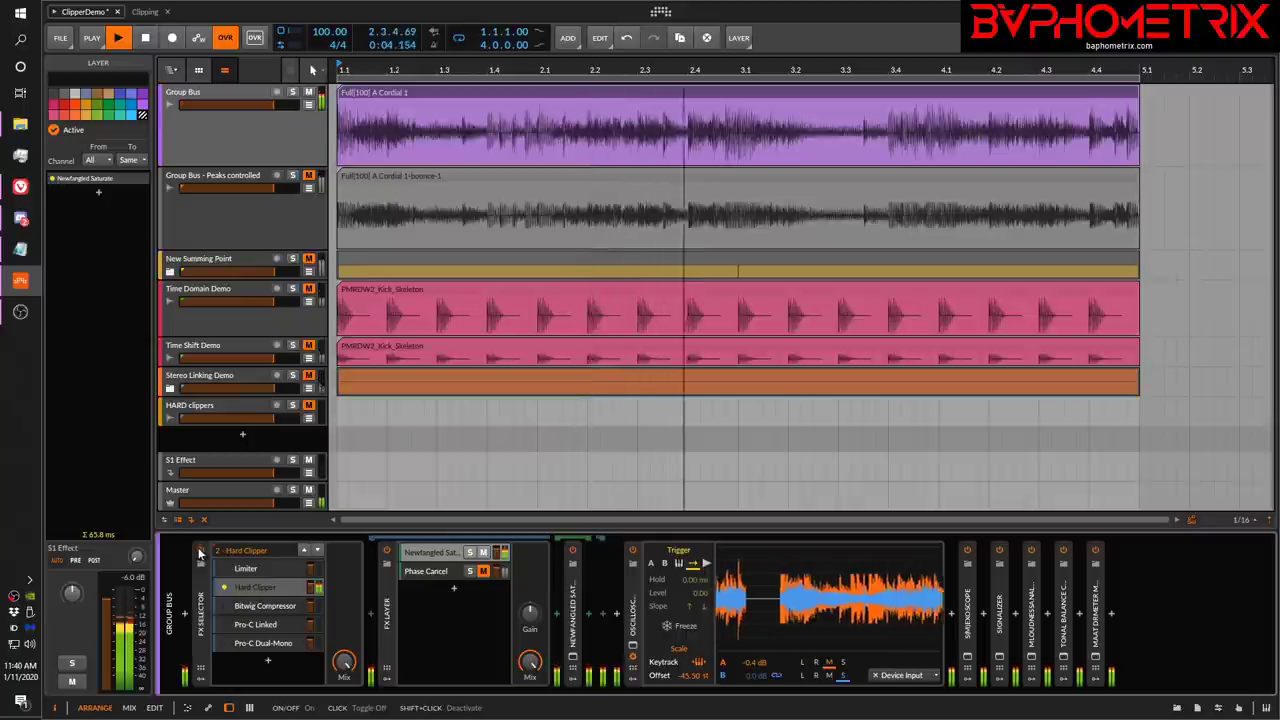
{"action": "key", "text": "space"}
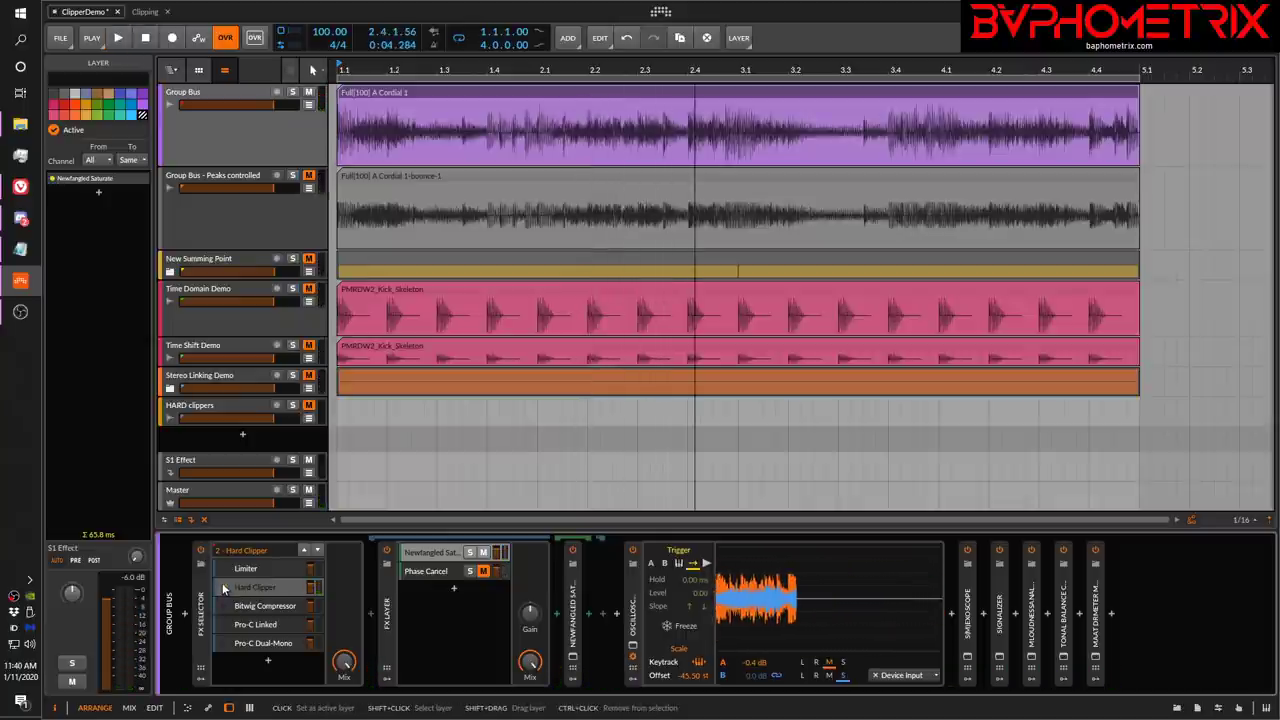
{"action": "left_click", "coordinate": [223, 587]}
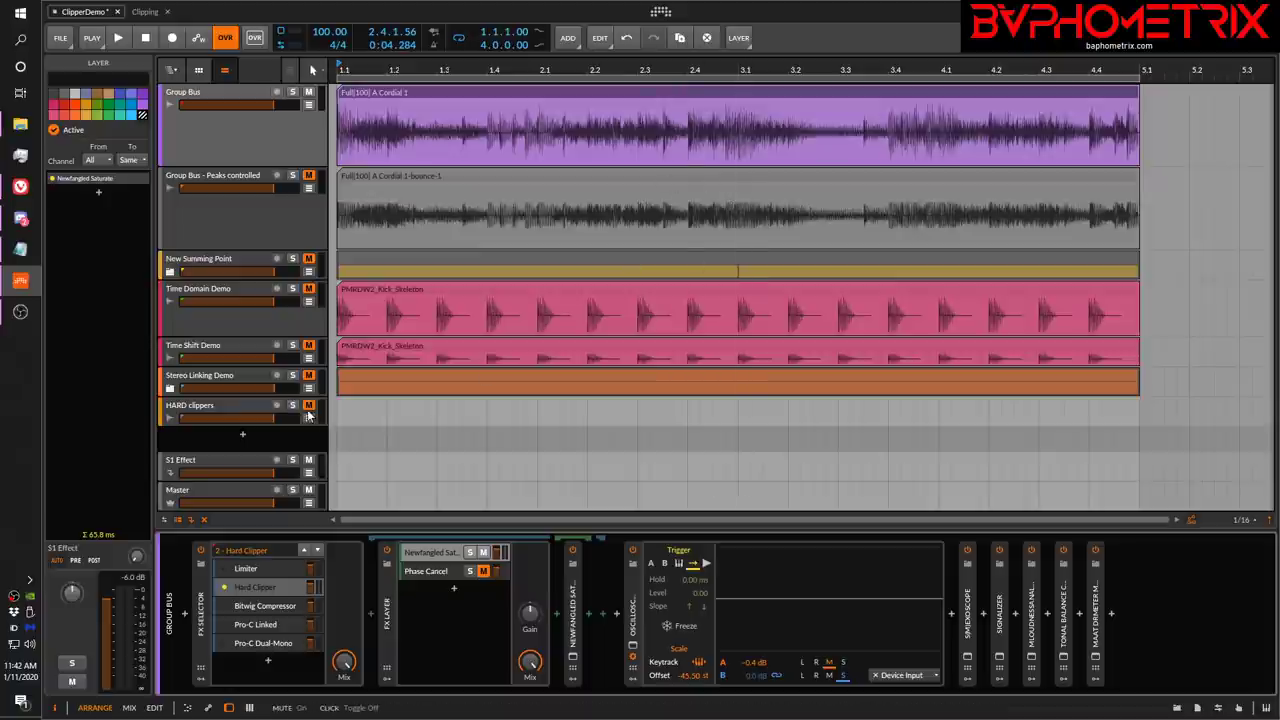
Select the kick clip on the Time Domain Demo track, bypass the track's FX Selector and make it audible instead of Group Bus.
{"action": "left_click", "coordinate": [232, 320]}
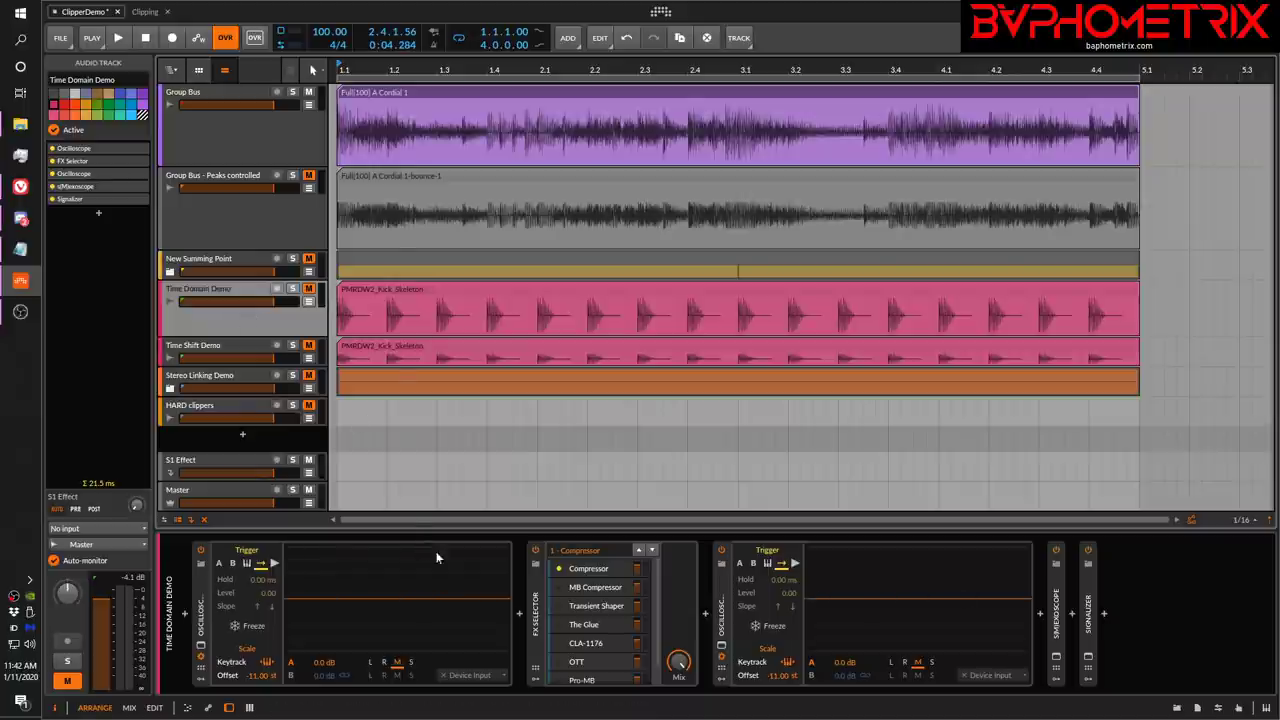
{"action": "left_click", "coordinate": [435, 292]}
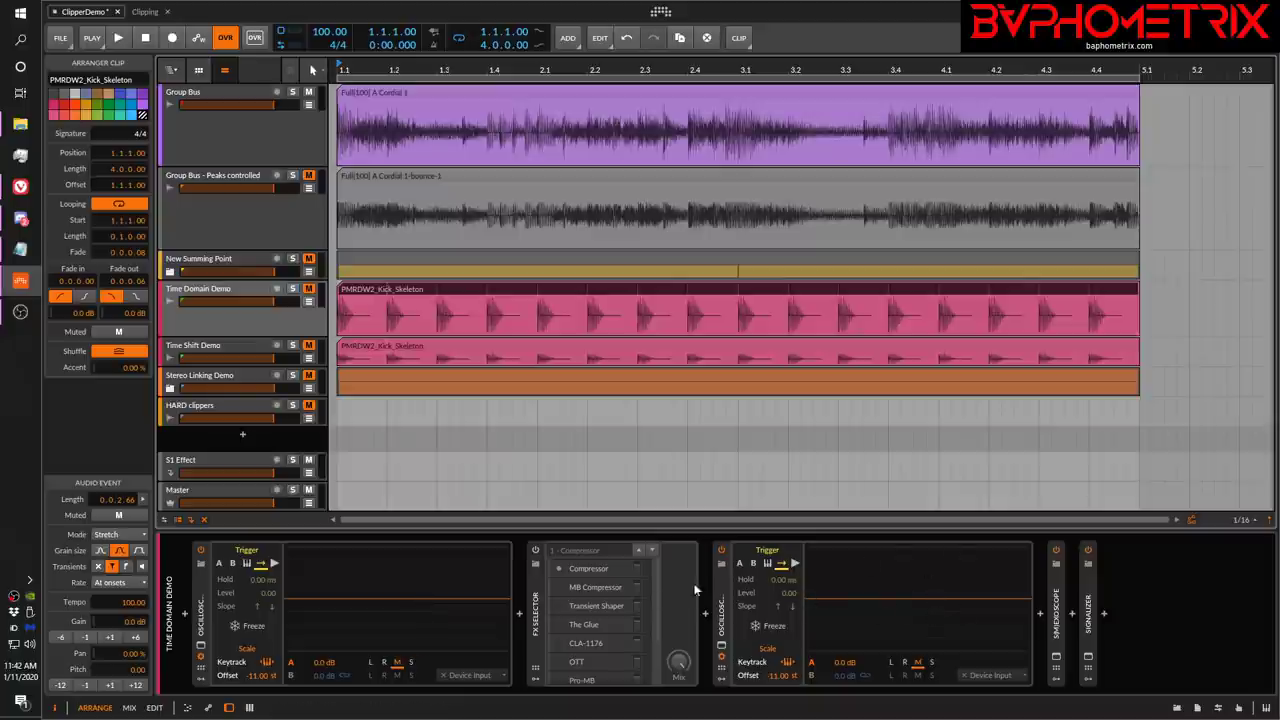
{"action": "key", "text": "space"}
{"action": "key", "text": "space"}
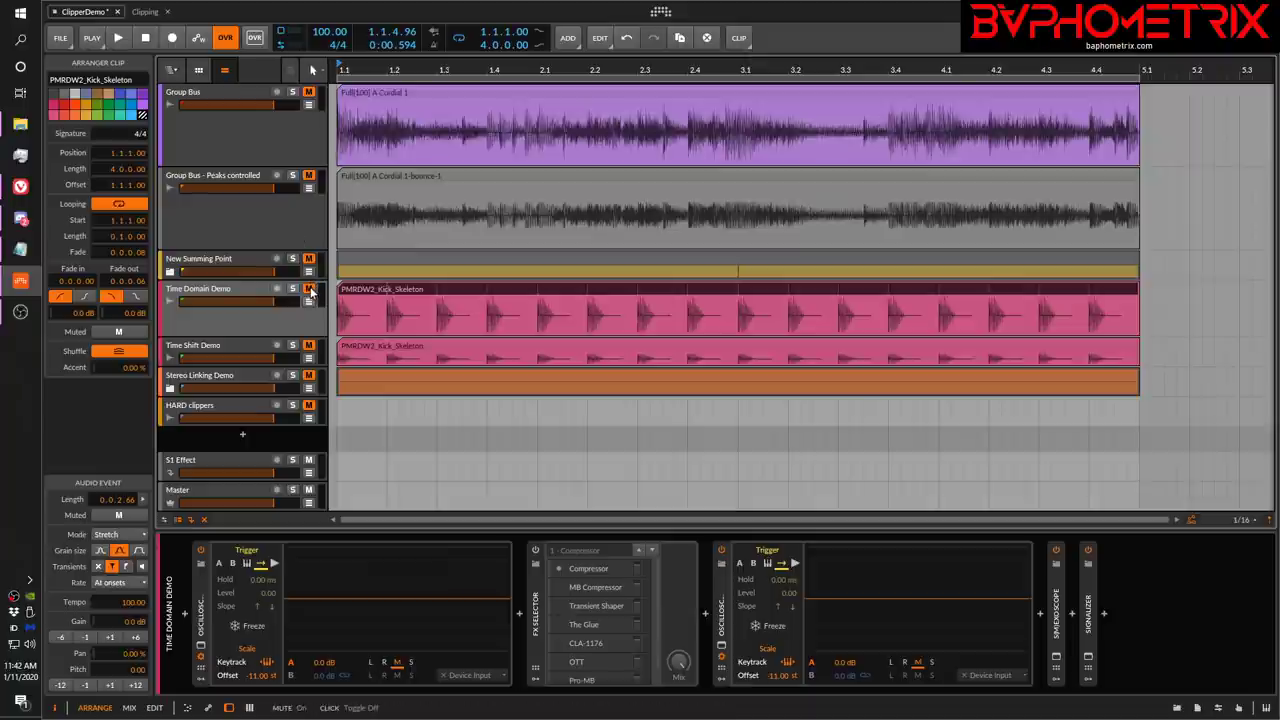
Play the unprocessed kick loop through the oscilloscopes and freeze the dry waveform in the first oscilloscope.
{"action": "key", "text": "space"}
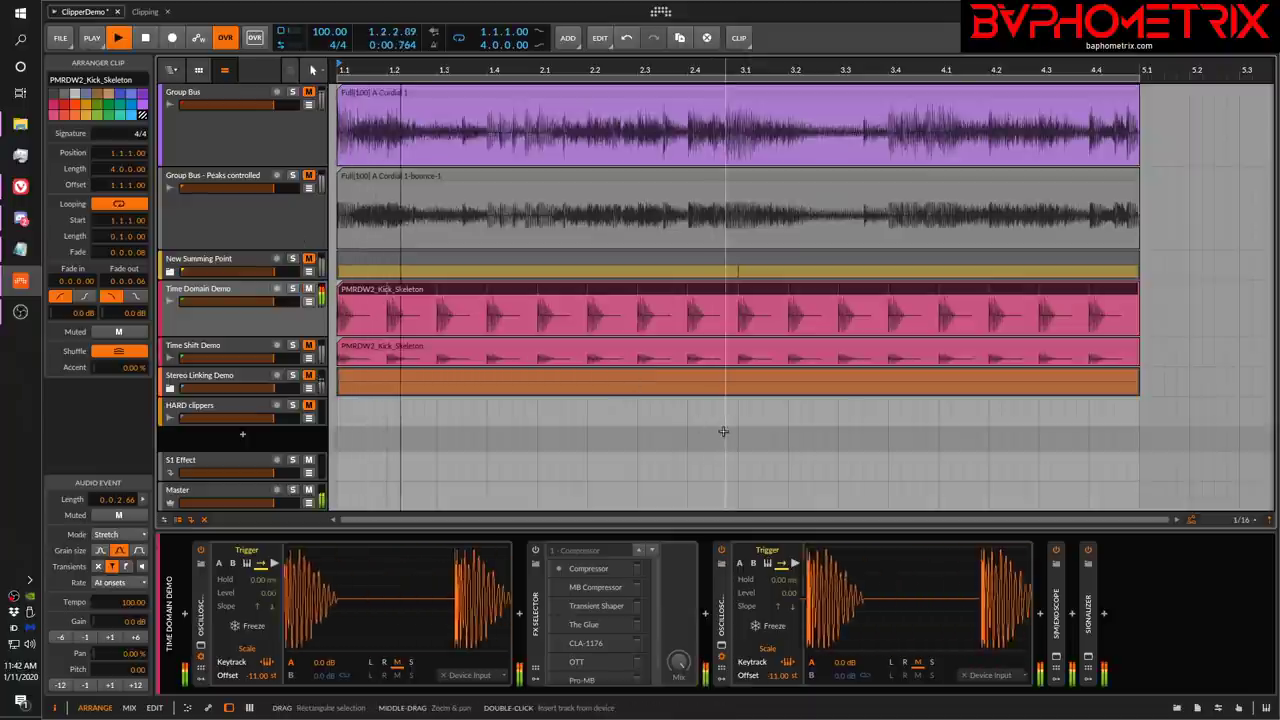
{"action": "key", "text": "space"}
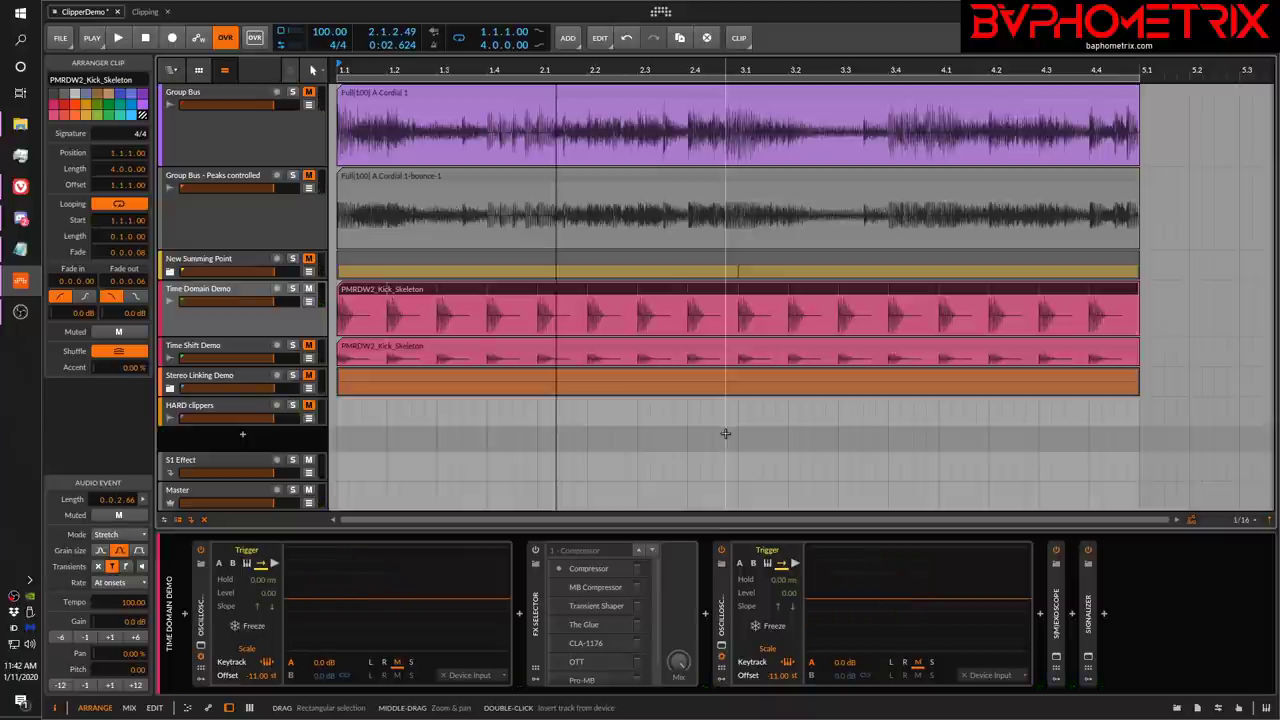
{"action": "key", "text": "space"}
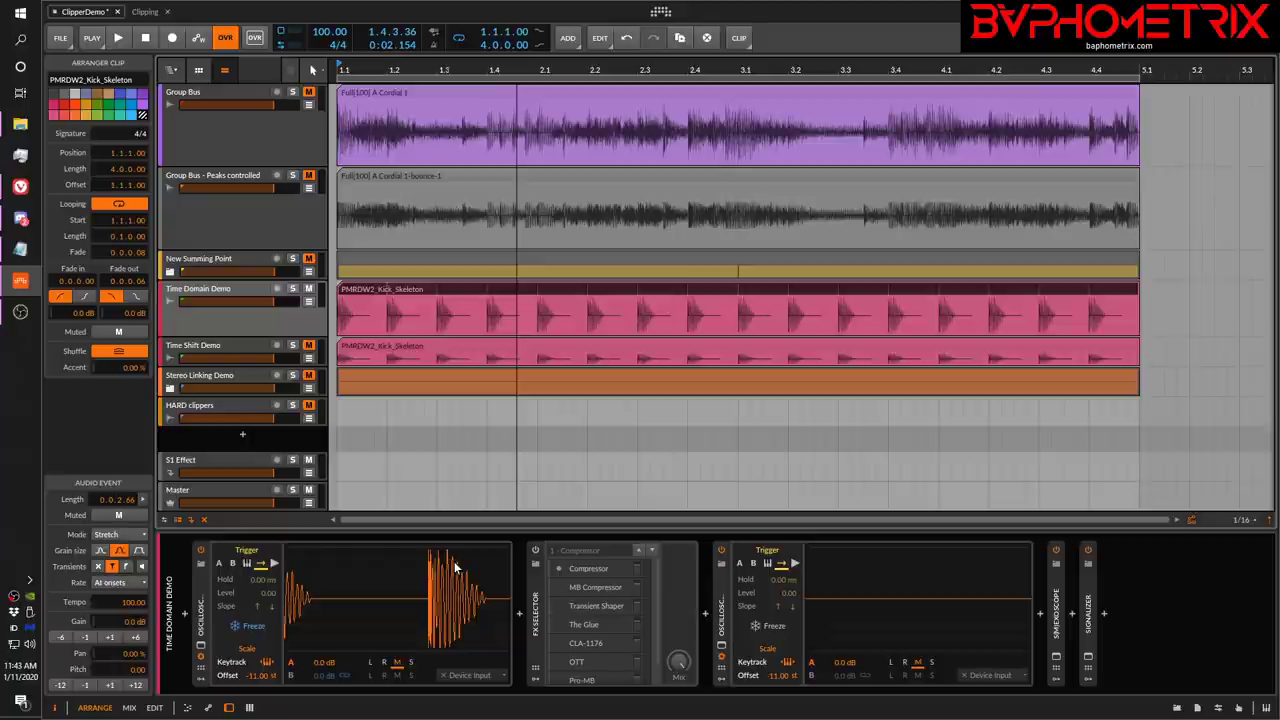
Enable the FX Selector and switch off Lookahead in the Compressor layer's FabFilter Pro-C 2, closing its window when done.
{"action": "left_click", "coordinate": [536, 552]}
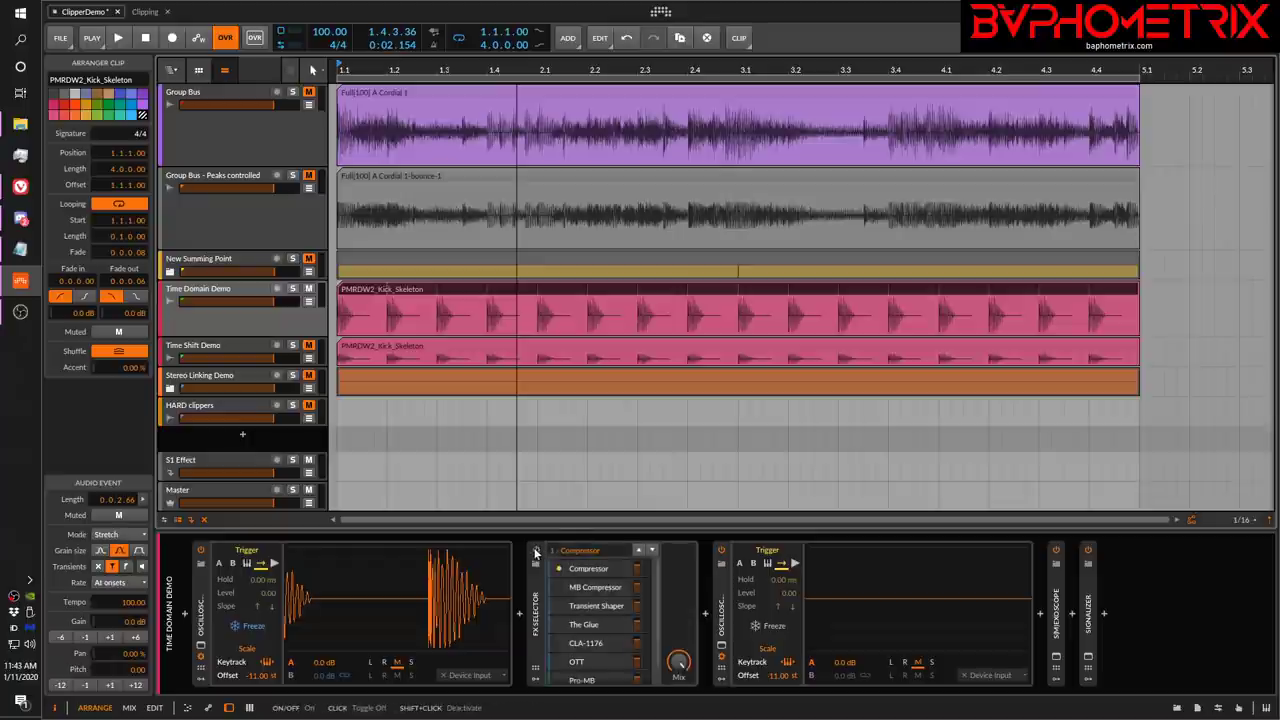
{"action": "left_click", "coordinate": [594, 570]}
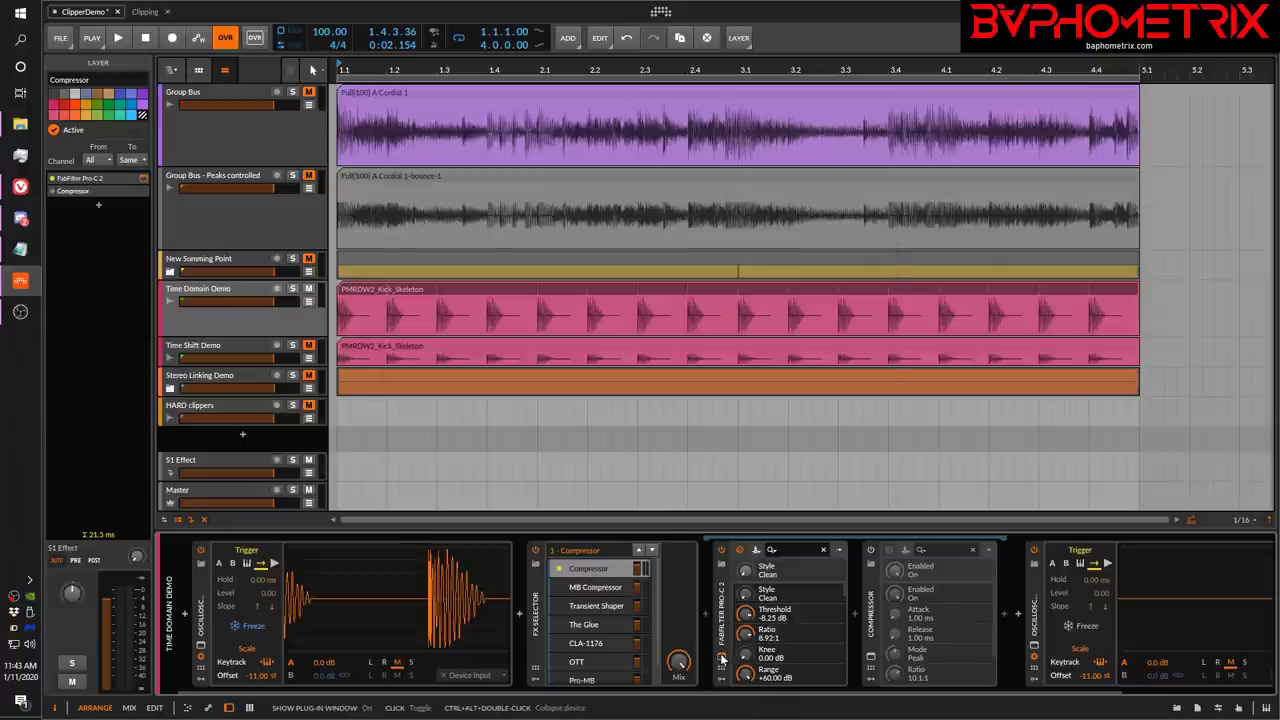
{"action": "left_click", "coordinate": [721, 568]}
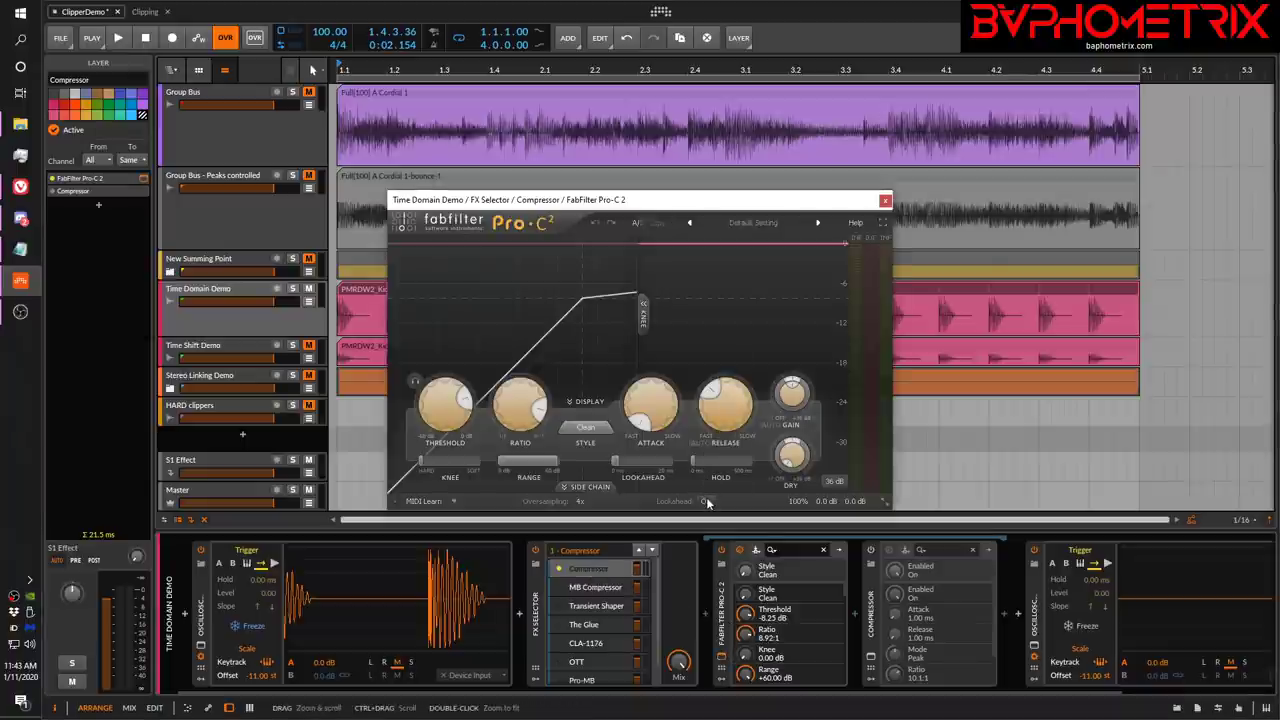
{"action": "left_click", "coordinate": [706, 501]}
{"action": "left_click", "coordinate": [722, 532]}
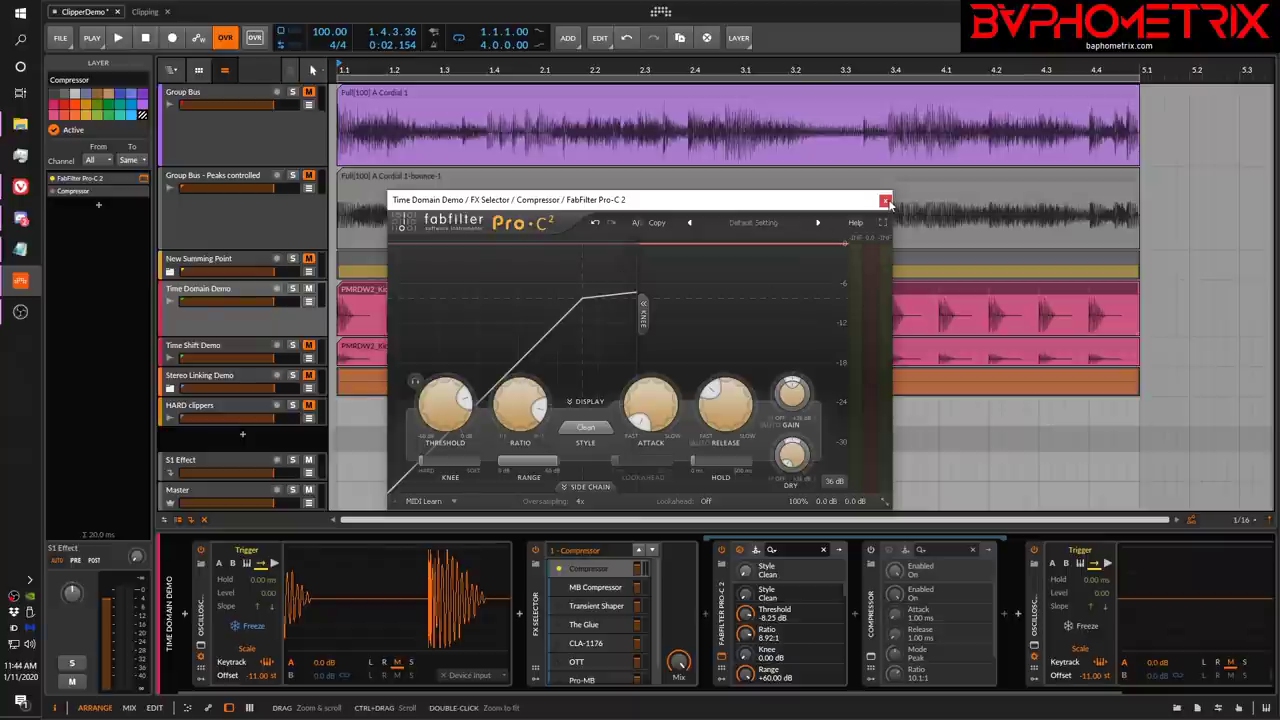
{"action": "left_click", "coordinate": [885, 201]}
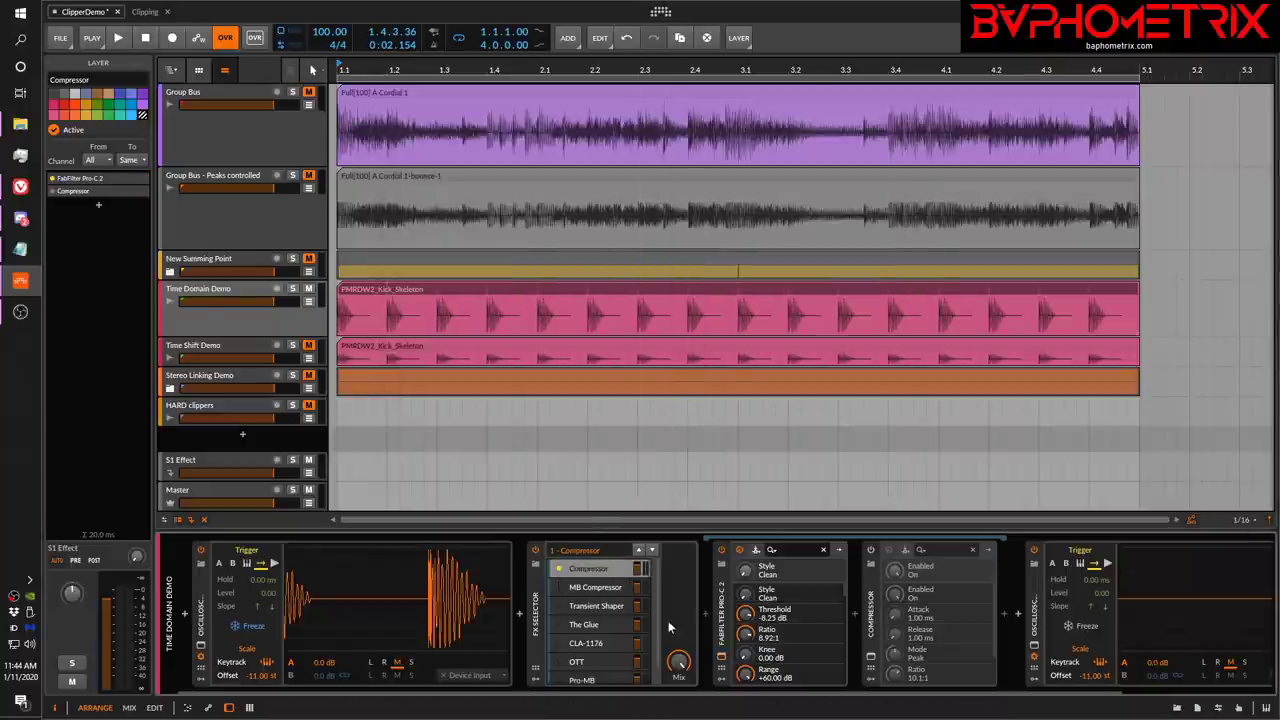
Play the kick loop through the Compressor layer and freeze the compressed waveform in the second oscilloscope.
{"action": "left_click", "coordinate": [597, 567]}
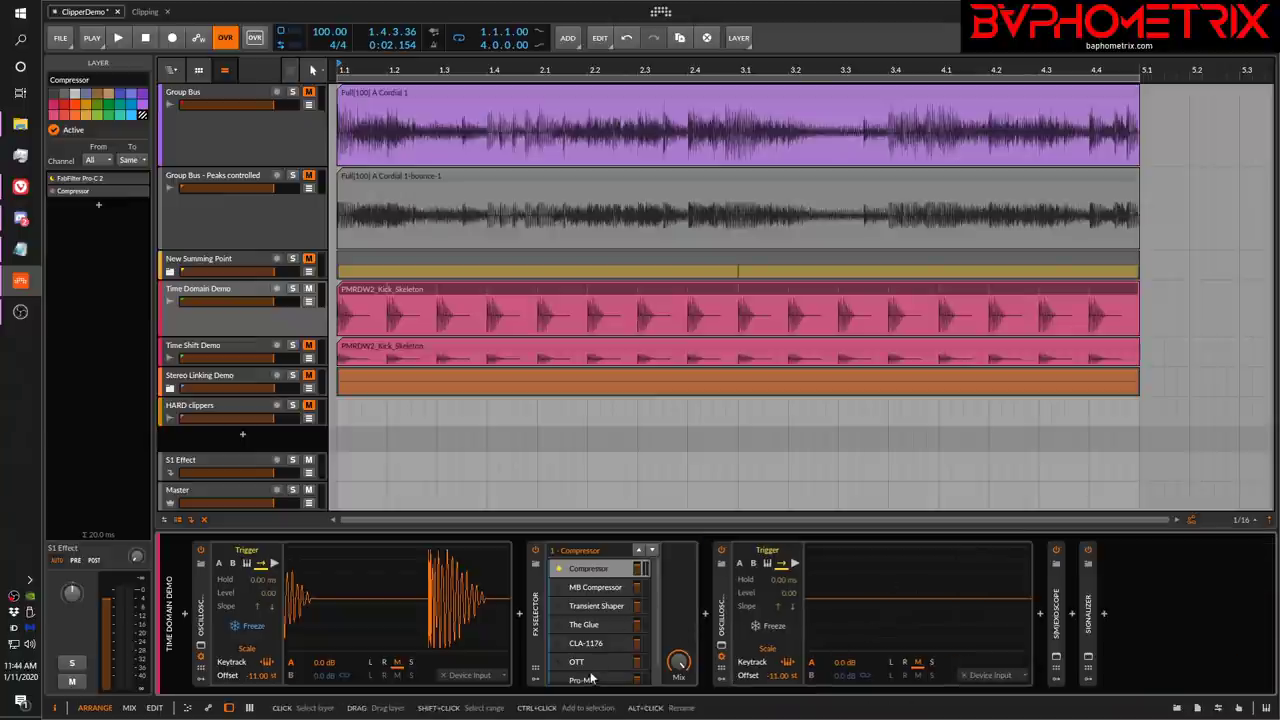
{"action": "key", "text": "space"}
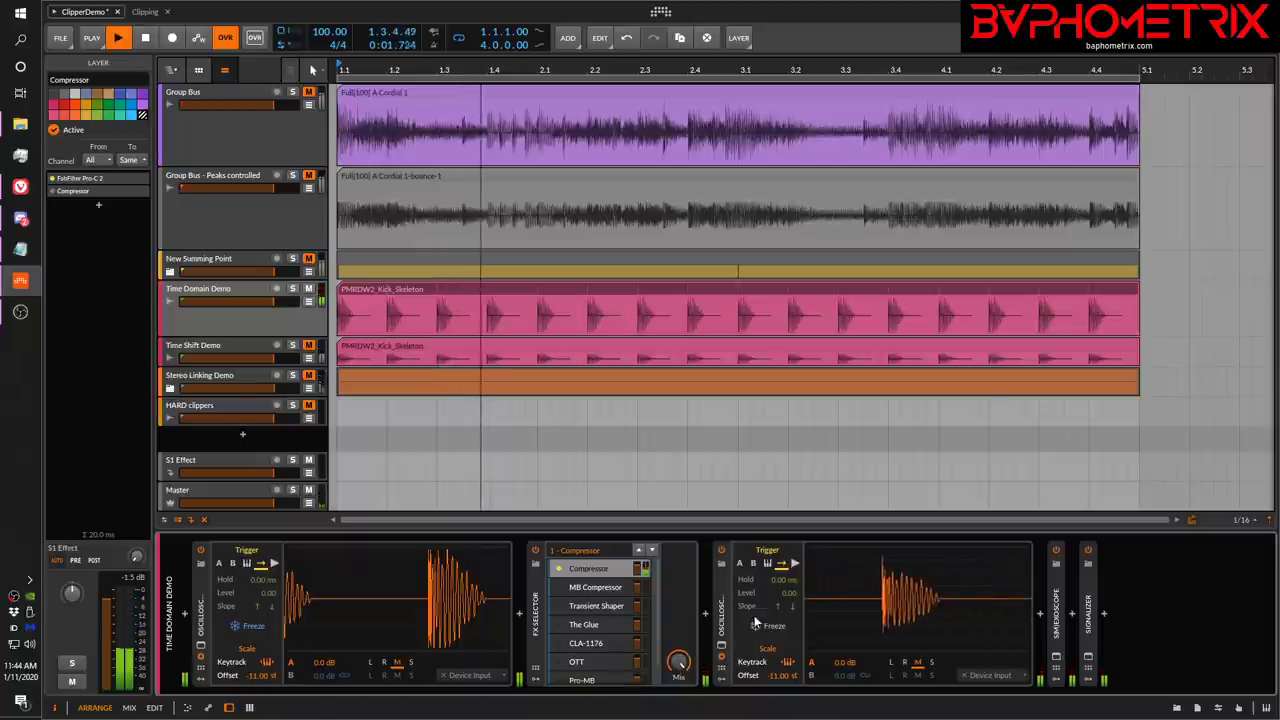
{"action": "key", "text": "space"}
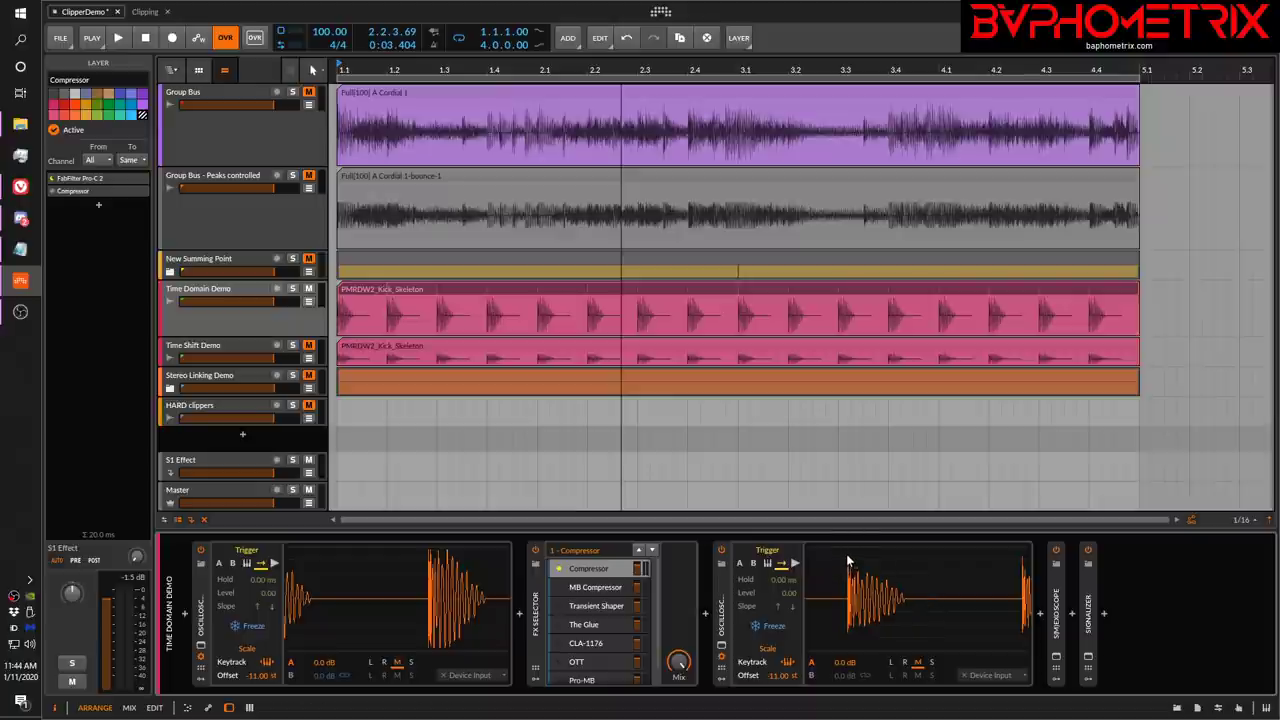
Activate the MB Compressor layer and inspect the FabFilter Pro-C 2 on the Low band inside Drum UnSquash MB.
{"action": "left_click", "coordinate": [560, 586]}
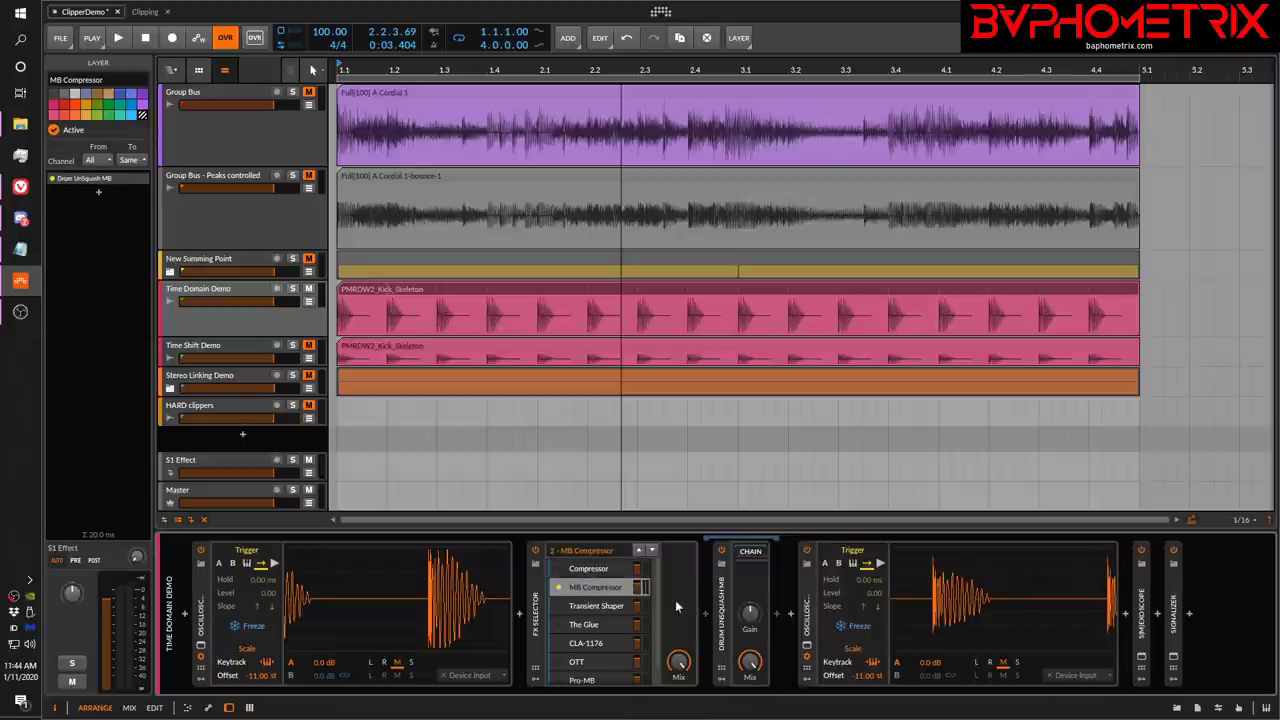
{"action": "left_click", "coordinate": [751, 556]}
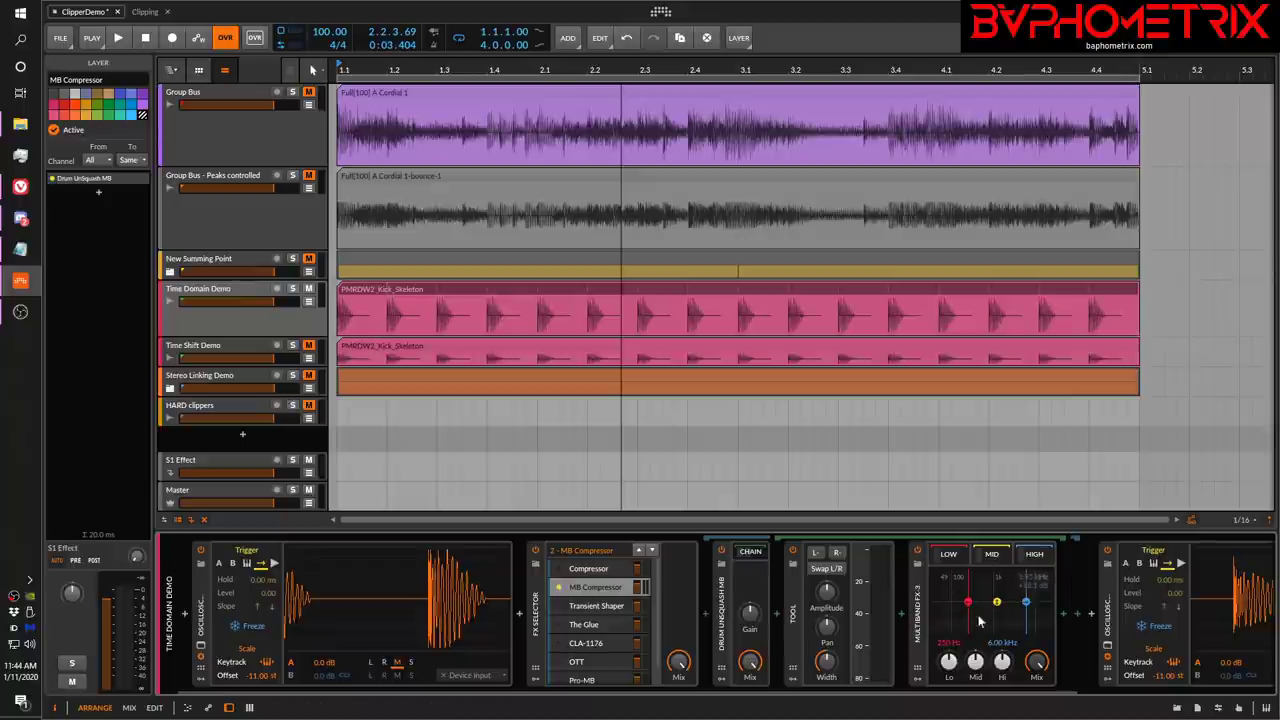
{"action": "left_click", "coordinate": [949, 556]}
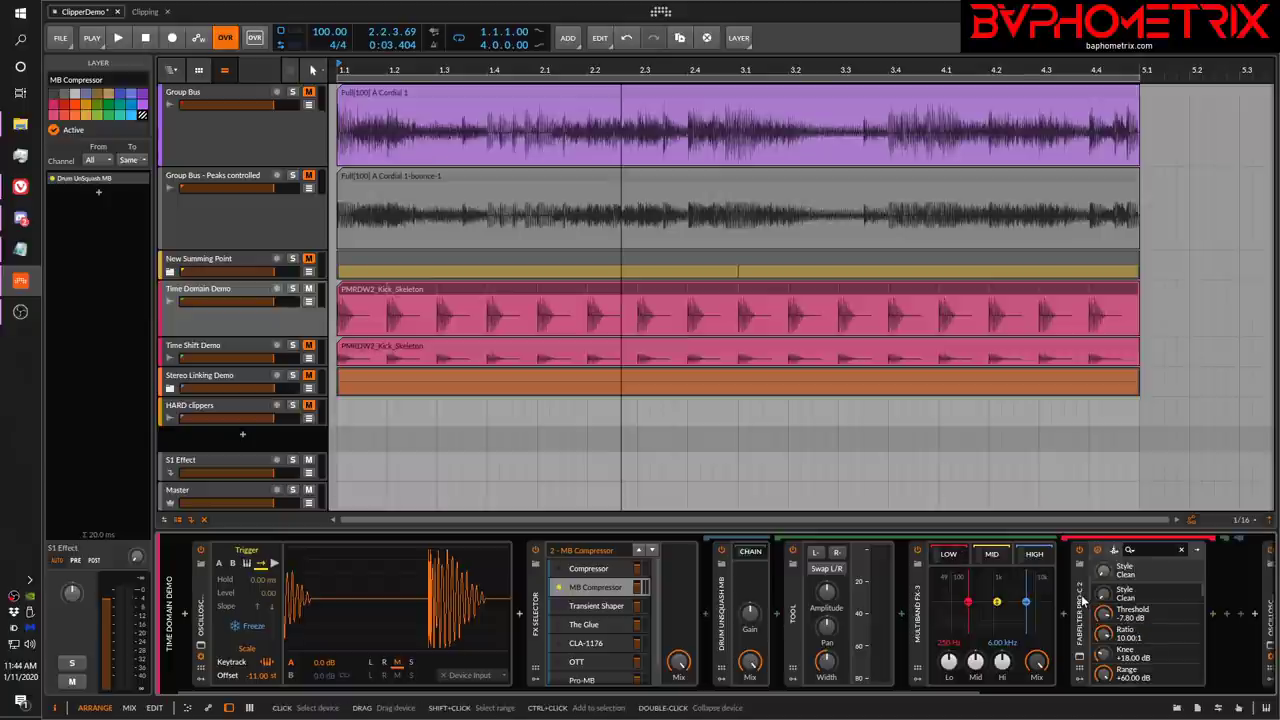
{"action": "left_click", "coordinate": [952, 558]}
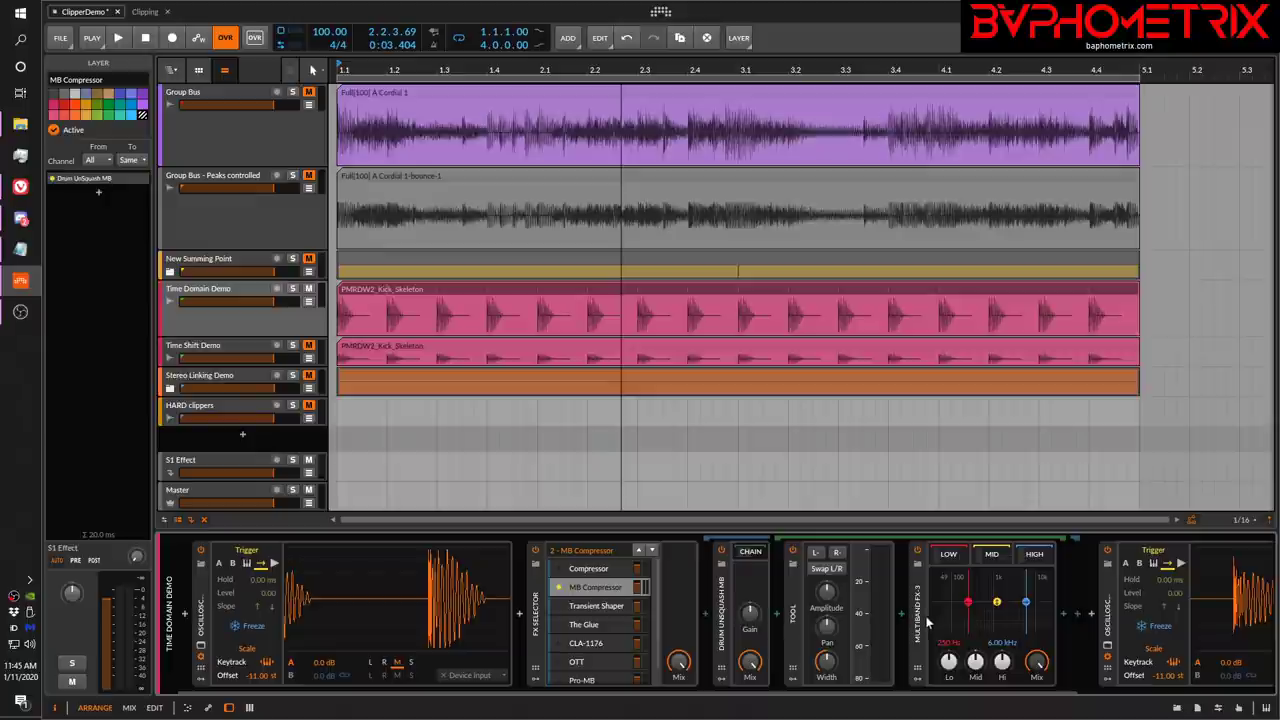
Play the kick loop through the MB Compressor layer with cleared oscilloscopes and freeze the waveforms before and after processing.
{"action": "left_click", "coordinate": [722, 612]}
{"action": "key", "text": "Delete"}
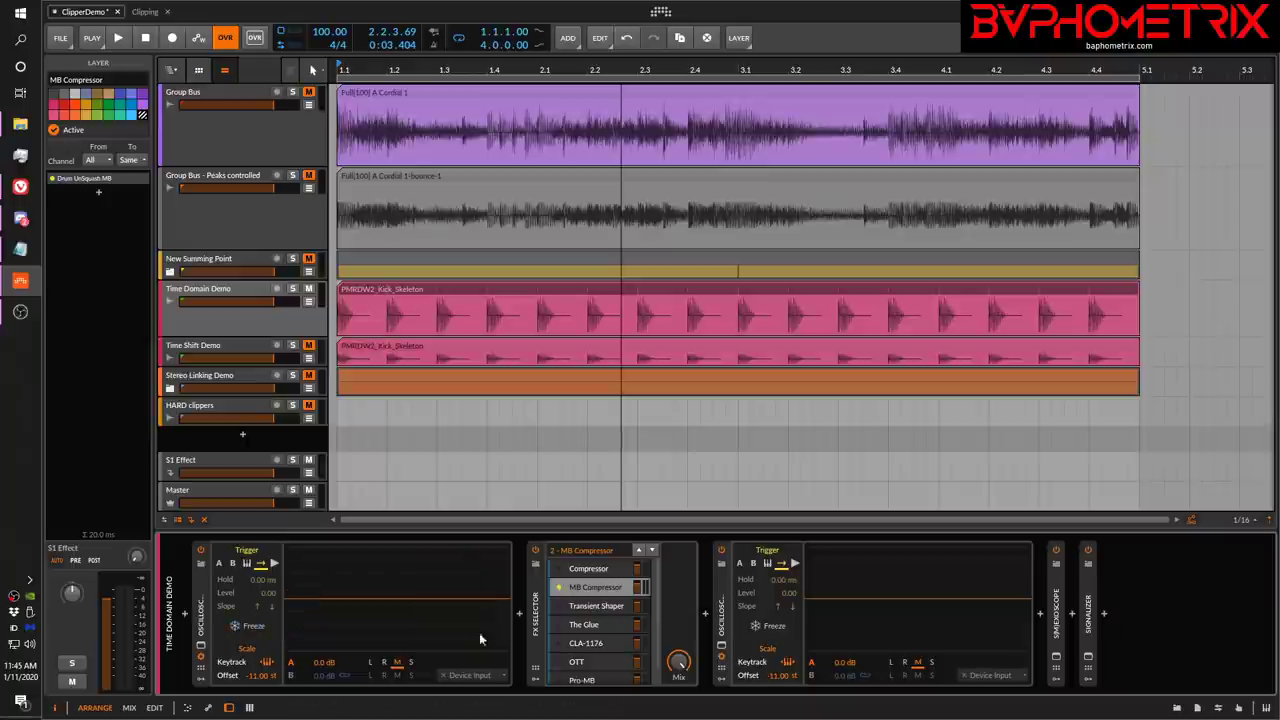
{"action": "key", "text": "space"}
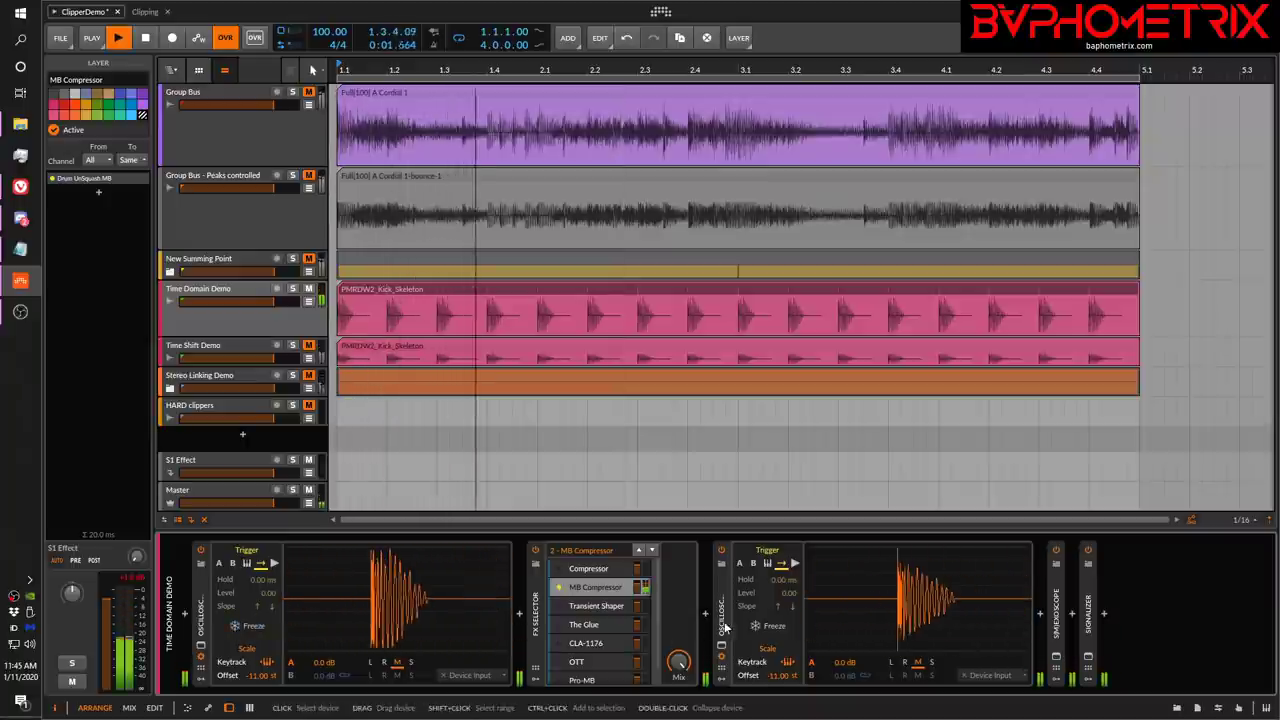
{"action": "key", "text": "space"}
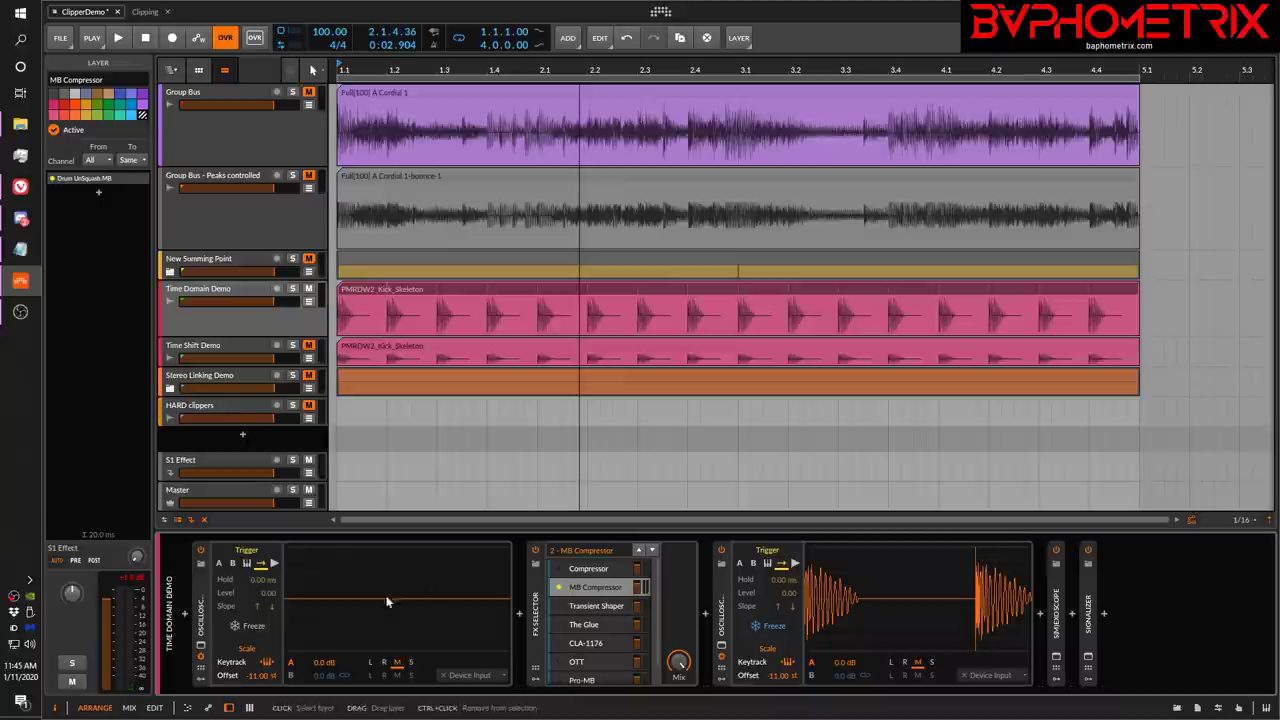
{"action": "left_click", "coordinate": [237, 626]}
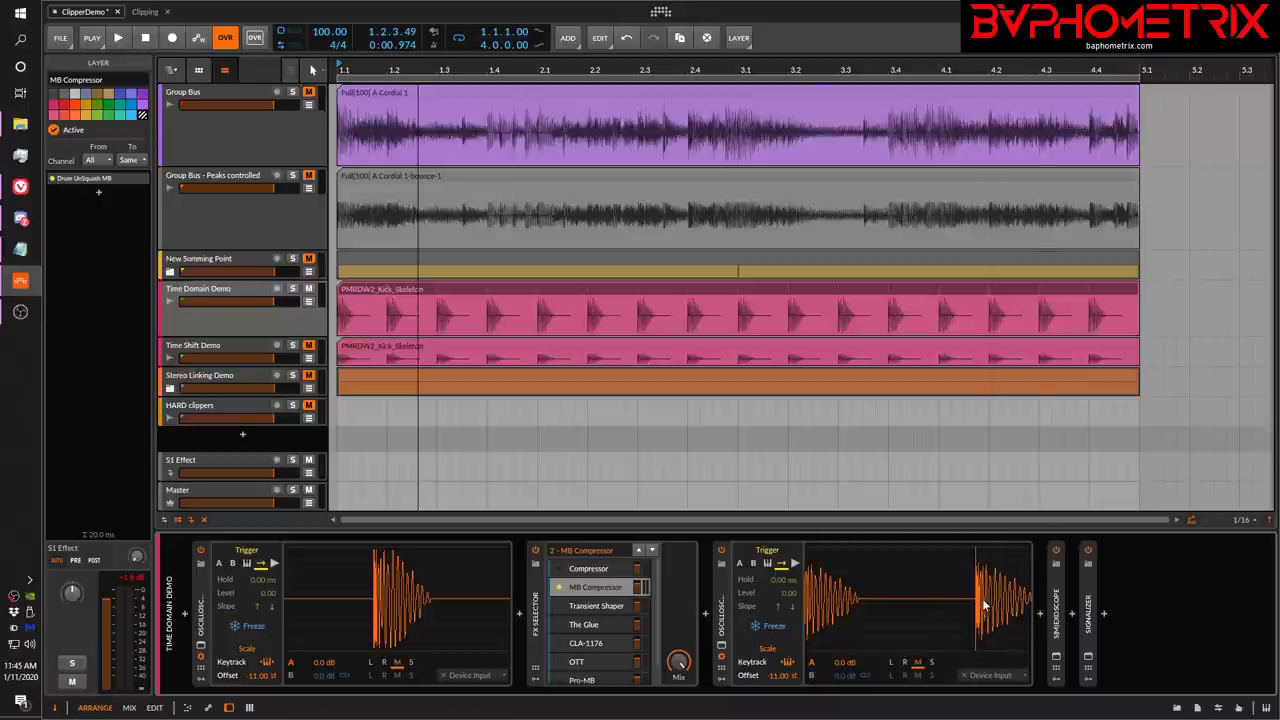
Activate The Glue layer in the FX Selector and unfreeze both oscilloscopes.
{"action": "left_click", "coordinate": [560, 626]}
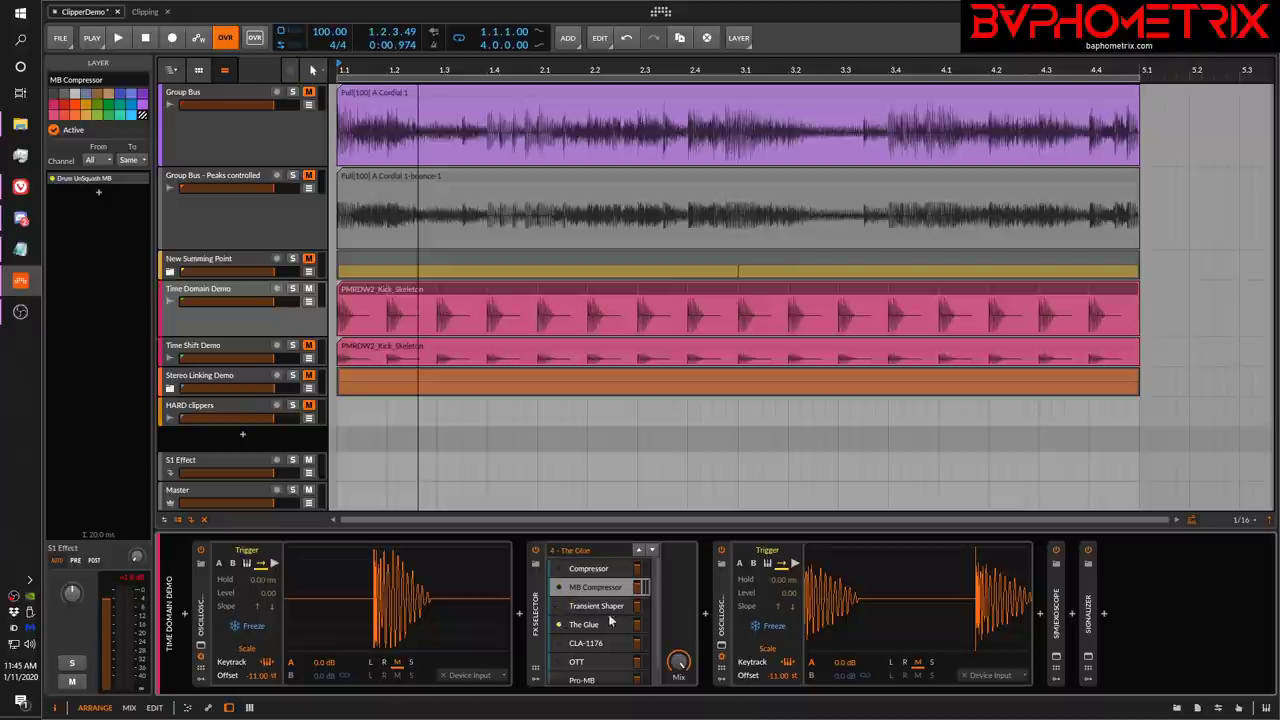
{"action": "left_click", "coordinate": [760, 630]}
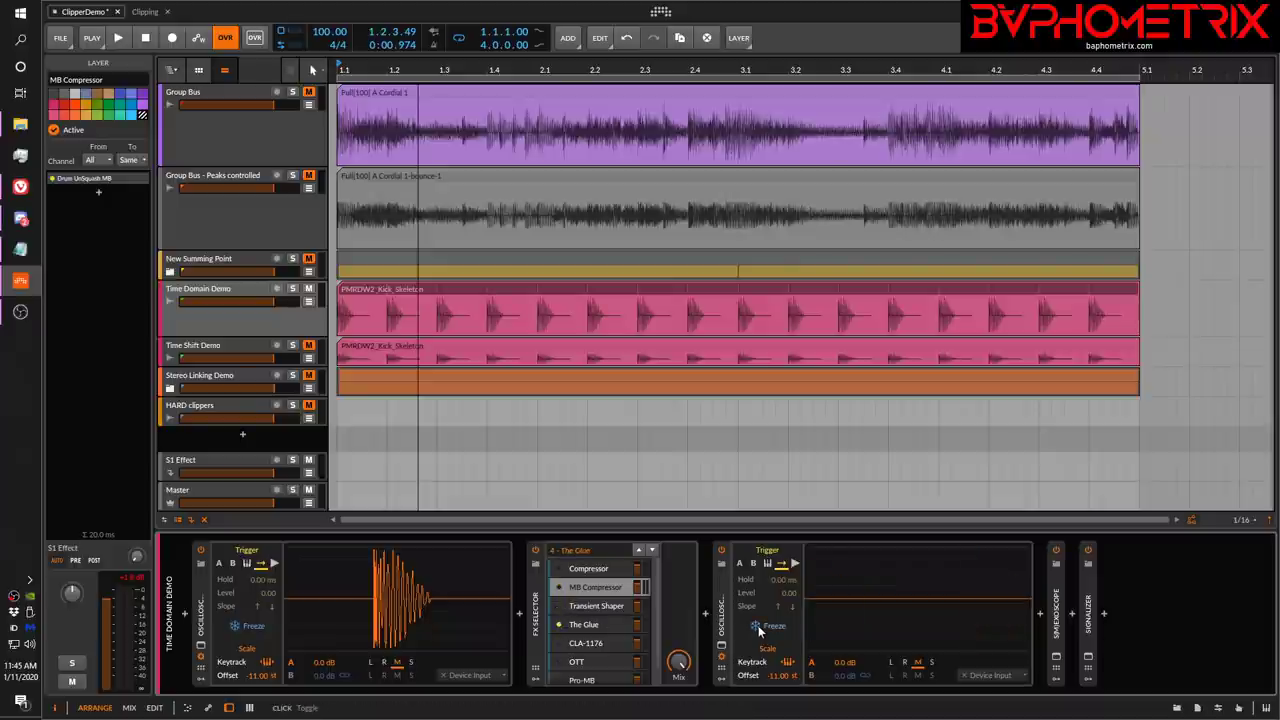
{"action": "left_click", "coordinate": [242, 626]}
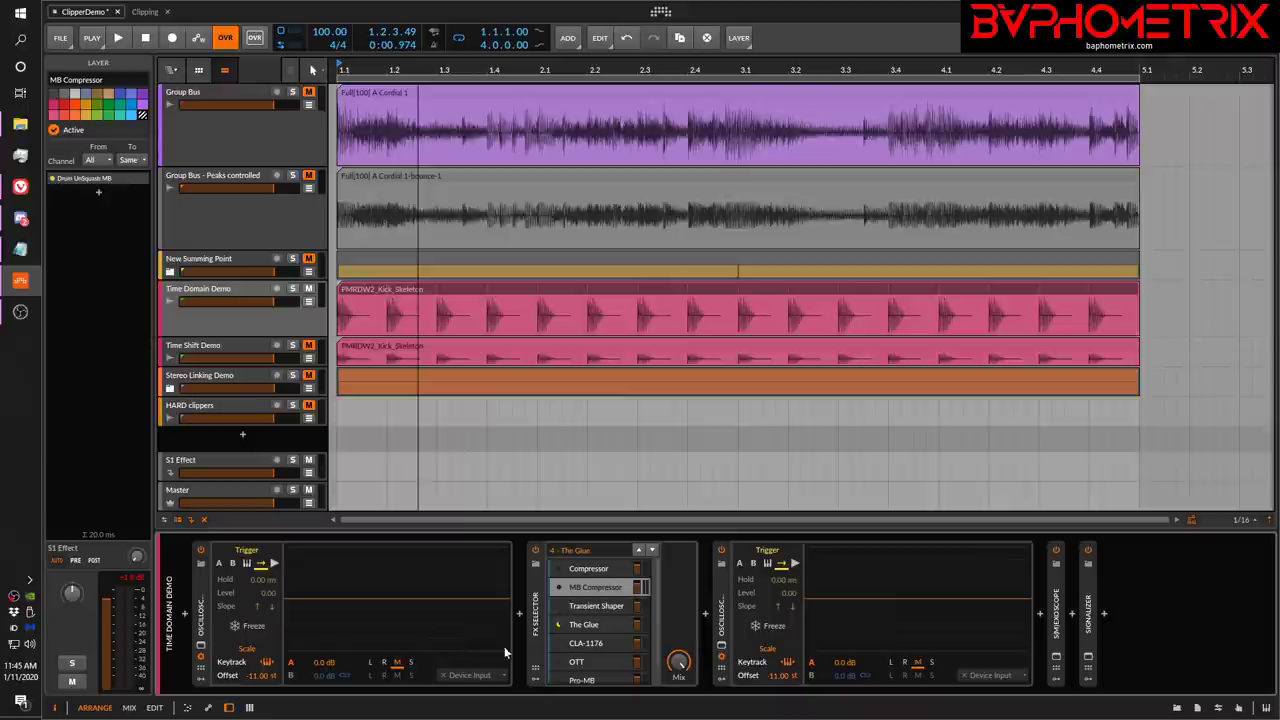
Show The Glue's plug-in window, move it clear of the device chain and review its compressor settings.
{"action": "left_click", "coordinate": [602, 624]}
{"action": "left_click", "coordinate": [722, 658]}
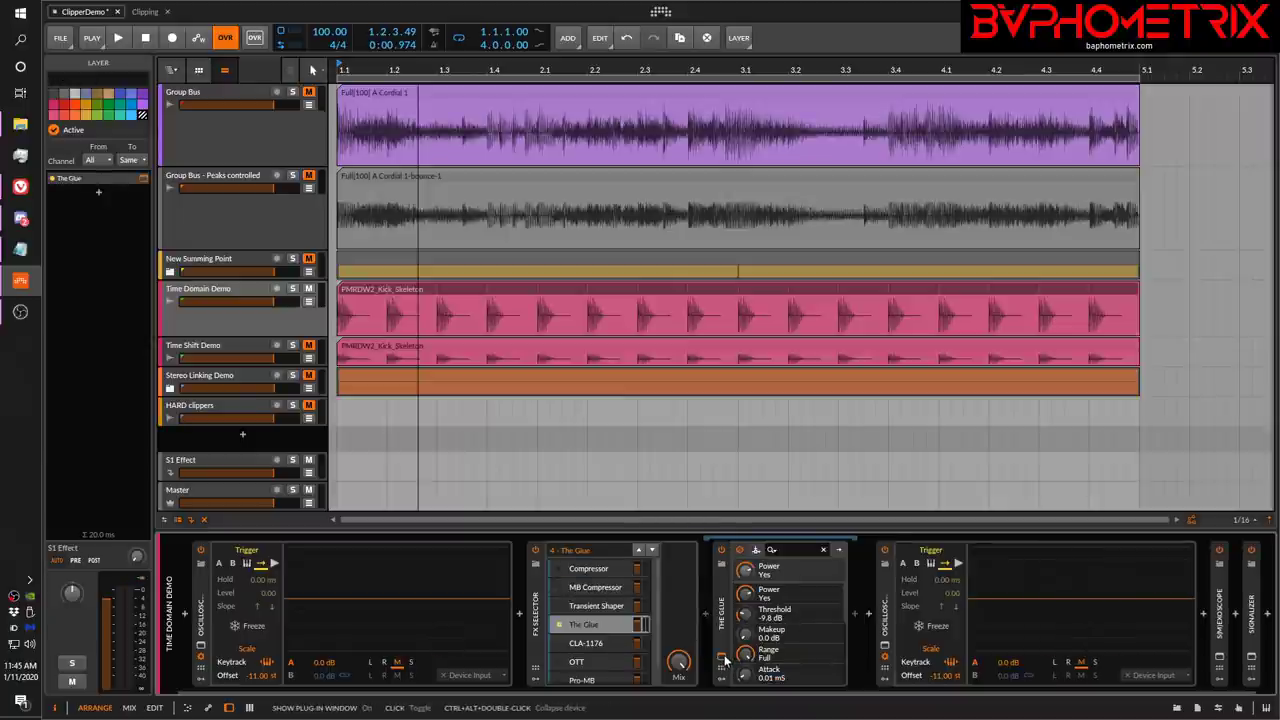
{"action": "left_click_drag", "start_coordinate": [612, 136], "coordinate": [417, 61]}
{"action": "mouse_move", "coordinate": [376, 263]}
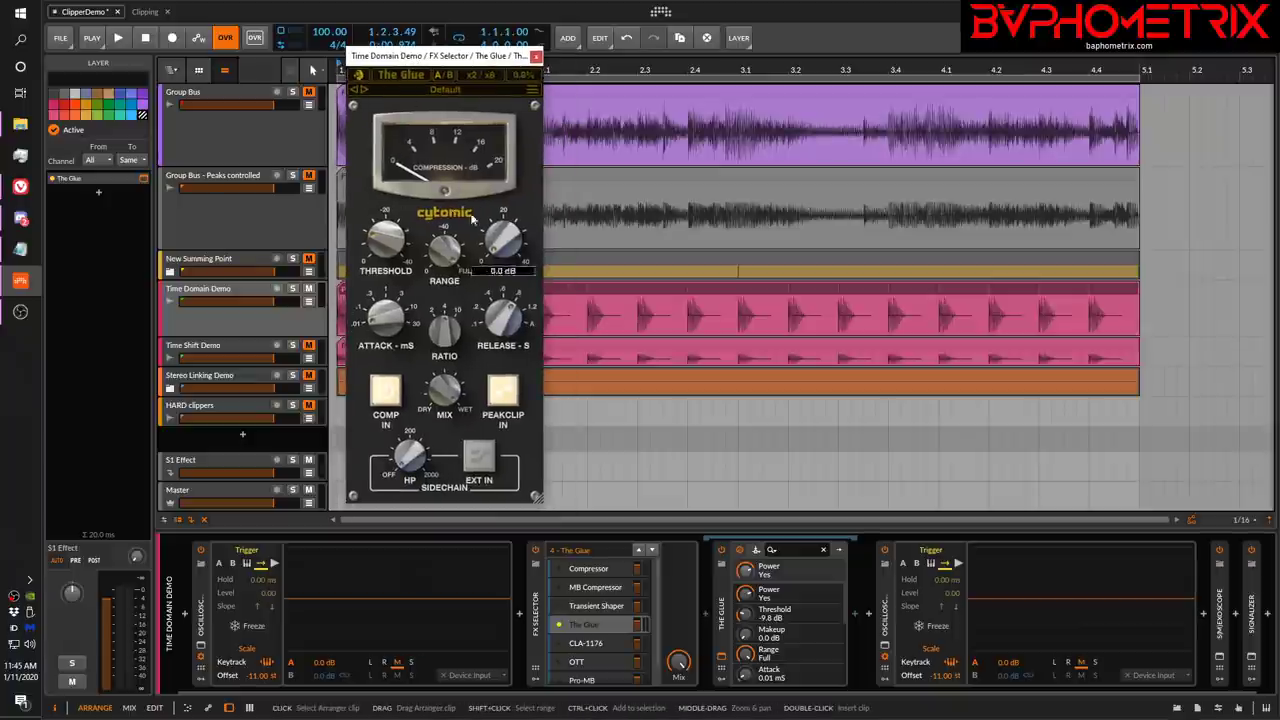
{"action": "mouse_move", "coordinate": [476, 243]}
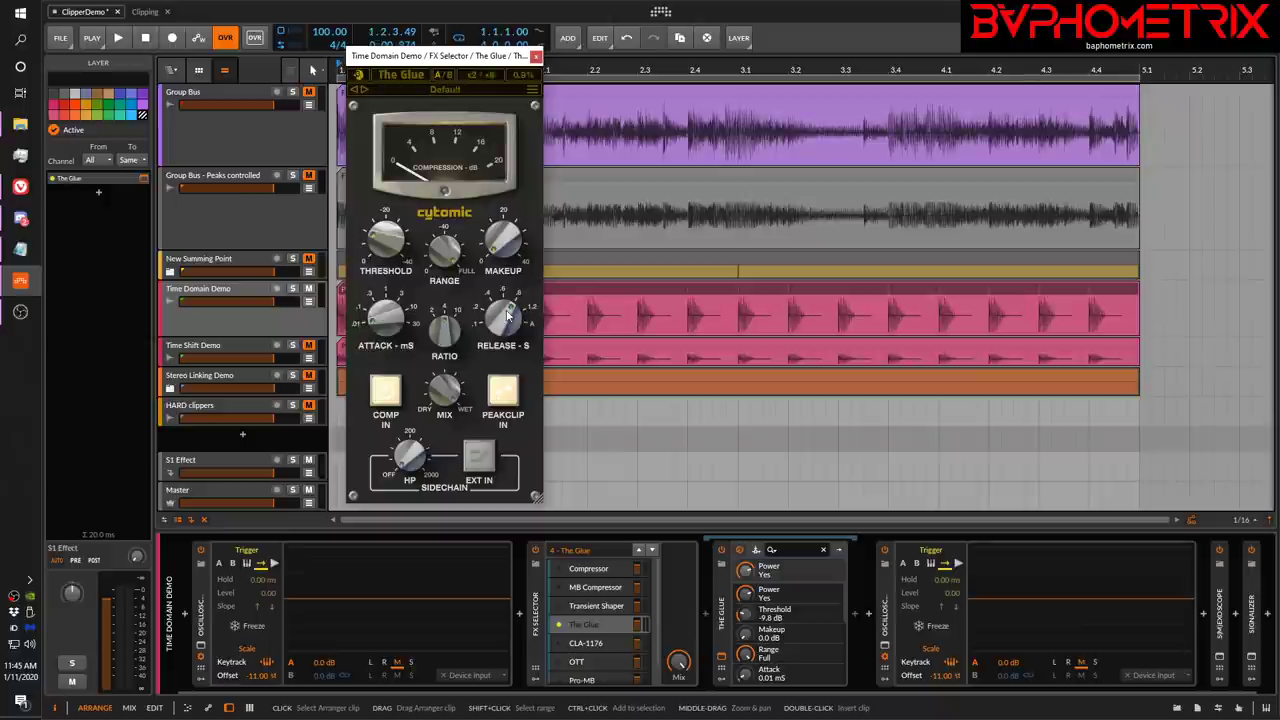
{"action": "mouse_move", "coordinate": [380, 240]}
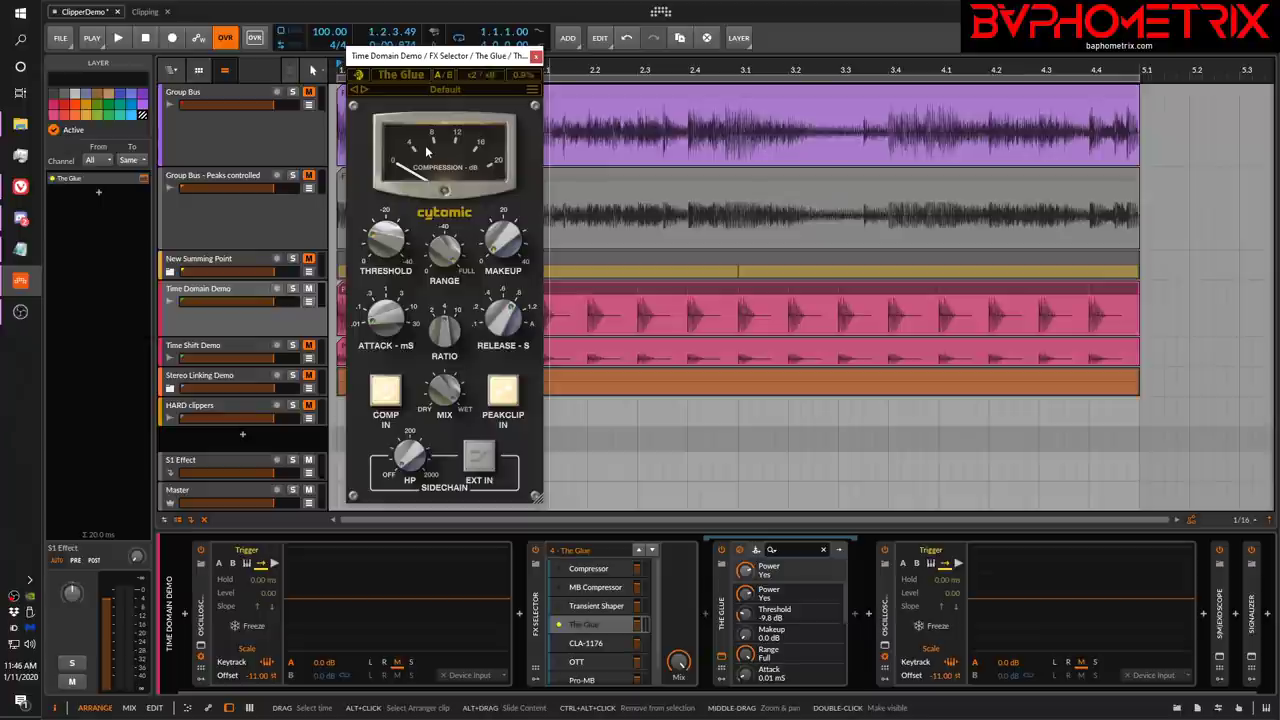
Play the kick loop through The Glue, freeze the compressed waveform in the second oscilloscope and close the plug-in window.
{"action": "key", "text": "space"}
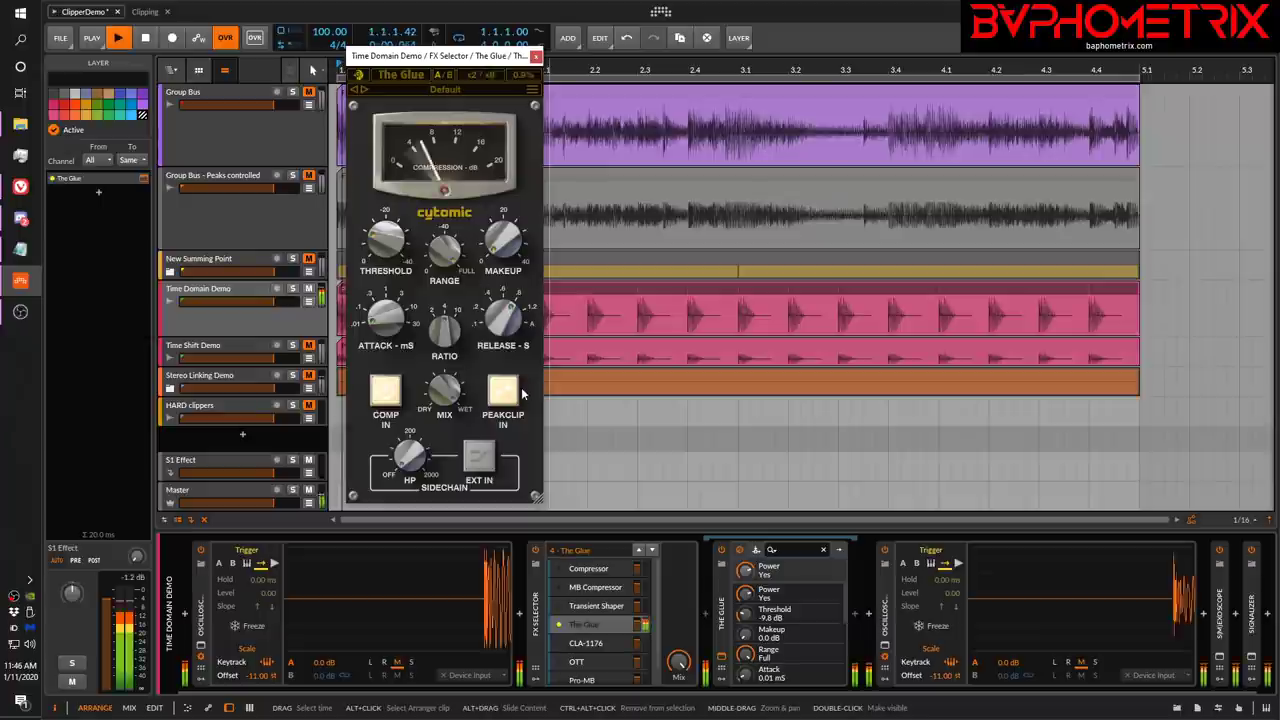
{"action": "key", "text": "space"}
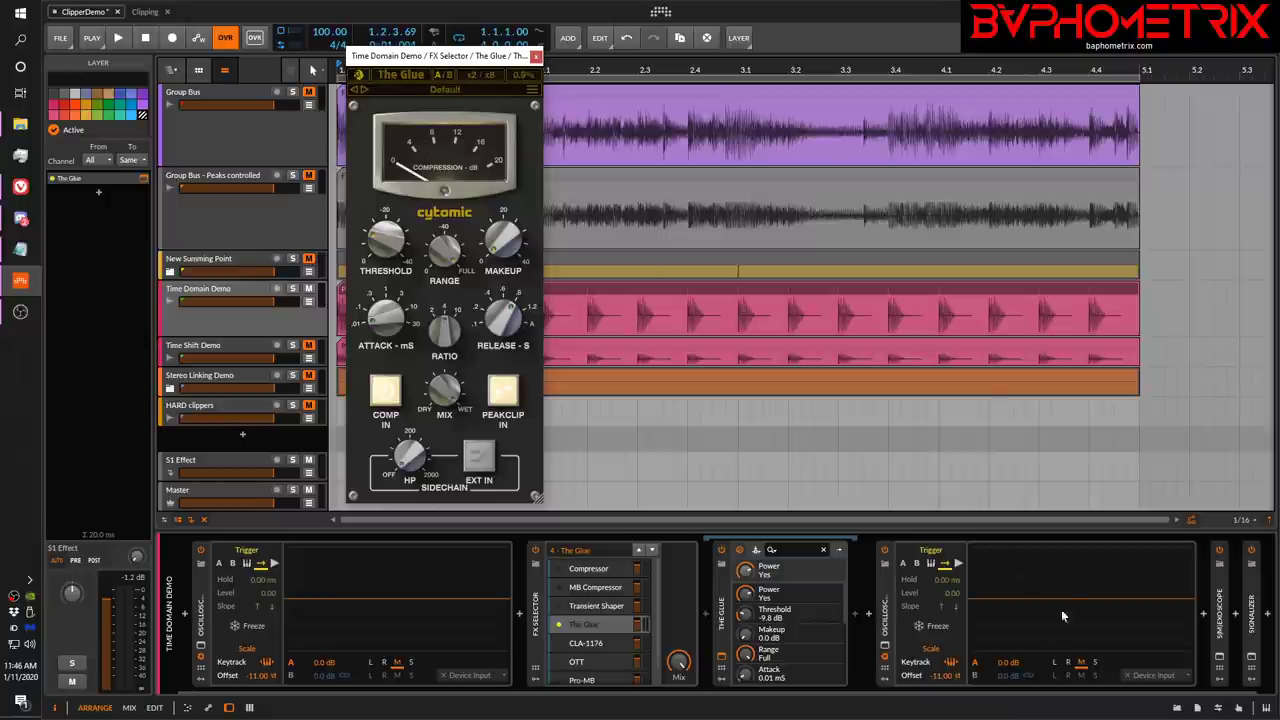
{"action": "key", "text": "space"}
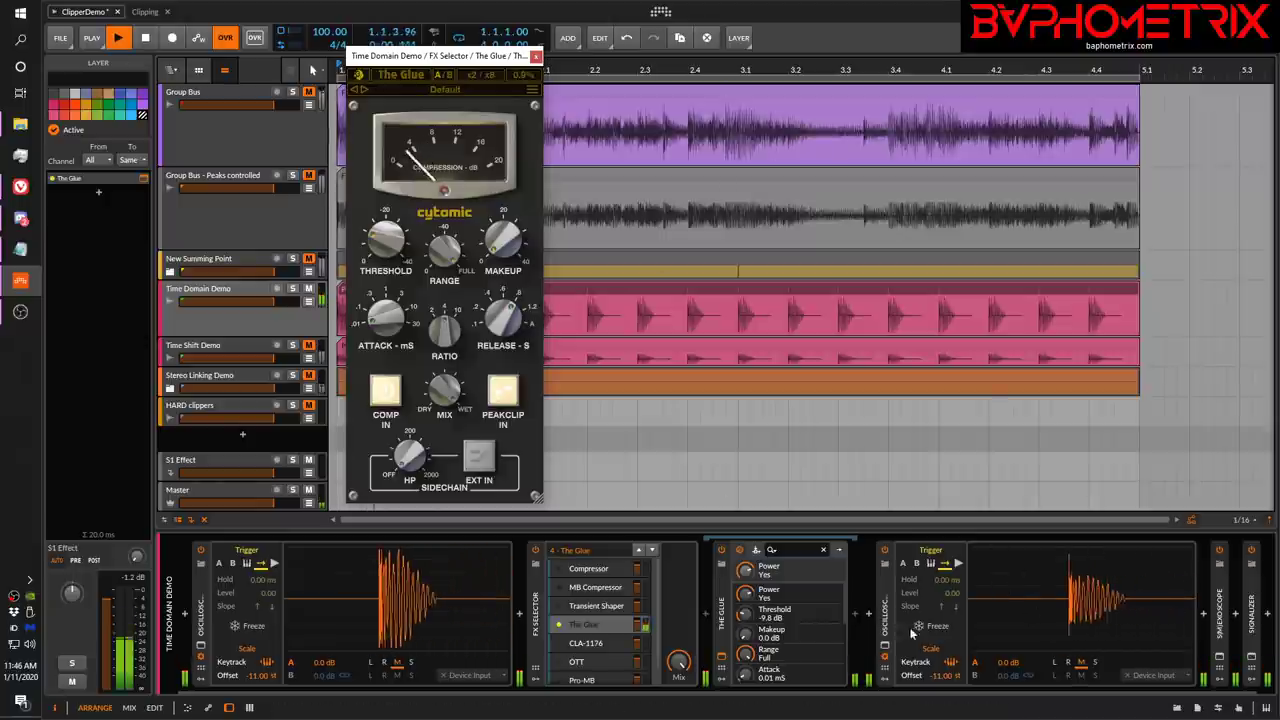
{"action": "left_click", "coordinate": [917, 627]}
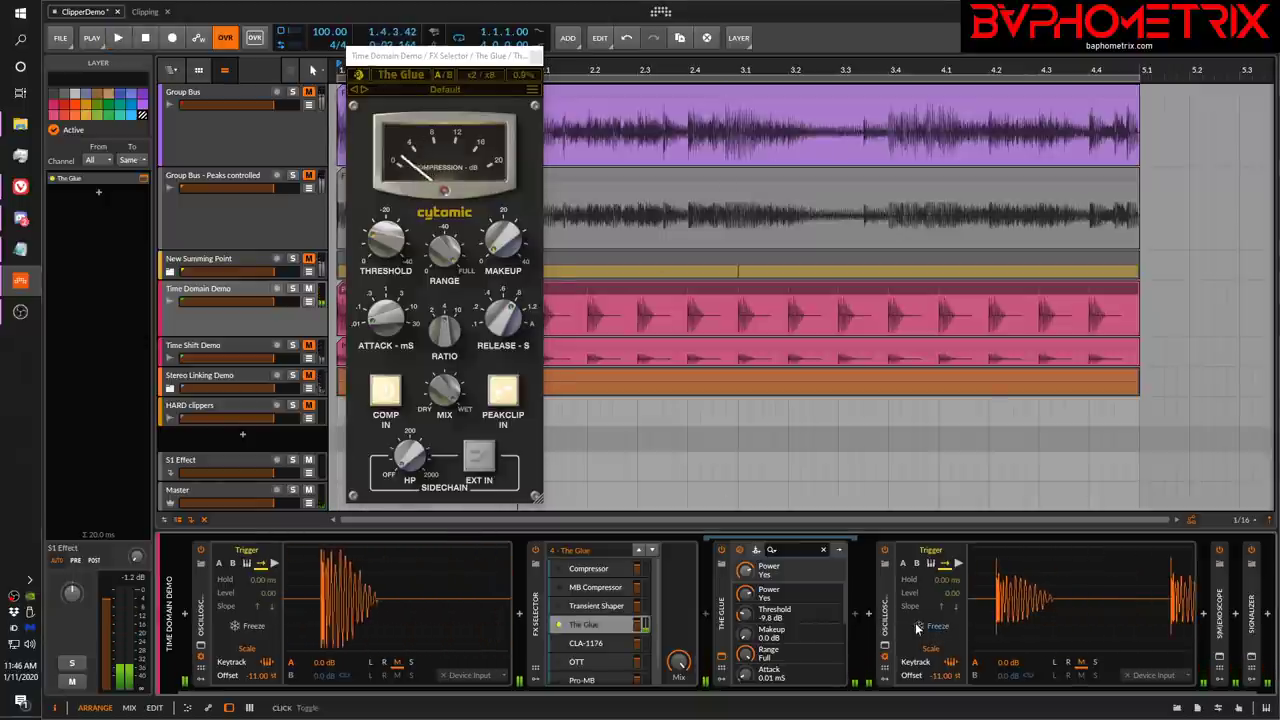
{"action": "key", "text": "space"}
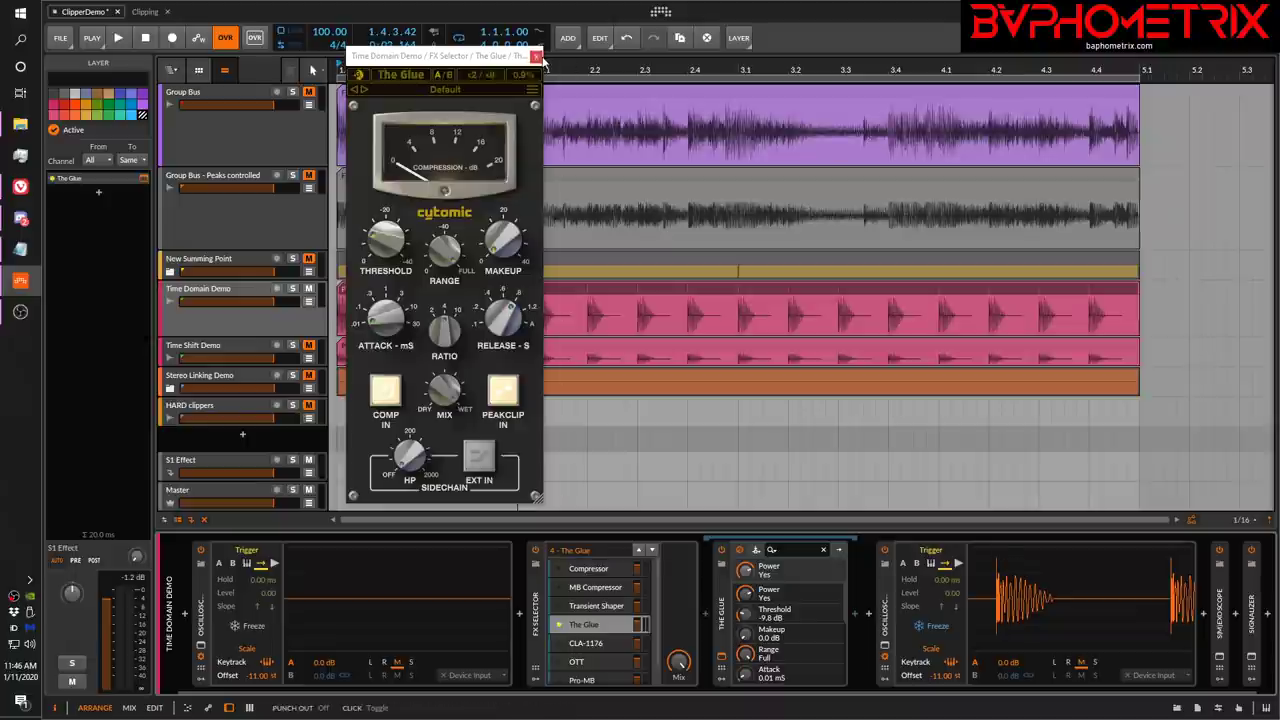
{"action": "left_click", "coordinate": [537, 57]}
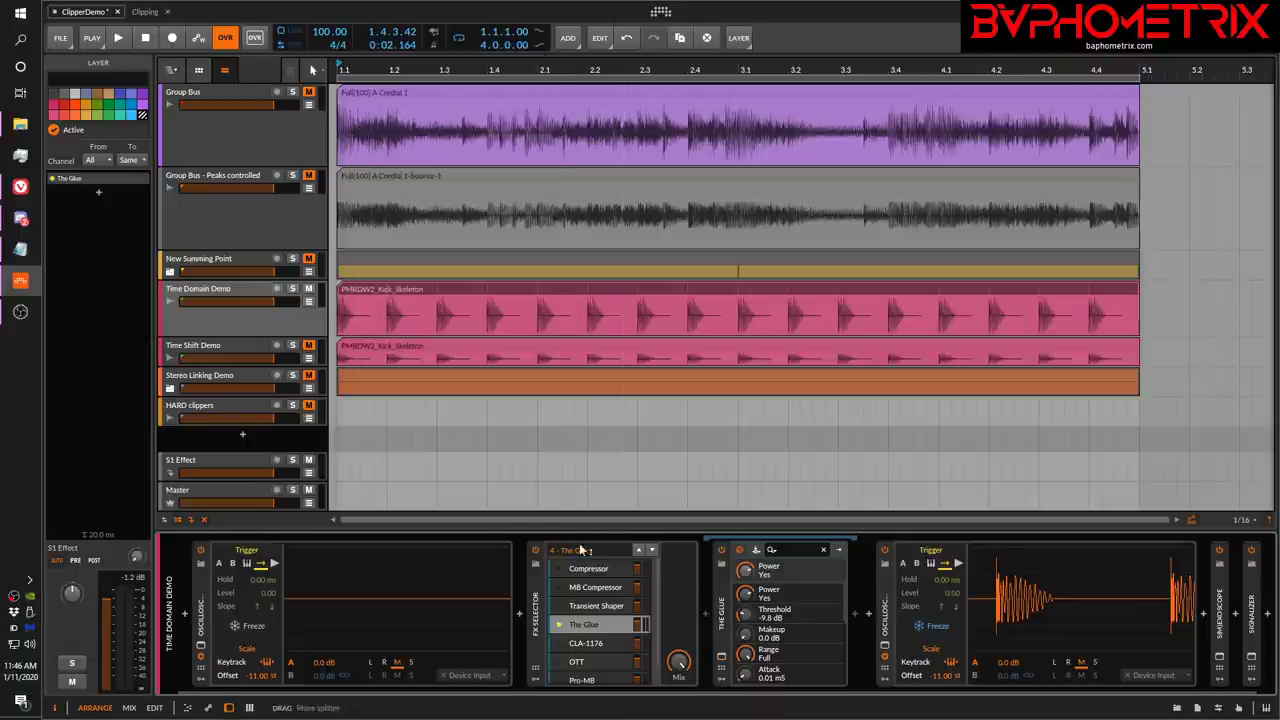
Activate the CLA-1176 layer and review the CLA-76 Stereo settings in its plug-in window, closing it when done.
{"action": "left_click", "coordinate": [562, 644]}
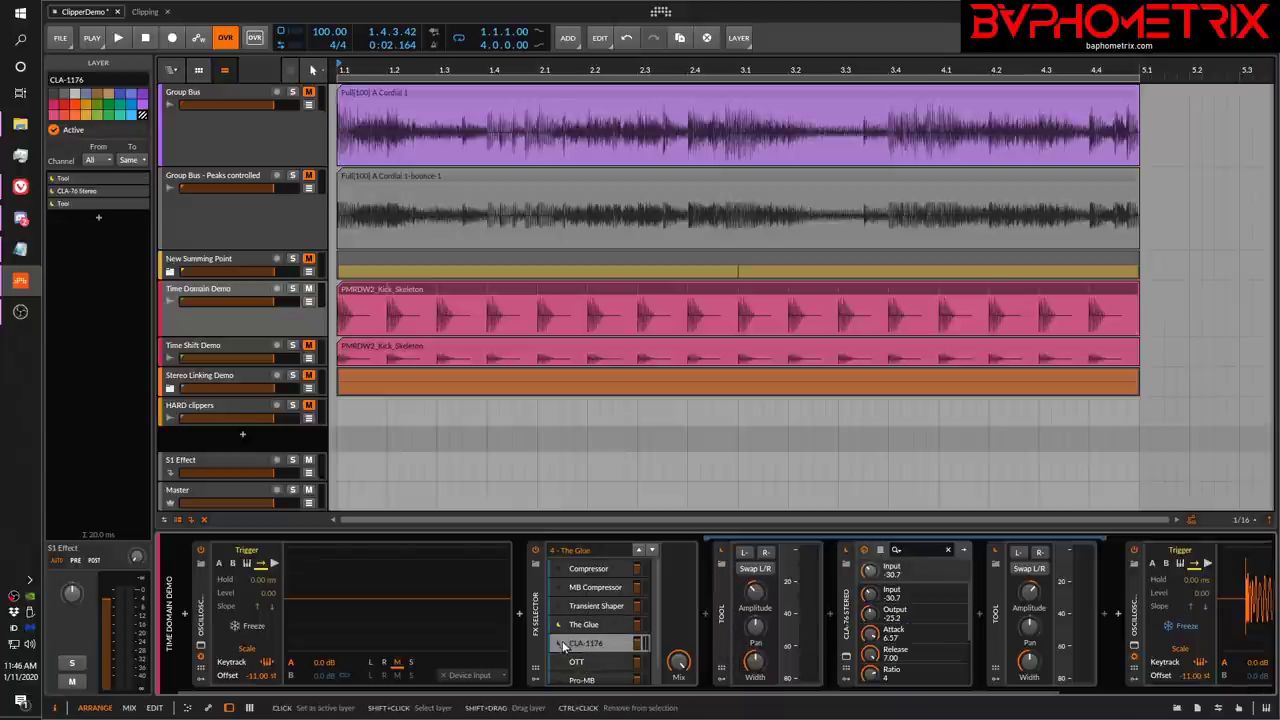
{"action": "left_click", "coordinate": [556, 643]}
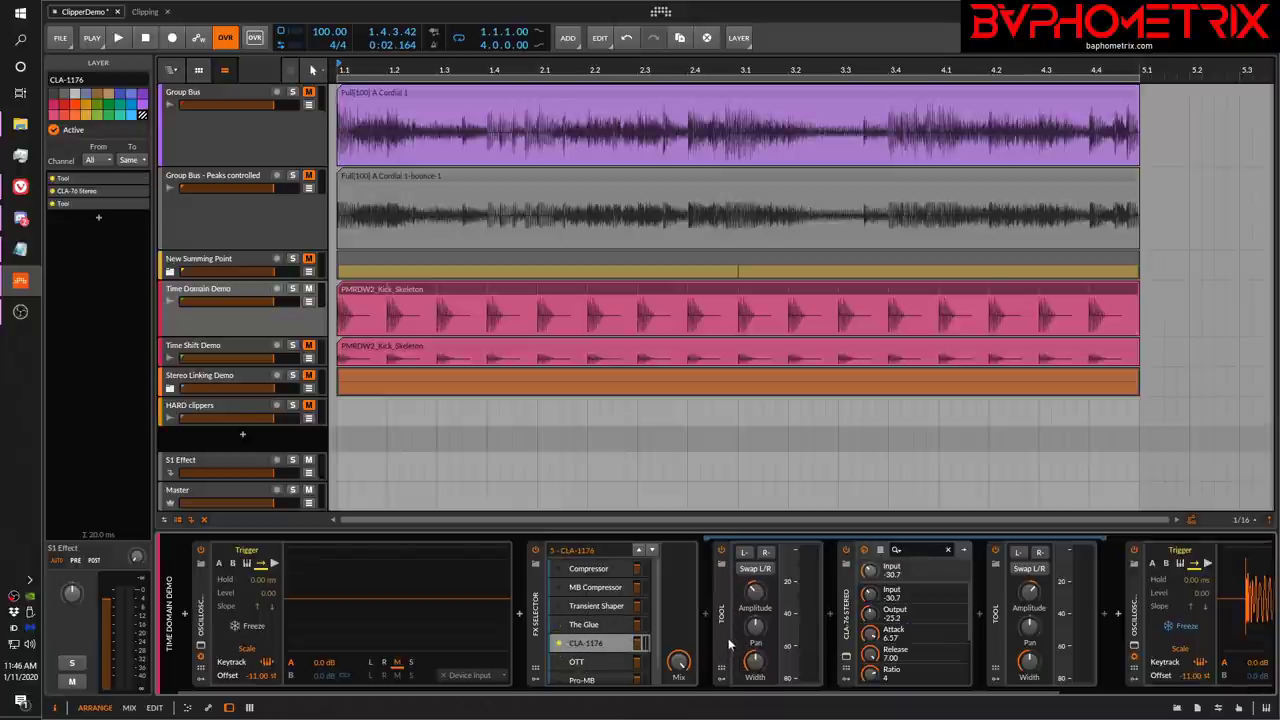
{"action": "left_click", "coordinate": [610, 646]}
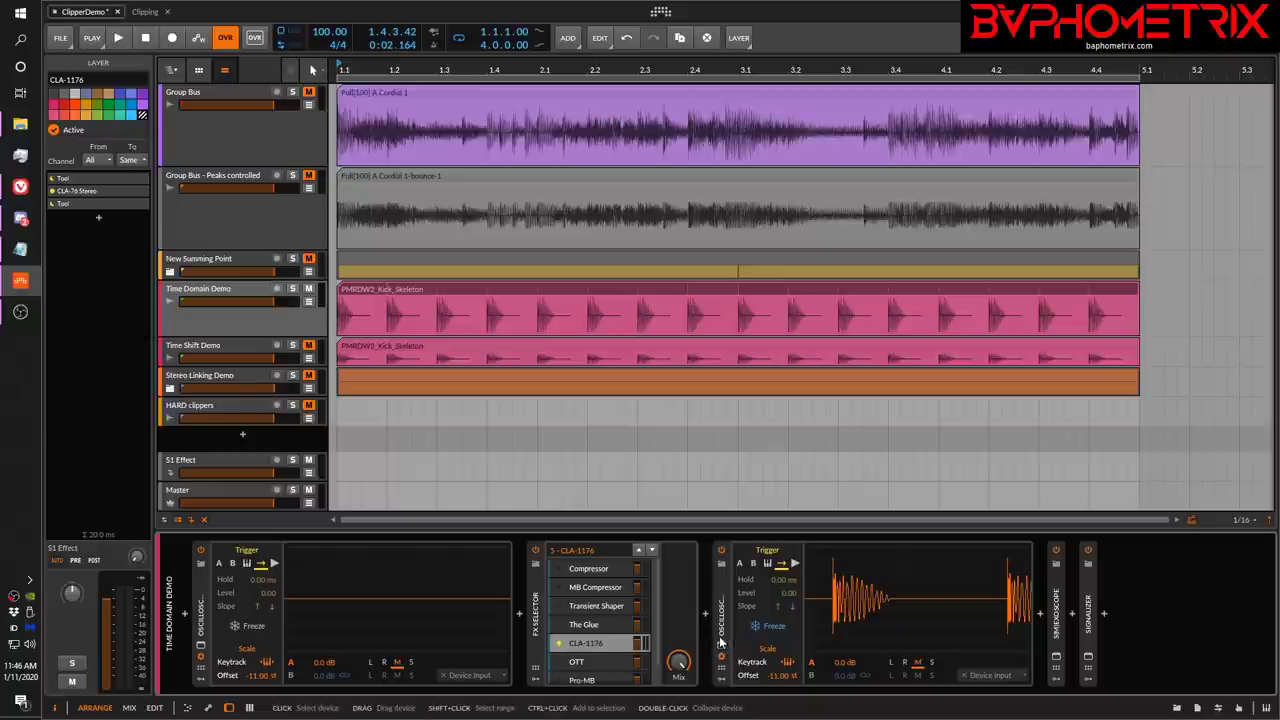
{"action": "left_click", "coordinate": [600, 643]}
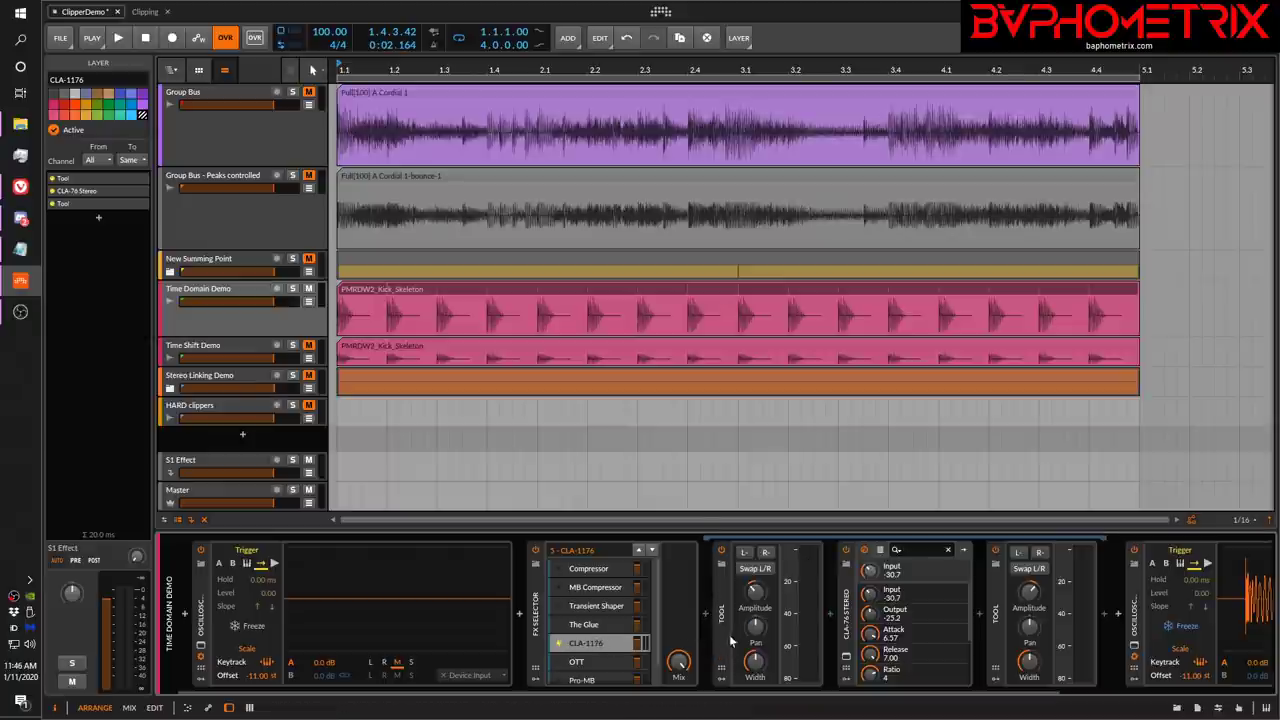
{"action": "left_click", "coordinate": [847, 659]}
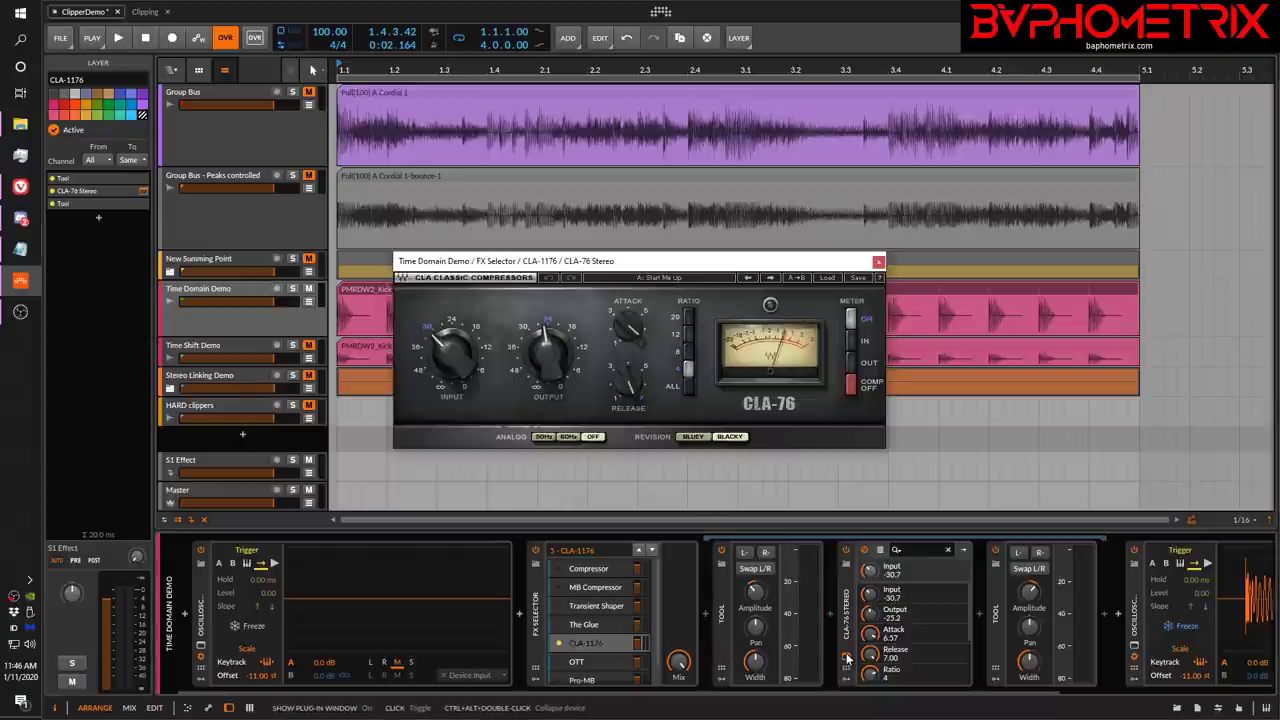
{"action": "left_click", "coordinate": [878, 263]}
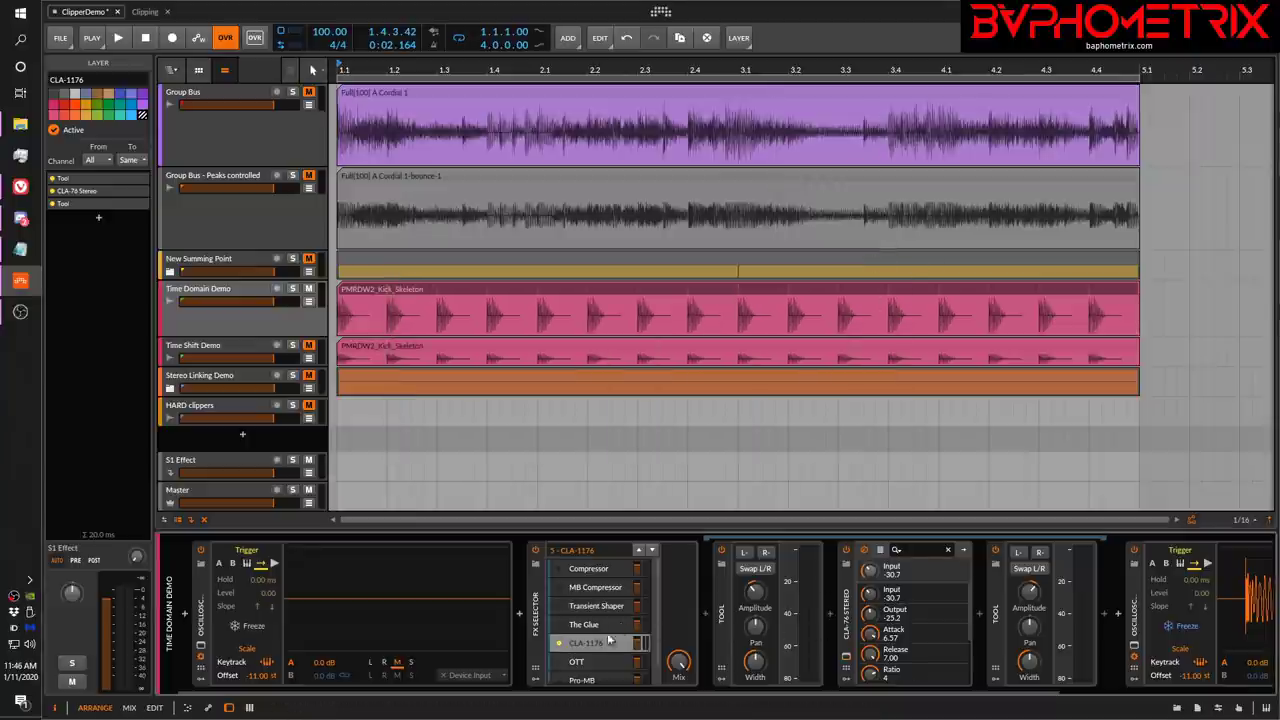
Play the kick loop through the CLA-1176 layer and freeze the compressed waveform in the second oscilloscope.
{"action": "left_click", "coordinate": [609, 640]}
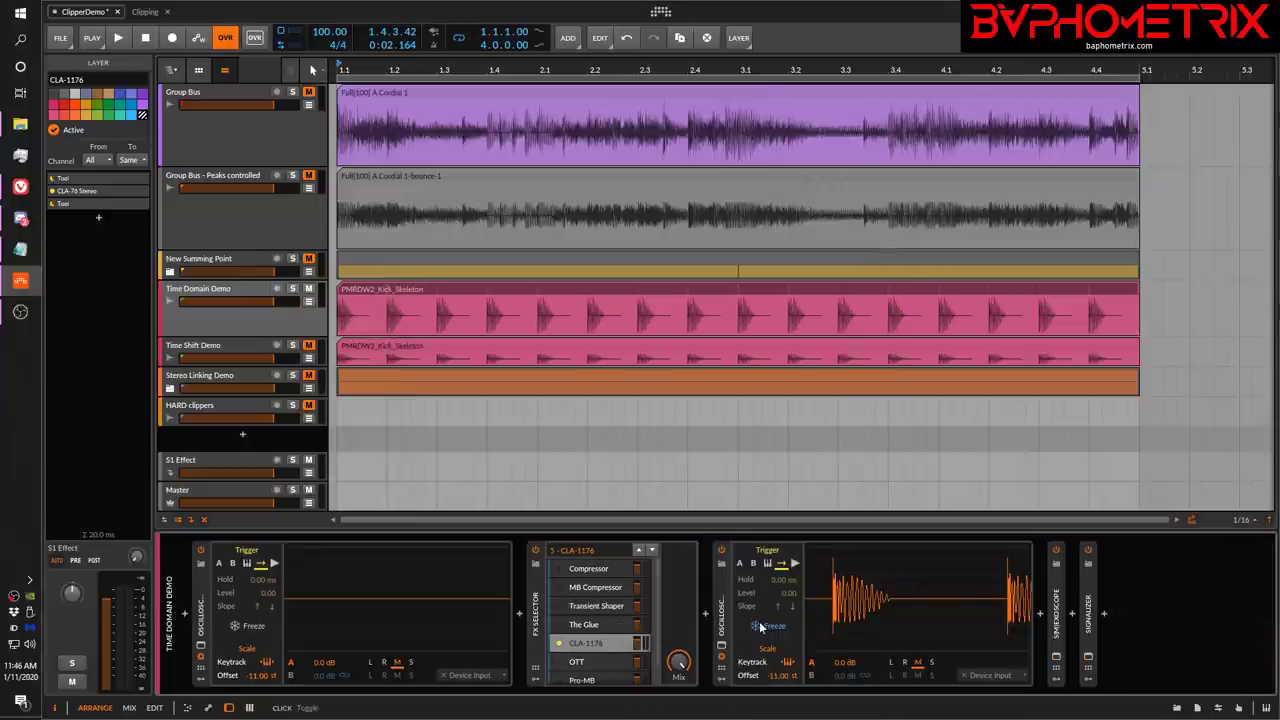
{"action": "key", "text": "space"}
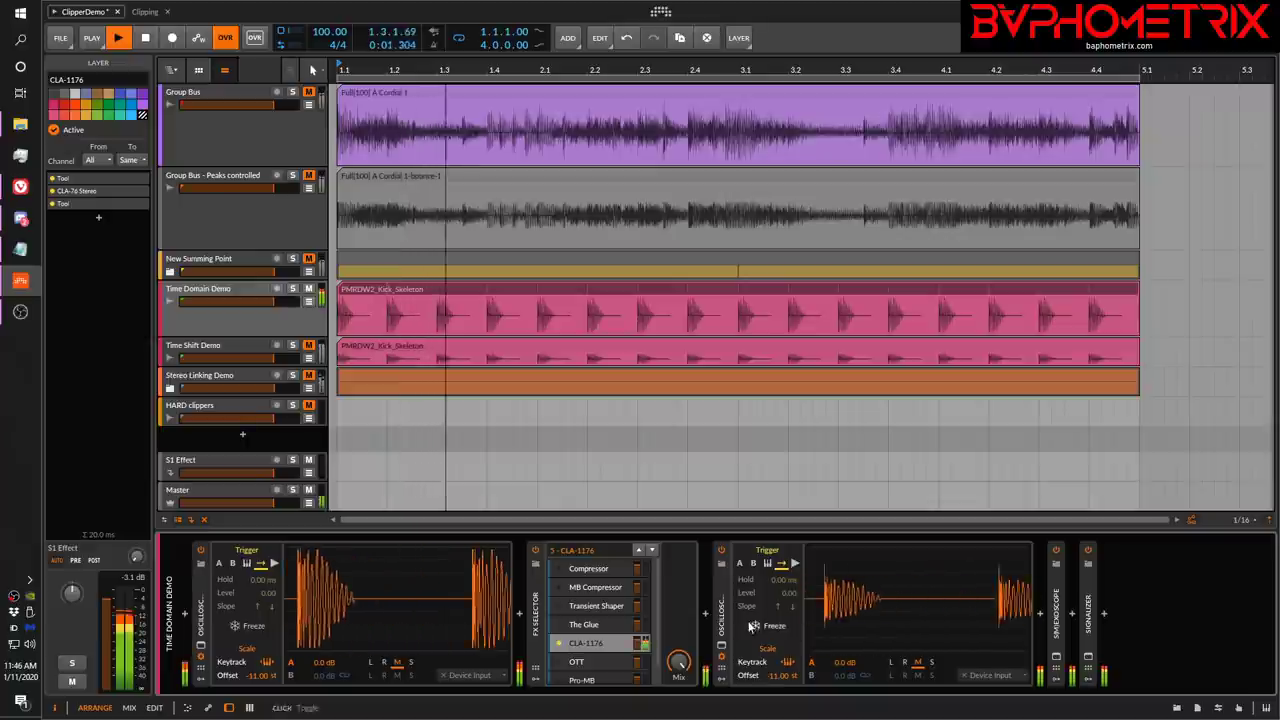
{"action": "key", "text": "space"}
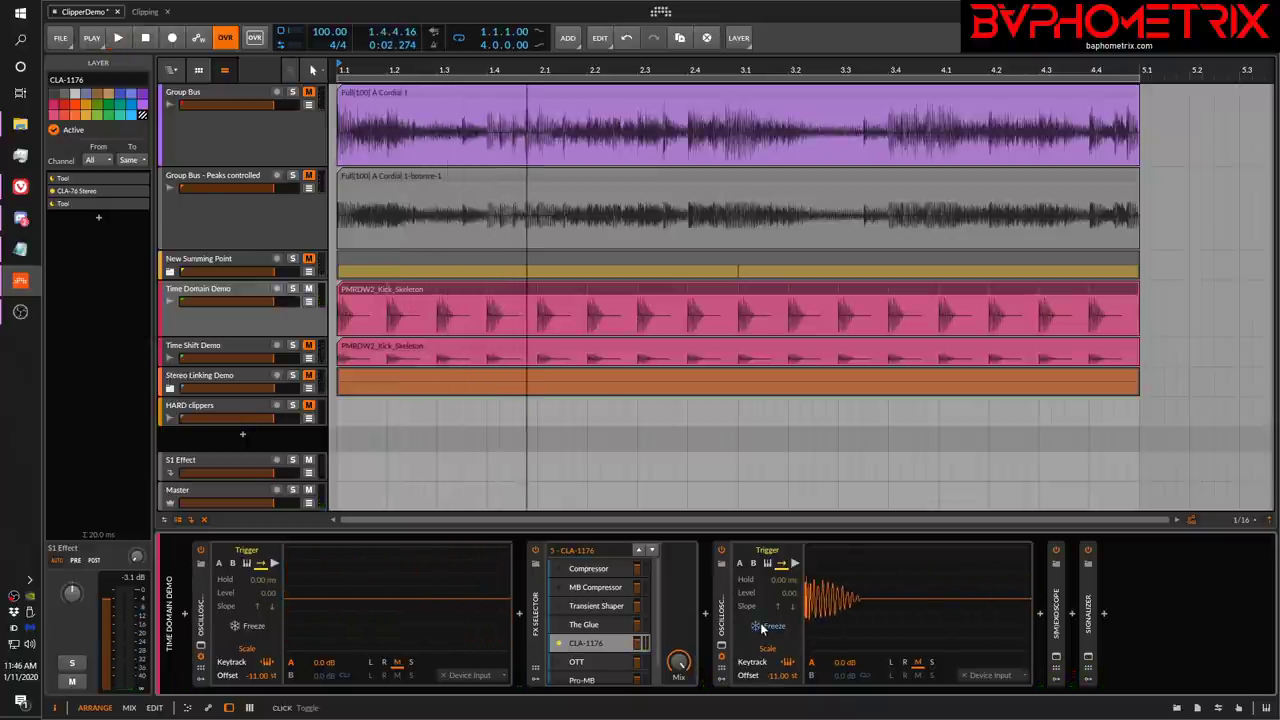
{"action": "key", "text": "space"}
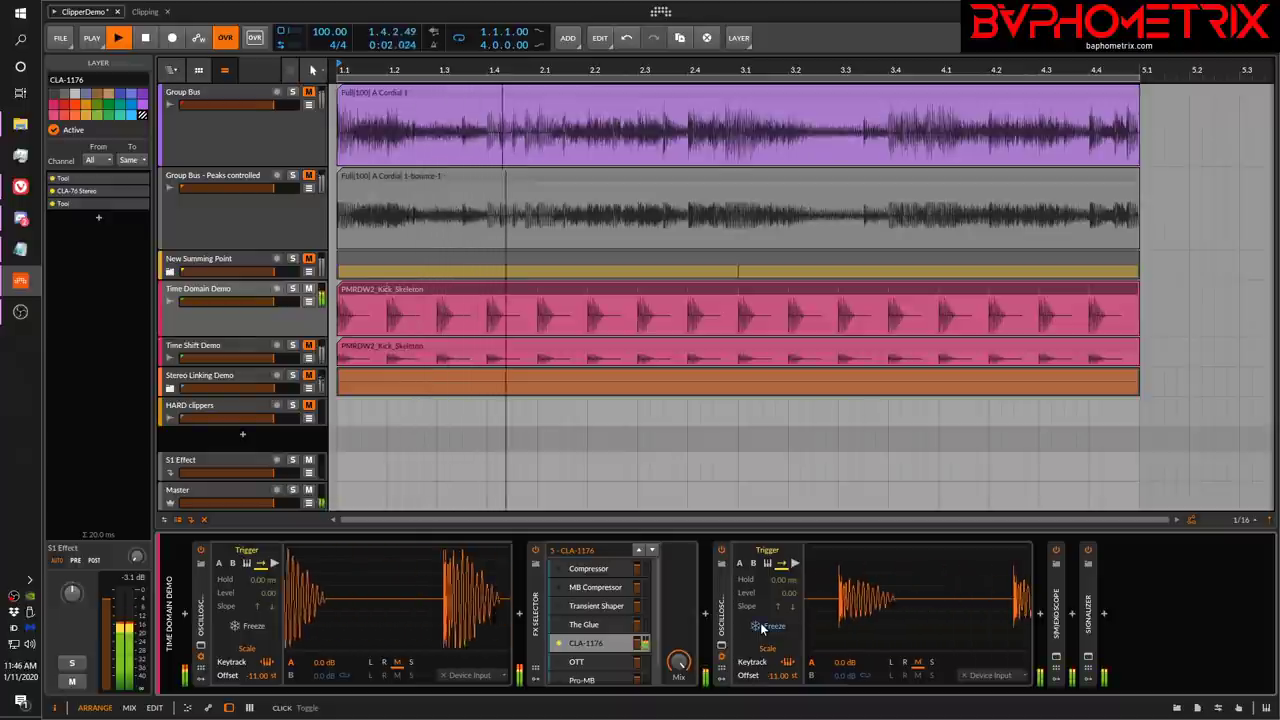
{"action": "key", "text": "space"}
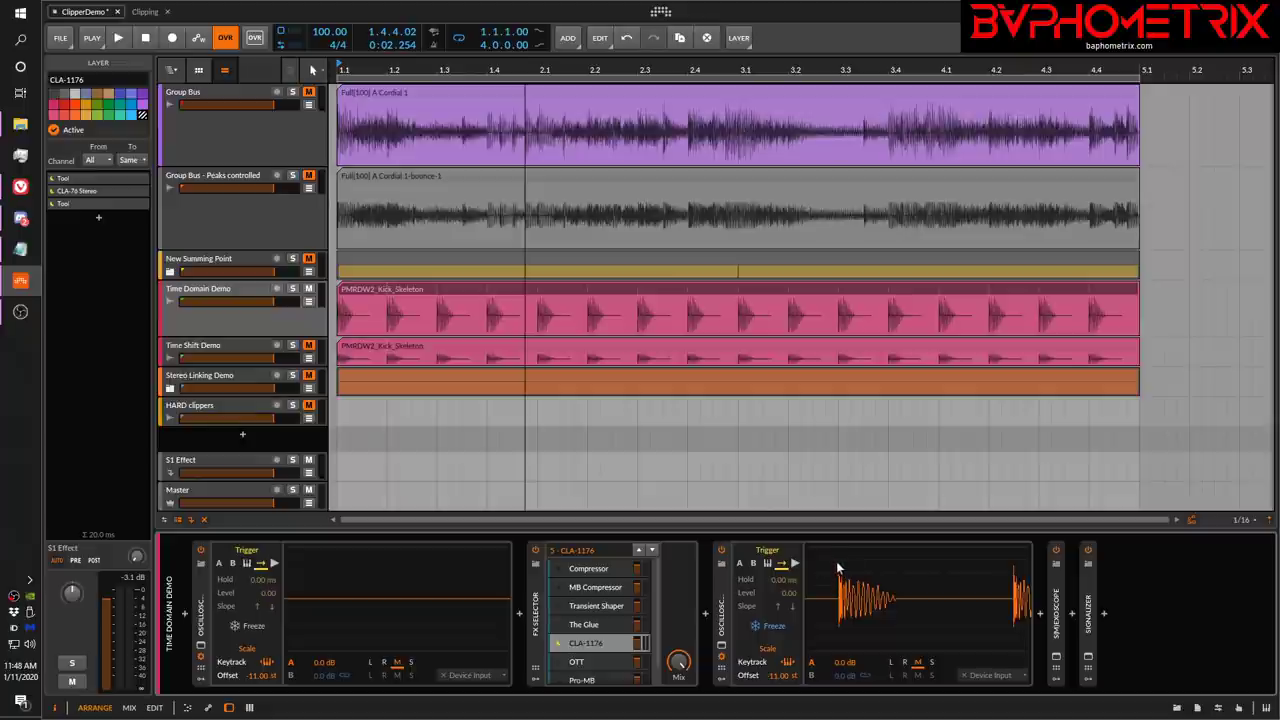
Switch the FX Selector back to the Compressor layer and turn on Lookahead in its FabFilter Pro-C 2.
{"action": "left_click", "coordinate": [575, 568]}
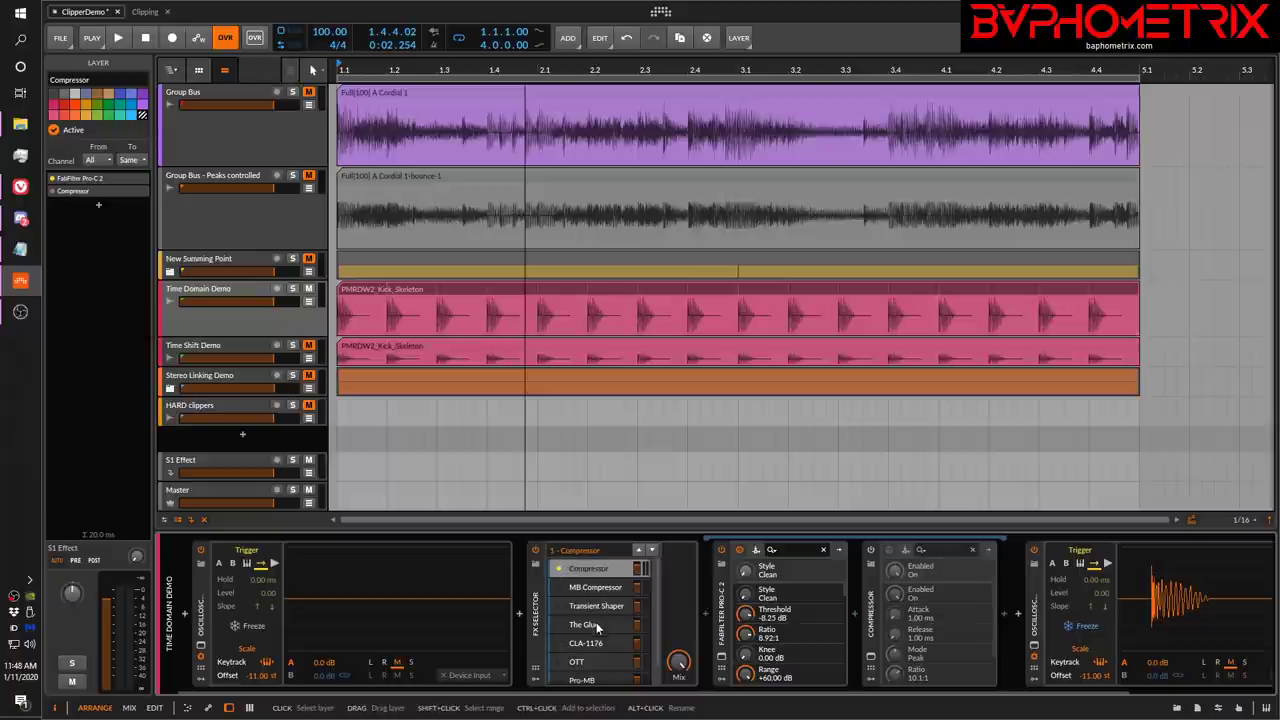
{"action": "left_click", "coordinate": [739, 549]}
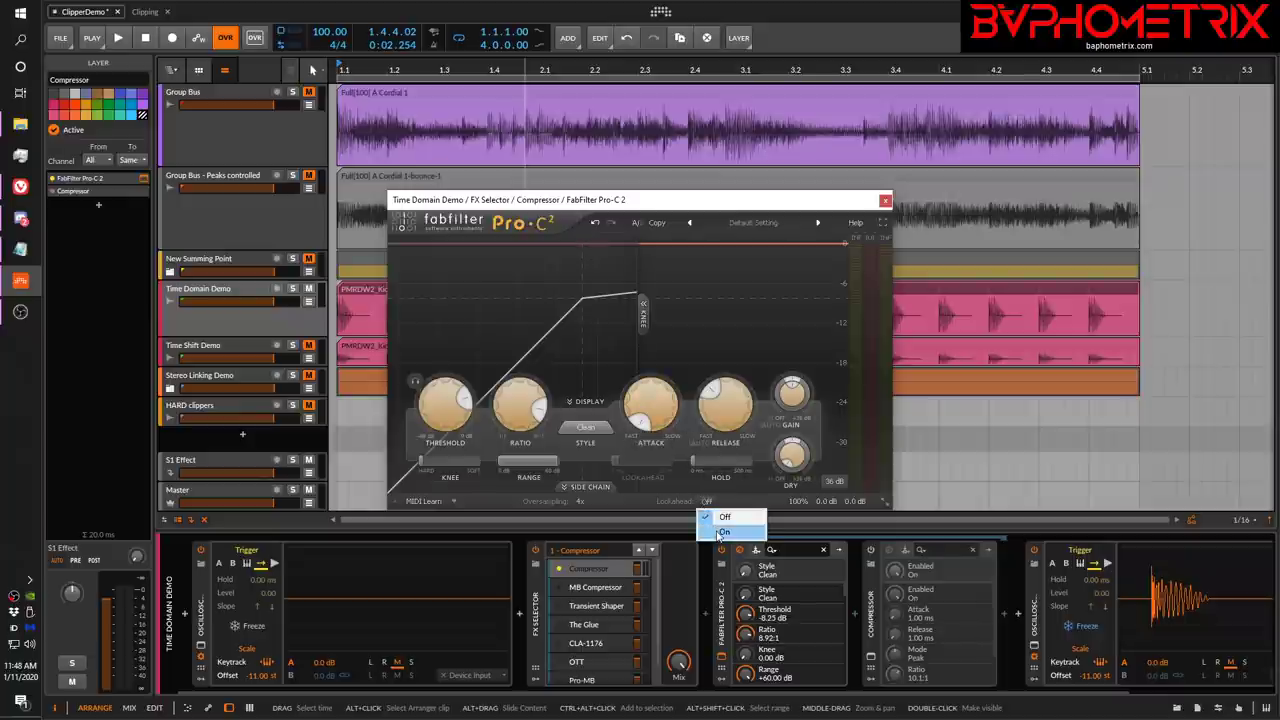
{"action": "left_click", "coordinate": [724, 531]}
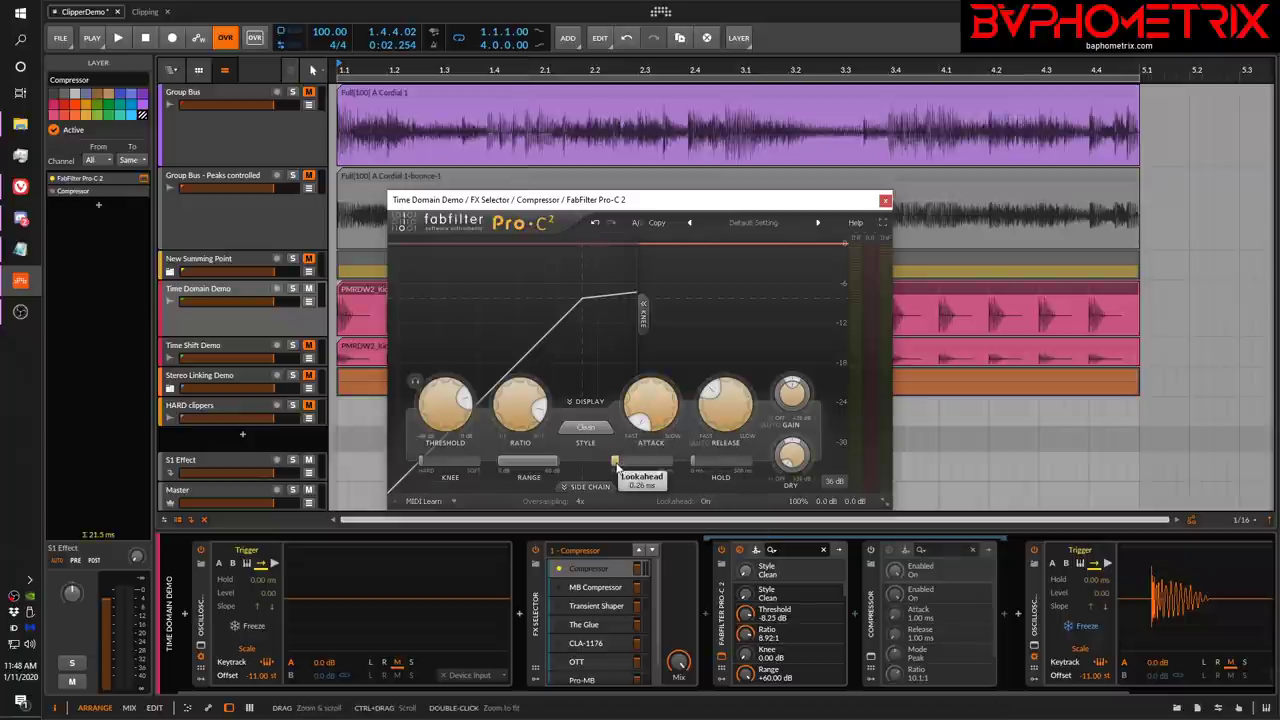
Set the FabFilter Pro-C 2 lookahead to 0.00 ms, play the kick loop and capture the result in the second oscilloscope.
{"action": "left_click_drag", "start_coordinate": [616, 466], "coordinate": [613, 466]}
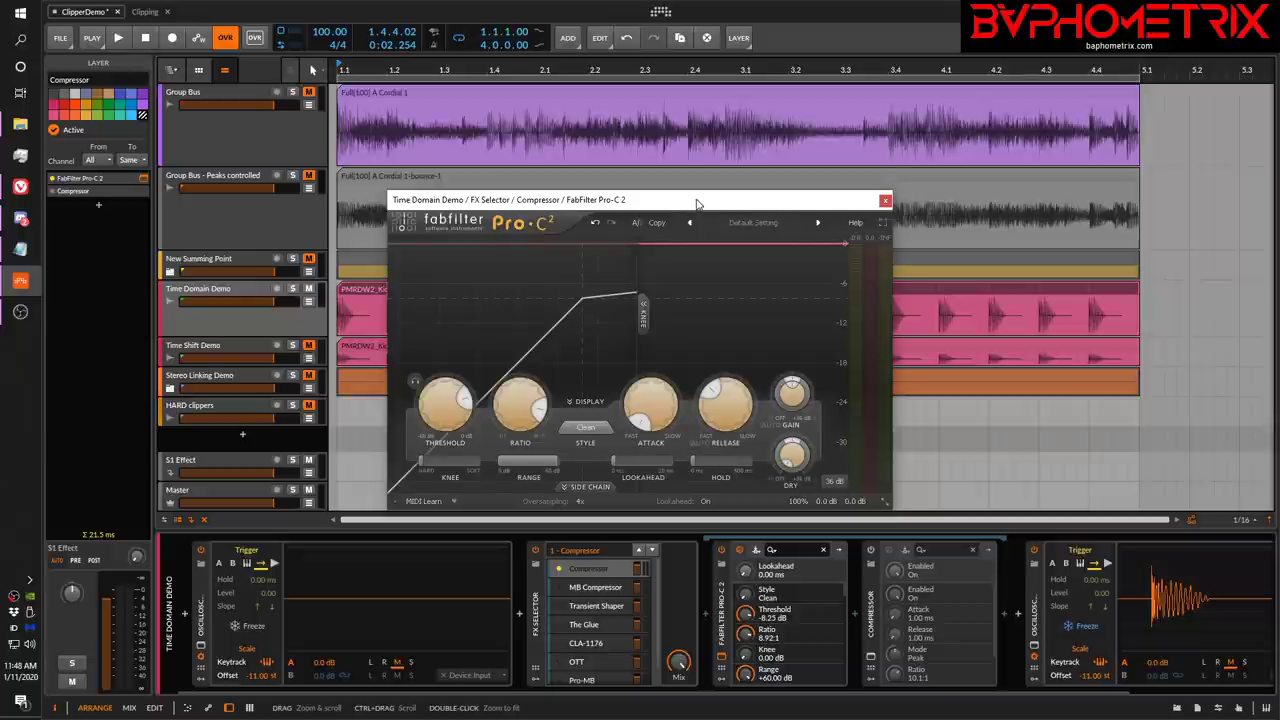
{"action": "left_click_drag", "start_coordinate": [697, 204], "coordinate": [697, 166]}
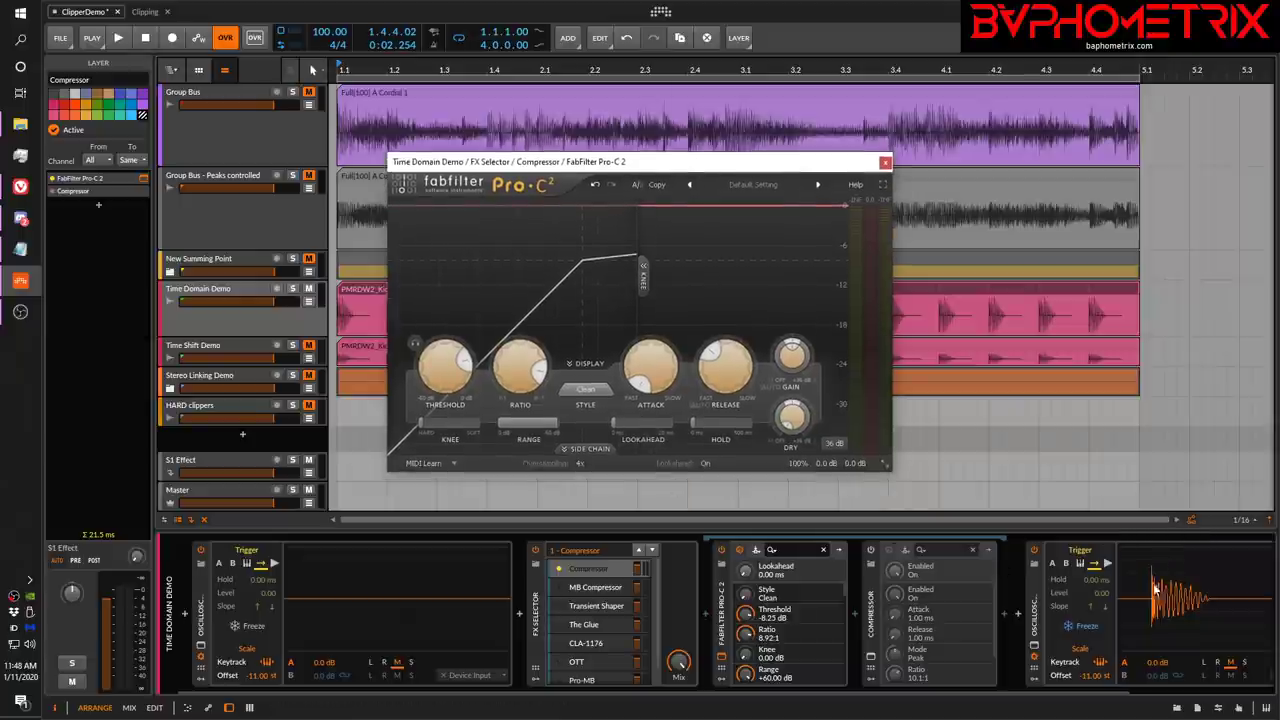
{"action": "scroll", "coordinate": [1156, 678], "scroll_direction": "right", "scroll_amount": 3}
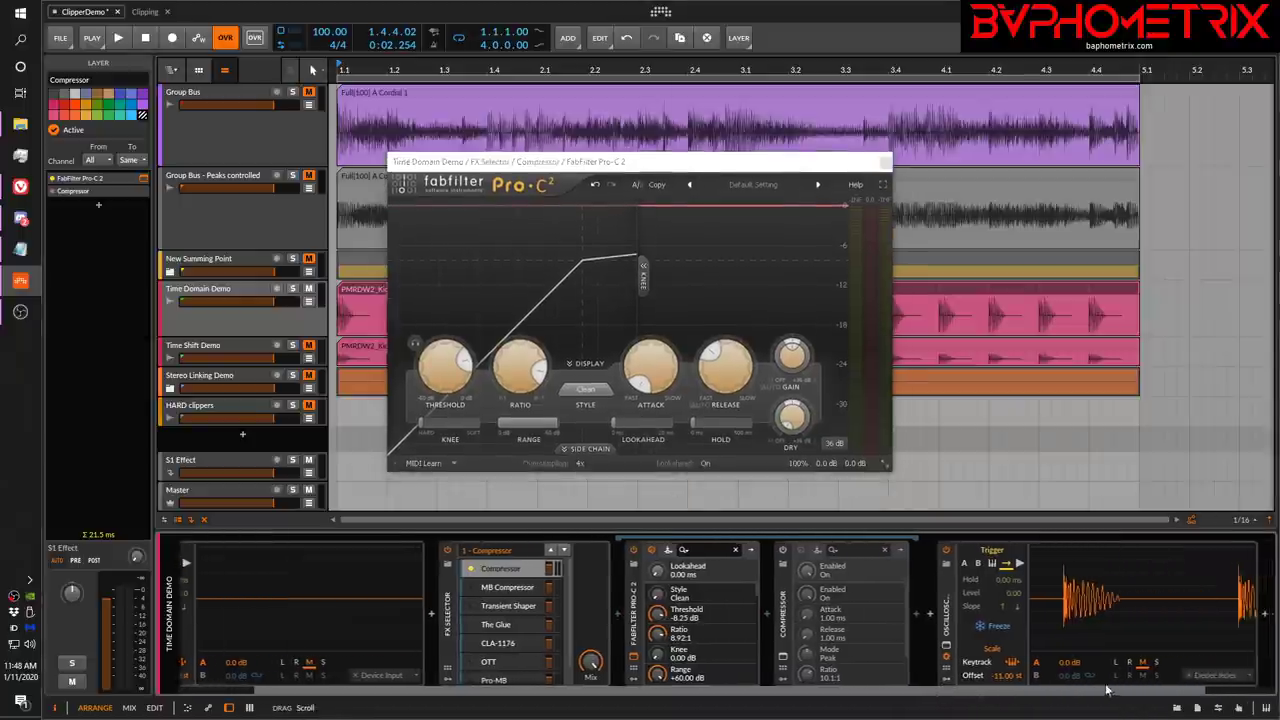
{"action": "left_click", "coordinate": [925, 624]}
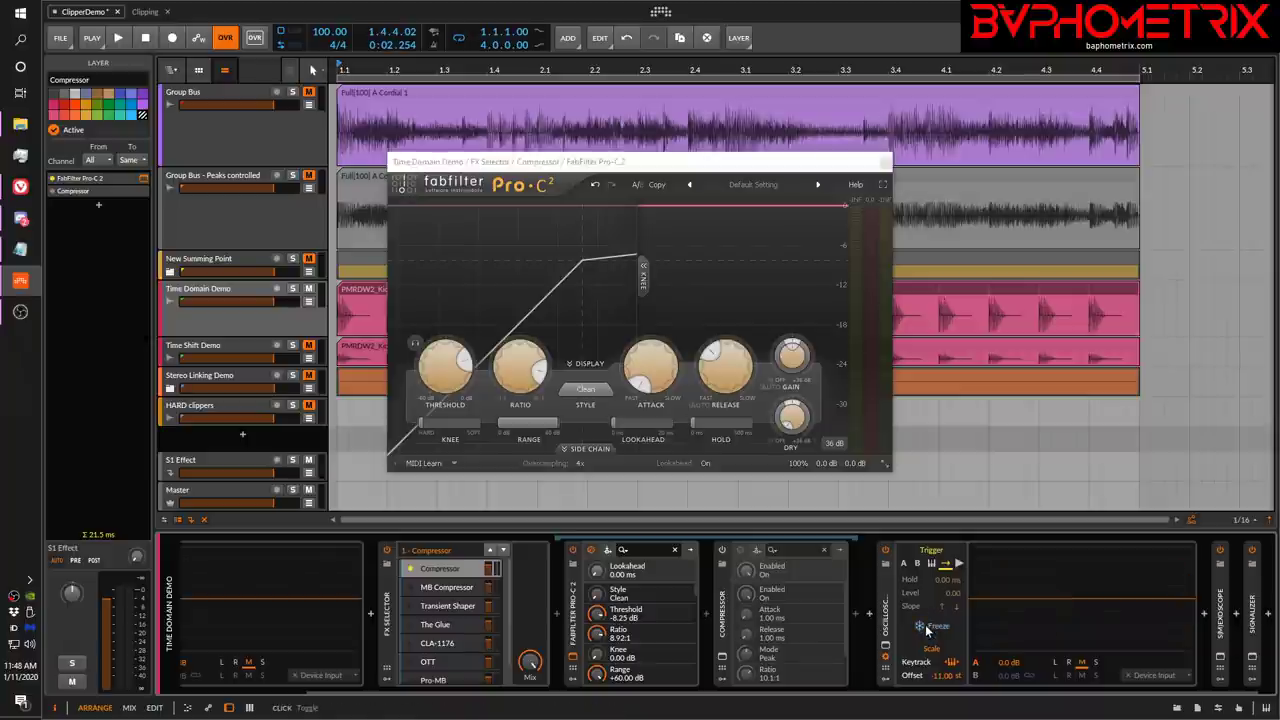
{"action": "key", "text": "space"}
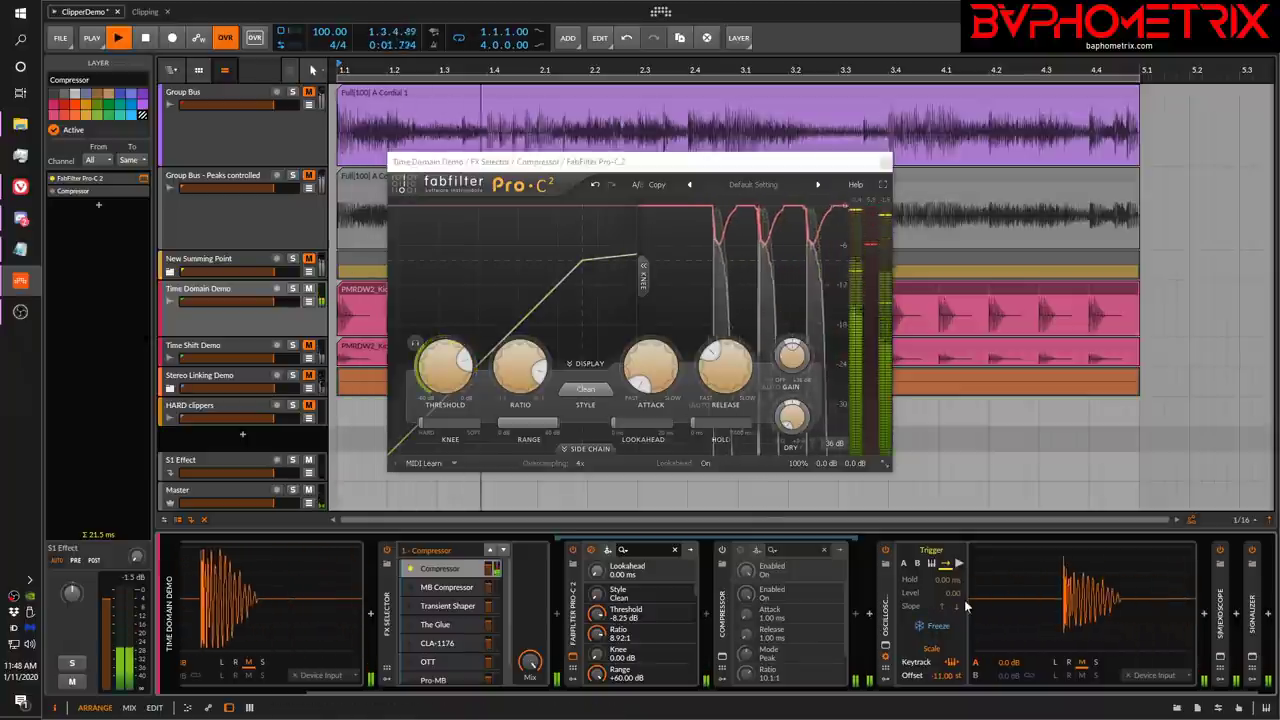
{"action": "key", "text": "space"}
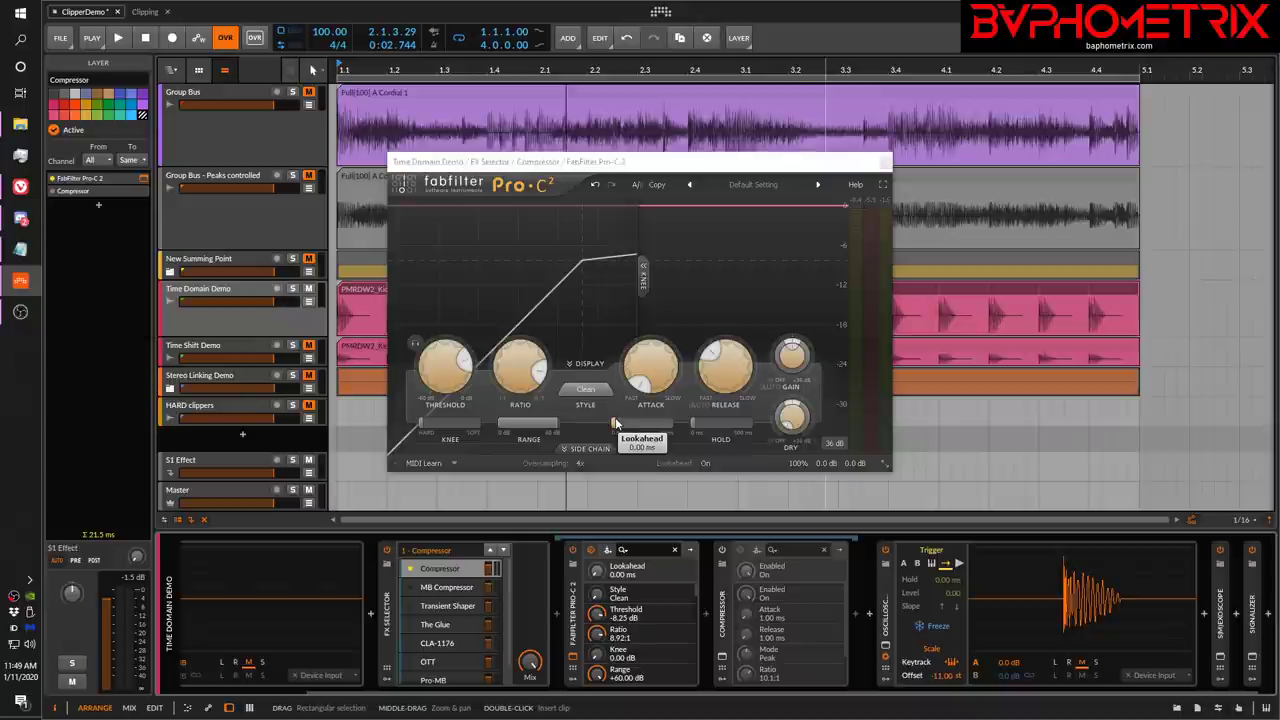
Raise the Pro-C 2 lookahead to 0.21 ms, replay the kick loop and freeze the compressed waveform in the second oscilloscope.
{"action": "left_click_drag", "start_coordinate": [615, 417], "coordinate": [621, 427]}
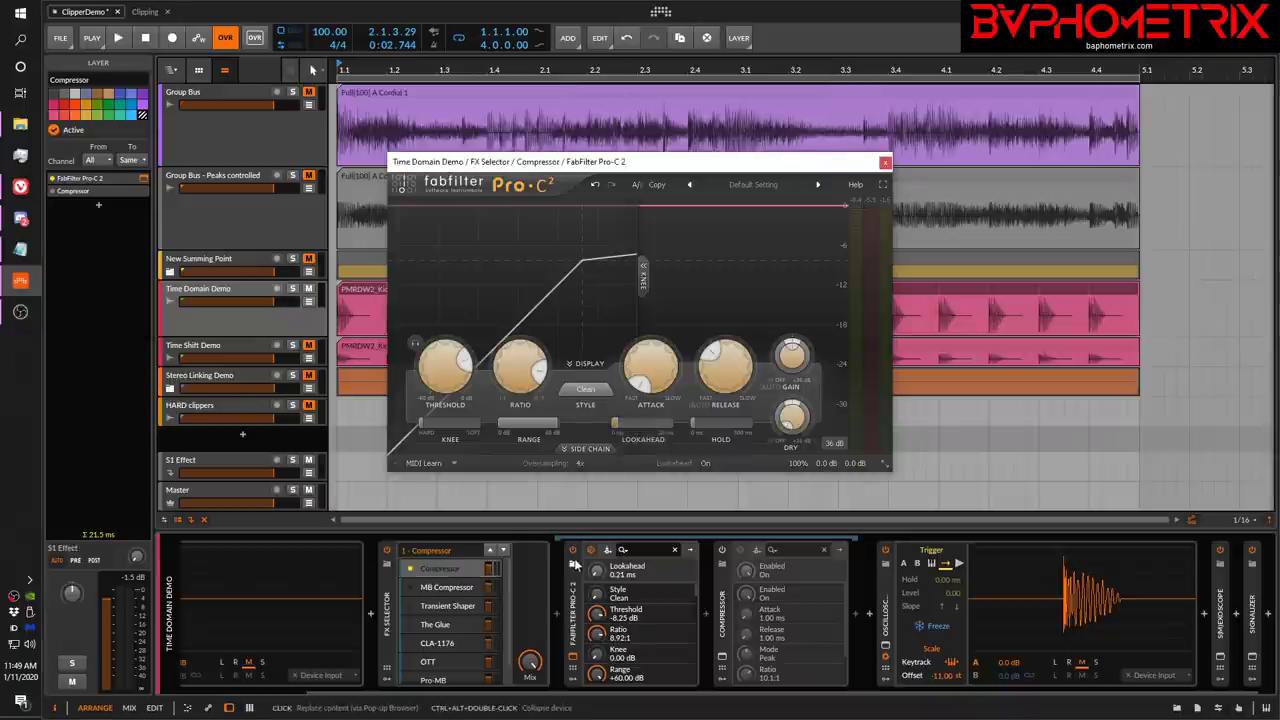
{"action": "key", "text": "space"}
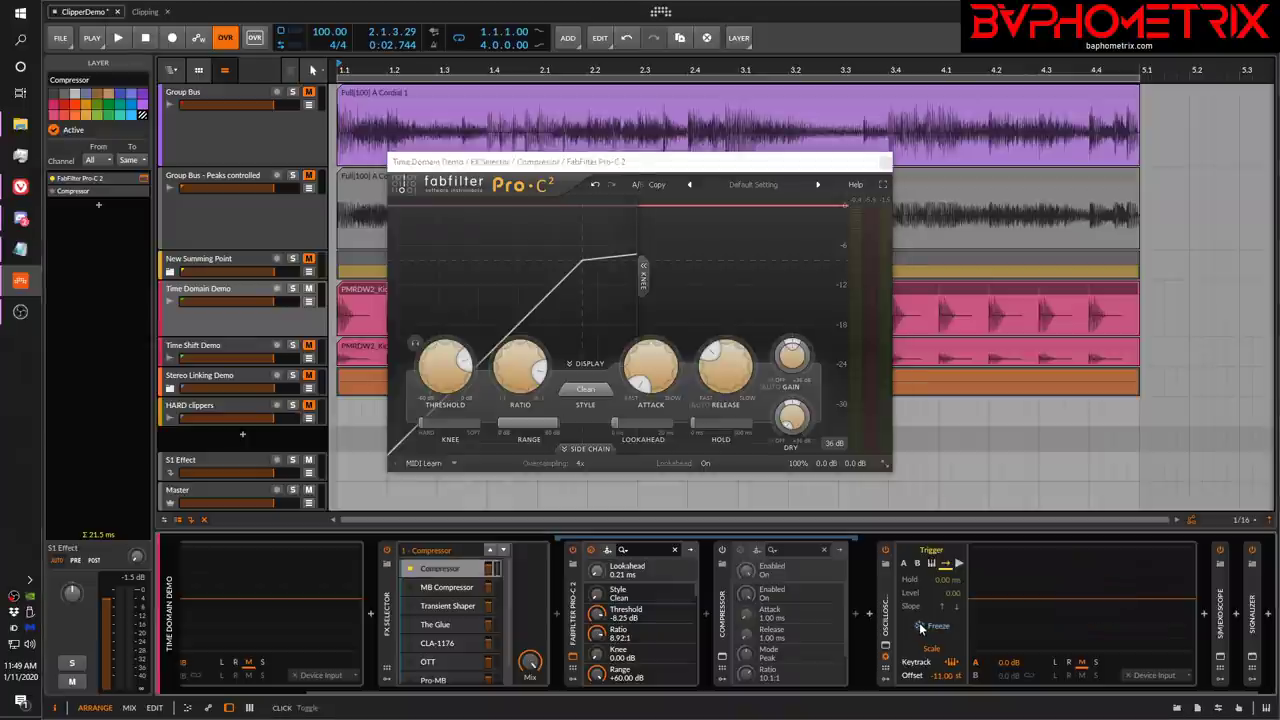
{"action": "key", "text": "space"}
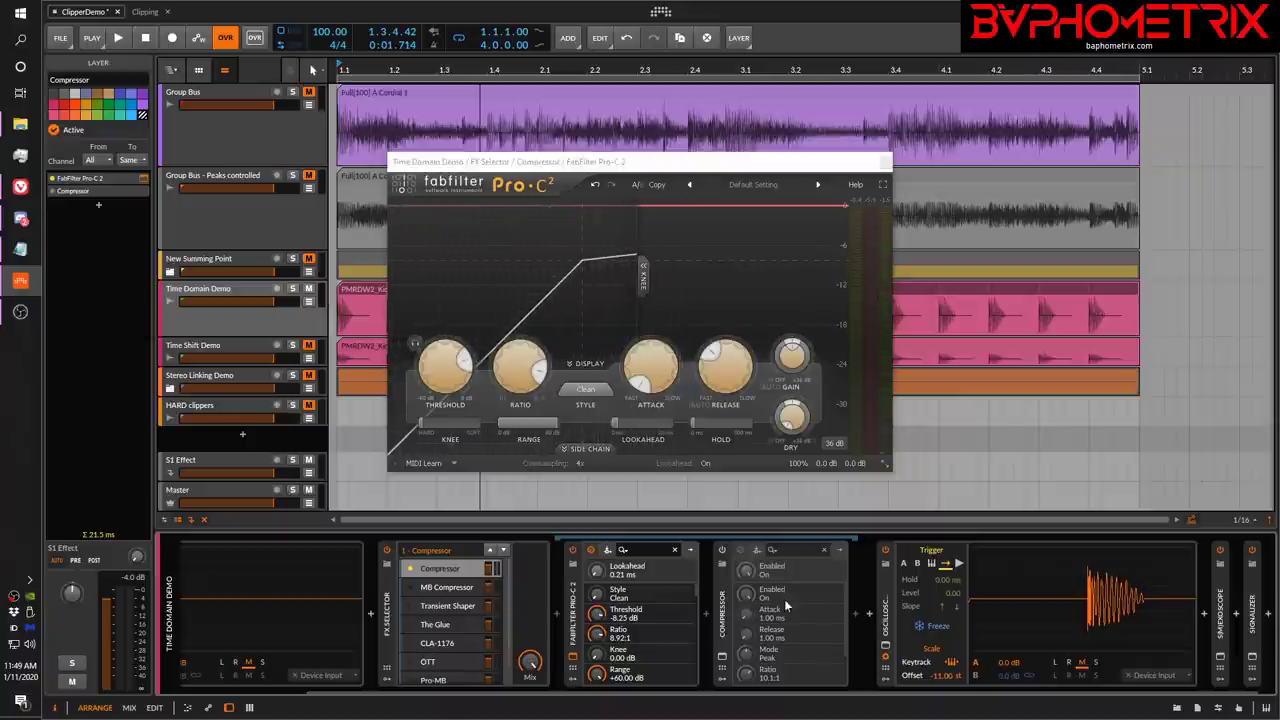
Collapse the Compressor layer's device chain, play the kick loop and freeze both oscilloscopes to compare the original and compressed waveforms.
{"action": "left_click", "coordinate": [440, 568]}
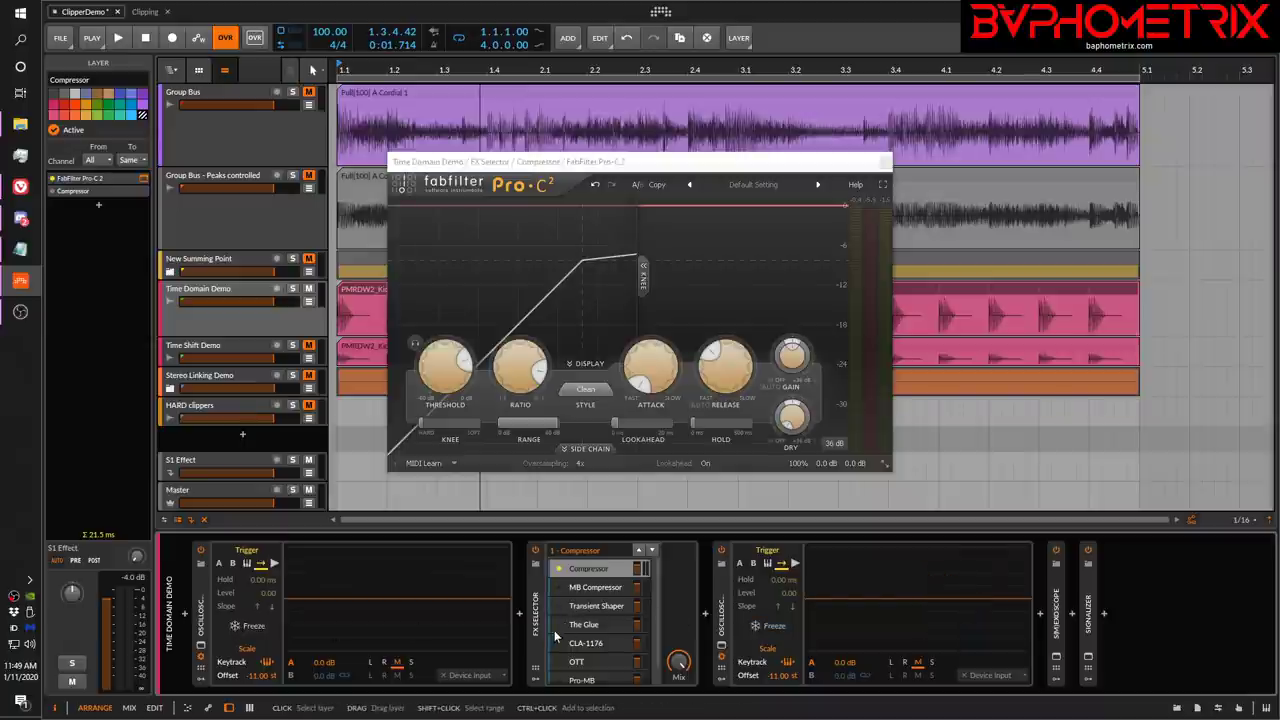
{"action": "key", "text": "space"}
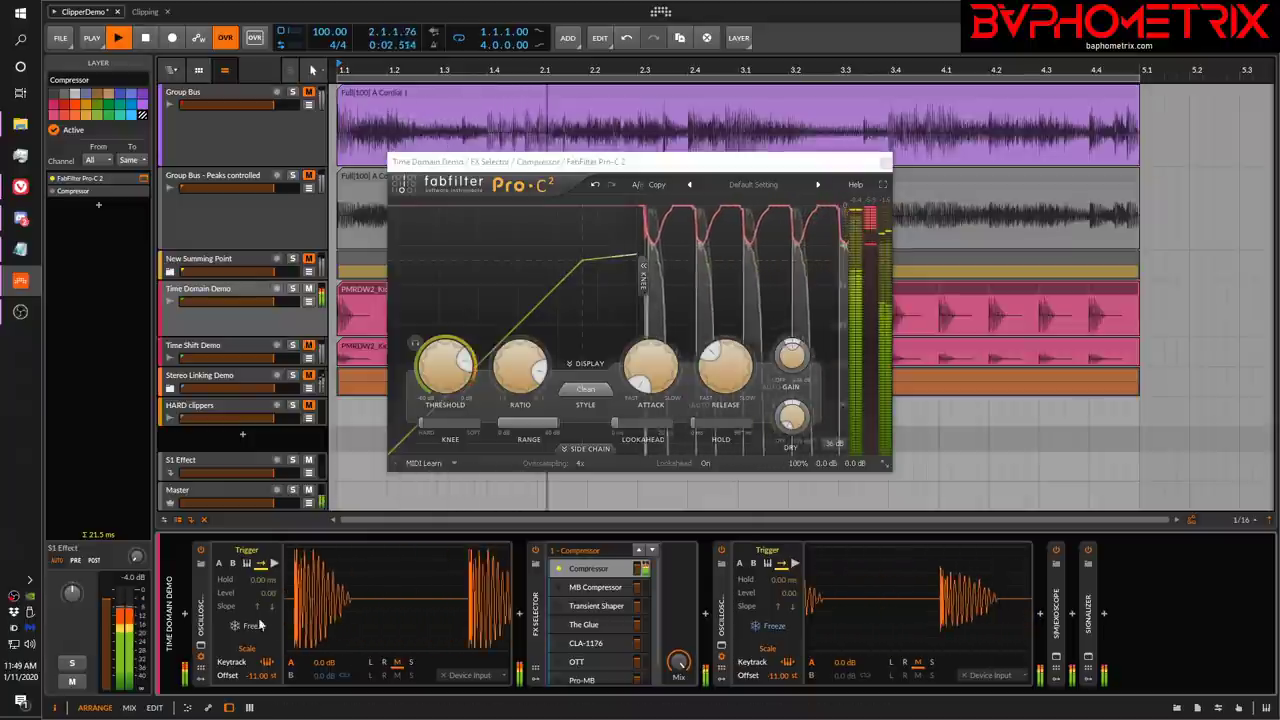
{"action": "key", "text": "space"}
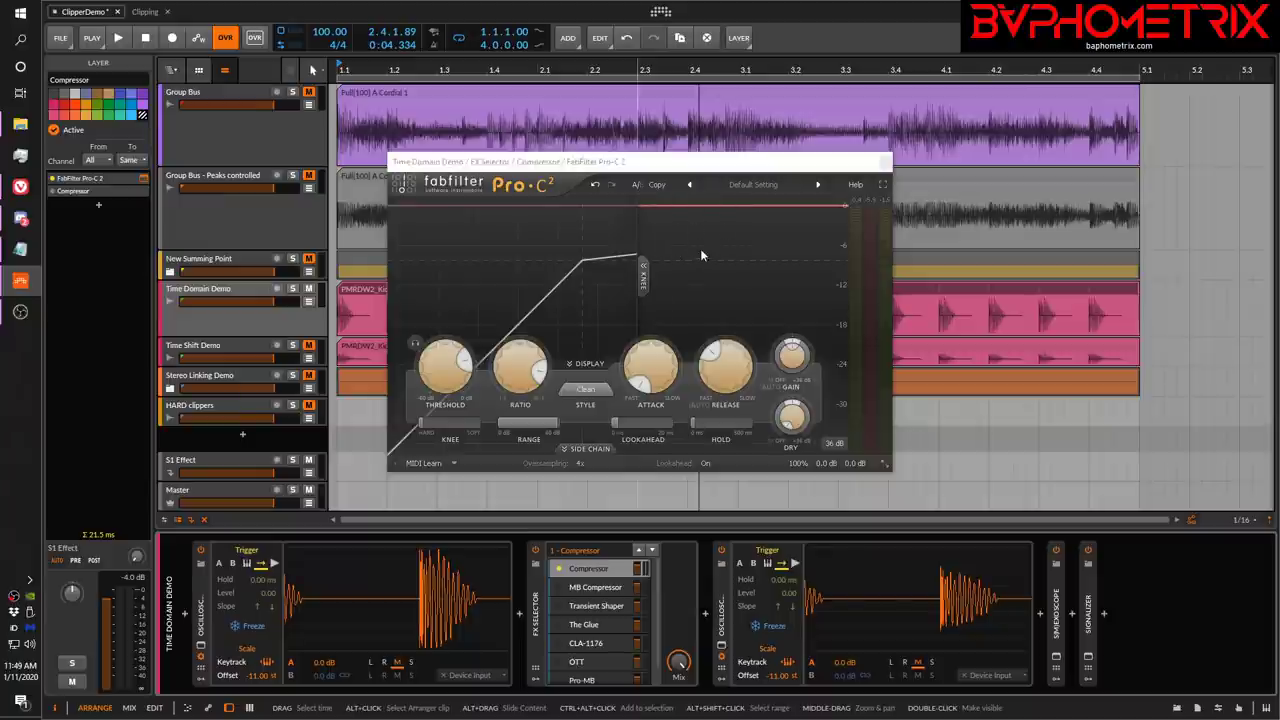
Replay the compressed kick loop briefly, stop it and close the FabFilter Pro-C 2 window.
{"action": "key", "text": "space"}
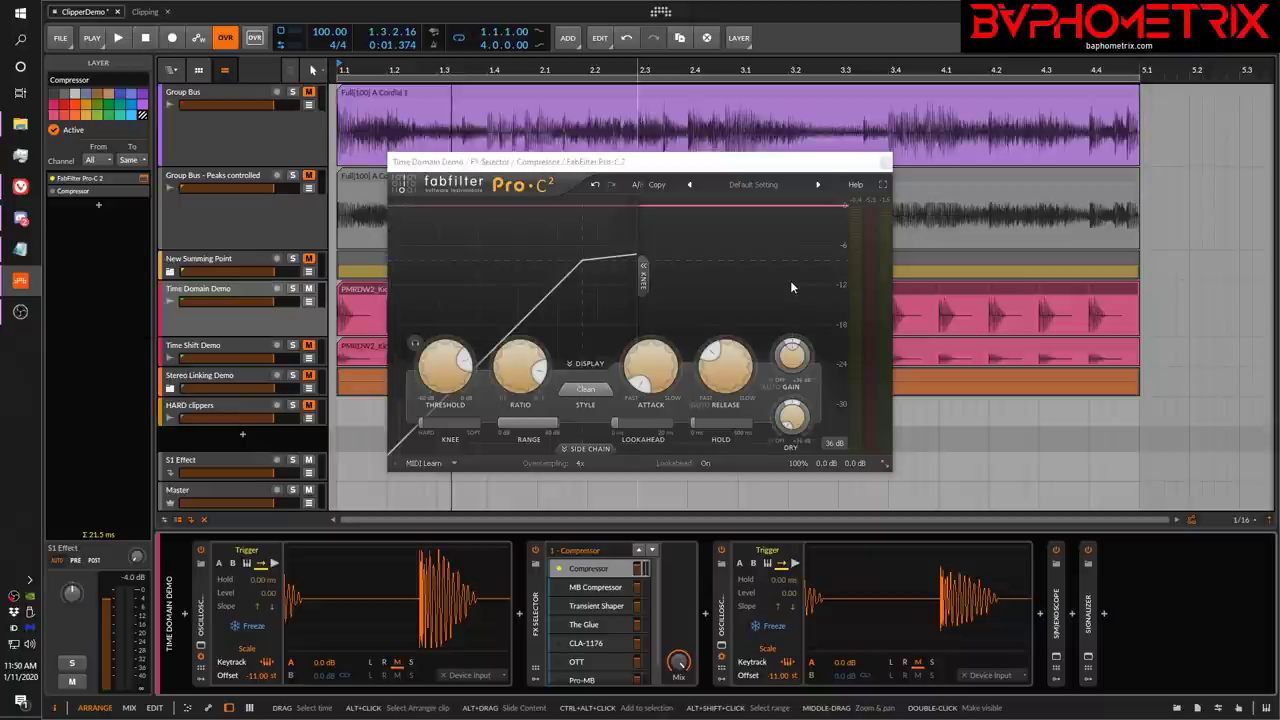
{"action": "key", "text": "space"}
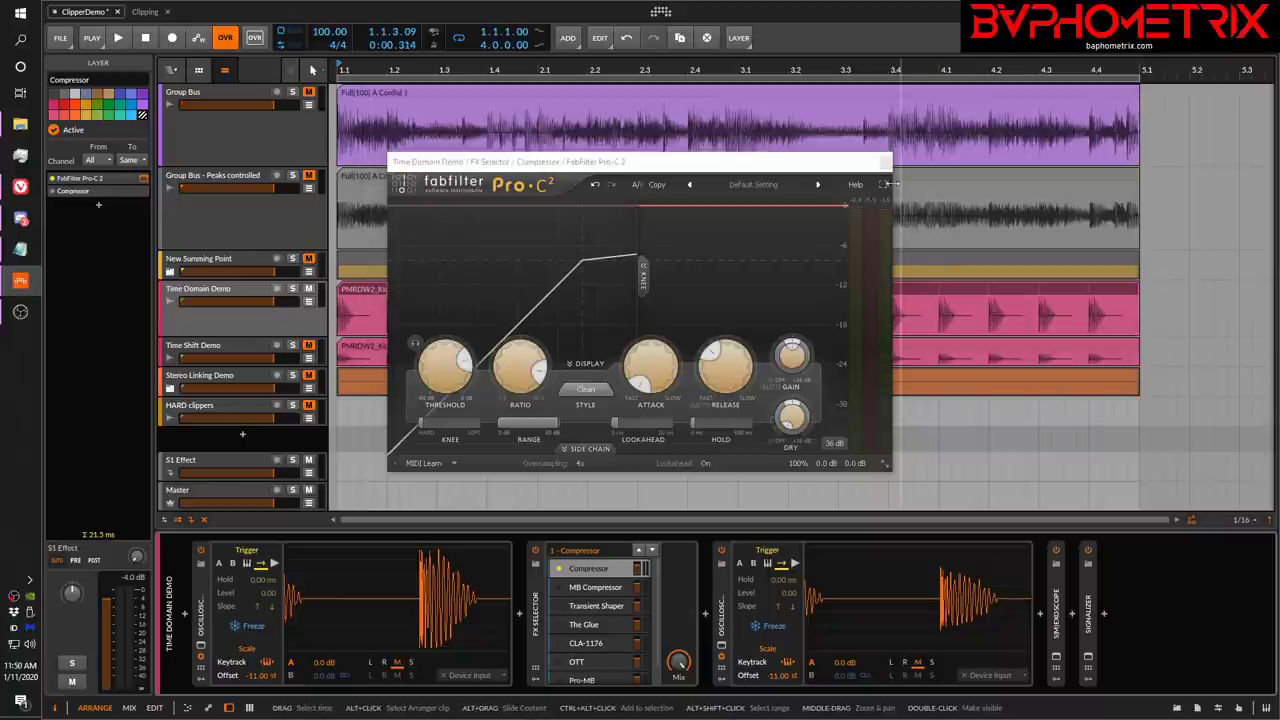
{"action": "left_click", "coordinate": [885, 163]}
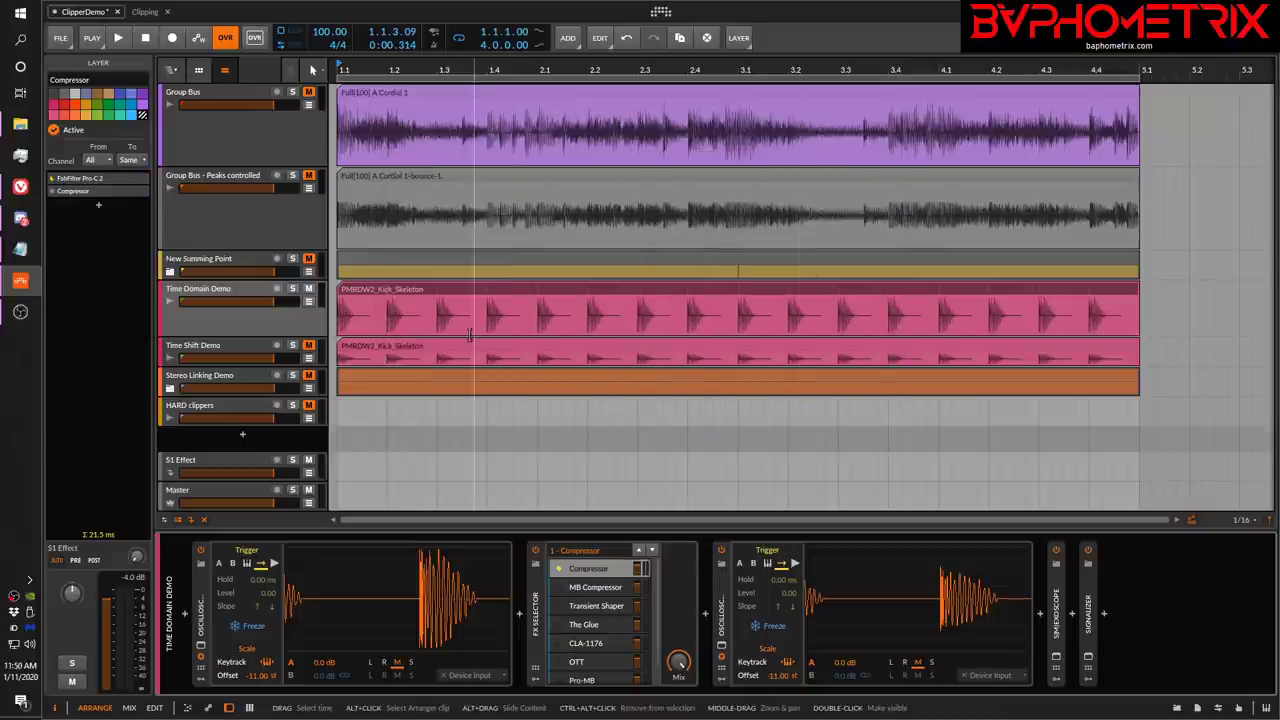
Bypass the FX Selector and insert Newfangled Saturate between it and the second oscilloscope.
{"action": "scroll", "coordinate": [603, 623], "scroll_direction": "down", "scroll_amount": 1}
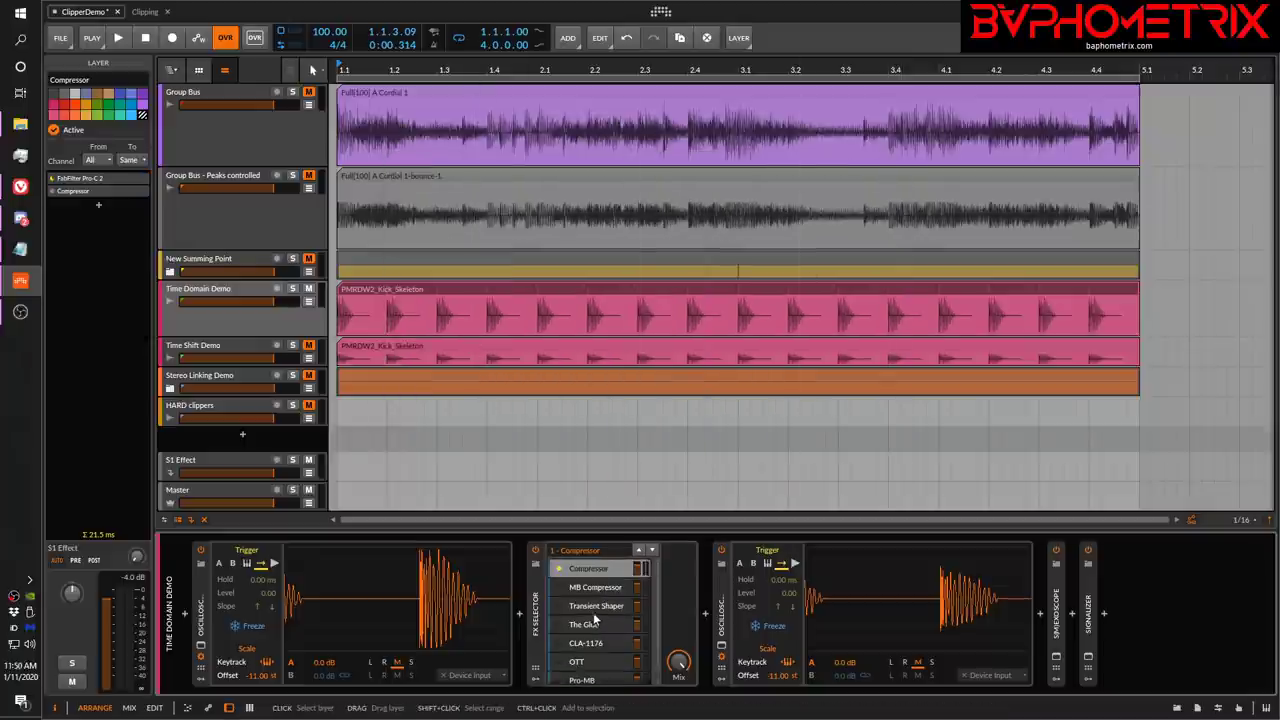
{"action": "scroll", "coordinate": [610, 616], "scroll_direction": "up", "scroll_amount": 1}
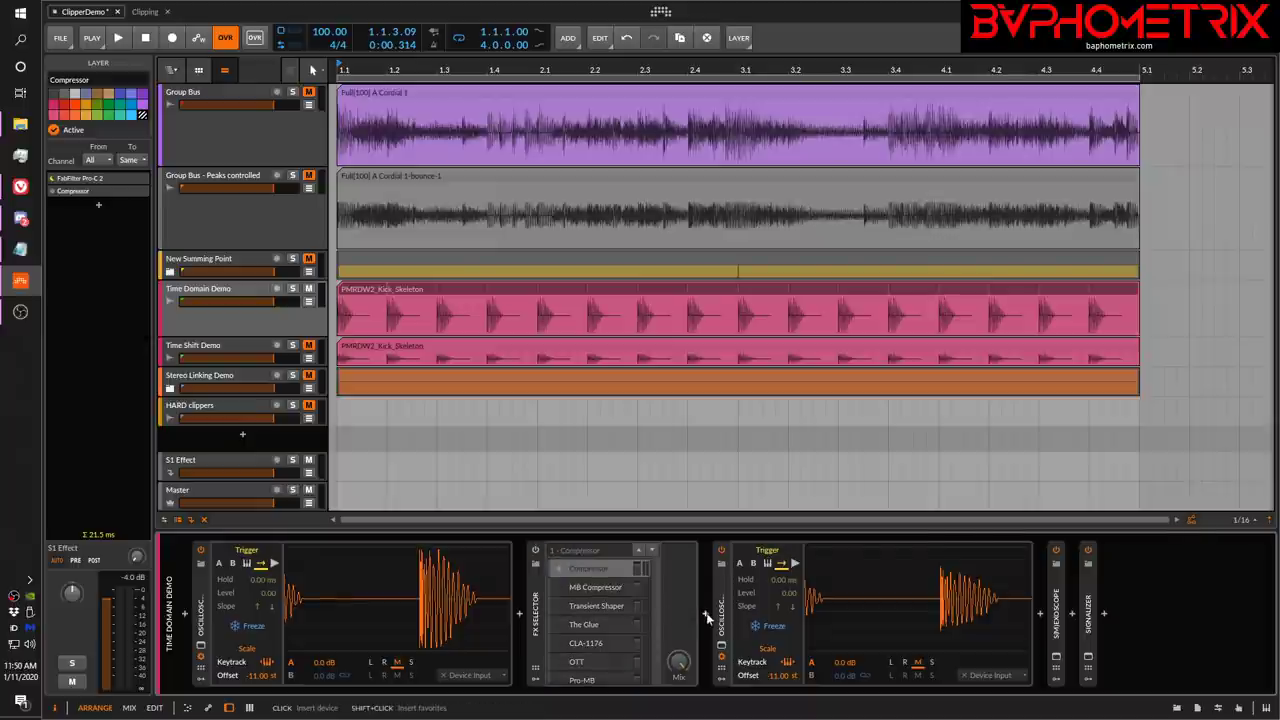
{"action": "left_click", "coordinate": [706, 614]}
{"action": "type", "text": "satu"}
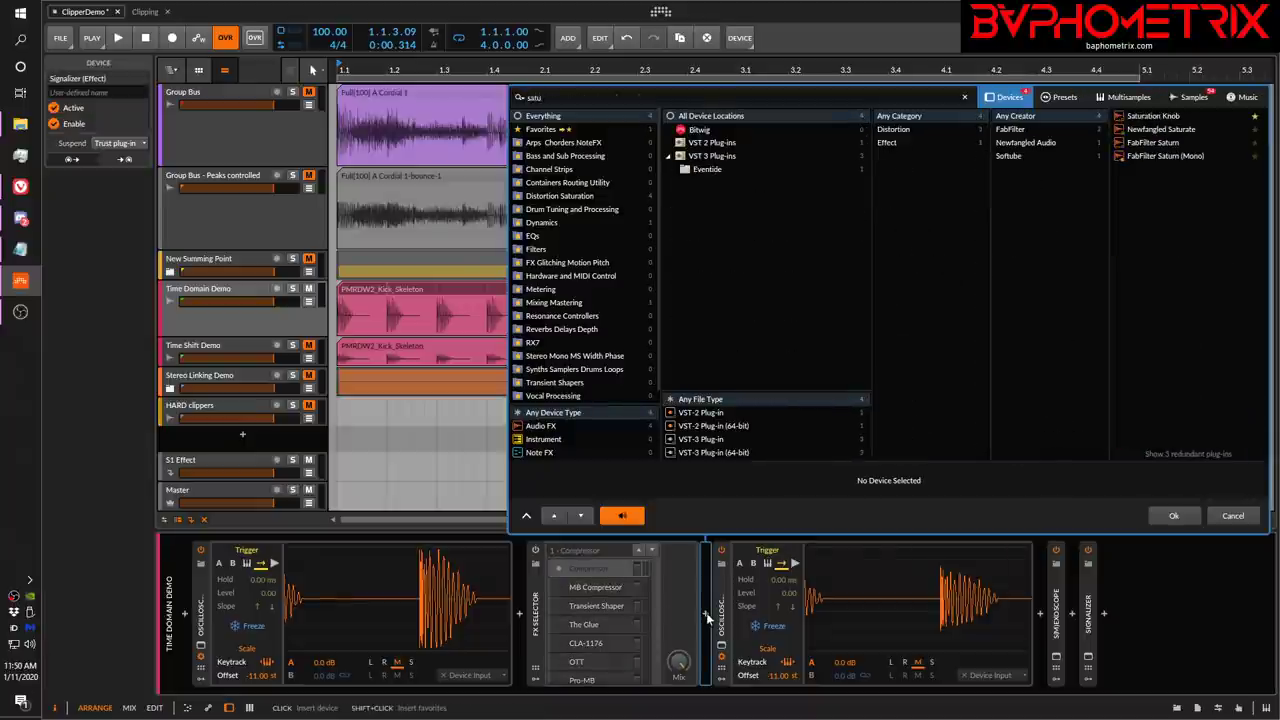
{"action": "key", "text": "Down"}
{"action": "key", "text": "Down"}
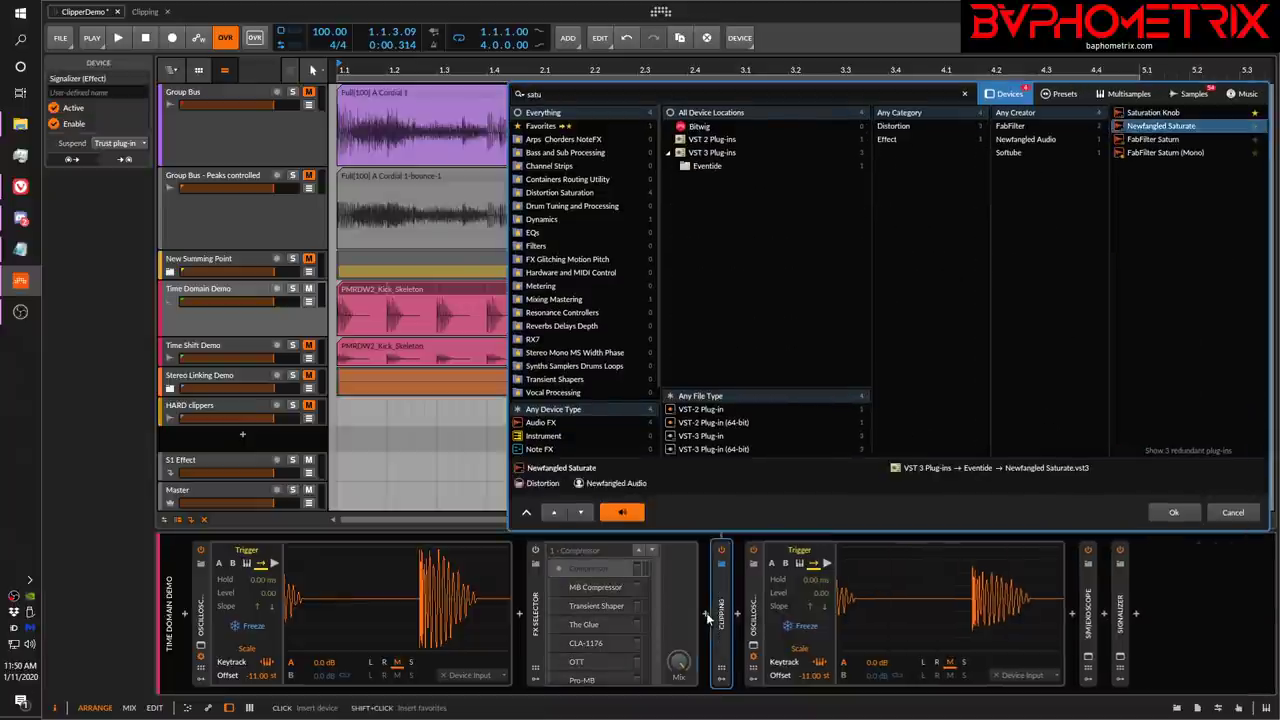
{"action": "key", "text": "Return"}
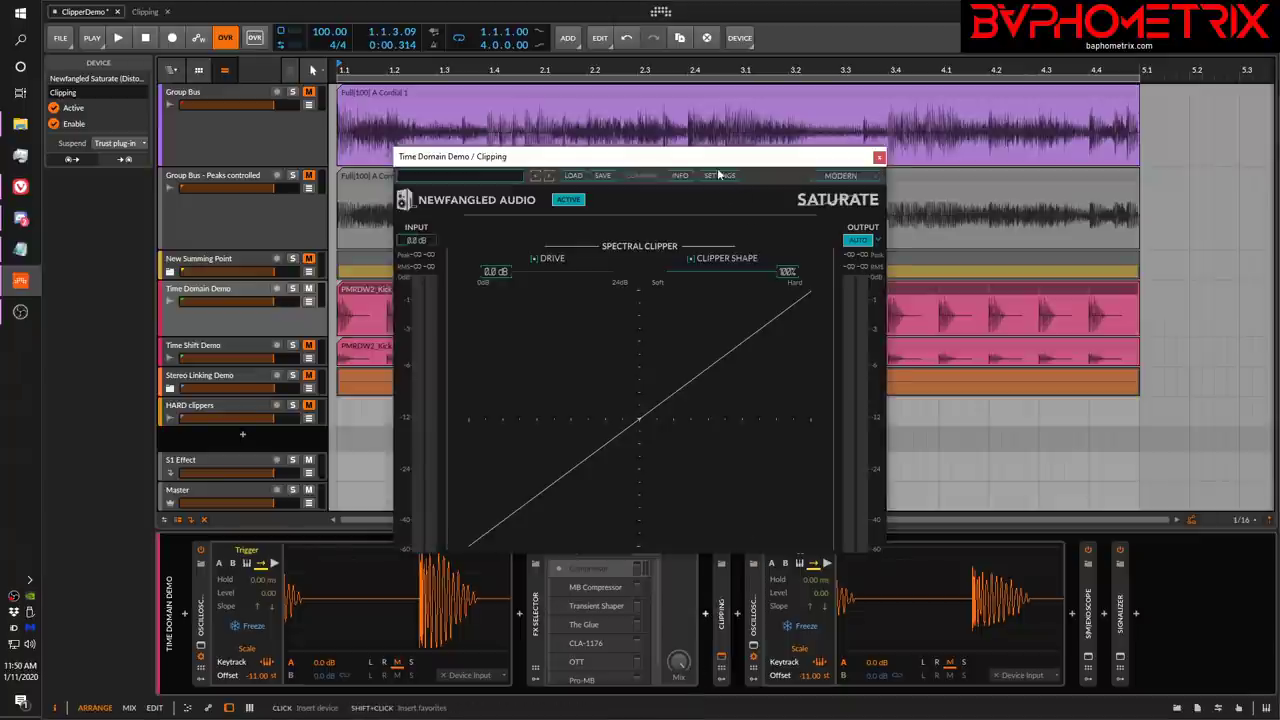
Move the Saturate window clear of the device chain and unfreeze both oscilloscopes.
{"action": "left_click_drag", "start_coordinate": [722, 160], "coordinate": [536, 94]}
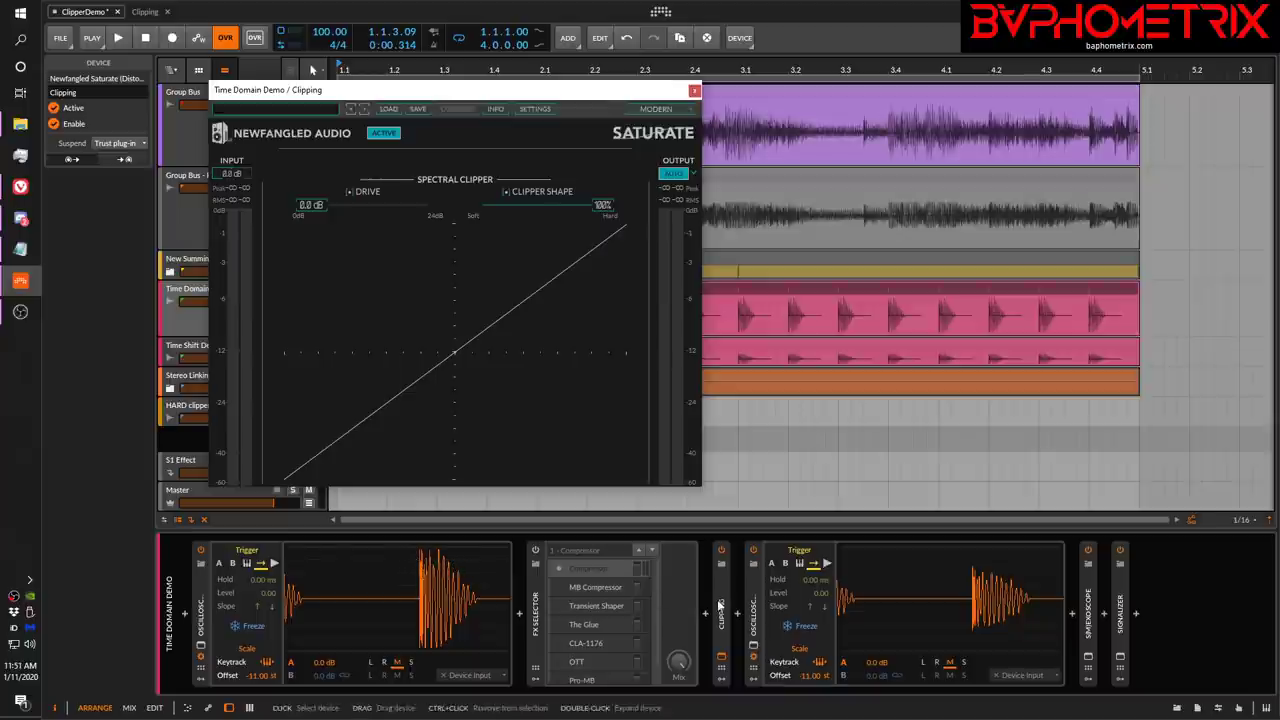
{"action": "left_click", "coordinate": [790, 627]}
{"action": "left_click", "coordinate": [790, 627]}
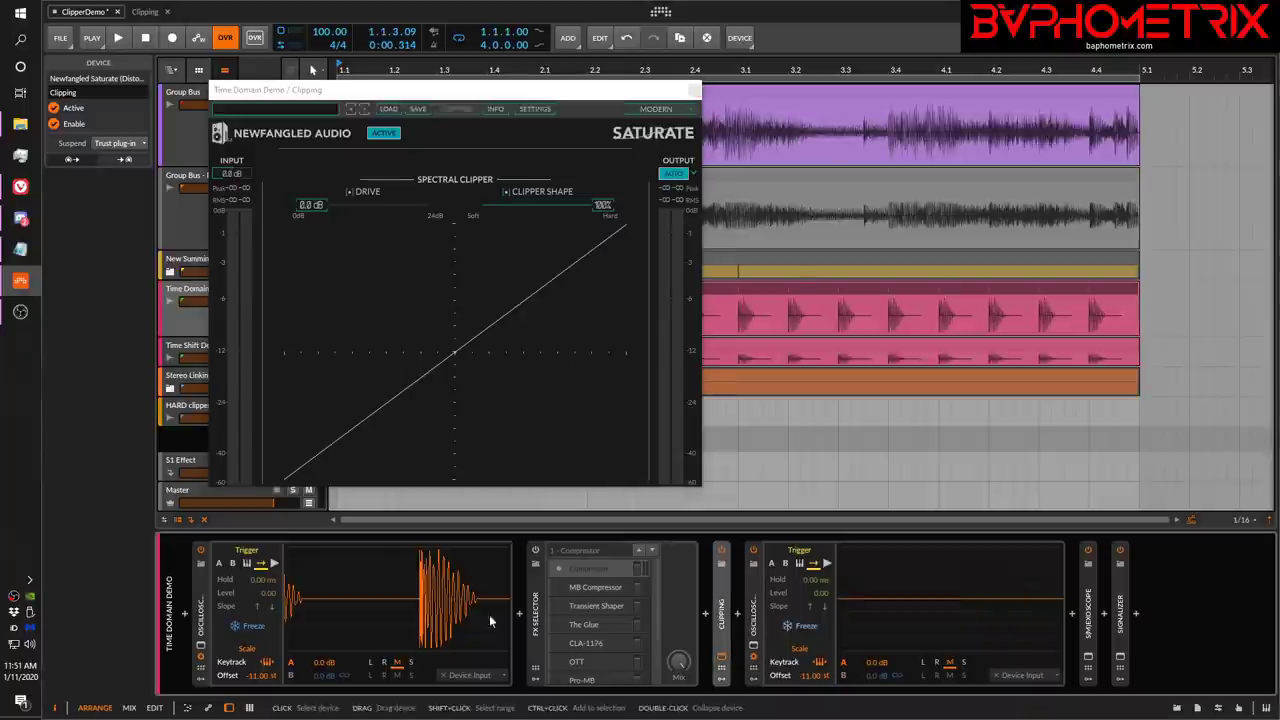
{"action": "left_click", "coordinate": [233, 626]}
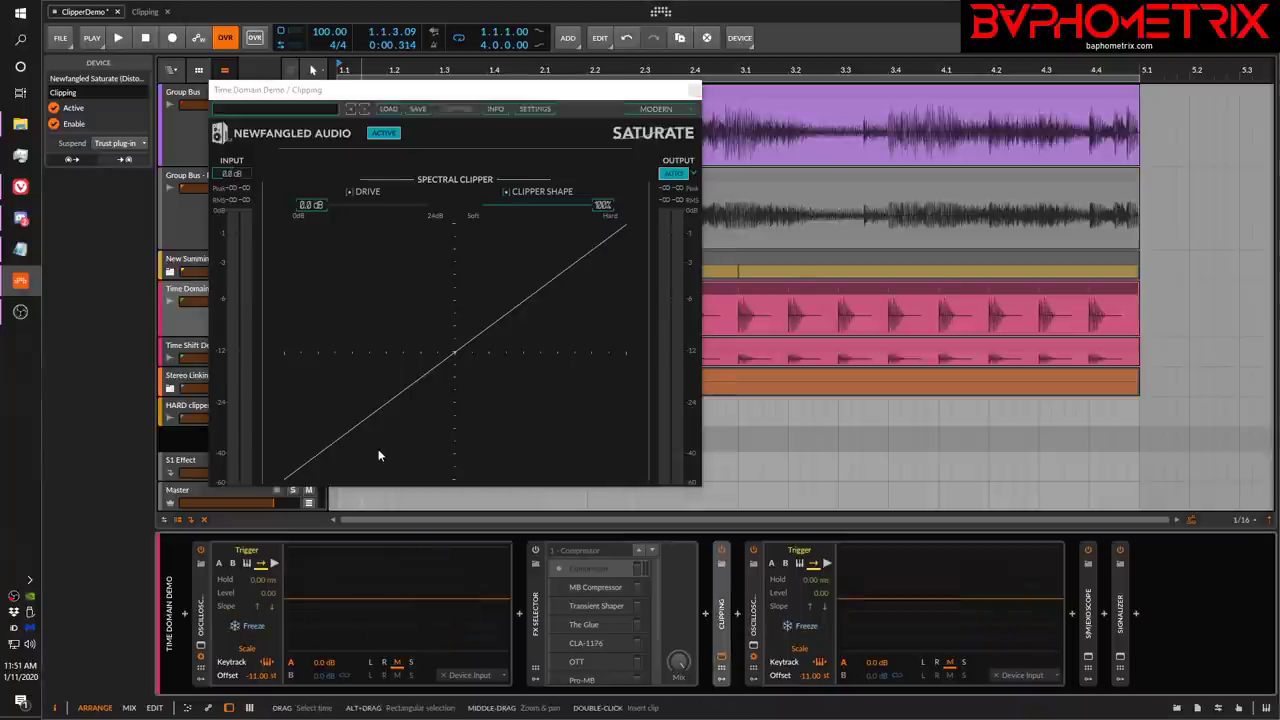
Raise Saturate's Drive to 2.6 dB while the kick loop plays, then stop playback.
{"action": "key", "text": "space"}
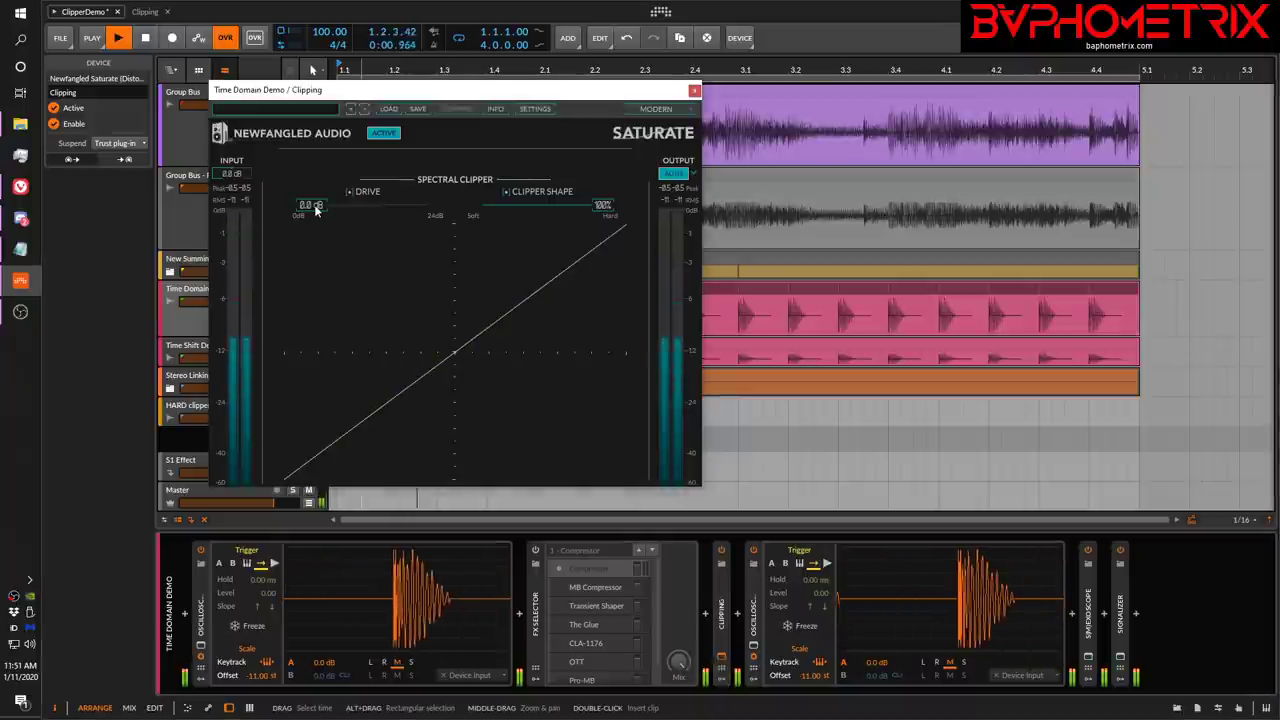
{"action": "left_click_drag", "start_coordinate": [316, 207], "coordinate": [369, 216]}
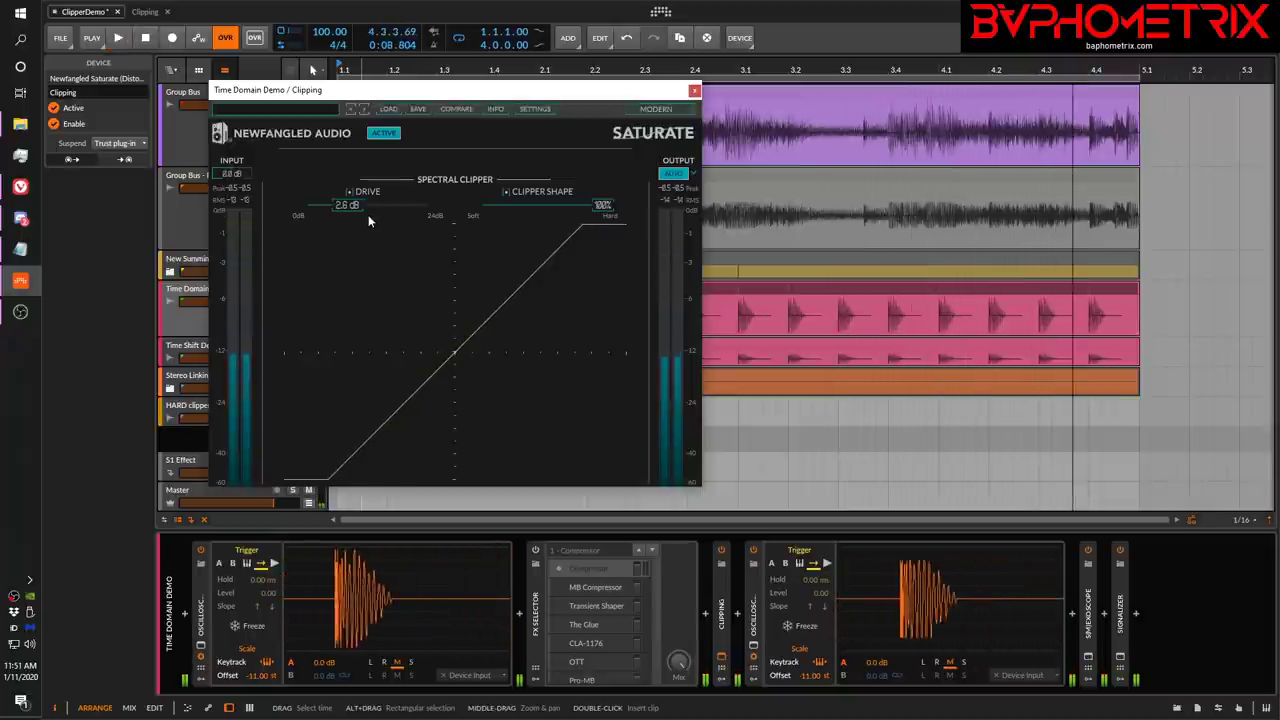
{"action": "key", "text": "space"}
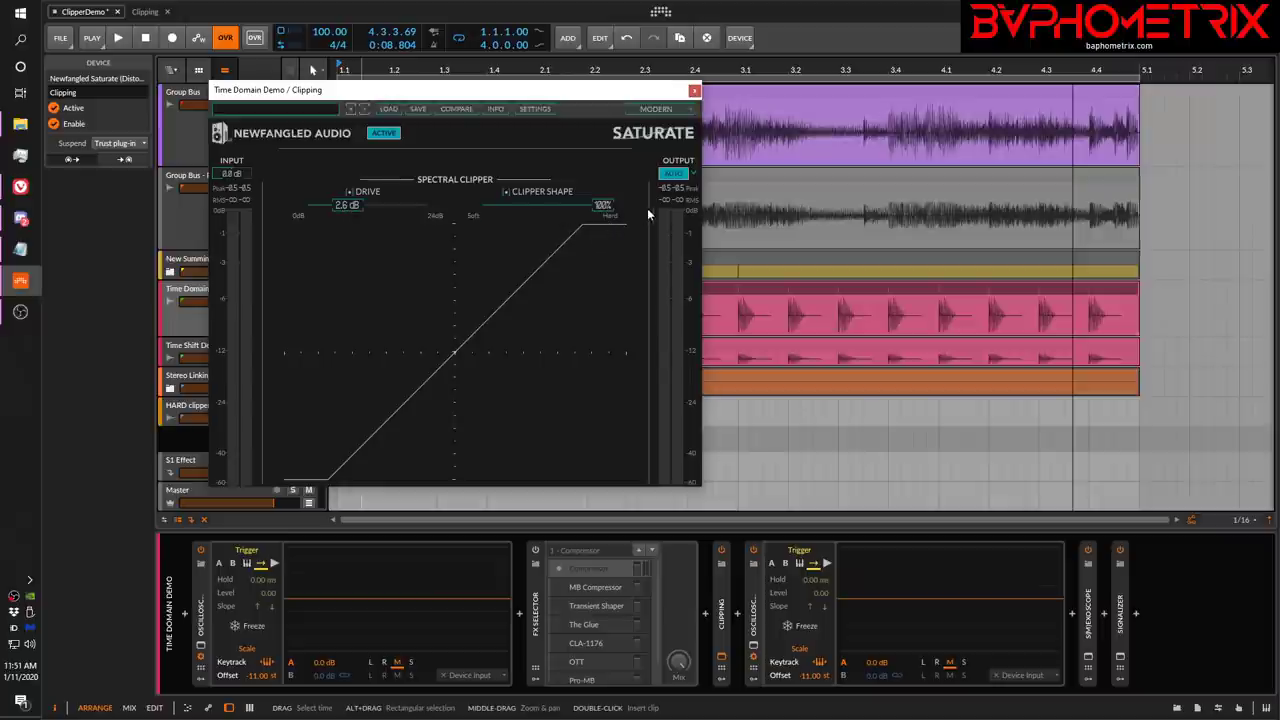
Toggle the Clipping device's bypass during playback to compare the unclipped and hard-clipped kick waveforms.
{"action": "left_click", "coordinate": [723, 552]}
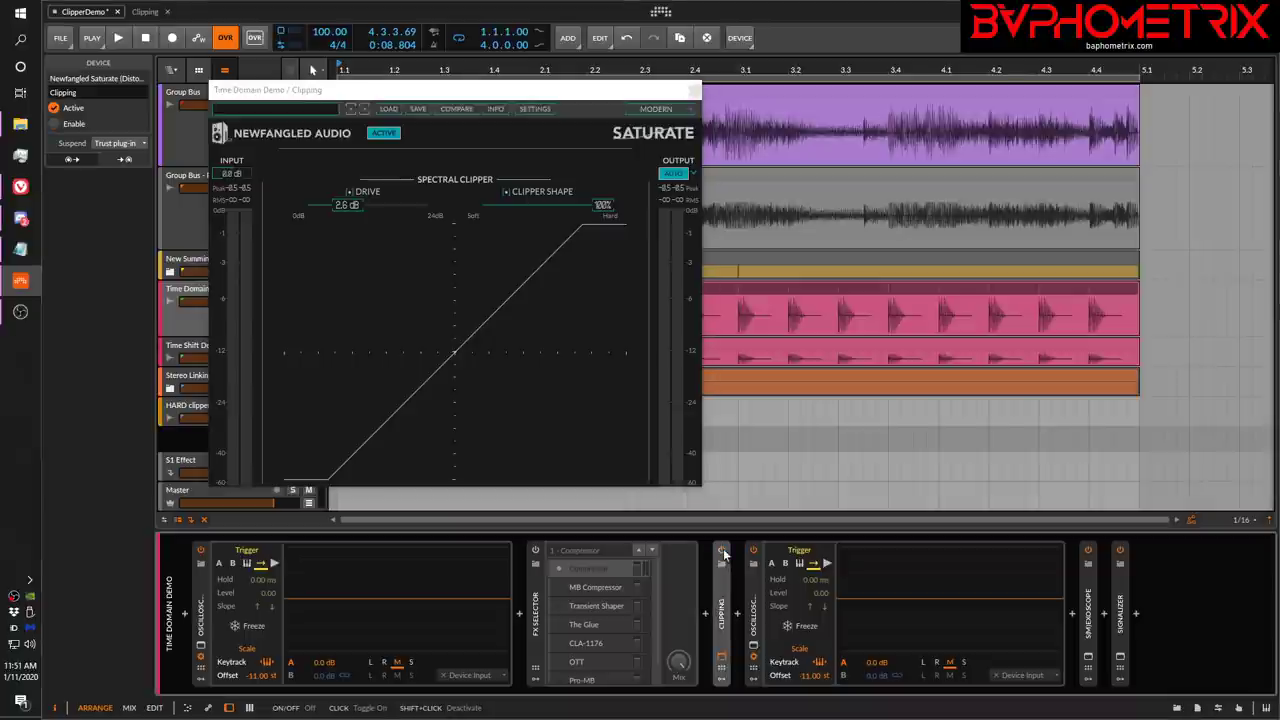
{"action": "key", "text": "space"}
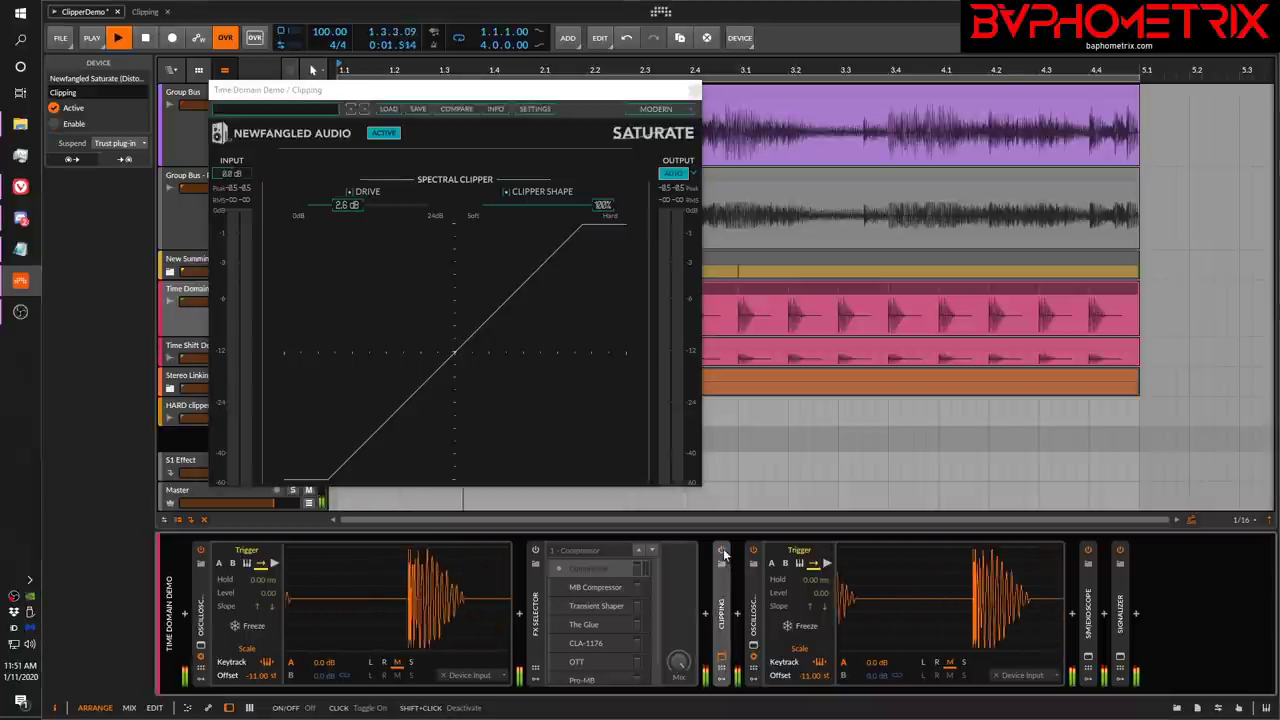
{"action": "left_click", "coordinate": [723, 552]}
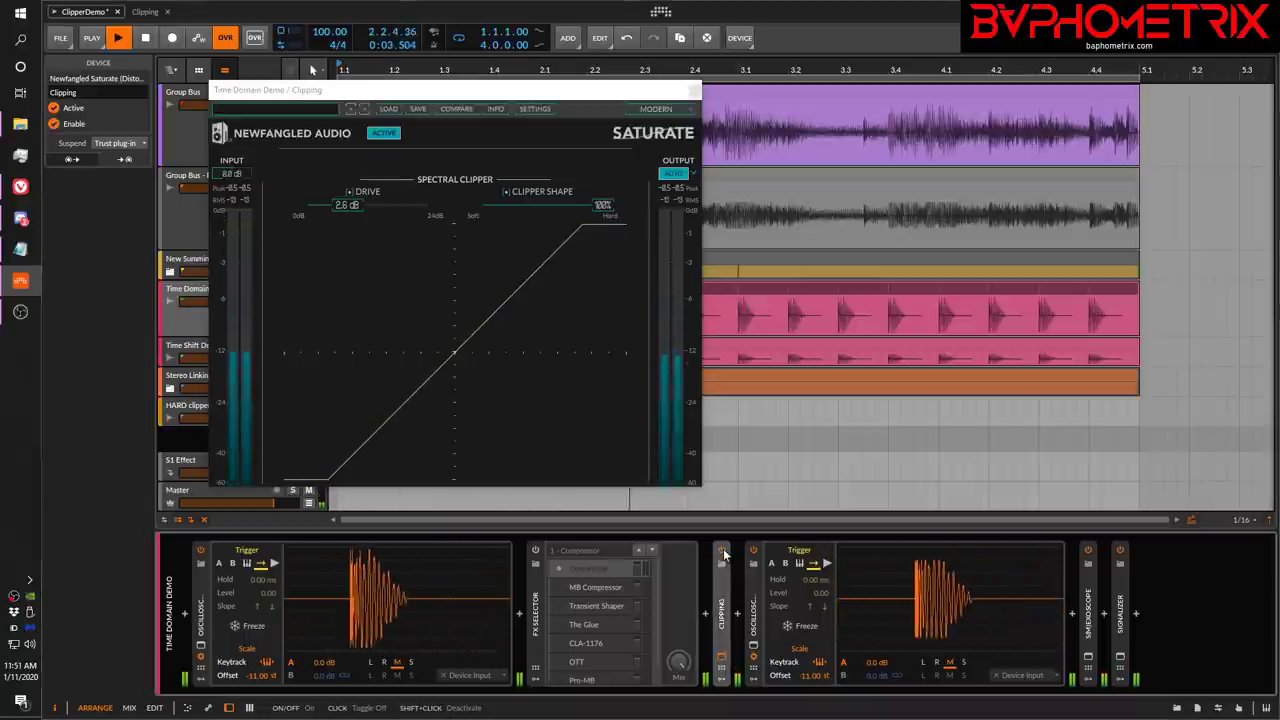
{"action": "left_click", "coordinate": [723, 552]}
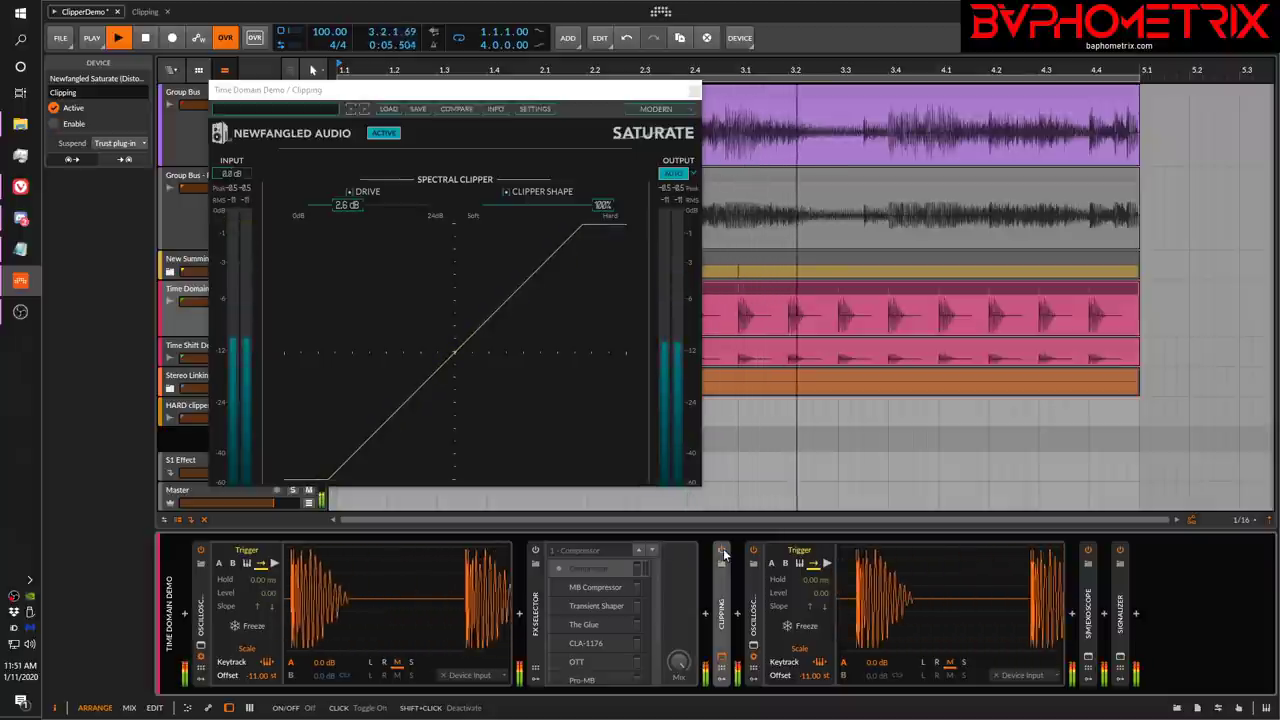
{"action": "left_click", "coordinate": [723, 552]}
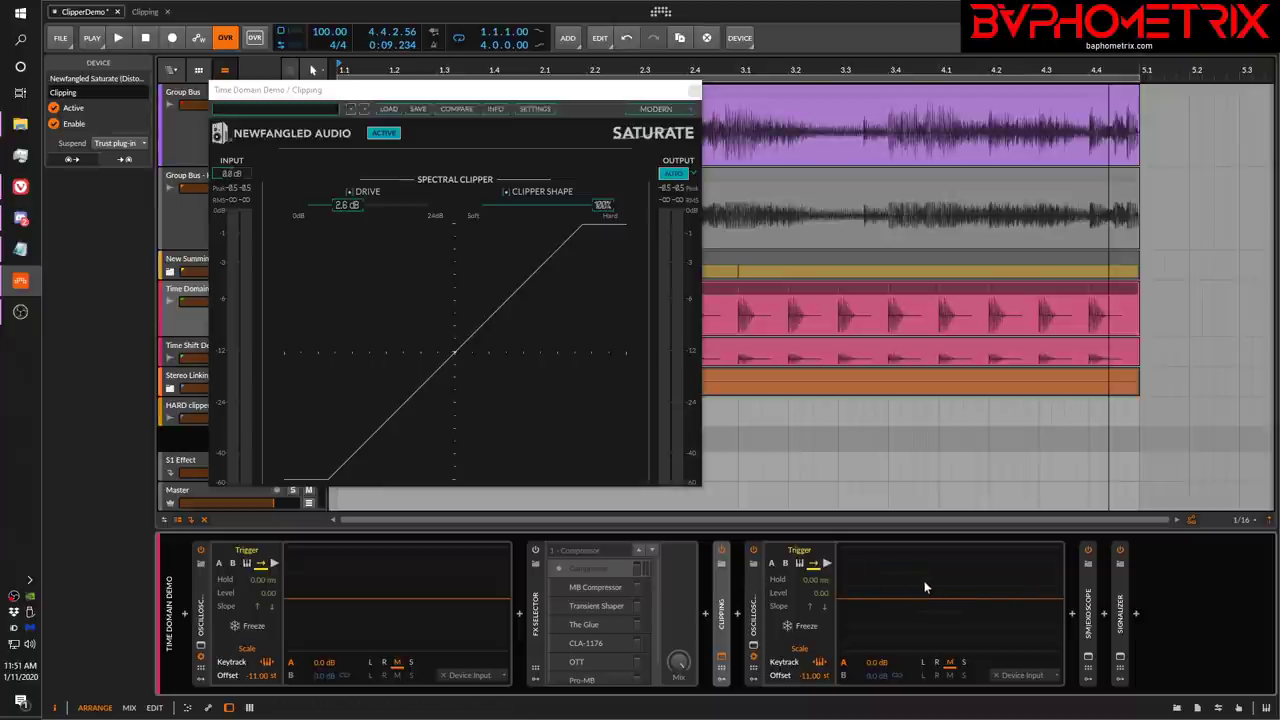
Replay the kick loop with the Clipping device enabled and bypassed, comparing waveforms before and after it on both oscilloscopes.
{"action": "left_click", "coordinate": [753, 550]}
{"action": "key", "text": "space"}
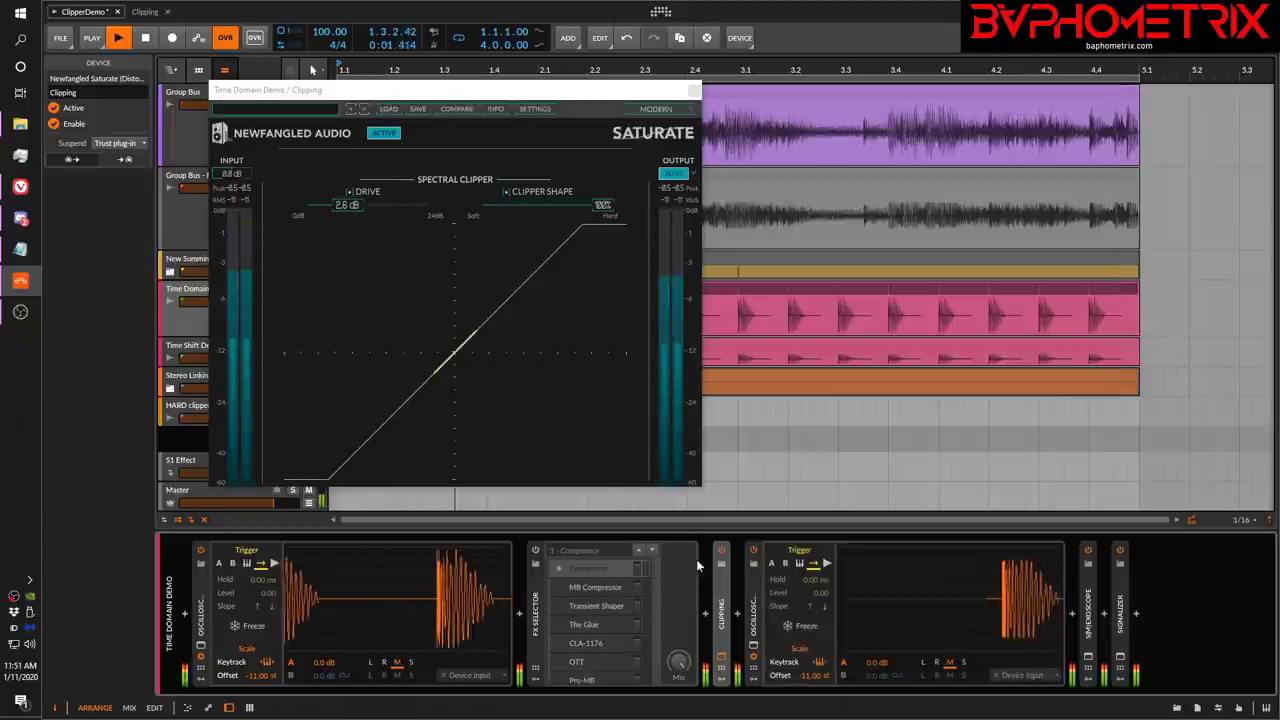
{"action": "left_click", "coordinate": [722, 551]}
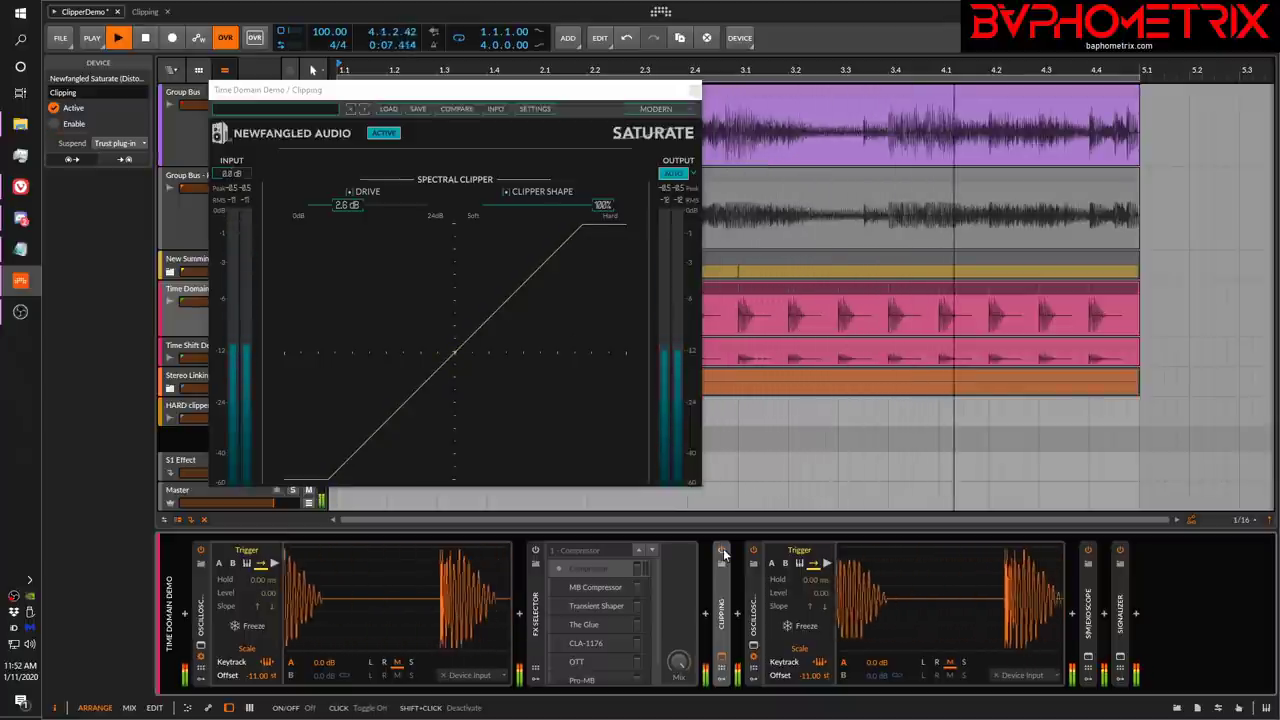
{"action": "key", "text": "space"}
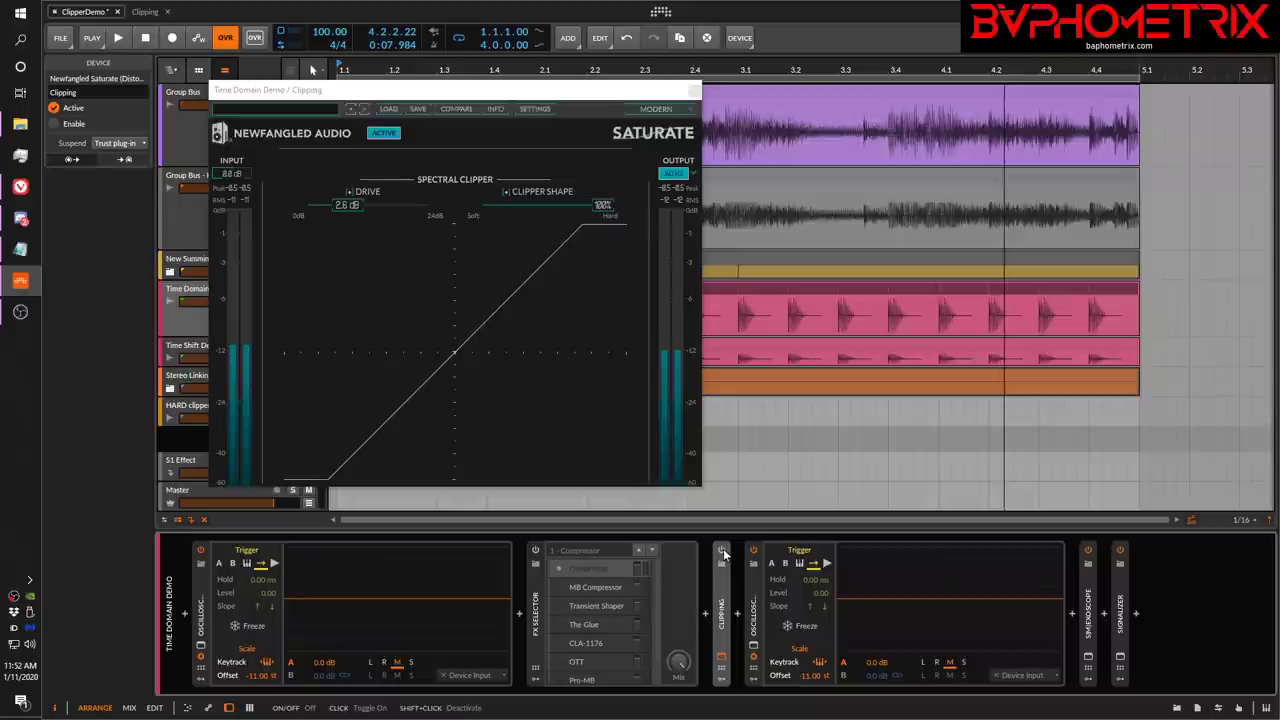
{"action": "left_click", "coordinate": [722, 551]}
{"action": "key", "text": "space"}
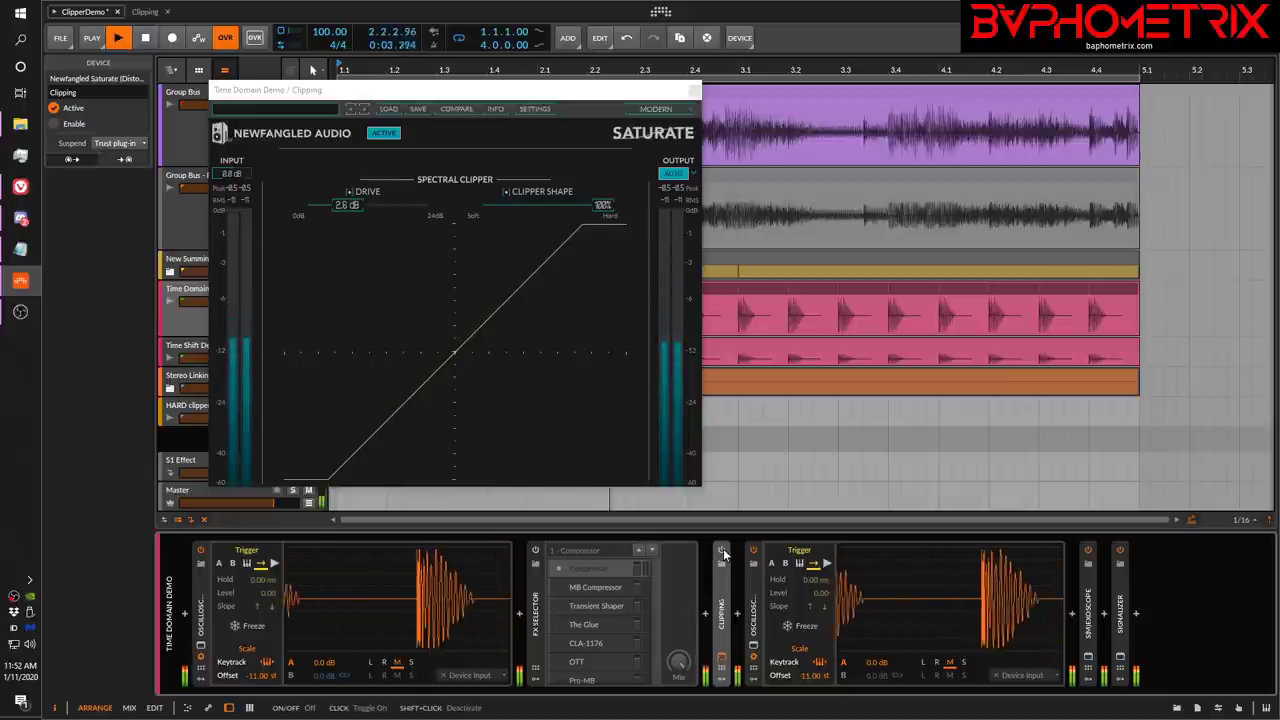
{"action": "key", "text": "space"}
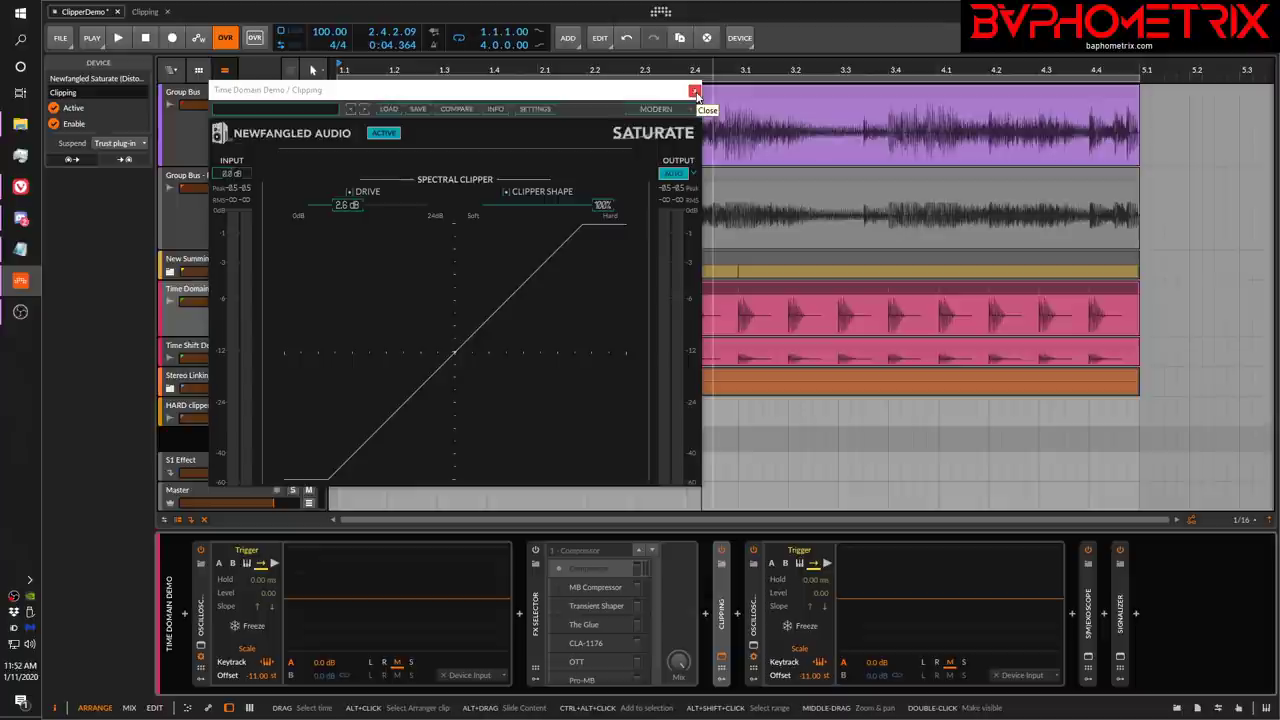
Close the Saturate window and delete the Clipping device from the Time Domain Demo chain.
{"action": "left_click", "coordinate": [695, 92]}
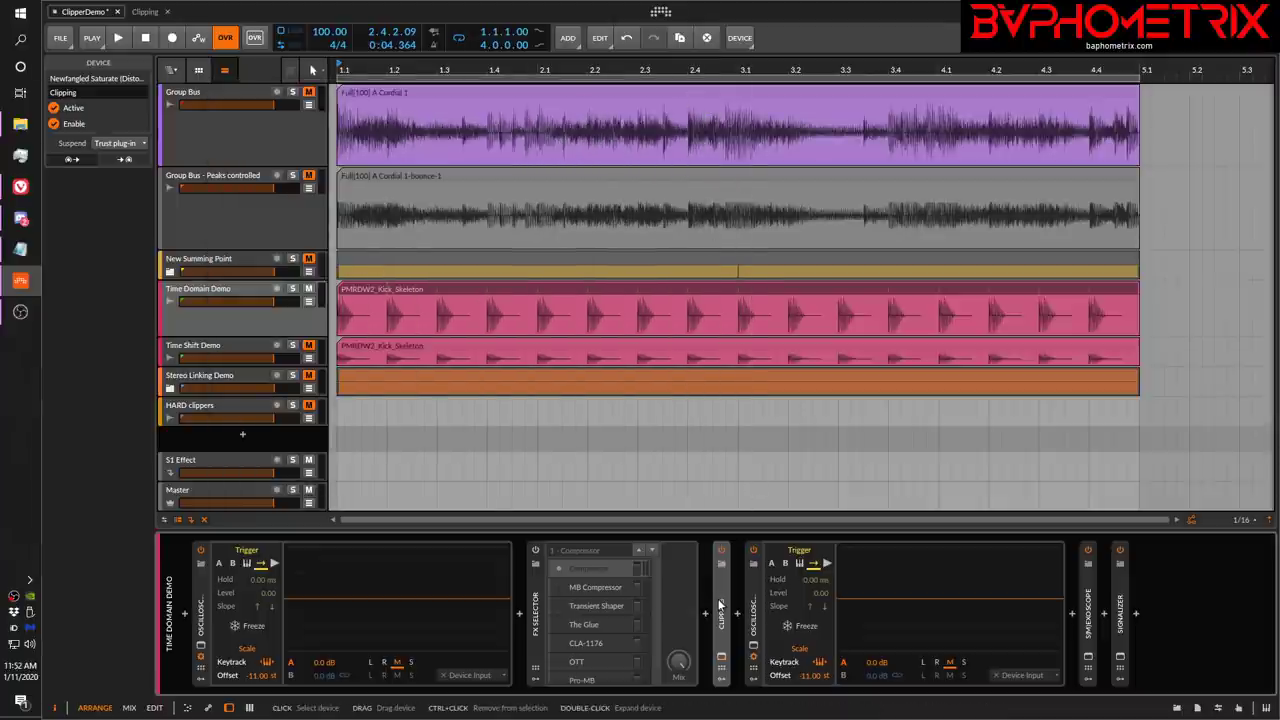
{"action": "key", "text": "Delete"}
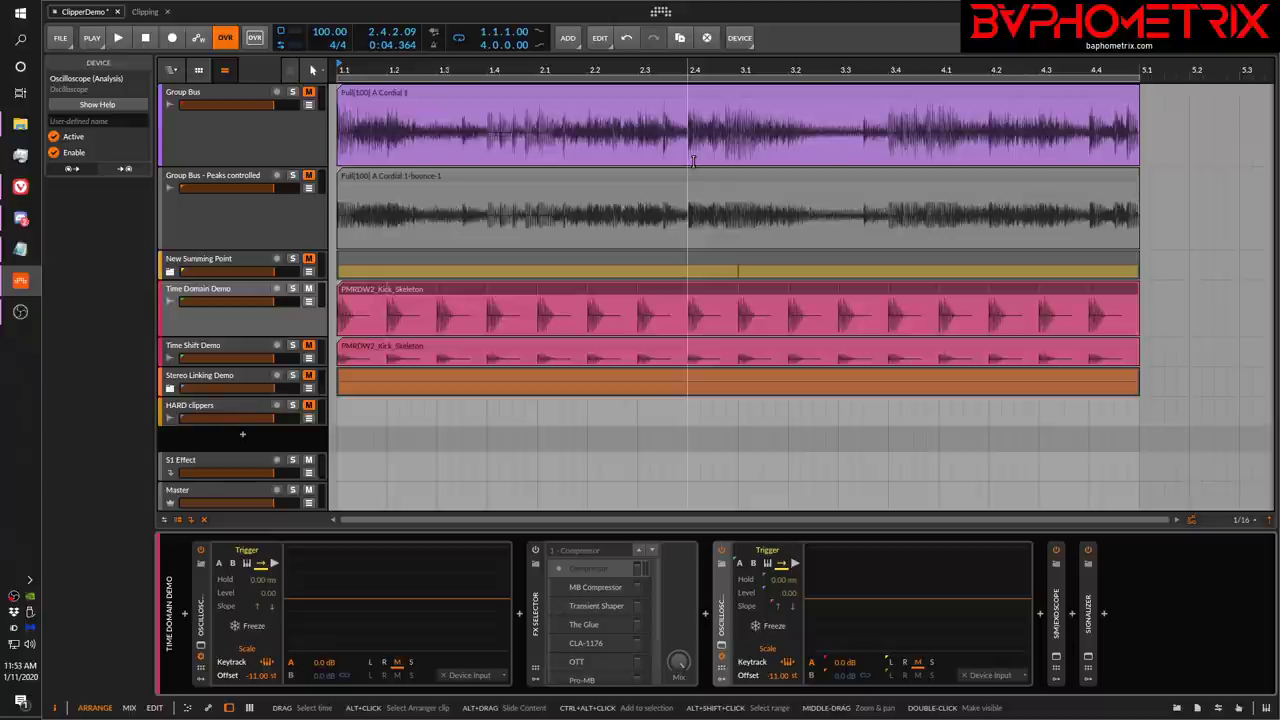
Open the Group Bus track's s(M)exoscope and Signalizer displays, keeping s(M)exoscope clear of the screen edge, and test them with brief playback.
{"action": "left_click", "coordinate": [230, 117]}
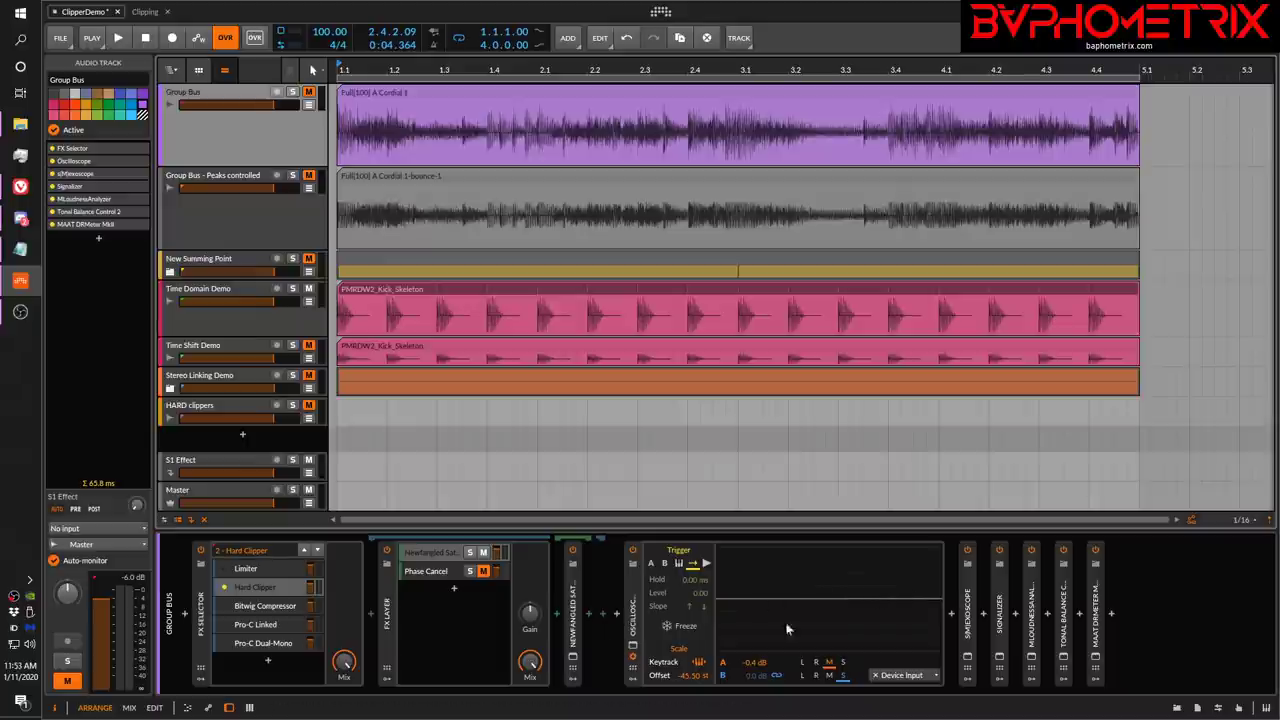
{"action": "left_click", "coordinate": [967, 656]}
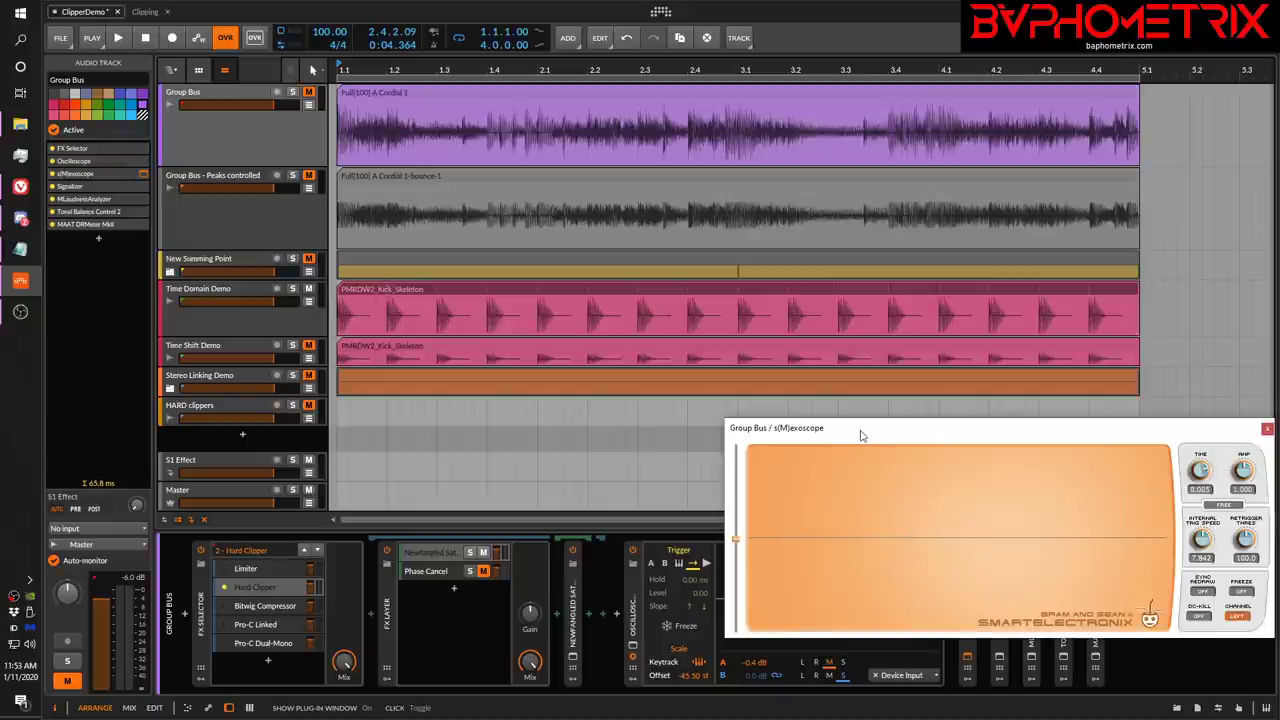
{"action": "left_click_drag", "start_coordinate": [862, 435], "coordinate": [805, 351]}
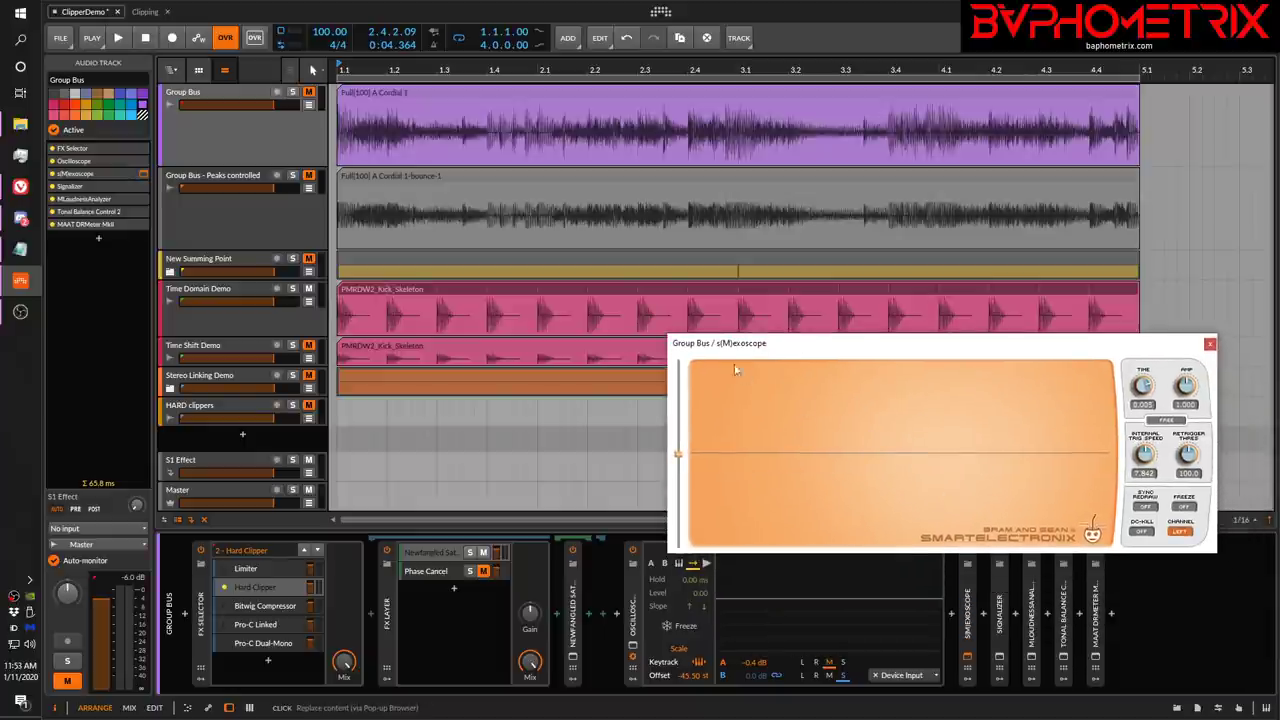
{"action": "key", "text": "space"}
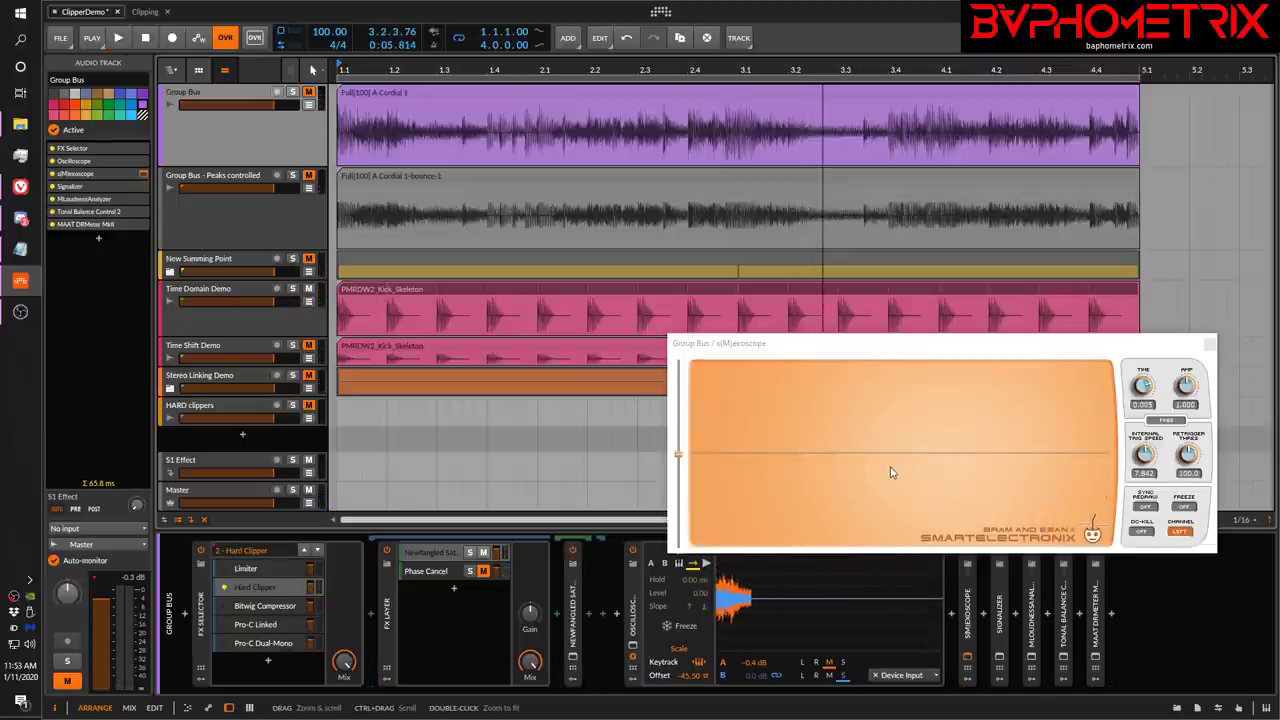
{"action": "left_click", "coordinate": [1001, 660]}
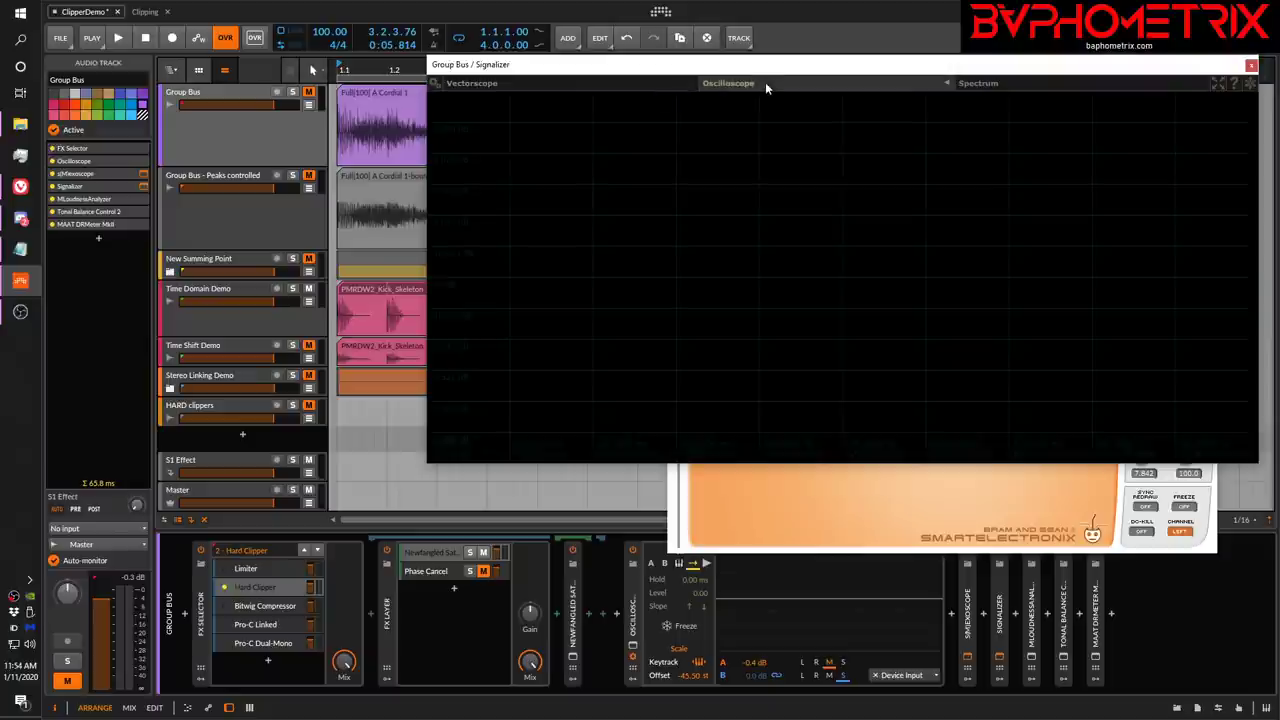
{"action": "key", "text": "space"}
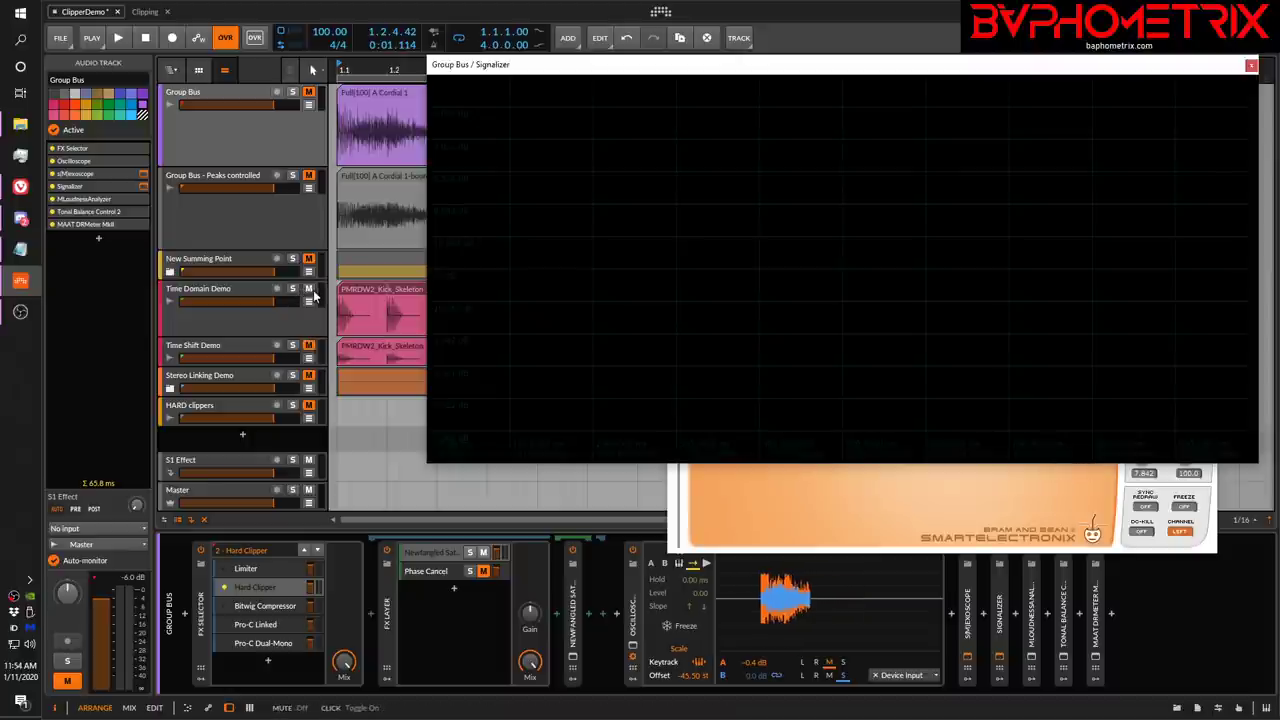
Mute Time Domain Demo, unmute Group Bus, and play the song to view its waveform in Signalizer.
{"action": "left_click", "coordinate": [308, 92]}
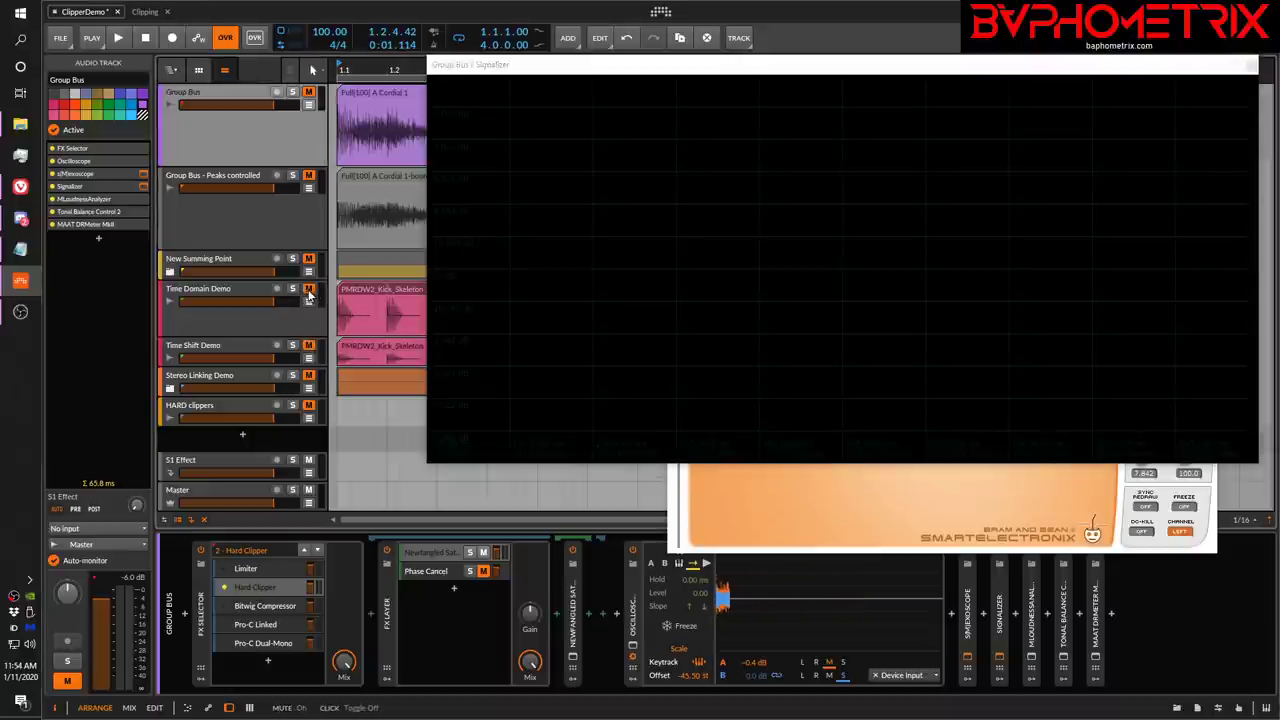
{"action": "left_click", "coordinate": [308, 92]}
{"action": "key", "text": "space"}
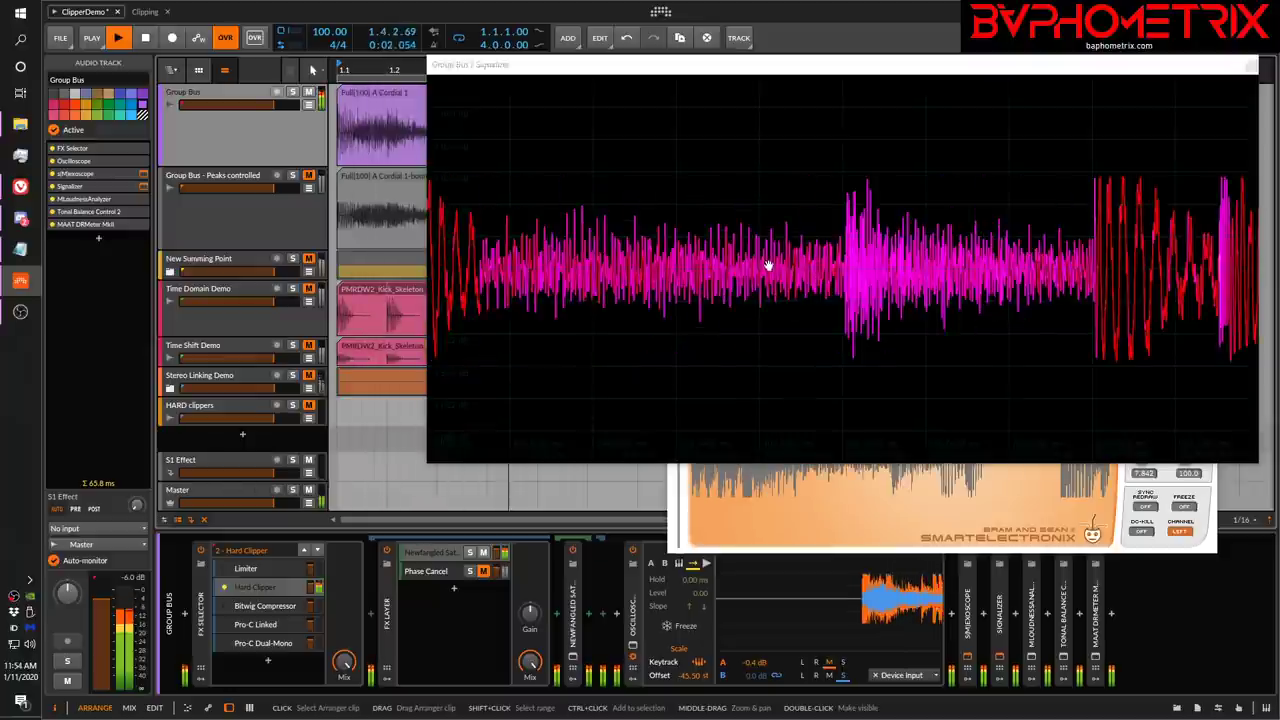
{"action": "key", "text": "space"}
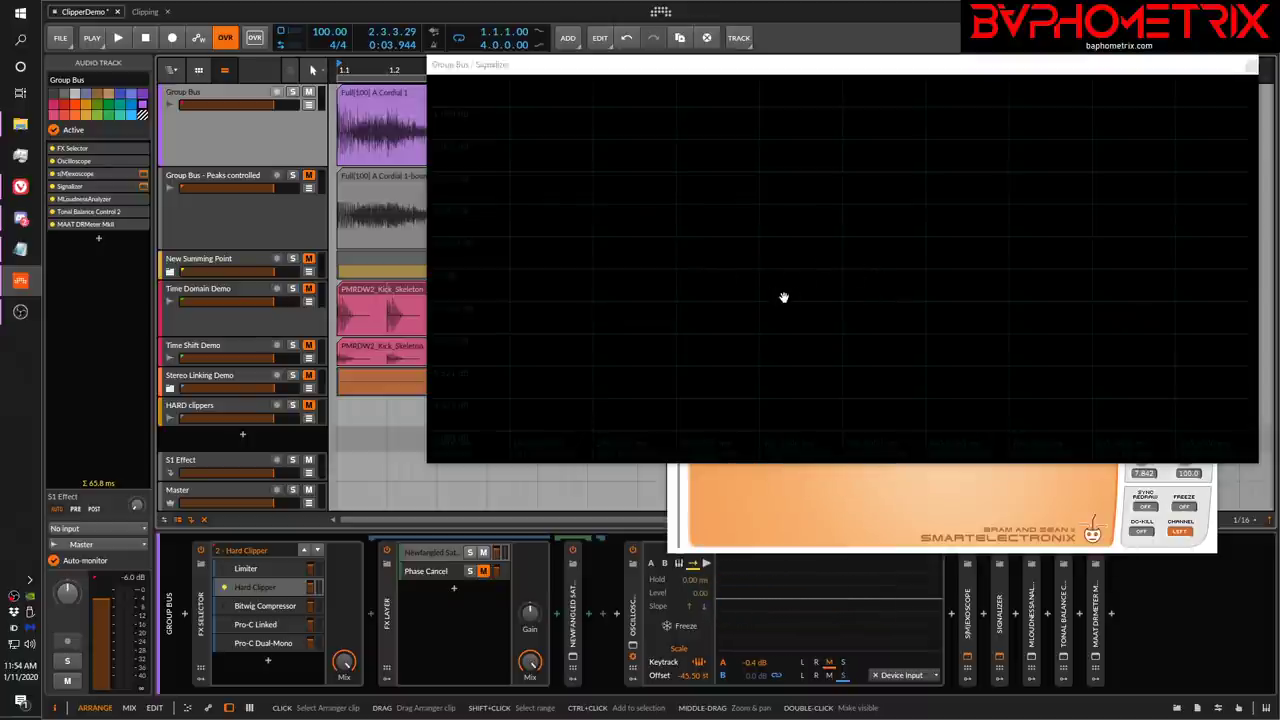
Close the Signalizer and s(M)exoscope windows, play the Group Bus, and freeze its oscilloscope on the captured waveform.
{"action": "mouse_move", "coordinate": [1204, 74]}
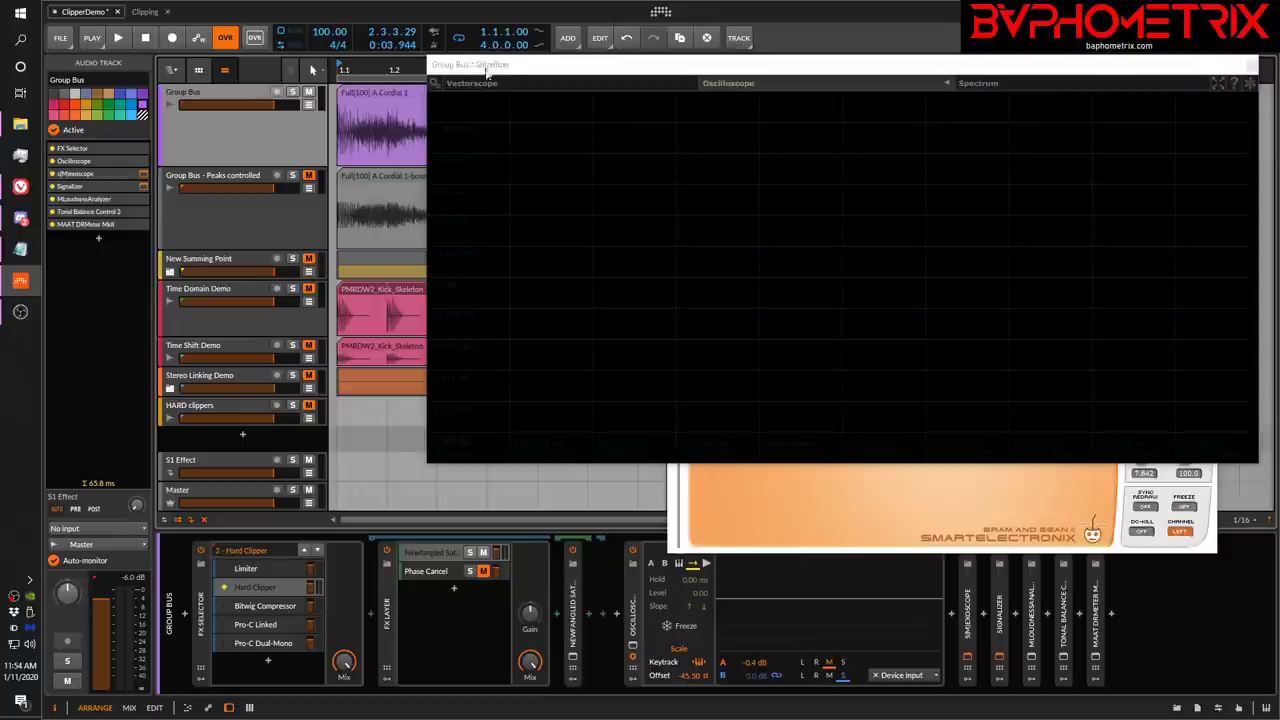
{"action": "left_click", "coordinate": [1250, 64]}
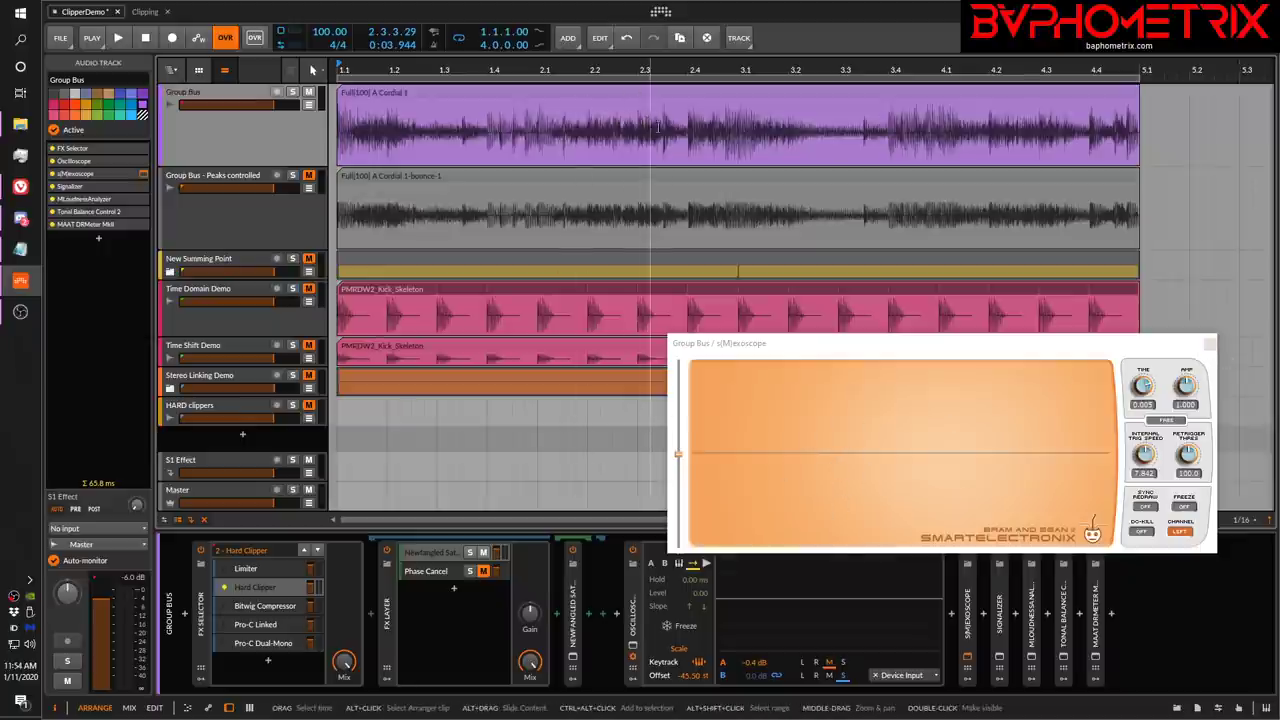
{"action": "left_click", "coordinate": [1210, 345]}
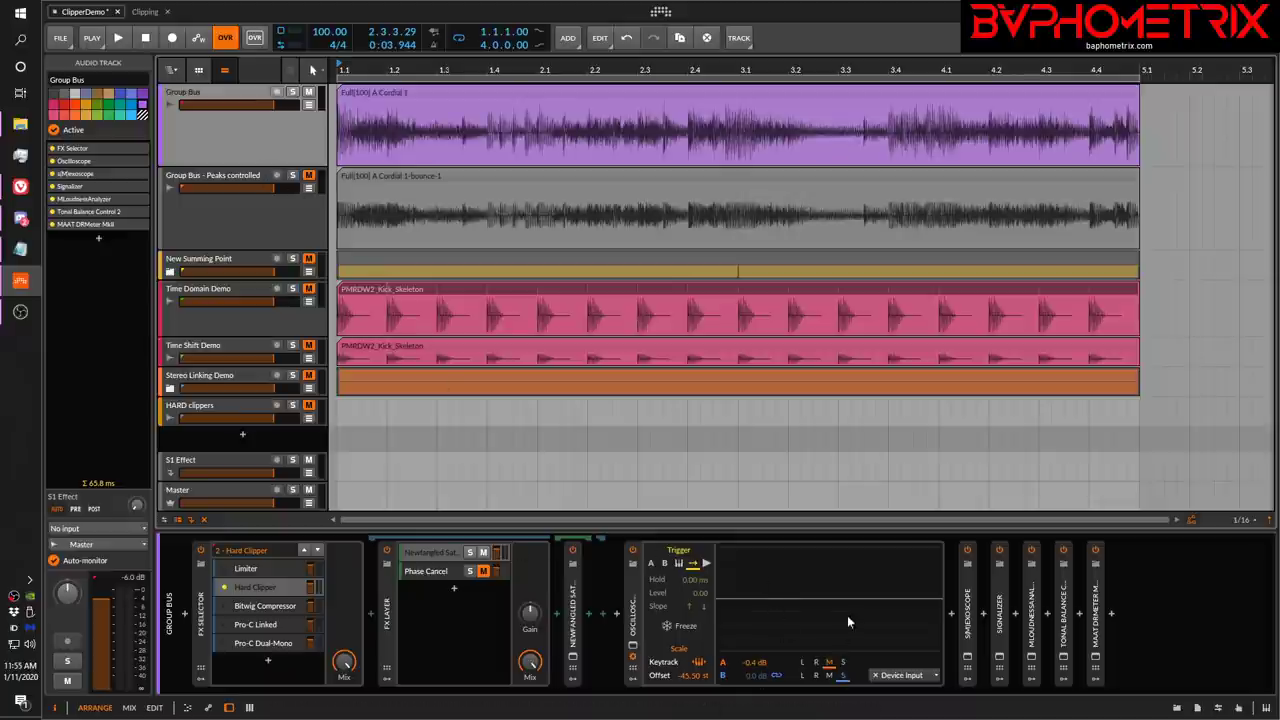
{"action": "key", "text": "space"}
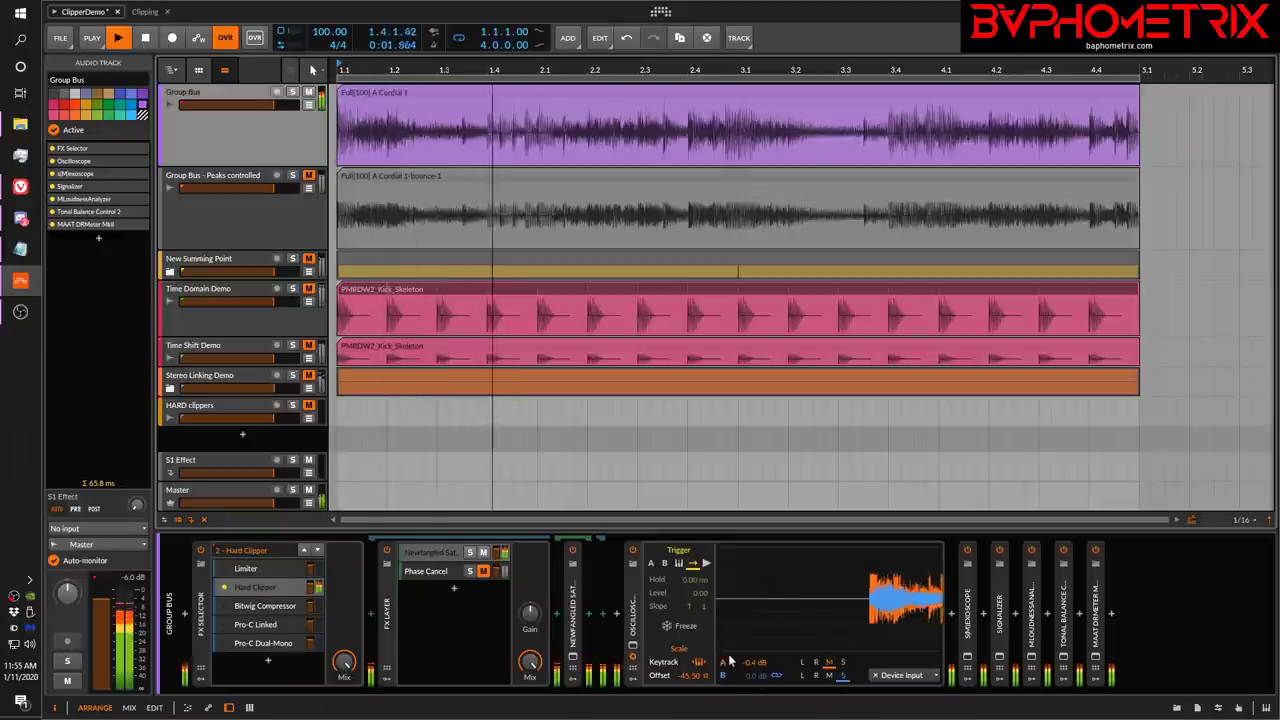
{"action": "key", "text": "space"}
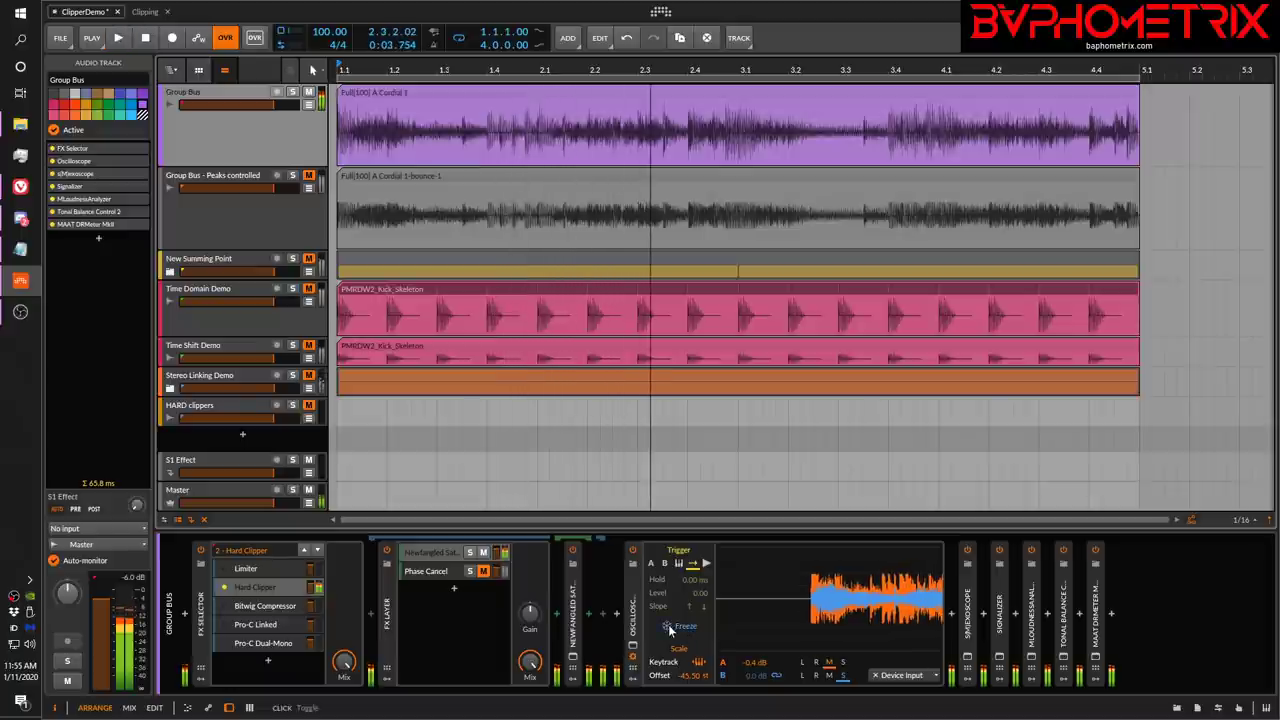
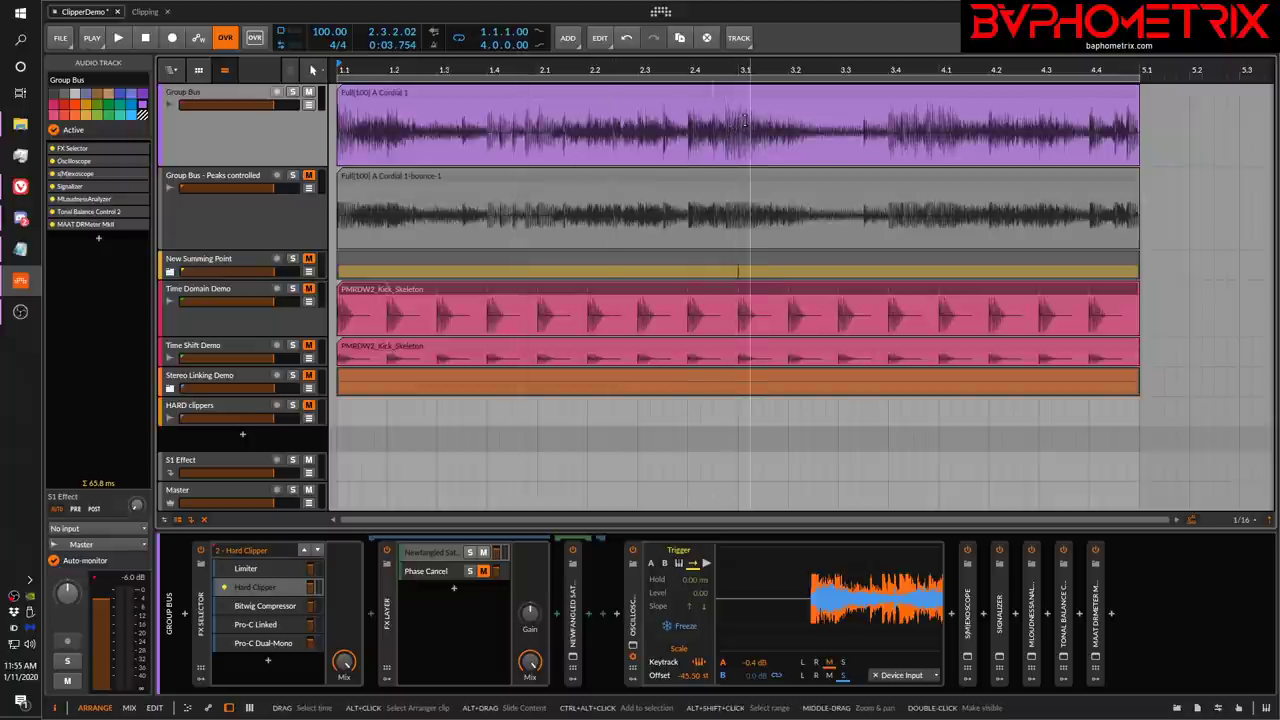
Make Limiter the active layer of the Group Bus FX Selector and open its FabFilter Pro-L 2 window.
{"action": "left_click", "coordinate": [258, 569]}
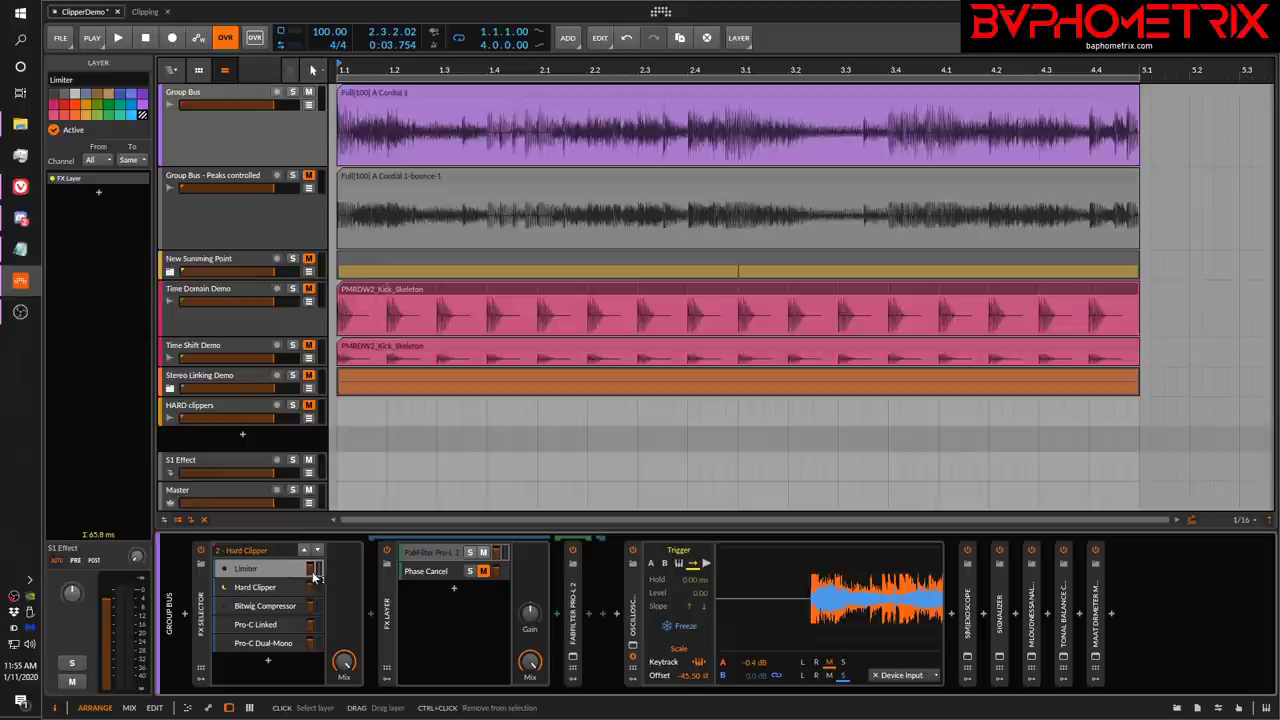
{"action": "left_click", "coordinate": [251, 589]}
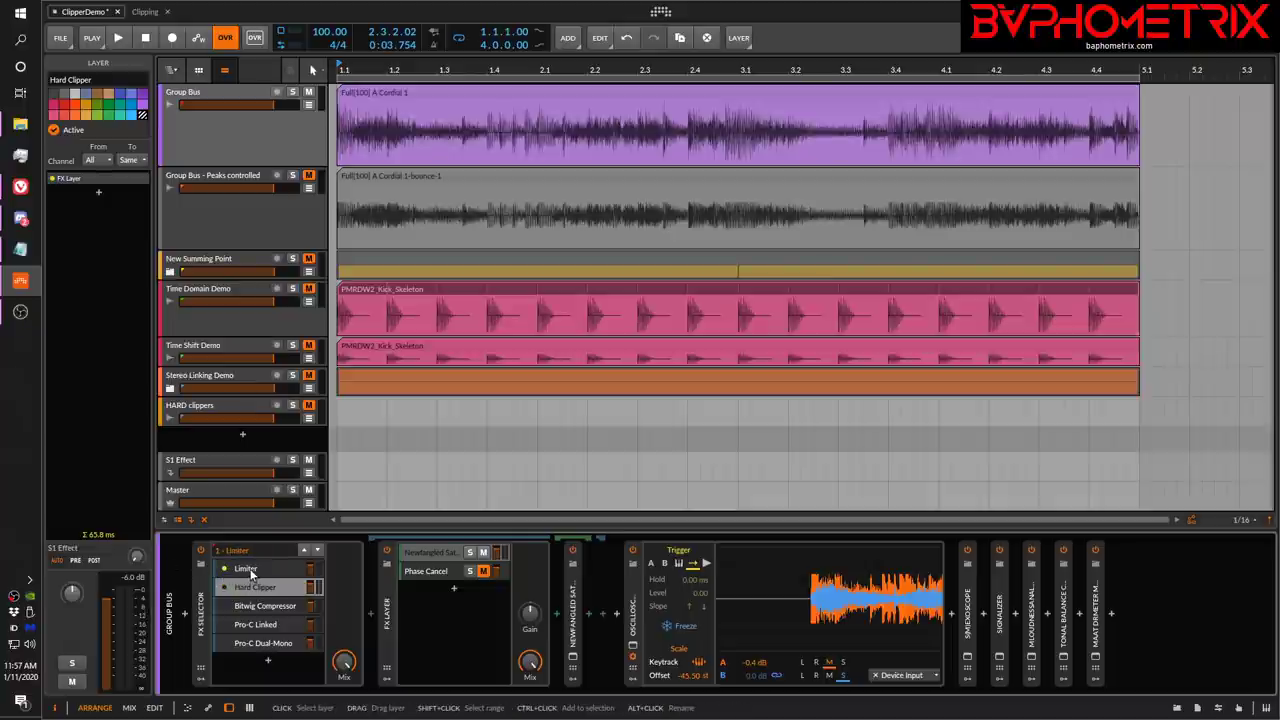
{"action": "left_click", "coordinate": [235, 569]}
{"action": "double_click", "coordinate": [435, 554]}
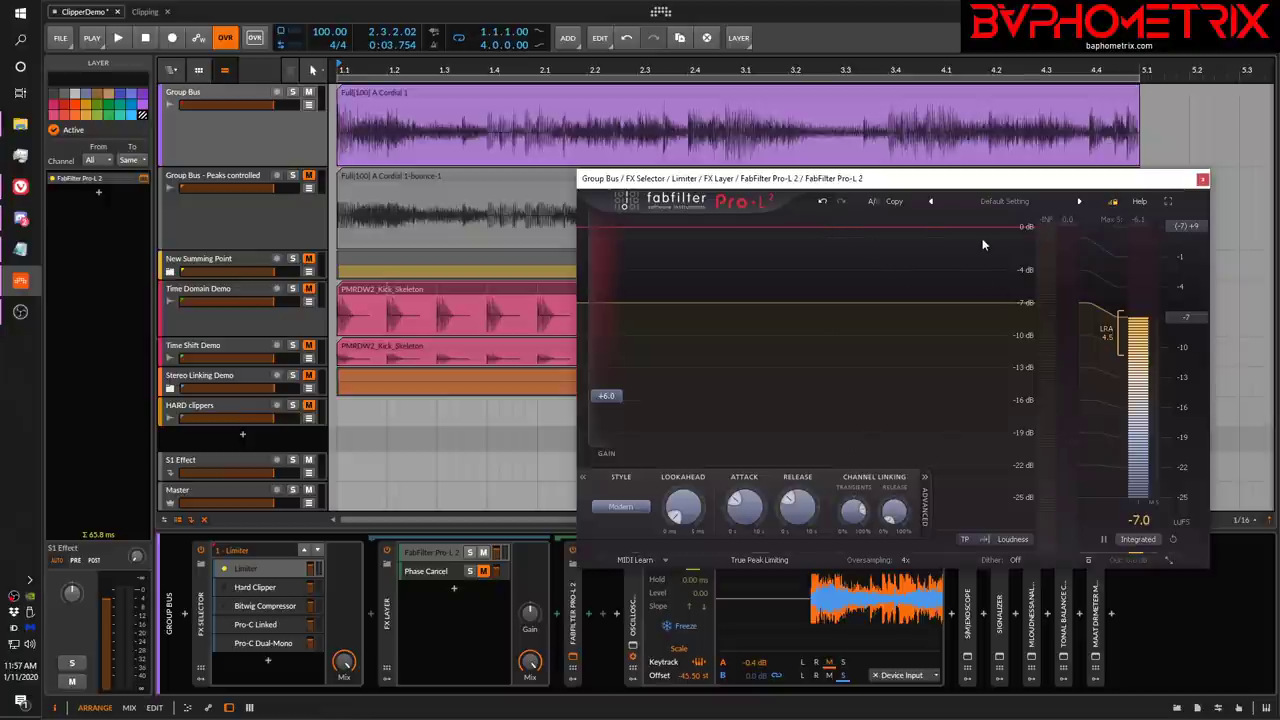
Examine Pro-L 2's Attack and Lookahead controls, move its window off the device chain, and close it.
{"action": "mouse_move", "coordinate": [748, 498]}
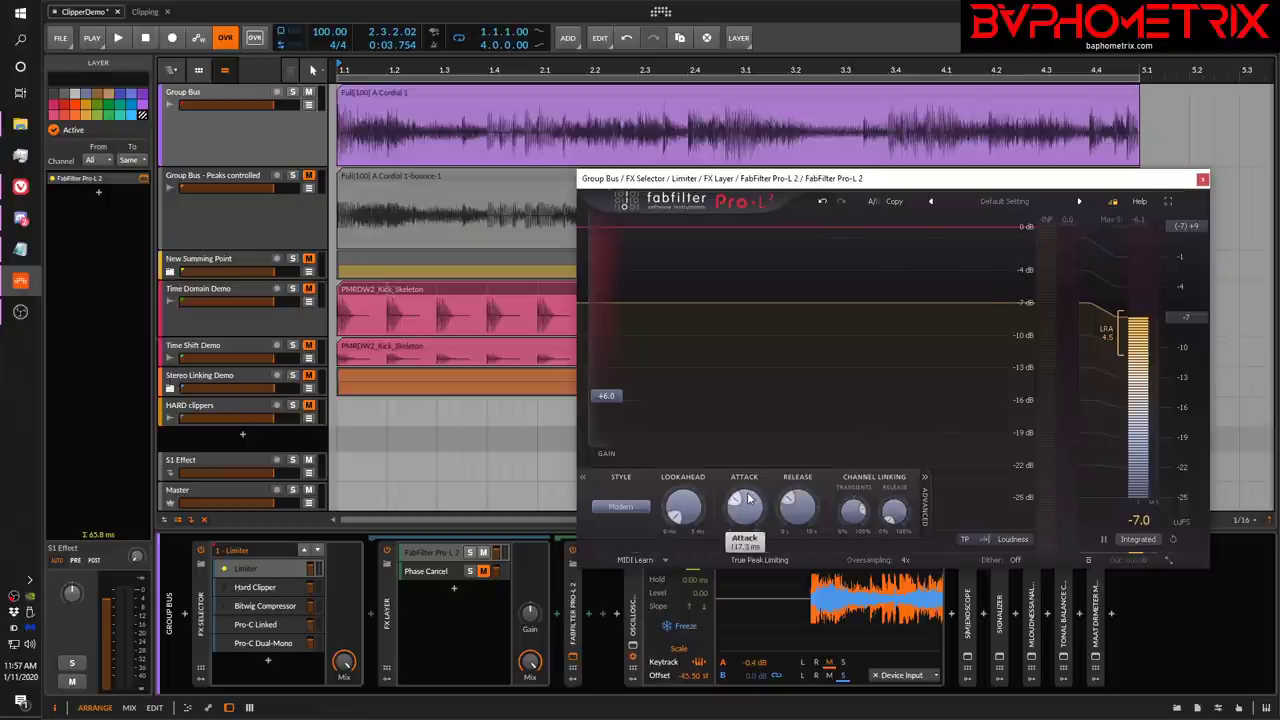
{"action": "mouse_move", "coordinate": [683, 512]}
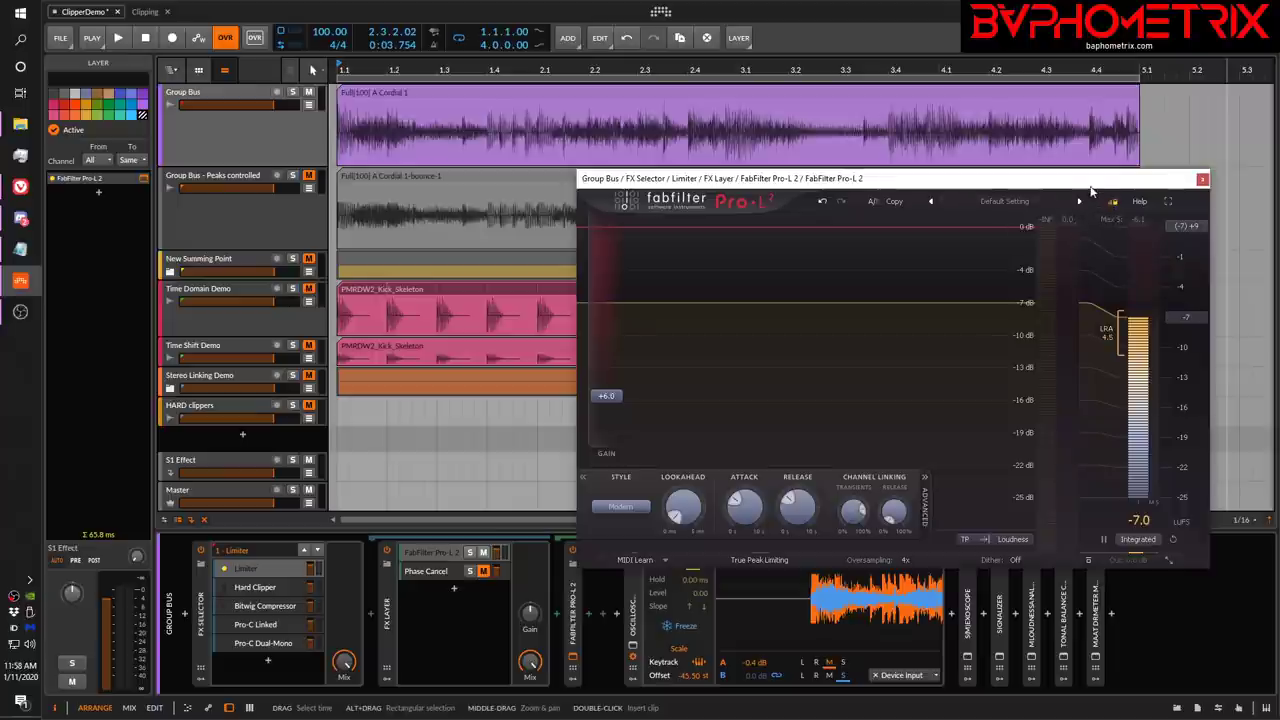
{"action": "left_click_drag", "start_coordinate": [1082, 189], "coordinate": [895, 116]}
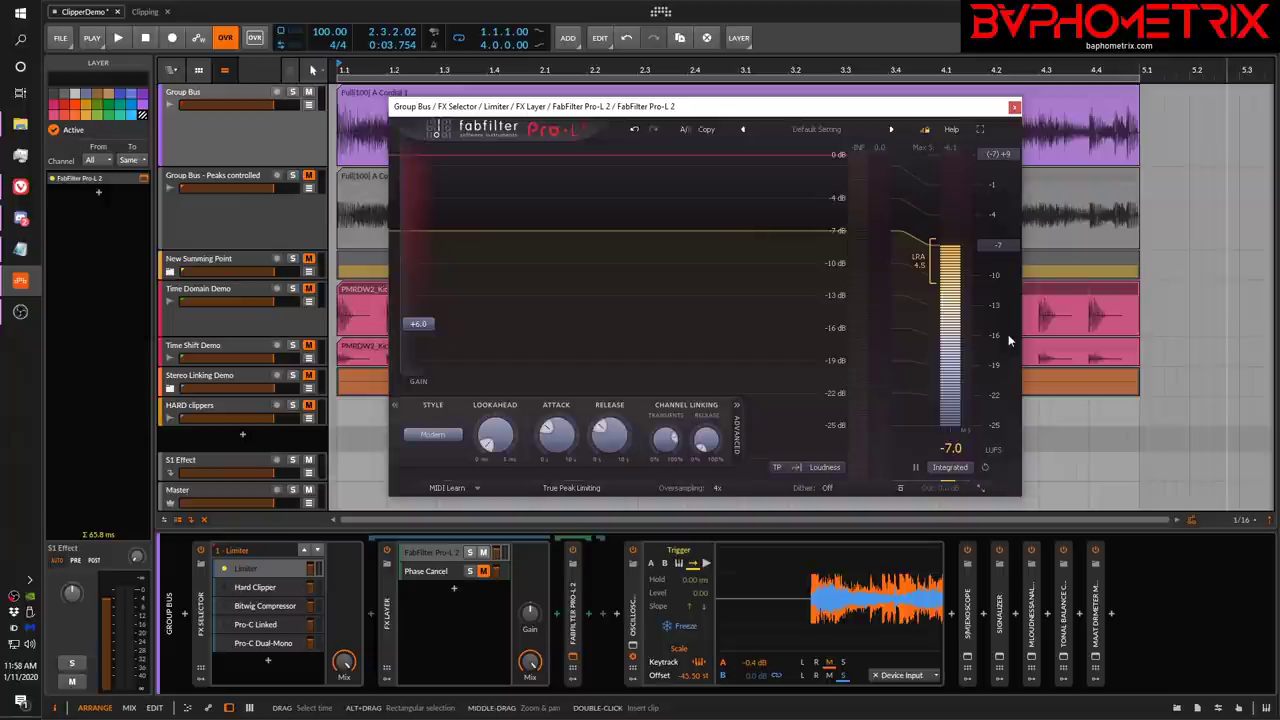
{"action": "left_click", "coordinate": [1015, 107]}
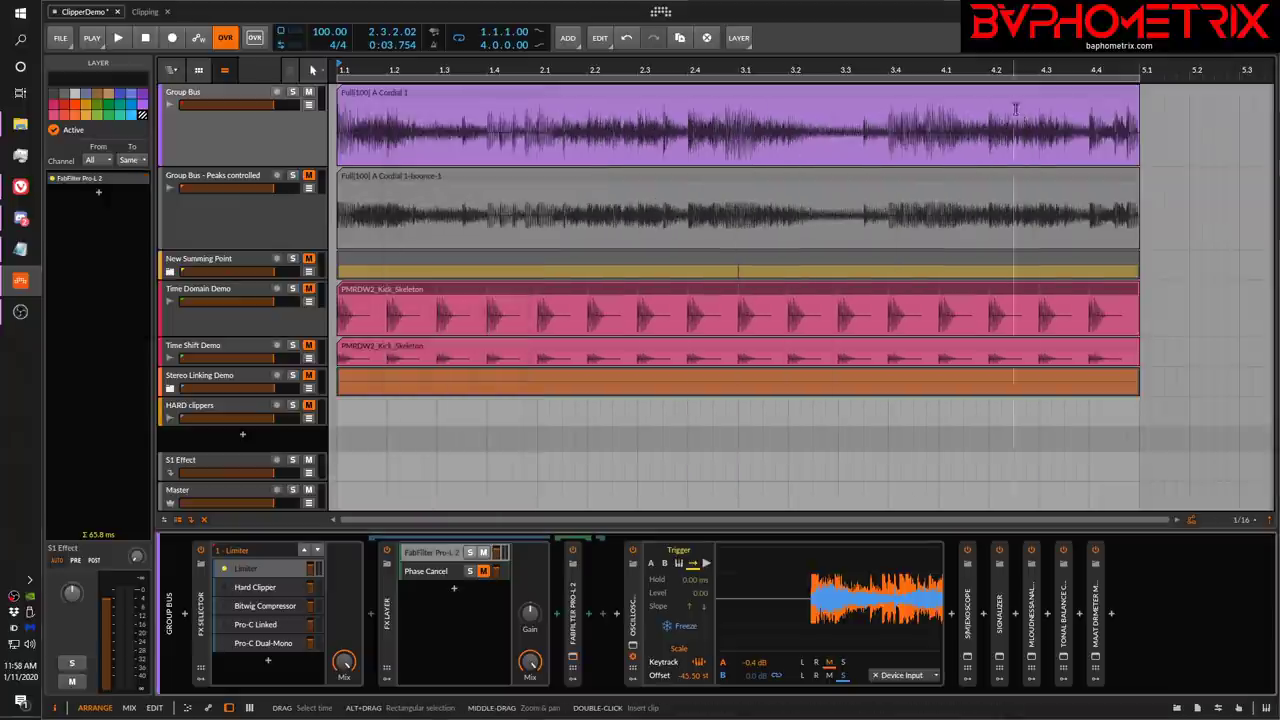
Insert Newfangled Elevate into the Group Bus chain directly before the oscilloscope.
{"action": "double_click", "coordinate": [617, 614]}
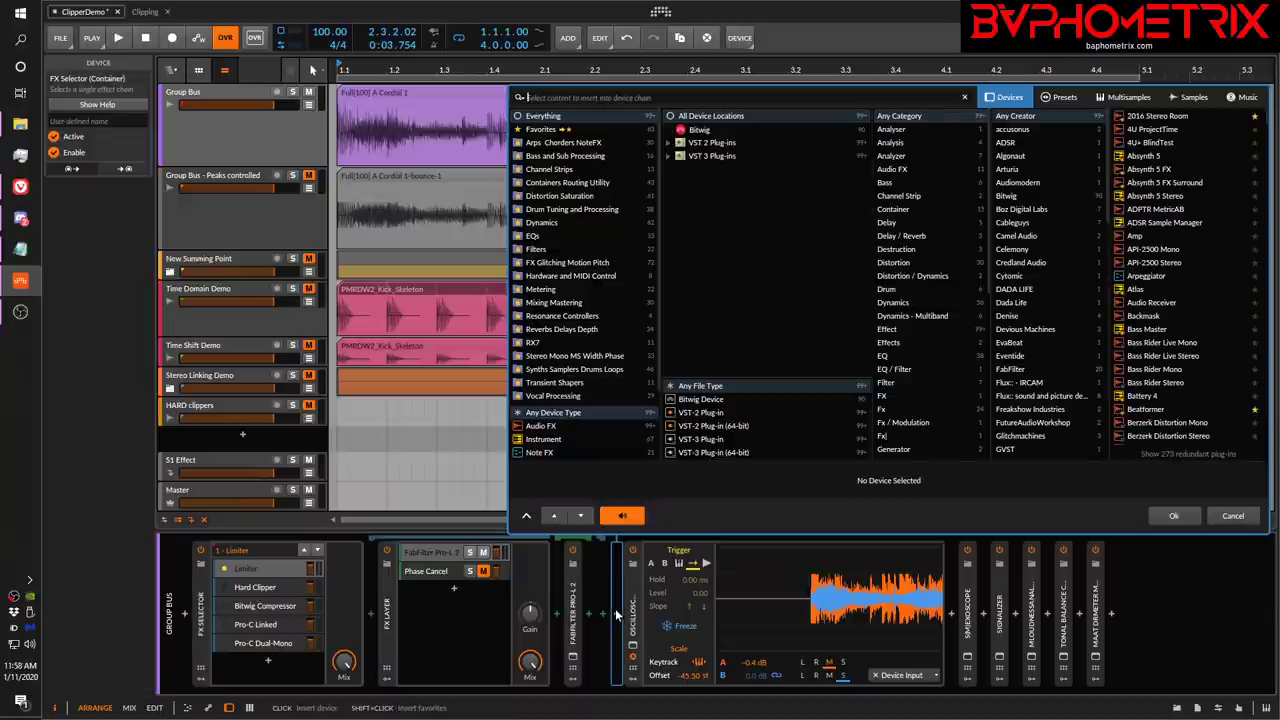
{"action": "type", "text": "elevate"}
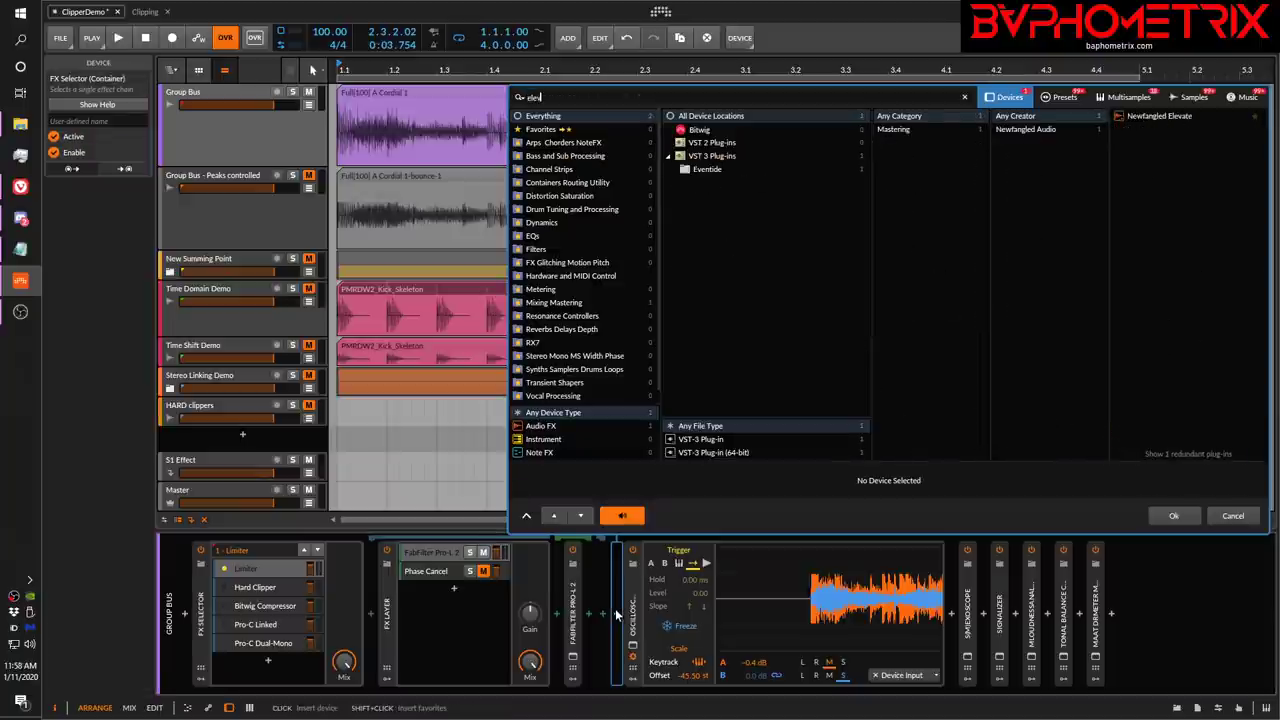
{"action": "key", "text": "Return"}
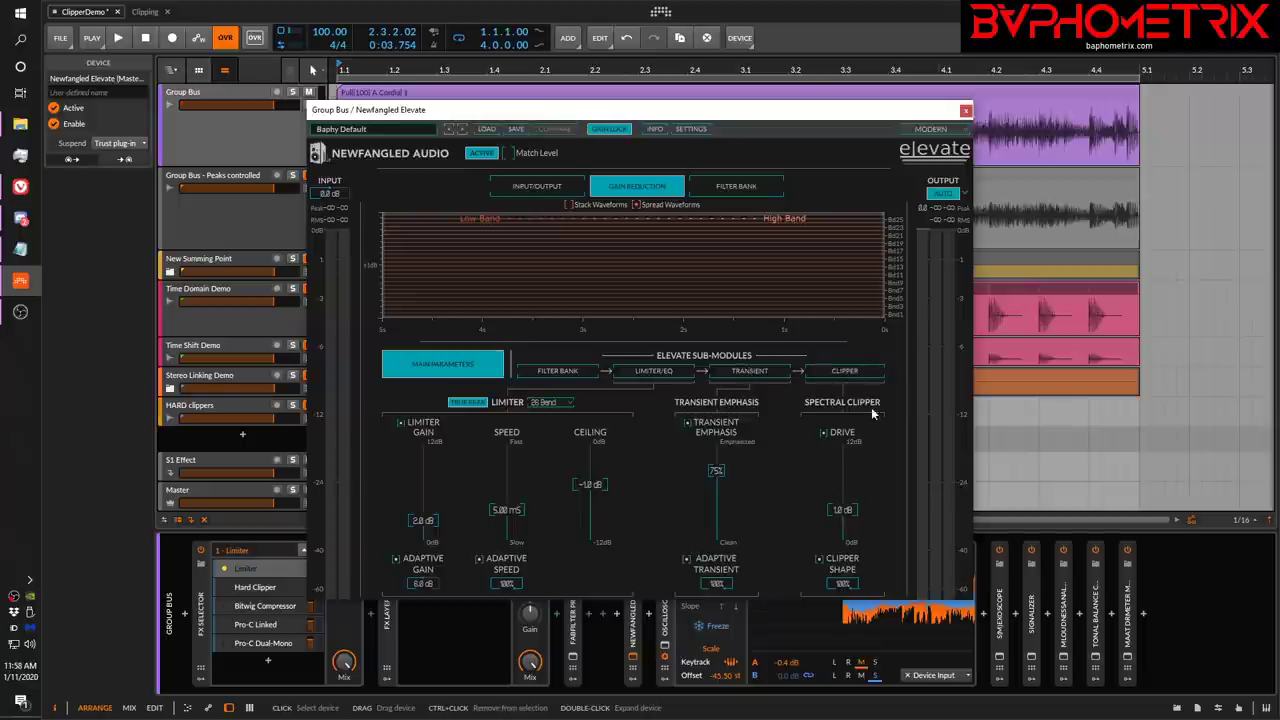
Open Elevate's Clipper sub-module and lower the spectral clipper's Clipper Shape to 32%.
{"action": "left_click", "coordinate": [845, 372]}
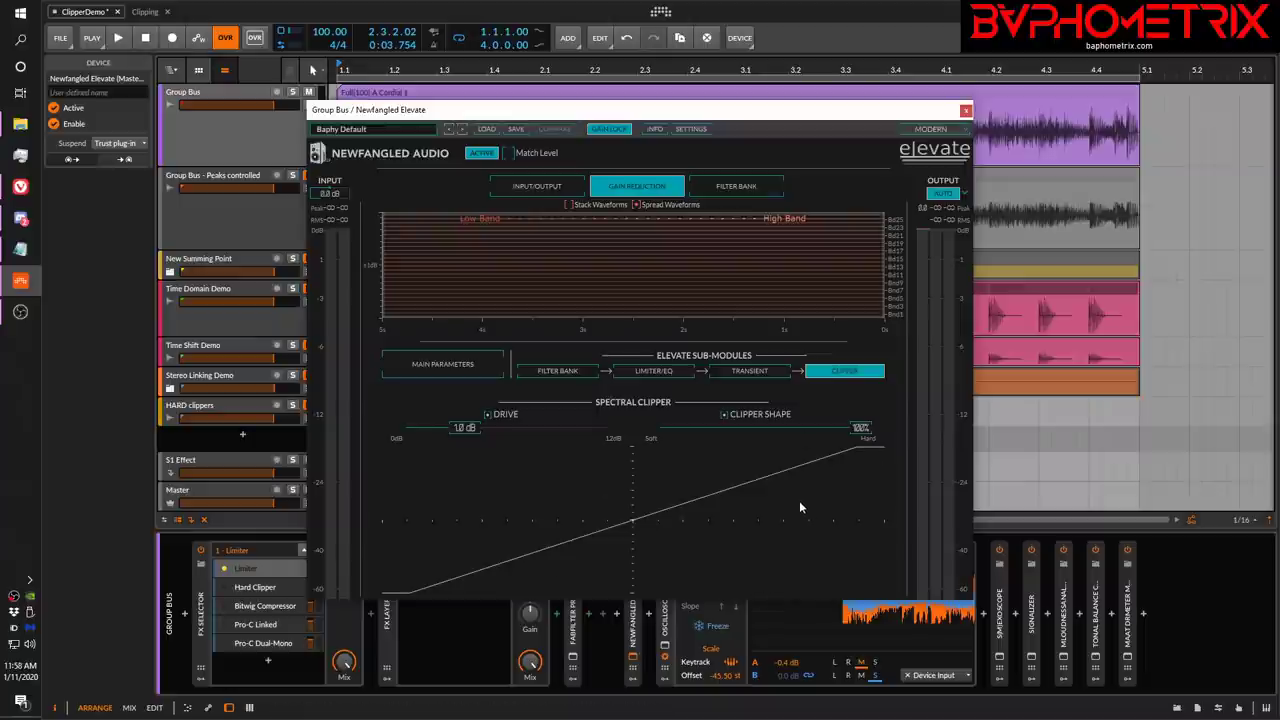
{"action": "left_click_drag", "start_coordinate": [857, 437], "coordinate": [915, 429]}
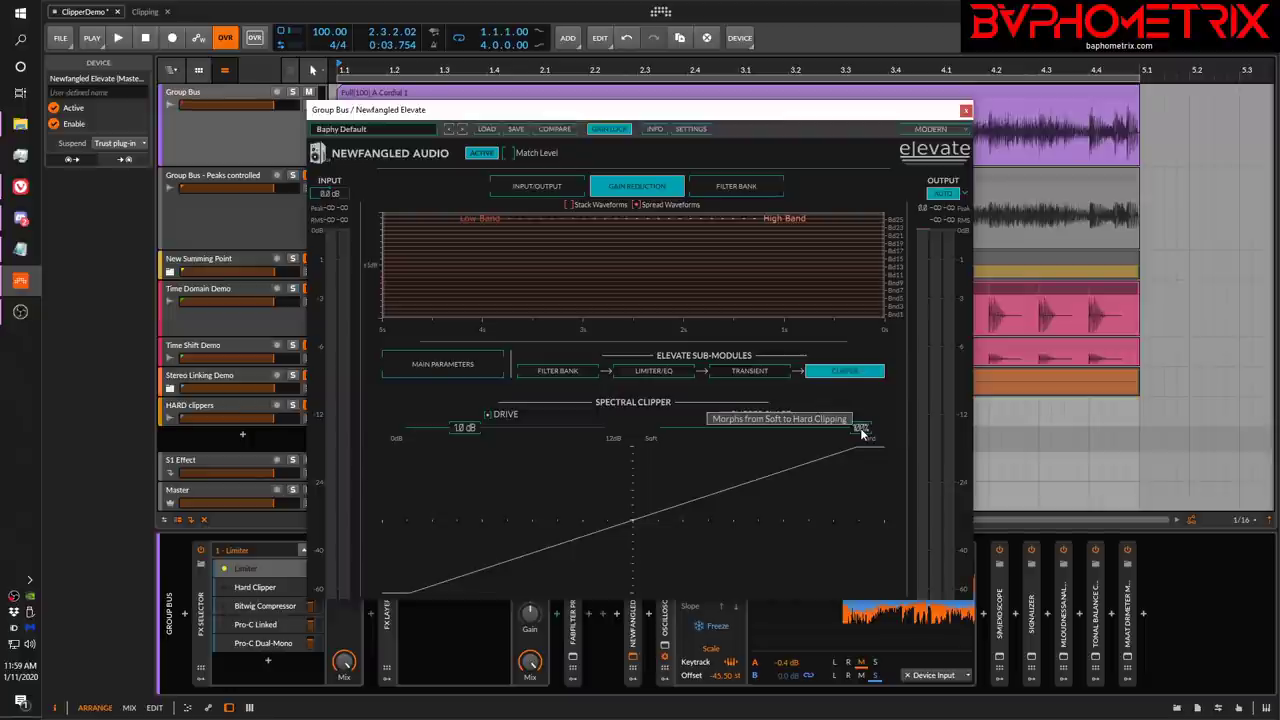
{"action": "left_click_drag", "start_coordinate": [862, 433], "coordinate": [734, 432]}
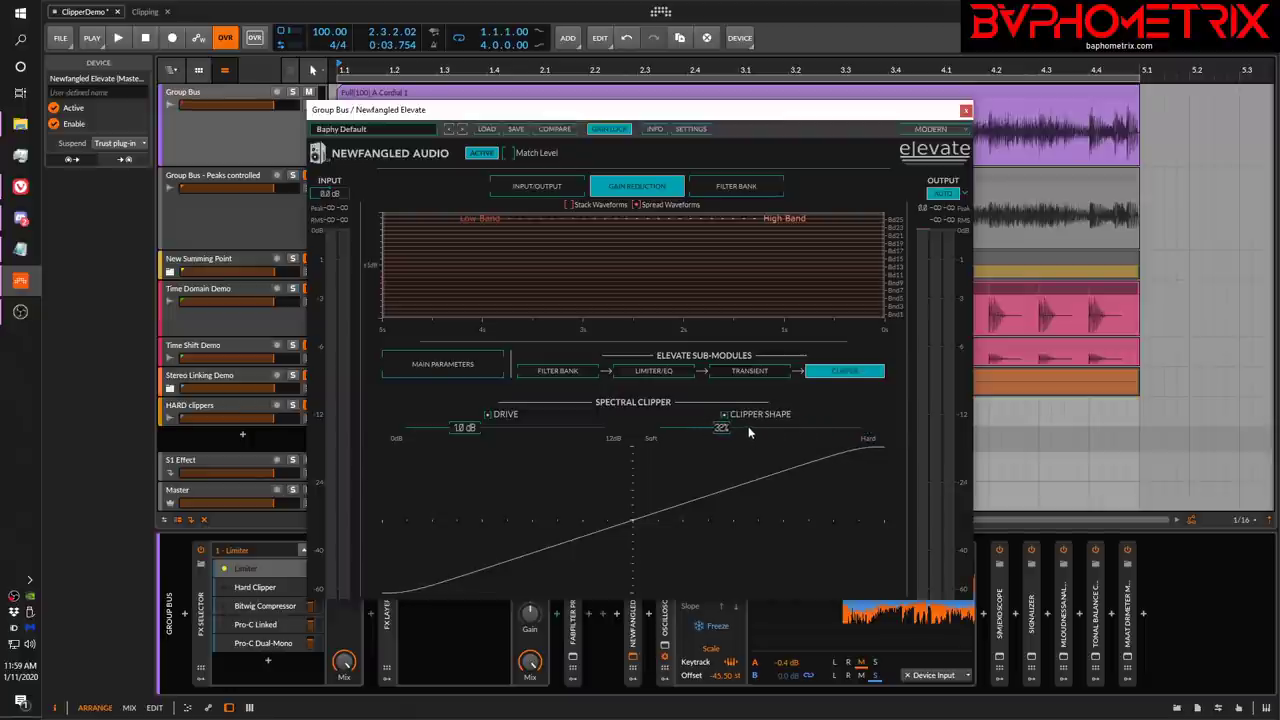
Raise Elevate's Clipper Shape to 100%, close its window, and delete Elevate from the Group Bus chain.
{"action": "left_click_drag", "start_coordinate": [746, 430], "coordinate": [876, 430]}
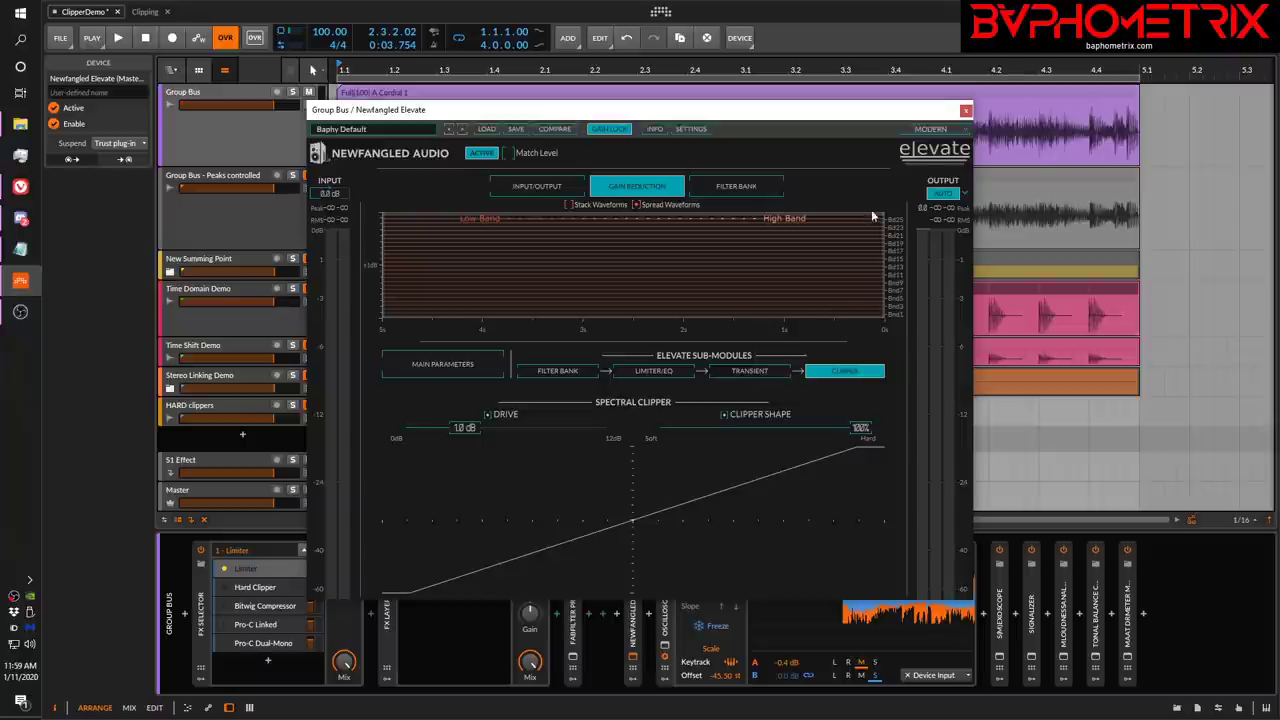
{"action": "left_click", "coordinate": [965, 111]}
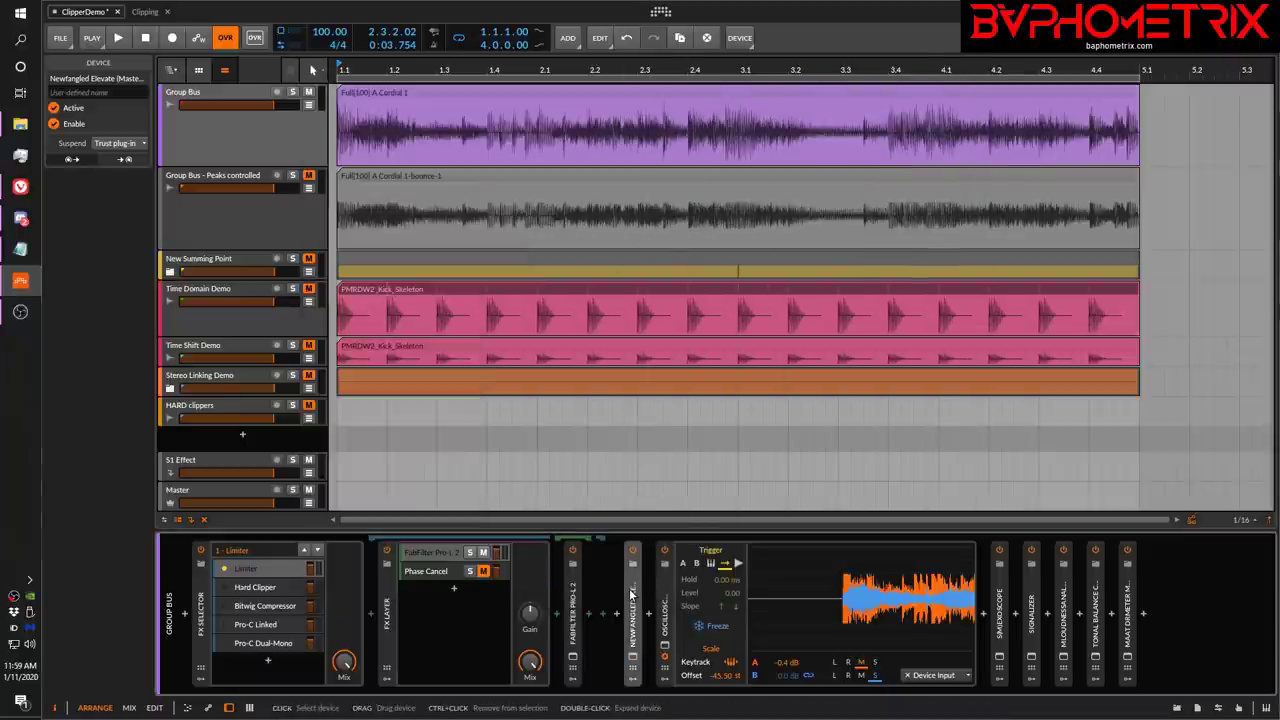
{"action": "key", "text": "Delete"}
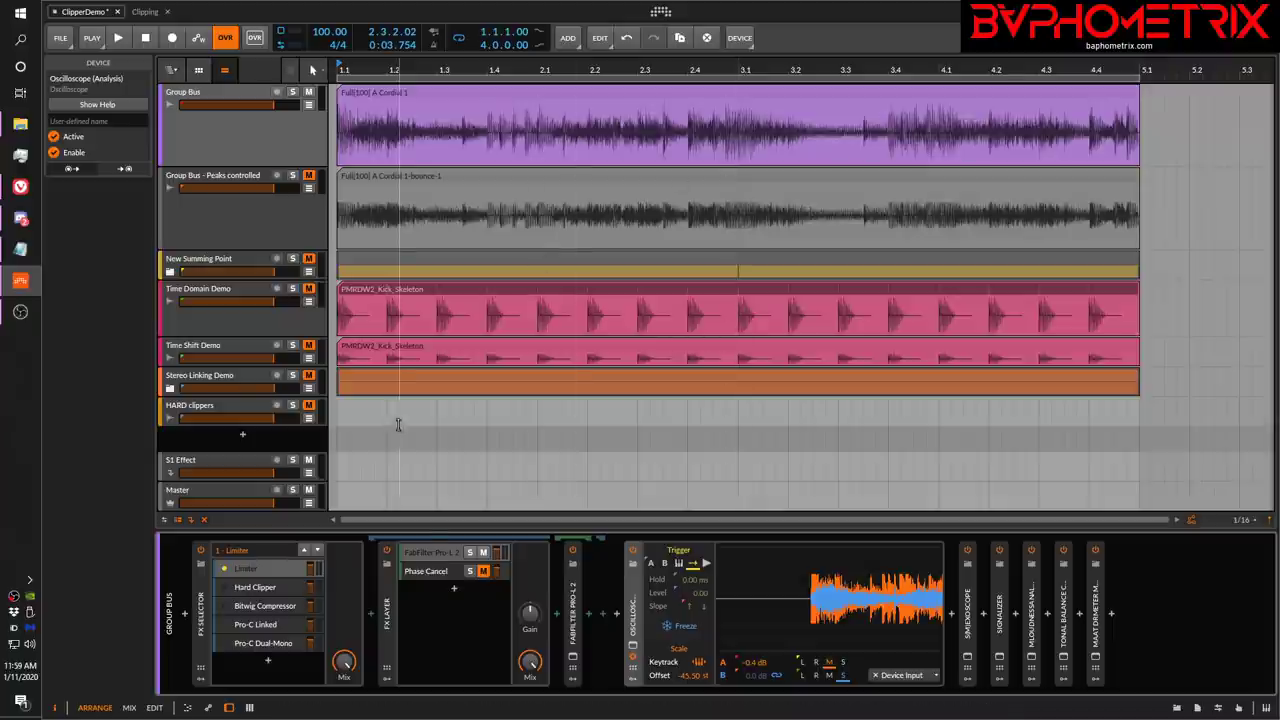
Open Pro-L 2 in the Limiter layer, examine its gain reduction over two playback passes and its Output Level, and close it.
{"action": "left_click", "coordinate": [447, 558]}
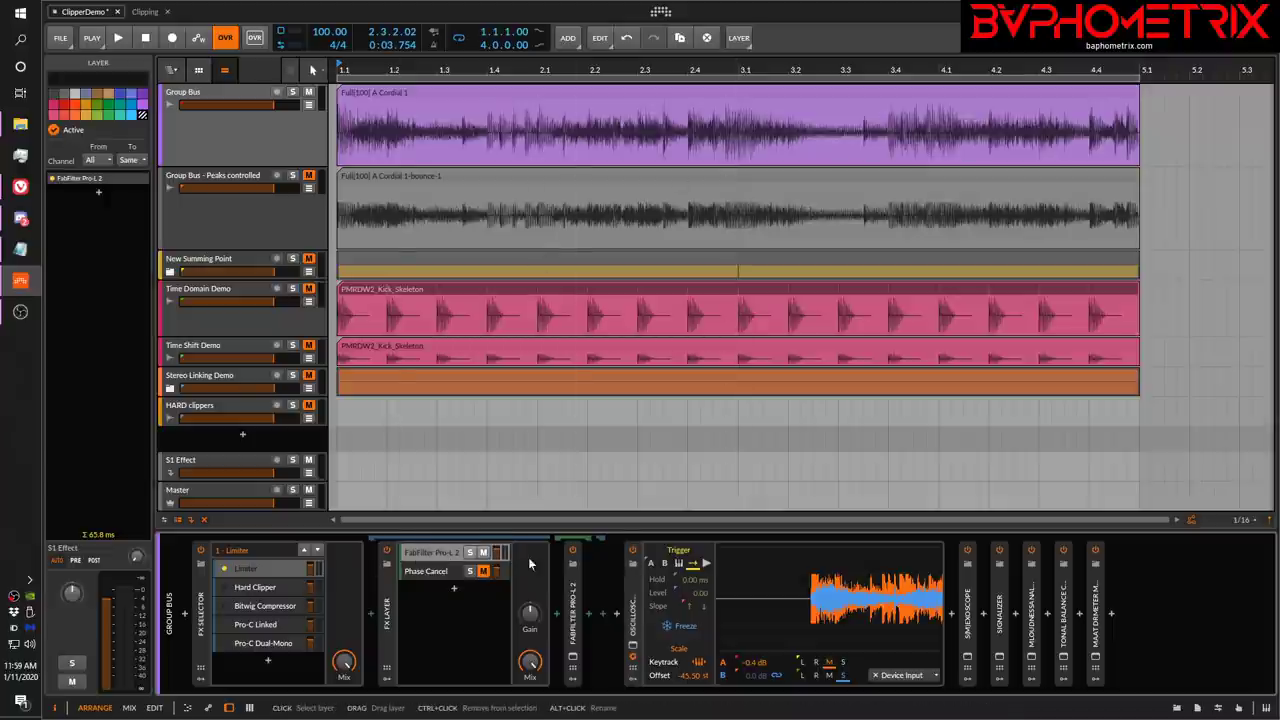
{"action": "left_click", "coordinate": [573, 662]}
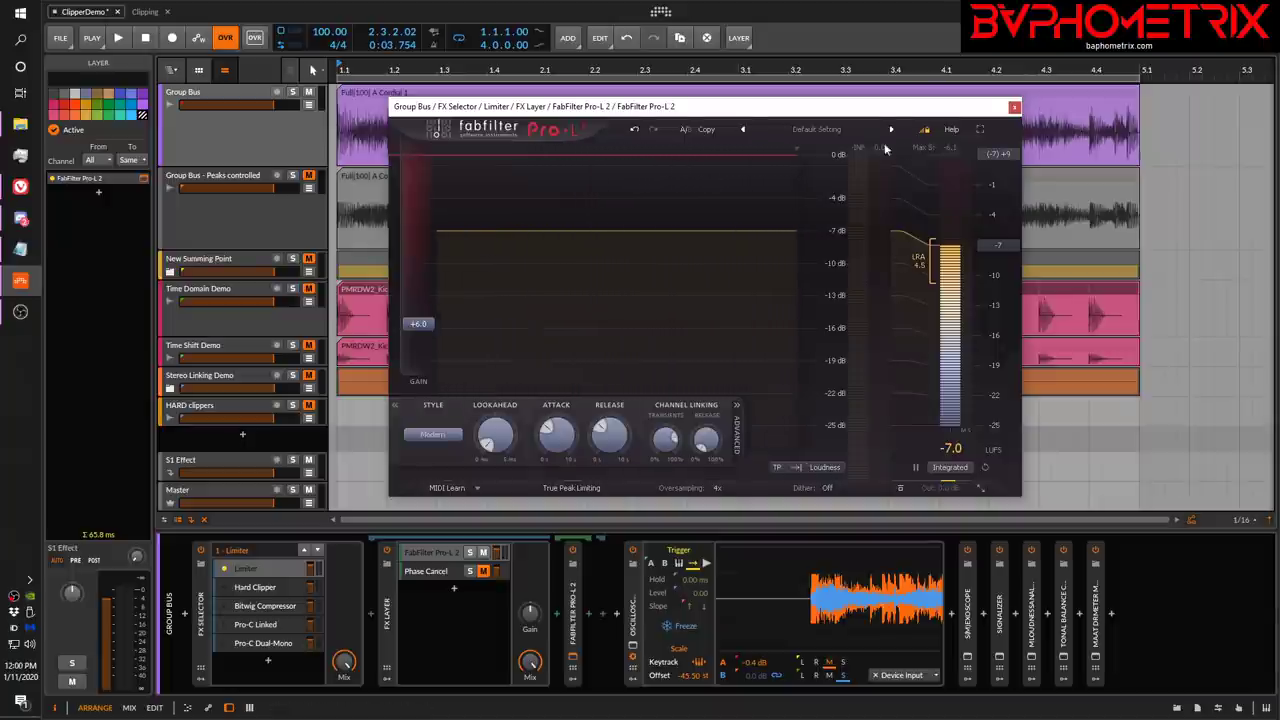
{"action": "key", "text": "space"}
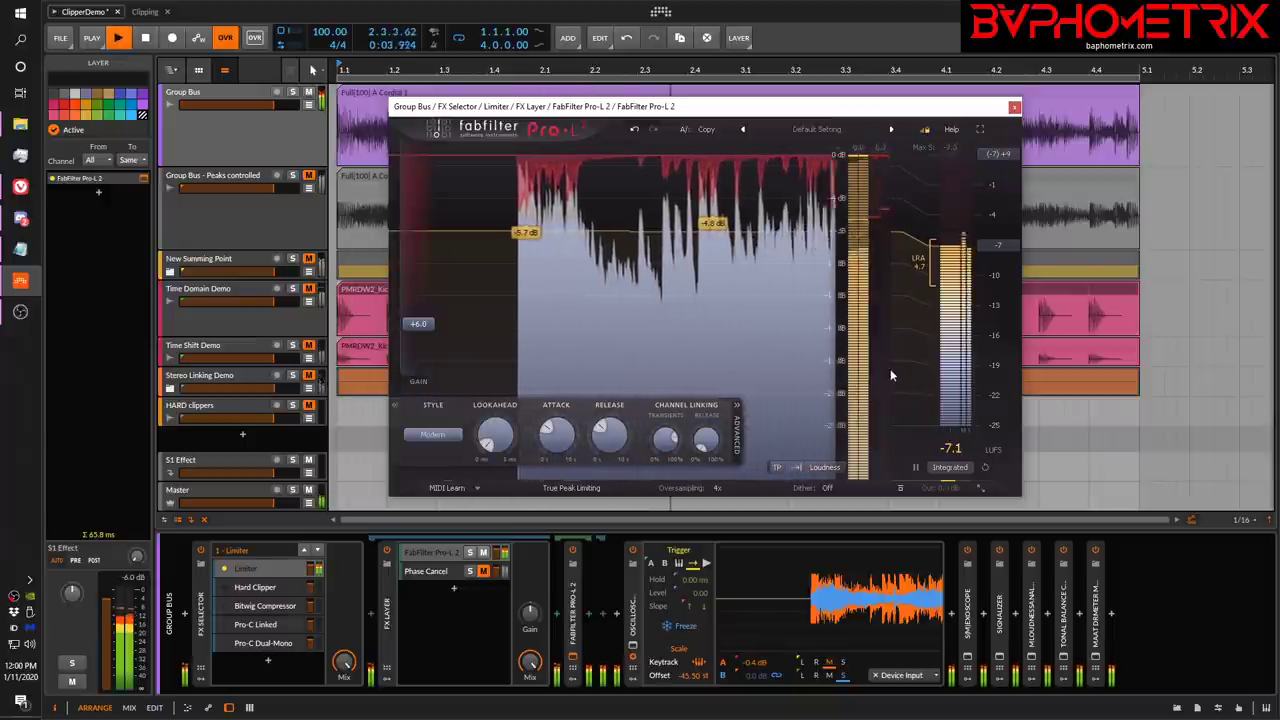
{"action": "key", "text": "space"}
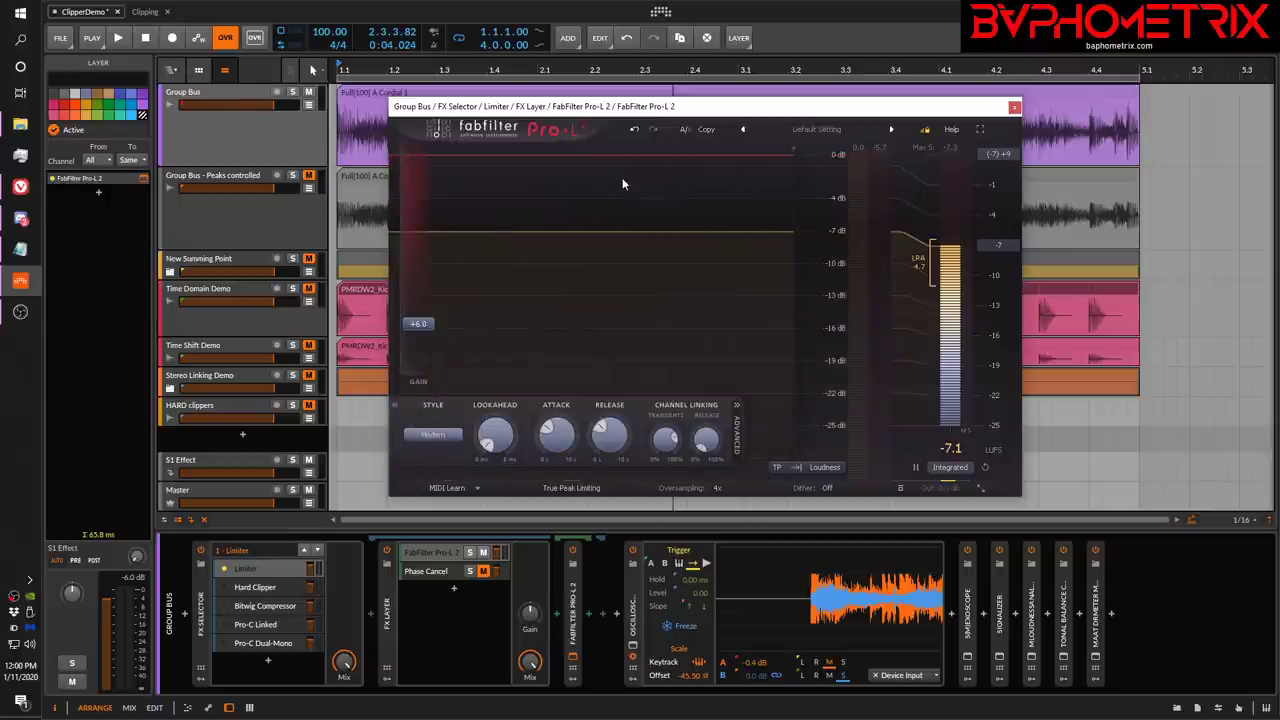
{"action": "key", "text": "space"}
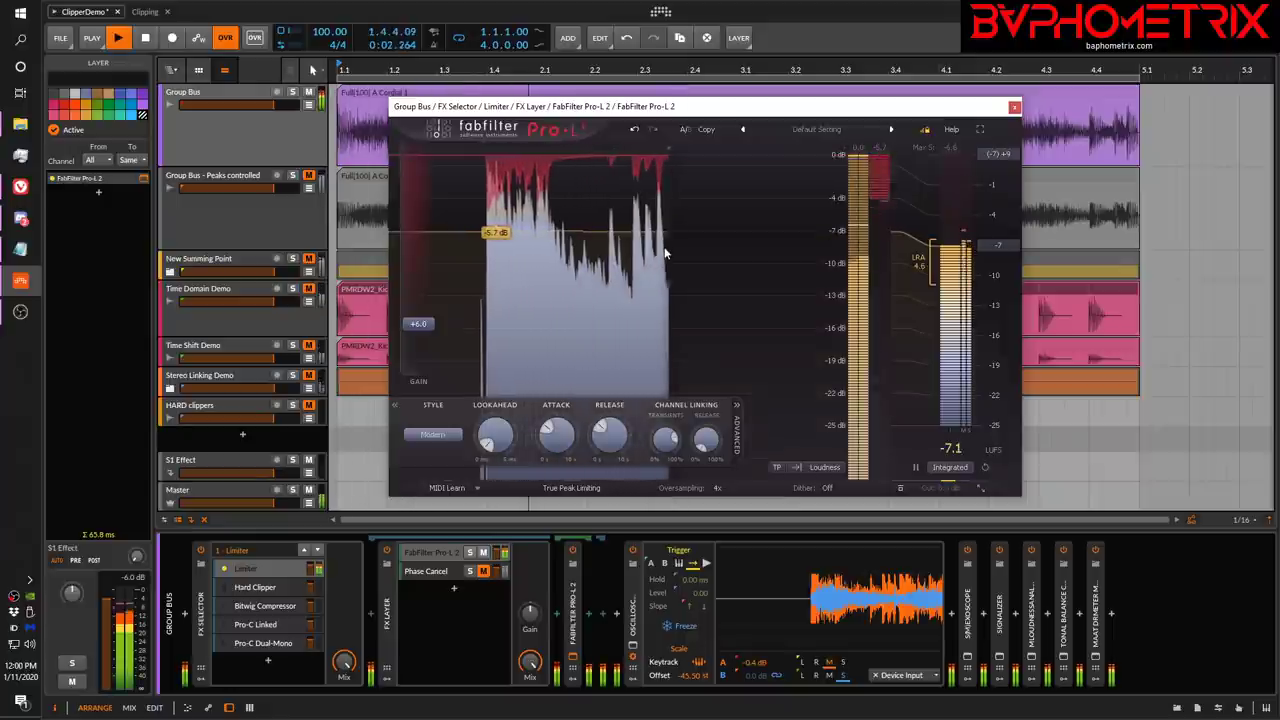
{"action": "key", "text": "space"}
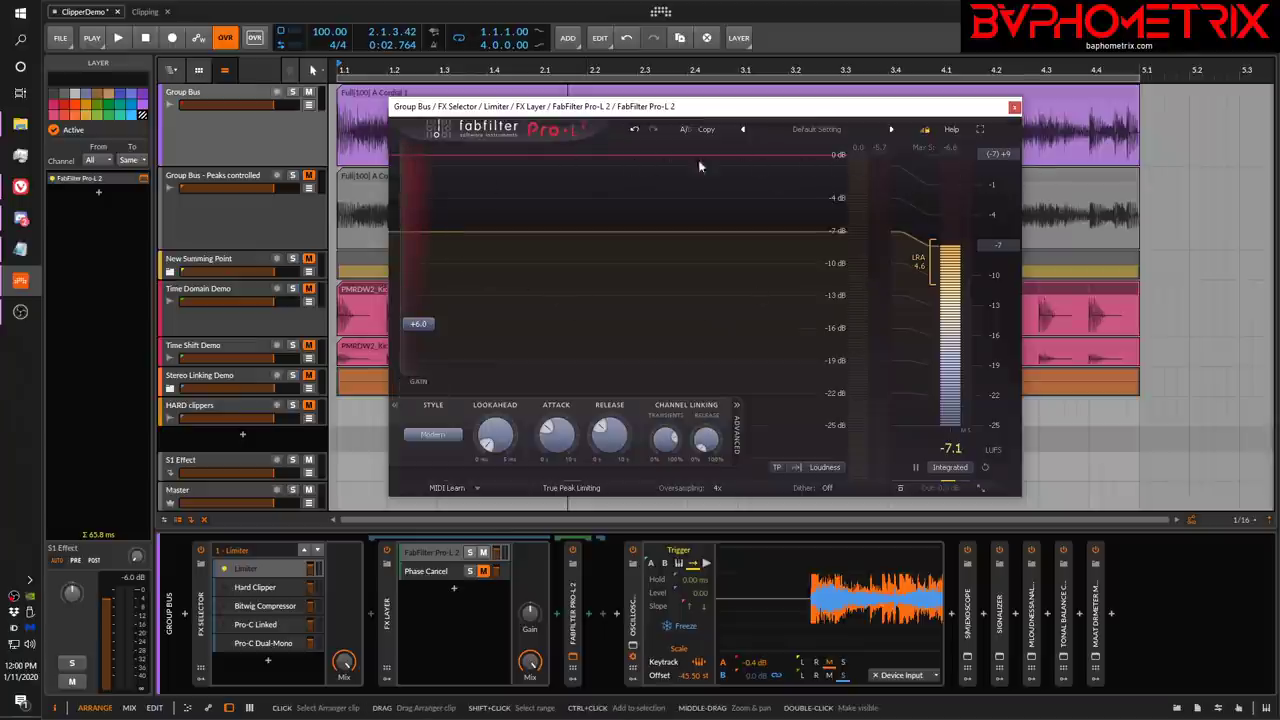
{"action": "mouse_move", "coordinate": [953, 493]}
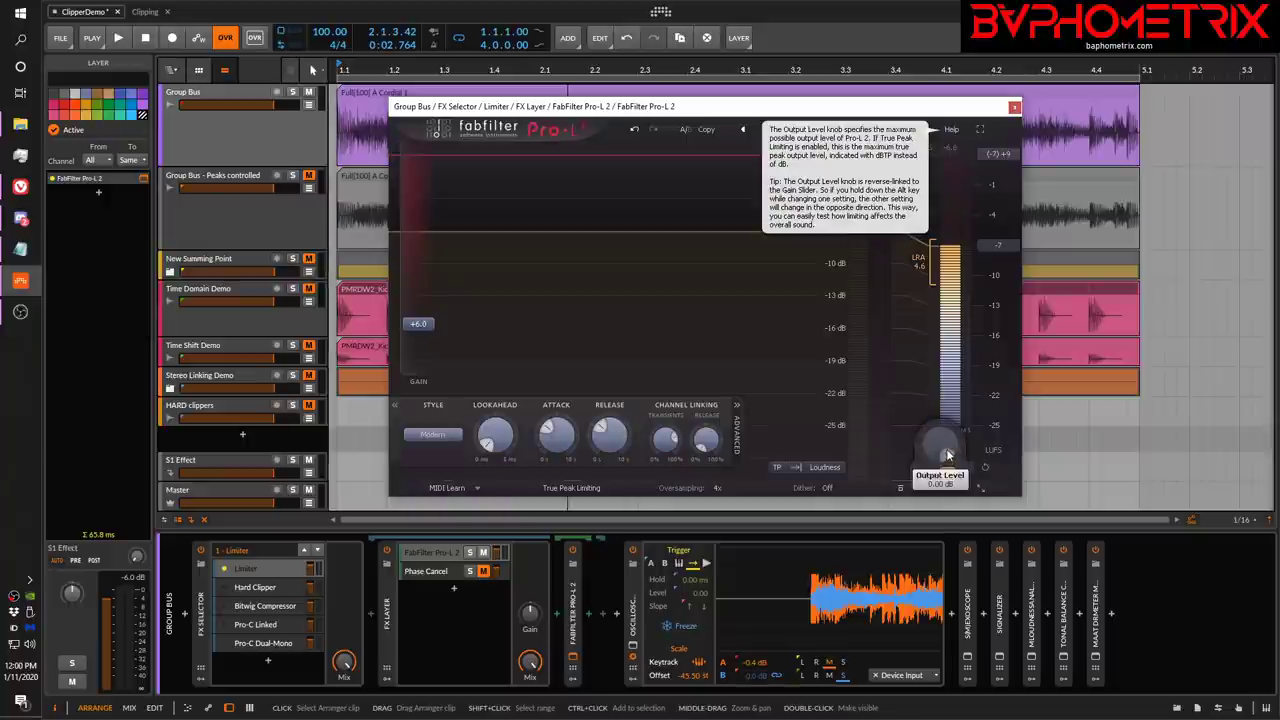
{"action": "left_click", "coordinate": [1015, 108]}
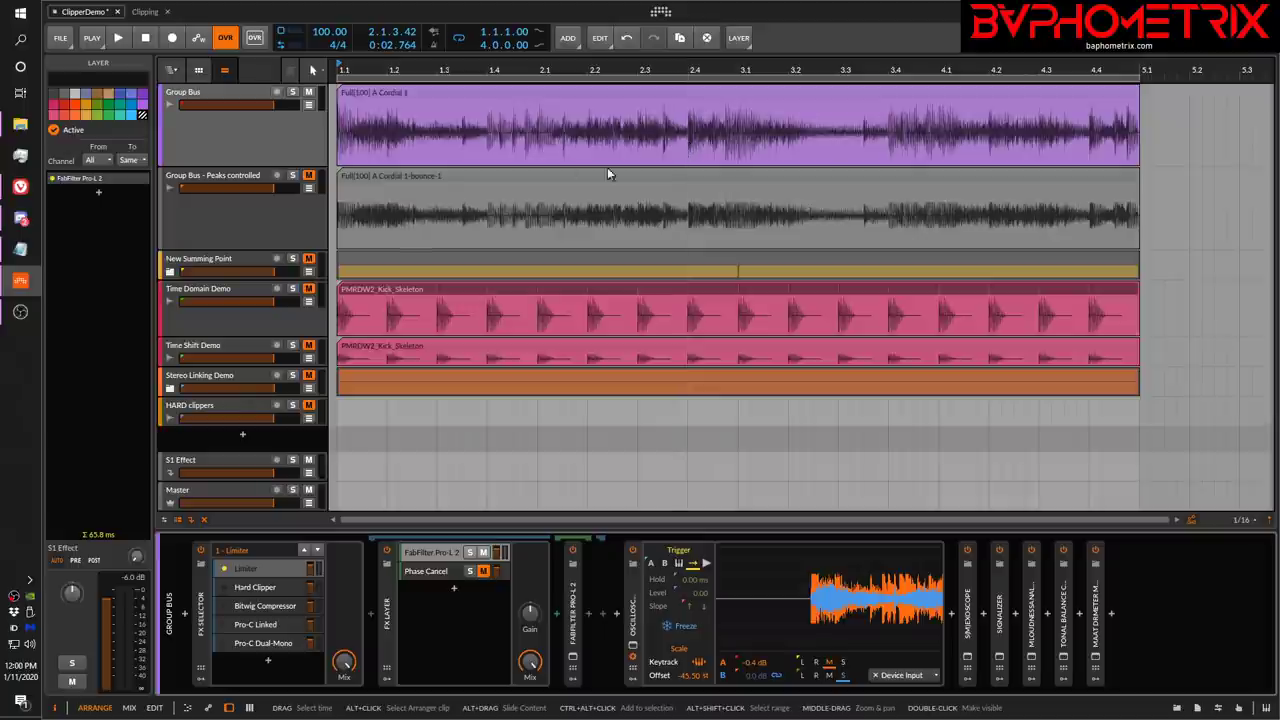
Open Newfangled Saturate from the FX Selector's Hard Clipper layer and move its window clear of the arrangement's later bars.
{"action": "left_click", "coordinate": [251, 590]}
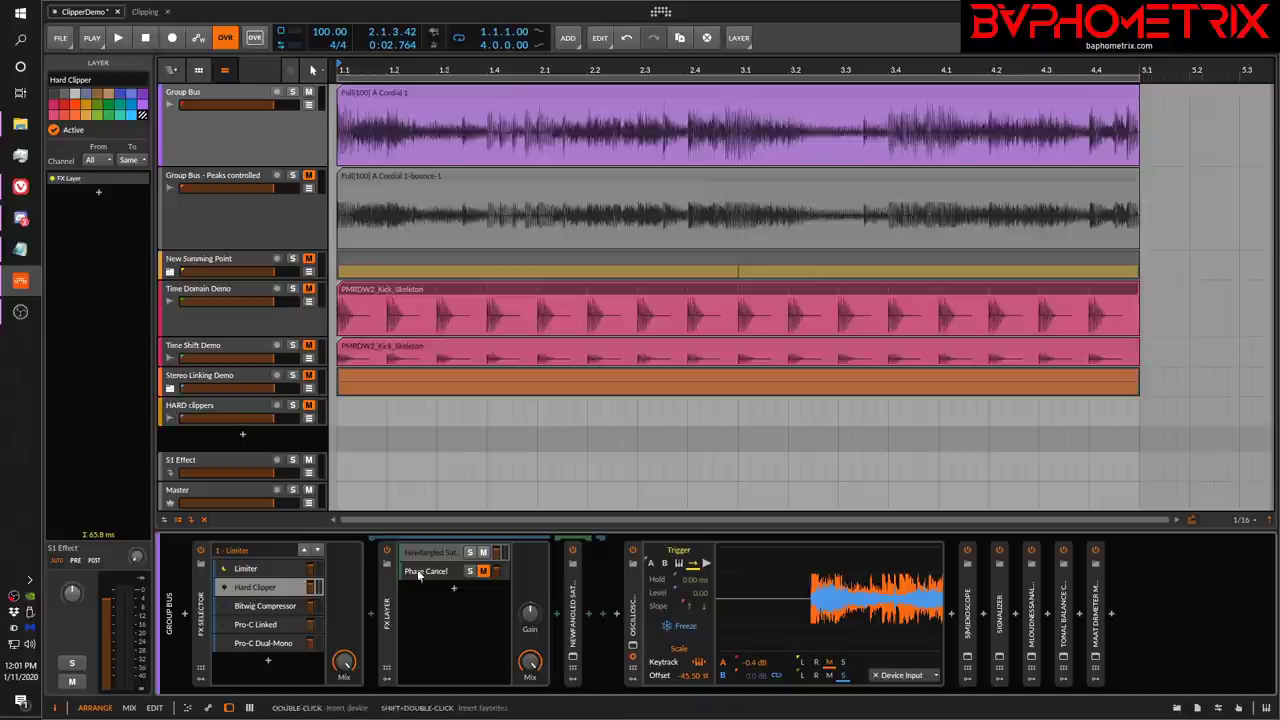
{"action": "left_click", "coordinate": [433, 553]}
{"action": "left_click", "coordinate": [572, 657]}
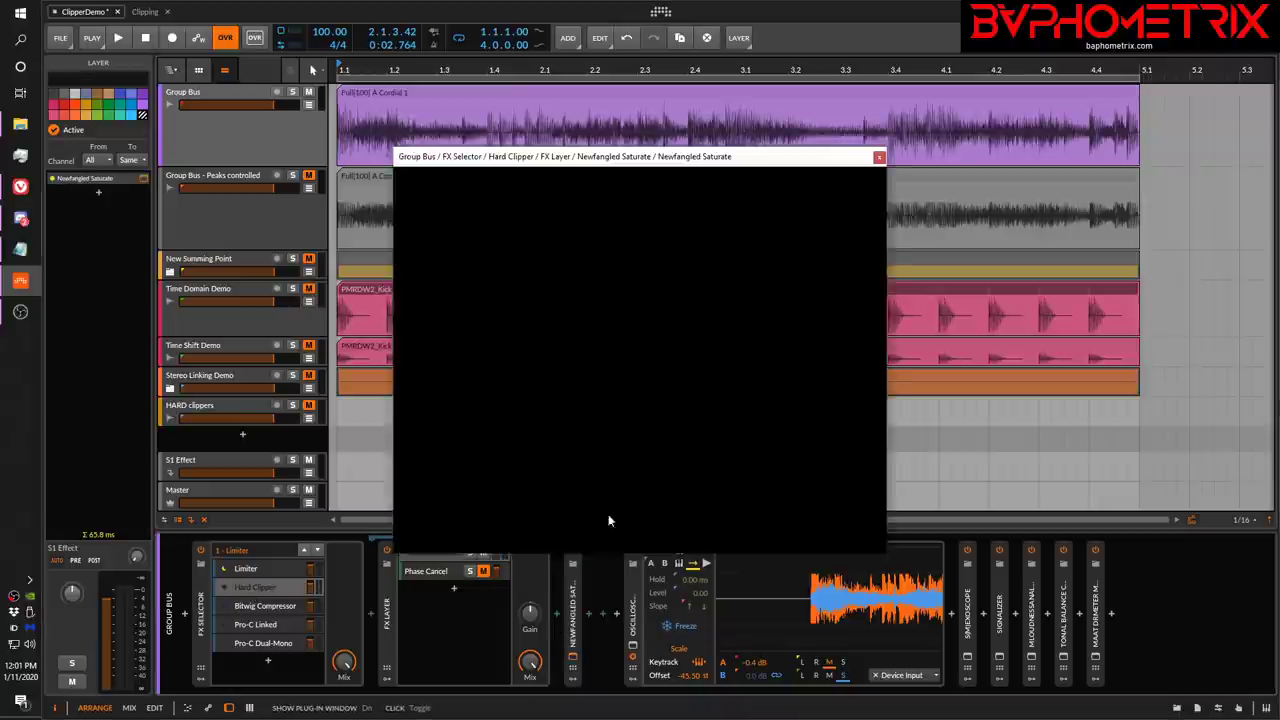
{"action": "left_click_drag", "start_coordinate": [707, 157], "coordinate": [494, 148]}
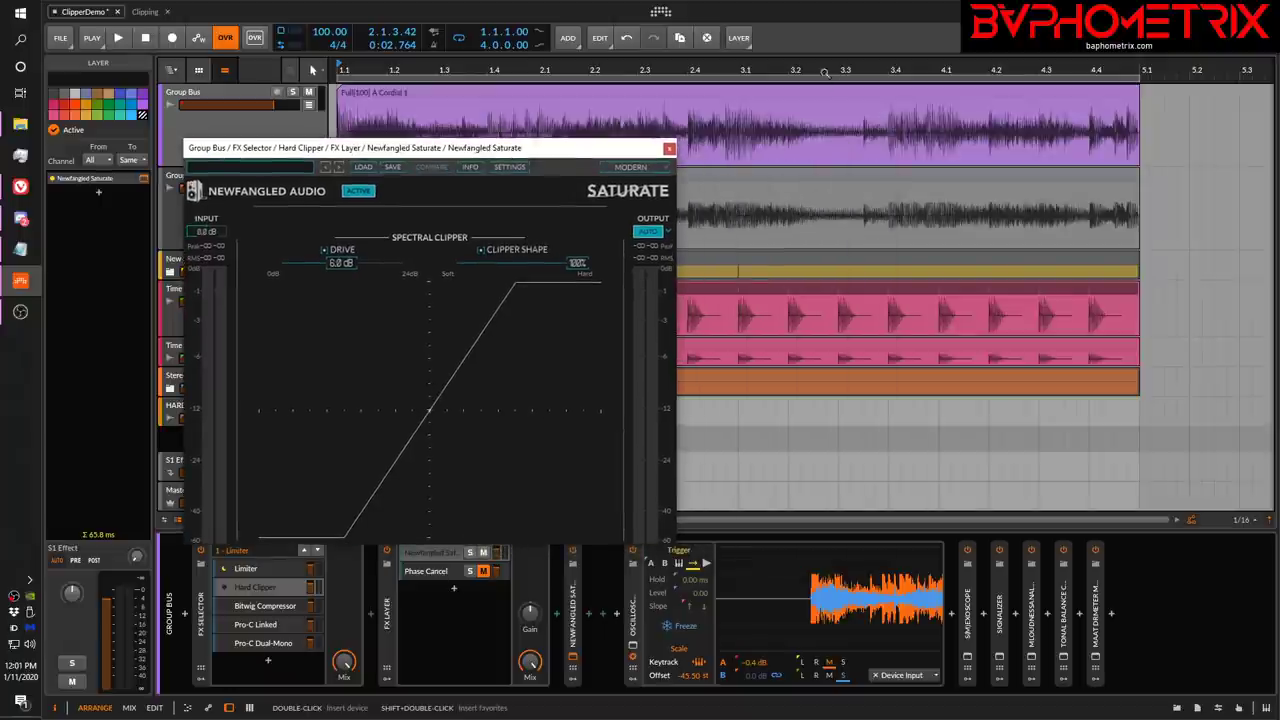
Make Hard Clipper the active FX Selector layer, watch Saturate's transfer curve during playback, and close its window.
{"action": "key", "text": "space"}
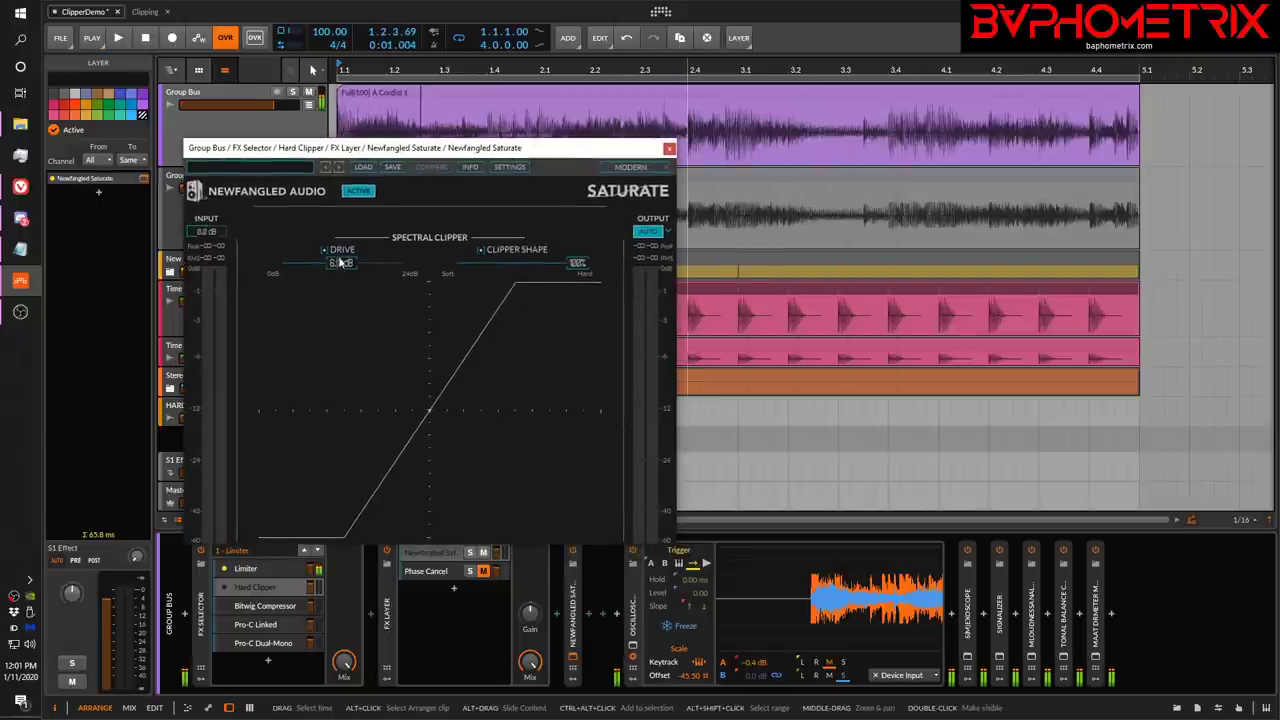
{"action": "left_click", "coordinate": [233, 590]}
{"action": "key", "text": "space"}
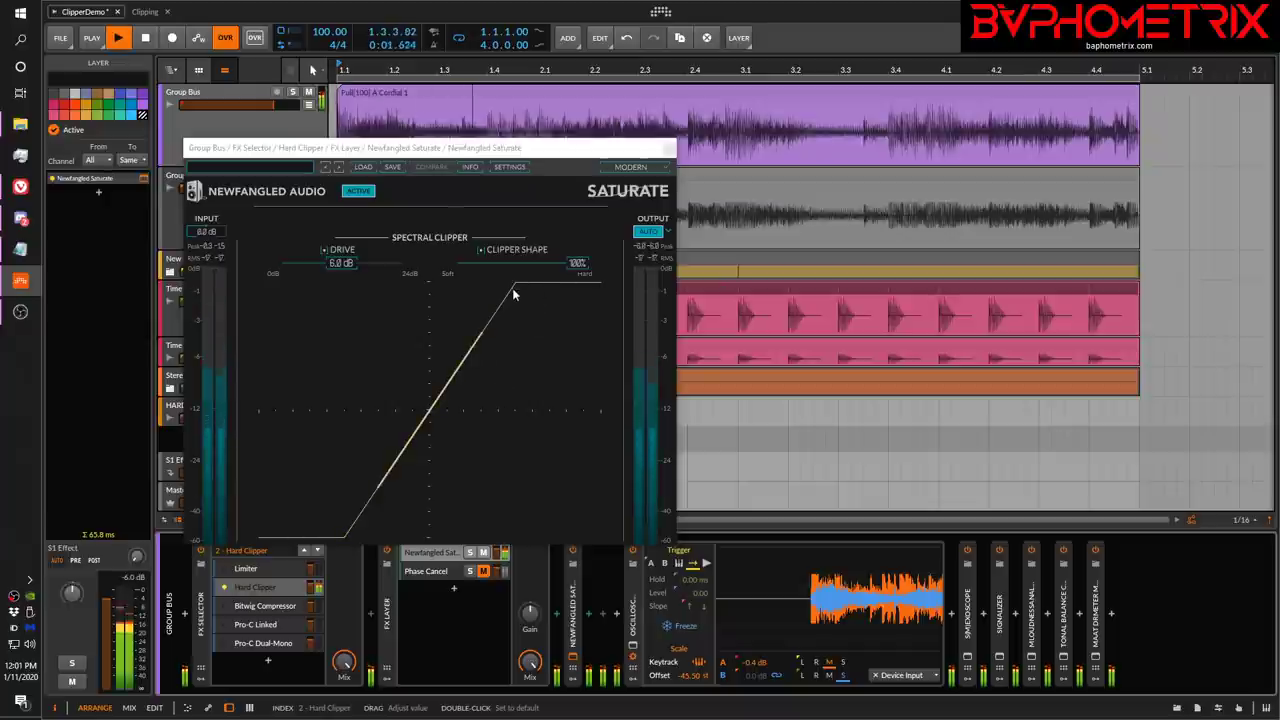
{"action": "key", "text": "space"}
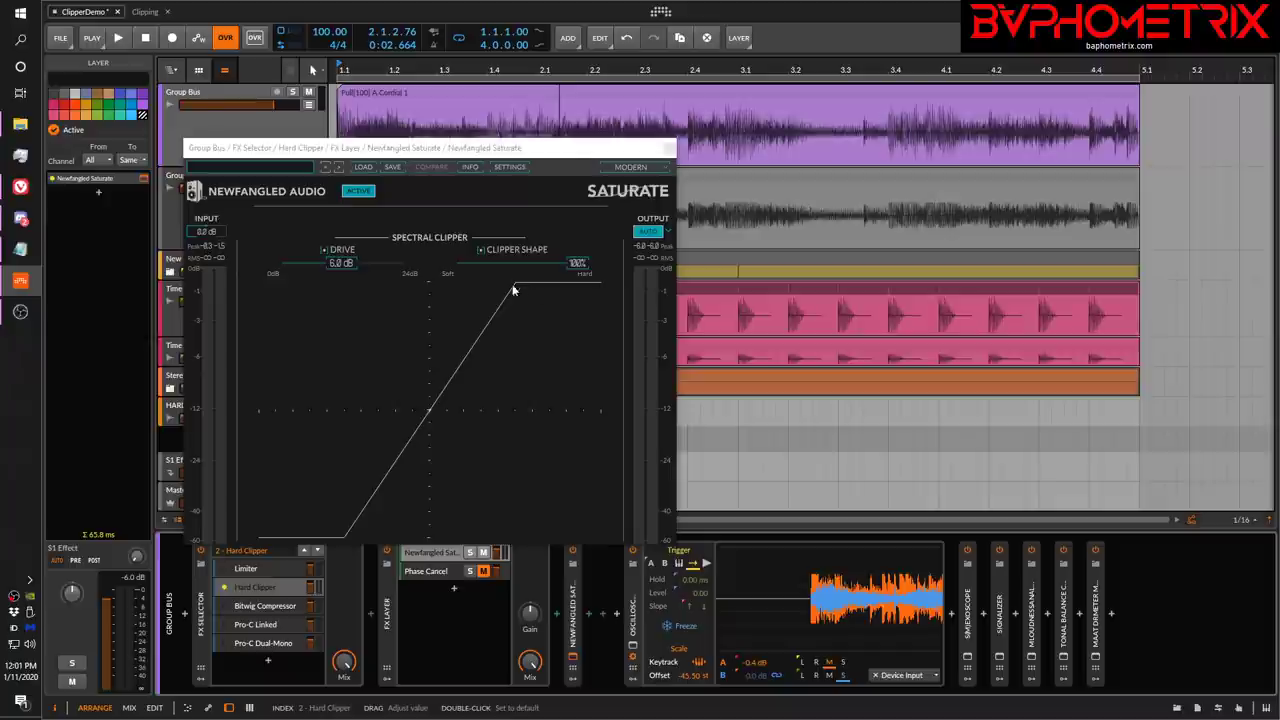
{"action": "left_click", "coordinate": [671, 149]}
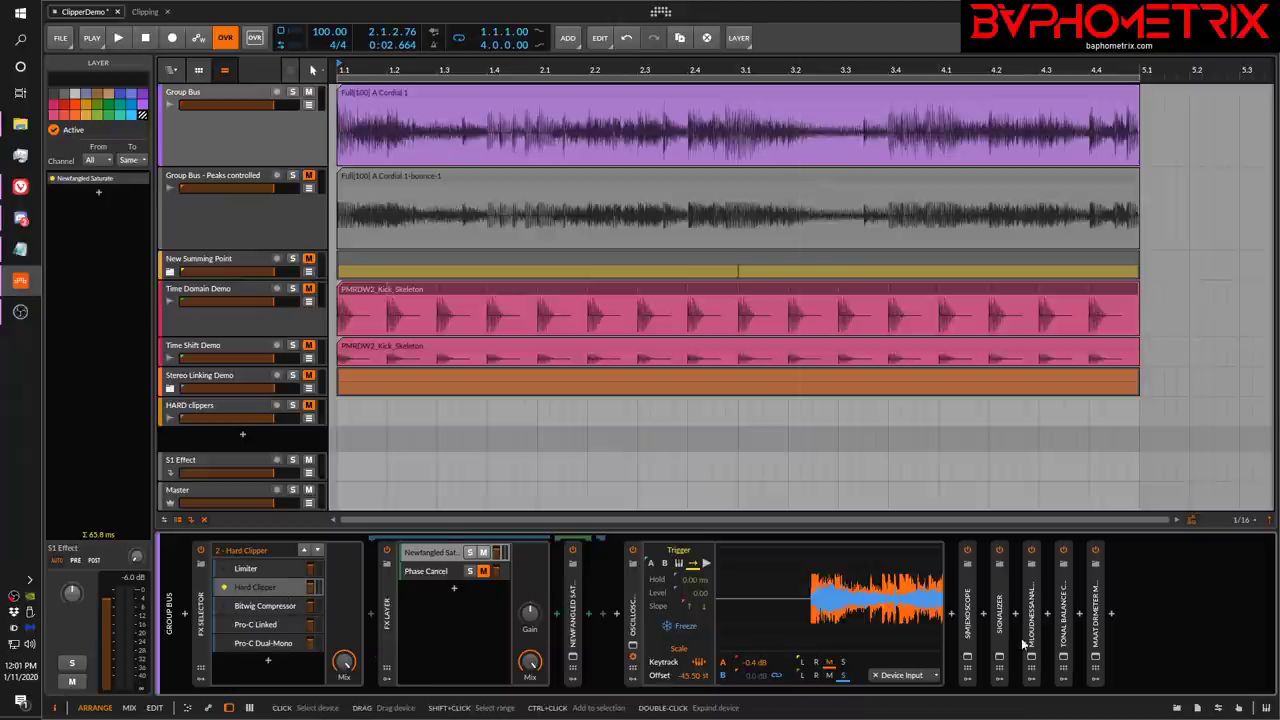
Open Signalizer on the Group Bus and reveal its oscilloscope settings.
{"action": "left_click", "coordinate": [1001, 660]}
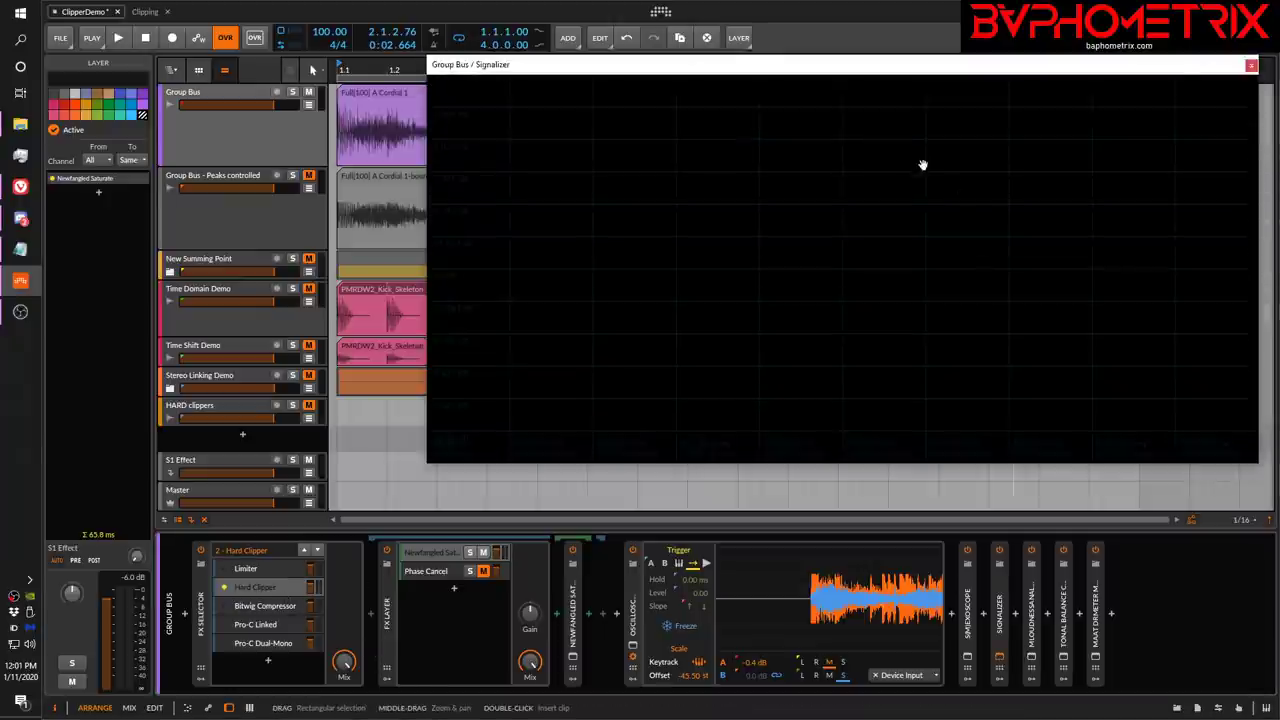
{"action": "key", "text": "space"}
{"action": "key", "text": "space"}
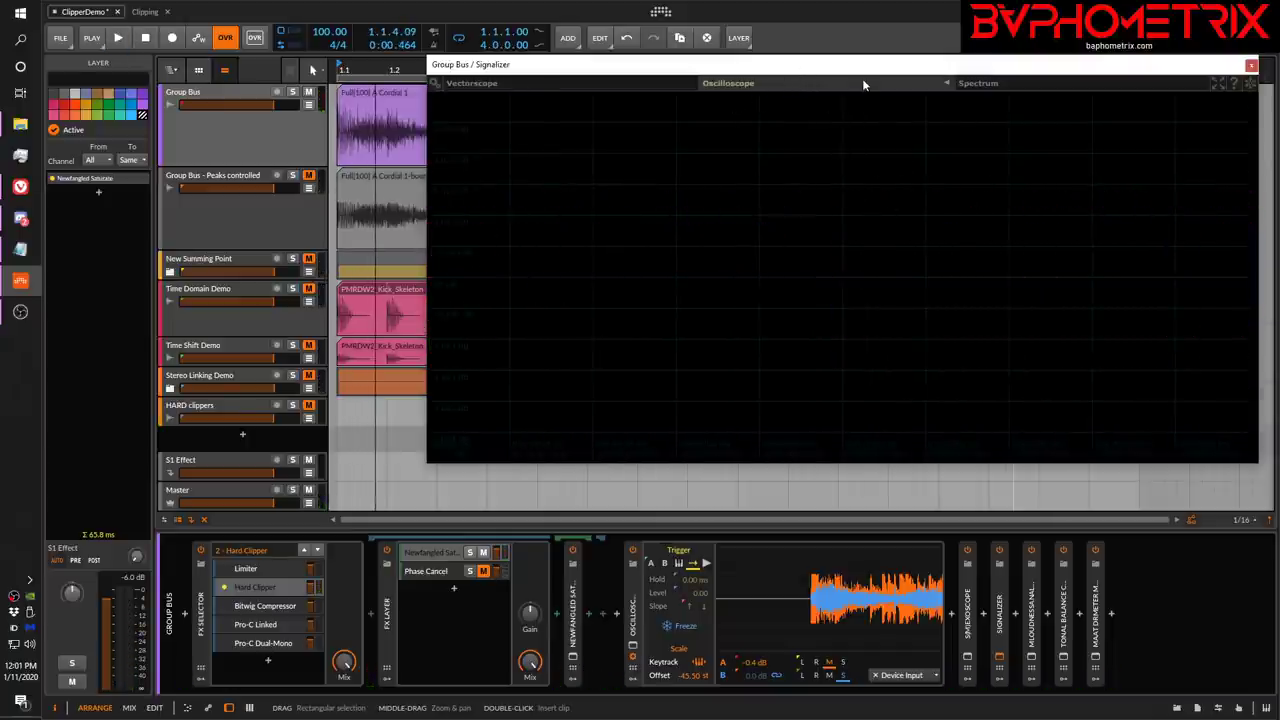
{"action": "left_click", "coordinate": [946, 82]}
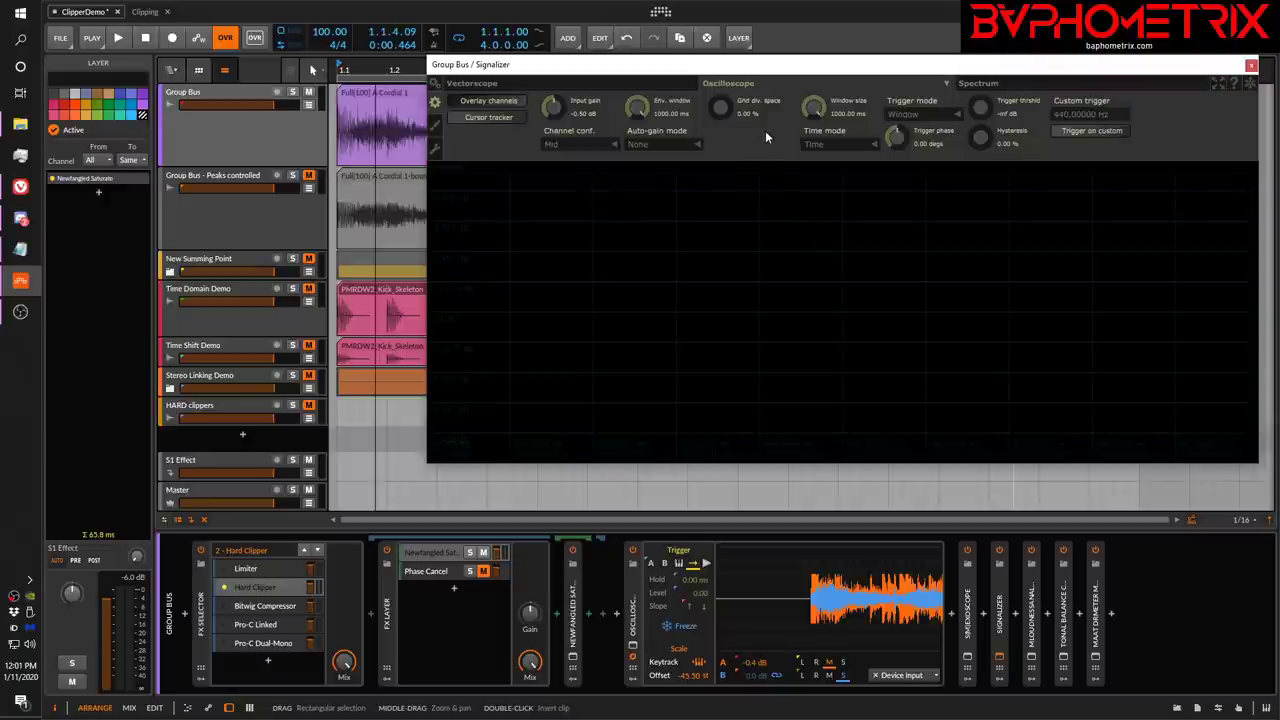
Shorten Signalizer's oscilloscope window size to 127.32 ms during playback and stop on a hard-clipped passage.
{"action": "key", "text": "space"}
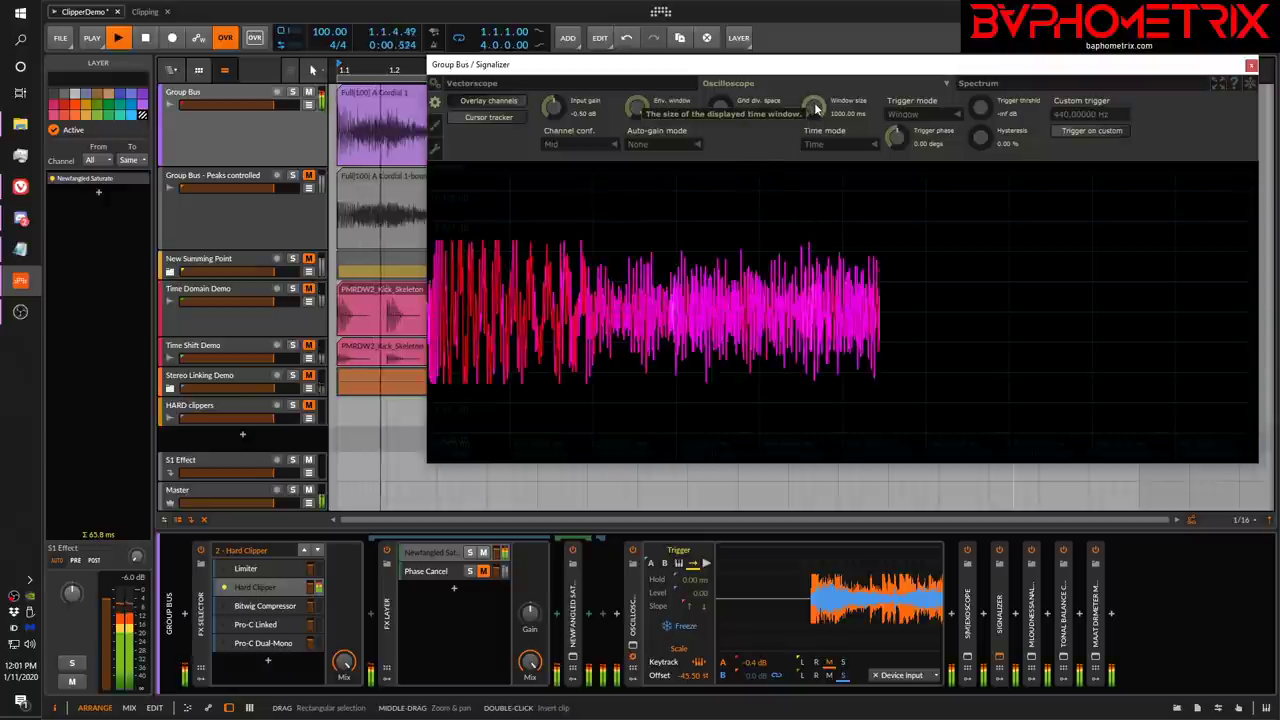
{"action": "left_click_drag", "start_coordinate": [814, 111], "coordinate": [810, 165]}
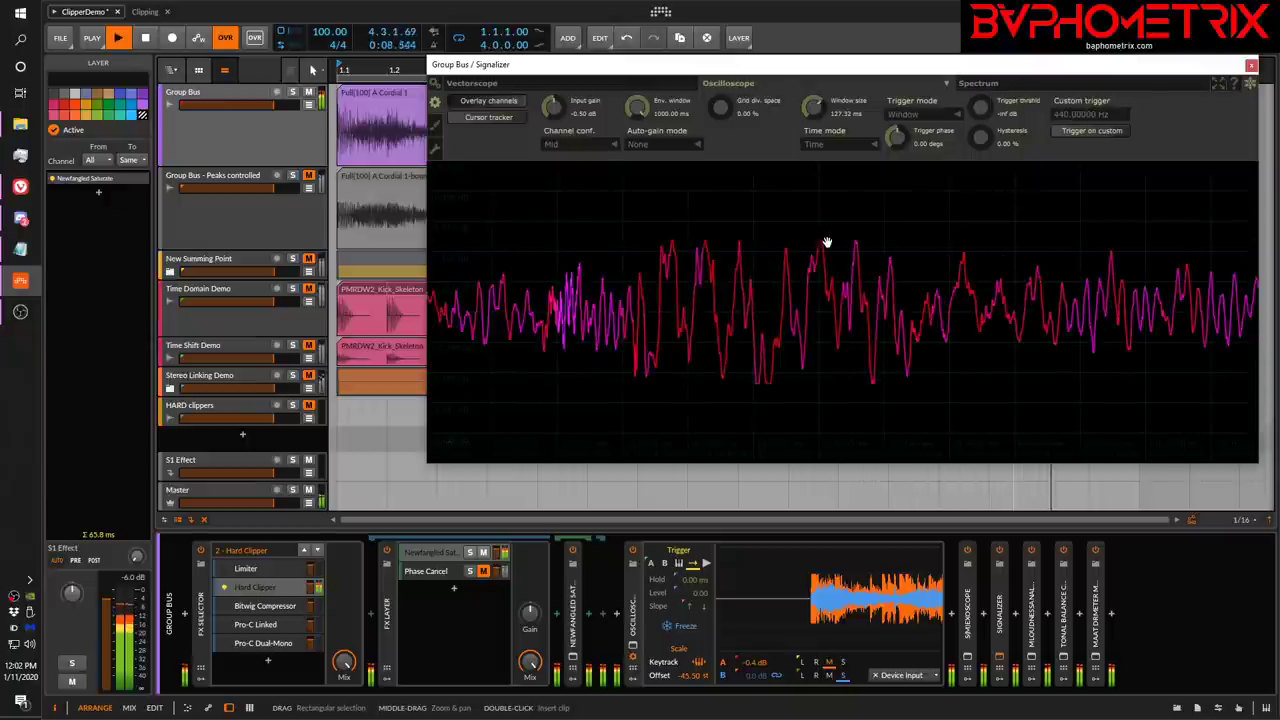
{"action": "key", "text": "space"}
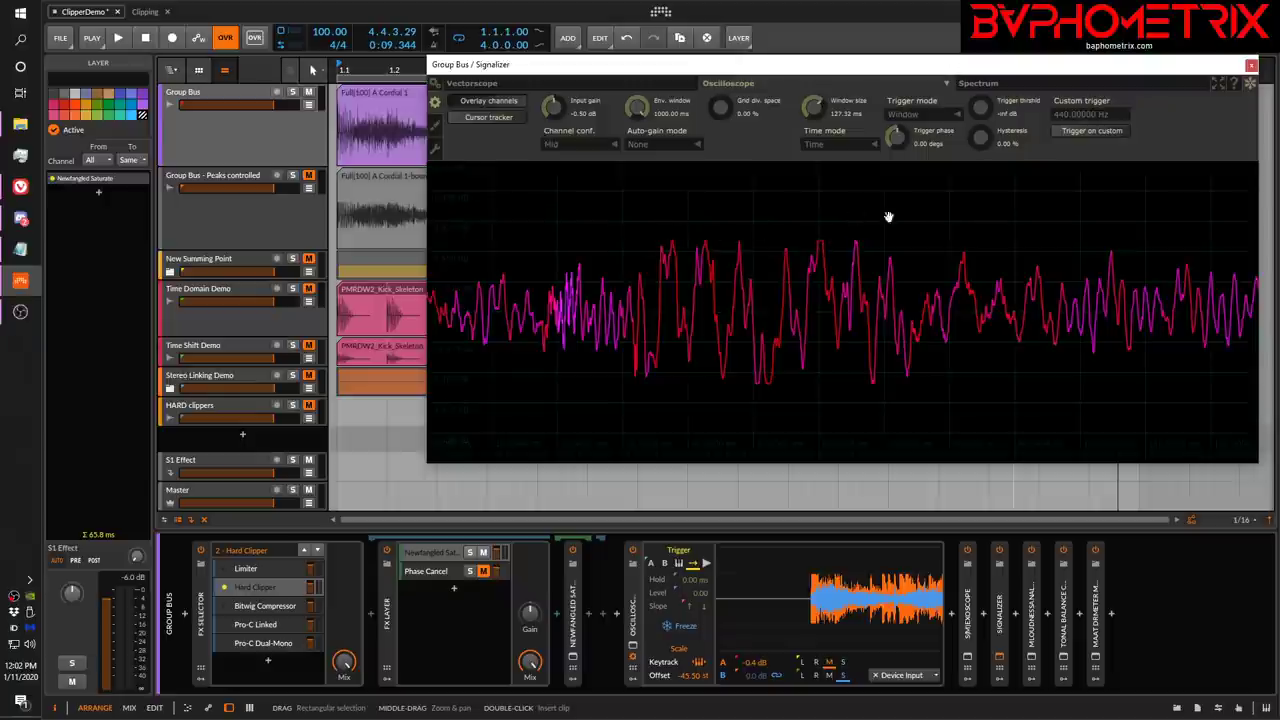
Examine the flattened peaks in Signalizer with the cursor tracker, replaying the song to capture other hard-clipped passages.
{"action": "left_click", "coordinate": [519, 117]}
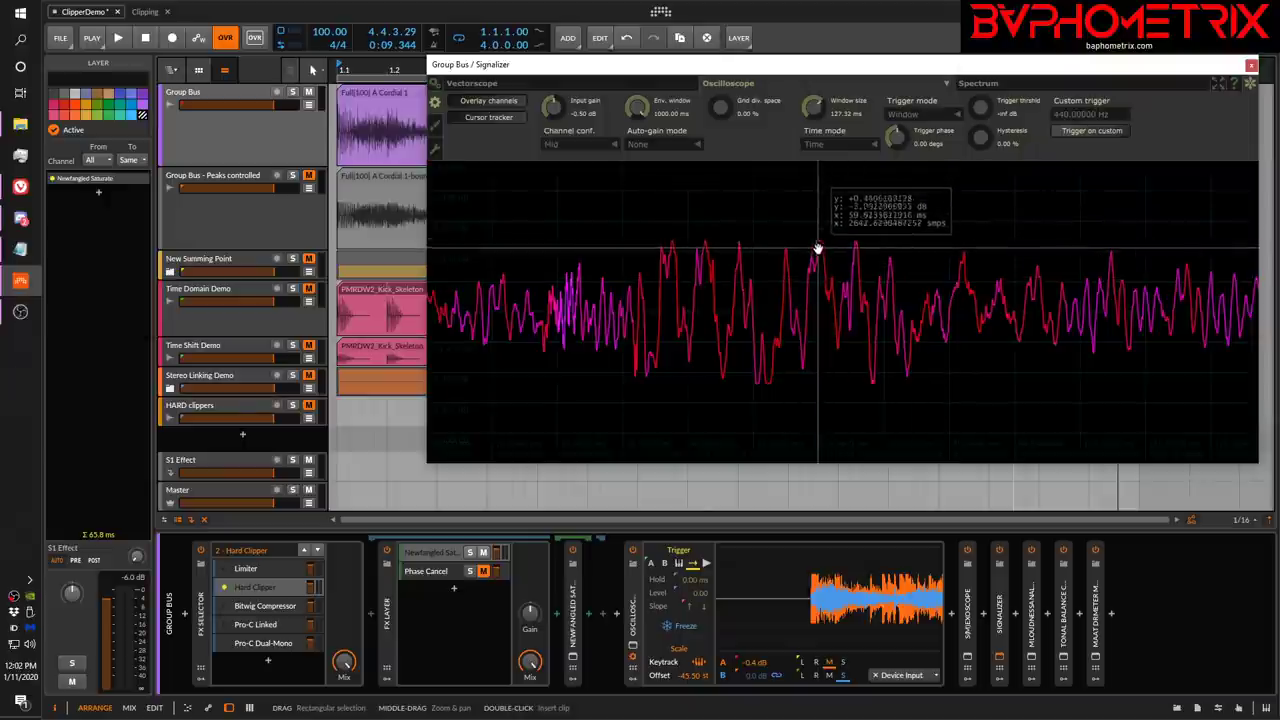
{"action": "left_click", "coordinate": [462, 118]}
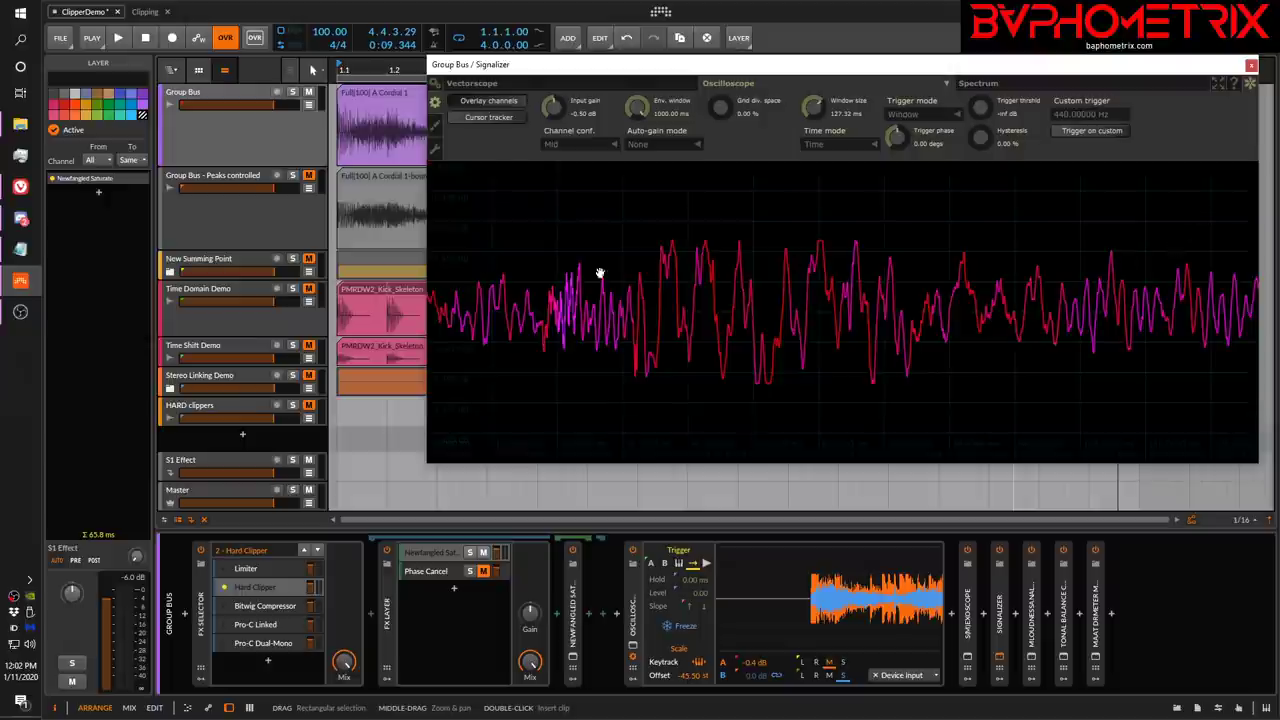
{"action": "key", "text": "space"}
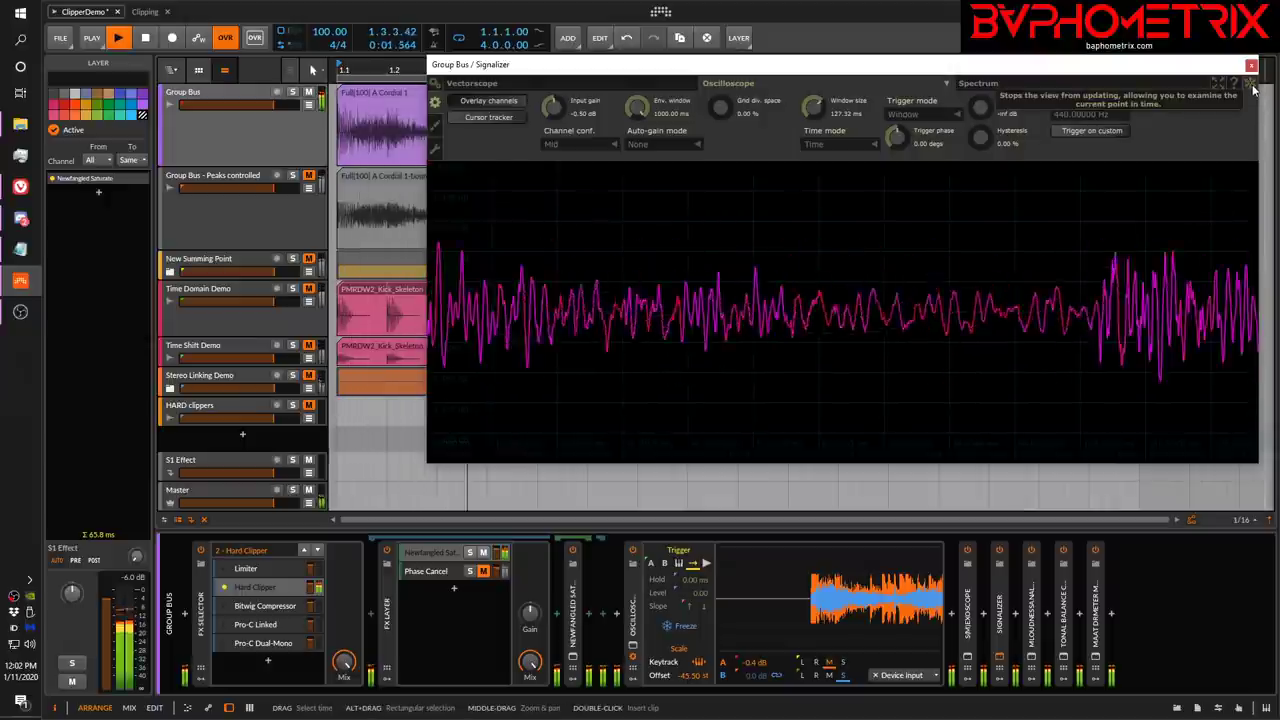
{"action": "key", "text": "space"}
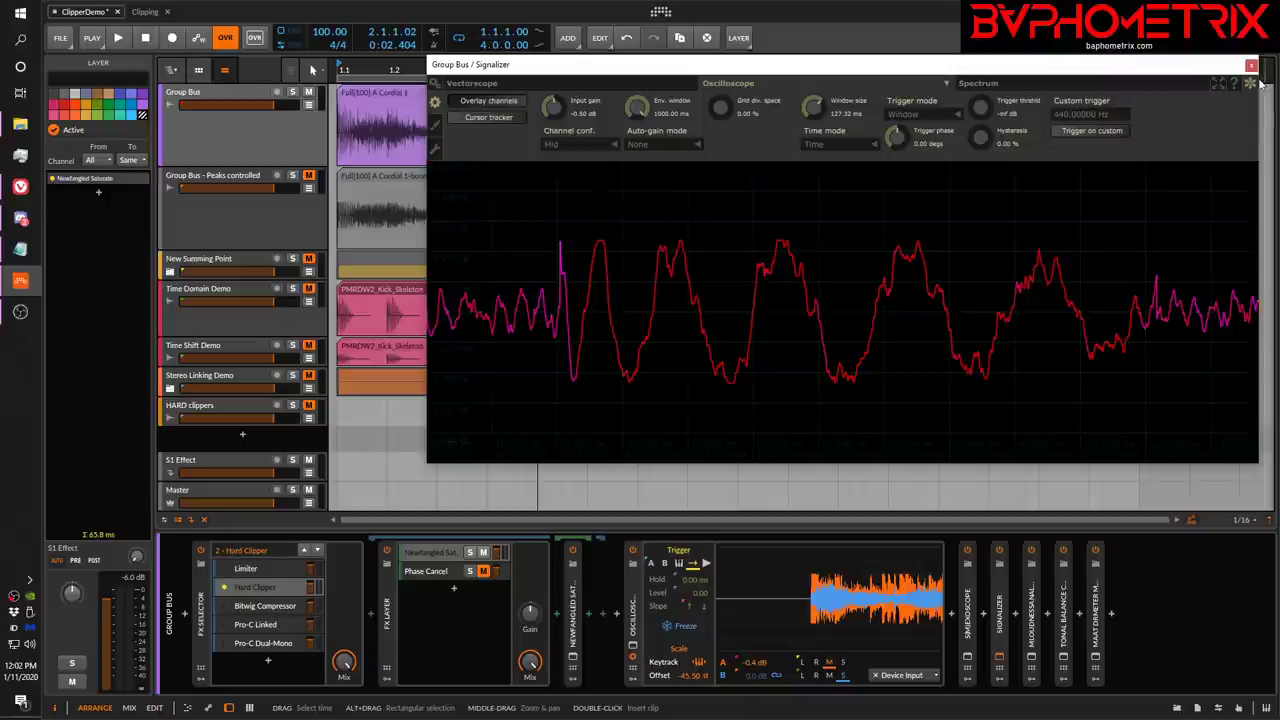
{"action": "key", "text": "space"}
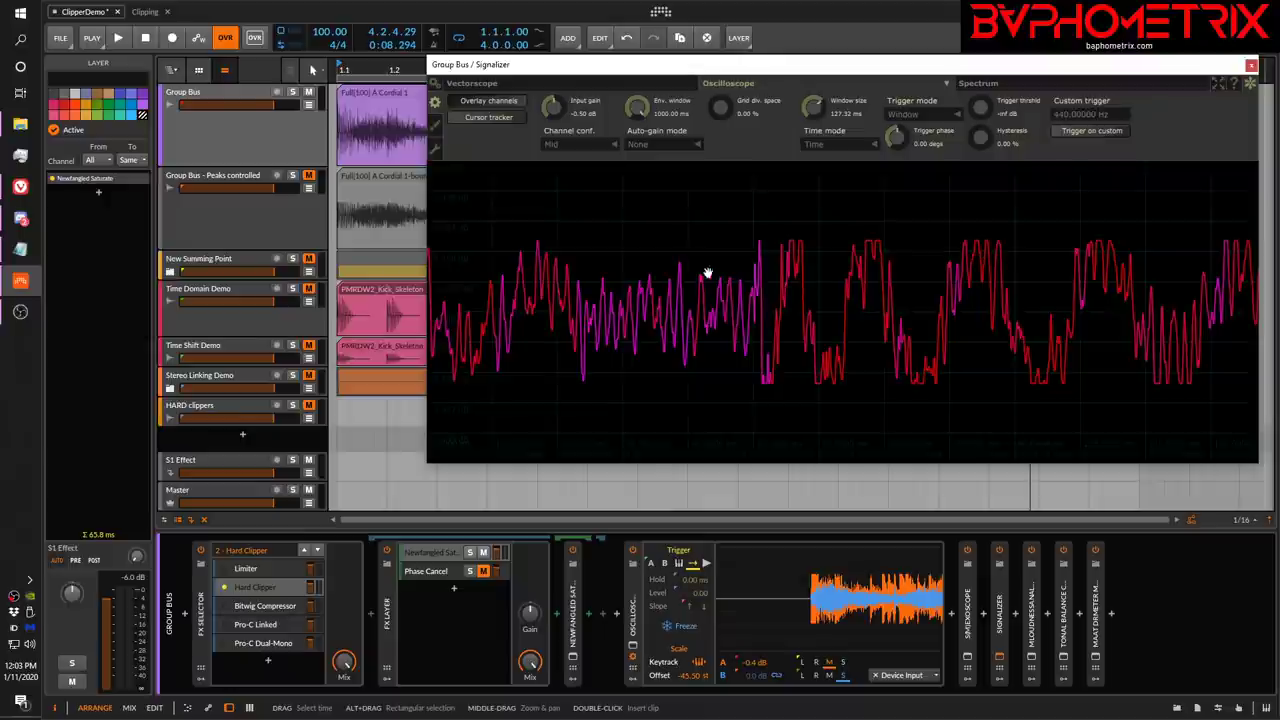
{"action": "left_click", "coordinate": [487, 116]}
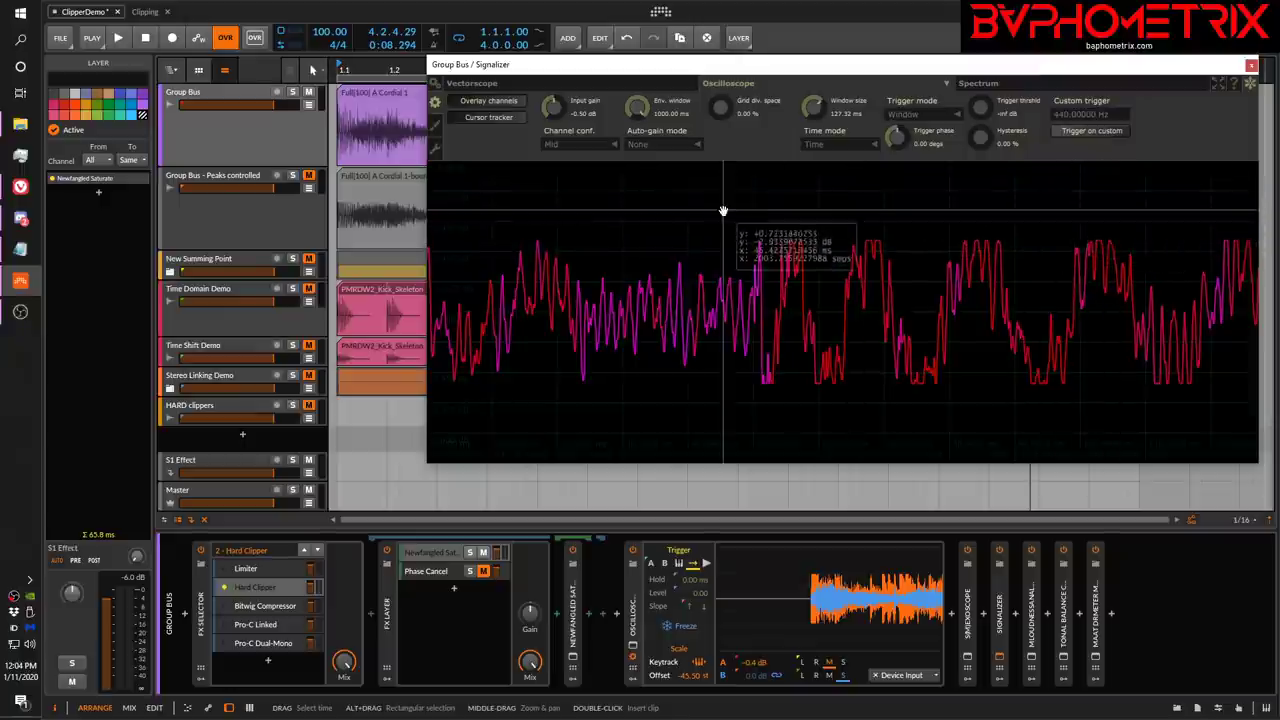
Set Signalizer's oscilloscope window size back to 1000 ms and briefly test playback.
{"action": "left_click_drag", "start_coordinate": [815, 112], "coordinate": [815, 70]}
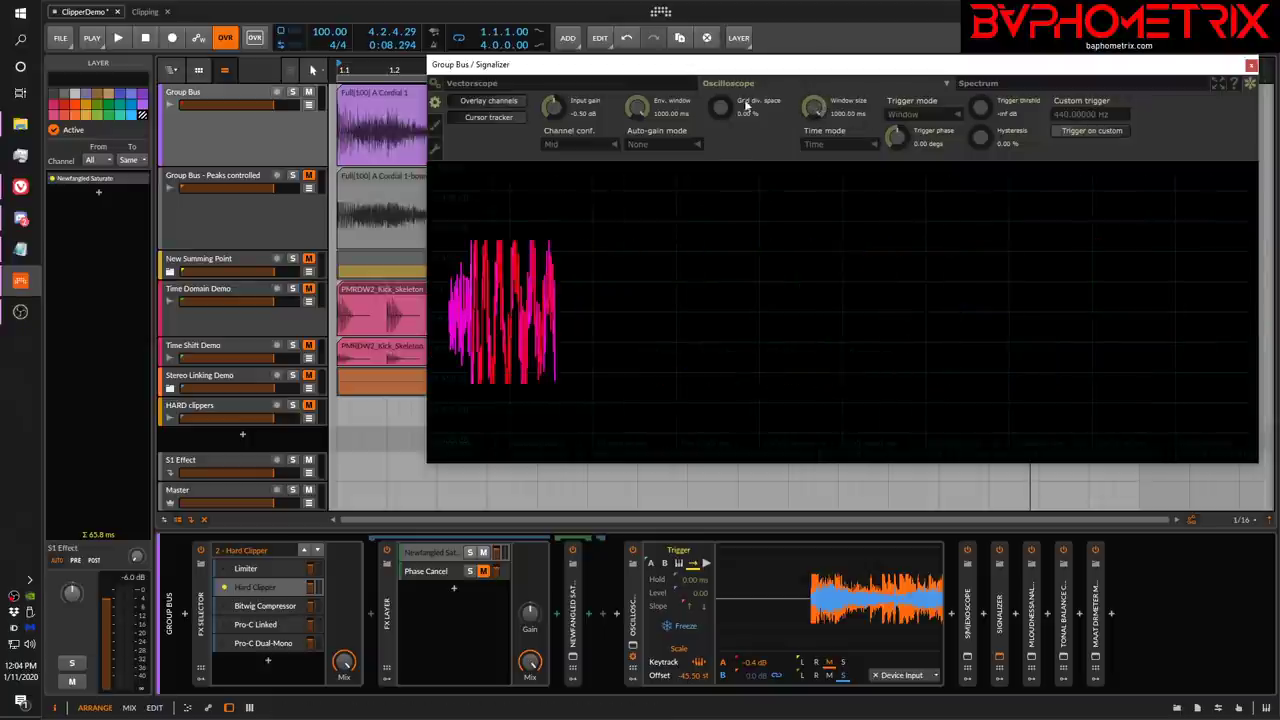
{"action": "key", "text": "space"}
{"action": "key", "text": "space"}
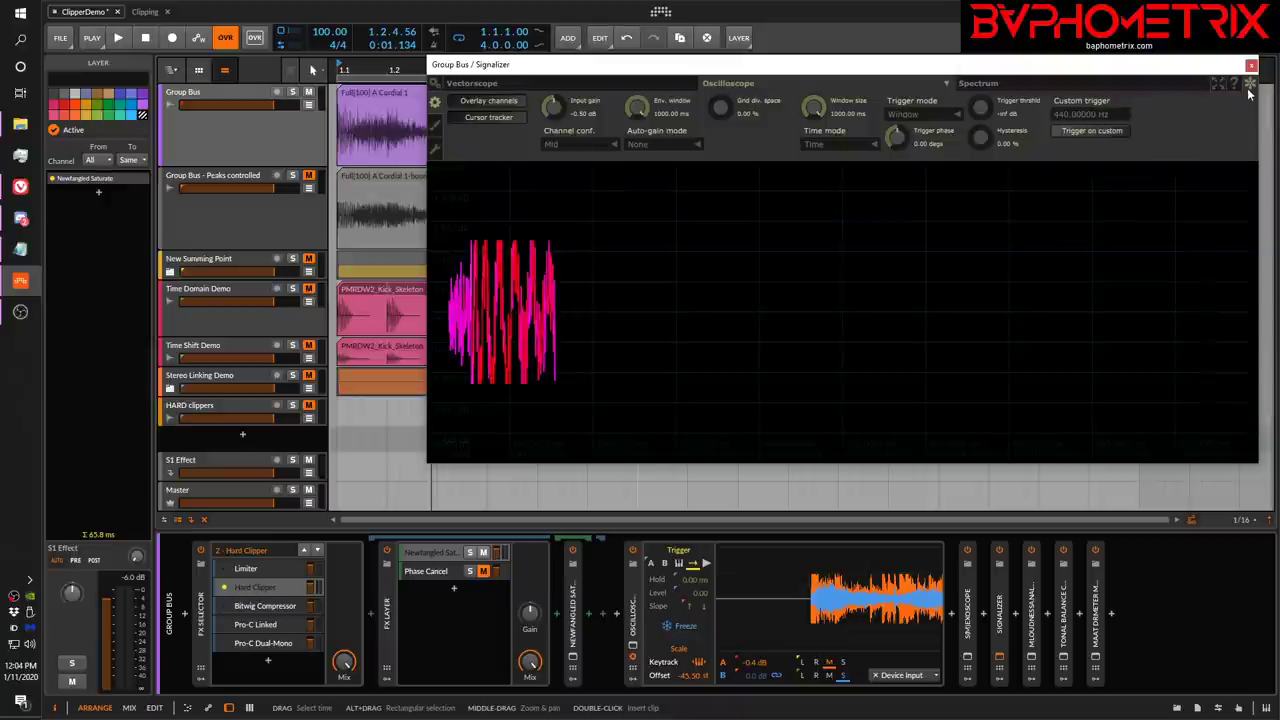
Play the Group Bus through the hard clipper, bypass the Hard Clipper's FX Layer, and replay it to compare waveforms.
{"action": "key", "text": "space"}
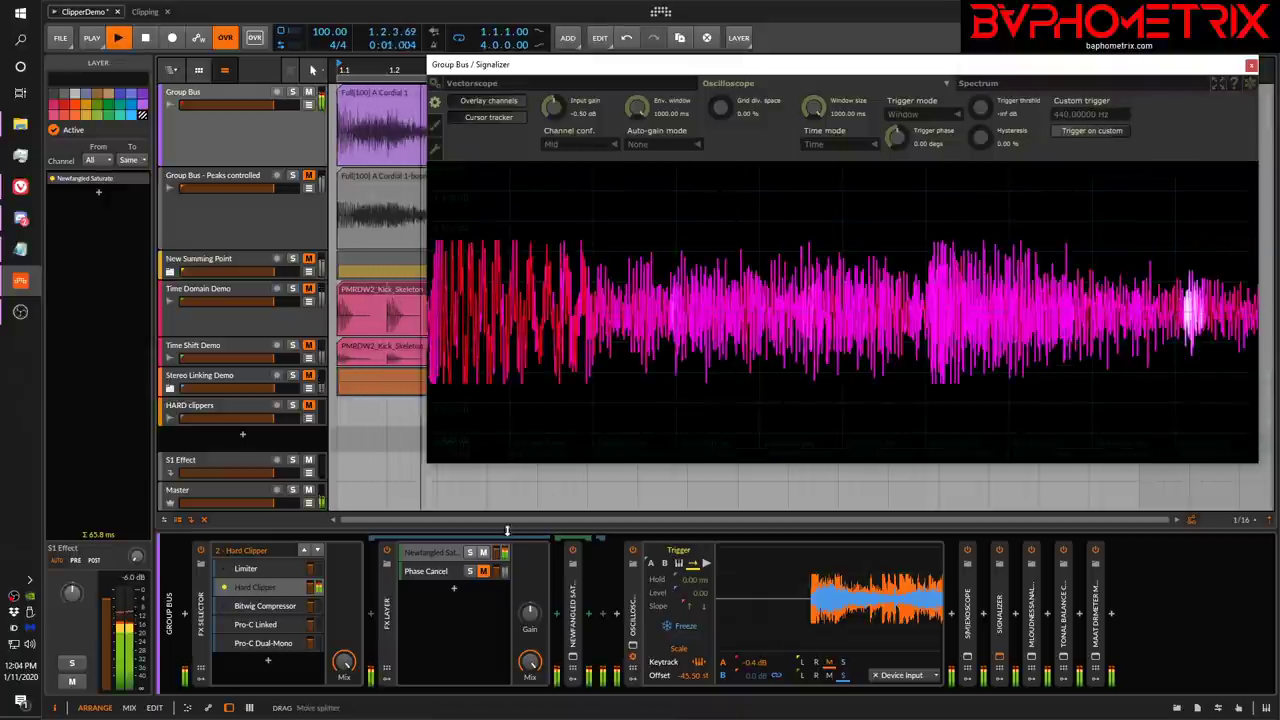
{"action": "key", "text": "space"}
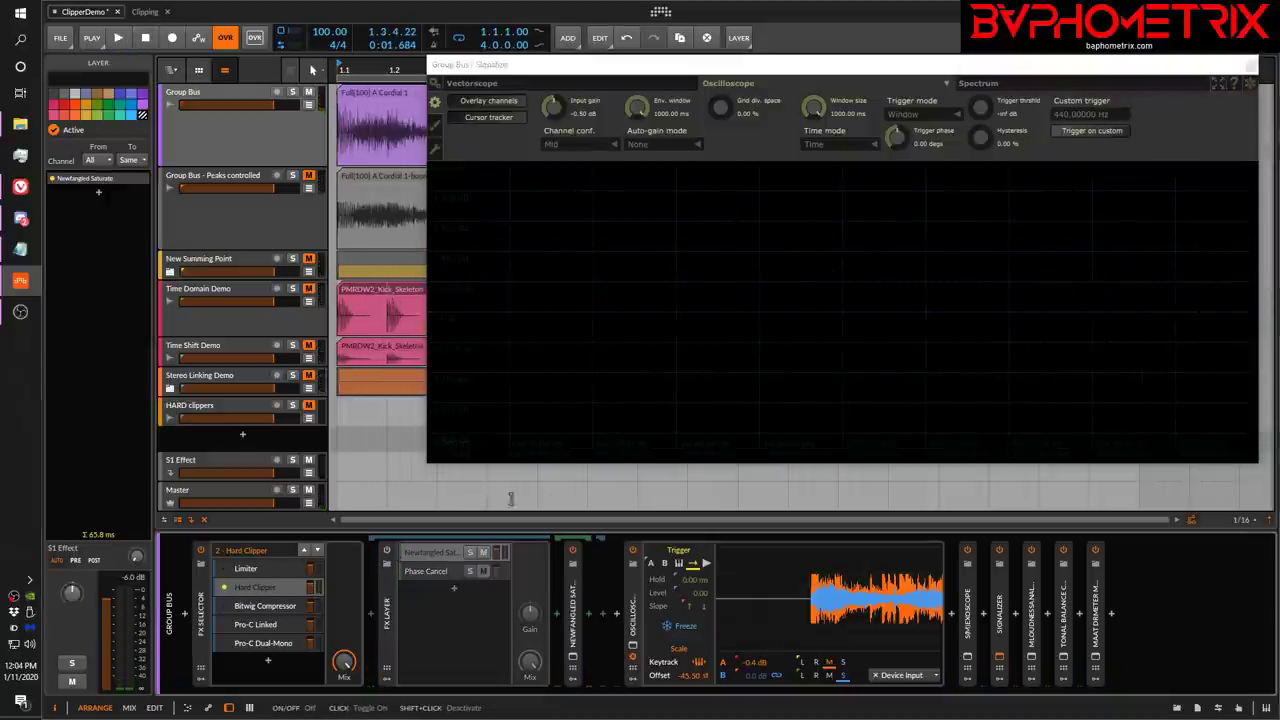
{"action": "key", "text": "space"}
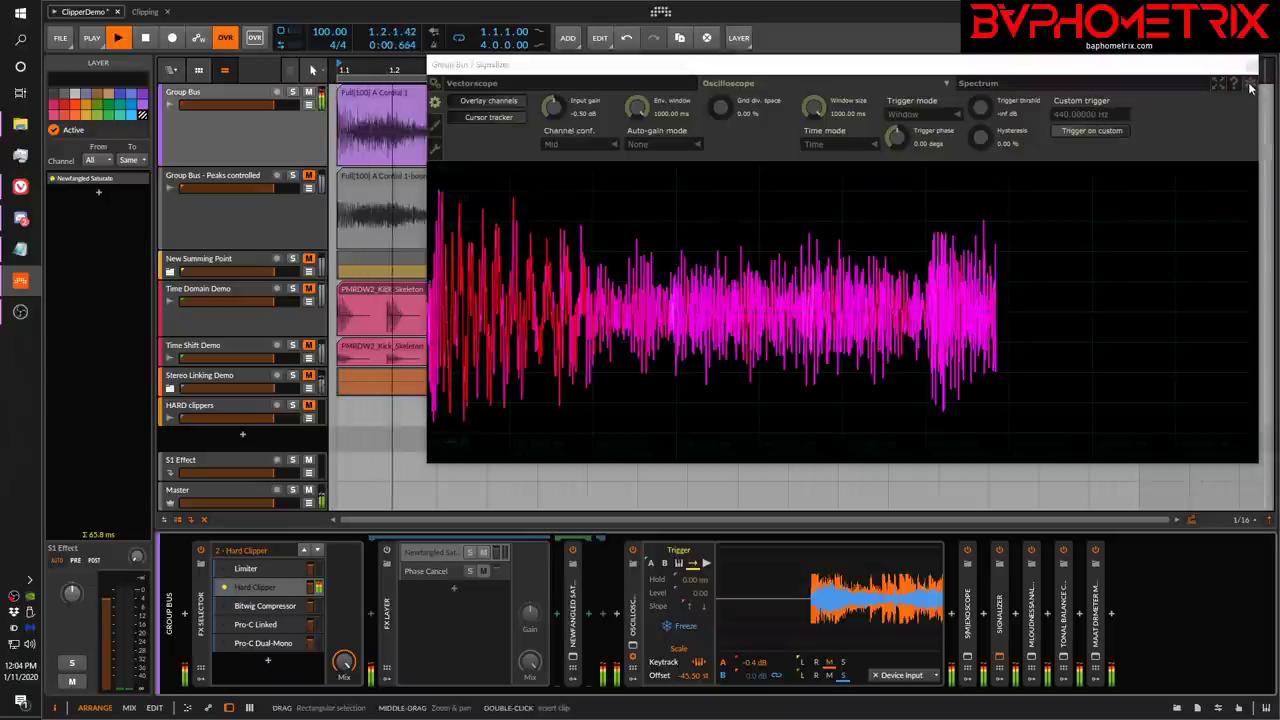
Stop playback, close Signalizer, and open the Group Bus s(M)exoscope, placing its window clear of the device chain.
{"action": "left_click", "coordinate": [1250, 86]}
{"action": "key", "text": "space"}
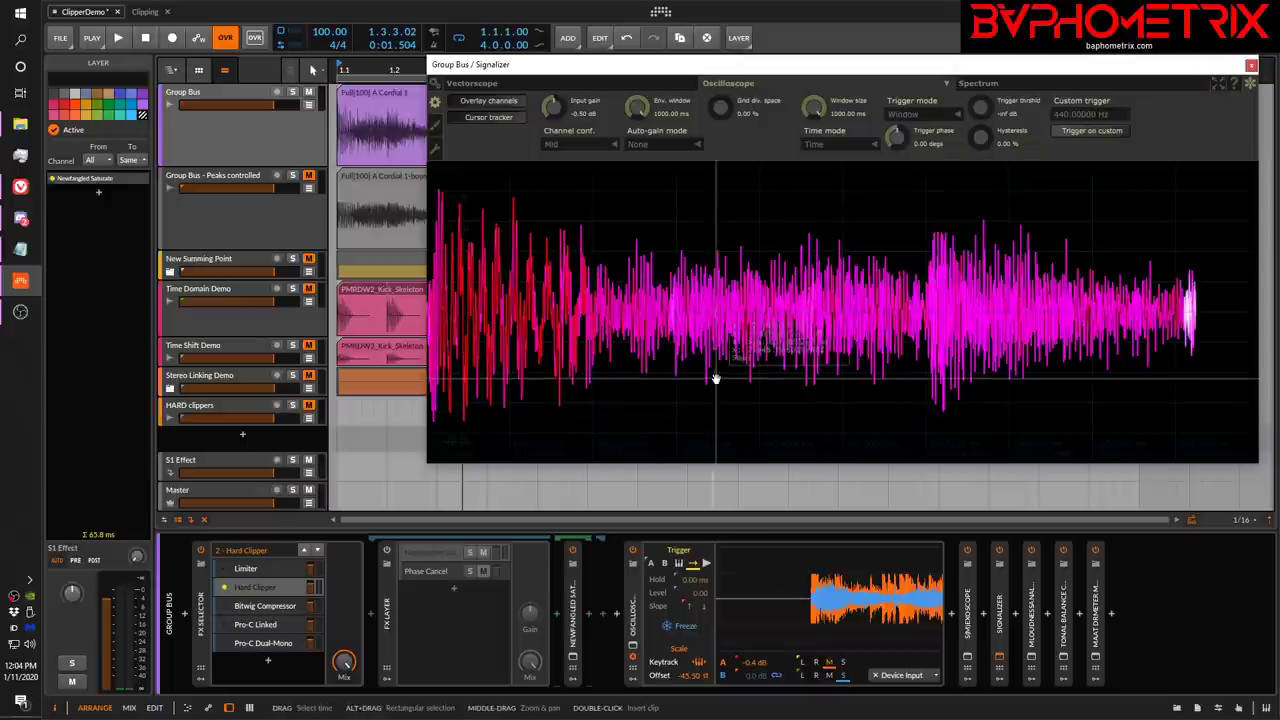
{"action": "left_click", "coordinate": [1251, 67]}
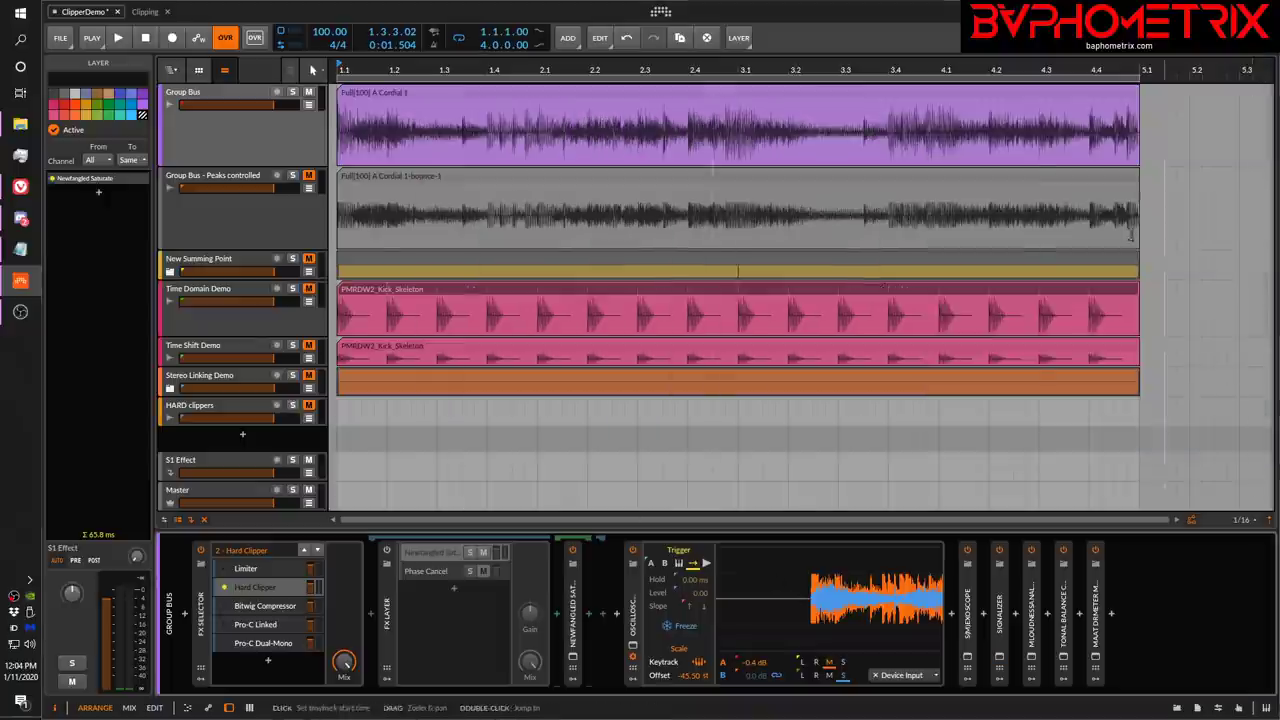
{"action": "left_click", "coordinate": [967, 657]}
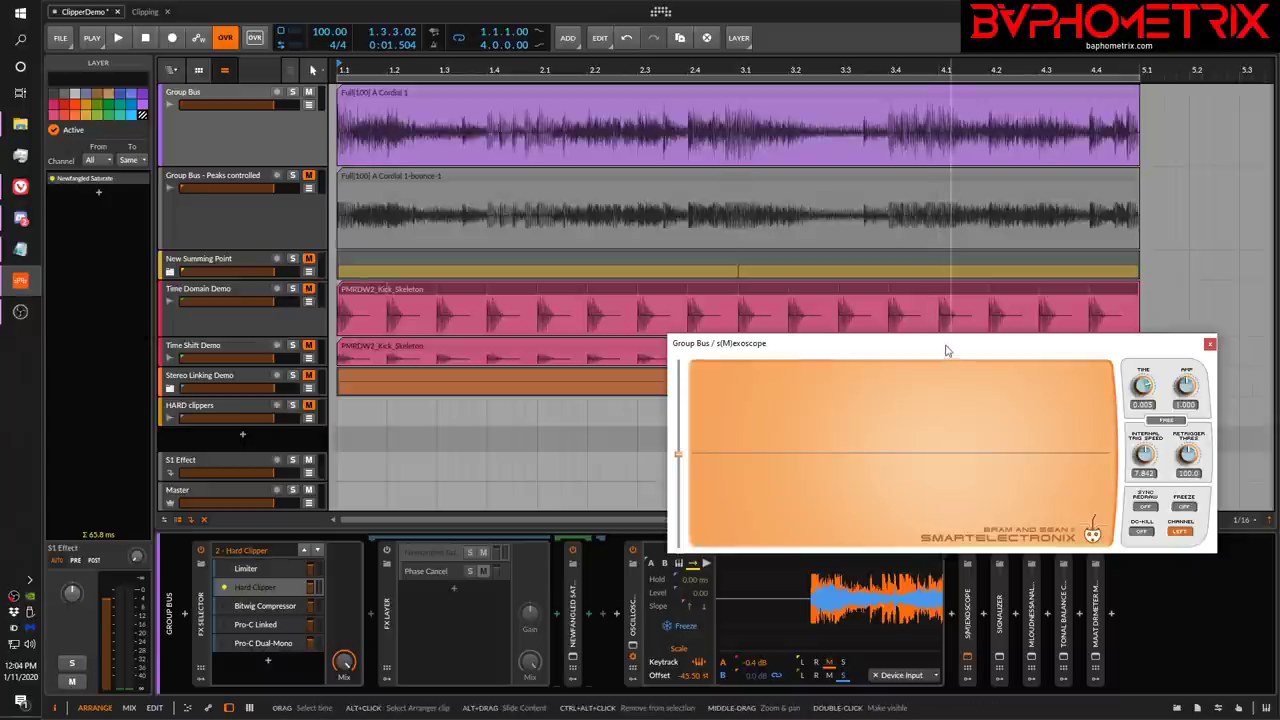
{"action": "left_click_drag", "start_coordinate": [948, 343], "coordinate": [977, 250]}
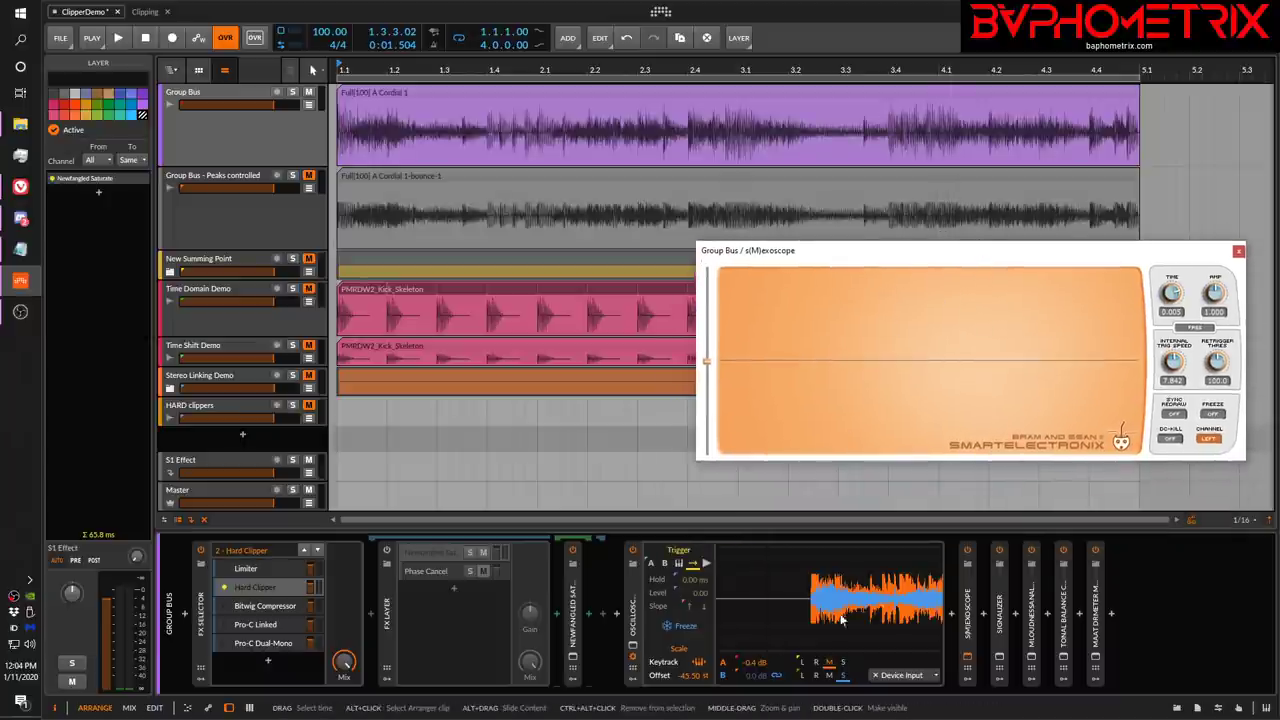
Bypass the FX Selector and play the Group Bus, marking peak heights of the unprocessed song in s(M)exoscope.
{"action": "left_click", "coordinate": [200, 553]}
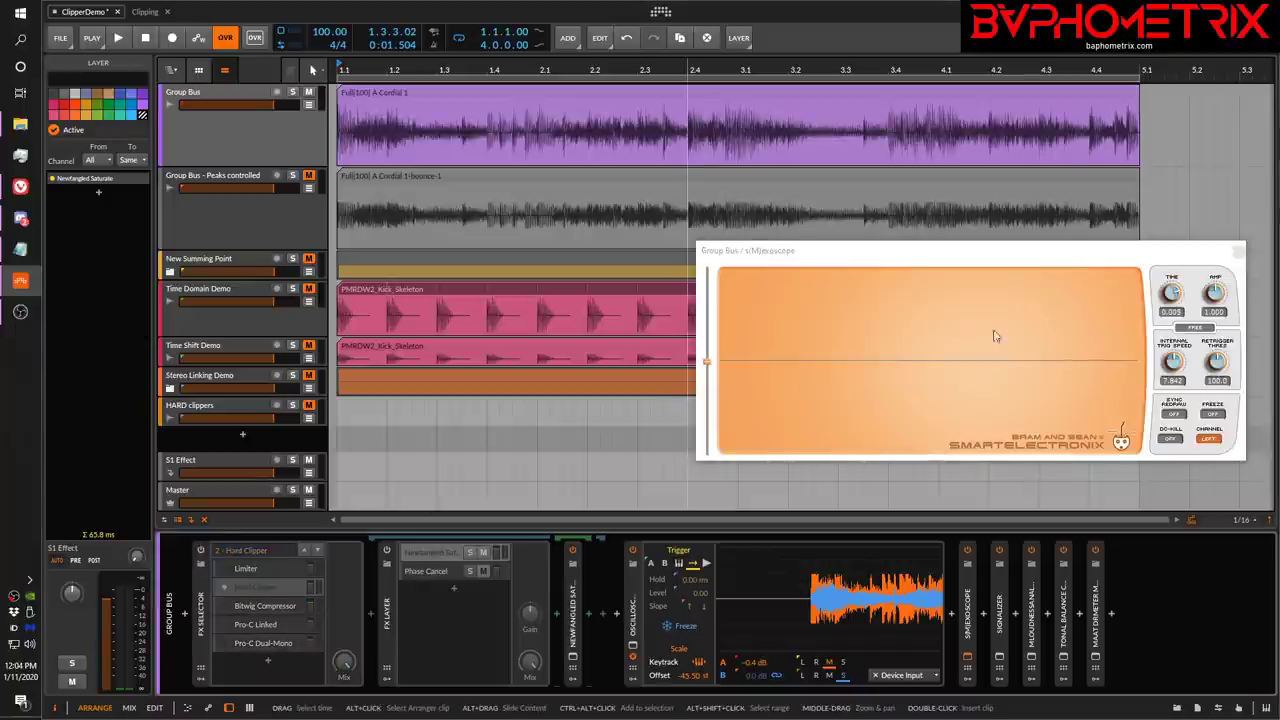
{"action": "left_click", "coordinate": [1043, 301]}
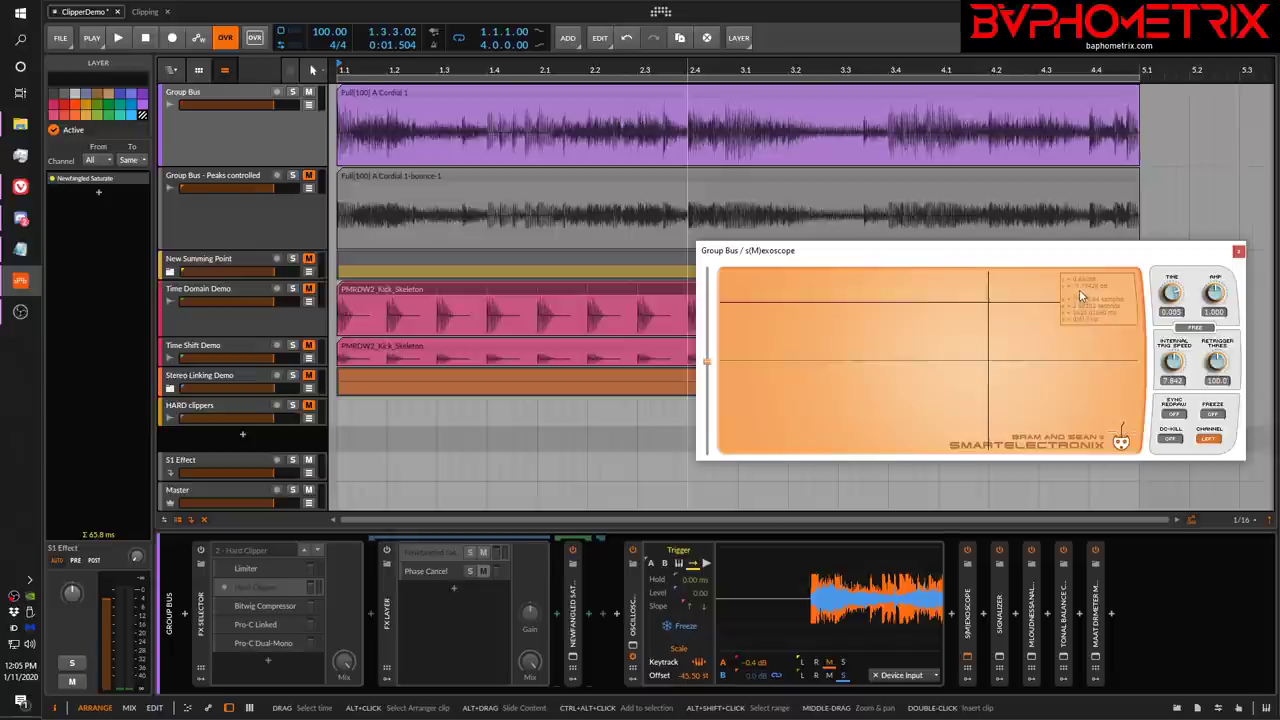
{"action": "left_click", "coordinate": [1026, 269]}
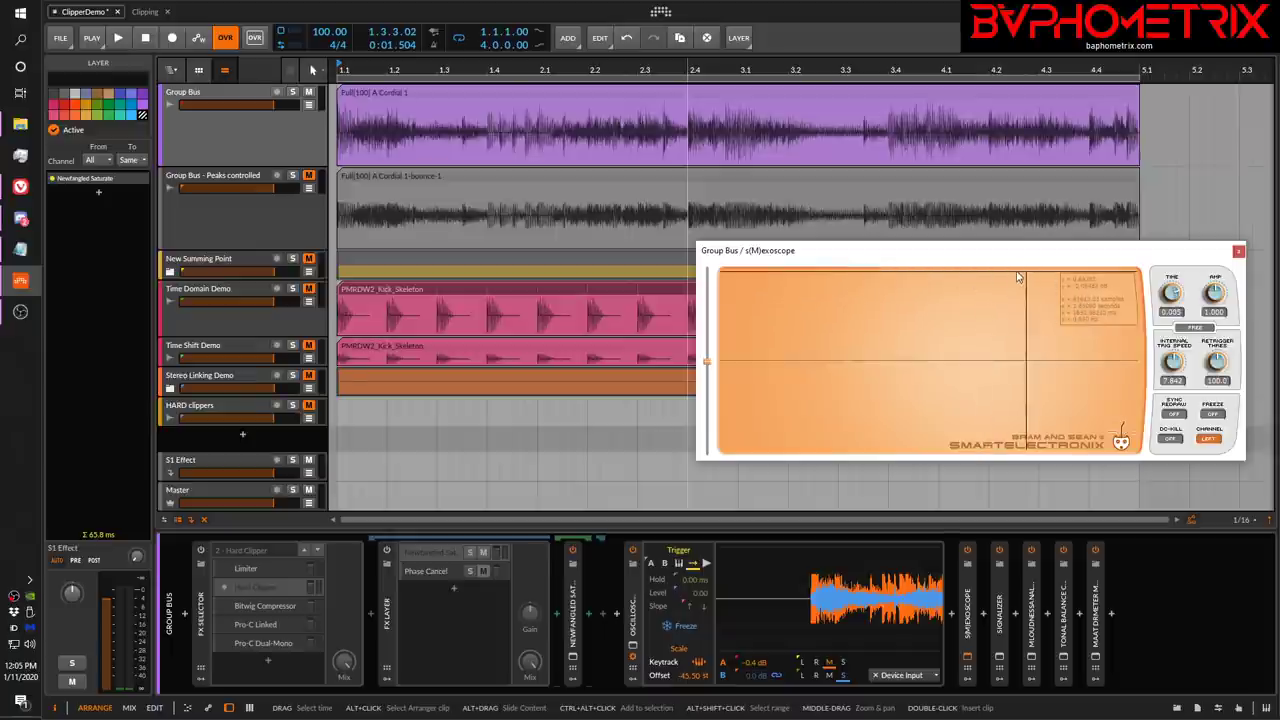
{"action": "key", "text": "space"}
{"action": "left_click", "coordinate": [1024, 302]}
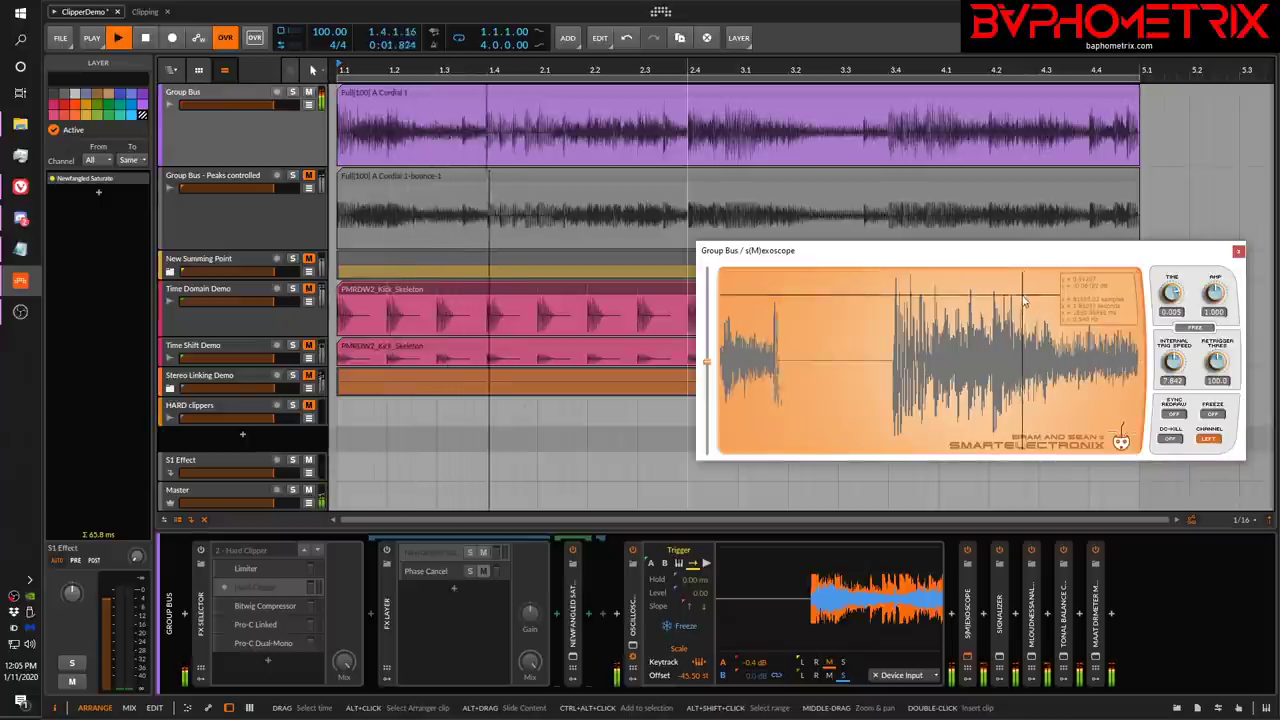
{"action": "left_click", "coordinate": [1027, 306]}
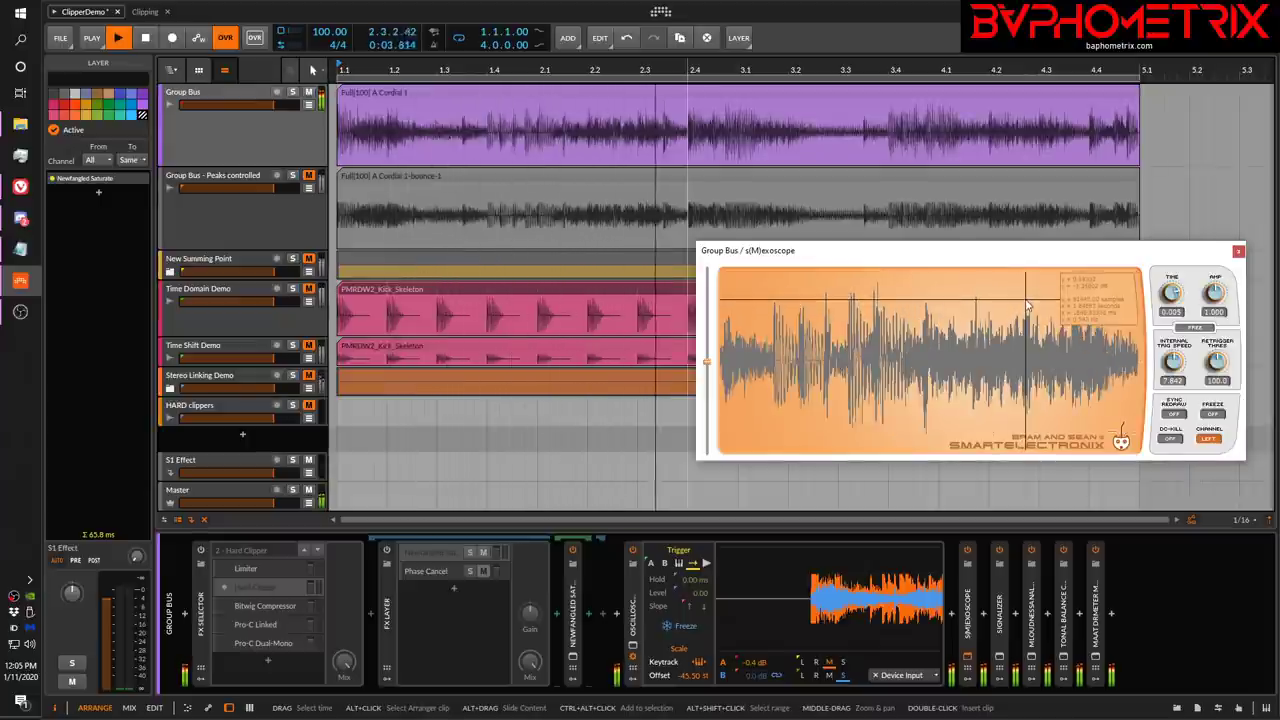
{"action": "left_click", "coordinate": [1026, 307]}
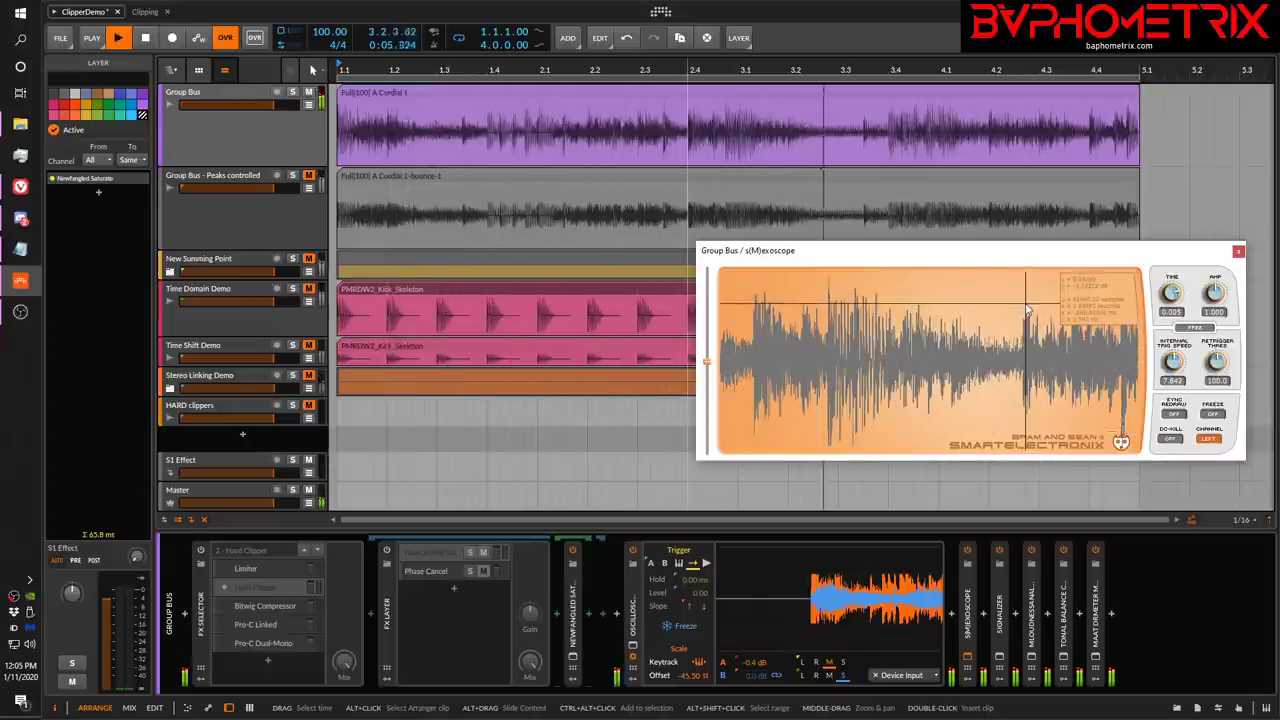
{"action": "left_click", "coordinate": [1028, 312]}
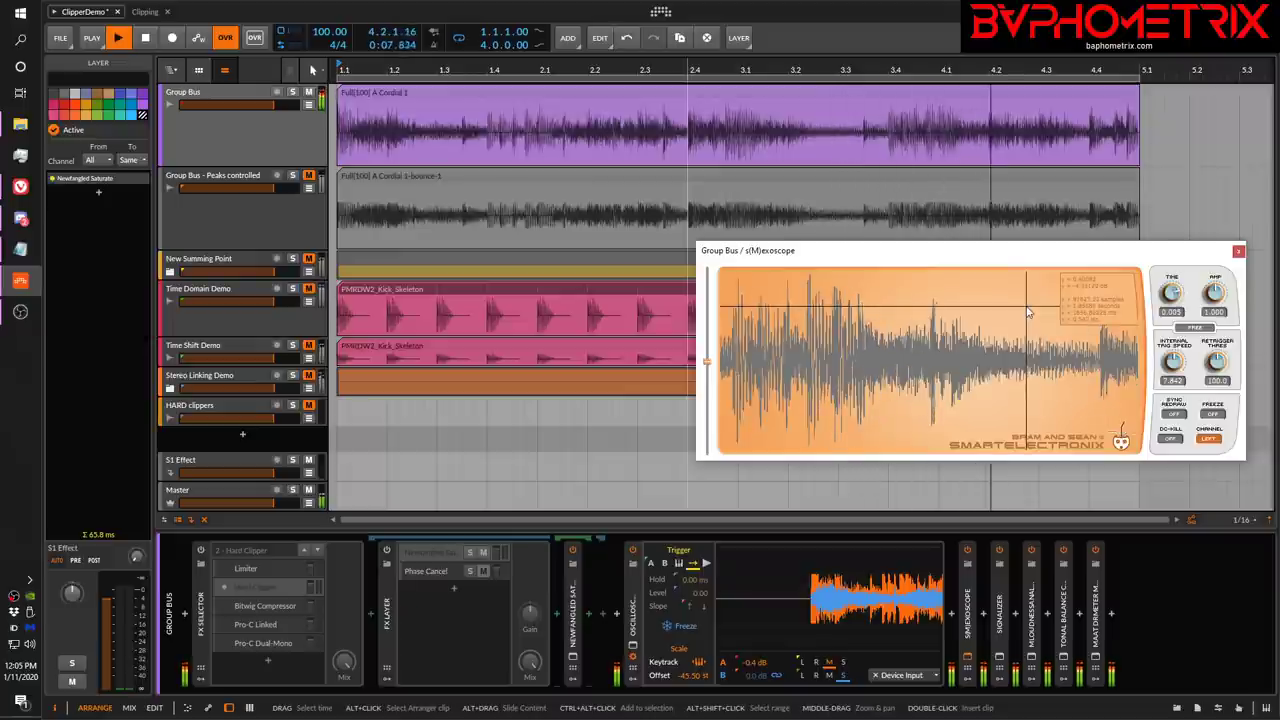
{"action": "key", "text": "space"}
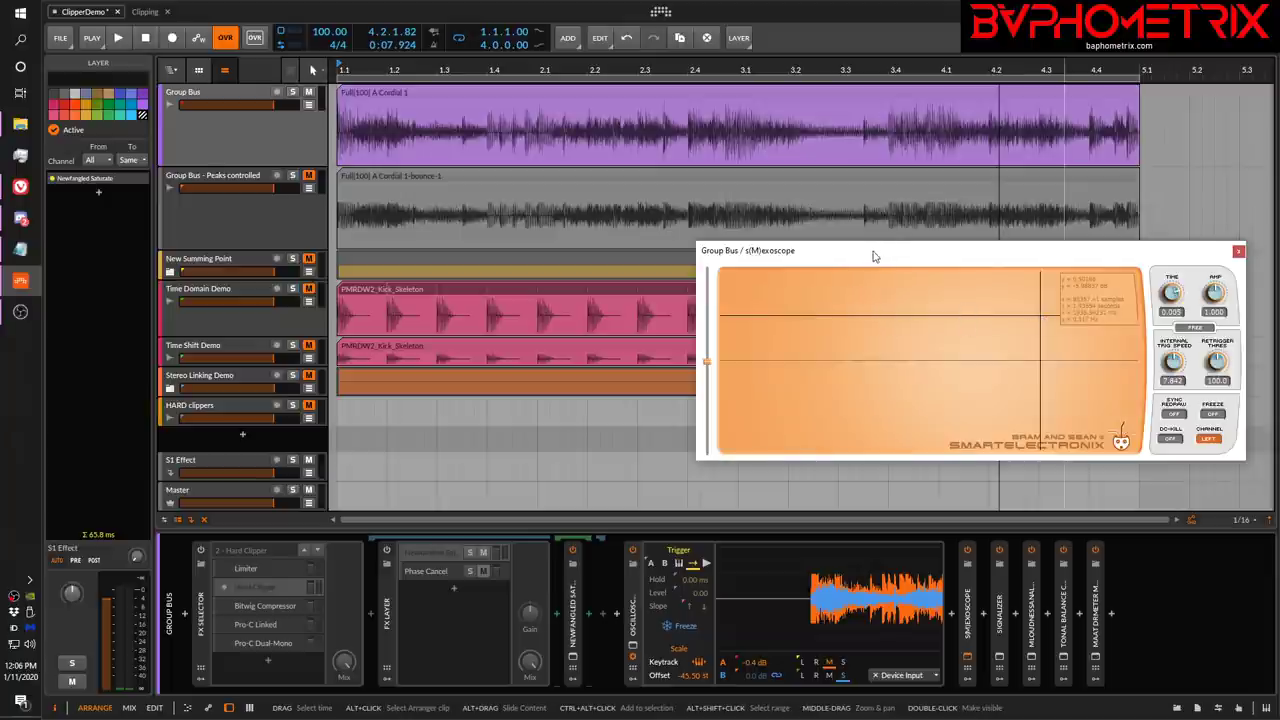
Replay the unprocessed song to observe its peaks once more and close s(M)exoscope.
{"action": "key", "text": "space"}
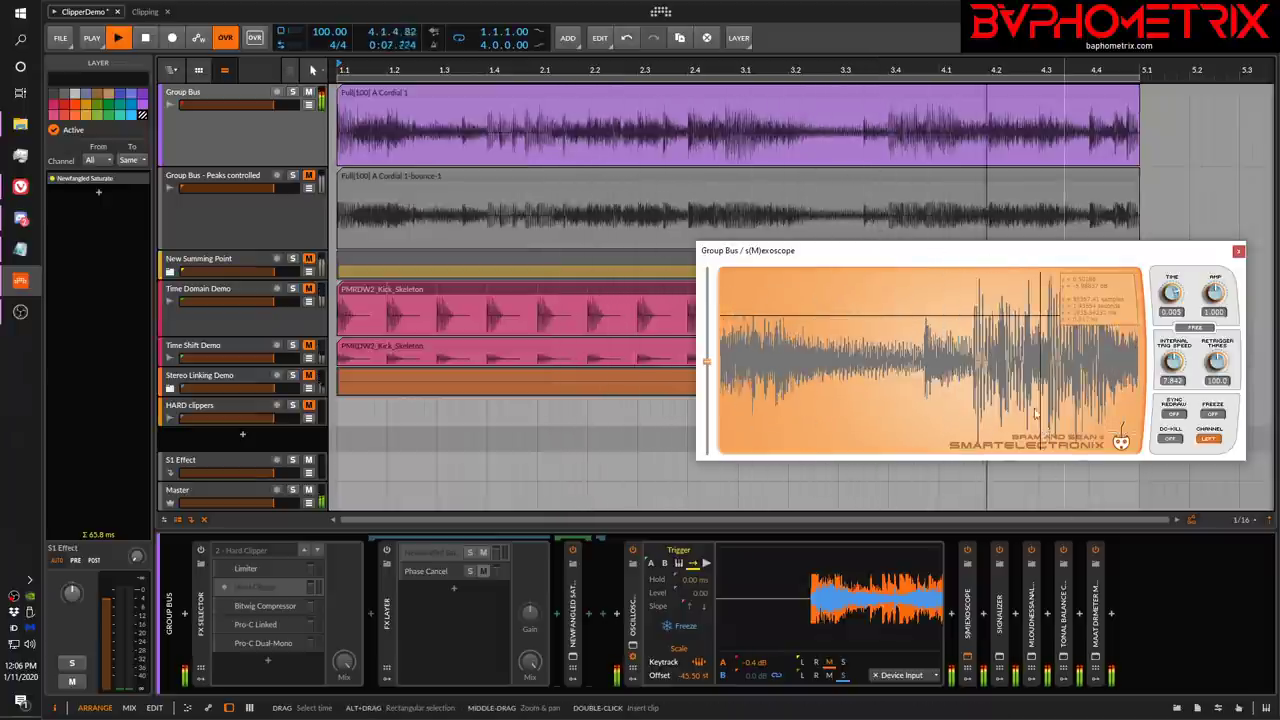
{"action": "key", "text": "space"}
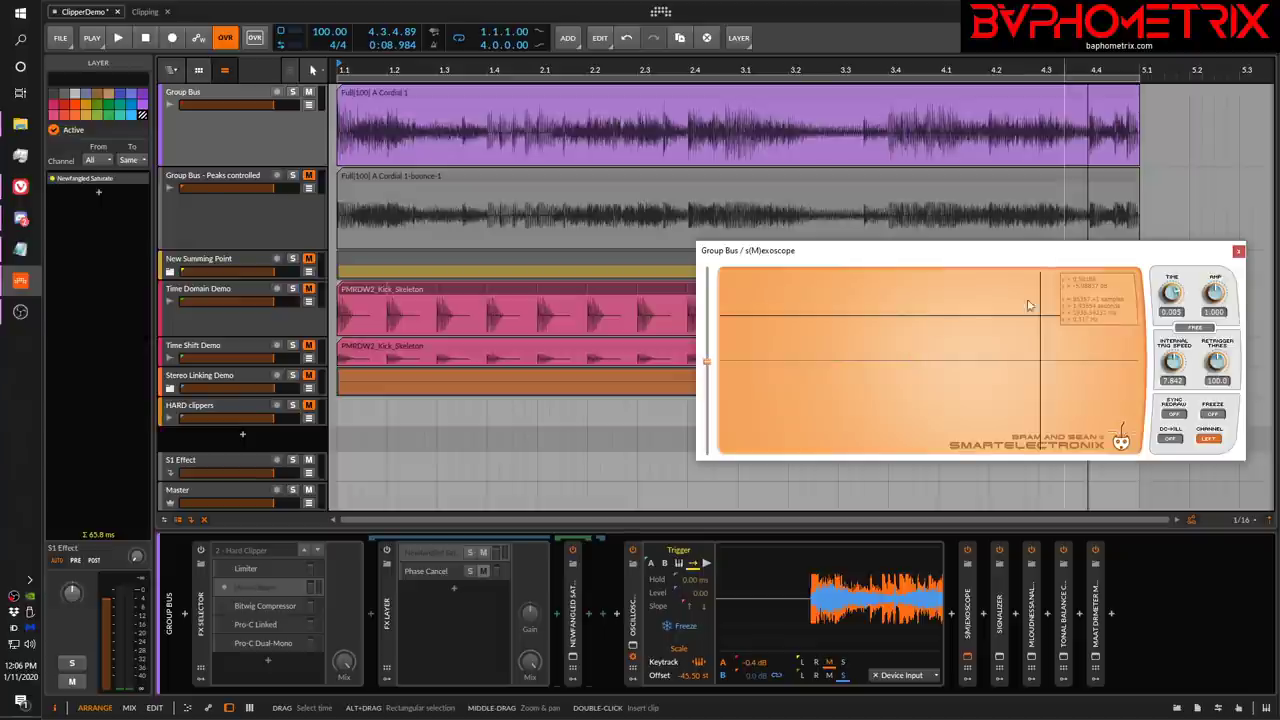
{"action": "left_click", "coordinate": [1239, 251]}
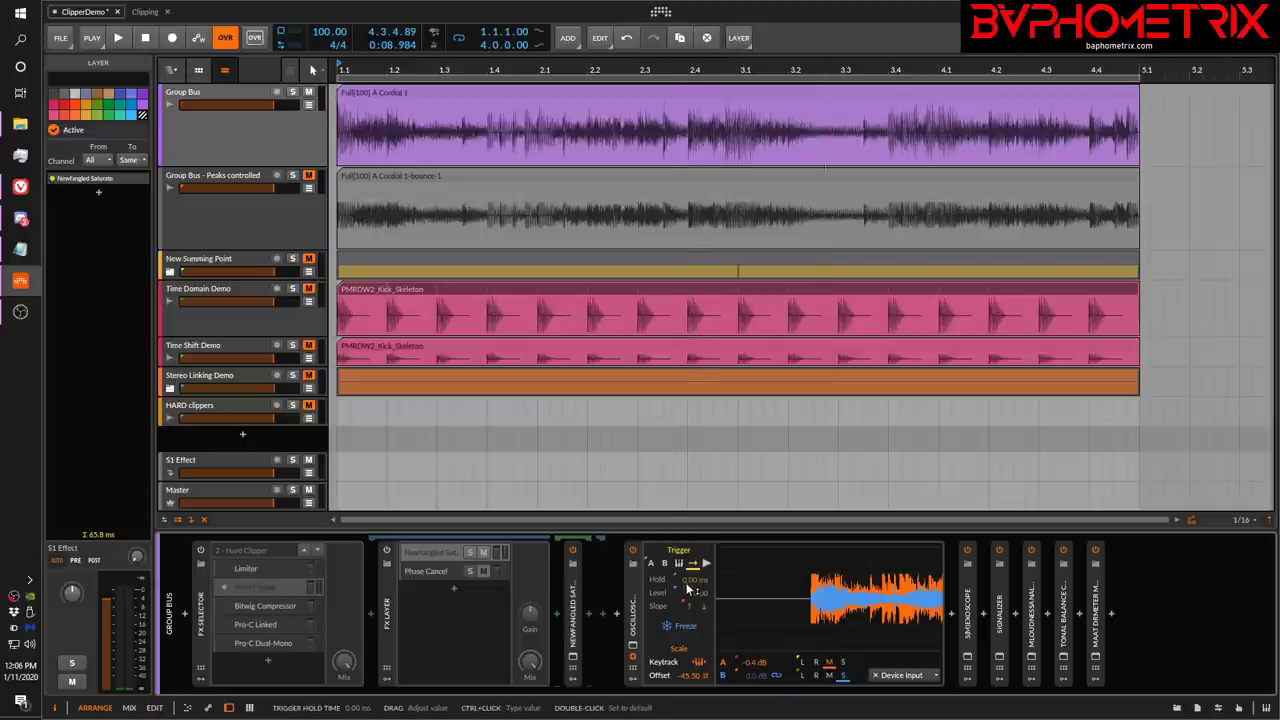
Re-enable the FX Selector and the FX Layer inside its Hard Clipper chain.
{"action": "left_click", "coordinate": [200, 551]}
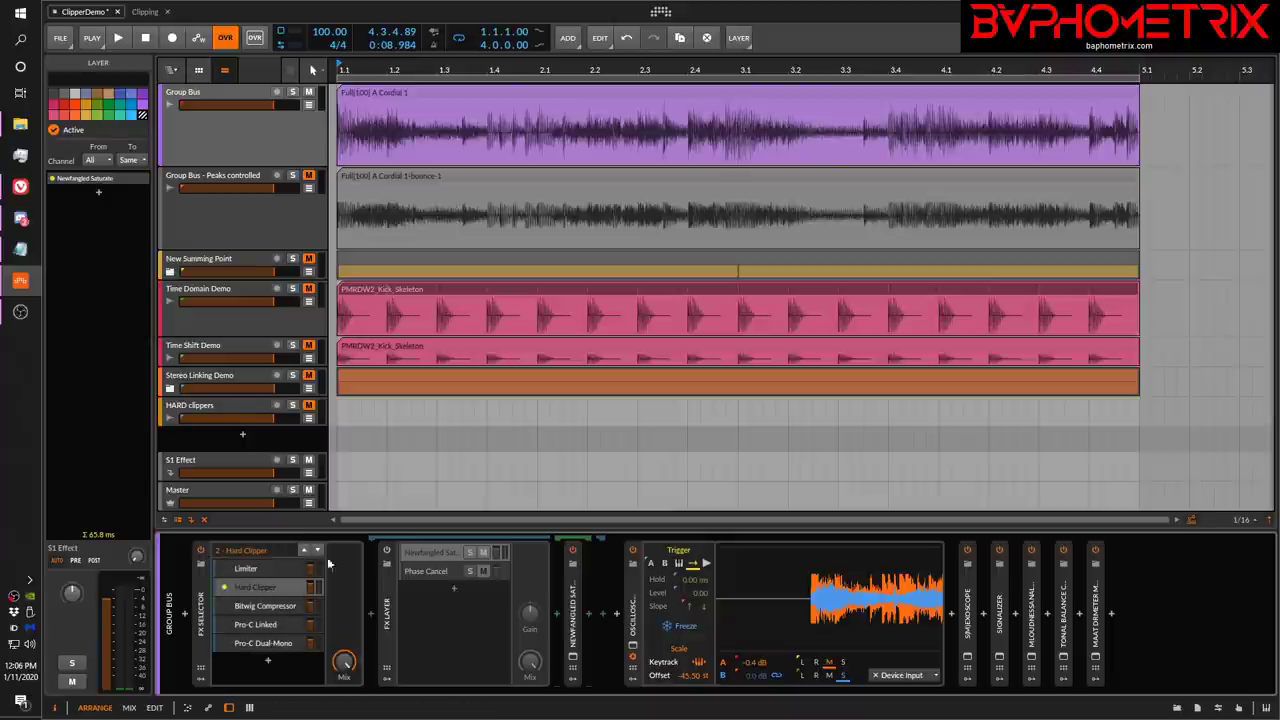
{"action": "left_click", "coordinate": [279, 586]}
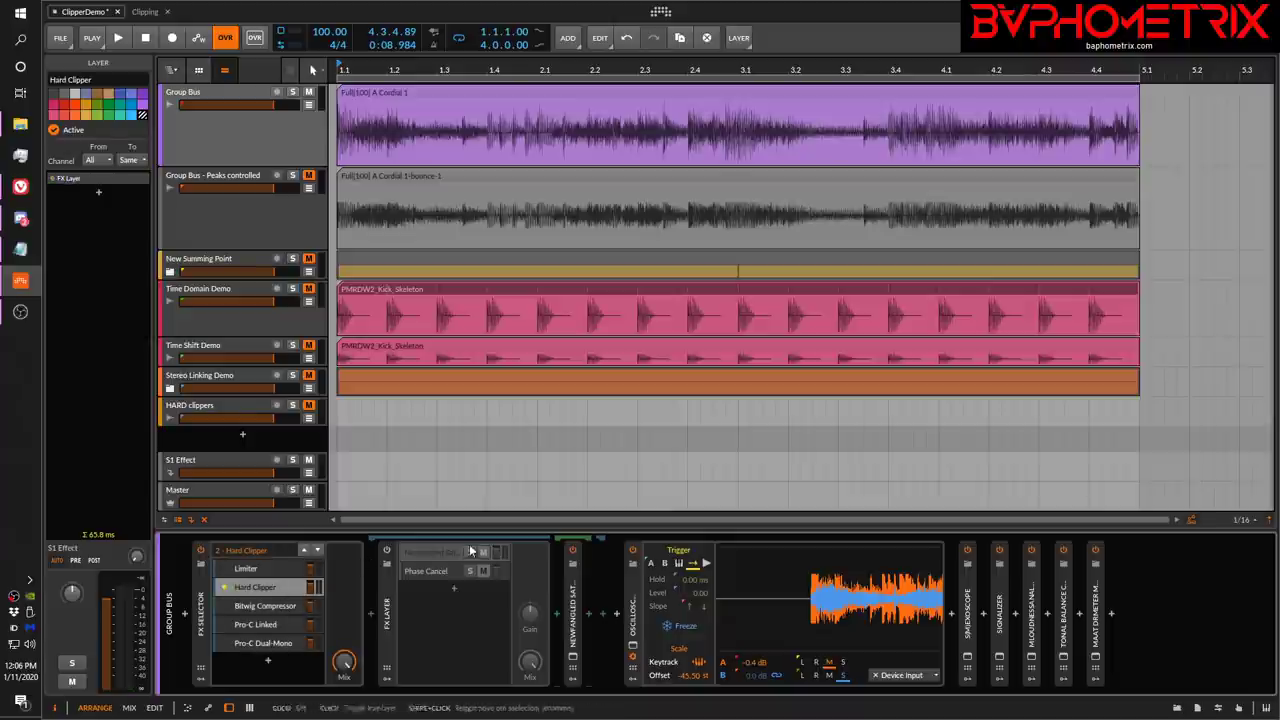
{"action": "left_click", "coordinate": [388, 553]}
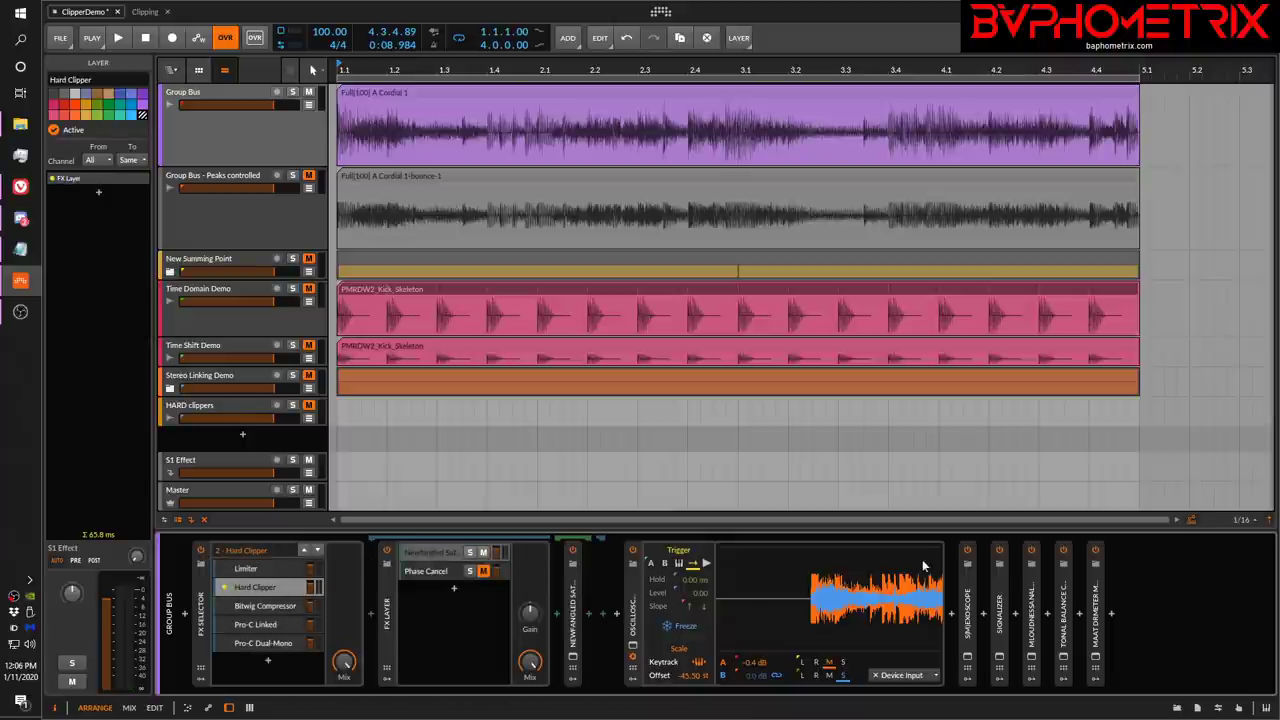
Open the Hard Clipper's Newfangled Saturate beside the arrangement and briefly play the song to watch its clipping curve.
{"action": "left_click", "coordinate": [572, 657]}
{"action": "left_click_drag", "start_coordinate": [469, 149], "coordinate": [333, 80]}
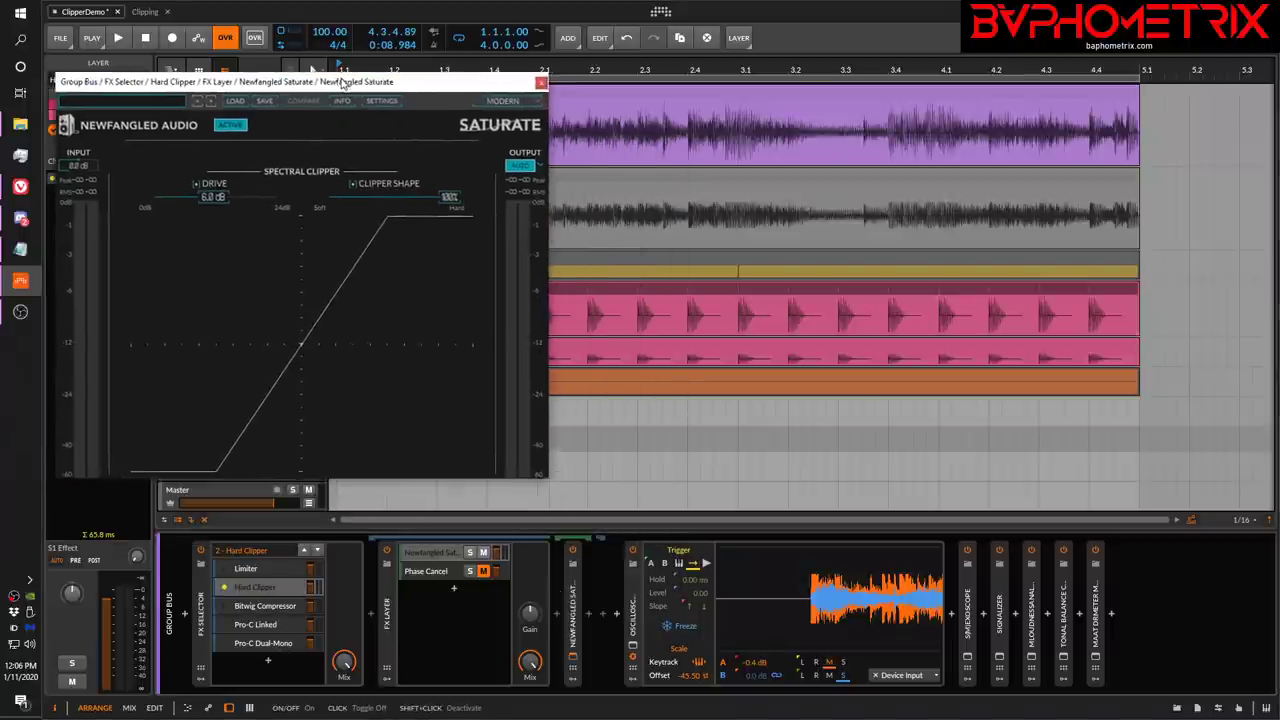
{"action": "key", "text": "space"}
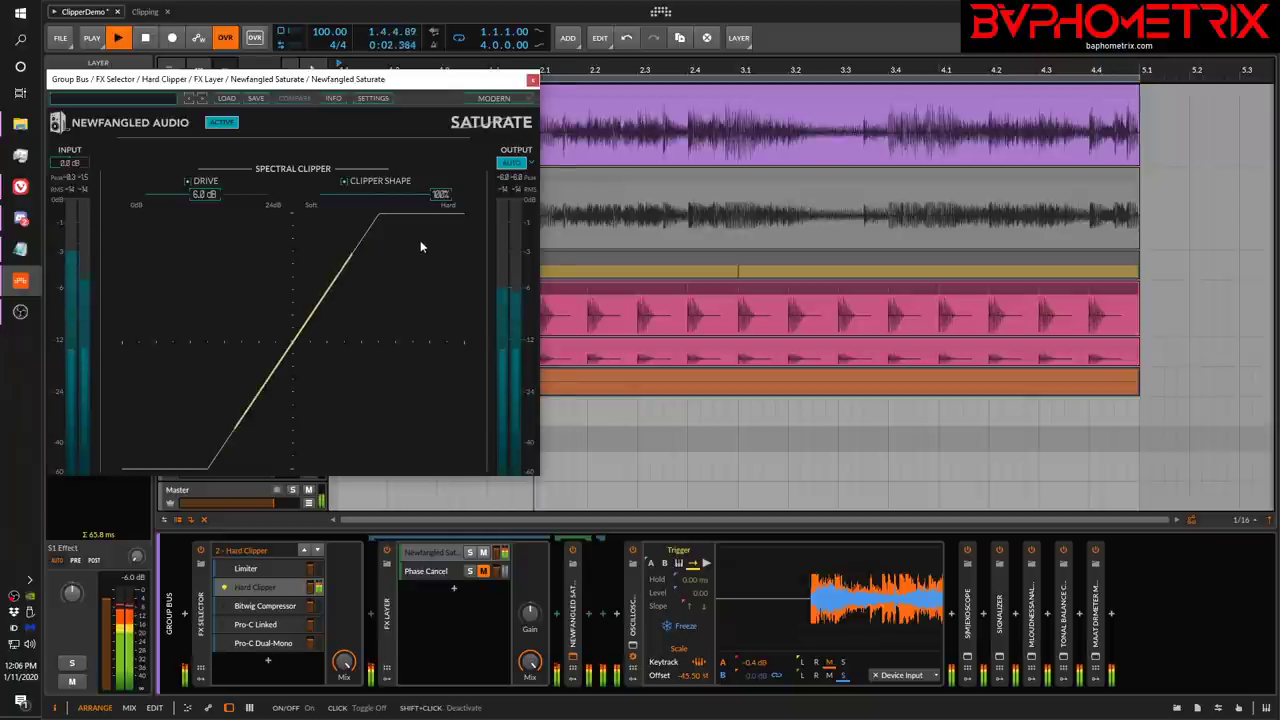
{"action": "key", "text": "space"}
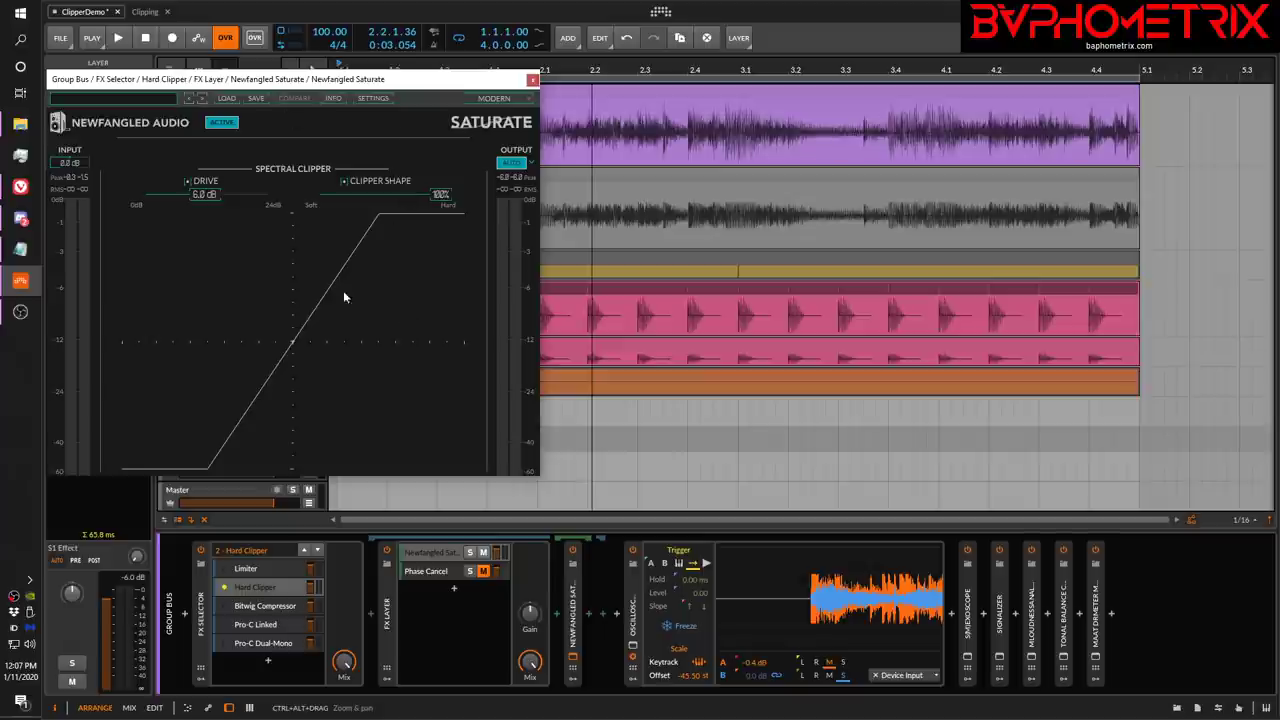
{"action": "left_click", "coordinate": [440, 598]}
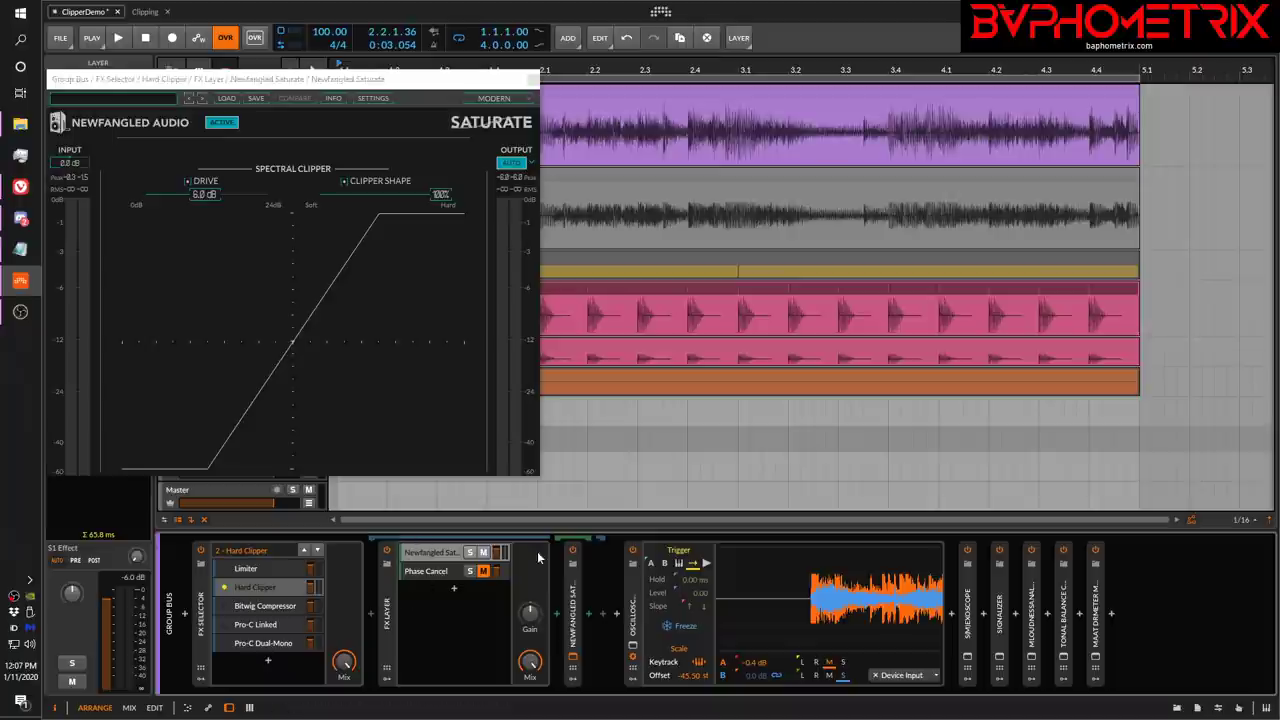
{"action": "left_click", "coordinate": [435, 574]}
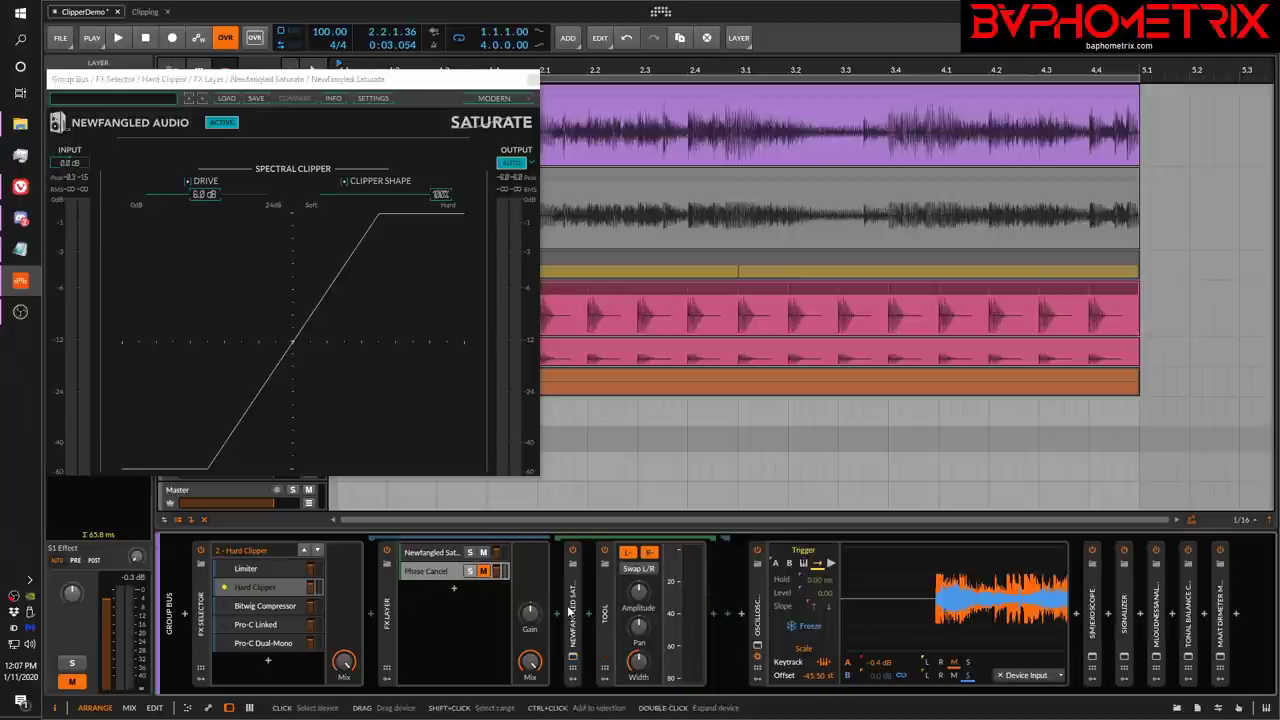
{"action": "left_click", "coordinate": [574, 657]}
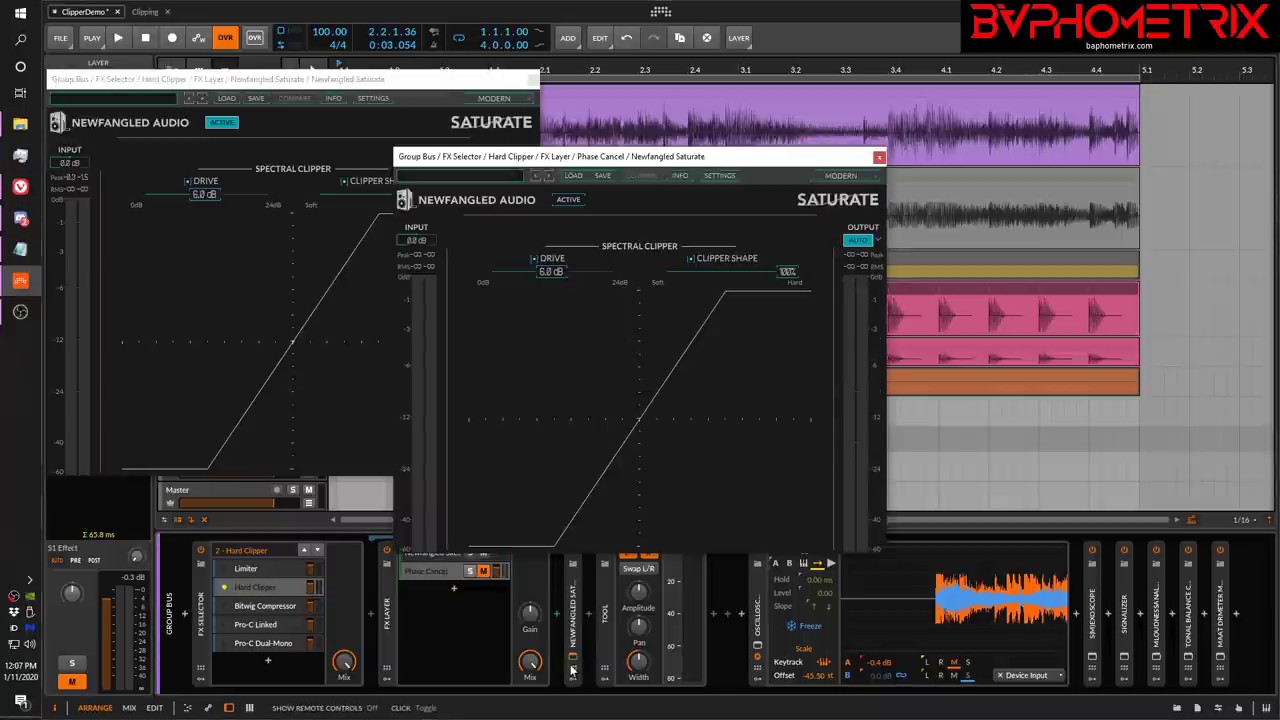
{"action": "left_click", "coordinate": [574, 659]}
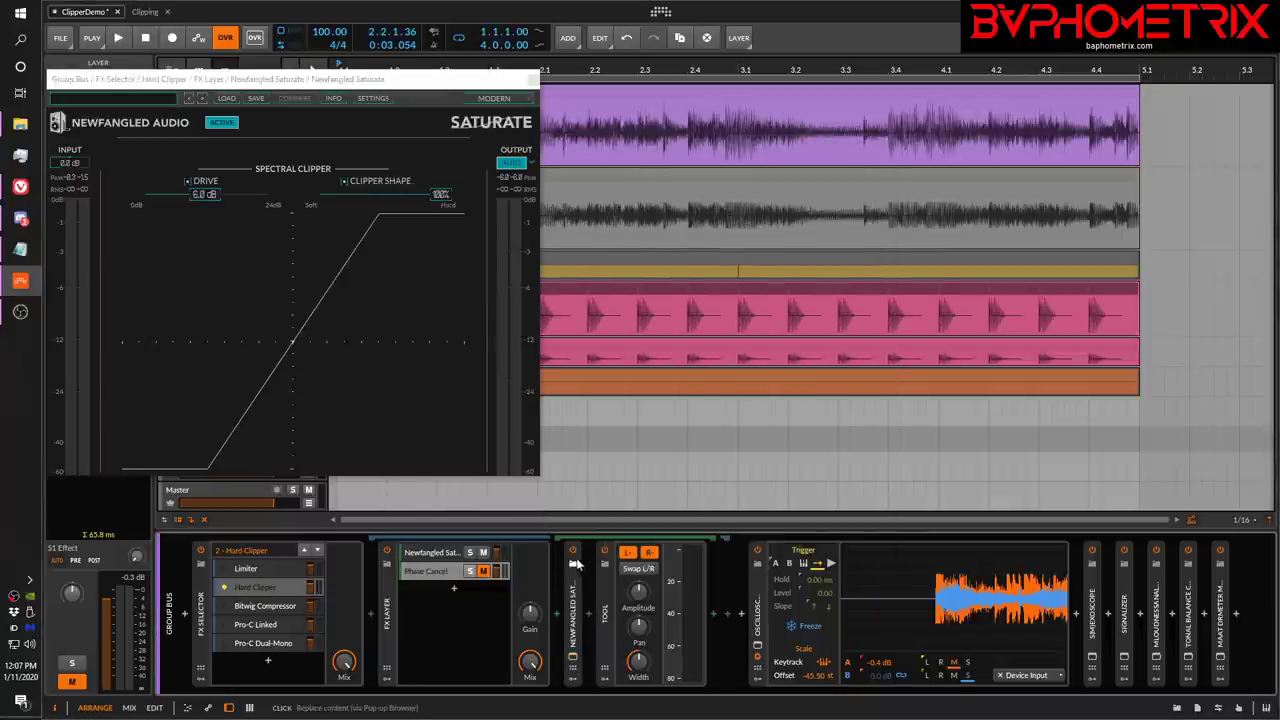
{"action": "left_click", "coordinate": [630, 553]}
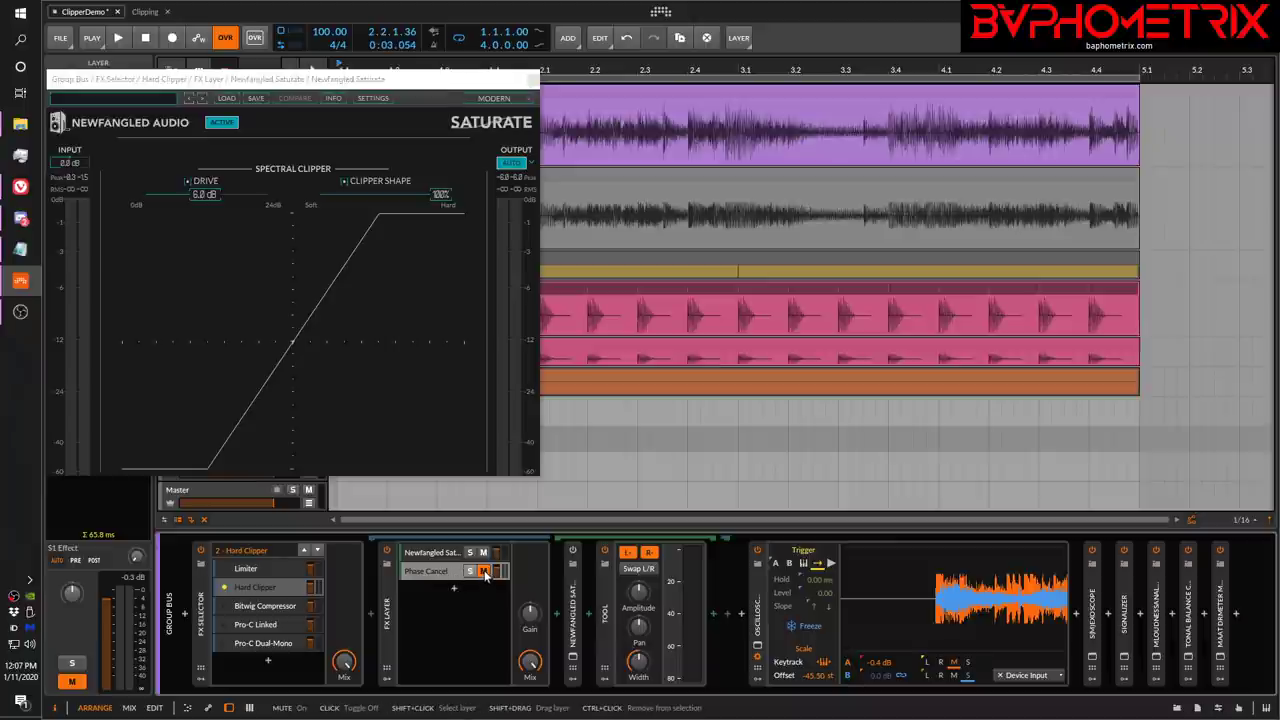
Unmute the Phase Cancel layer after toggling its mute, and play the song to hear the phase-cancelled signal.
{"action": "left_click", "coordinate": [484, 571]}
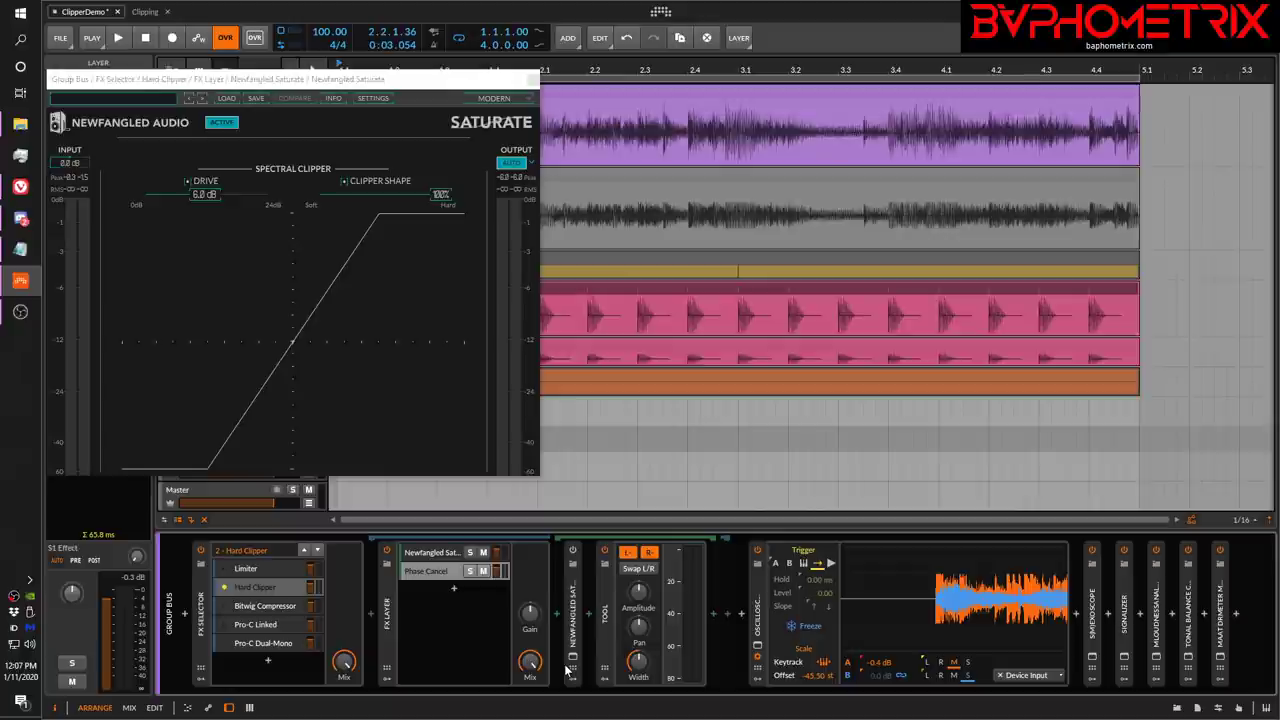
{"action": "left_click", "coordinate": [484, 571]}
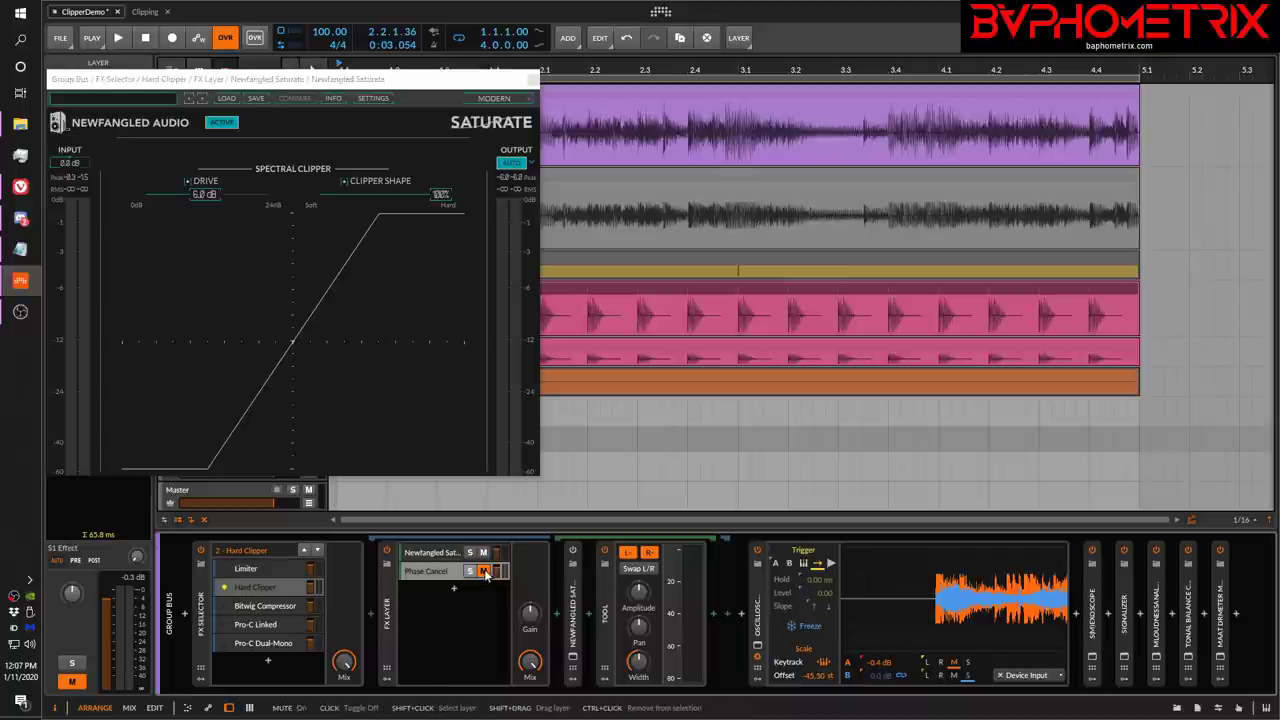
{"action": "key", "text": "space"}
{"action": "left_click", "coordinate": [484, 571]}
{"action": "left_click", "coordinate": [484, 571]}
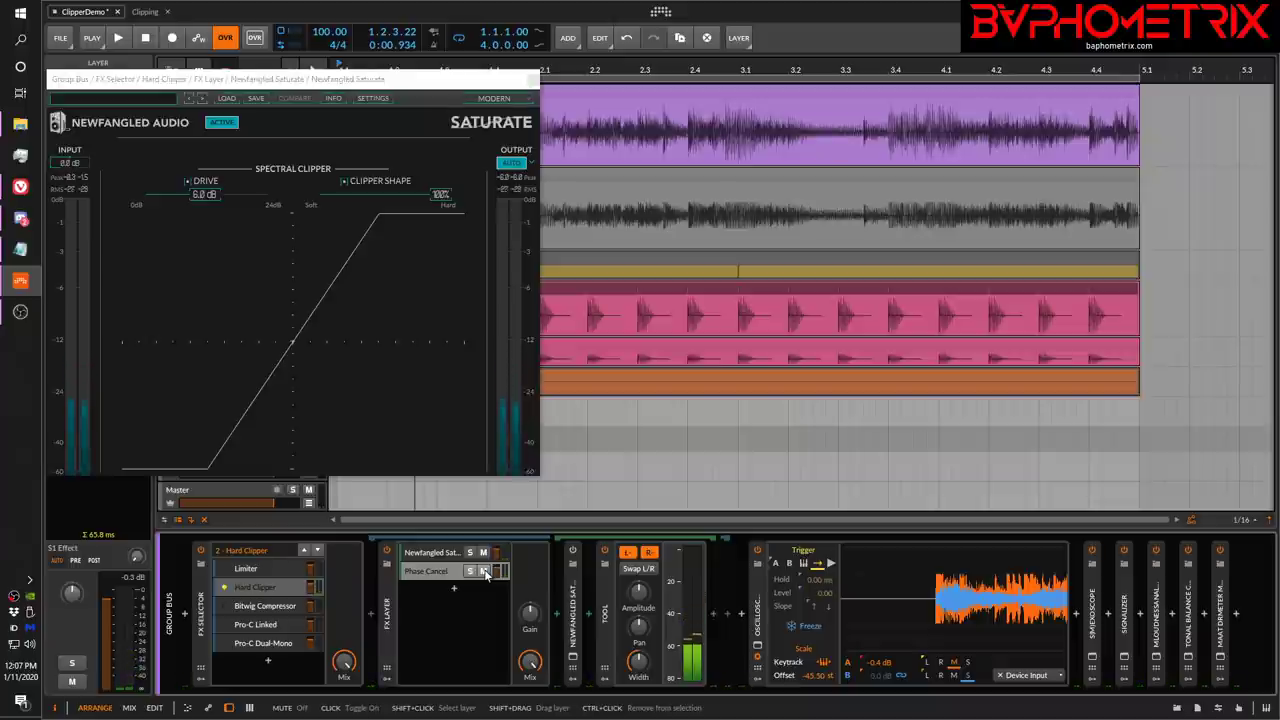
{"action": "key", "text": "space"}
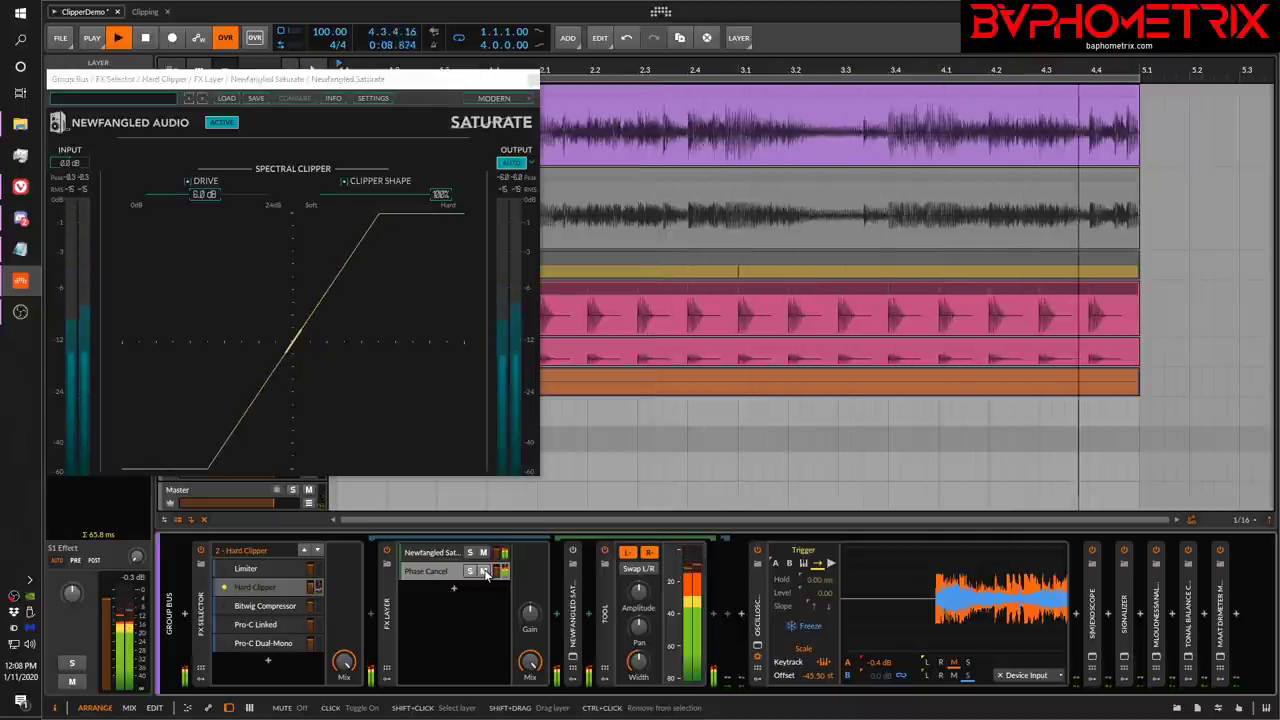
{"action": "key", "text": "space"}
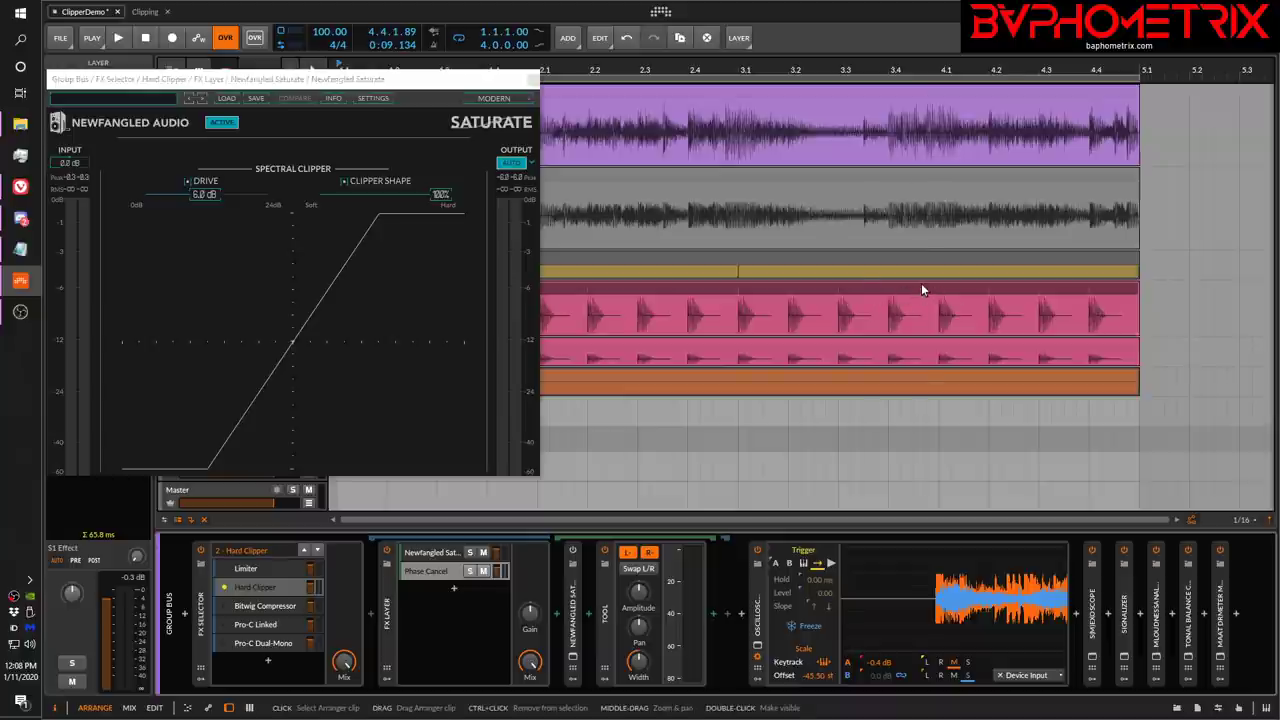
Toggle the Phase Cancel layer's mute during playback to compare the full clipped signal with the cancelled remainder.
{"action": "left_click", "coordinate": [484, 572]}
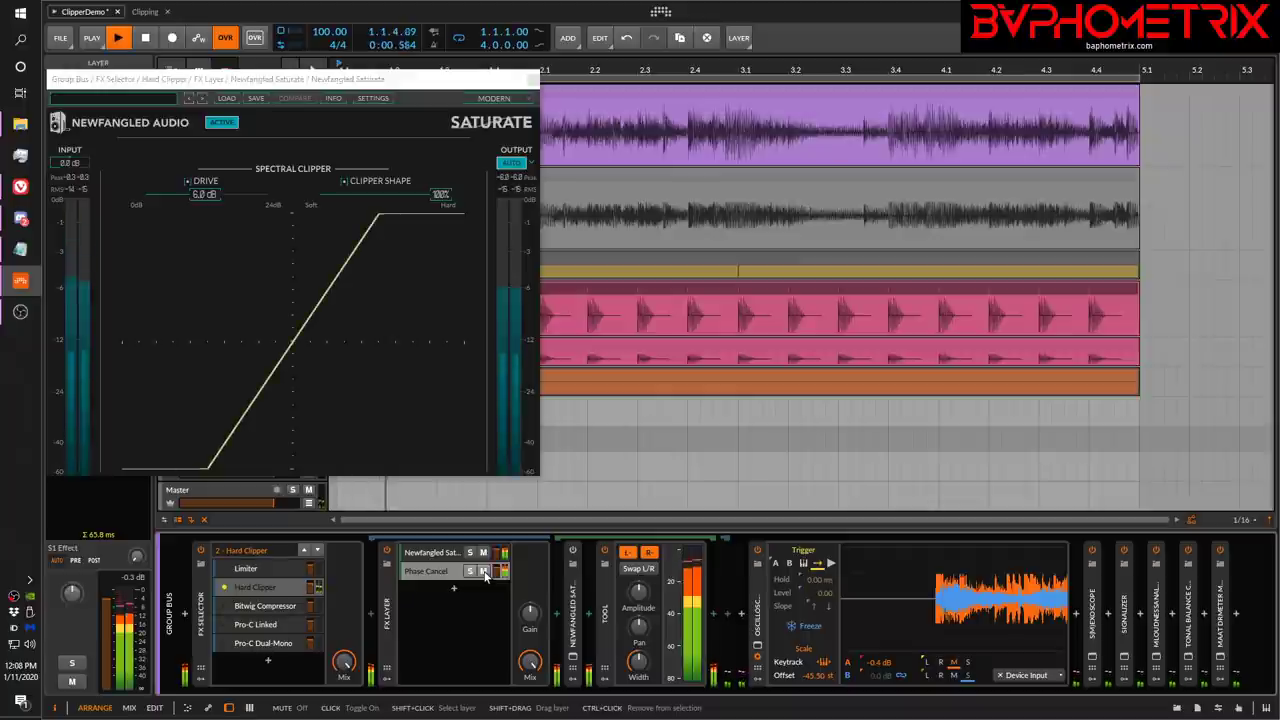
{"action": "key", "text": "space"}
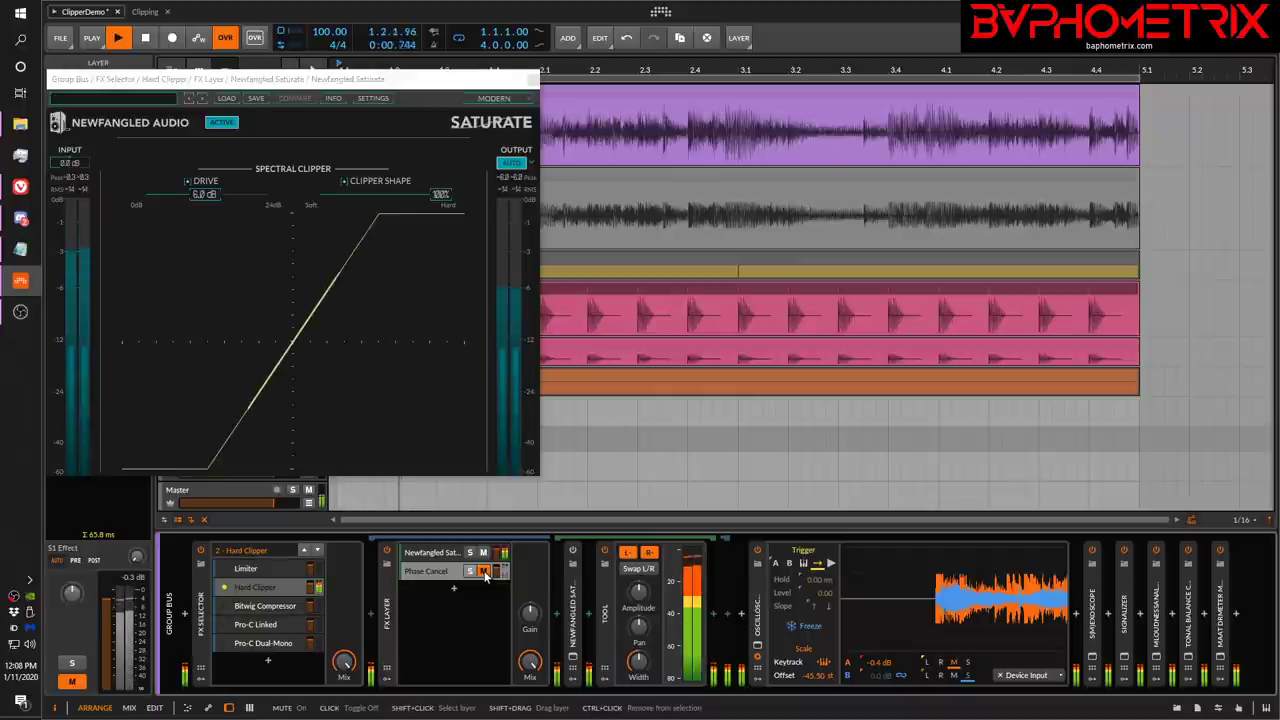
{"action": "left_click", "coordinate": [484, 572]}
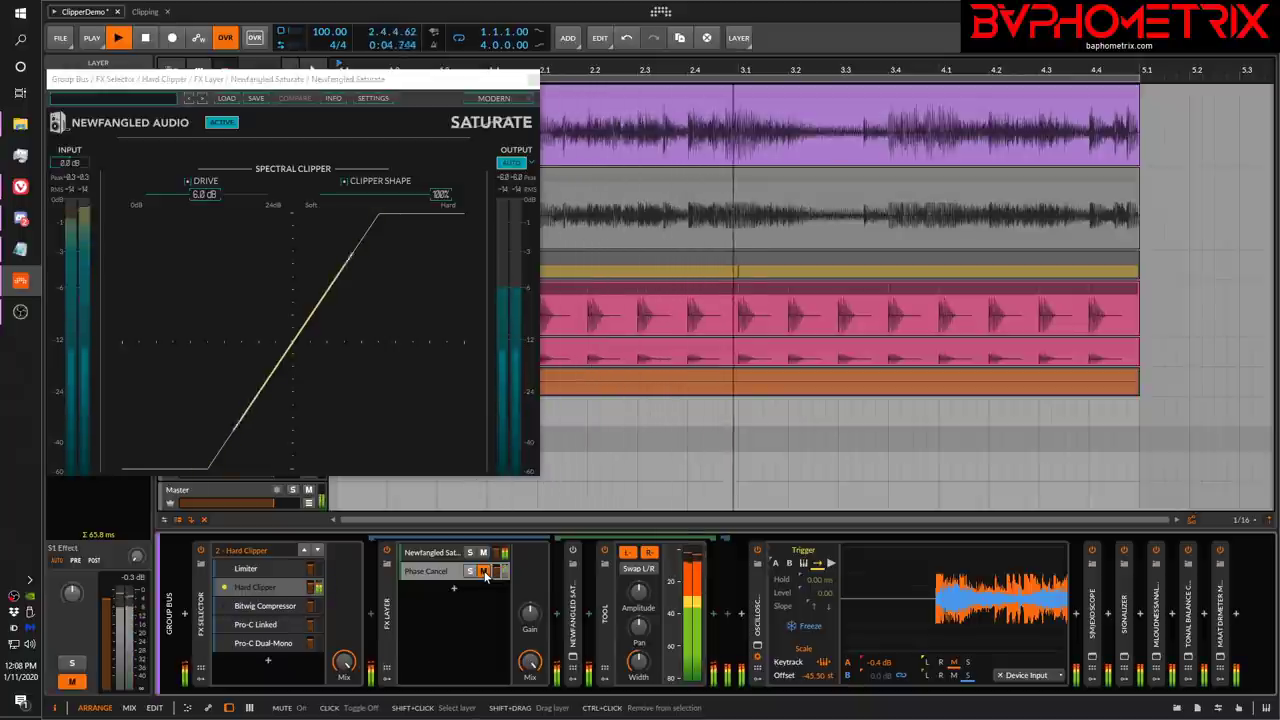
{"action": "left_click", "coordinate": [485, 572]}
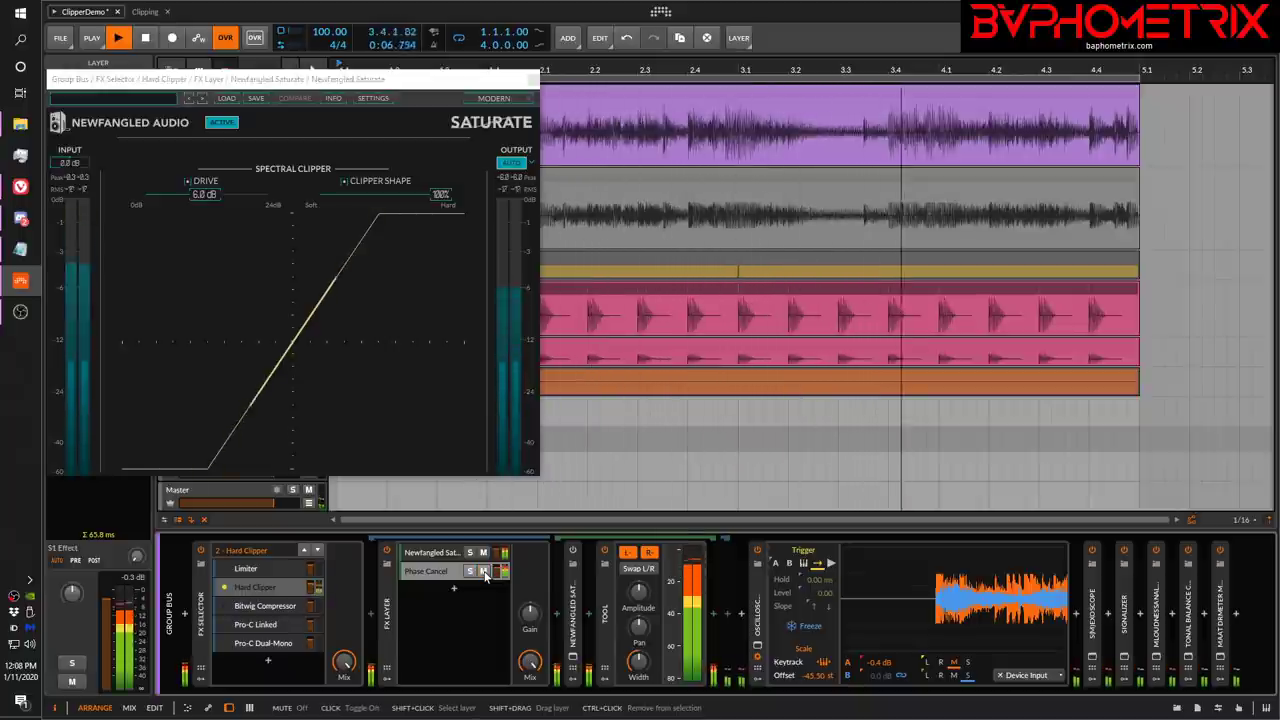
Compare the song with the Phase Cancel layer muted and unmuted again, stop playback, and leave that layer muted.
{"action": "left_click", "coordinate": [485, 572]}
{"action": "left_click", "coordinate": [485, 572]}
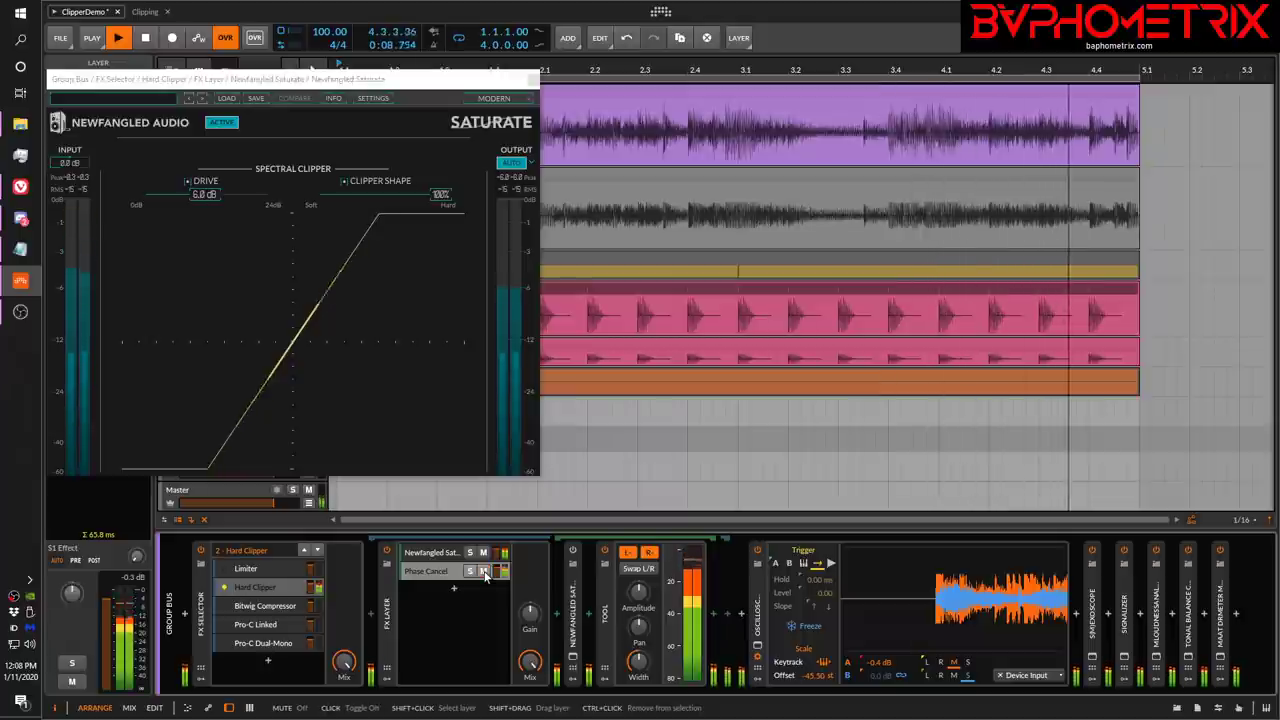
{"action": "key", "text": "space"}
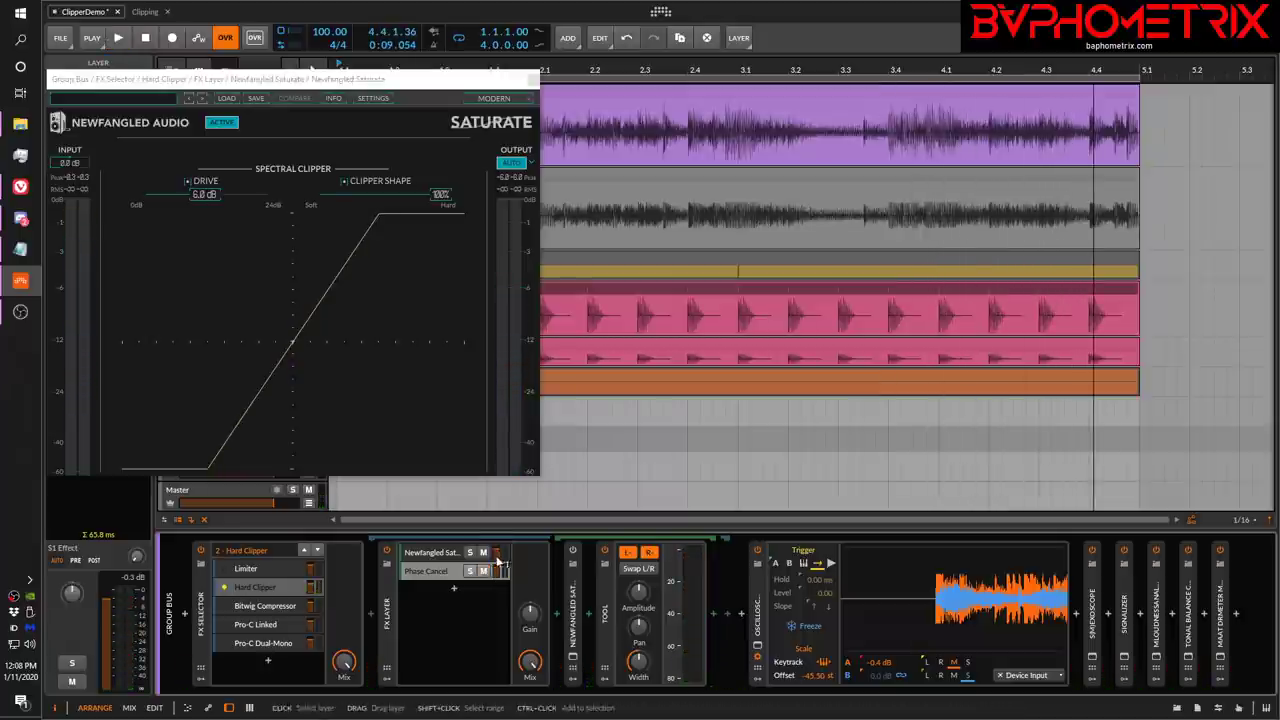
{"action": "left_click", "coordinate": [485, 572]}
{"action": "key", "text": "space"}
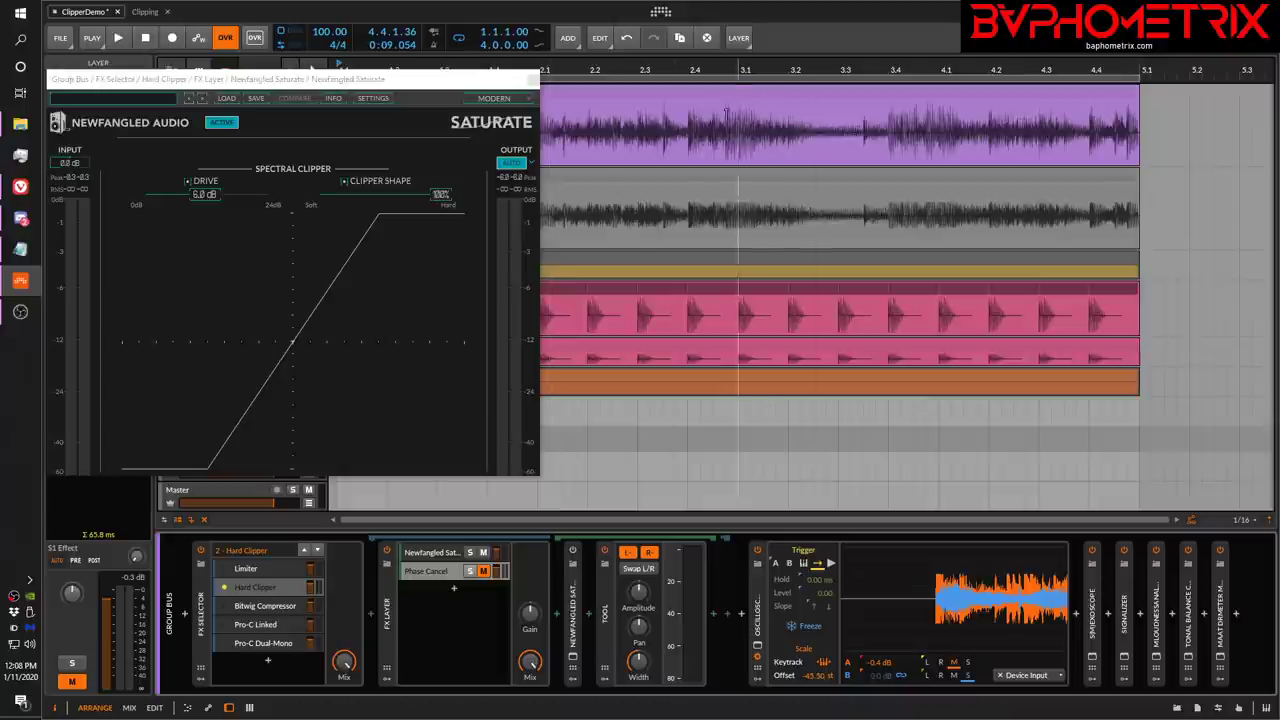
Unfreeze the oscilloscope and play the song while morphing Saturate's Clipper Shape from hard to fully soft at 0%.
{"action": "left_click", "coordinate": [440, 196]}
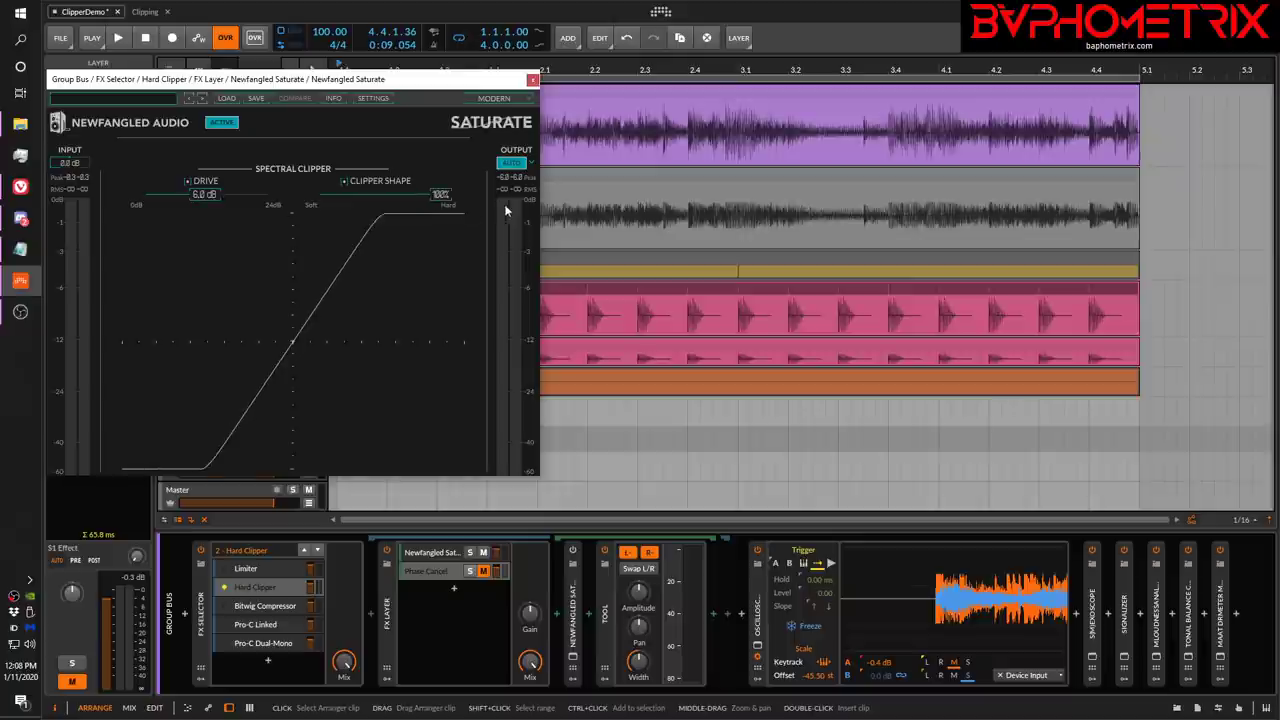
{"action": "mouse_move", "coordinate": [505, 210]}
{"action": "left_mouse_down"}
{"action": "mouse_move", "coordinate": [276, 198]}
{"action": "mouse_move", "coordinate": [509, 202]}
{"action": "left_mouse_up"}
{"action": "left_click", "coordinate": [803, 618]}
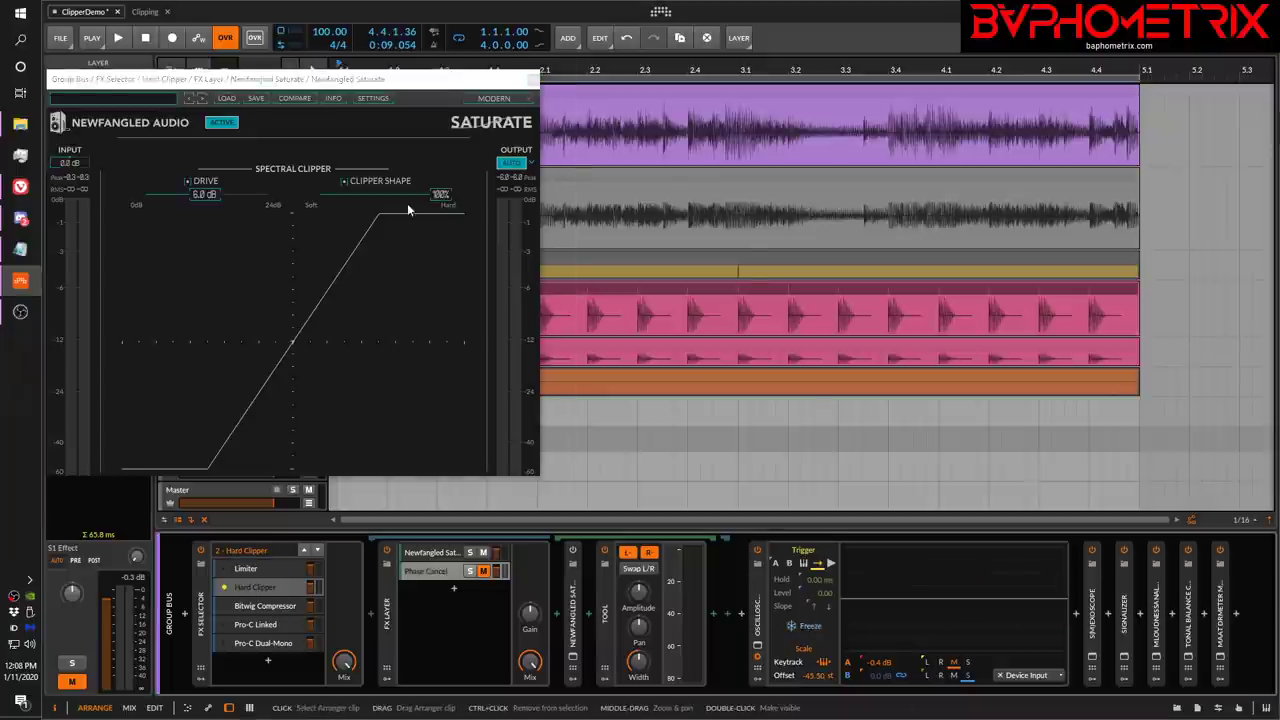
{"action": "key", "text": "space"}
{"action": "left_click_drag", "start_coordinate": [443, 194], "coordinate": [255, 183]}
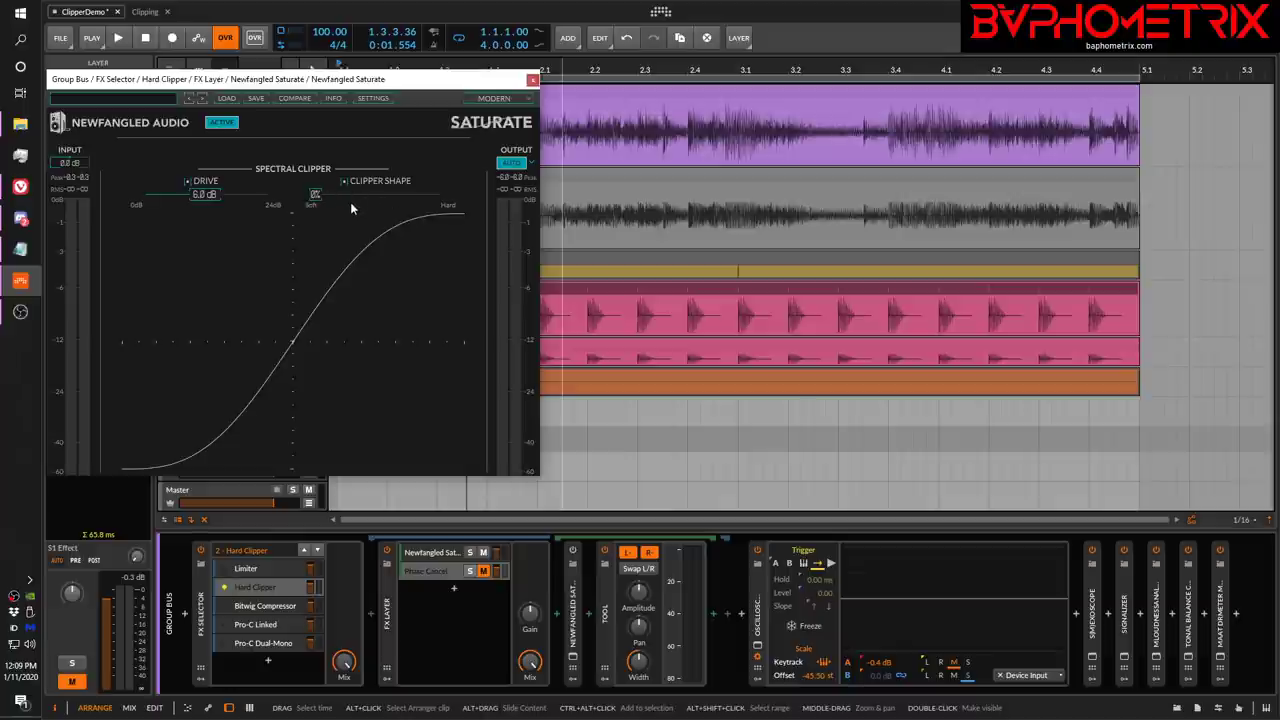
Unmute the Phase Cancel layer and play the song while switching Saturate's Clipper Shape from 100% to 0%.
{"action": "left_click", "coordinate": [487, 577]}
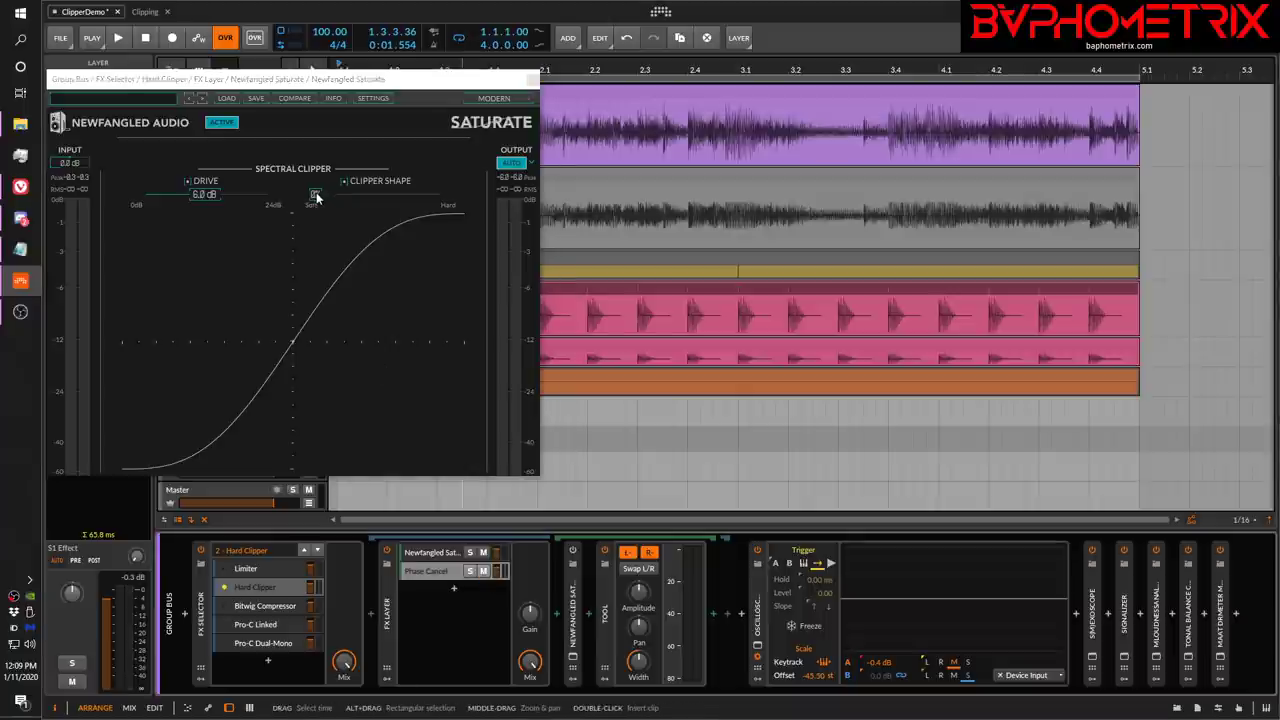
{"action": "left_click_drag", "start_coordinate": [316, 197], "coordinate": [494, 211]}
{"action": "key", "text": "space"}
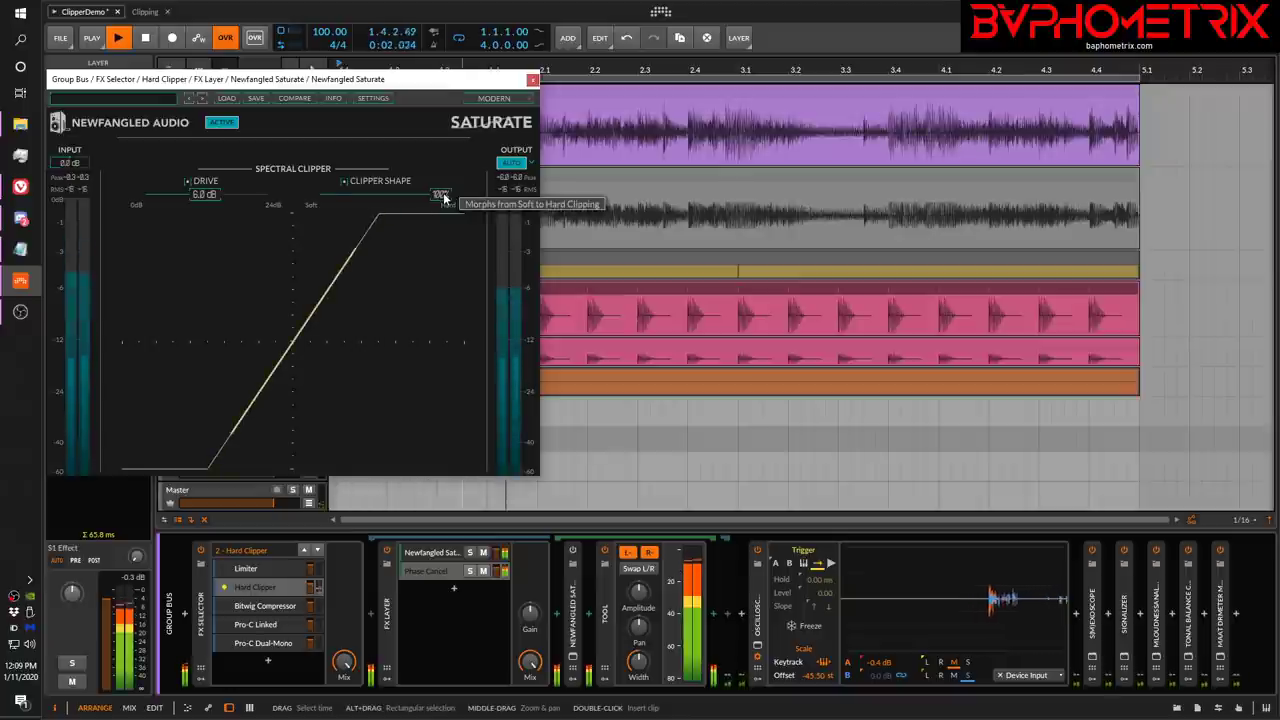
{"action": "left_click_drag", "start_coordinate": [444, 197], "coordinate": [270, 177]}
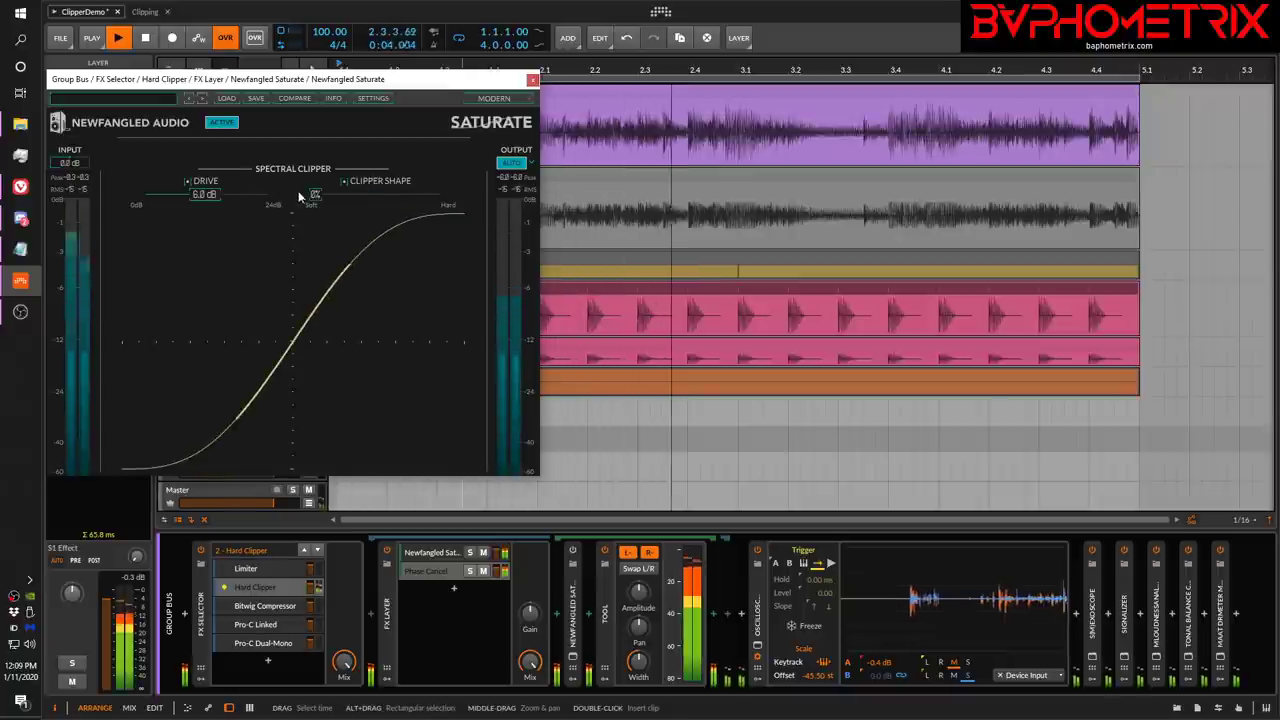
{"action": "key", "text": "space"}
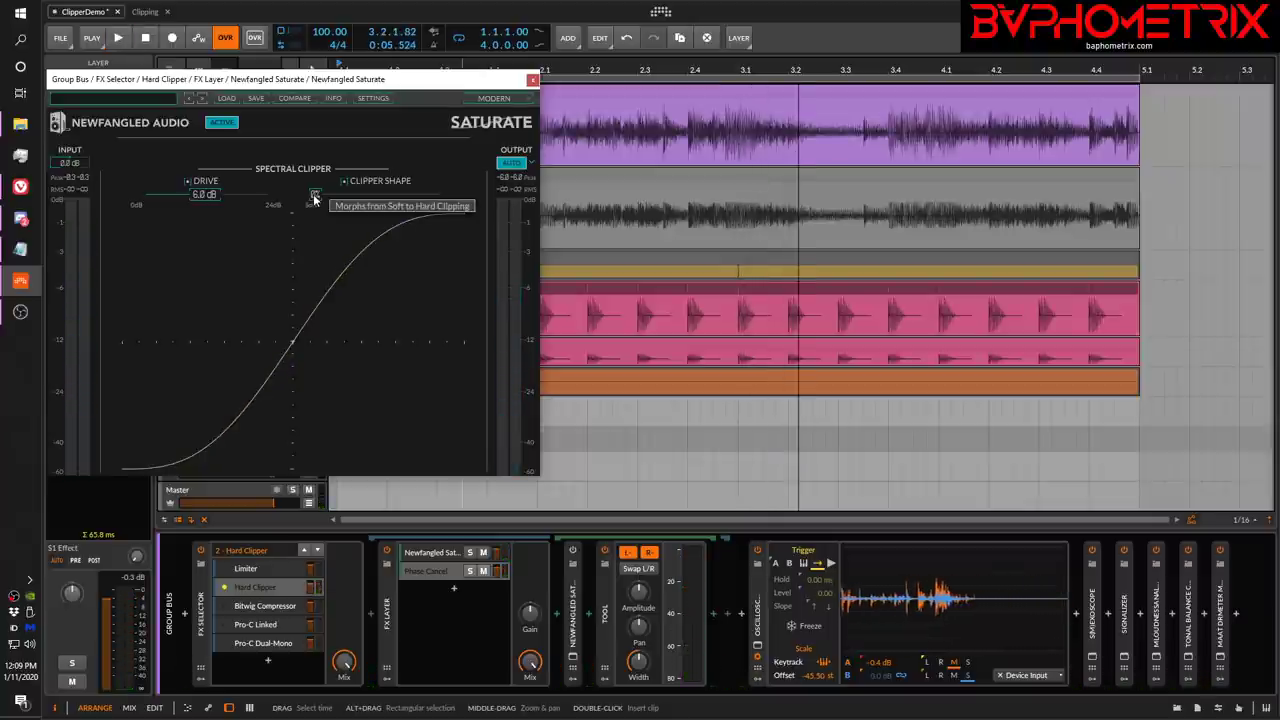
Demonstrate the clipping curve by moving the Clipper Shape between 100% and 0% and settling at about 63%.
{"action": "left_click_drag", "start_coordinate": [314, 200], "coordinate": [523, 205]}
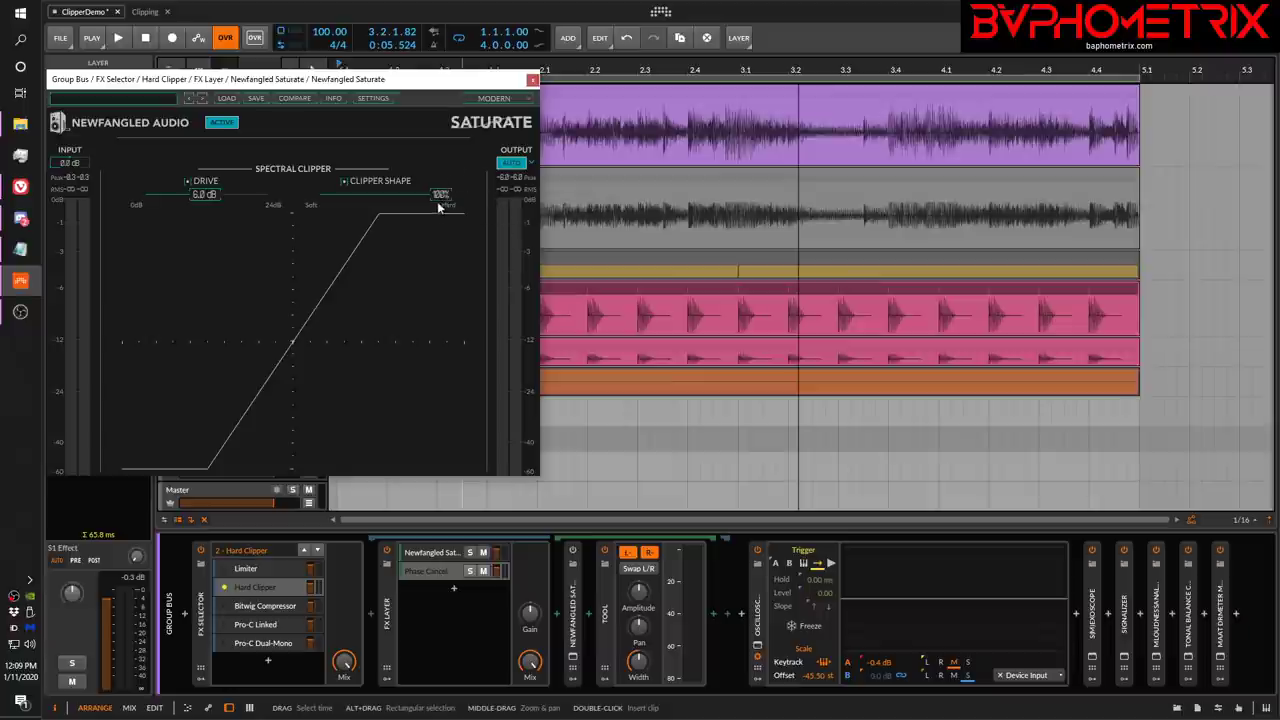
{"action": "left_click_drag", "start_coordinate": [445, 197], "coordinate": [272, 201]}
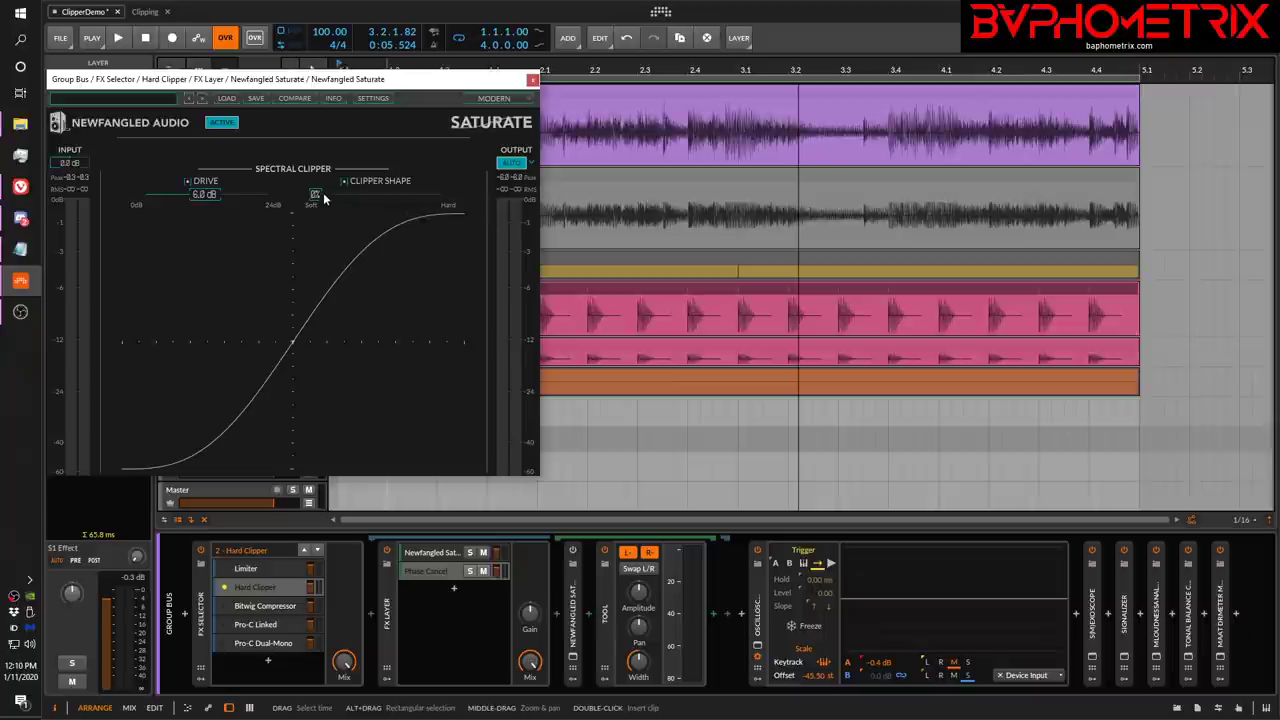
{"action": "left_click_drag", "start_coordinate": [320, 195], "coordinate": [441, 195]}
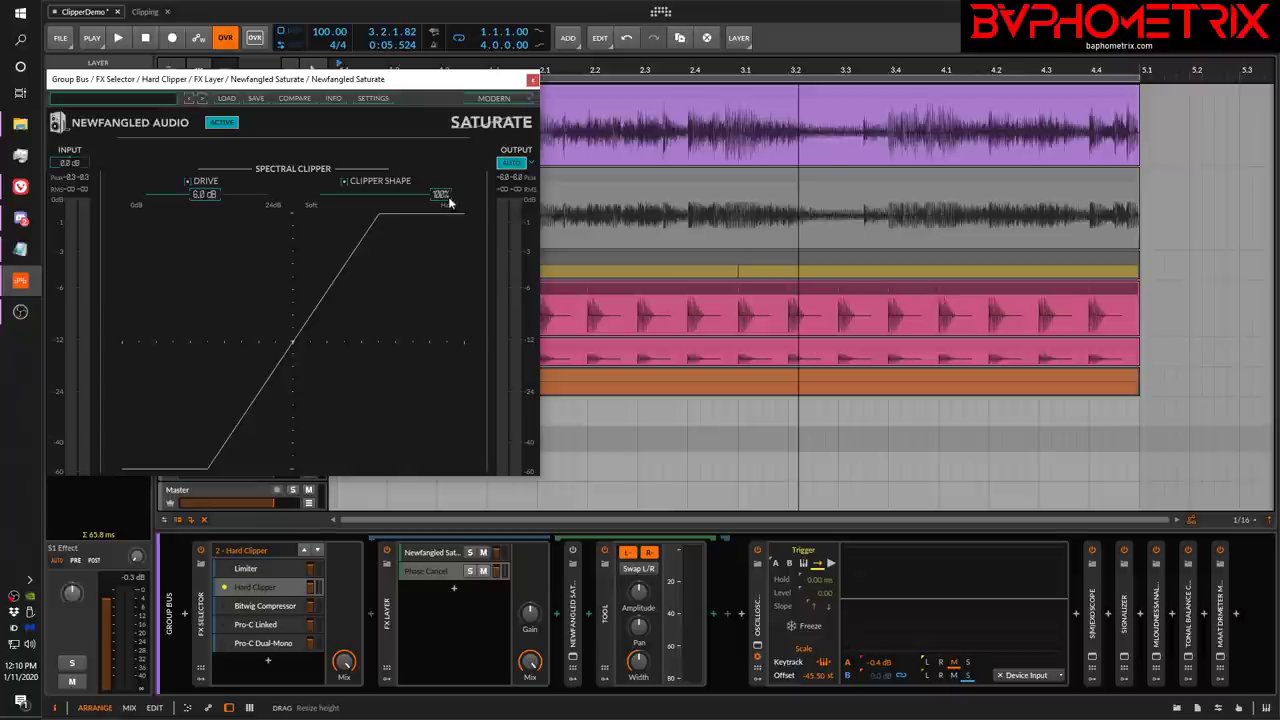
{"action": "left_click_drag", "start_coordinate": [446, 197], "coordinate": [385, 194]}
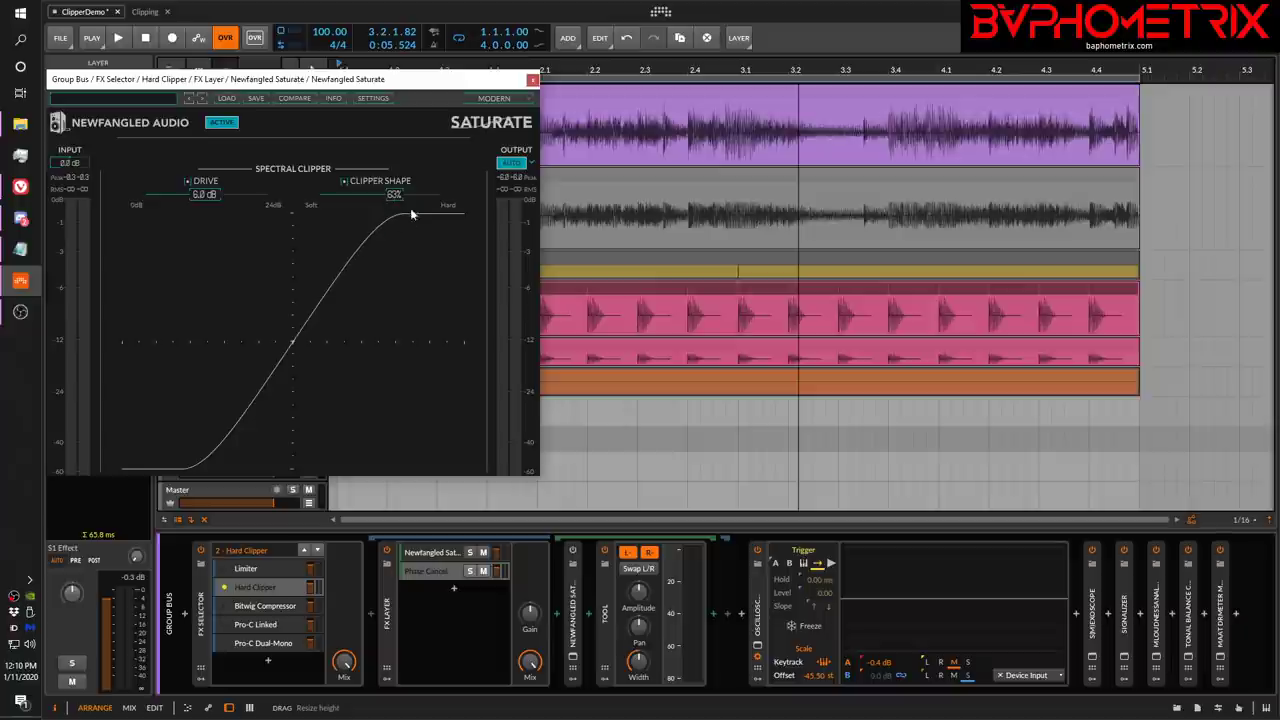
{"action": "left_click_drag", "start_coordinate": [362, 244], "coordinate": [385, 228]}
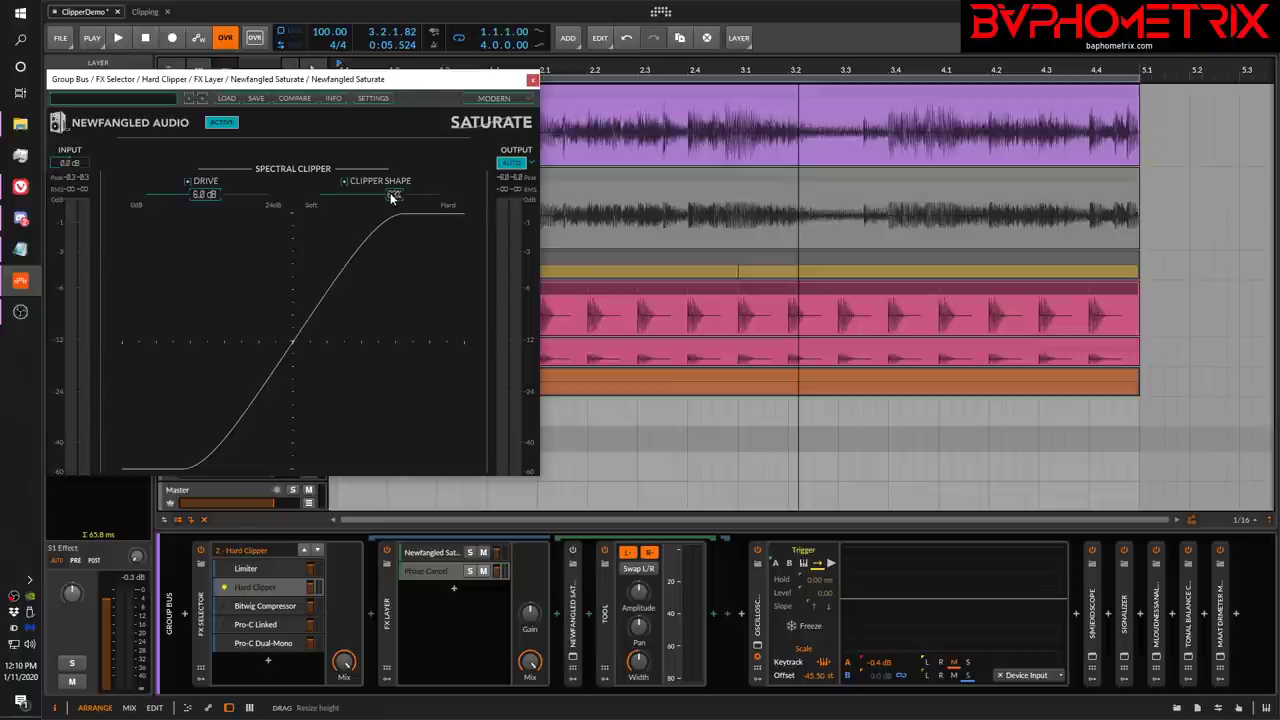
Try softer Clipper Shape settings of about 22%, 33% and 36%, and return the shape to 100%.
{"action": "left_click_drag", "start_coordinate": [392, 195], "coordinate": [322, 205]}
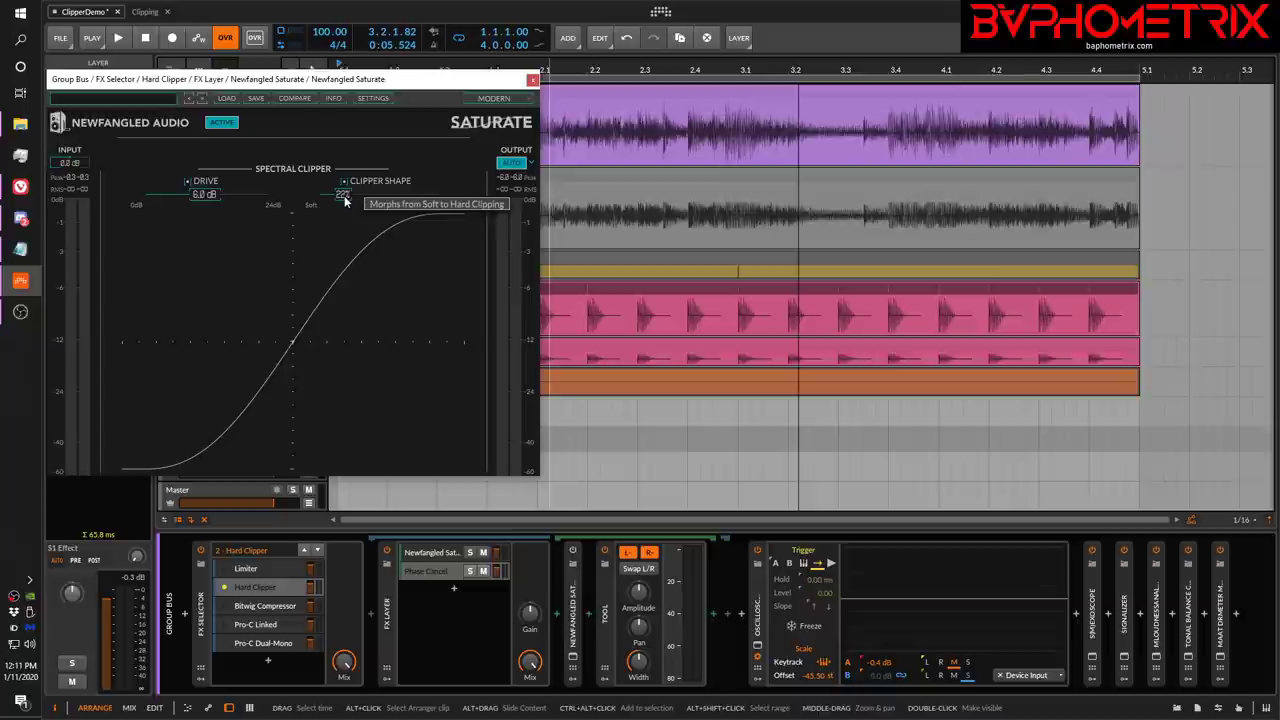
{"action": "mouse_move", "coordinate": [345, 201]}
{"action": "left_mouse_down"}
{"action": "mouse_move", "coordinate": [383, 201]}
{"action": "mouse_move", "coordinate": [363, 207]}
{"action": "left_mouse_up"}
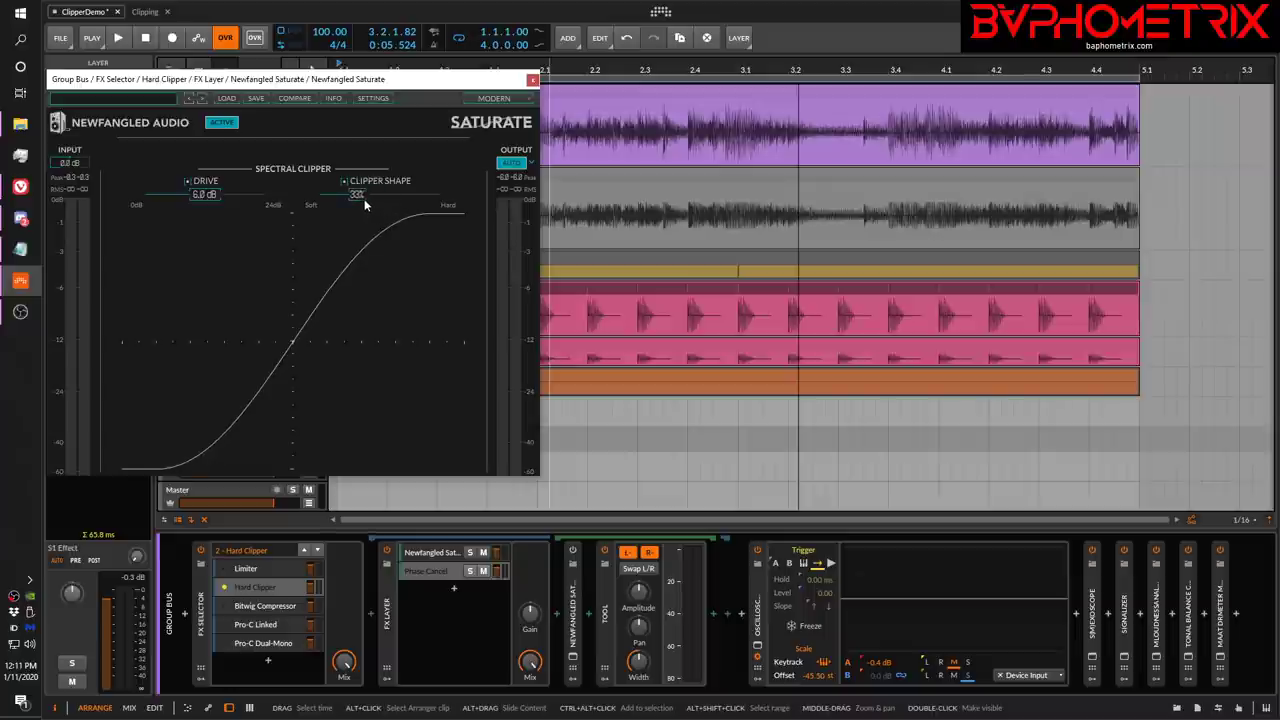
{"action": "left_click_drag", "start_coordinate": [364, 198], "coordinate": [460, 198]}
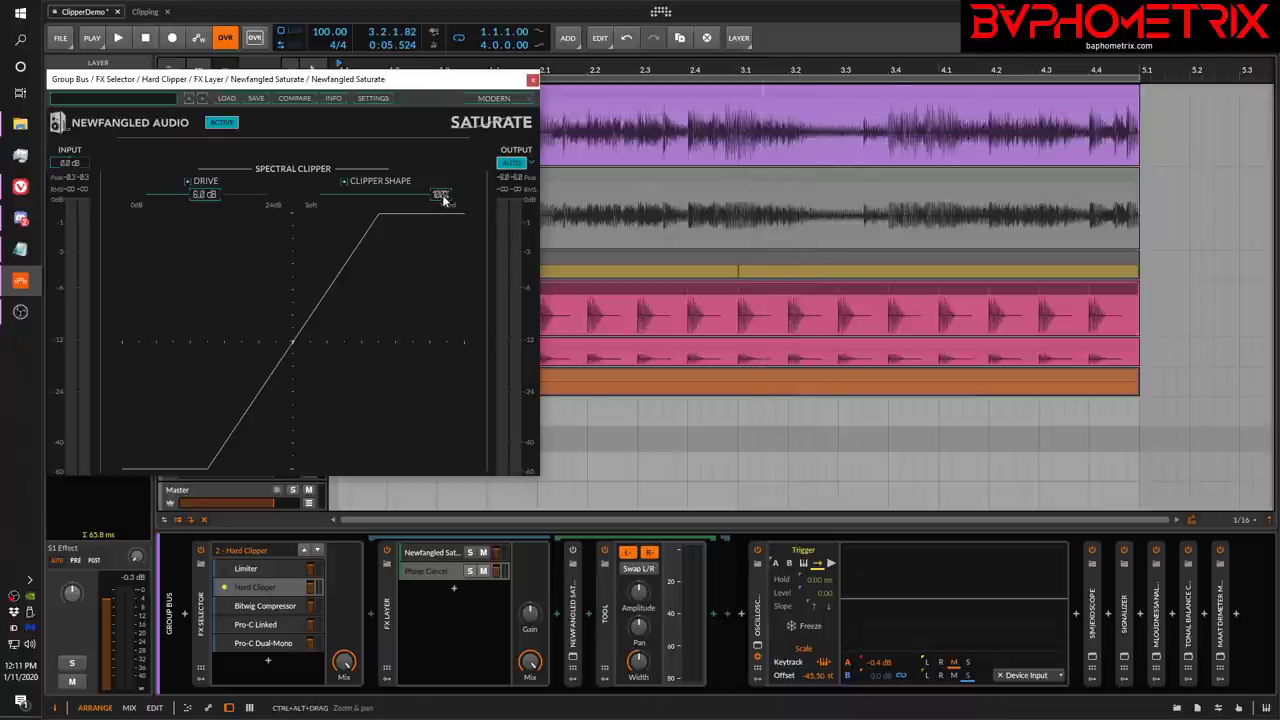
{"action": "left_click_drag", "start_coordinate": [443, 199], "coordinate": [334, 207]}
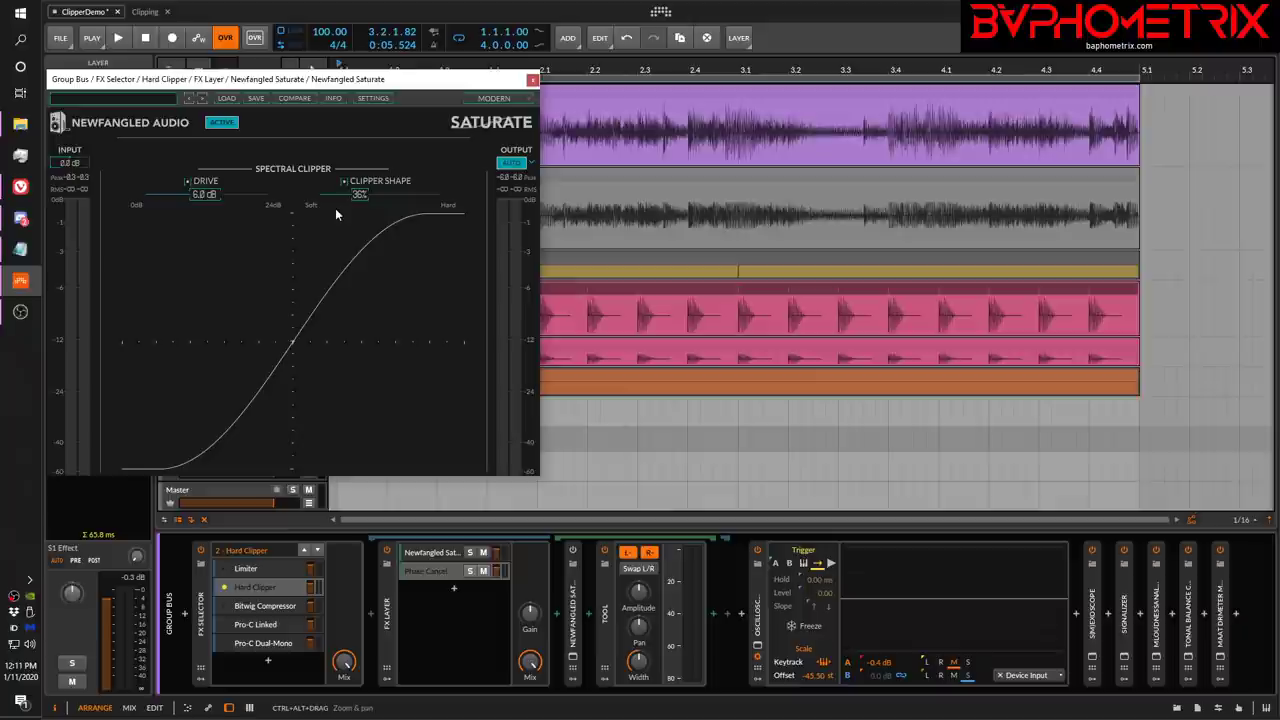
{"action": "left_click_drag", "start_coordinate": [335, 208], "coordinate": [481, 182]}
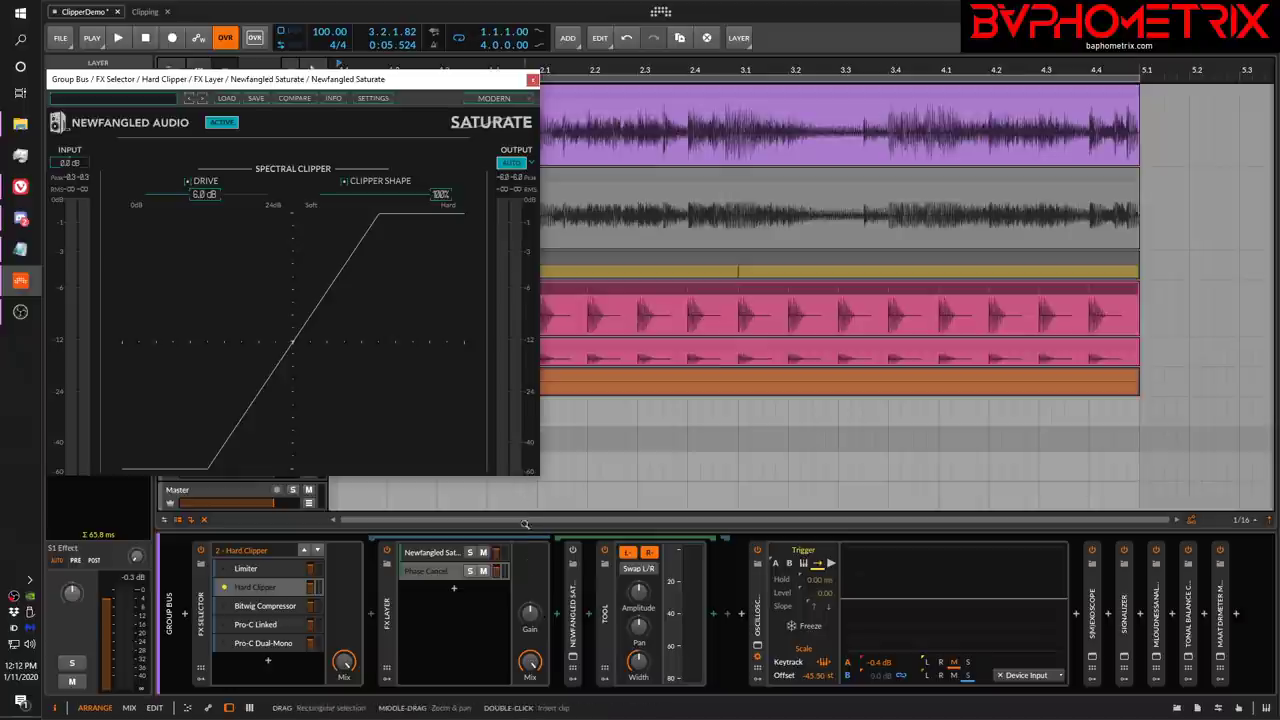
Audition the phase-cancelled song with the FX Layer gain raised to +9.4 dB, reset the gain, and close Saturate.
{"action": "key", "text": "space"}
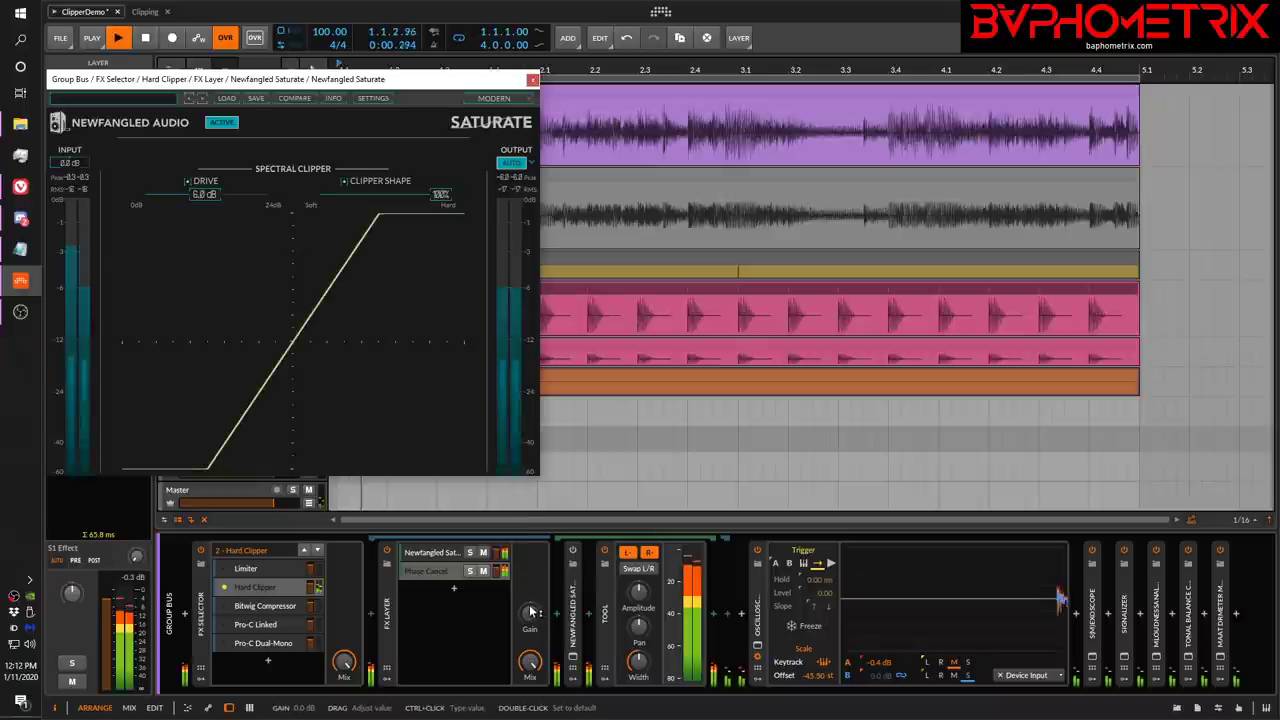
{"action": "left_click_drag", "start_coordinate": [531, 612], "coordinate": [531, 583]}
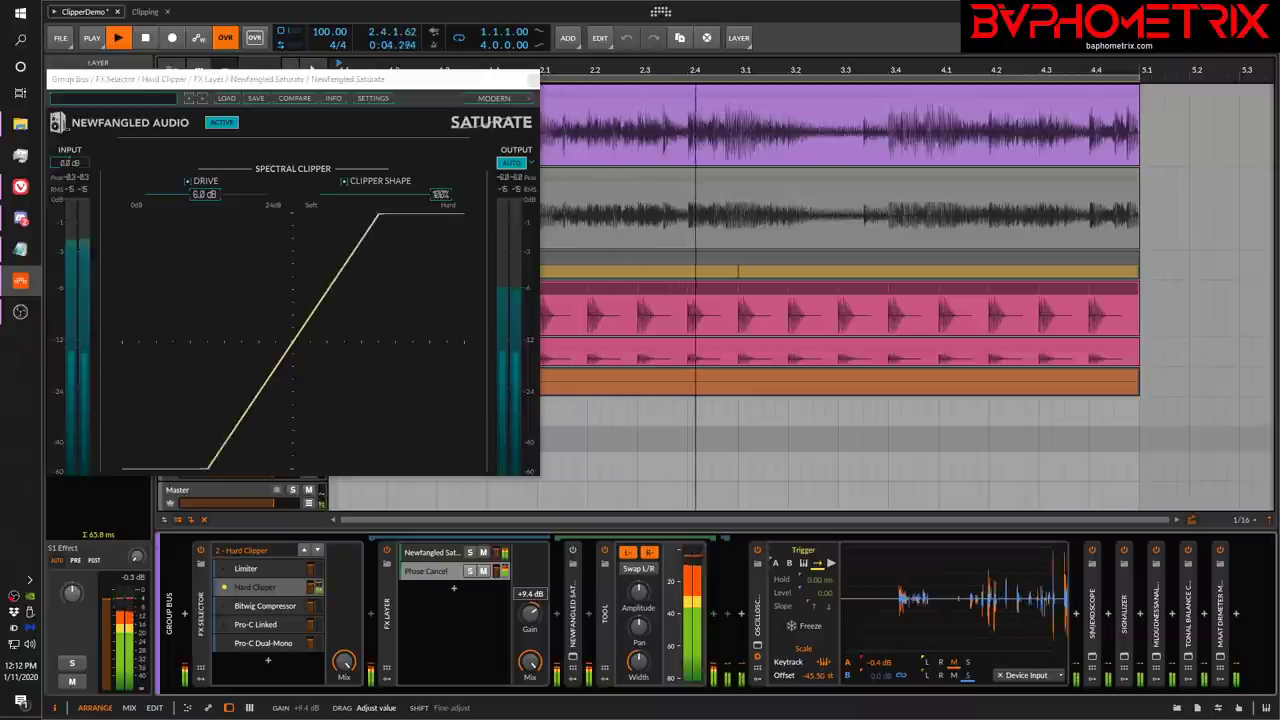
{"action": "left_click_drag", "start_coordinate": [440, 195], "coordinate": [477, 201]}
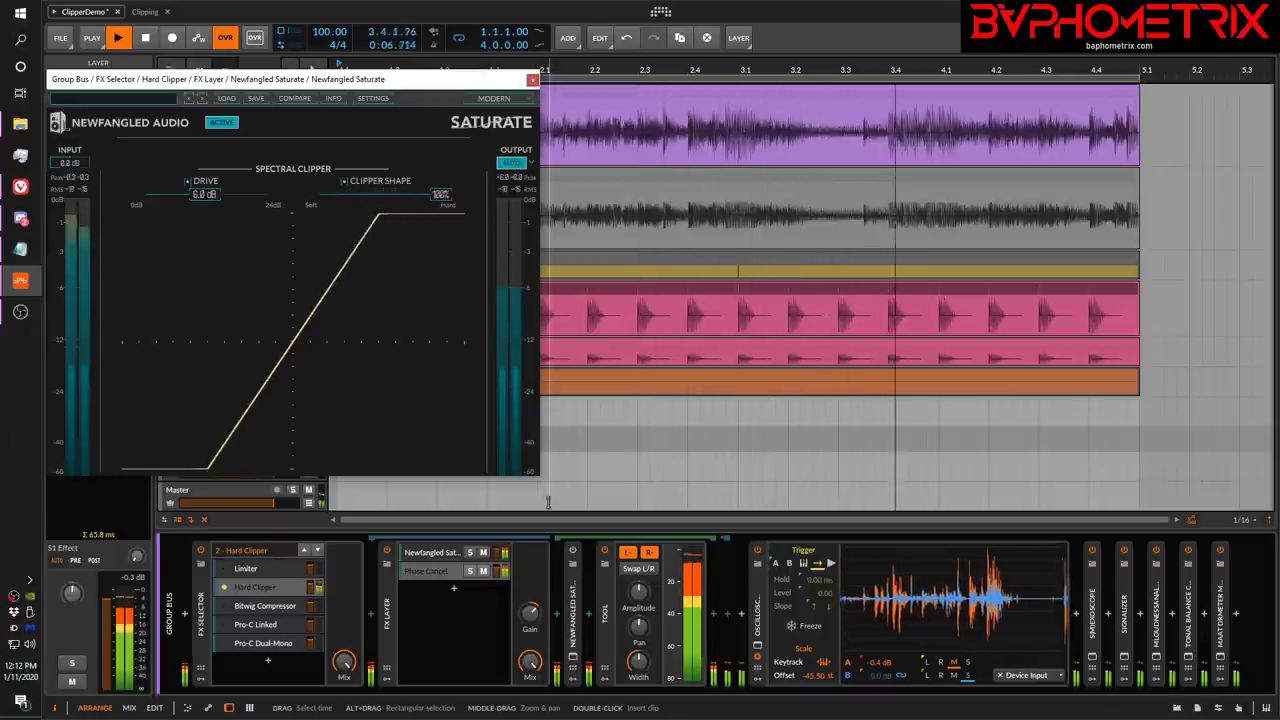
{"action": "left_click", "coordinate": [533, 612]}
{"action": "key", "text": "space"}
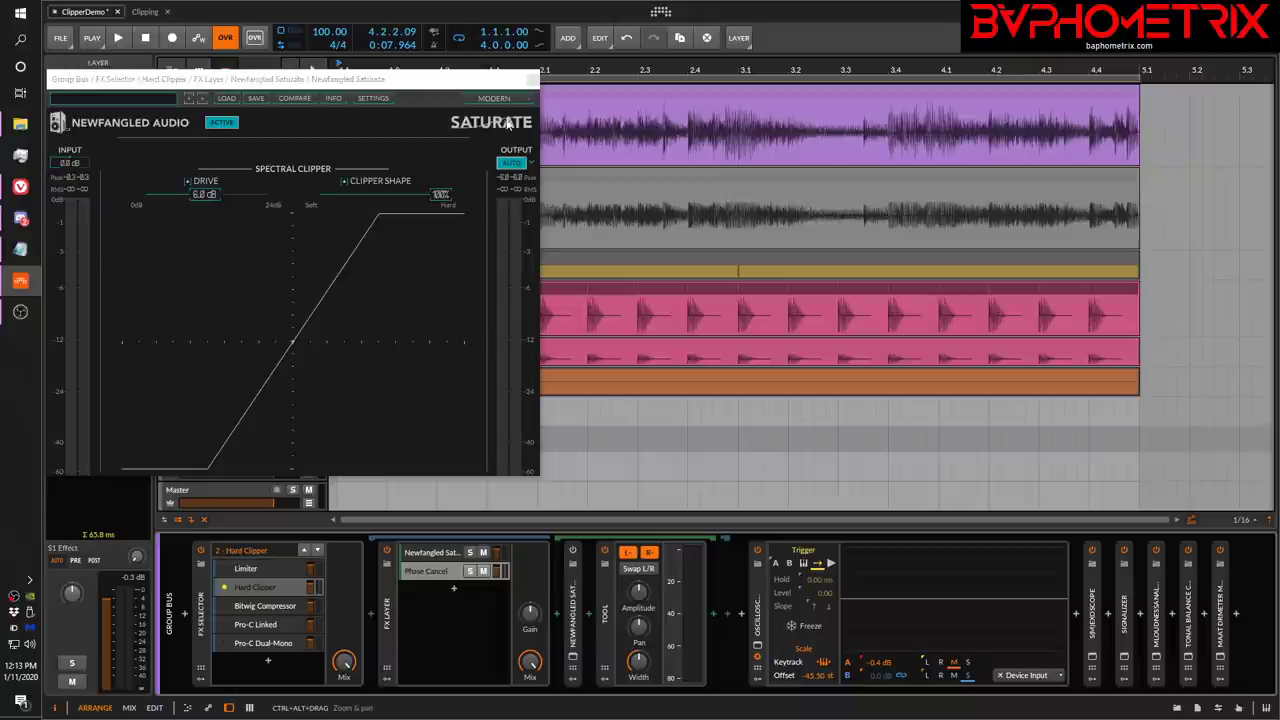
{"action": "left_click", "coordinate": [532, 79]}
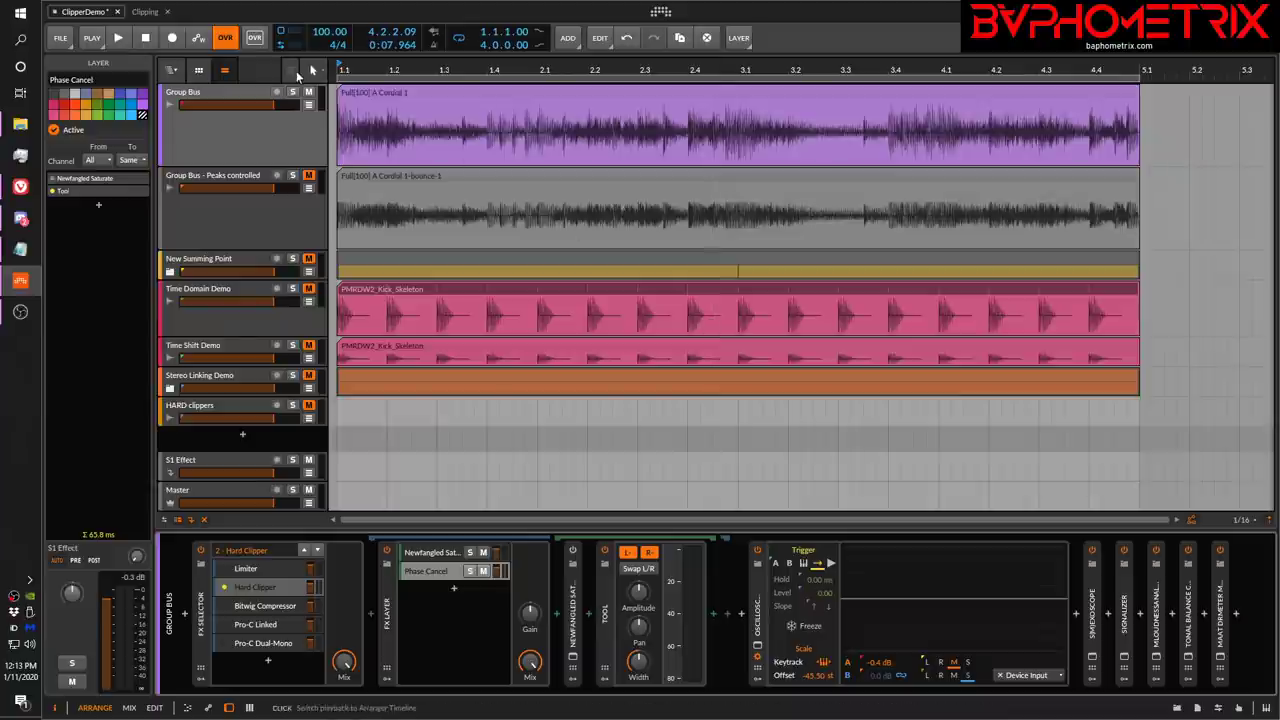
{"action": "left_click", "coordinate": [20, 188]}
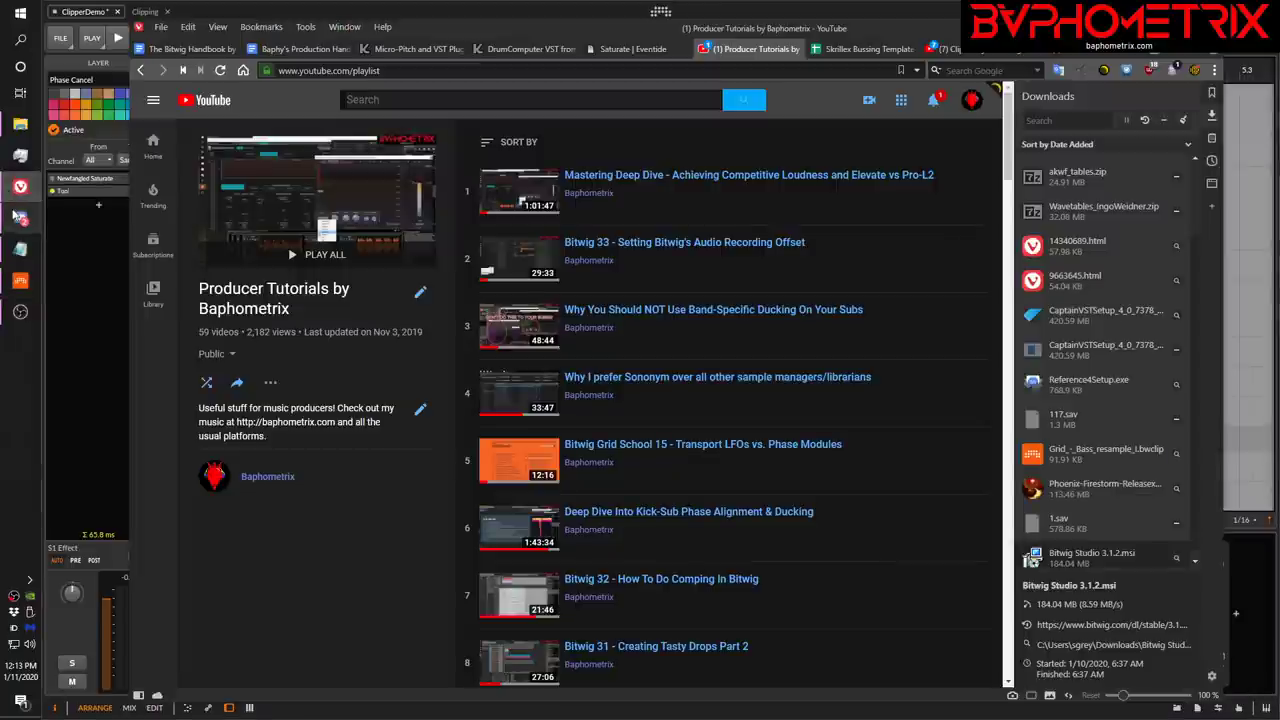
{"action": "mouse_move", "coordinate": [24, 226]}
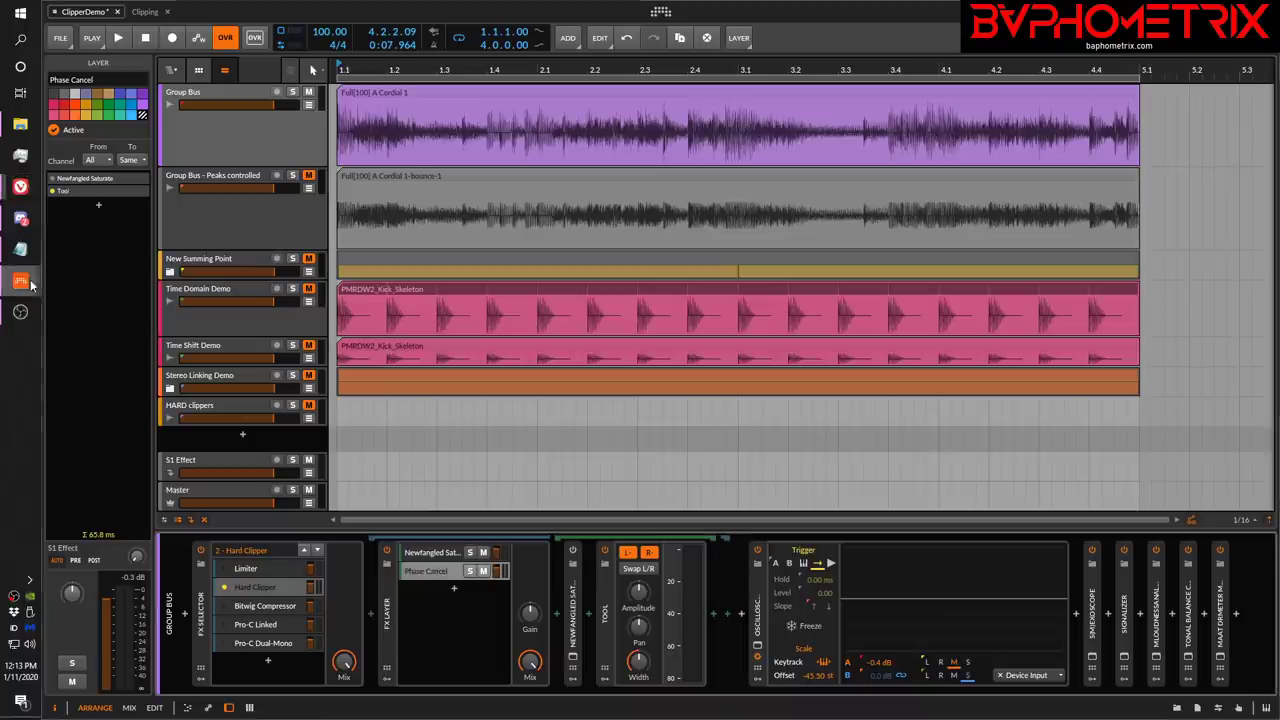
{"action": "left_click", "coordinate": [20, 281]}
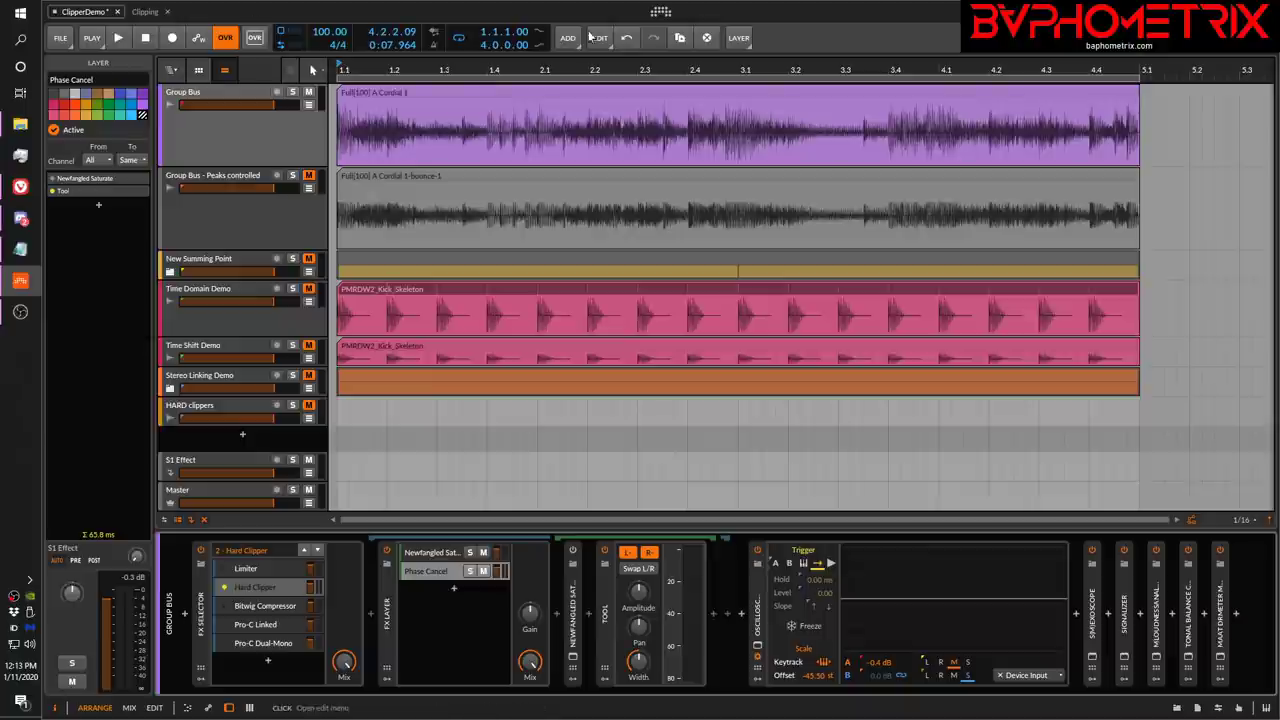
Open the Baphy Default 2020 template as a new project, show its mixer, and activate the audio engine.
{"action": "left_click", "coordinate": [660, 12]}
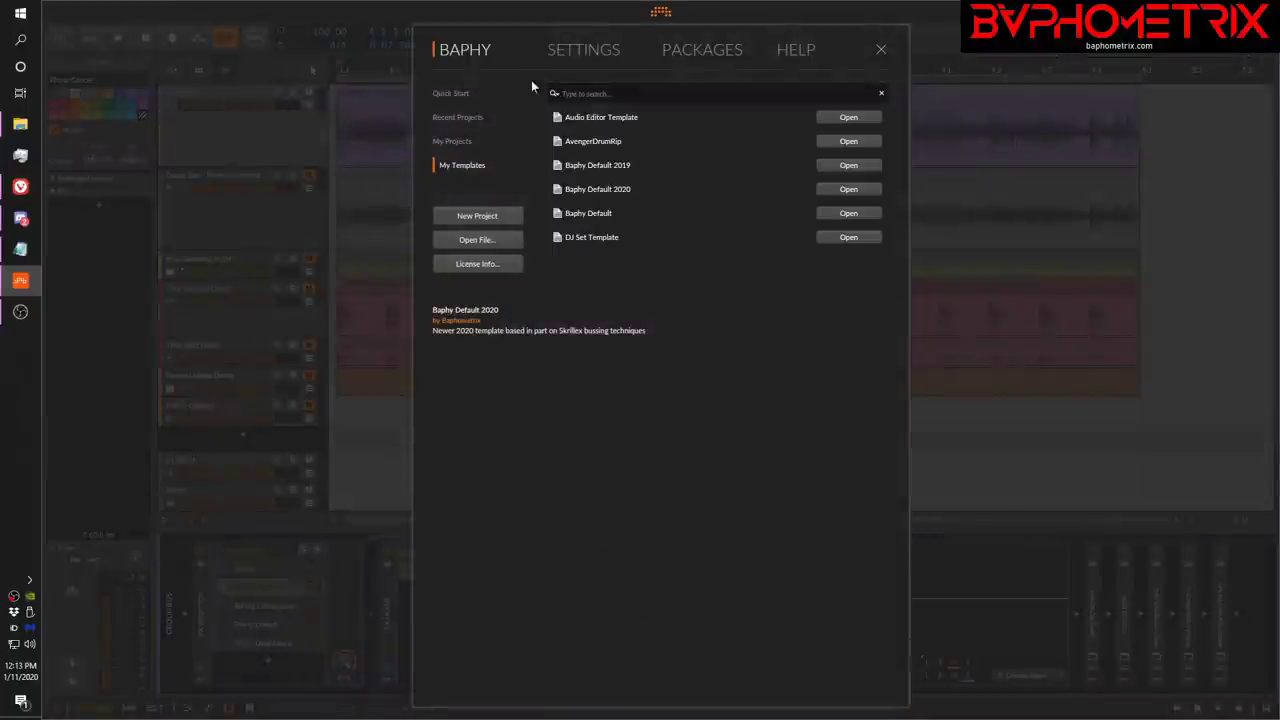
{"action": "left_click", "coordinate": [865, 192]}
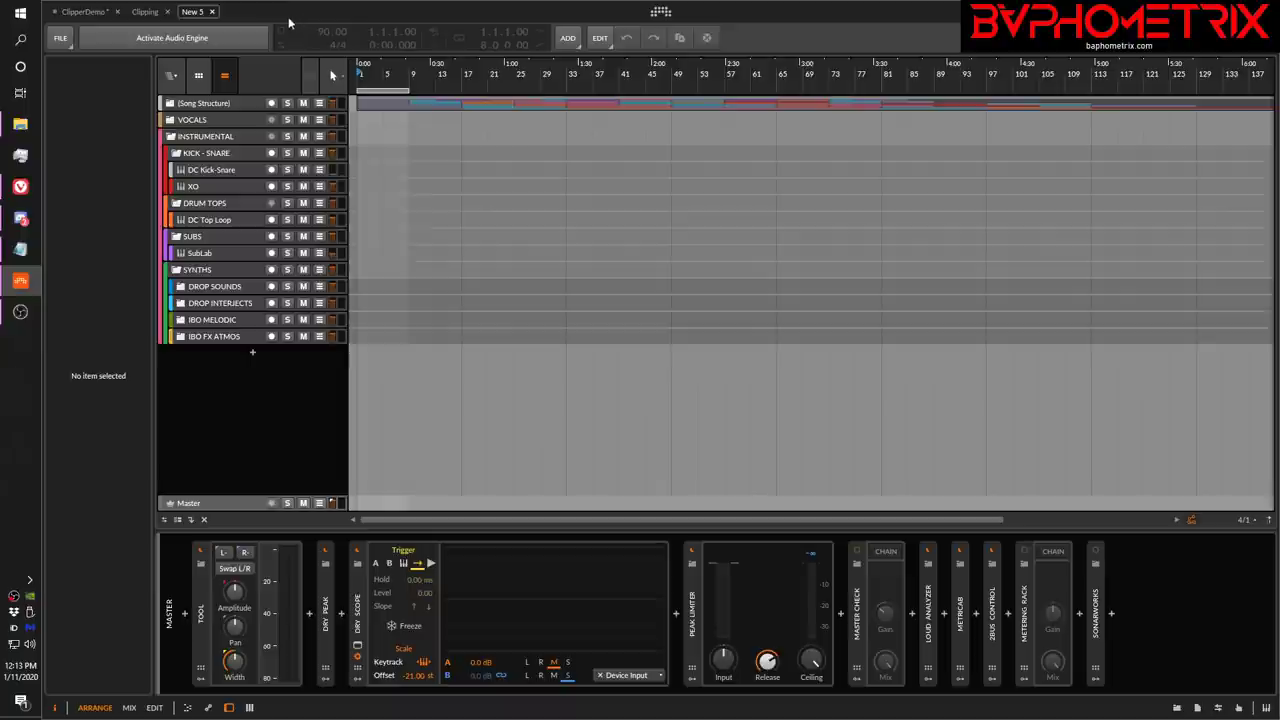
{"action": "key", "text": "alt+2"}
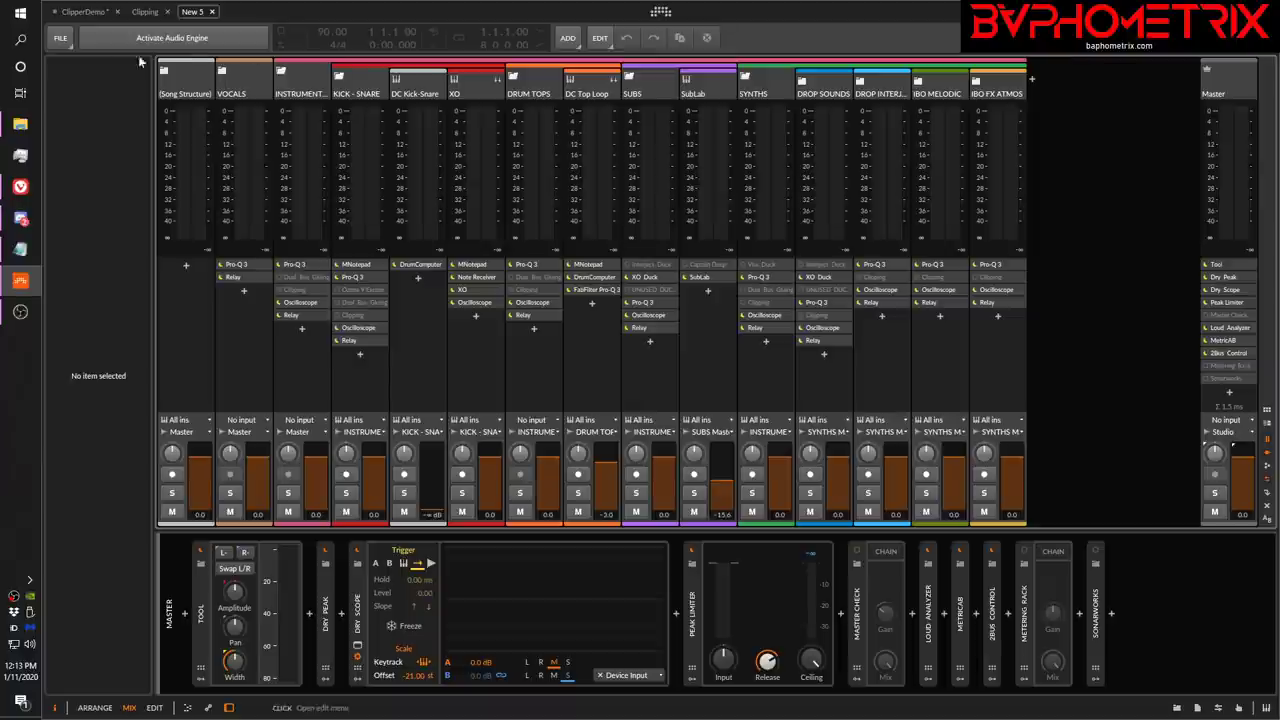
{"action": "left_click", "coordinate": [109, 38]}
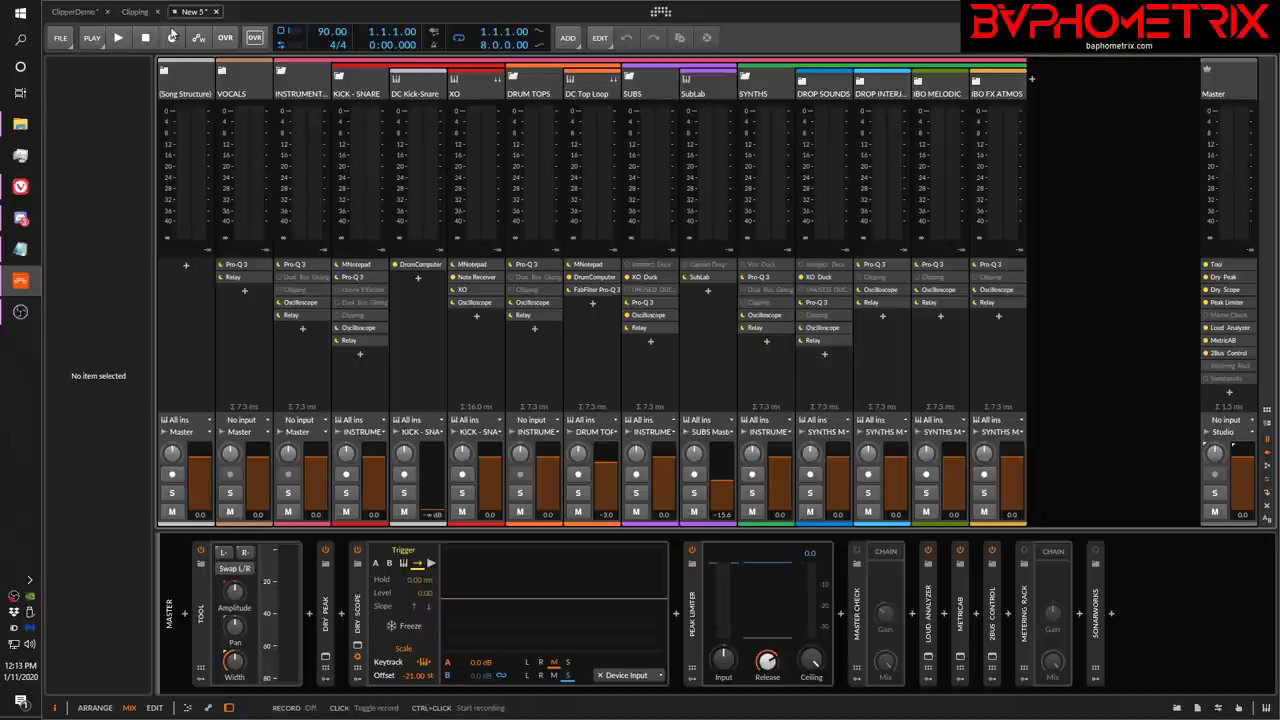
Return to the arrangement view and expand the IBO FX ATMOS group track to show its subgroups.
{"action": "key", "text": "alt+1"}
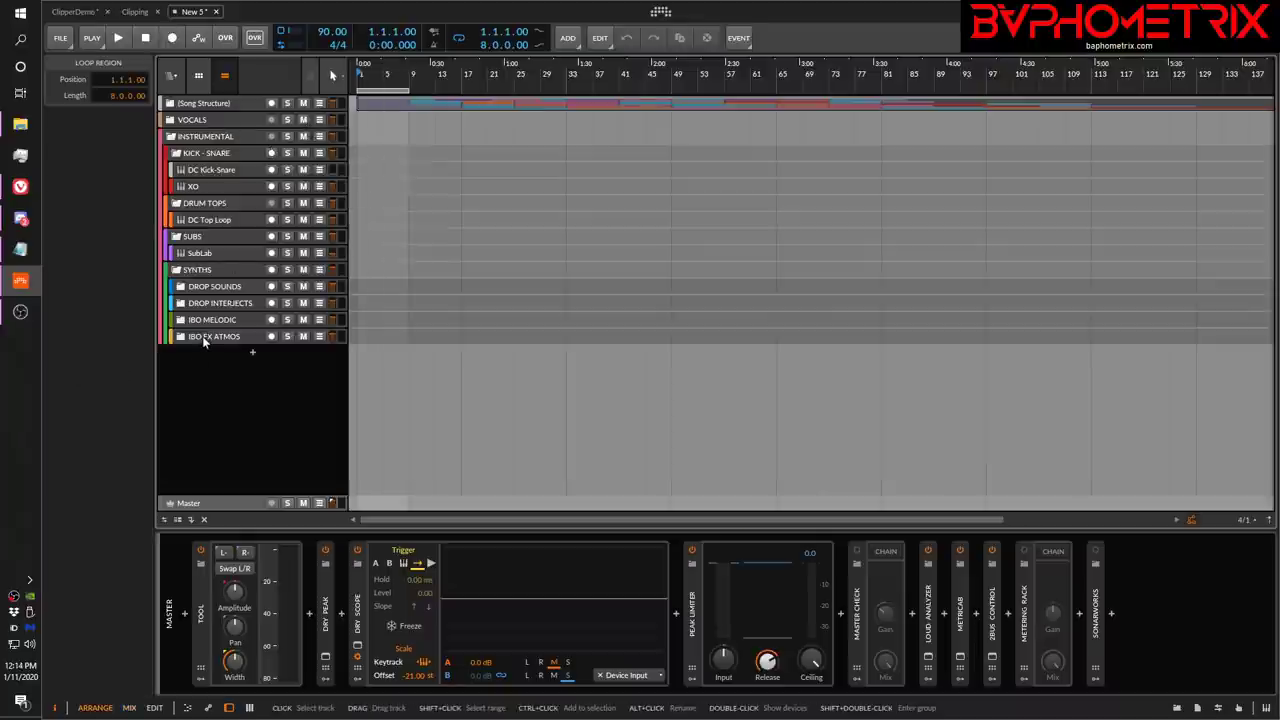
{"action": "left_click", "coordinate": [205, 340]}
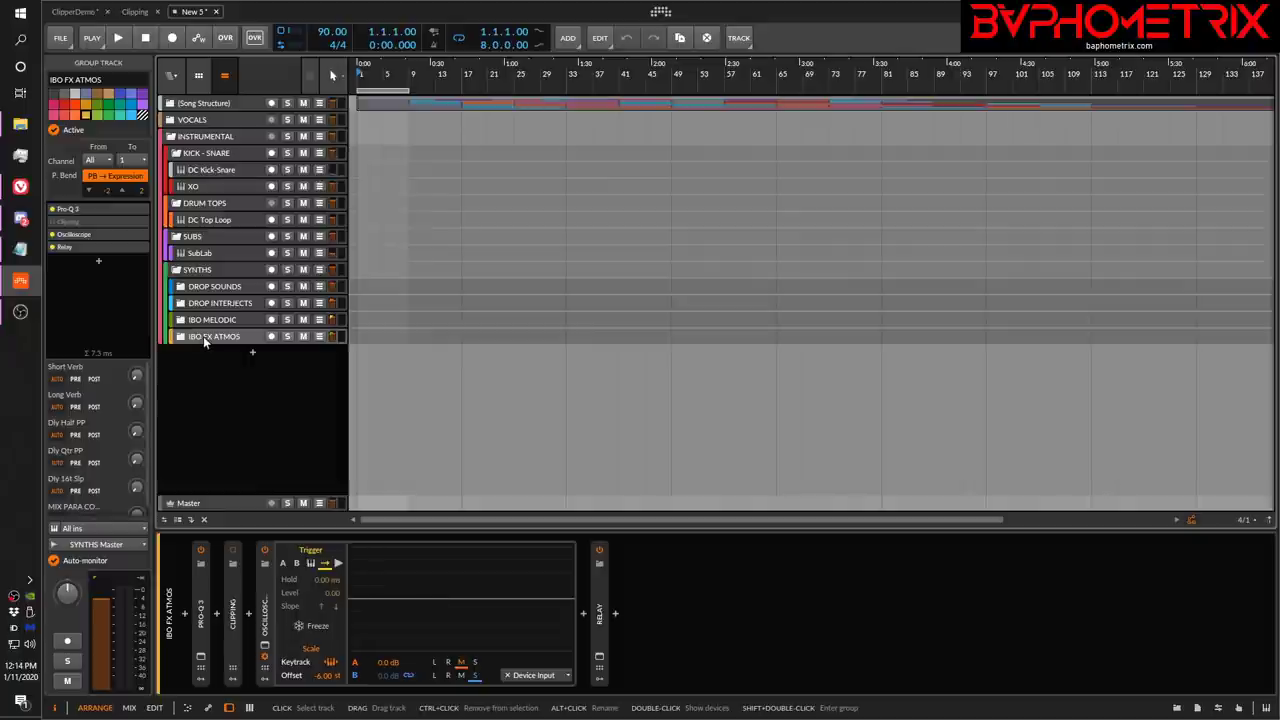
{"action": "left_click", "coordinate": [180, 336]}
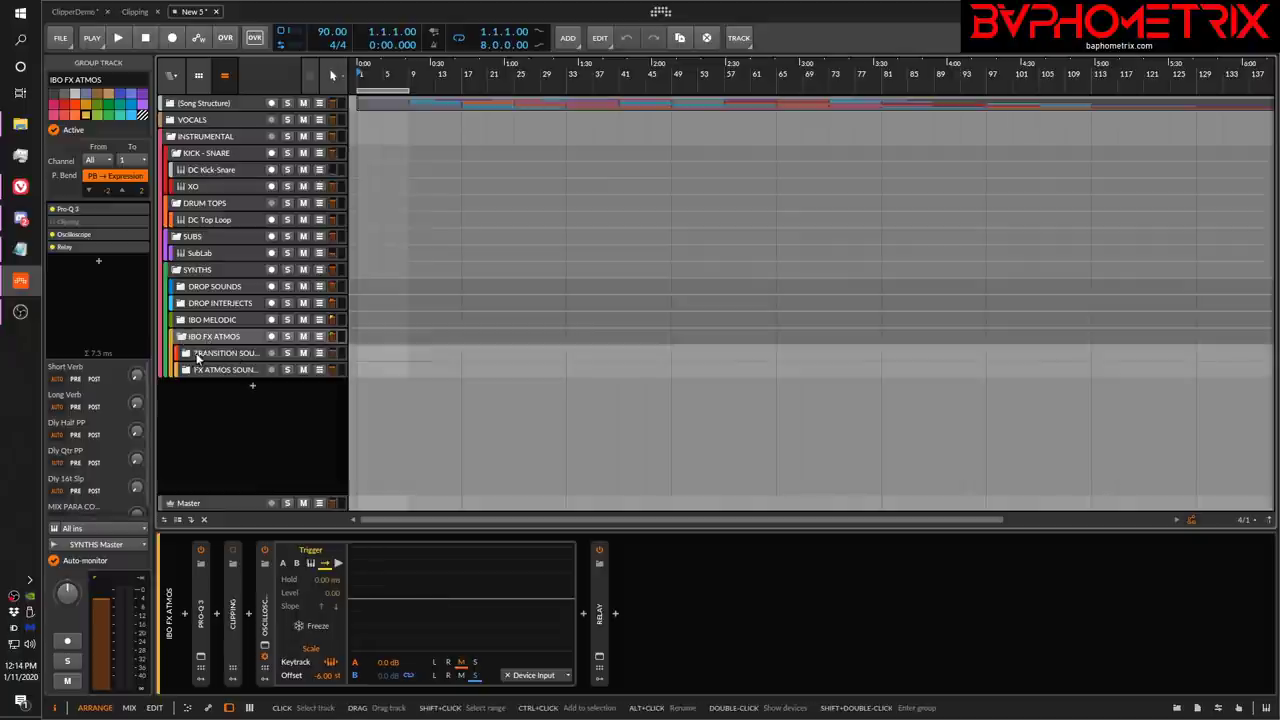
Check the contents of the transition sounds subgroup, and collapse it together with the IBO FX ATMOS group.
{"action": "left_click", "coordinate": [185, 353]}
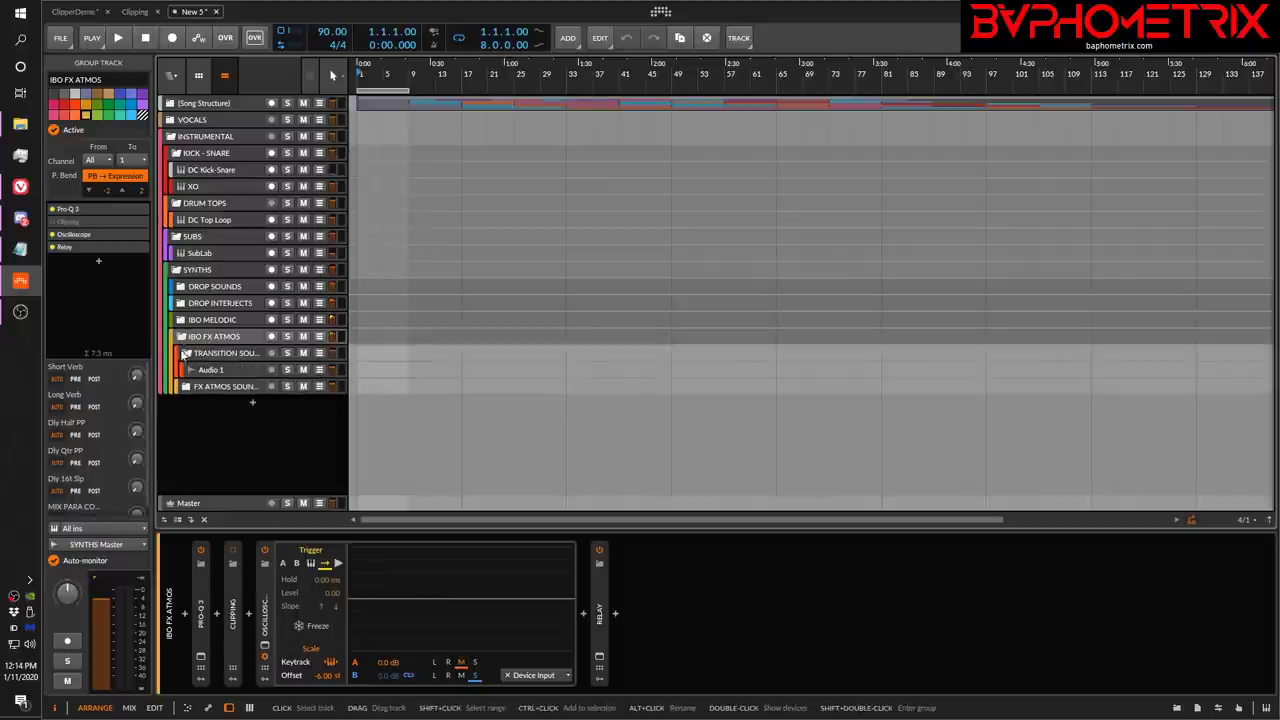
{"action": "left_click", "coordinate": [185, 353]}
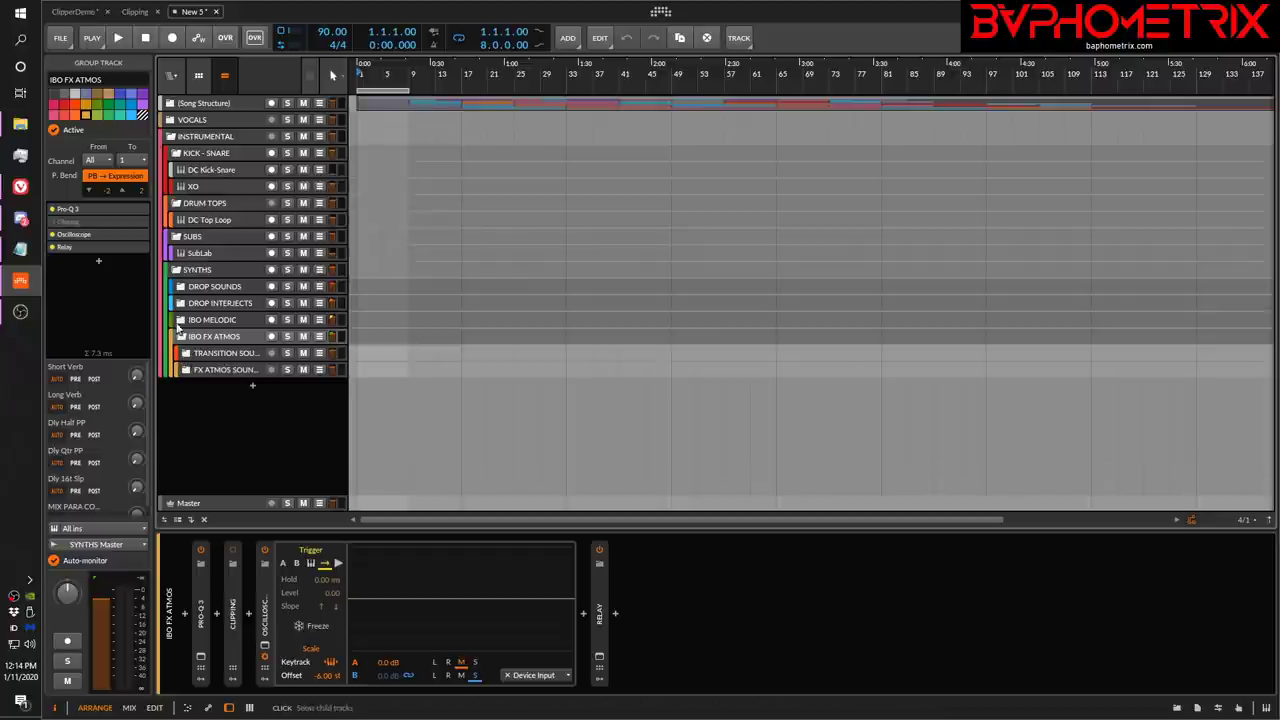
{"action": "left_click", "coordinate": [180, 336]}
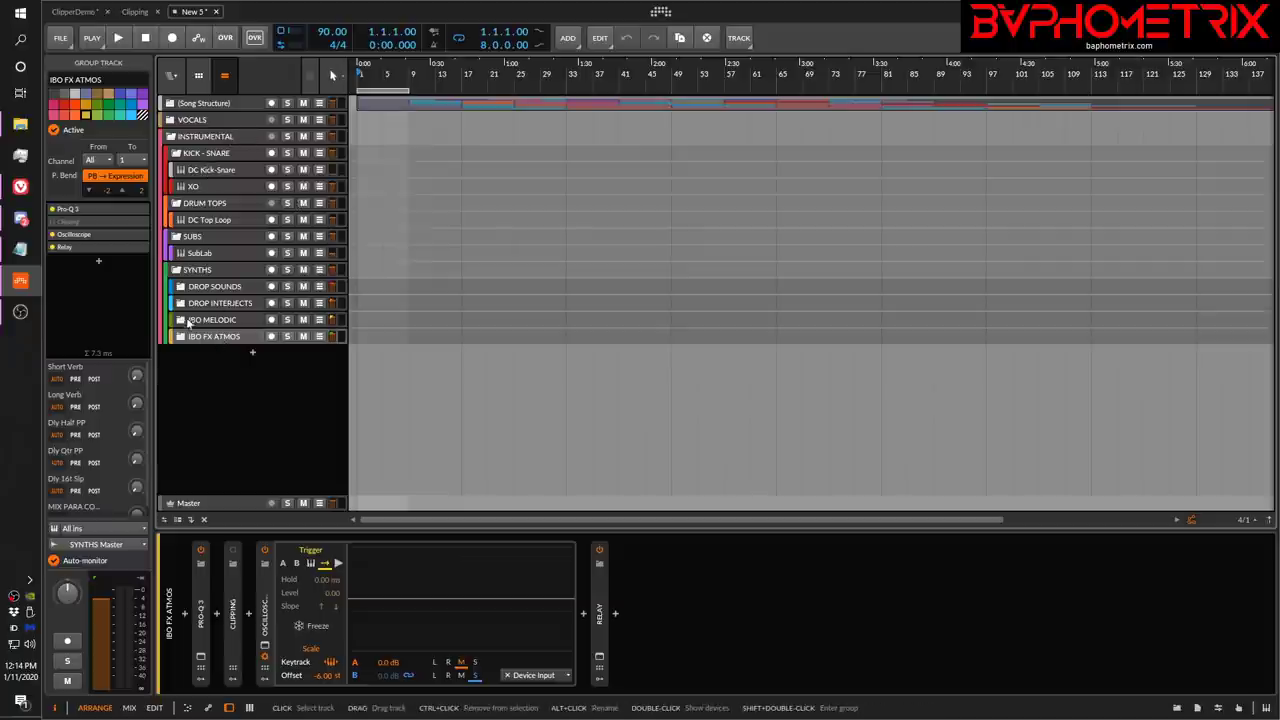
Inspect the Clipping device on the IBO FX ATMOS bus and the device chains of the IBO MELODIC and DROP INTERJECTS buses.
{"action": "left_click", "coordinate": [232, 615]}
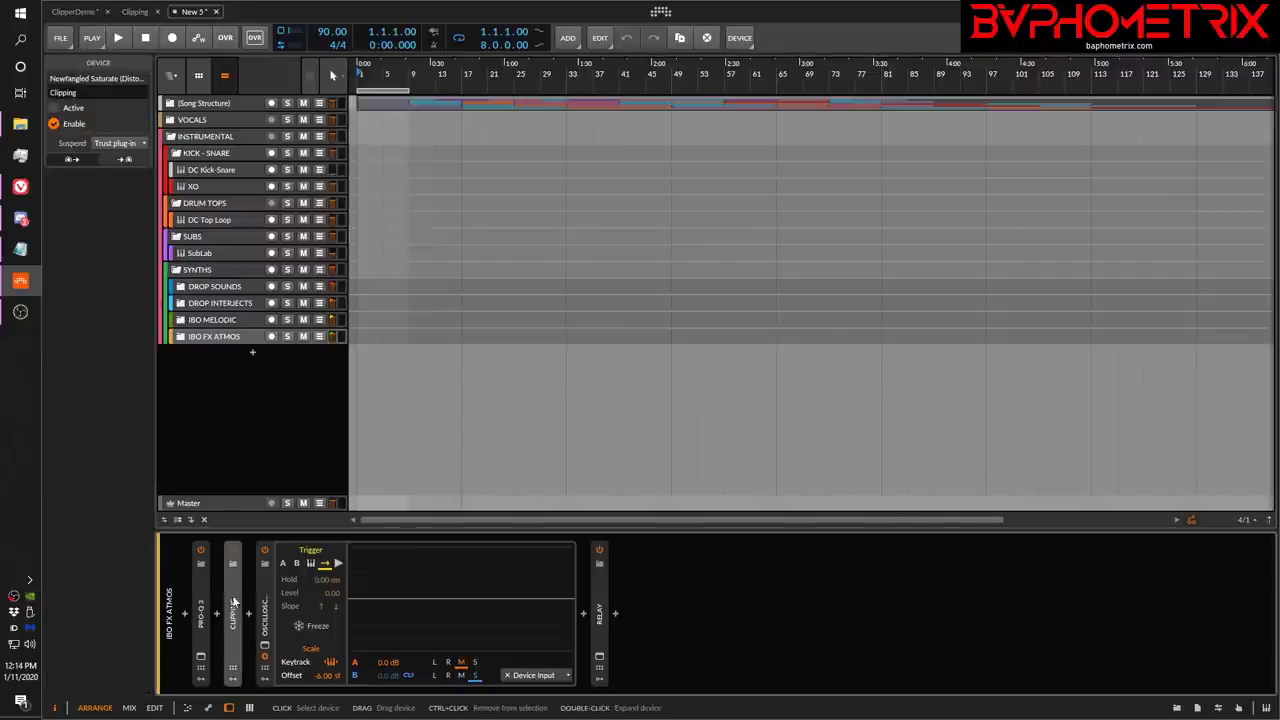
{"action": "key", "text": "Up"}
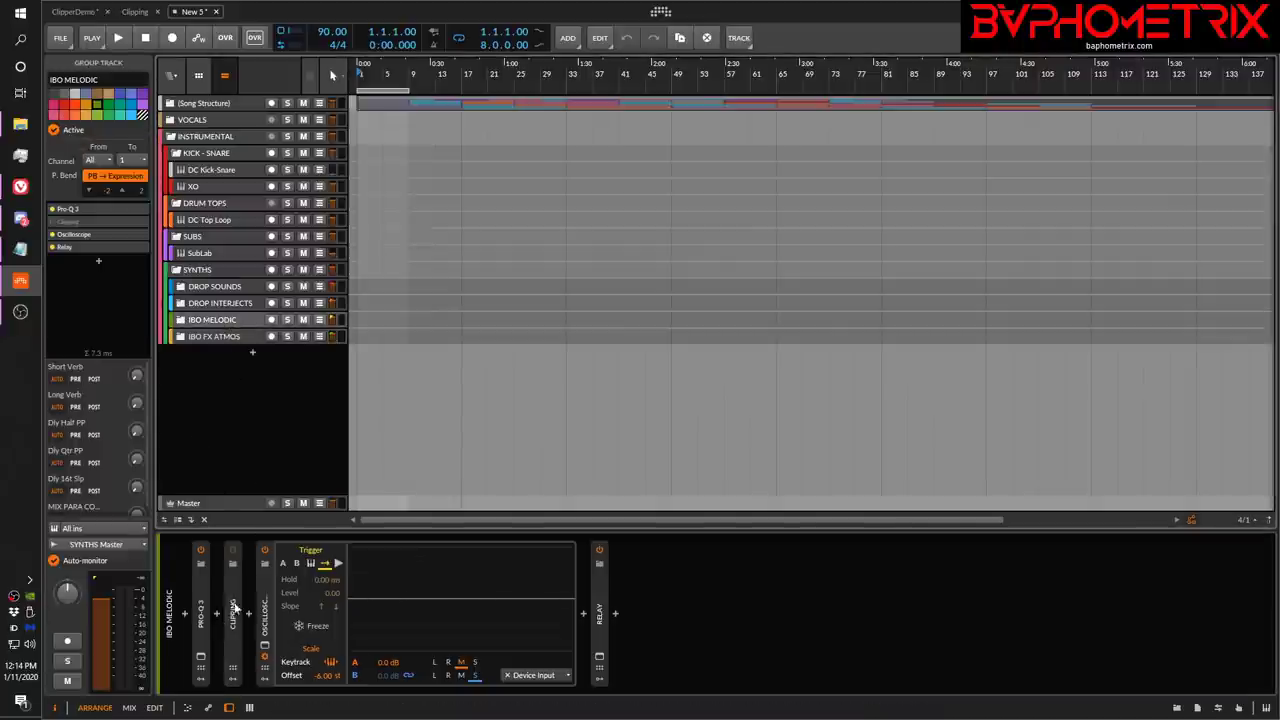
{"action": "left_click", "coordinate": [206, 311]}
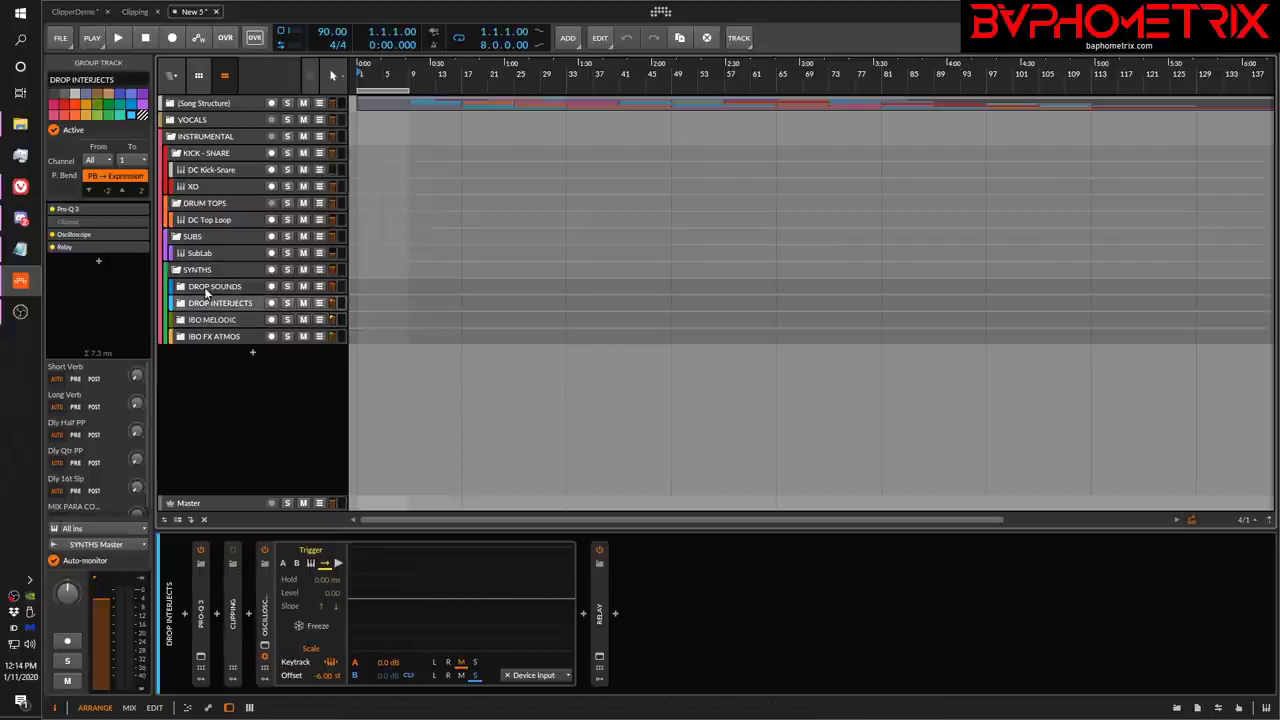
Inspect the device chains of the SYNTHS, SUBS, DRUM TOPS and KICK - SNARE group tracks in turn.
{"action": "left_click", "coordinate": [200, 270]}
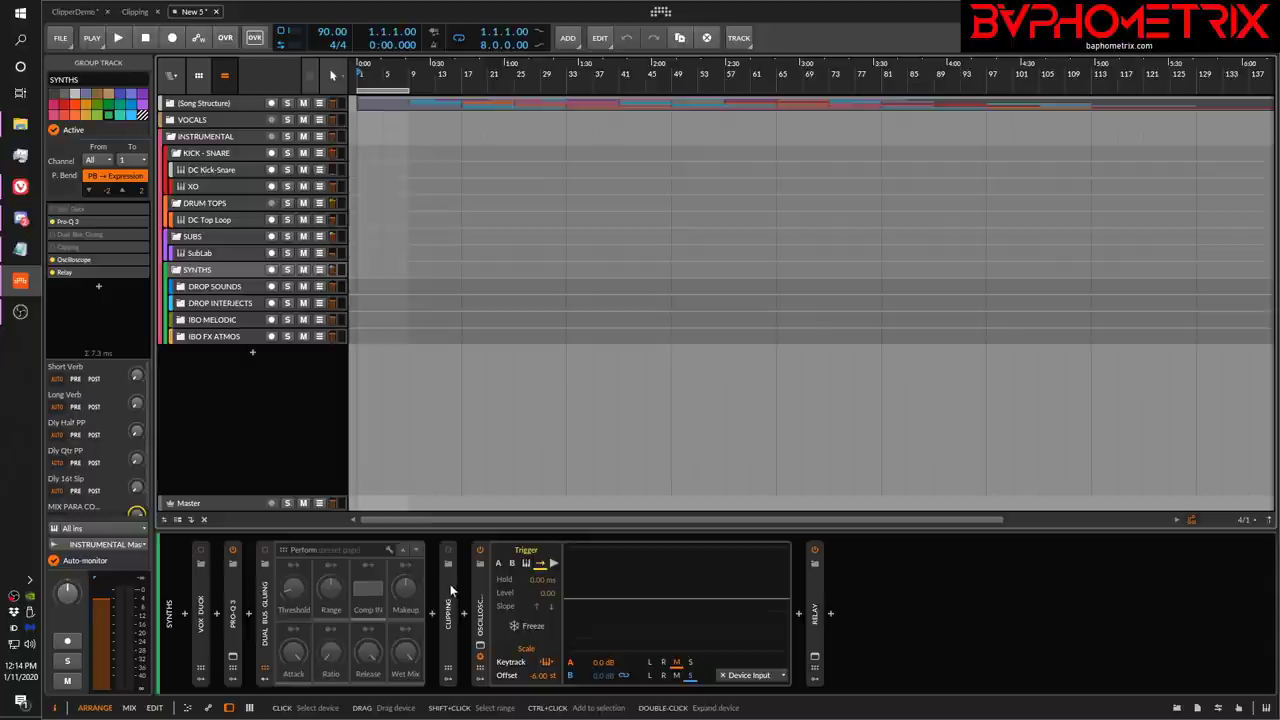
{"action": "left_click", "coordinate": [192, 241]}
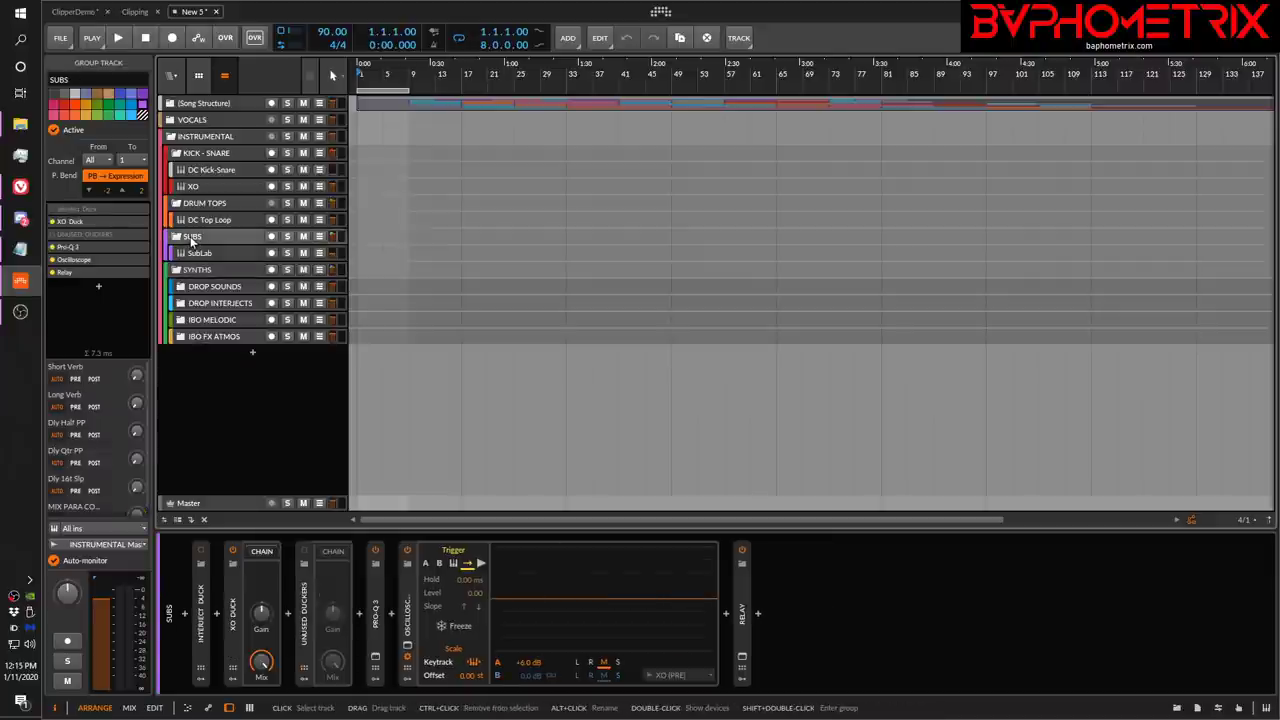
{"action": "left_click", "coordinate": [200, 205]}
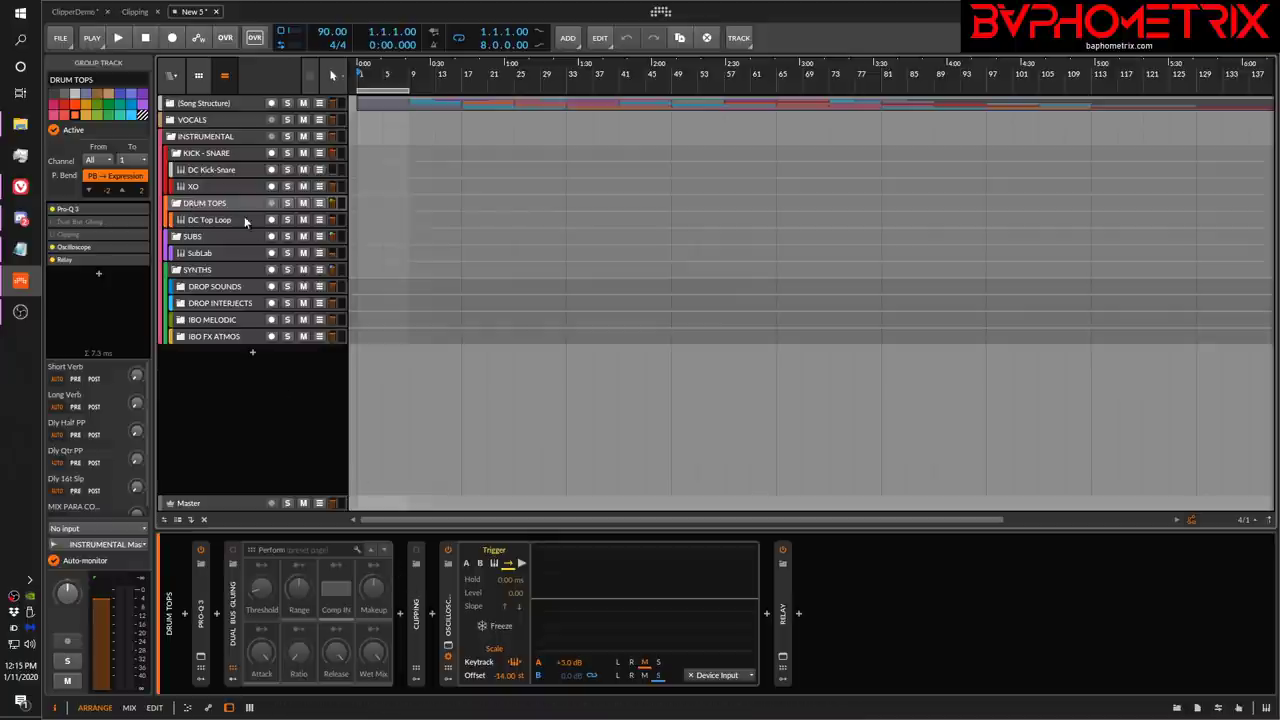
{"action": "left_click", "coordinate": [223, 152]}
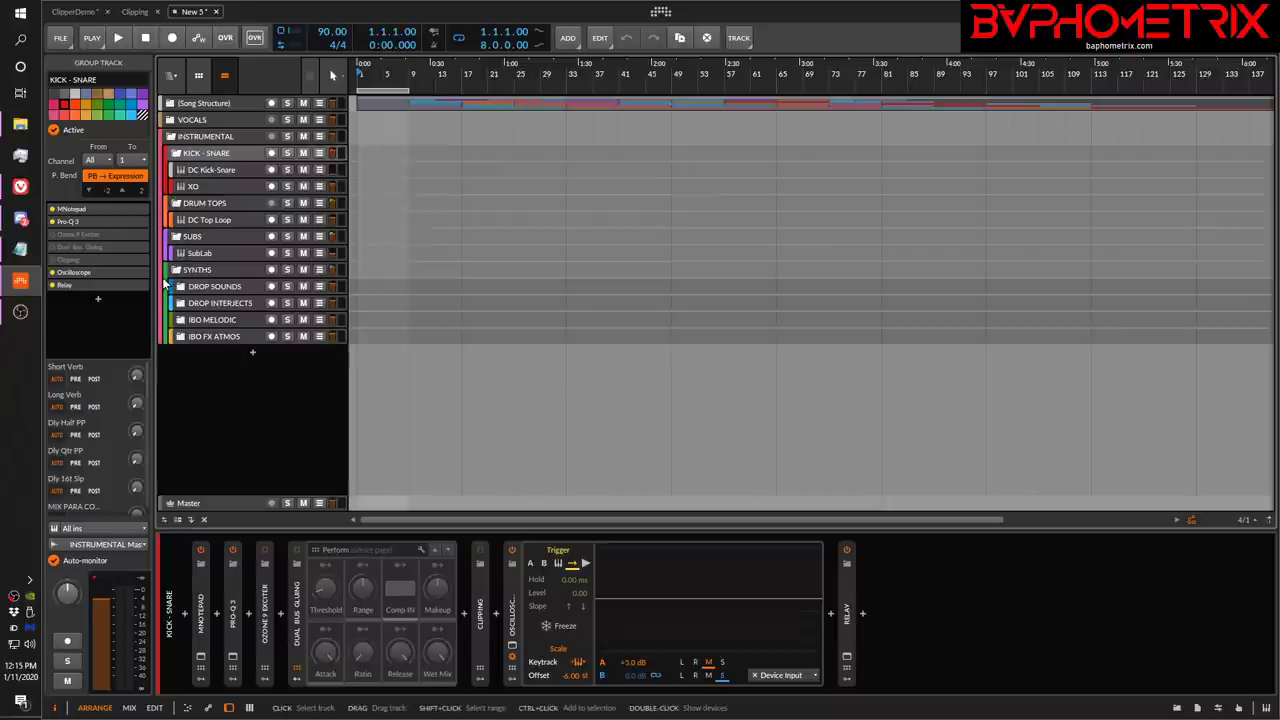
Examine the INSTRUMENTAL group's device chain, and view the Master track's chain in the mixer.
{"action": "left_click", "coordinate": [171, 137]}
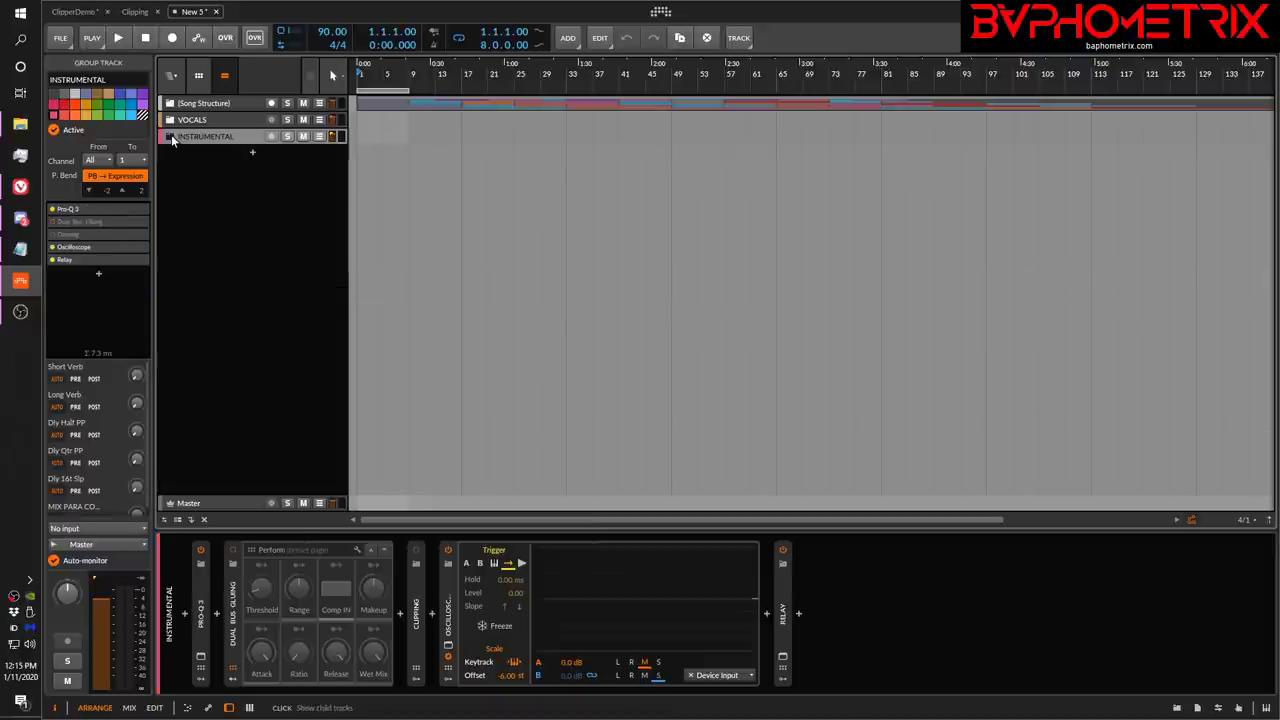
{"action": "left_click", "coordinate": [171, 137]}
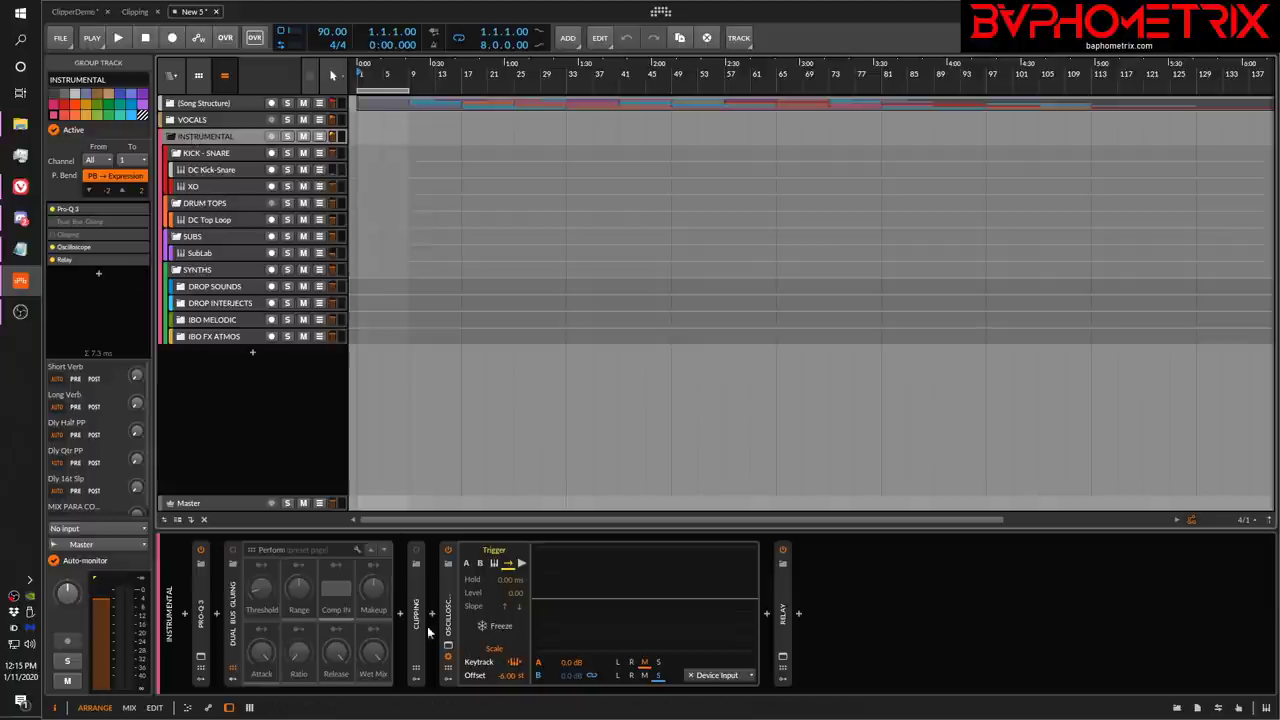
{"action": "key", "text": "alt+2"}
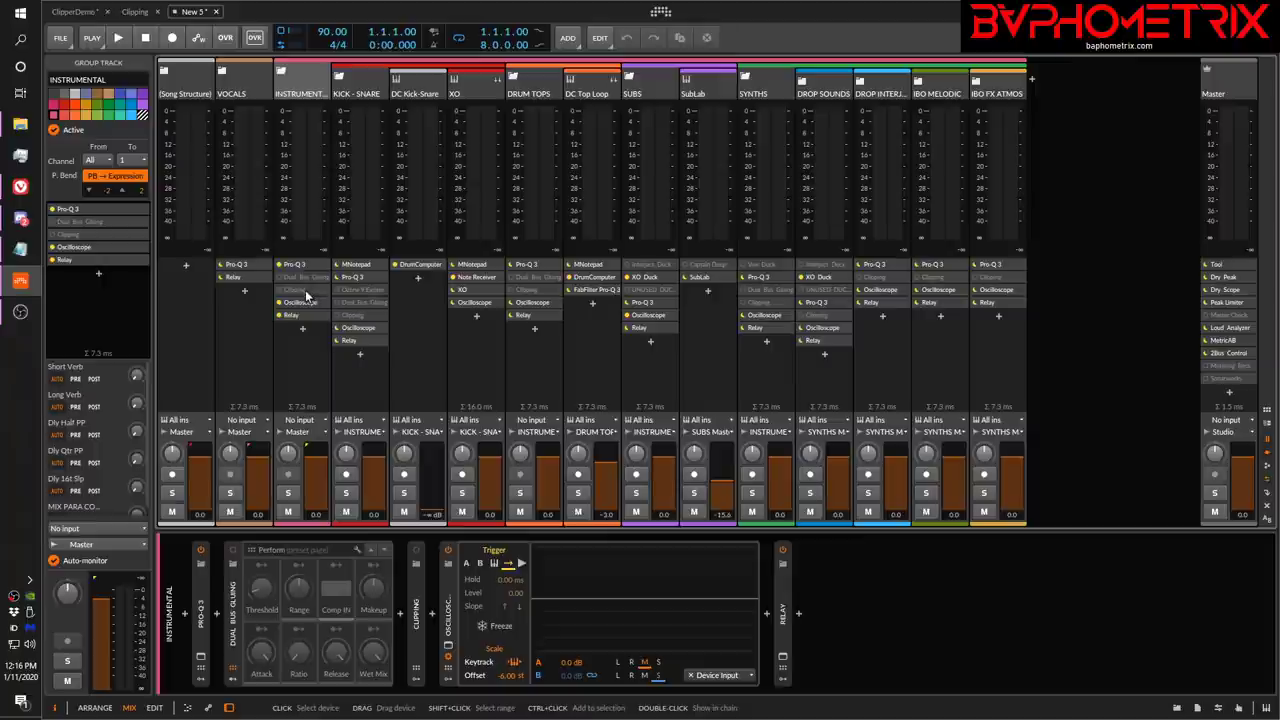
{"action": "left_click", "coordinate": [1237, 121]}
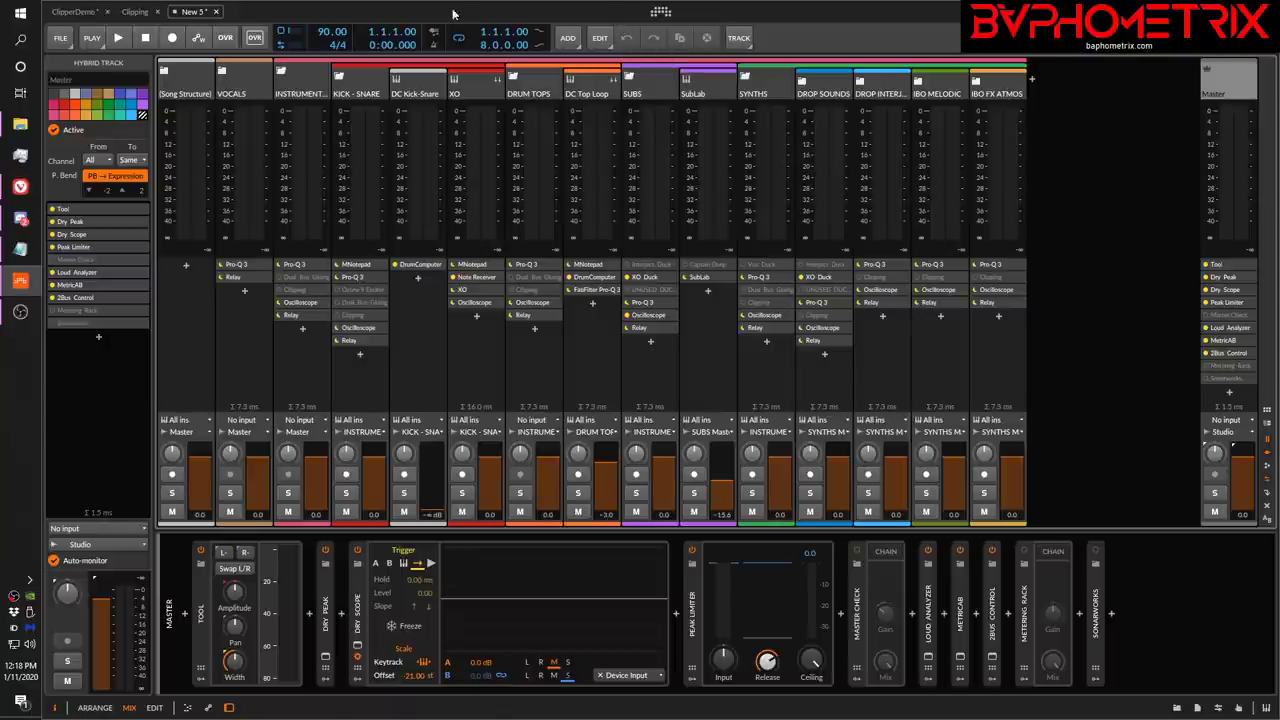
Switch to the Vivaldi browser and show the YouTube videos "Clip many times iz good, clip once iz bed. Yez" and "Intermodulation distortion in practice".
{"action": "mouse_move", "coordinate": [20, 186]}
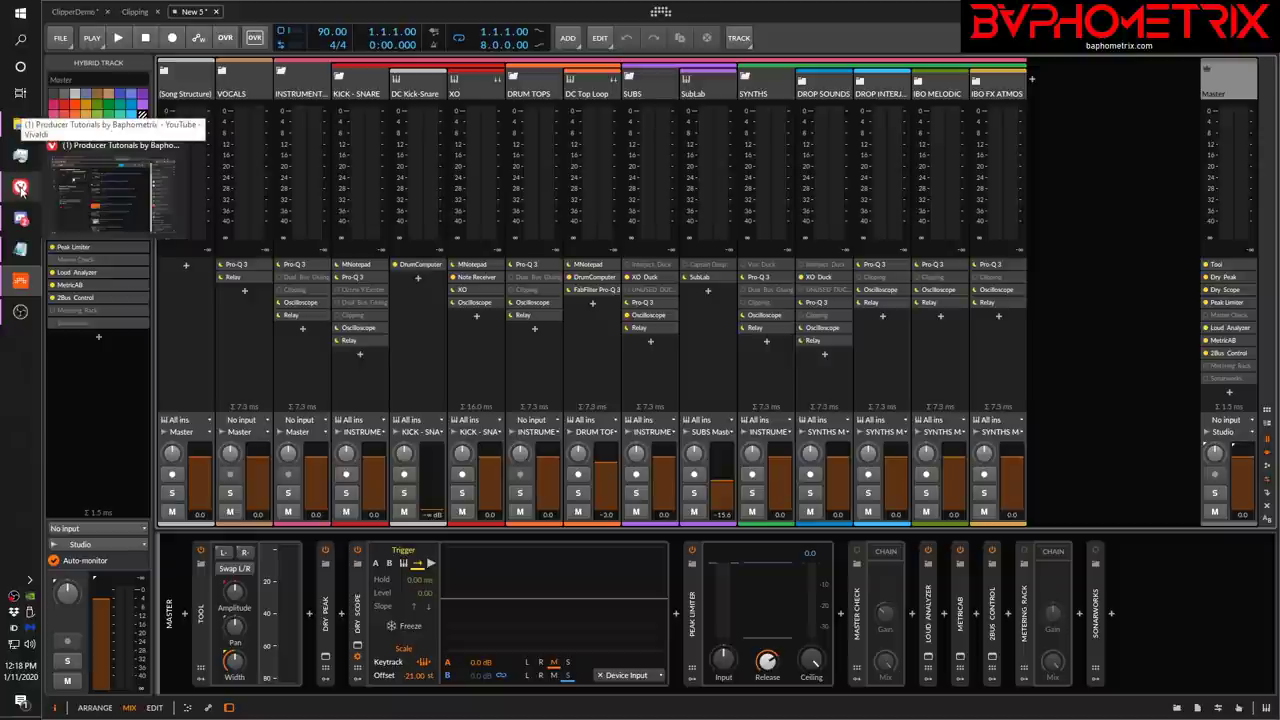
{"action": "left_click", "coordinate": [20, 186]}
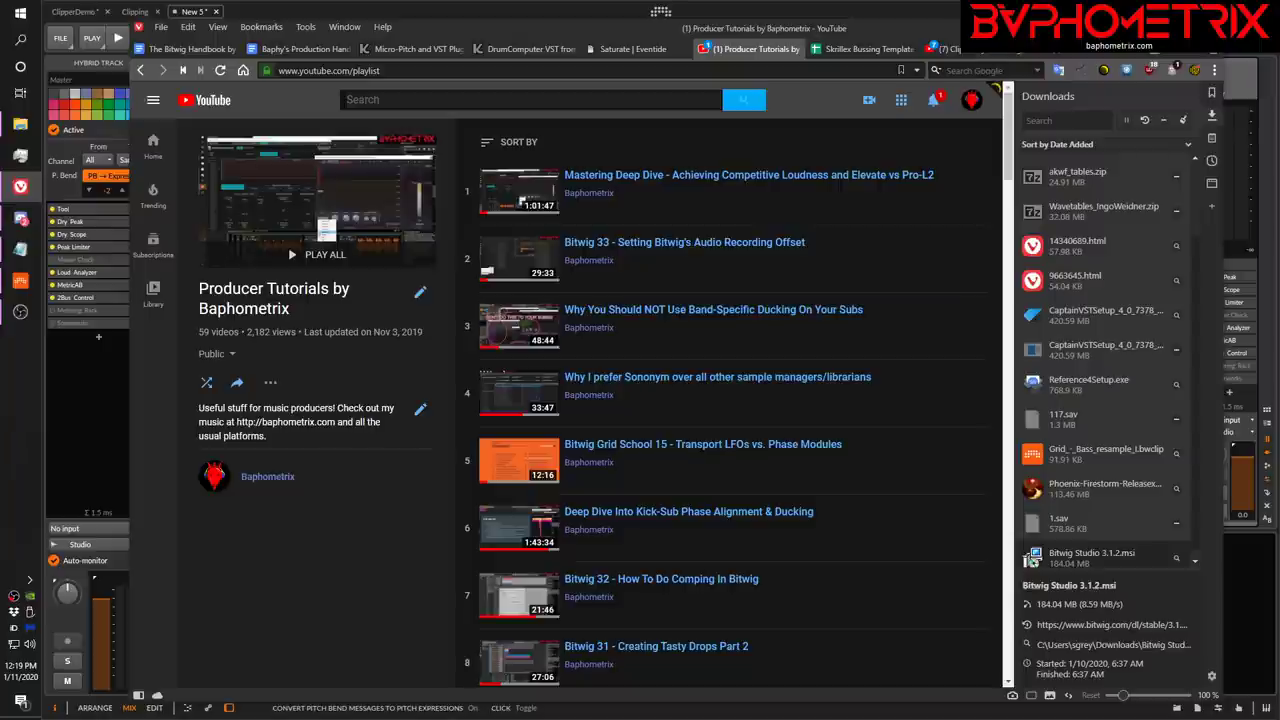
{"action": "mouse_move", "coordinate": [996, 56]}
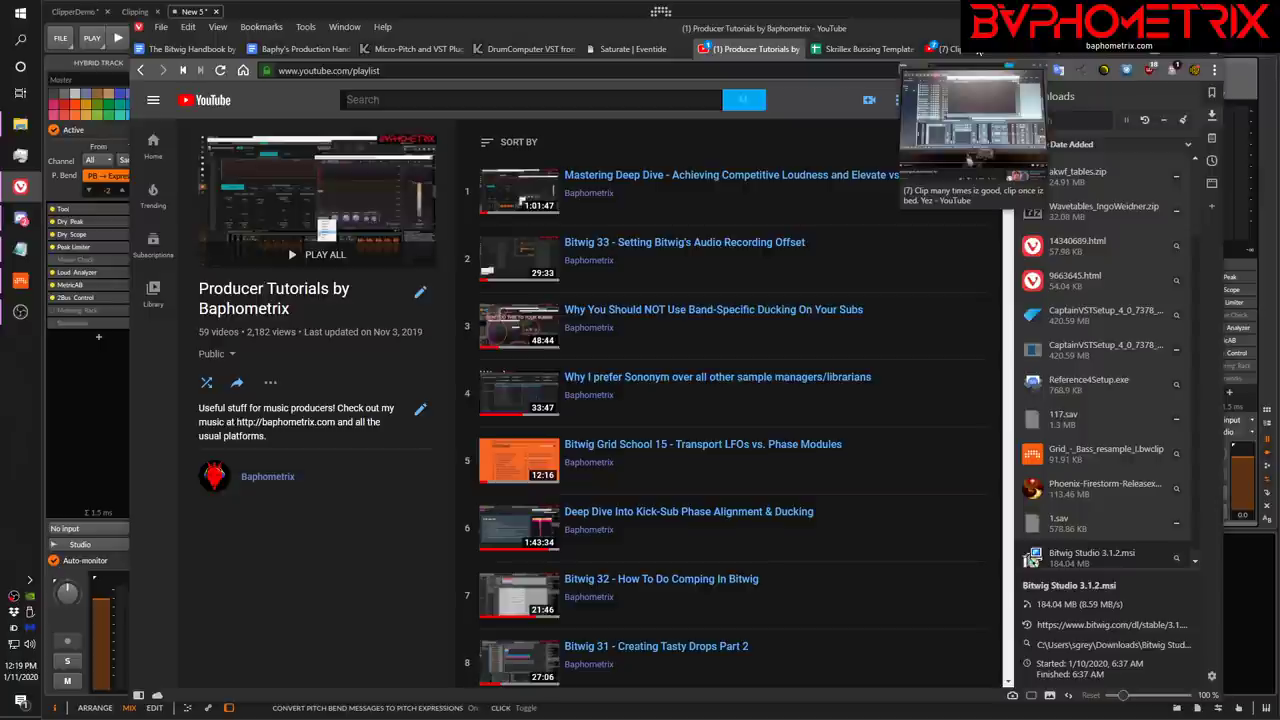
{"action": "left_click", "coordinate": [976, 50]}
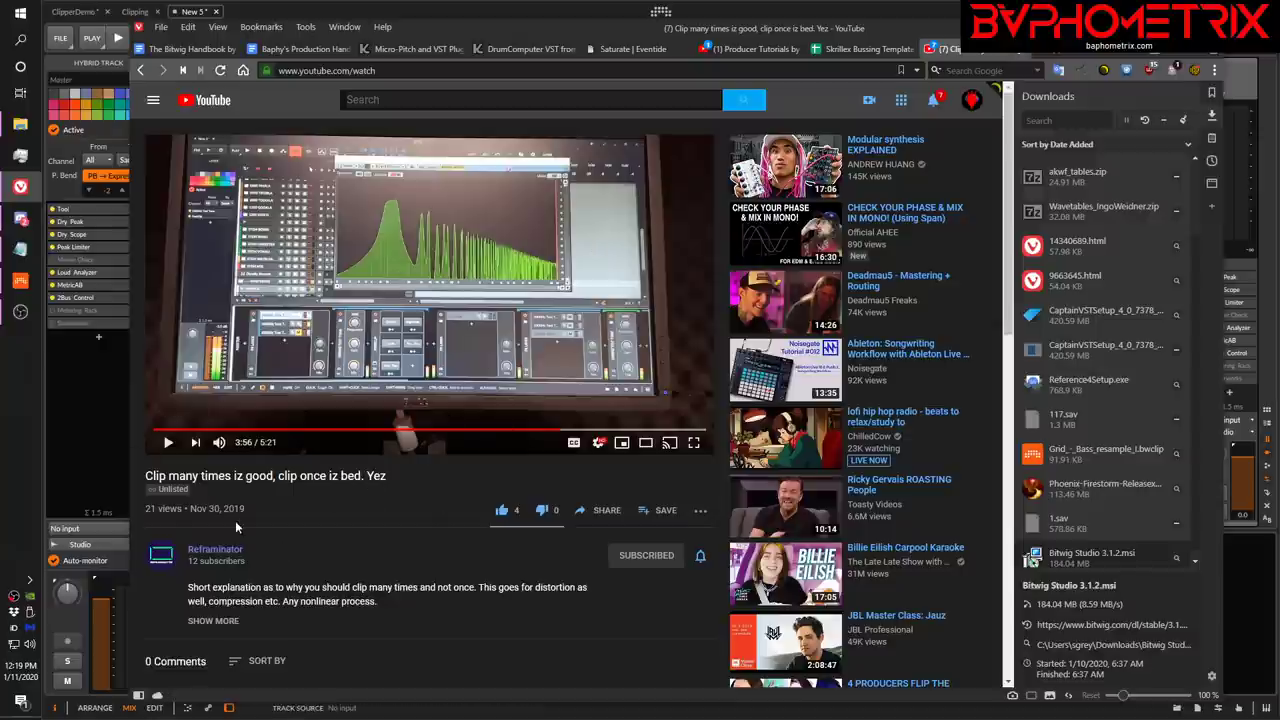
{"action": "mouse_move", "coordinate": [1090, 56]}
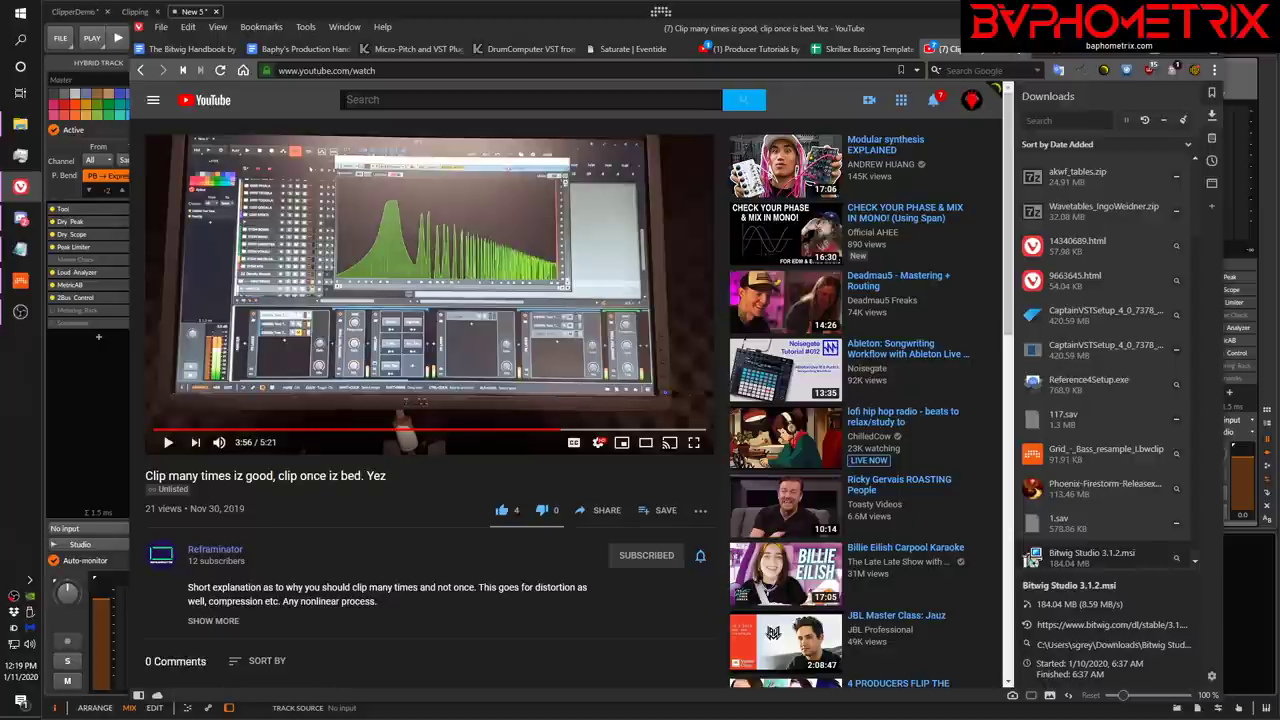
{"action": "left_click", "coordinate": [1087, 55]}
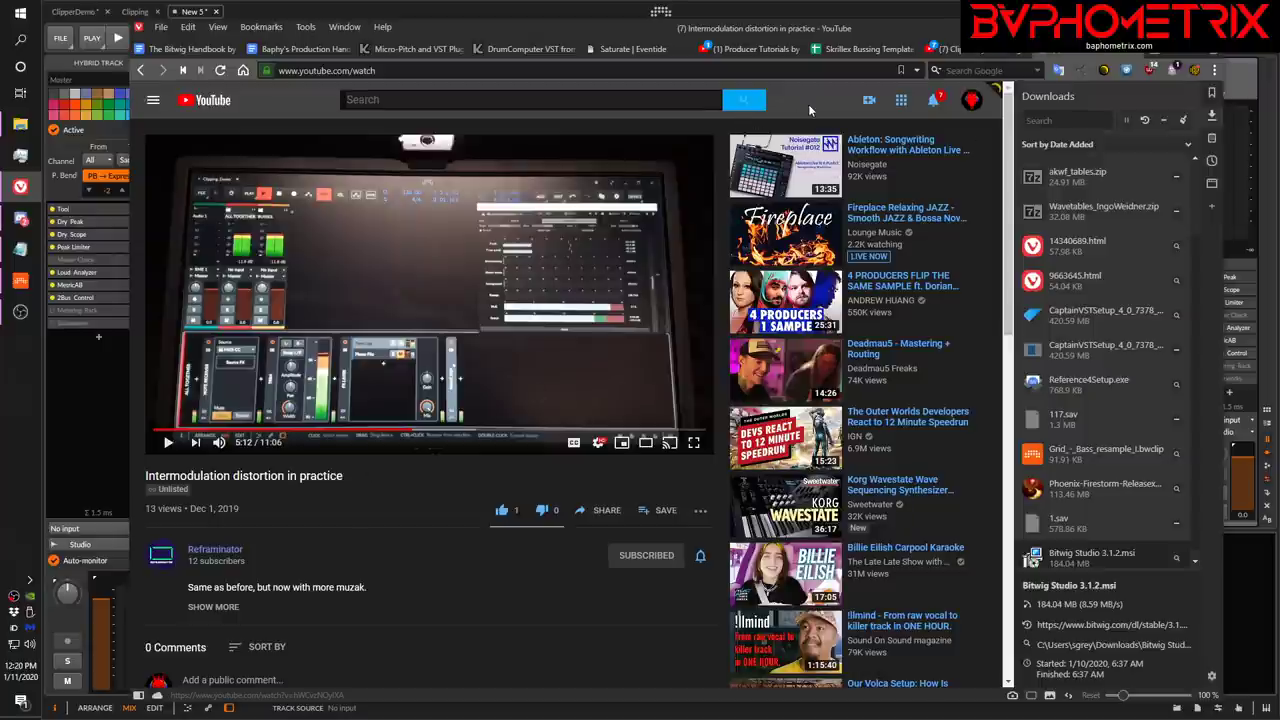
Look back at the Bitwig Studio mixer, and return to the YouTube page in Vivaldi.
{"action": "left_click", "coordinate": [554, 13]}
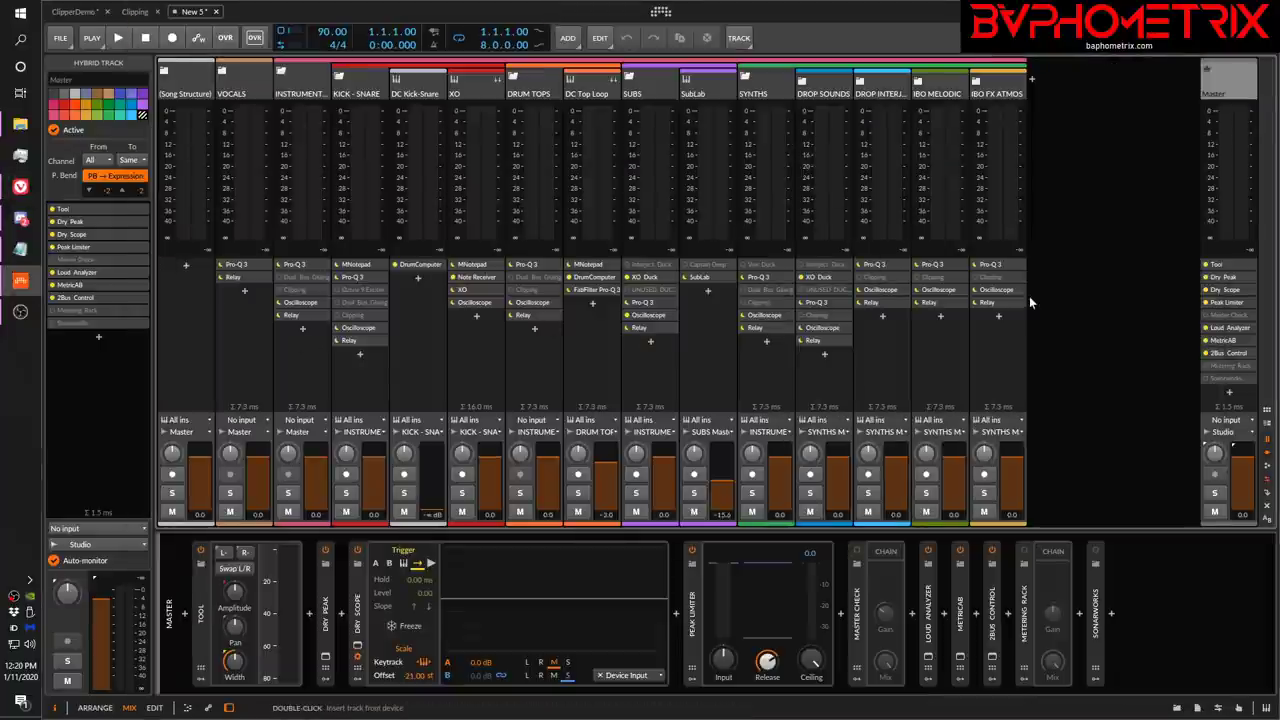
{"action": "left_click", "coordinate": [22, 187]}
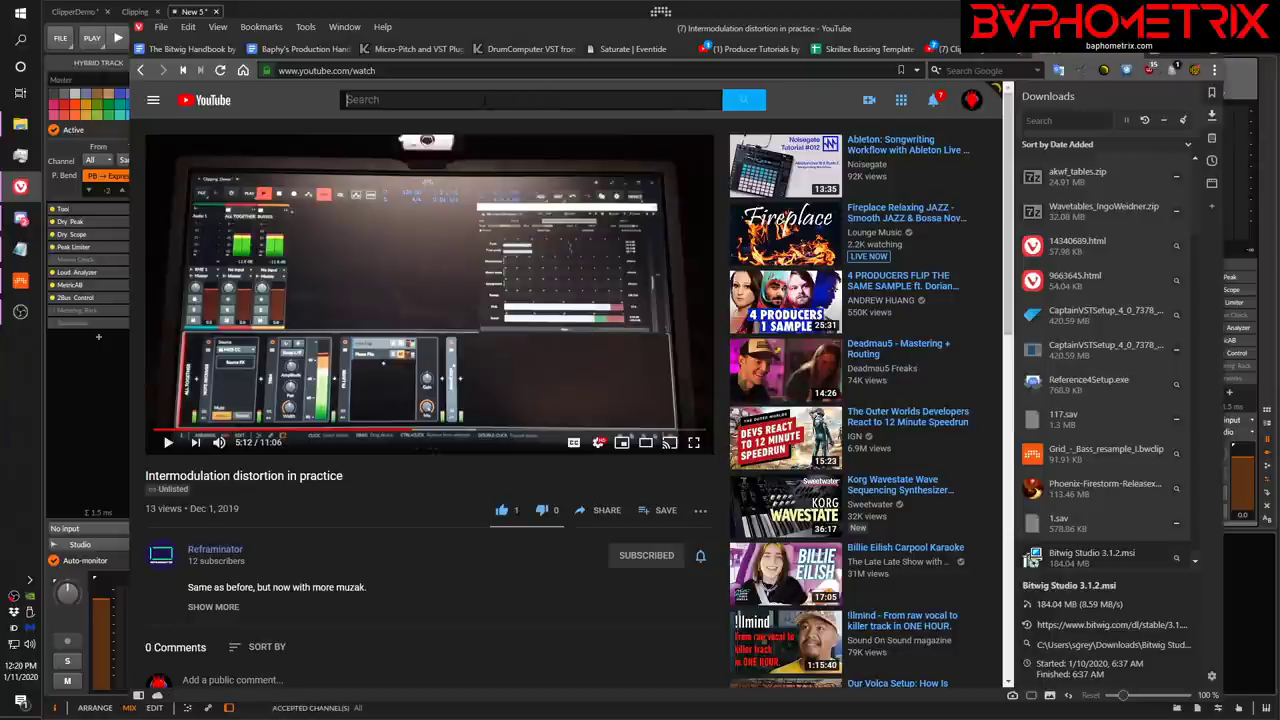
Search YouTube for "skrillex mumbai power".
{"action": "type", "text": "skrille"}
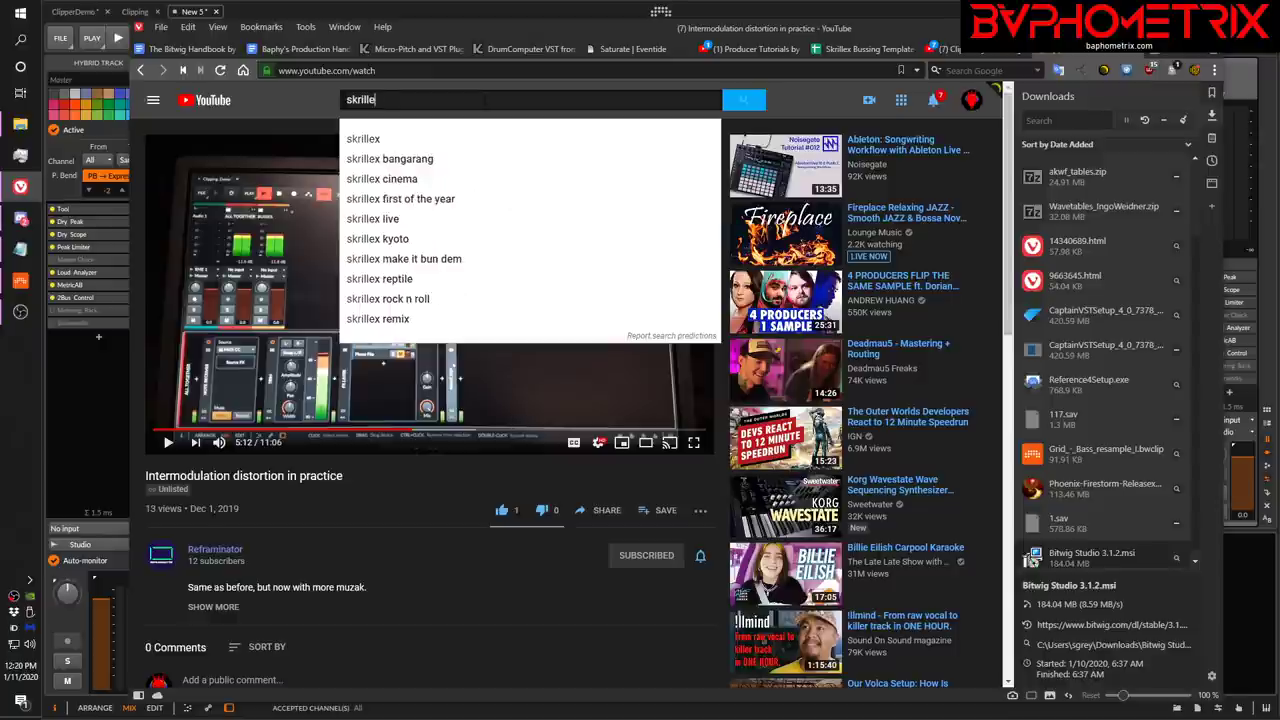
{"action": "type", "text": "x mumbai "}
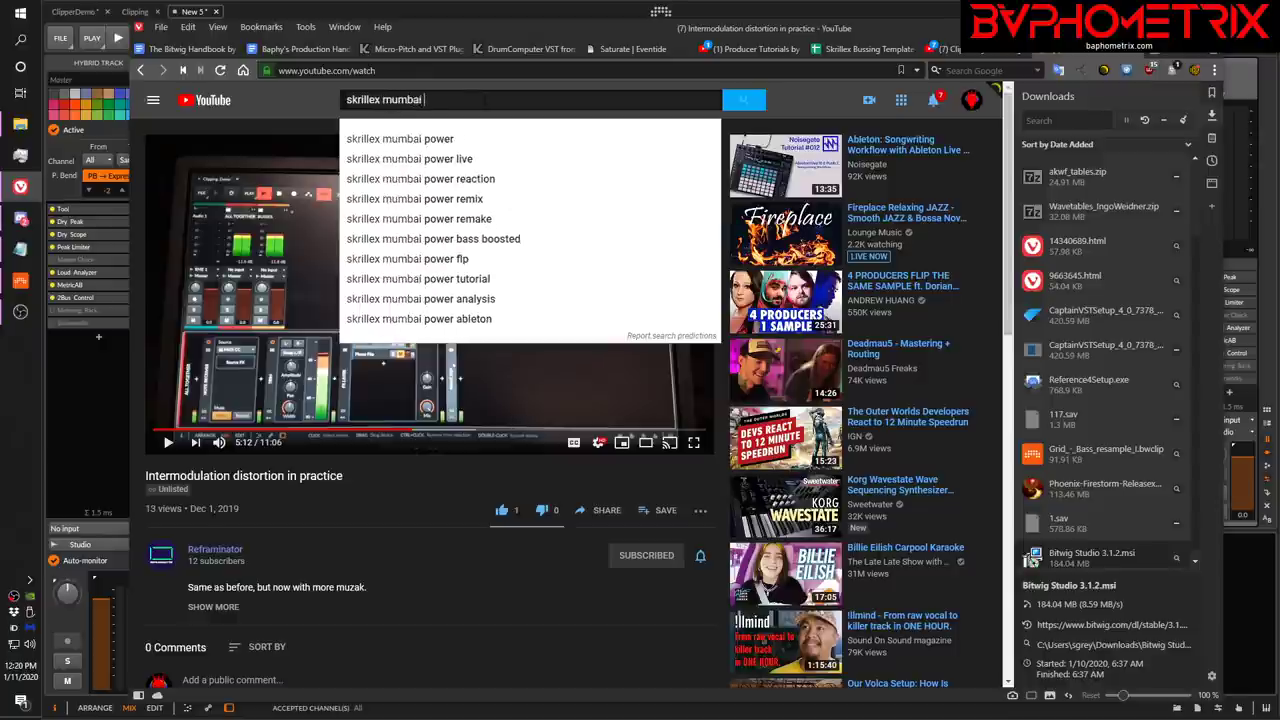
{"action": "type", "text": "power"}
{"action": "key", "text": "Down"}
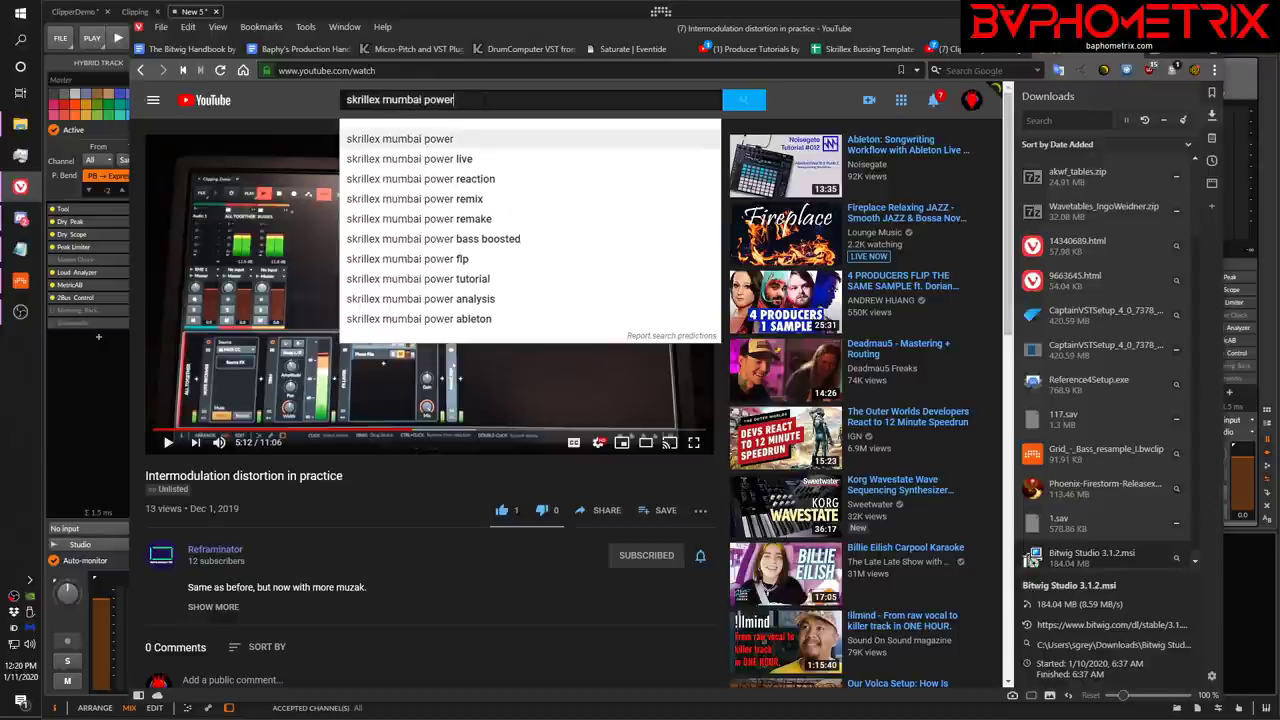
{"action": "key", "text": "Return"}
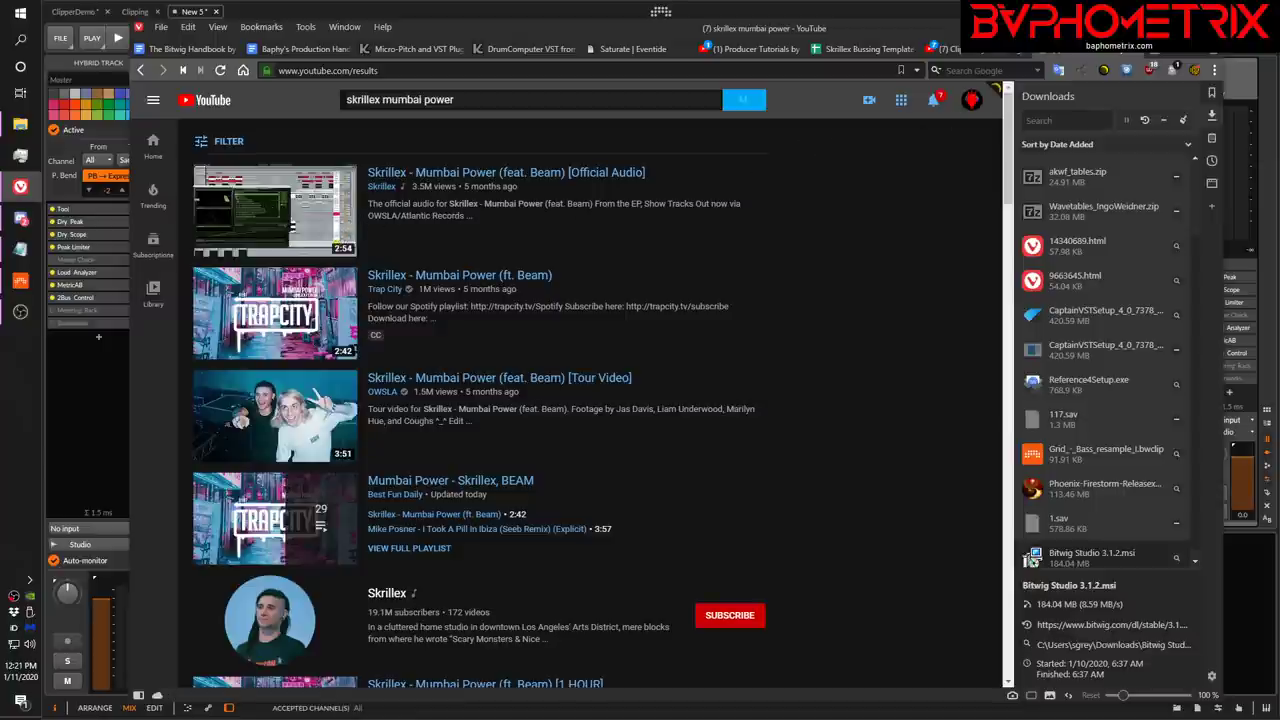
{"action": "mouse_move", "coordinate": [313, 205]}
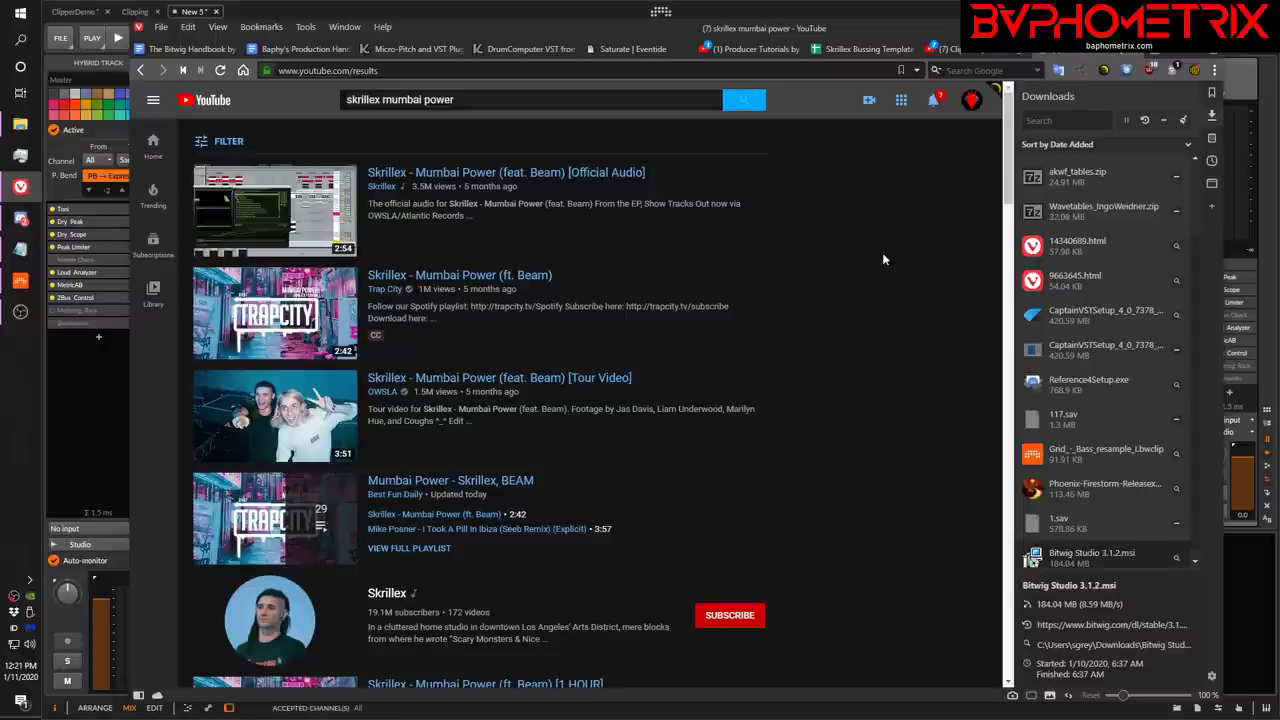
Show the Skrillex Bussing Template spreadsheet, and review the Eventide Saturate page from its overview down to the Science Behind Saturate section.
{"action": "left_click", "coordinate": [876, 50]}
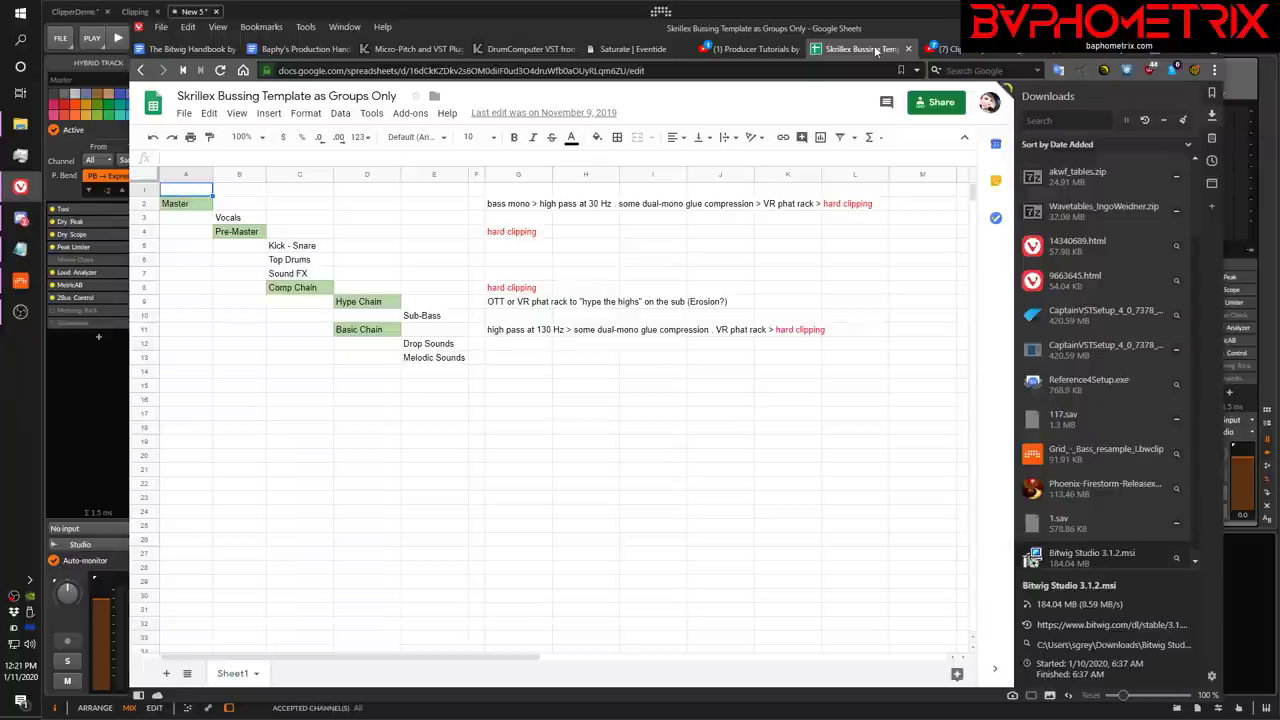
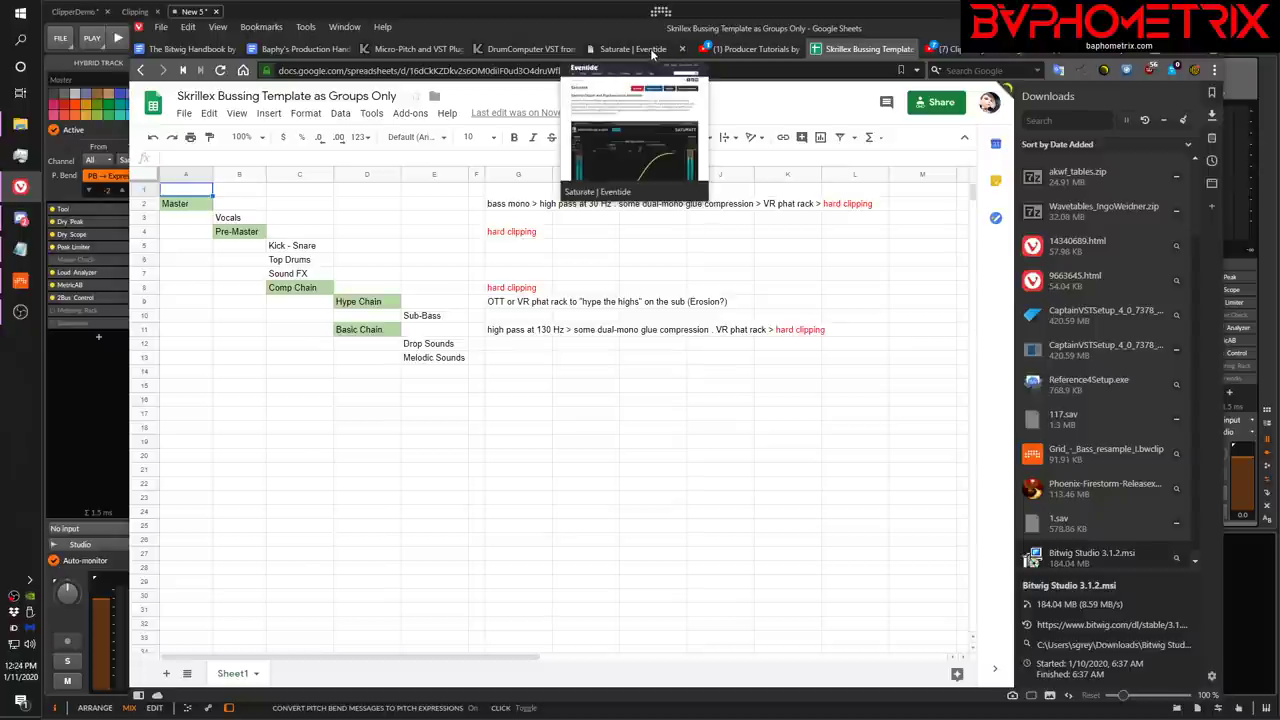
{"action": "left_click", "coordinate": [650, 48]}
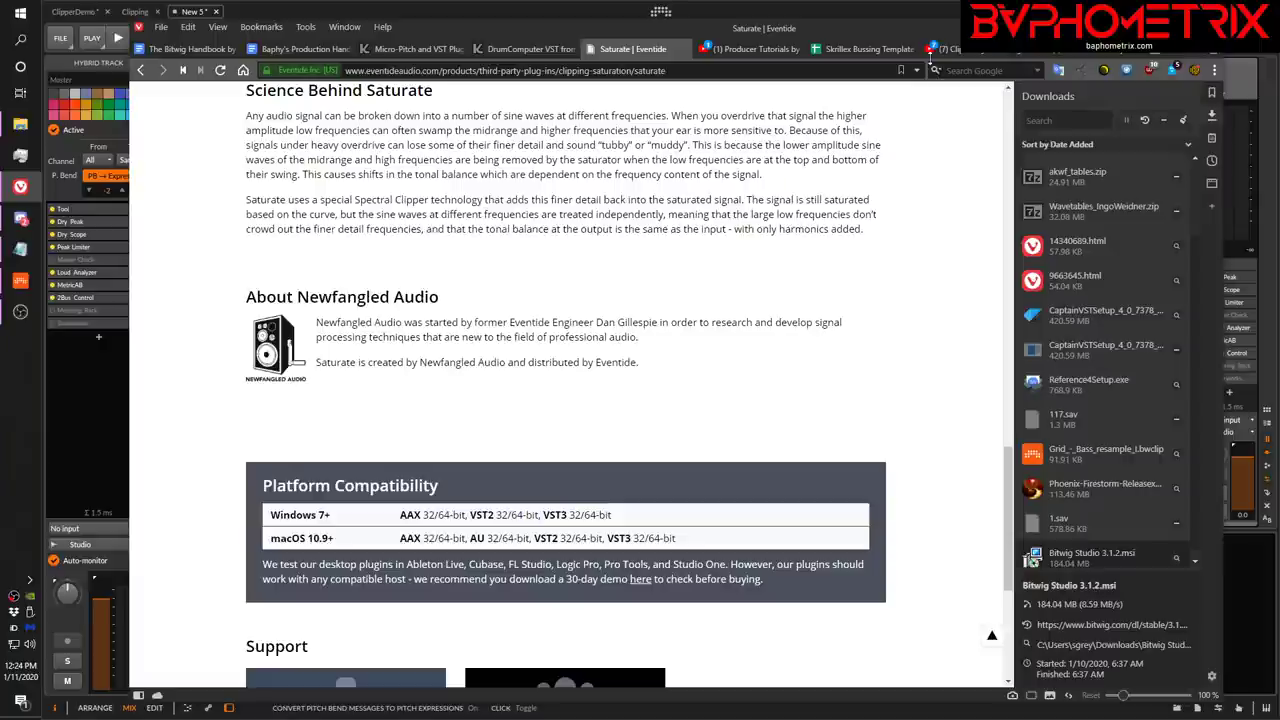
{"action": "scroll", "coordinate": [776, 308], "scroll_direction": "up", "scroll_amount": 10}
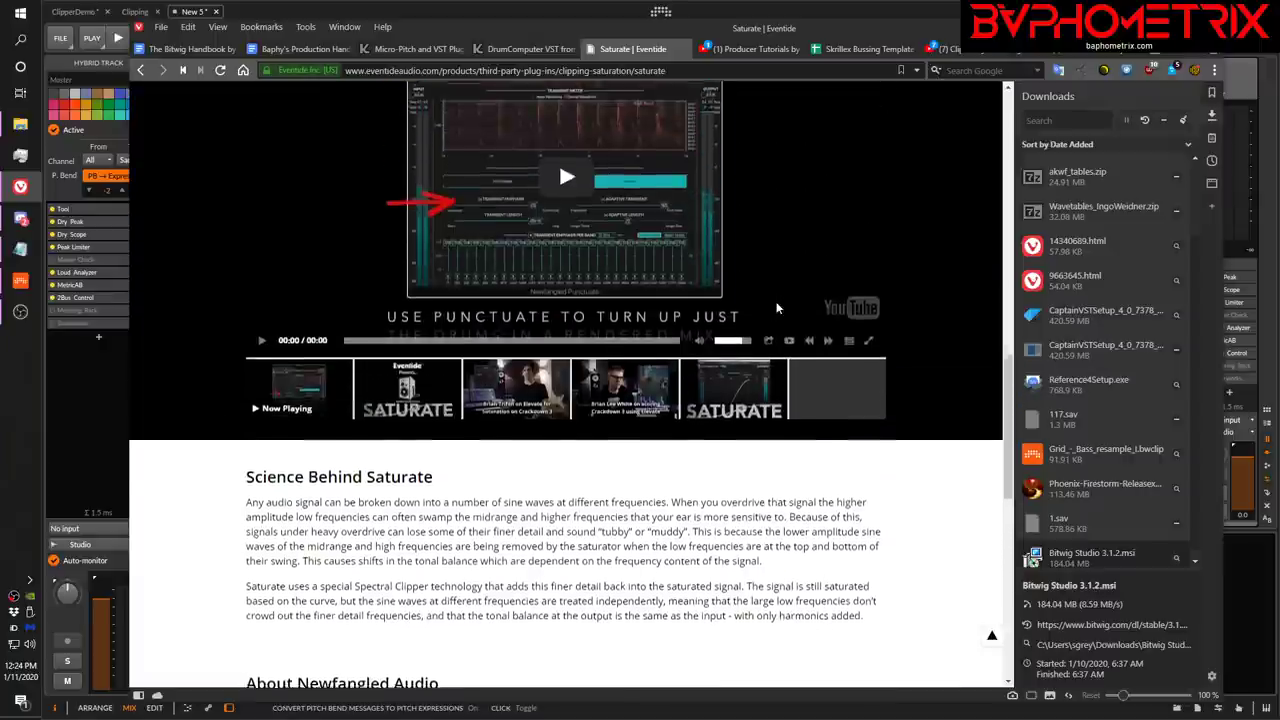
{"action": "scroll", "coordinate": [776, 308], "scroll_direction": "up", "scroll_amount": 4}
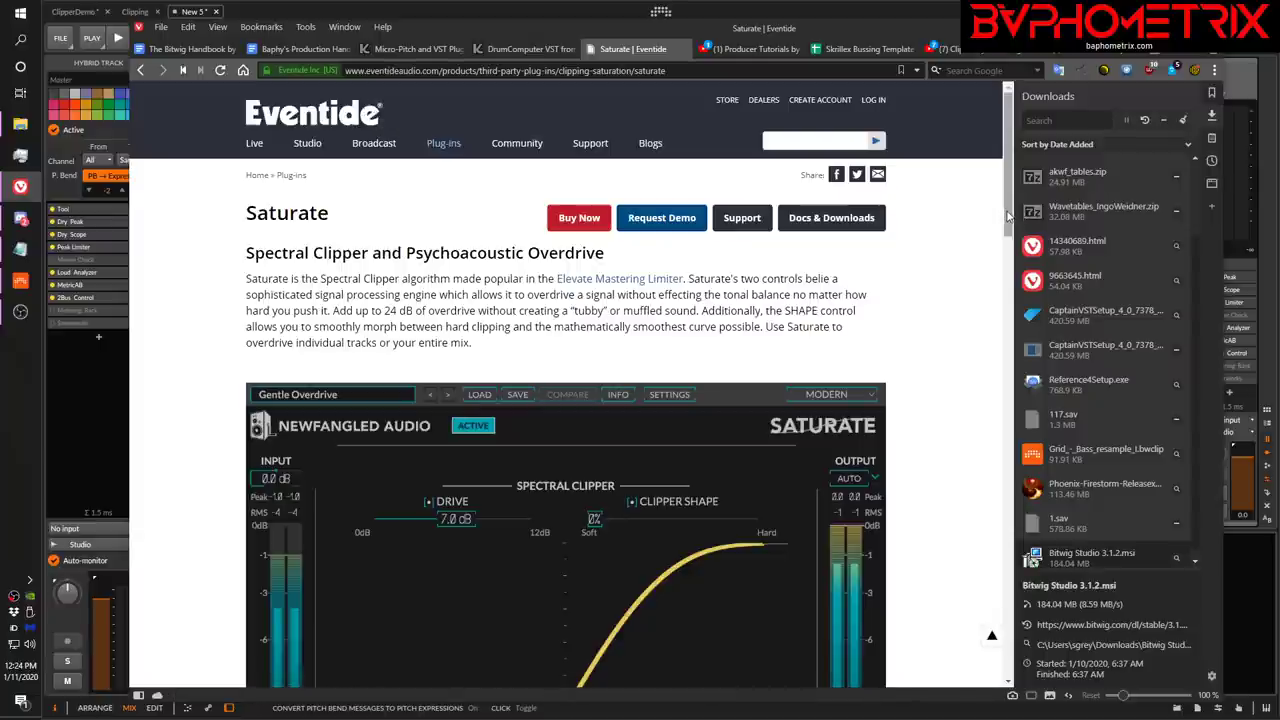
{"action": "left_click_drag", "start_coordinate": [1008, 214], "coordinate": [1024, 280]}
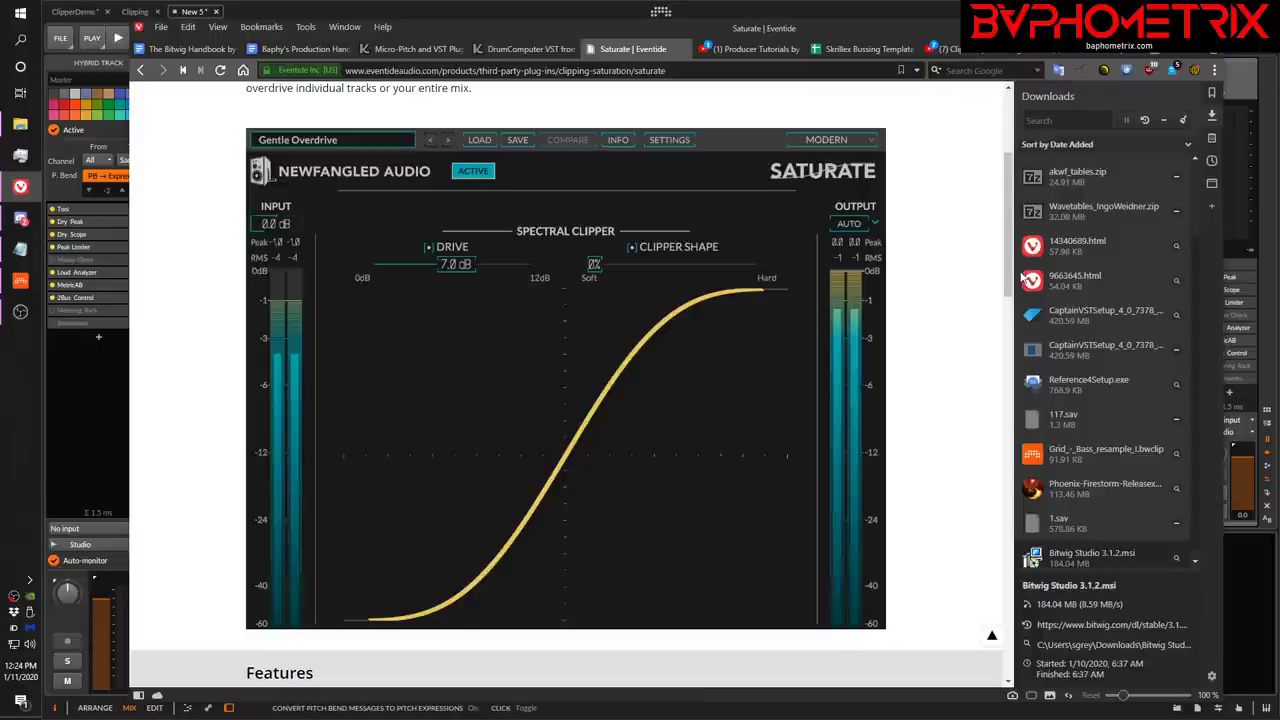
{"action": "left_click_drag", "start_coordinate": [1012, 213], "coordinate": [1046, 483]}
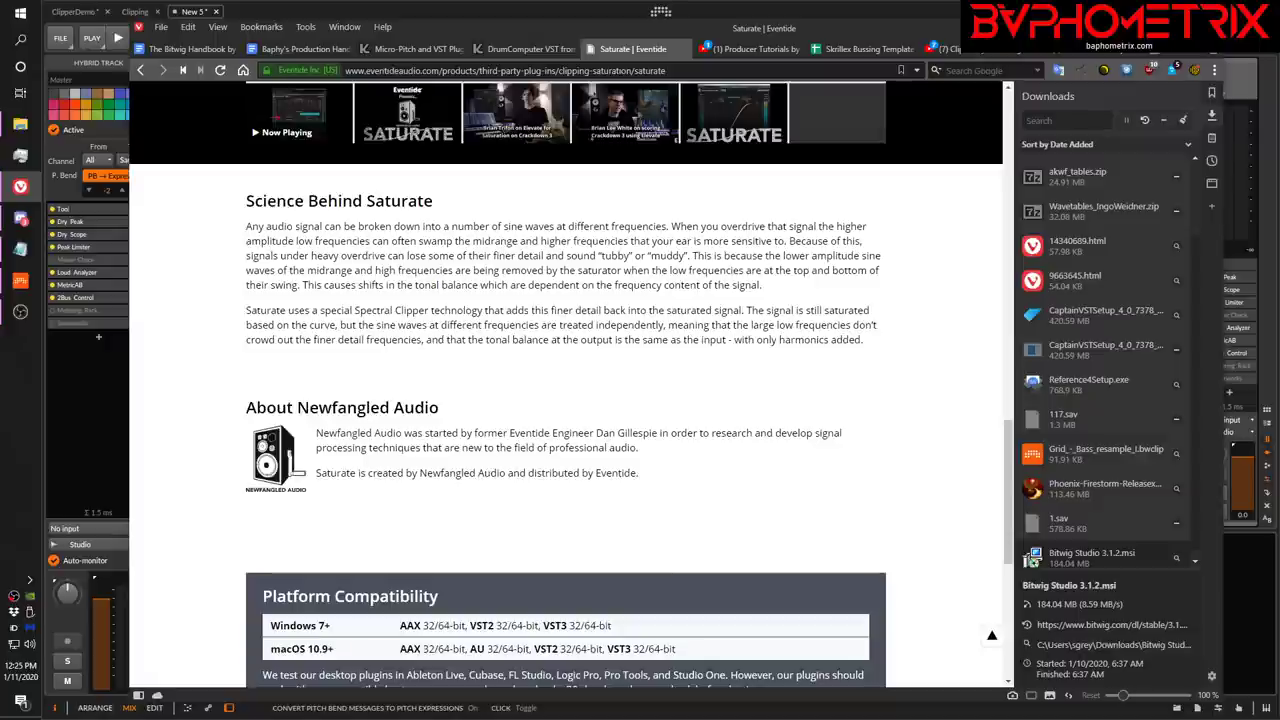
Switch to the Clipping project in Bitwig Studio and check the MOscillator settings on the Sine Clipping Hard track.
{"action": "key", "text": "alt+Tab"}
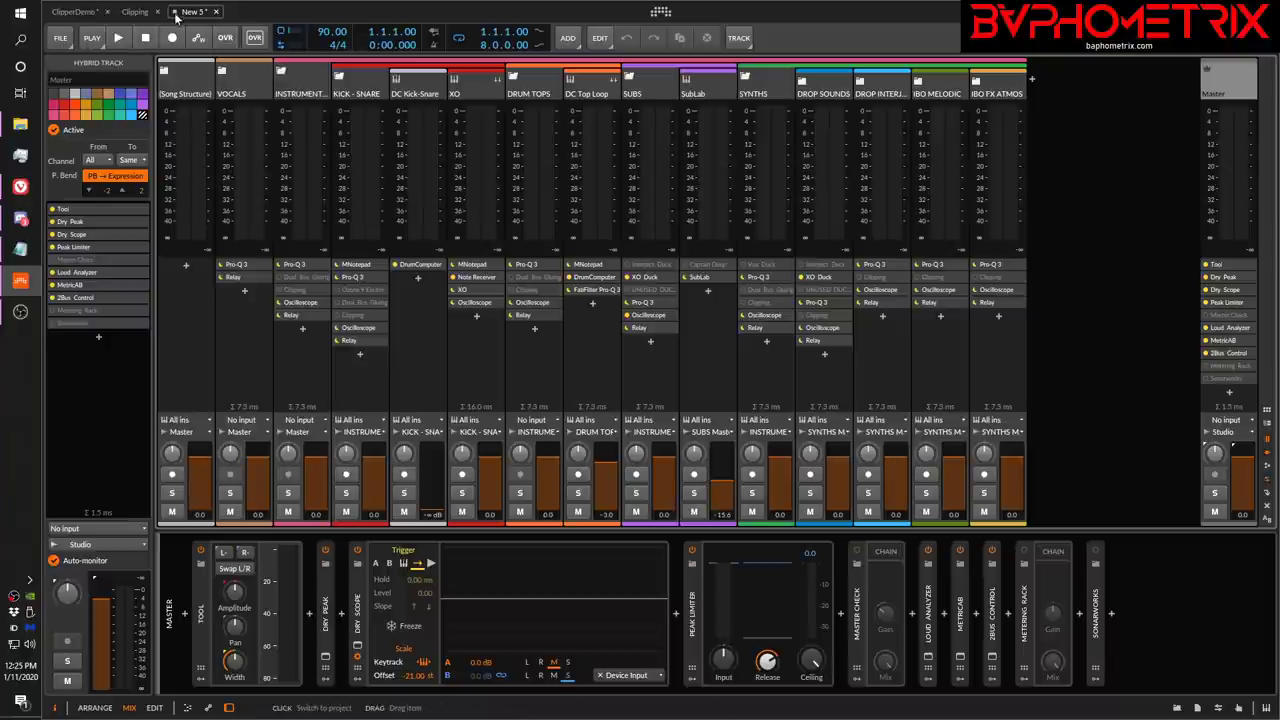
{"action": "left_click", "coordinate": [135, 12]}
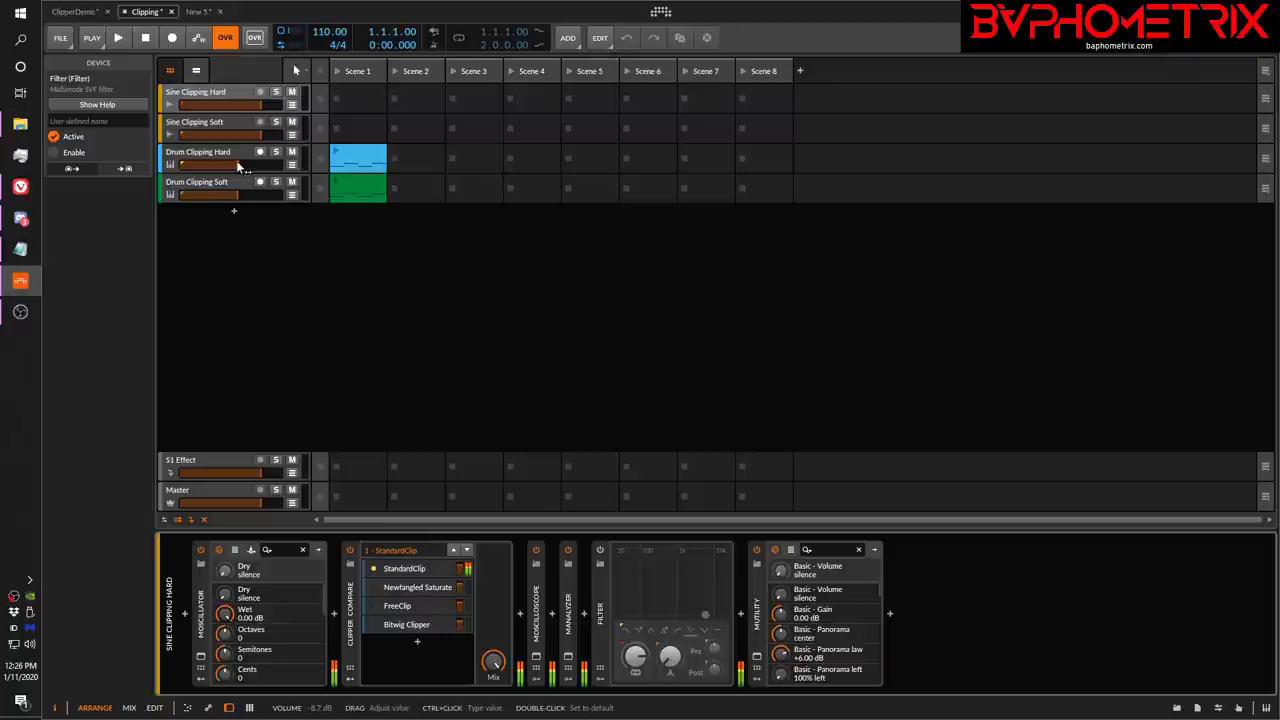
{"action": "left_click", "coordinate": [221, 93]}
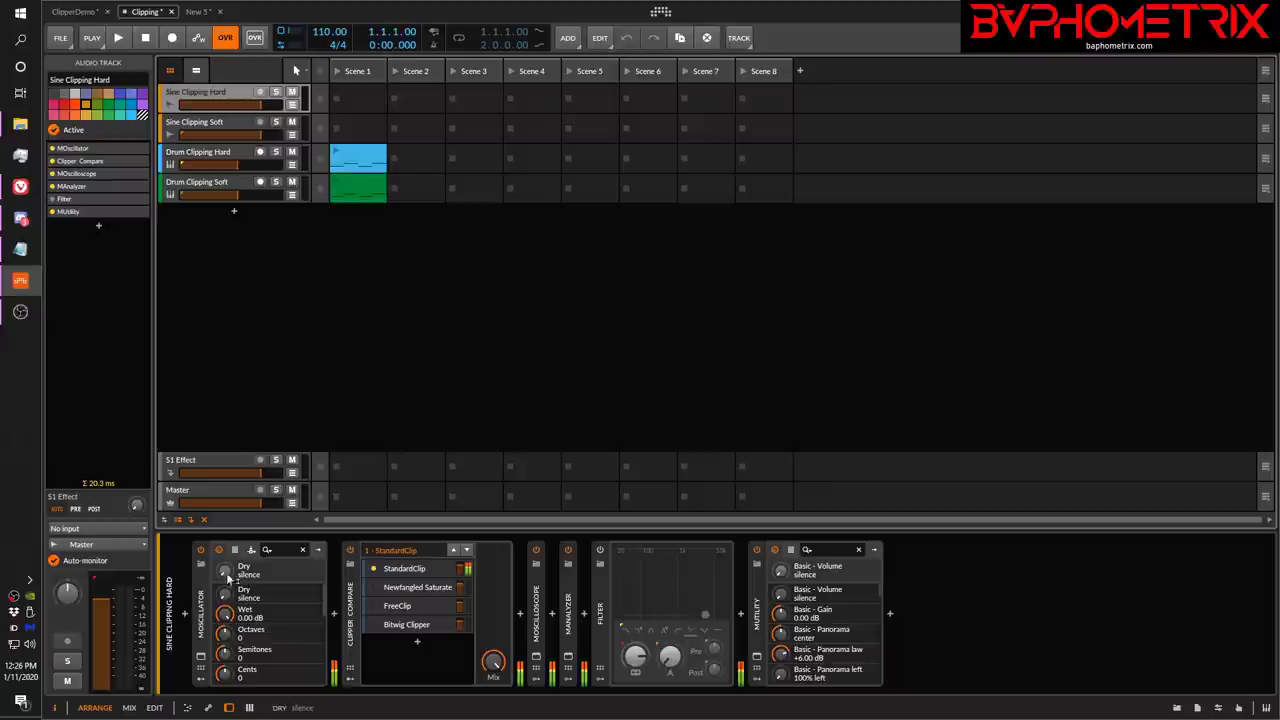
{"action": "left_click", "coordinate": [203, 659]}
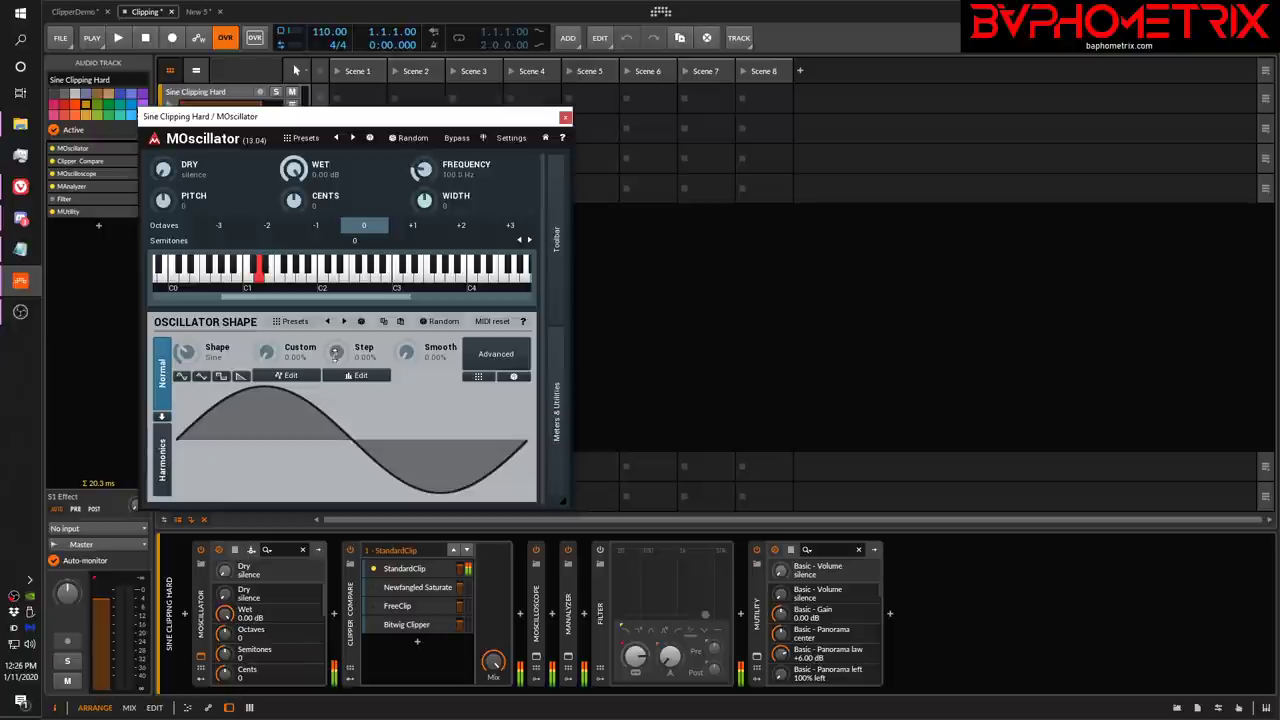
{"action": "left_click", "coordinate": [565, 118]}
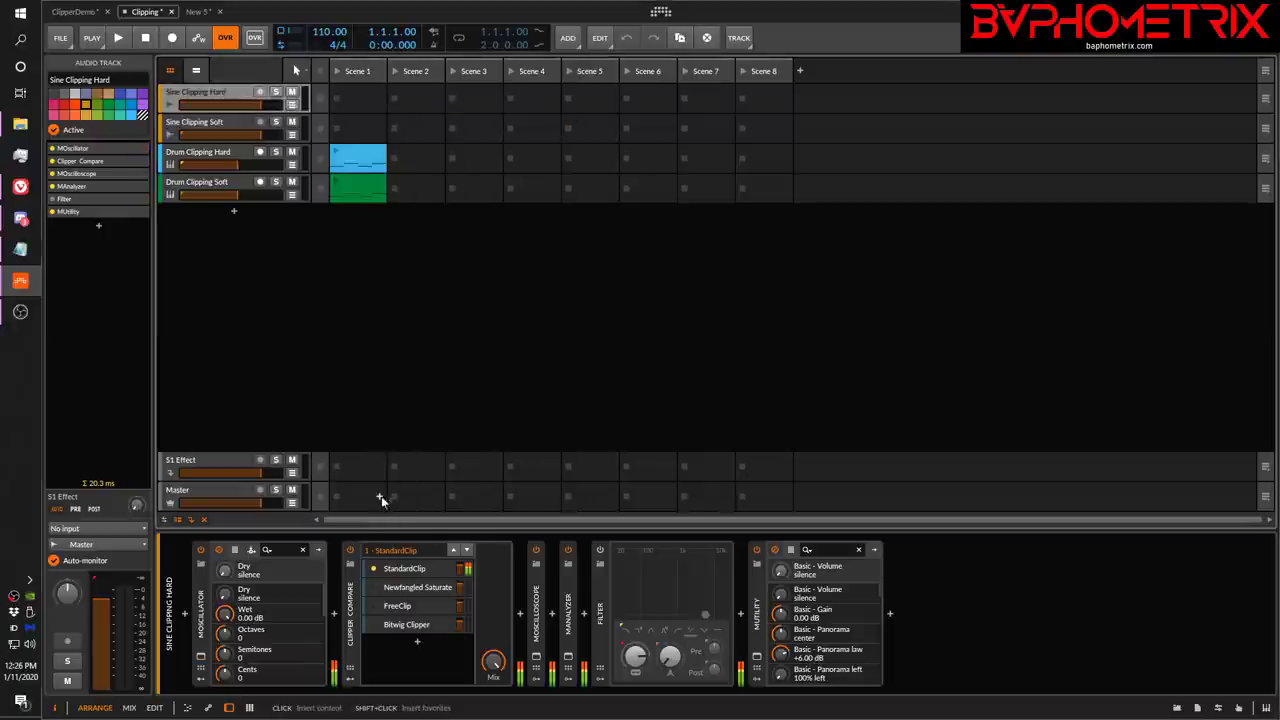
Turn off the Clipper Compare device and open the MOscilloscope and MAnalyzer windows on the Sine Clipping Hard track.
{"action": "left_click", "coordinate": [460, 553]}
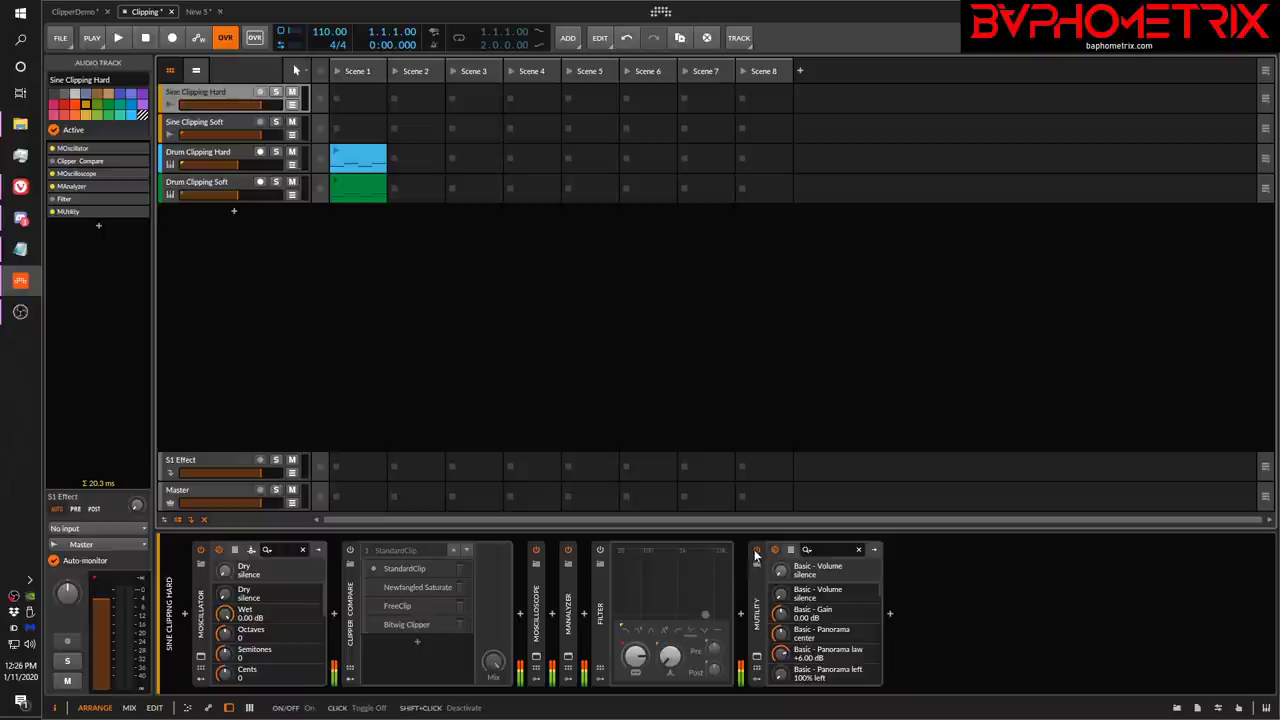
{"action": "mouse_move", "coordinate": [780, 570]}
{"action": "left_mouse_down"}
{"action": "mouse_move", "coordinate": [780, 545]}
{"action": "mouse_move", "coordinate": [783, 578]}
{"action": "left_mouse_up"}
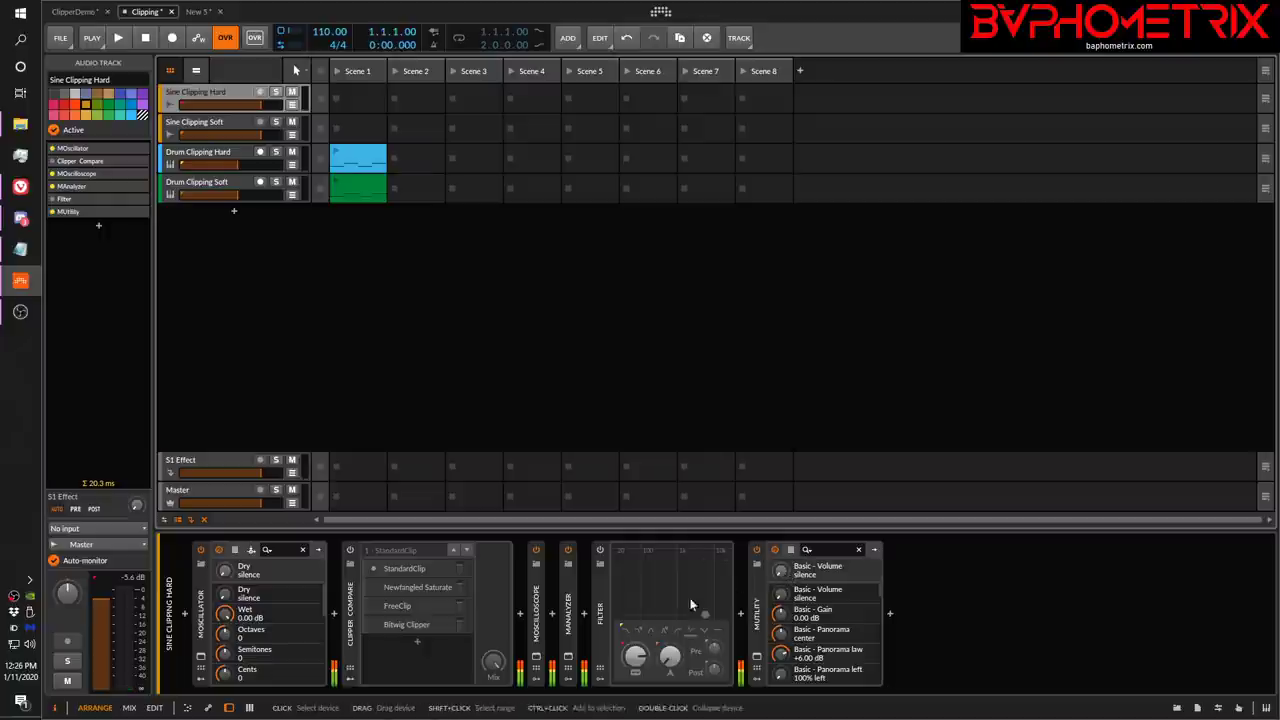
{"action": "left_click", "coordinate": [537, 657]}
{"action": "left_click", "coordinate": [567, 658]}
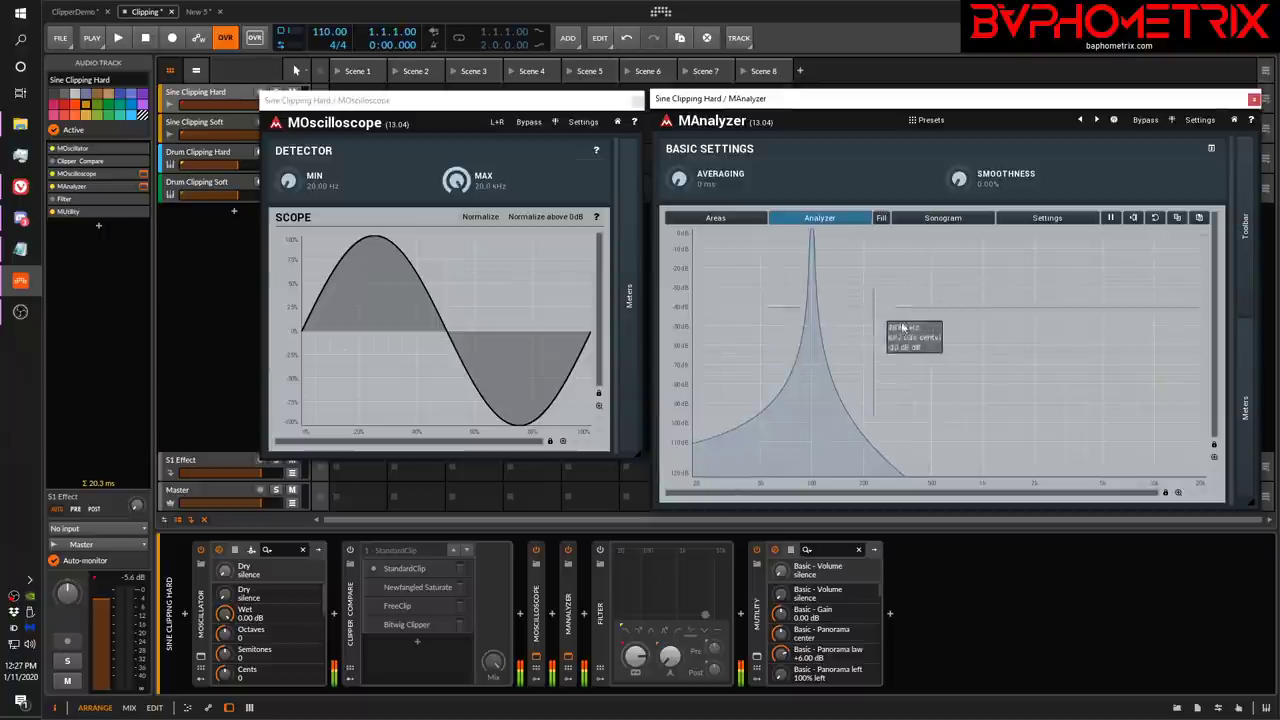
Try MAnalyzer view resolutions of -80 dB and -165 dB, and restore the resolution to -128 dB.
{"action": "left_click", "coordinate": [1030, 218]}
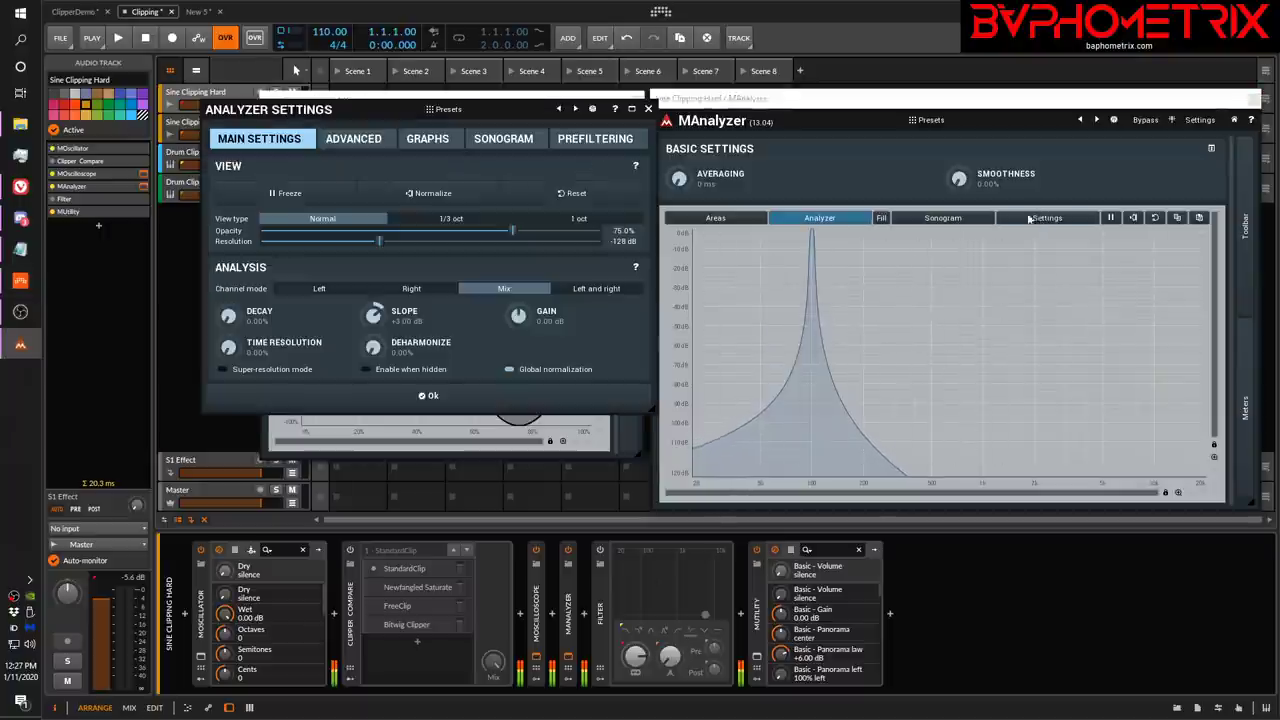
{"action": "left_click", "coordinate": [648, 109]}
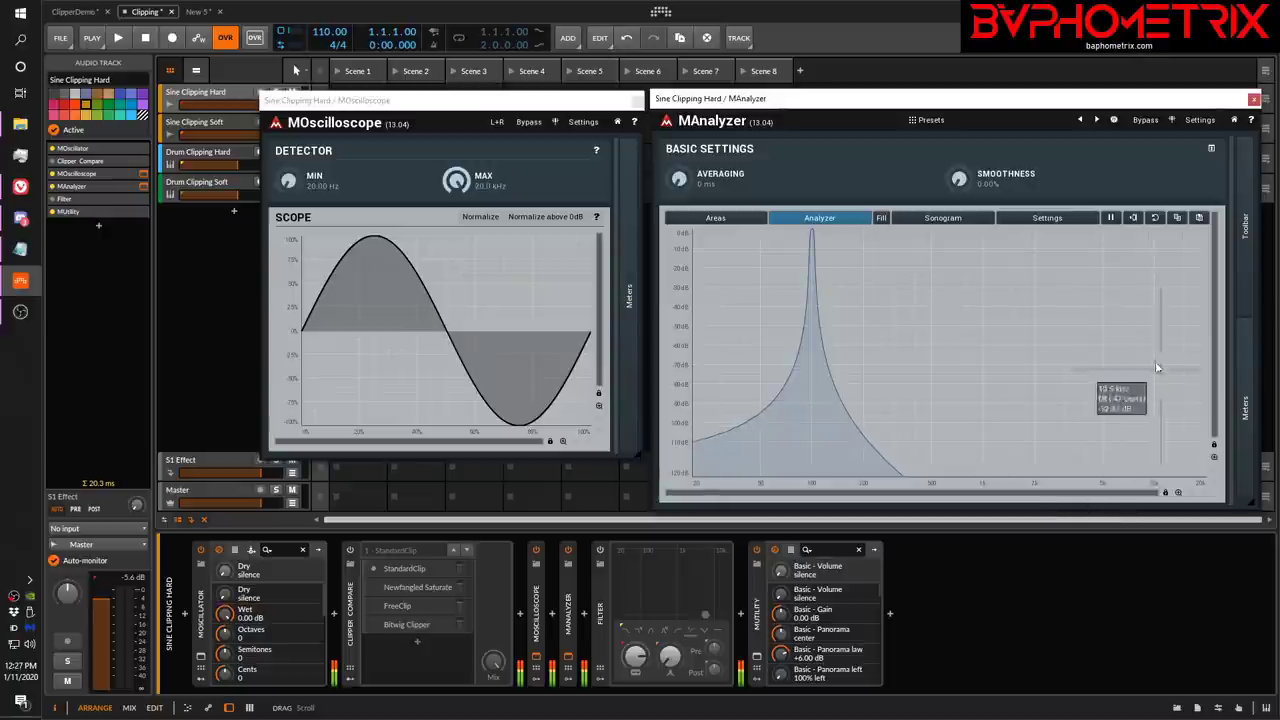
{"action": "left_click", "coordinate": [1062, 221]}
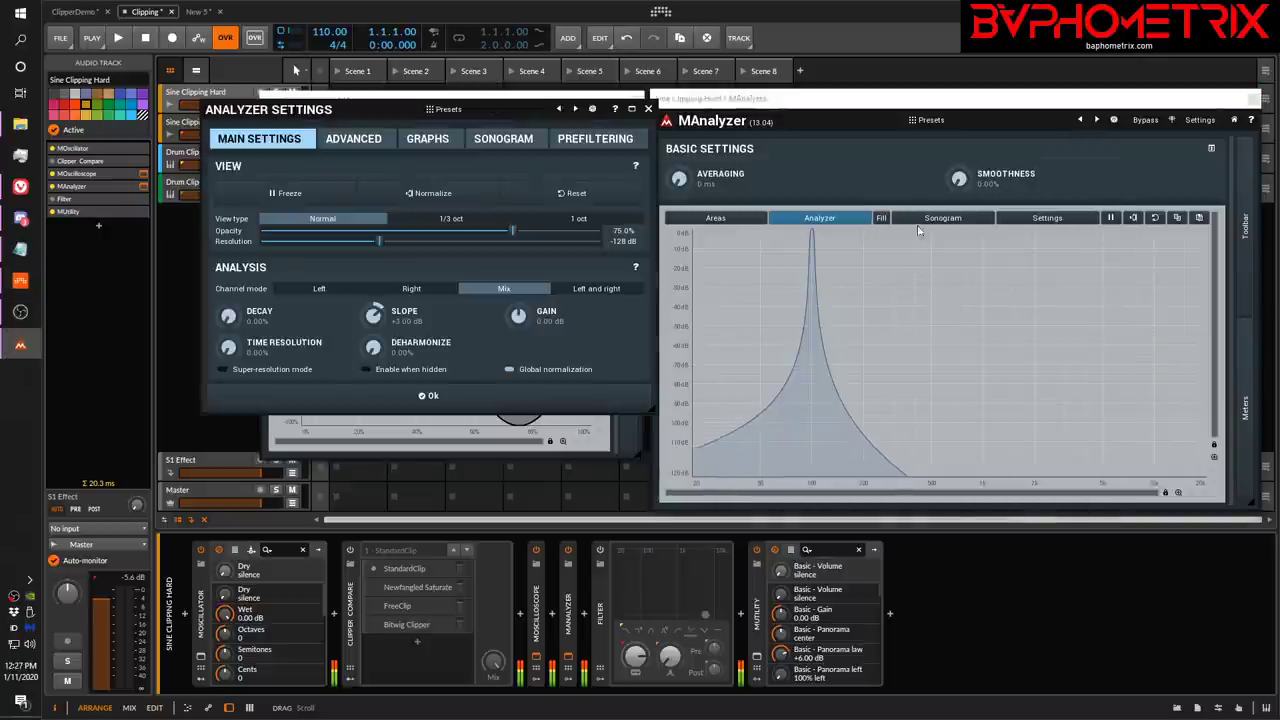
{"action": "left_click_drag", "start_coordinate": [379, 241], "coordinate": [487, 250]}
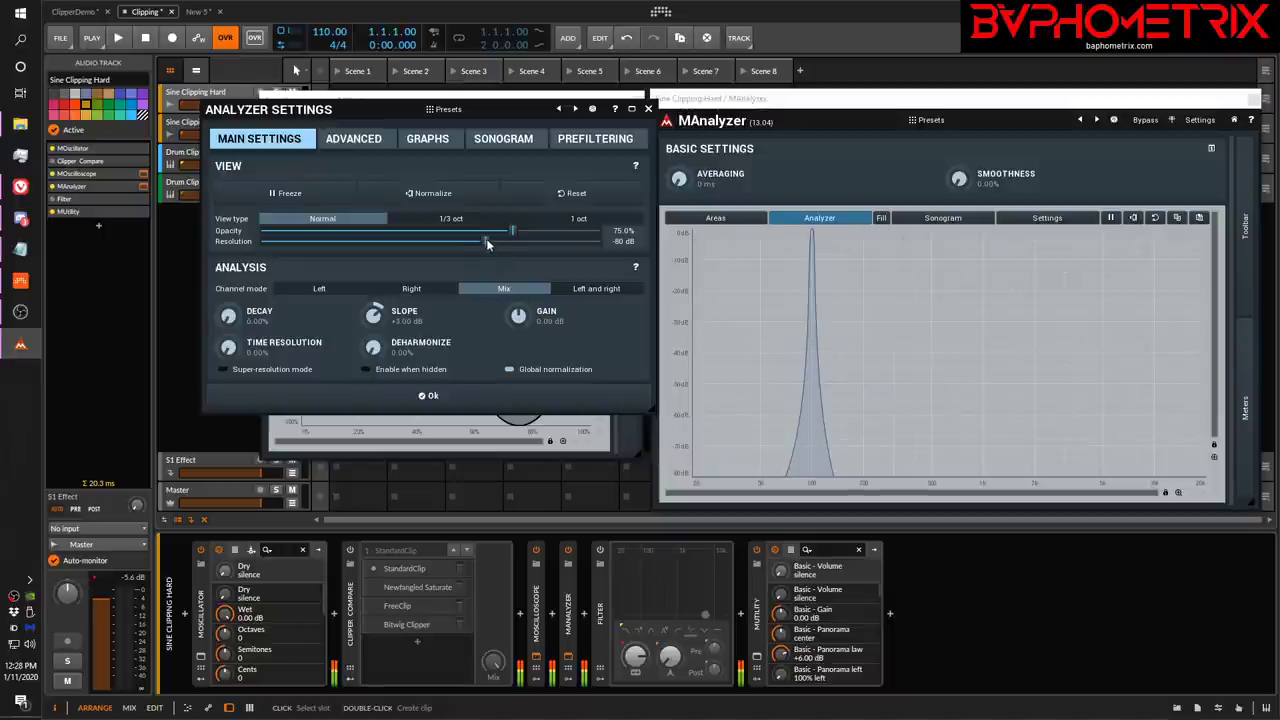
{"action": "left_click_drag", "start_coordinate": [484, 242], "coordinate": [297, 240]}
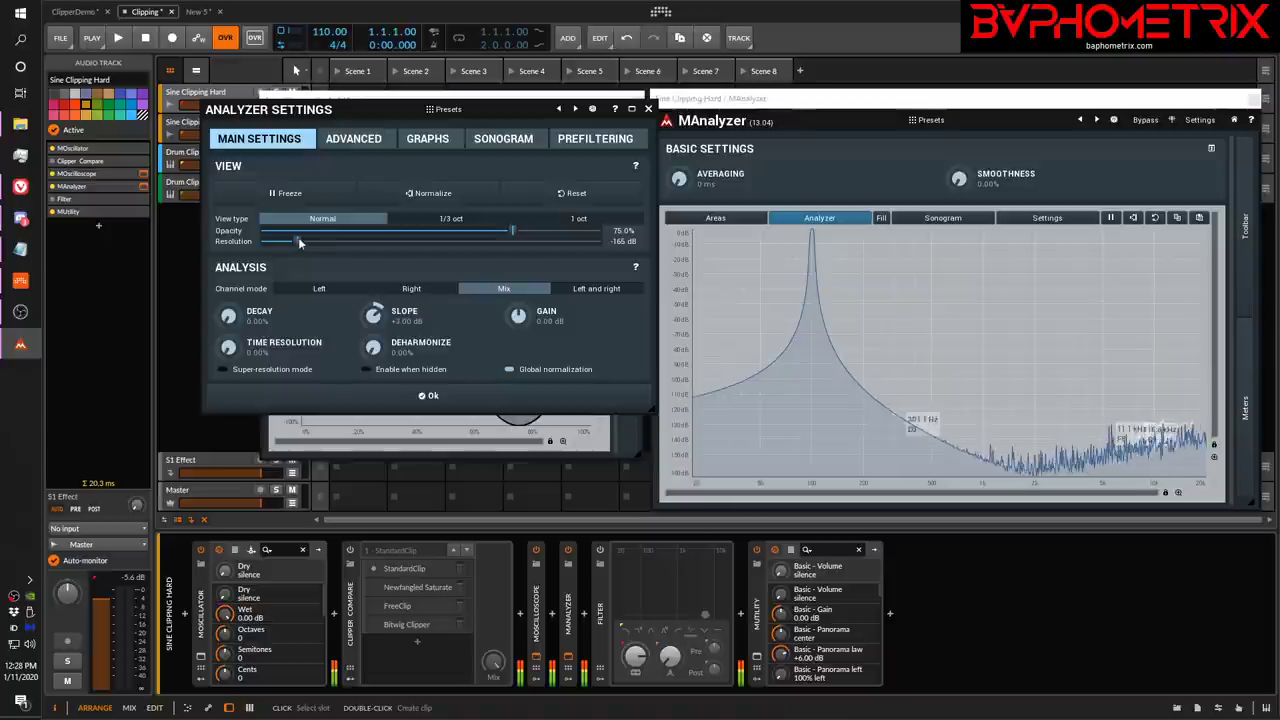
{"action": "left_click_drag", "start_coordinate": [297, 240], "coordinate": [381, 251]}
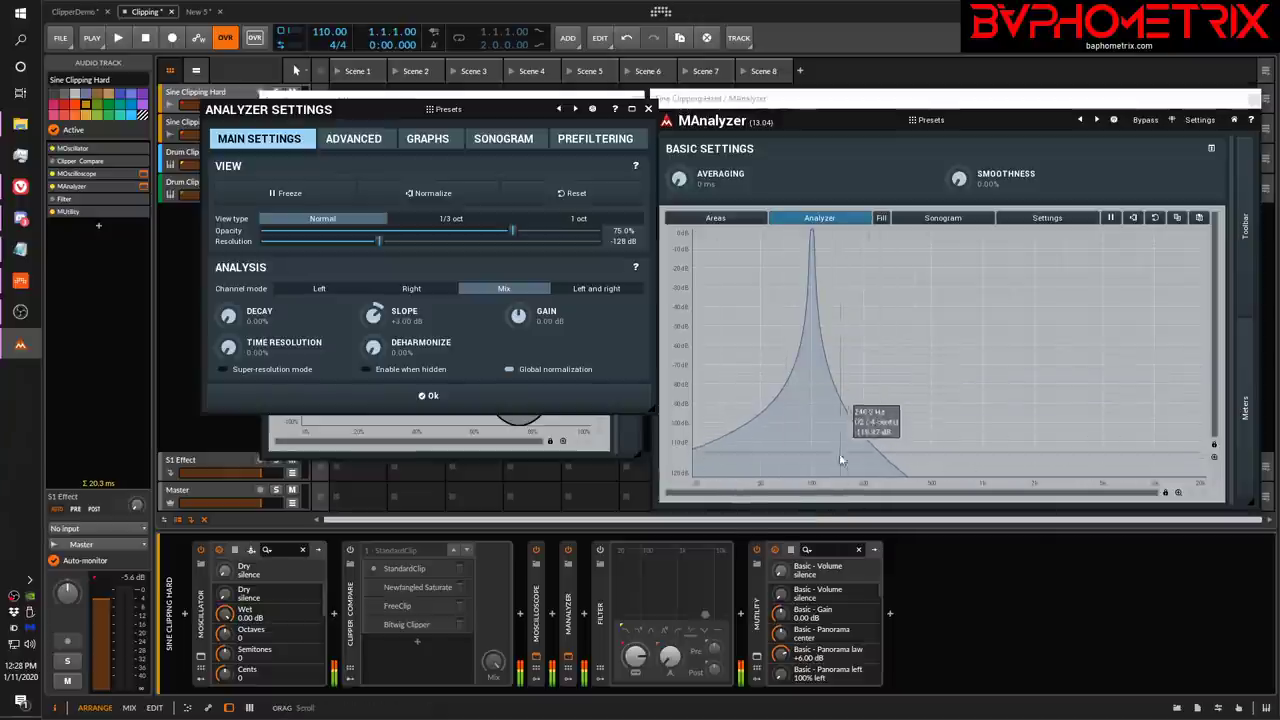
{"action": "left_click", "coordinate": [648, 109]}
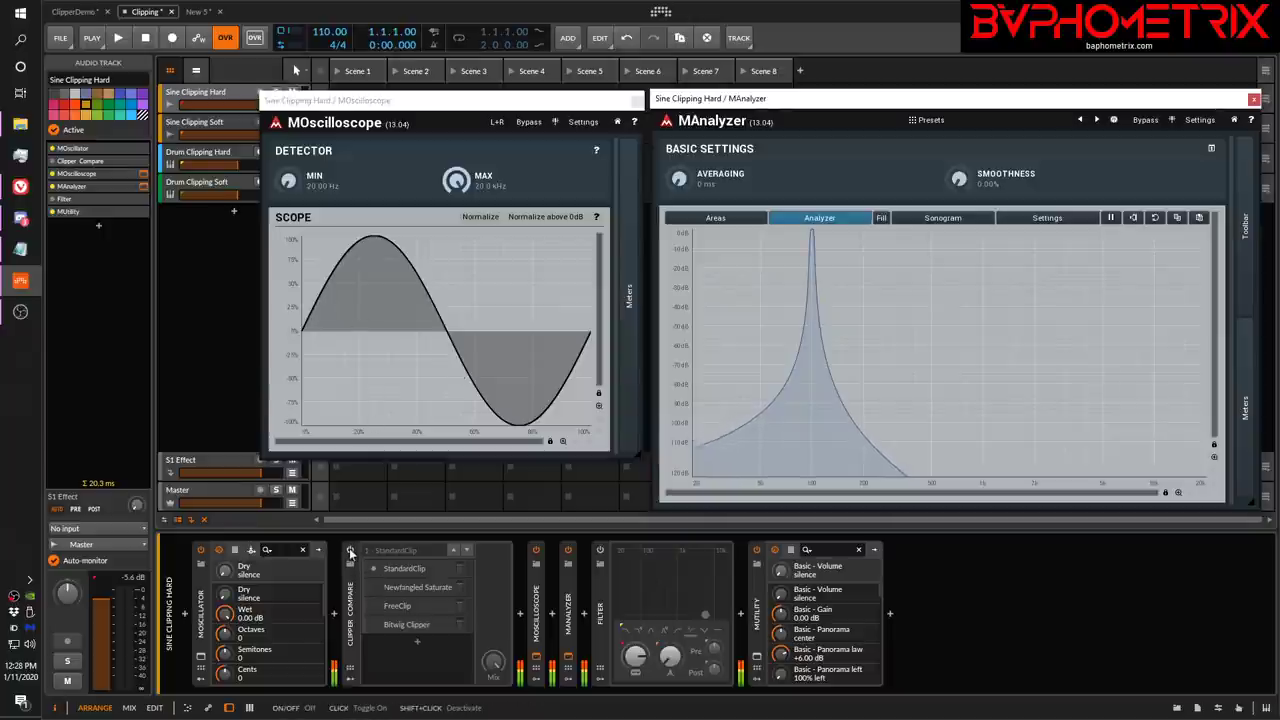
Turn Clipper Compare back on and open the StandardCLIP plug-in from its StandardClip layer, keeping the oscilloscope waveform in view.
{"action": "left_click", "coordinate": [350, 553]}
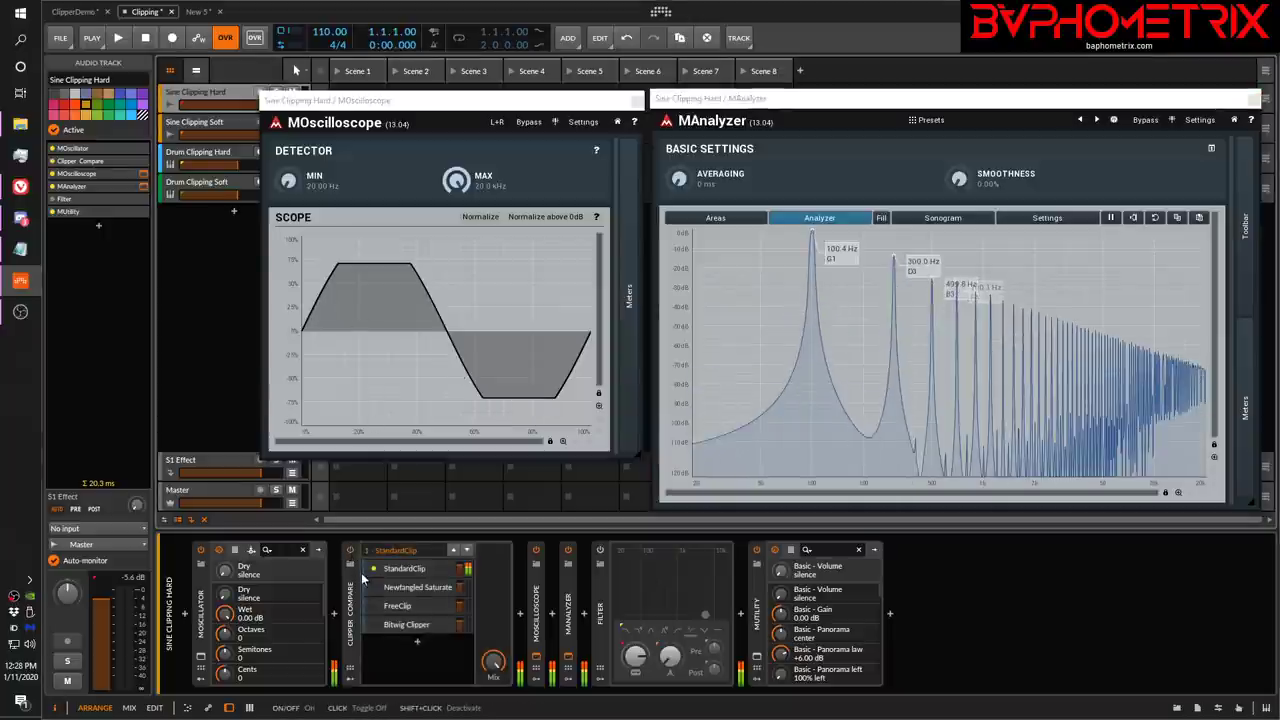
{"action": "left_click", "coordinate": [398, 568]}
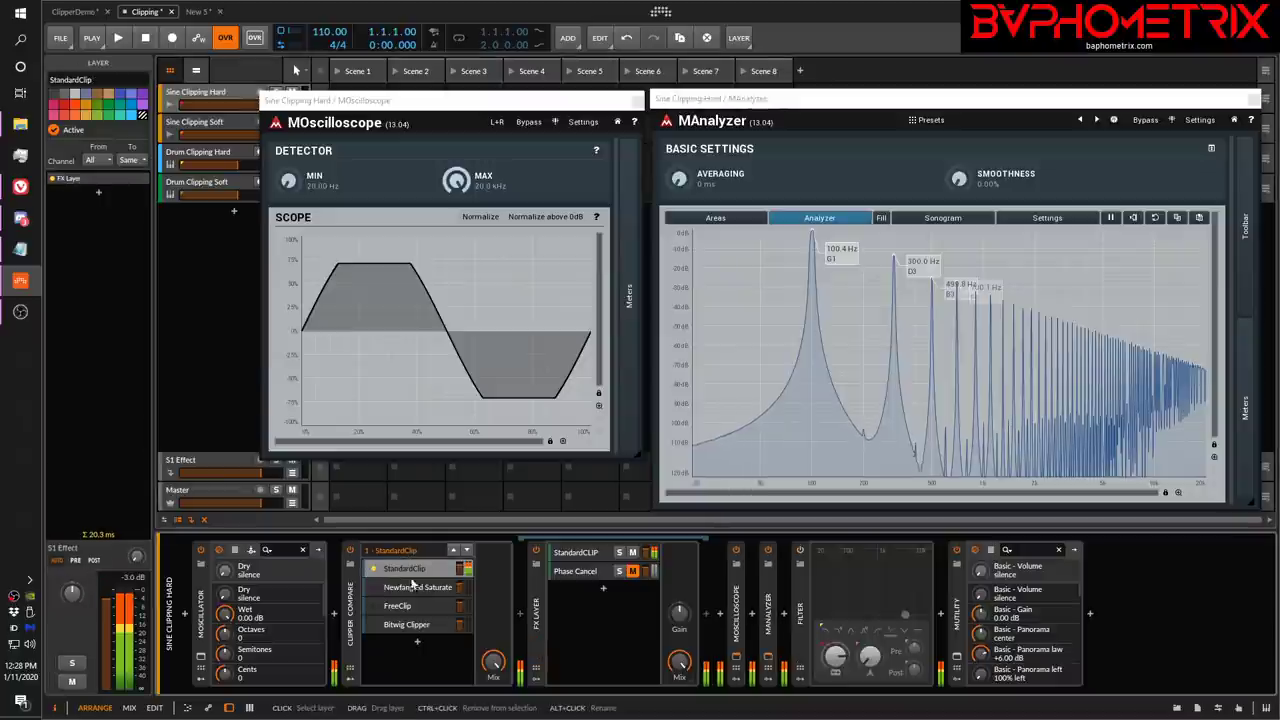
{"action": "left_click", "coordinate": [585, 556]}
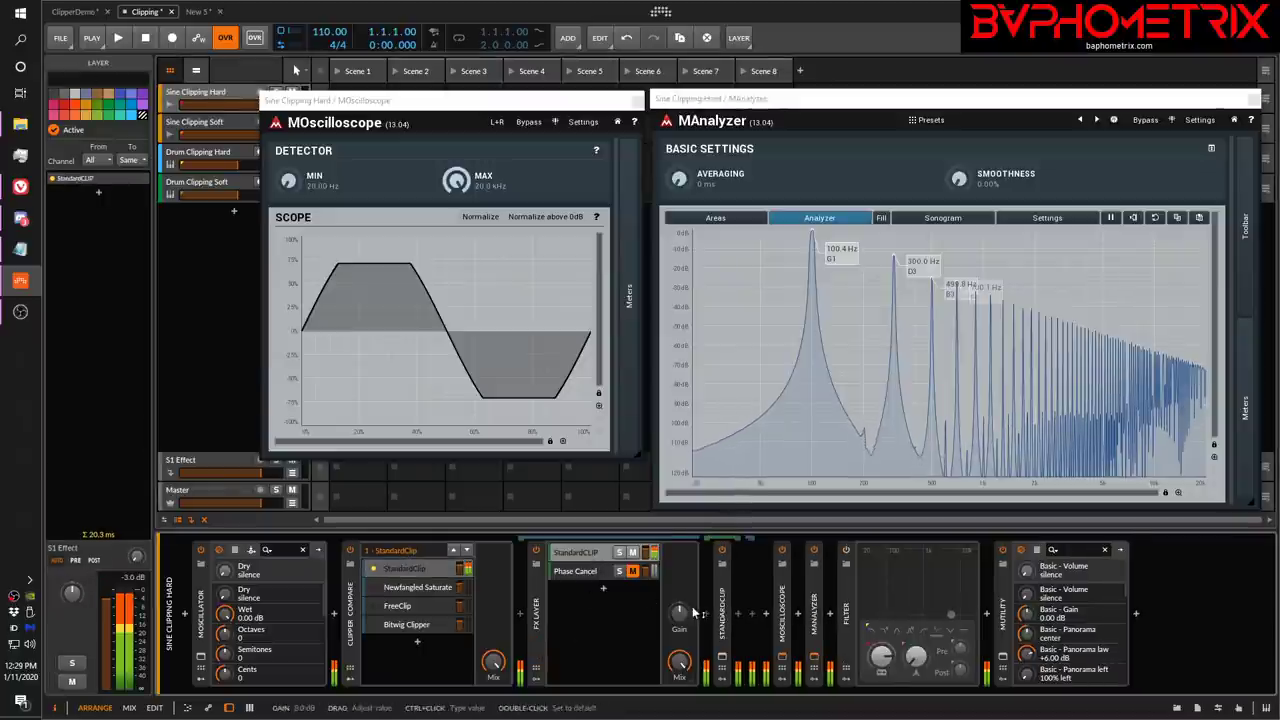
{"action": "left_click", "coordinate": [724, 662]}
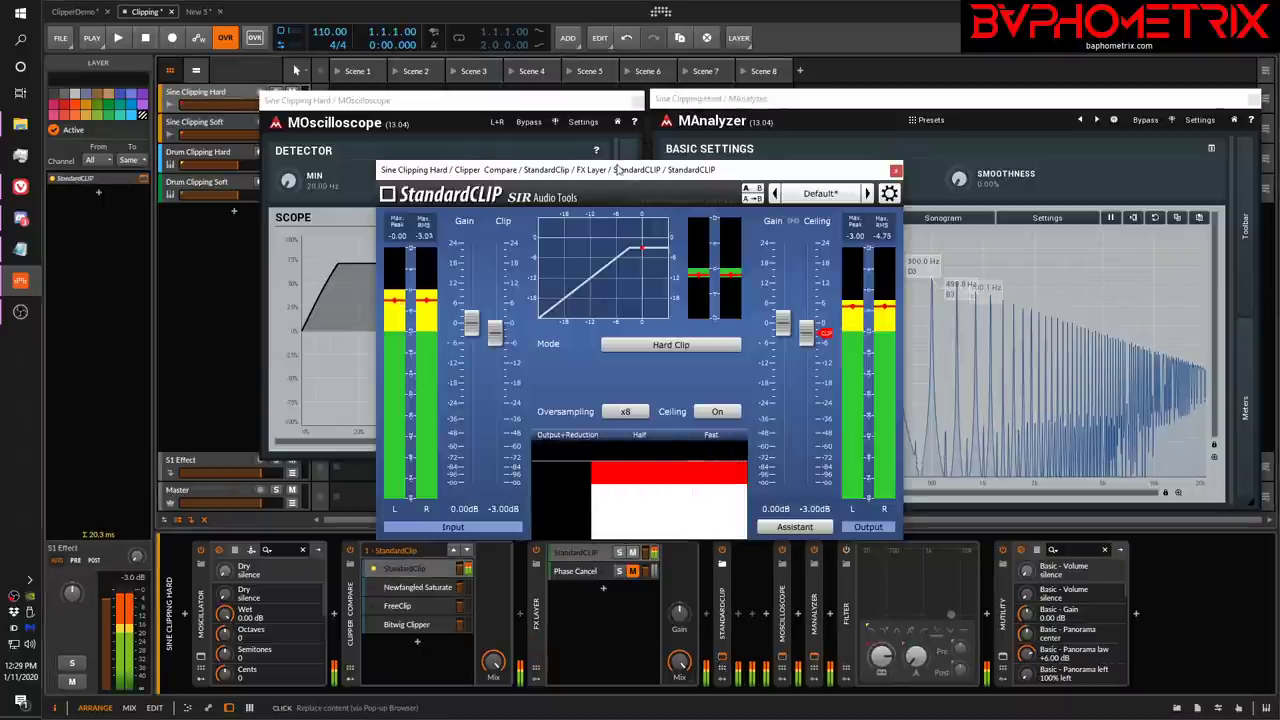
{"action": "left_click_drag", "start_coordinate": [738, 151], "coordinate": [821, 46]}
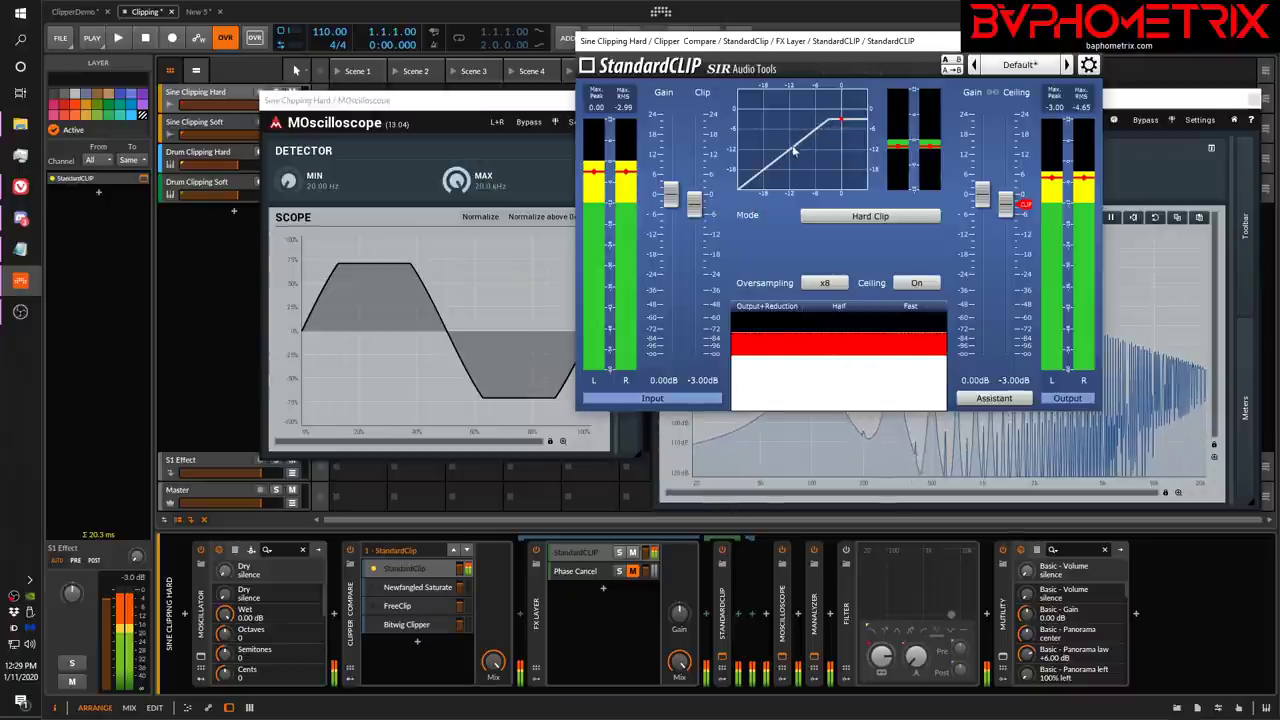
Toggle StandardCLIP's transfer curve to the linear bipolar scale and back to the decibel scale.
{"action": "left_click", "coordinate": [828, 125]}
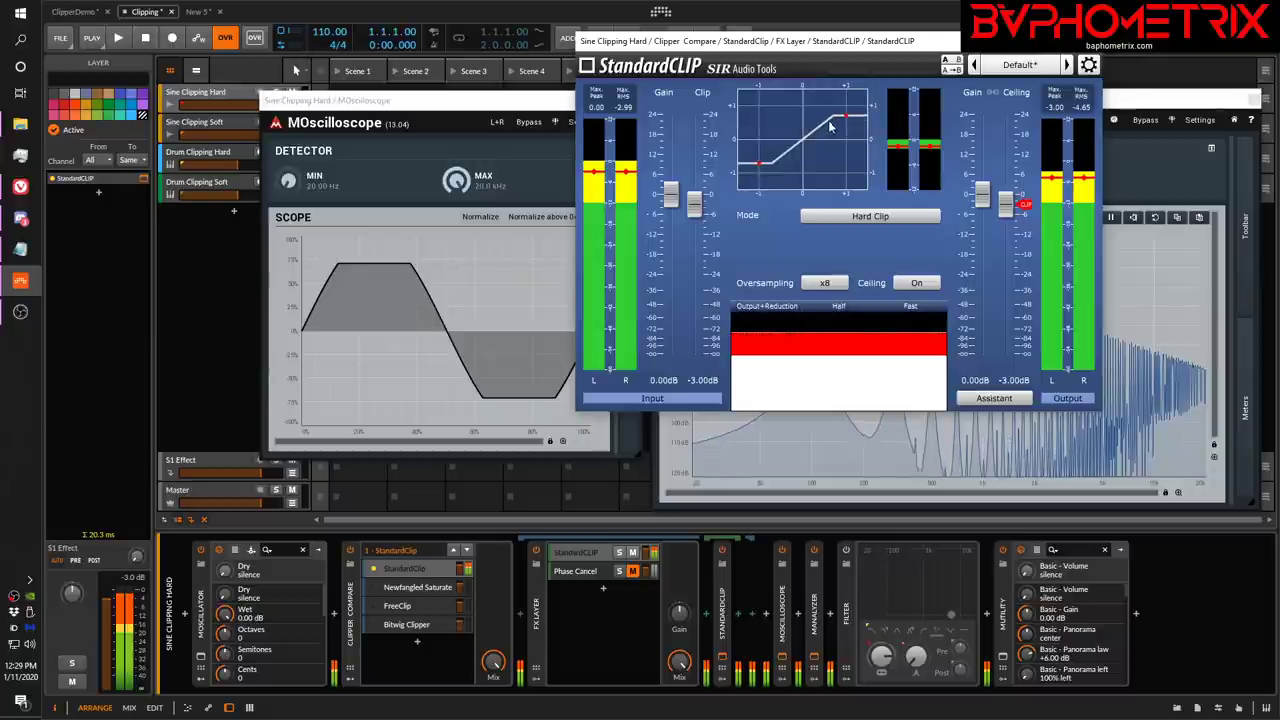
{"action": "left_click", "coordinate": [824, 133]}
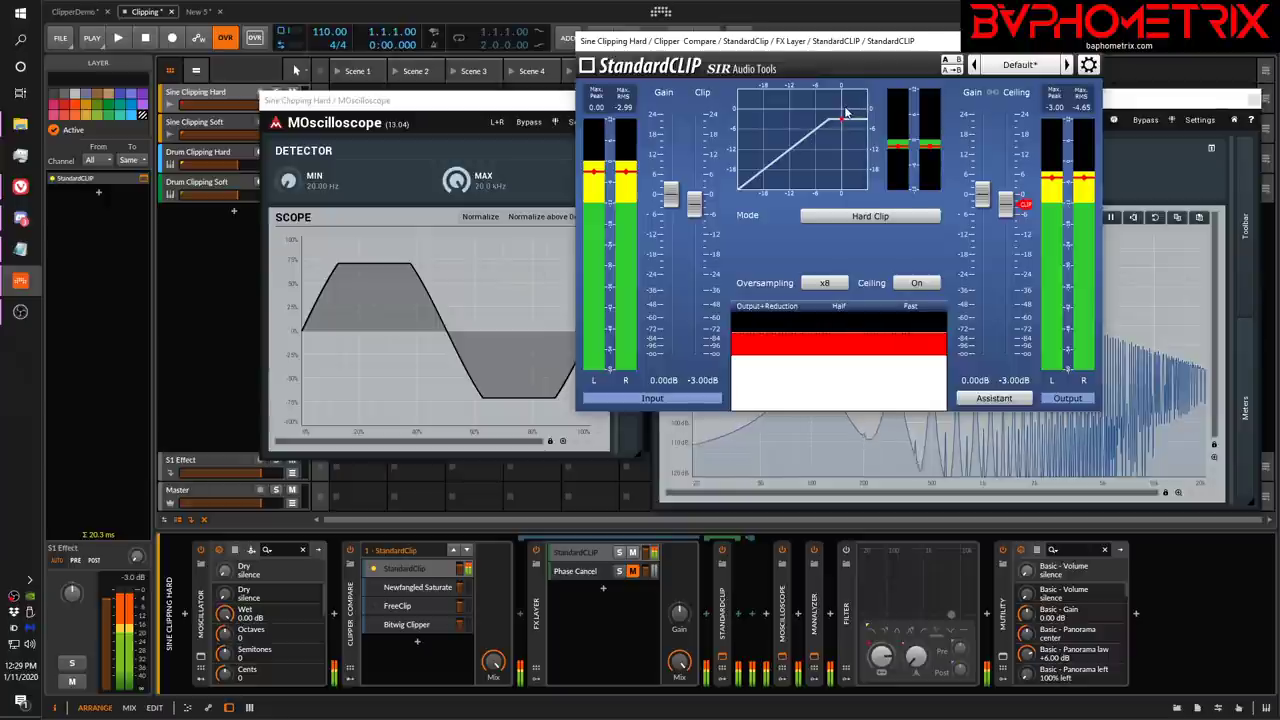
{"action": "left_click", "coordinate": [921, 284]}
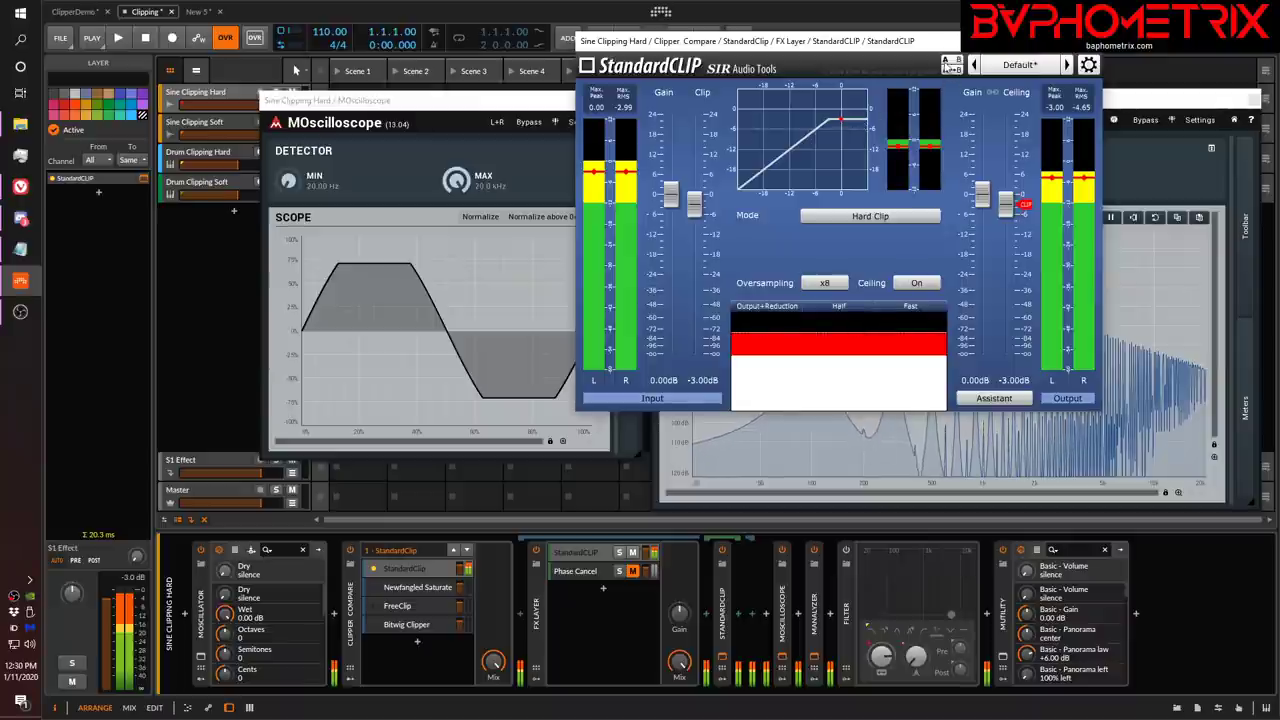
Move the StandardCLIP window clear of the MAnalyzer display, placing it over the oscilloscope.
{"action": "left_click_drag", "start_coordinate": [978, 45], "coordinate": [517, 641]}
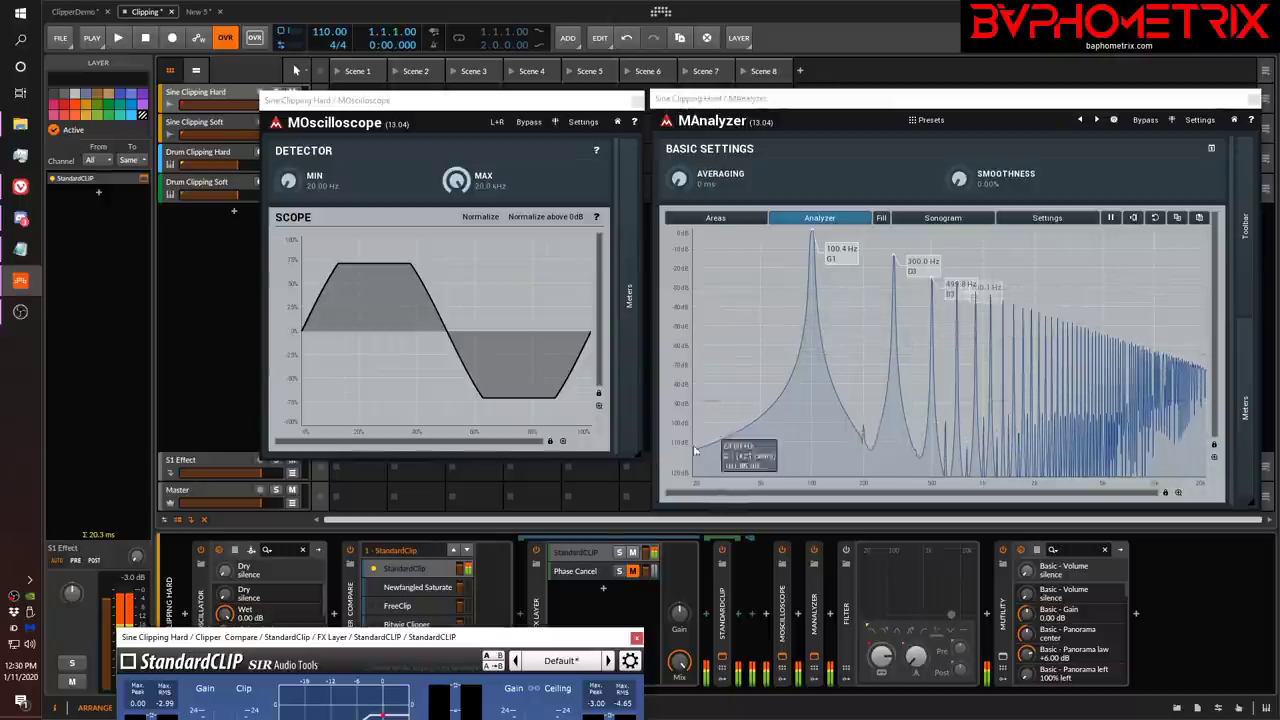
{"action": "left_click_drag", "start_coordinate": [519, 641], "coordinate": [524, 193]}
Try StandardCLIP's Soft Clip Classic mode with different soft-clip saturator amounts, and return the mode to Hard Clip.
{"action": "left_click", "coordinate": [392, 367]}
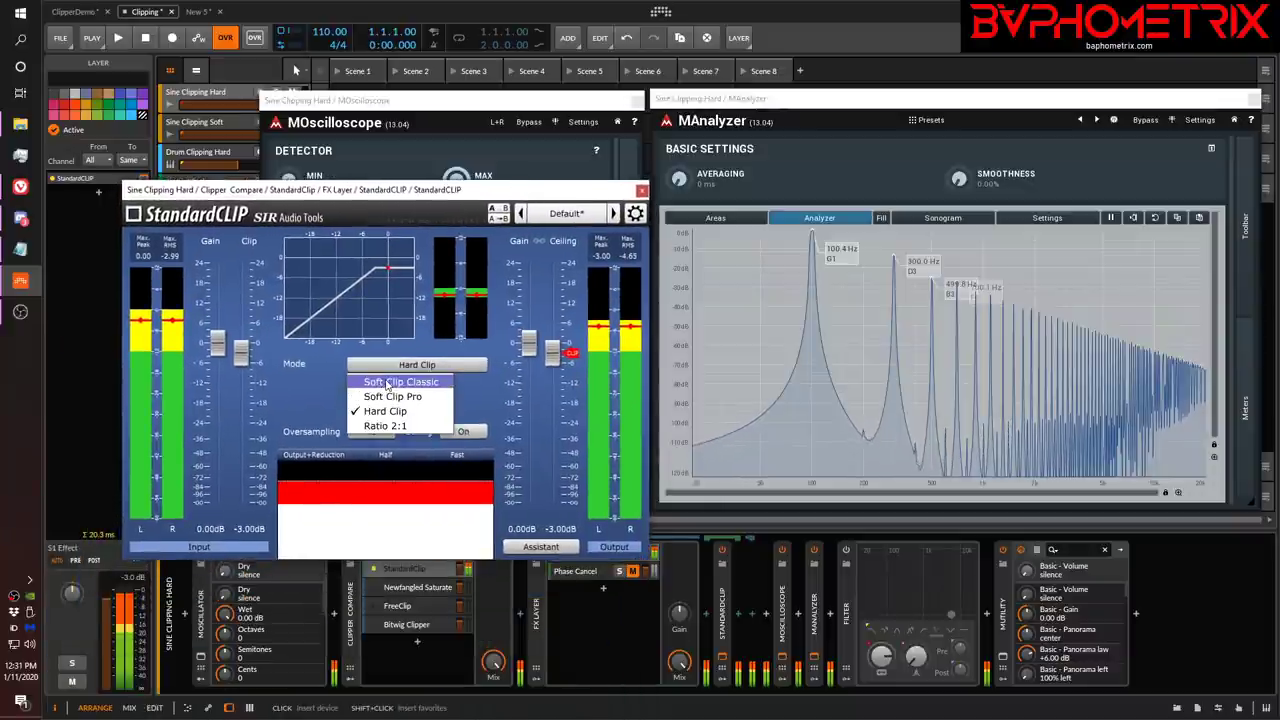
{"action": "left_click", "coordinate": [395, 382]}
{"action": "mouse_move", "coordinate": [380, 392]}
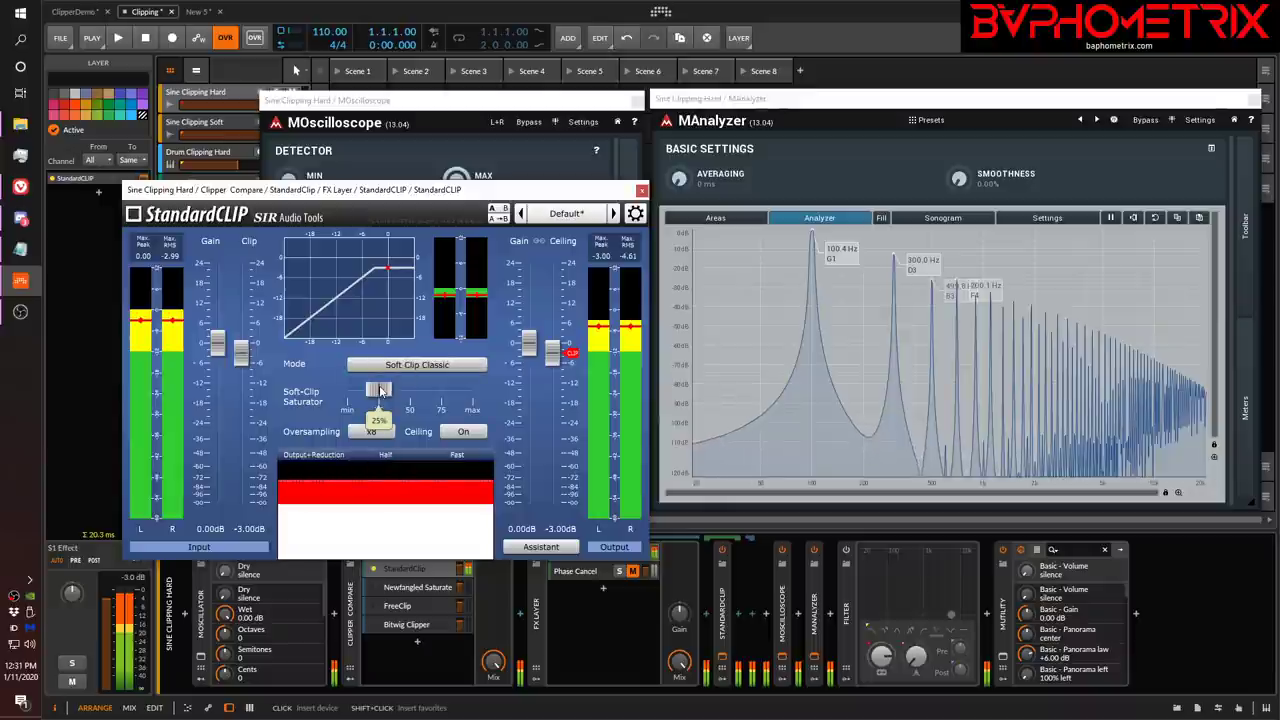
{"action": "left_click_drag", "start_coordinate": [380, 392], "coordinate": [413, 418]}
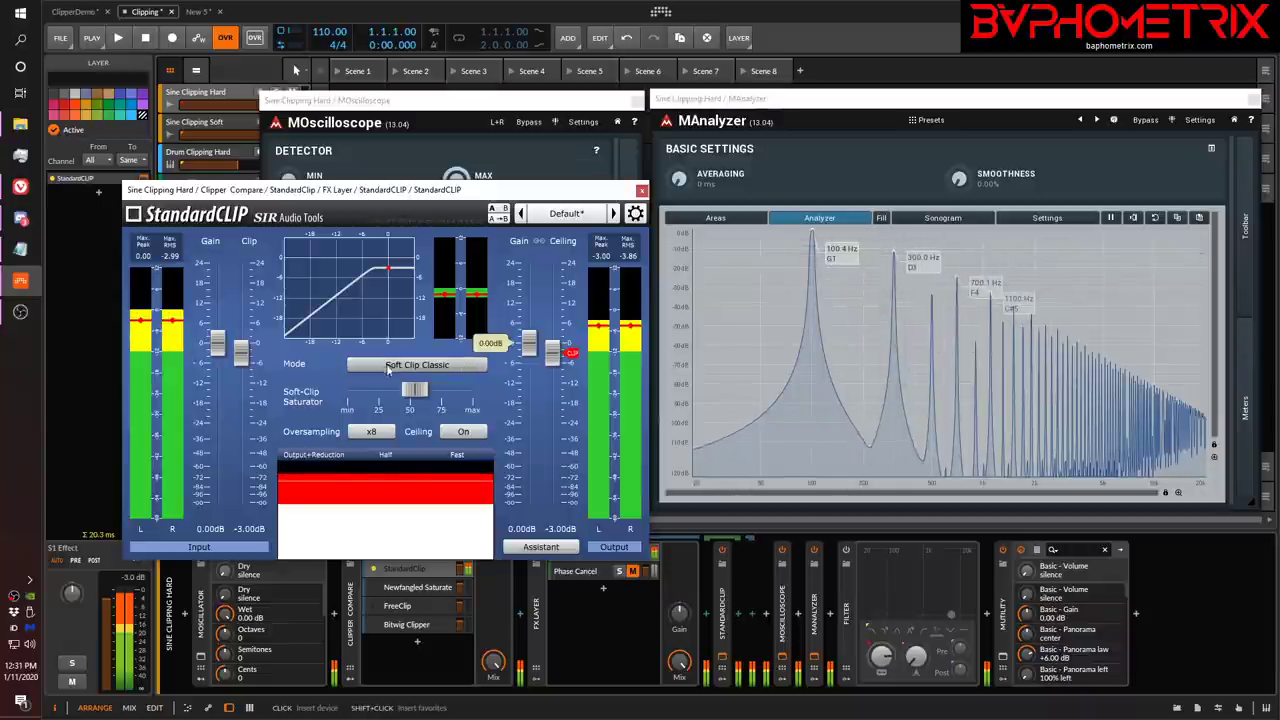
{"action": "mouse_move", "coordinate": [427, 389]}
{"action": "left_mouse_down"}
{"action": "mouse_move", "coordinate": [352, 391]}
{"action": "mouse_move", "coordinate": [485, 398]}
{"action": "mouse_move", "coordinate": [409, 403]}
{"action": "left_mouse_up"}
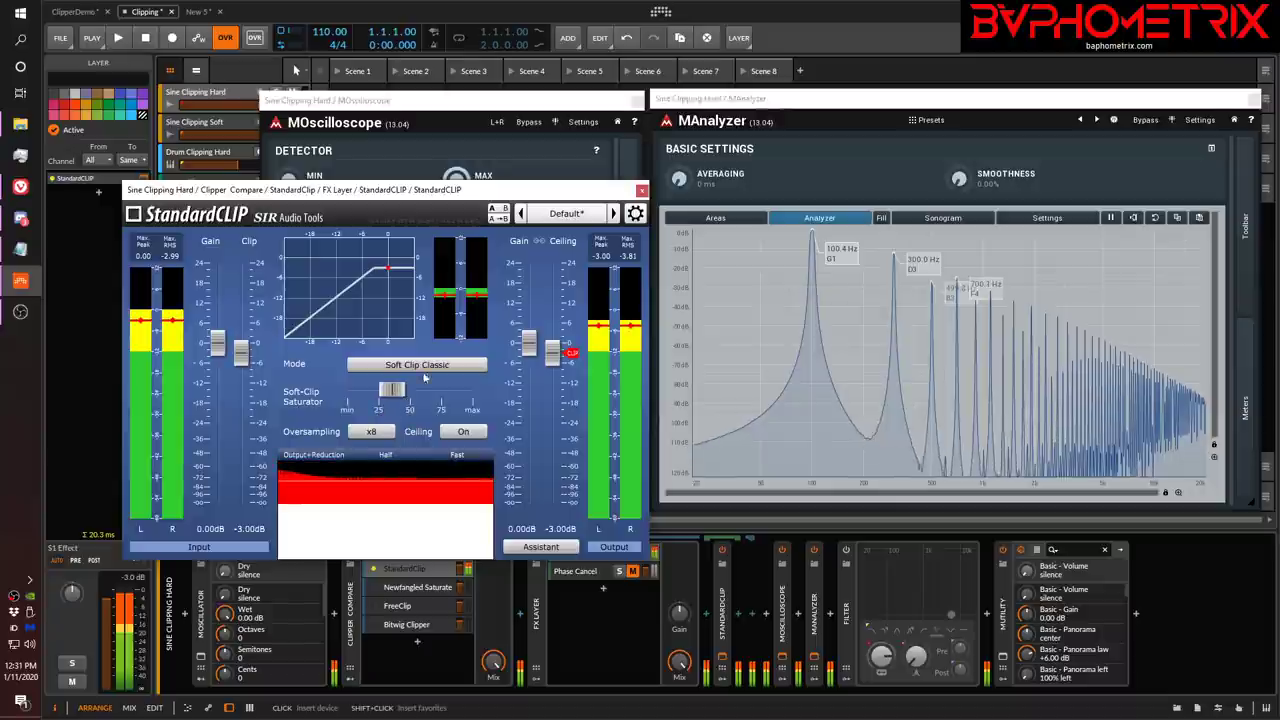
{"action": "left_click", "coordinate": [420, 365]}
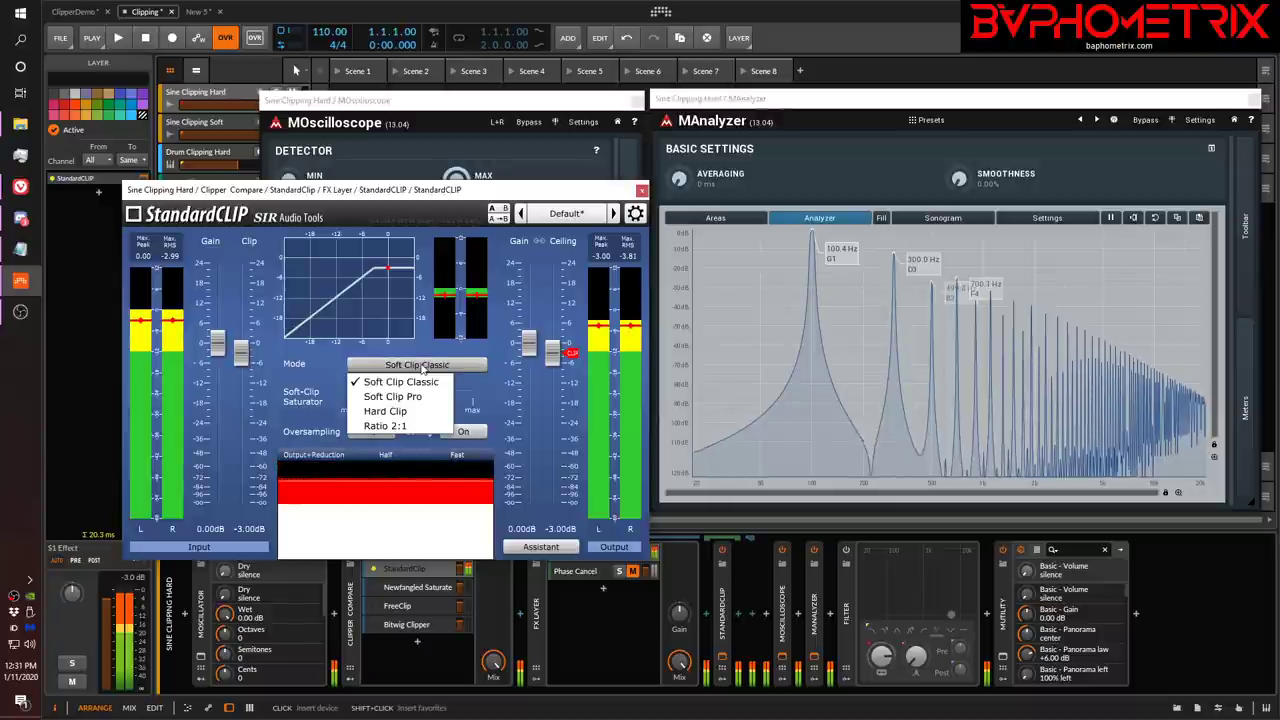
{"action": "left_click", "coordinate": [395, 410]}
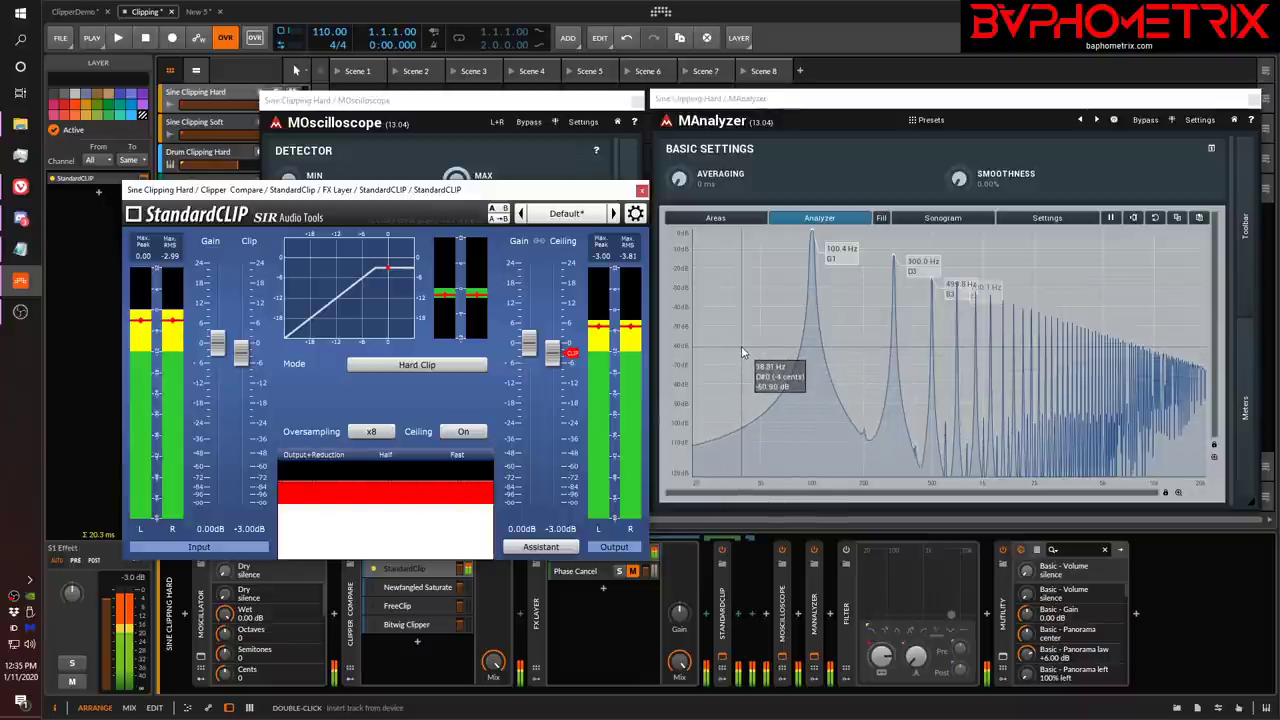
Try a MAnalyzer view resolution of -80 dB, set it to -127 dB, and close the analyzer settings.
{"action": "left_click", "coordinate": [1047, 217]}
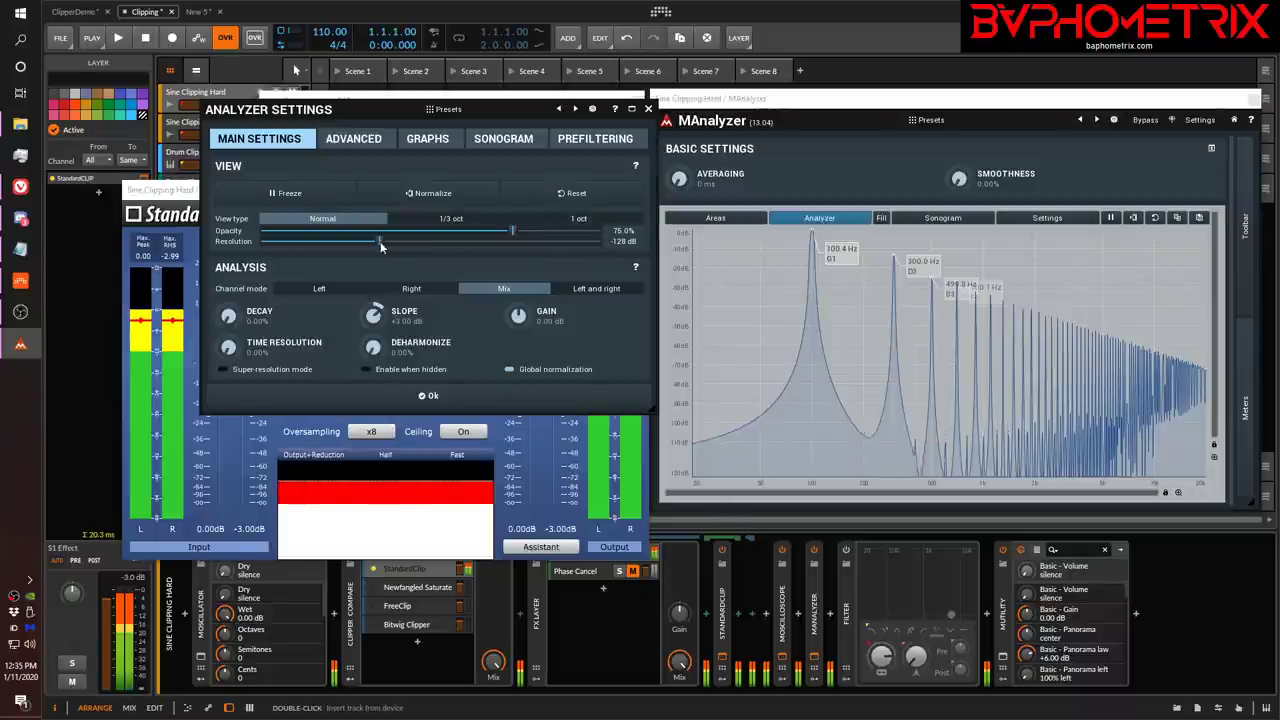
{"action": "left_click_drag", "start_coordinate": [380, 241], "coordinate": [485, 249]}
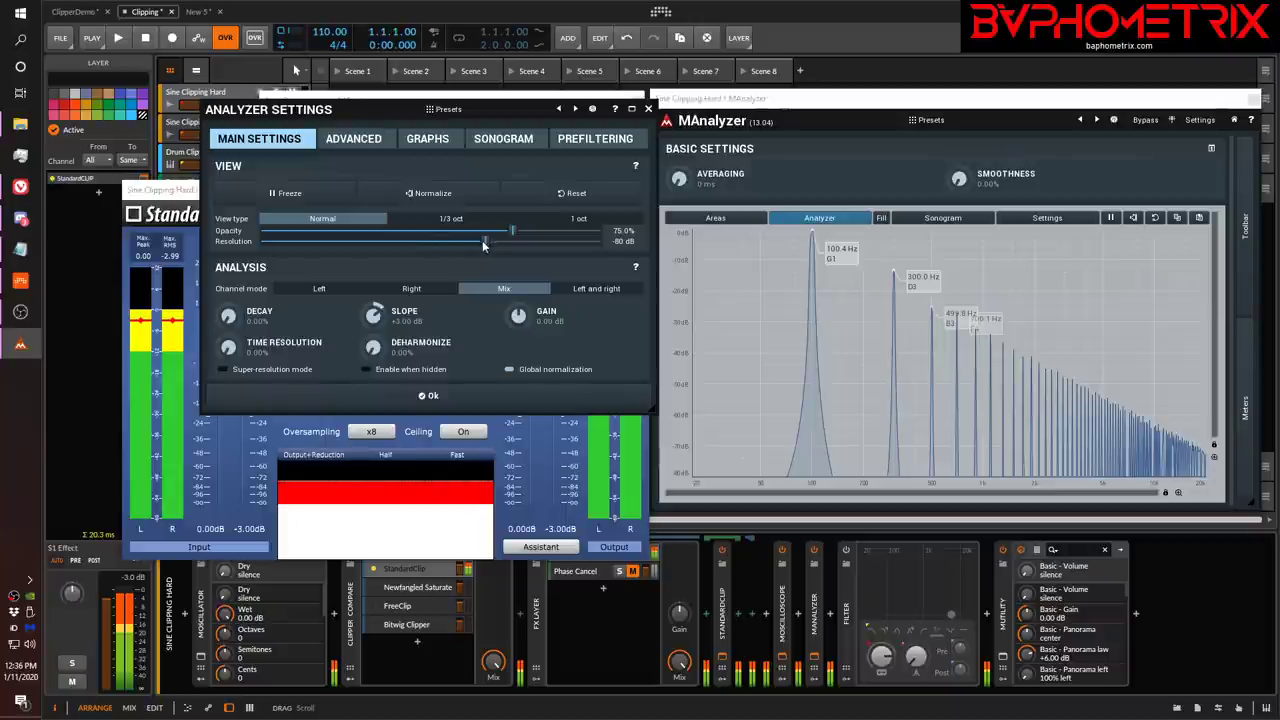
{"action": "left_click_drag", "start_coordinate": [485, 240], "coordinate": [382, 243]}
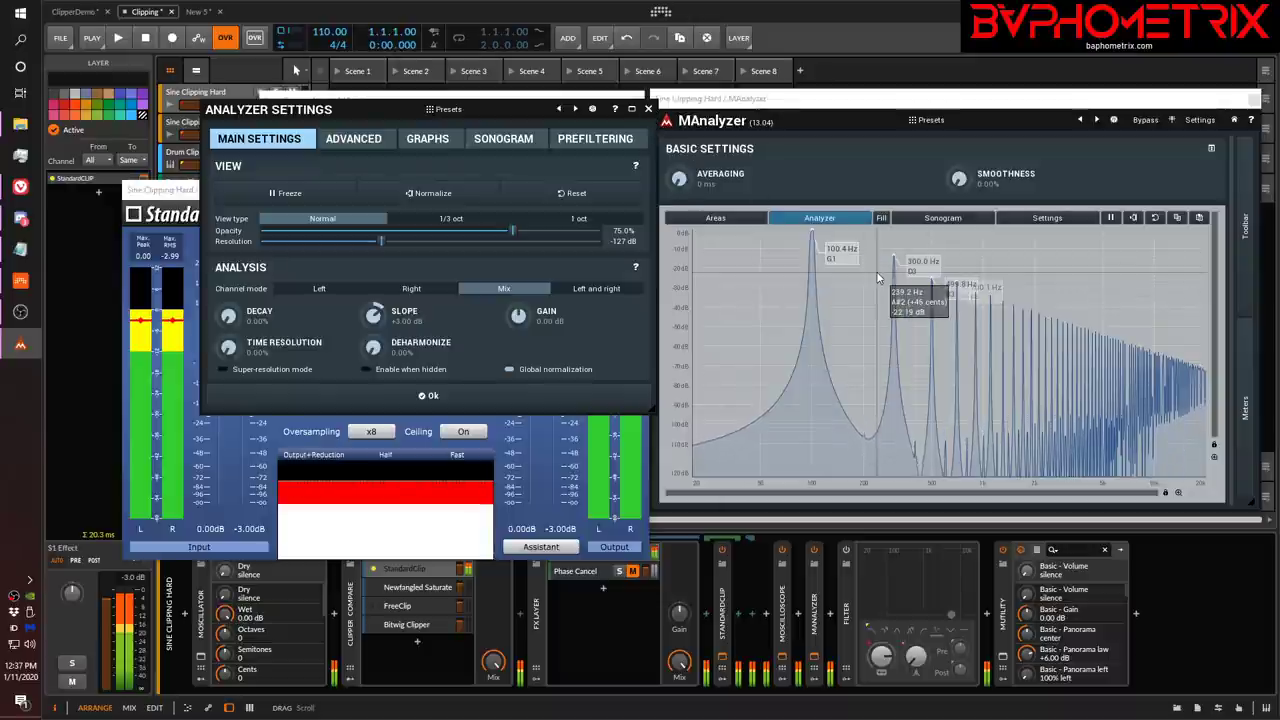
{"action": "left_click", "coordinate": [648, 109]}
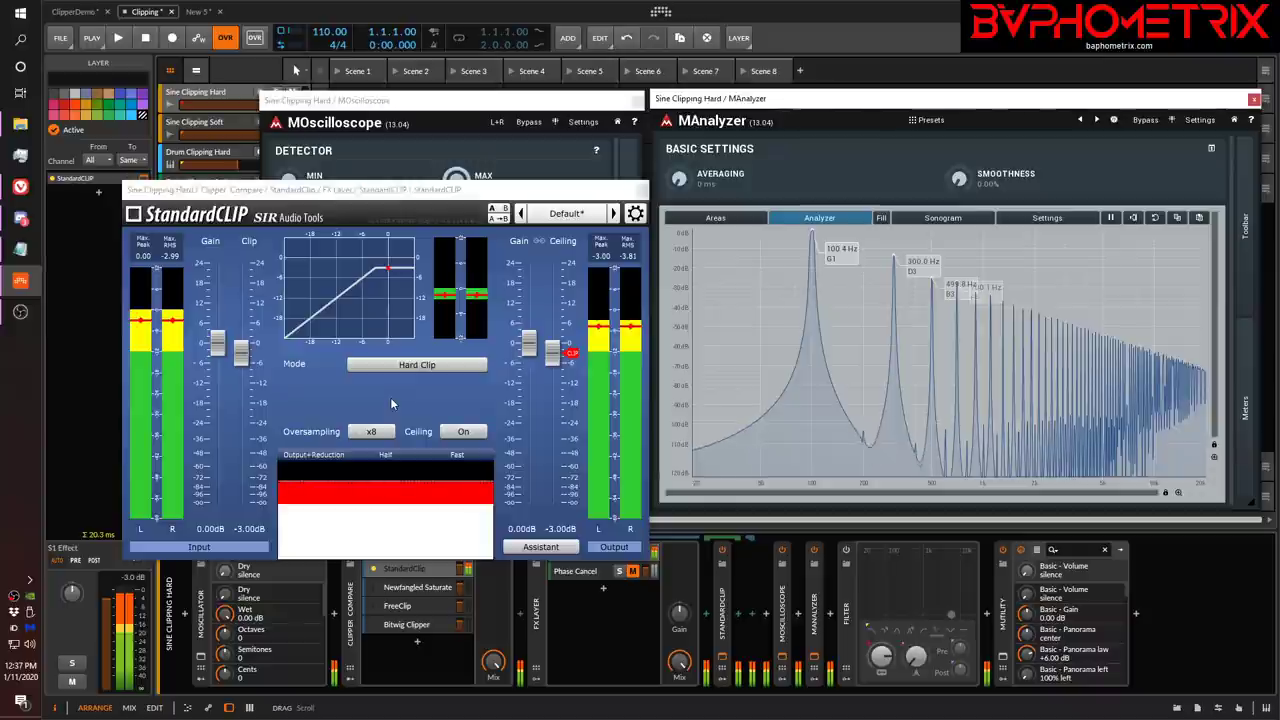
Turn StandardCLIP's ceiling off for comparison in the spectrum, and turn it back on.
{"action": "left_click", "coordinate": [466, 432]}
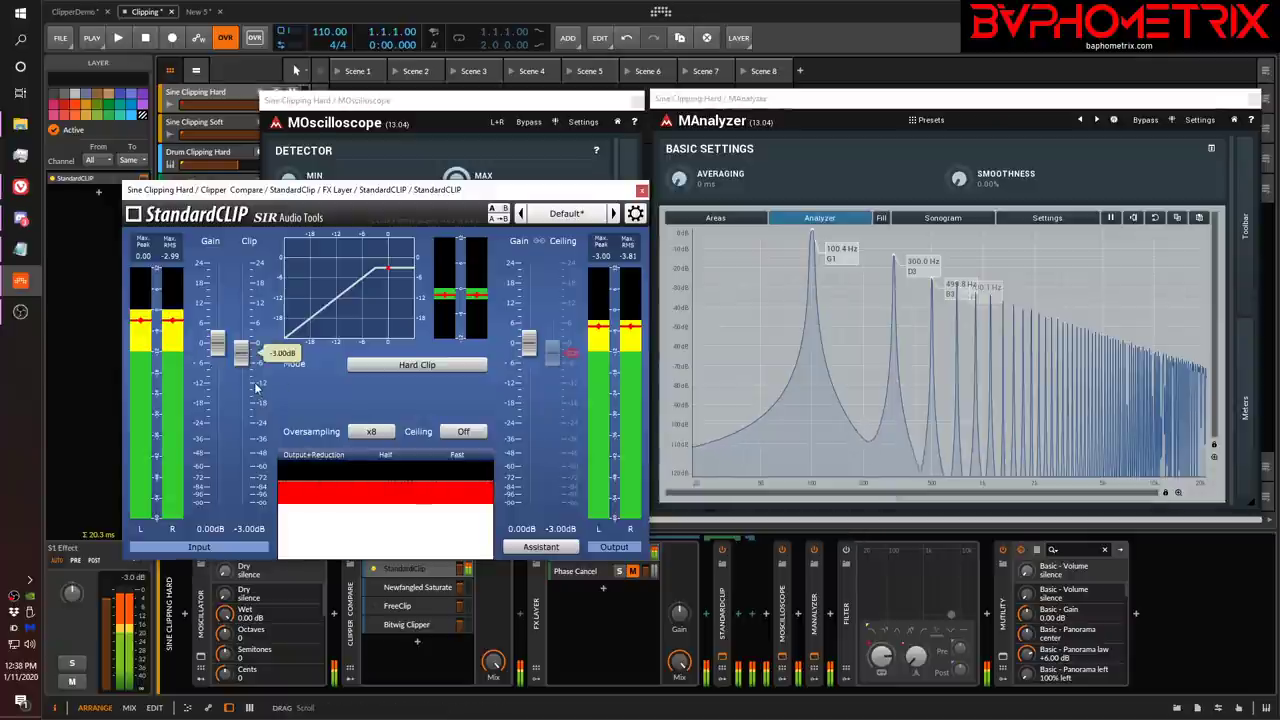
{"action": "left_click", "coordinate": [373, 432]}
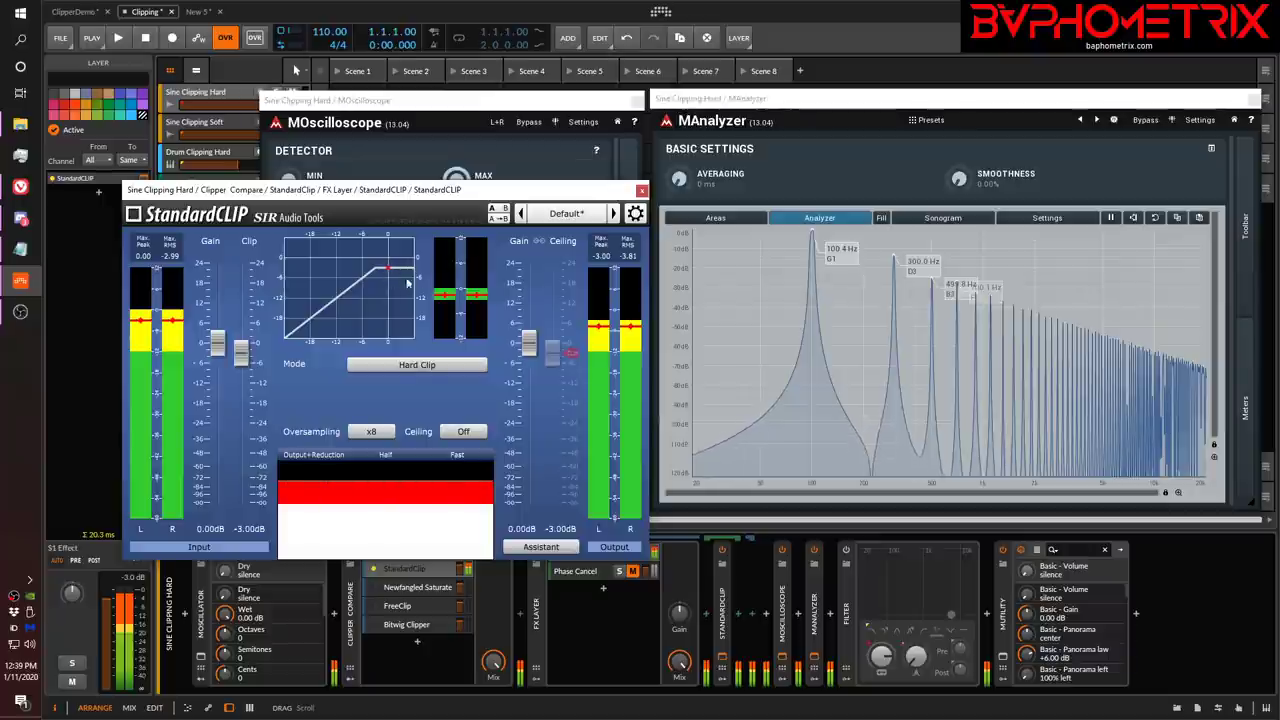
{"action": "mouse_move", "coordinate": [243, 356]}
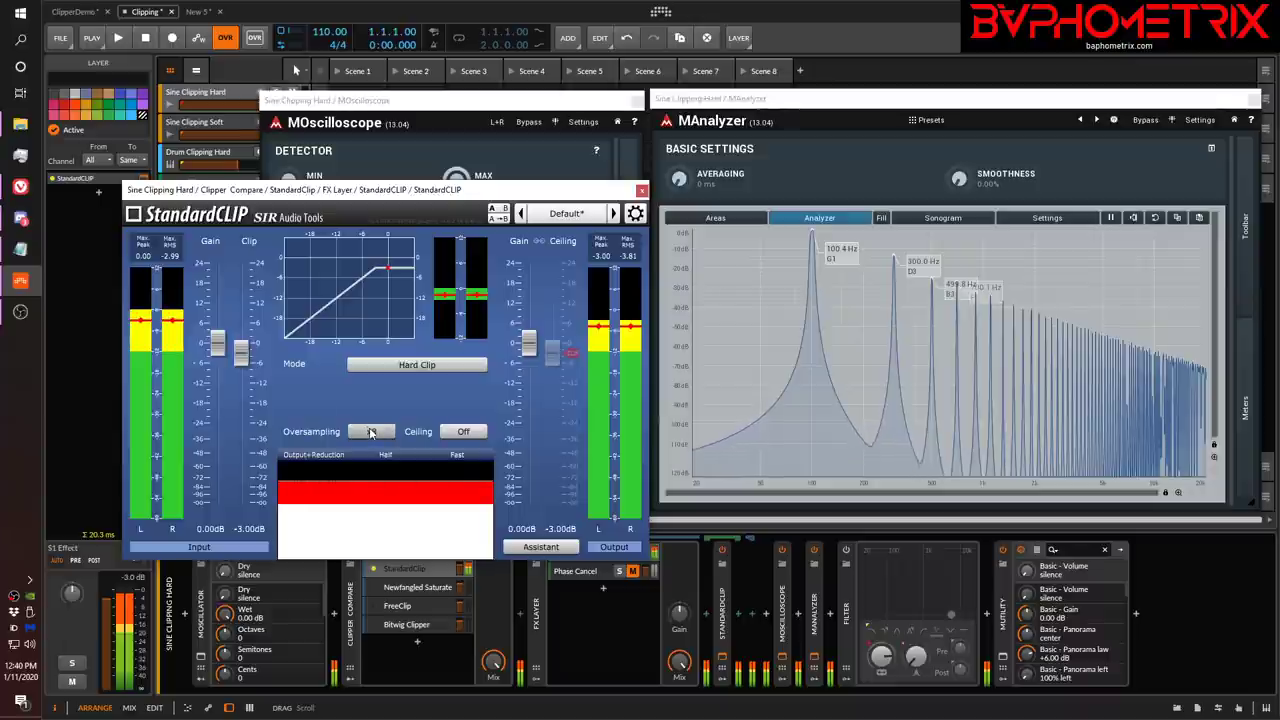
{"action": "left_click", "coordinate": [463, 432]}
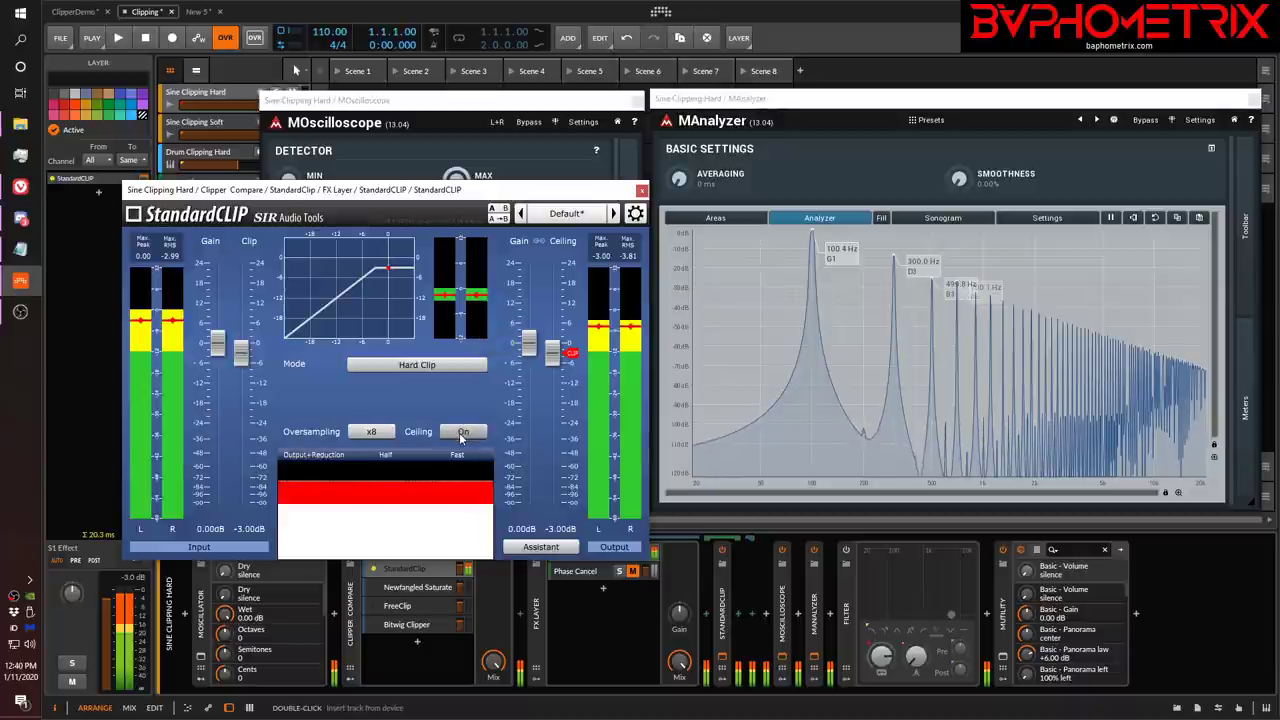
Try StandardCLIP with x1 (no oversampling) while comparing the spectrum, and restore the oversampling factor to x8.
{"action": "left_click", "coordinate": [367, 430]}
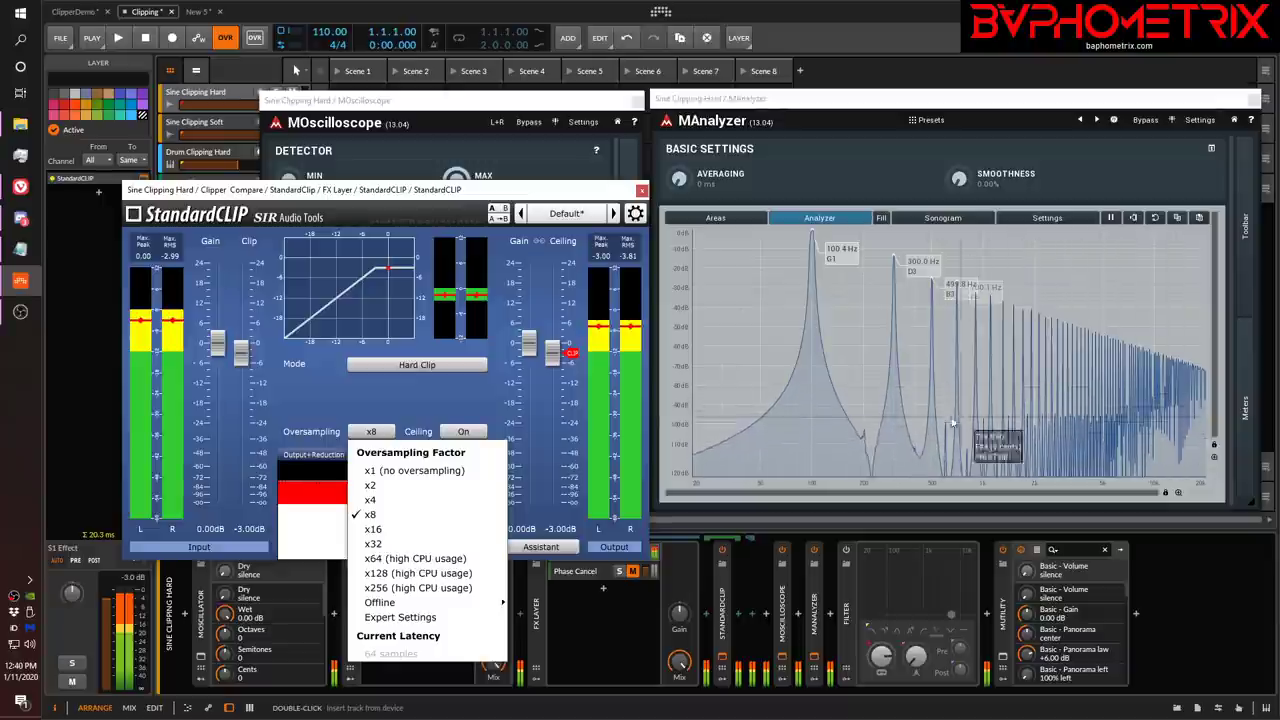
{"action": "left_click", "coordinate": [372, 470]}
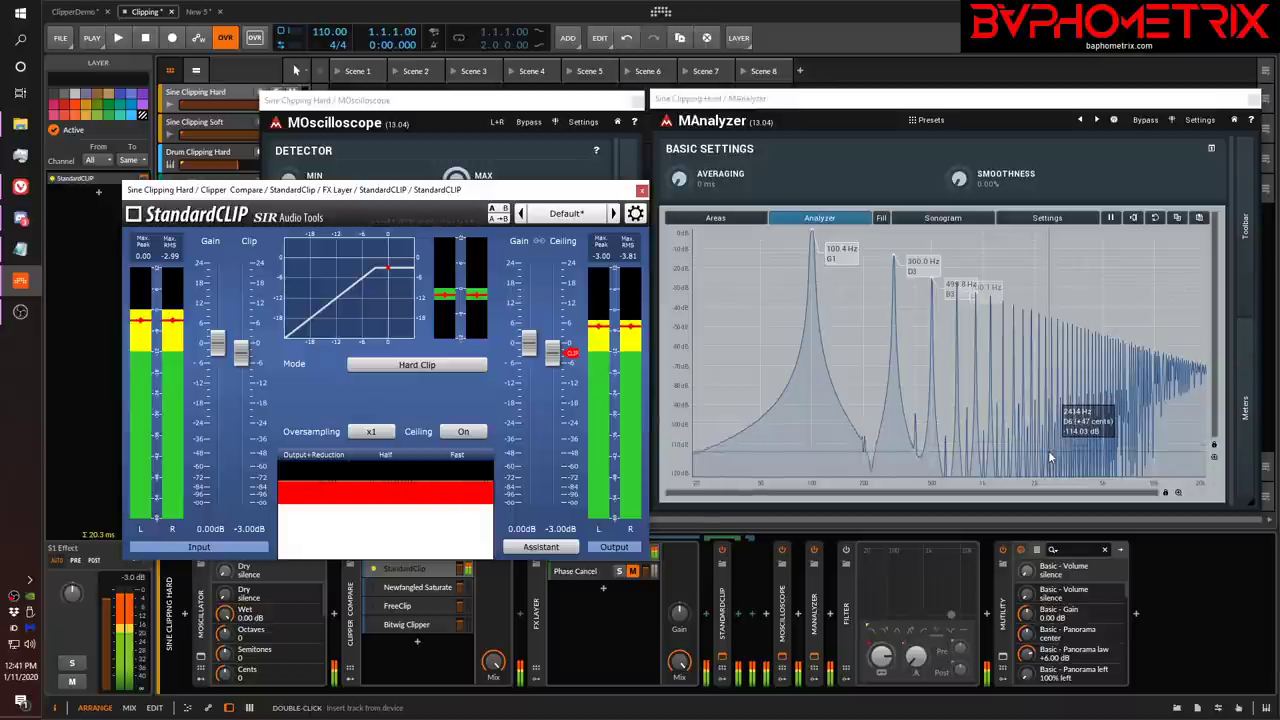
{"action": "left_click", "coordinate": [357, 432]}
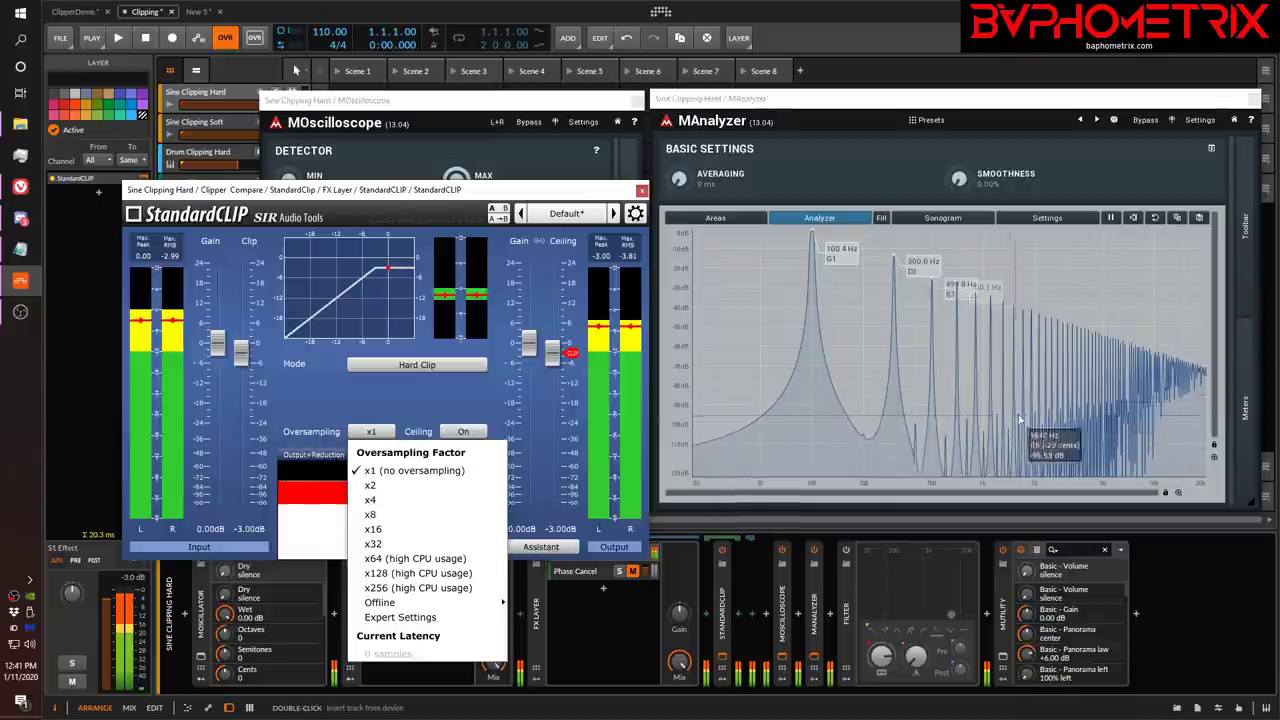
{"action": "left_click", "coordinate": [373, 514]}
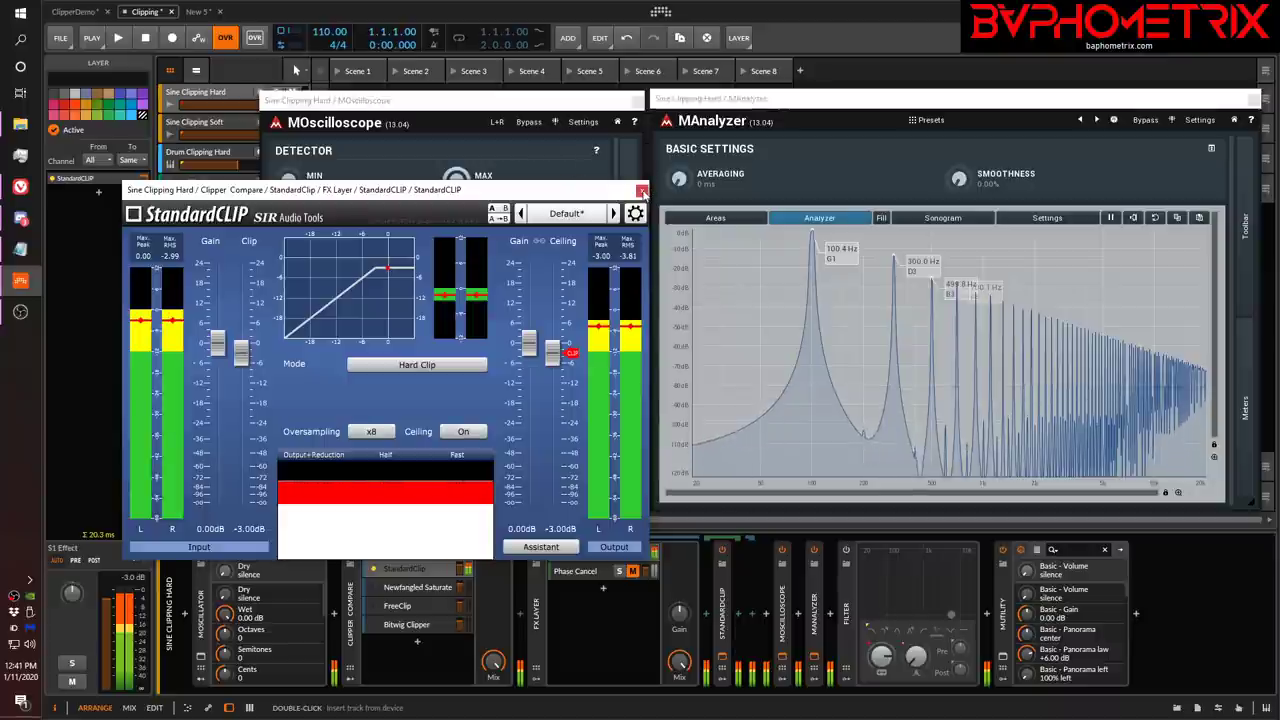
Close StandardCLIP, make Newfangled Saturate the active Clipper Compare layer, and briefly view its plug-in window.
{"action": "left_click", "coordinate": [642, 190]}
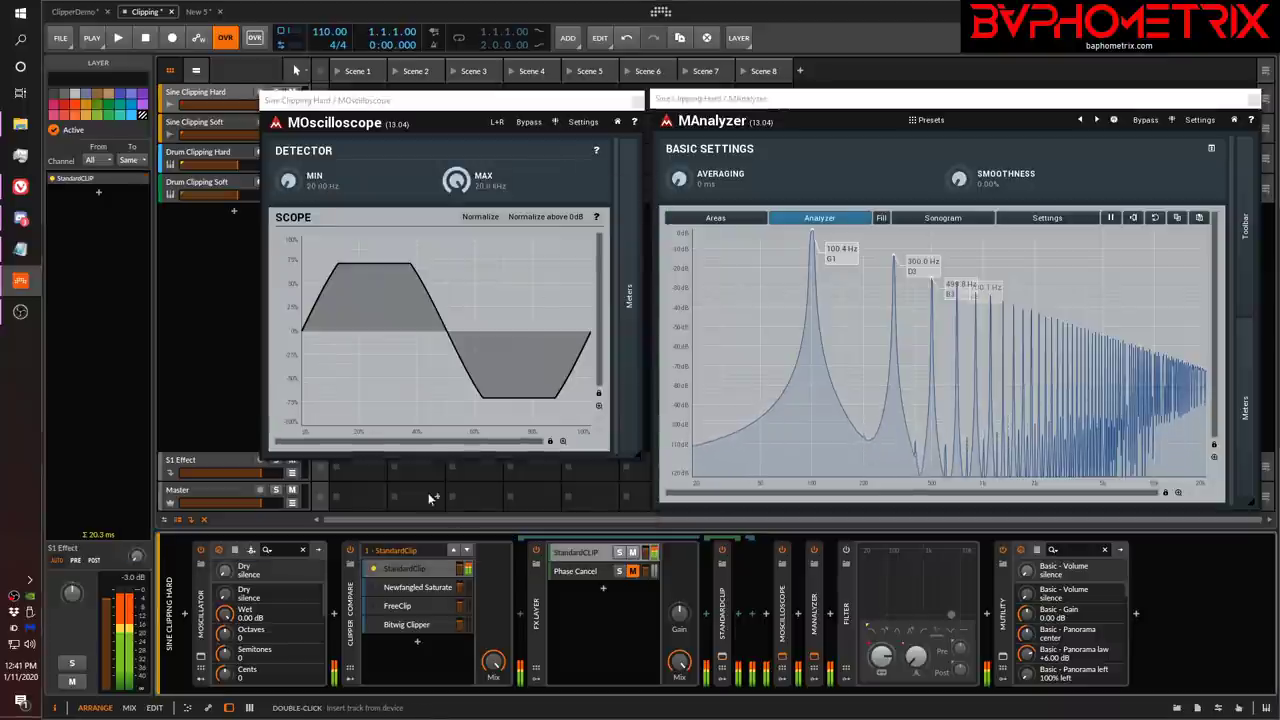
{"action": "left_click", "coordinate": [375, 586]}
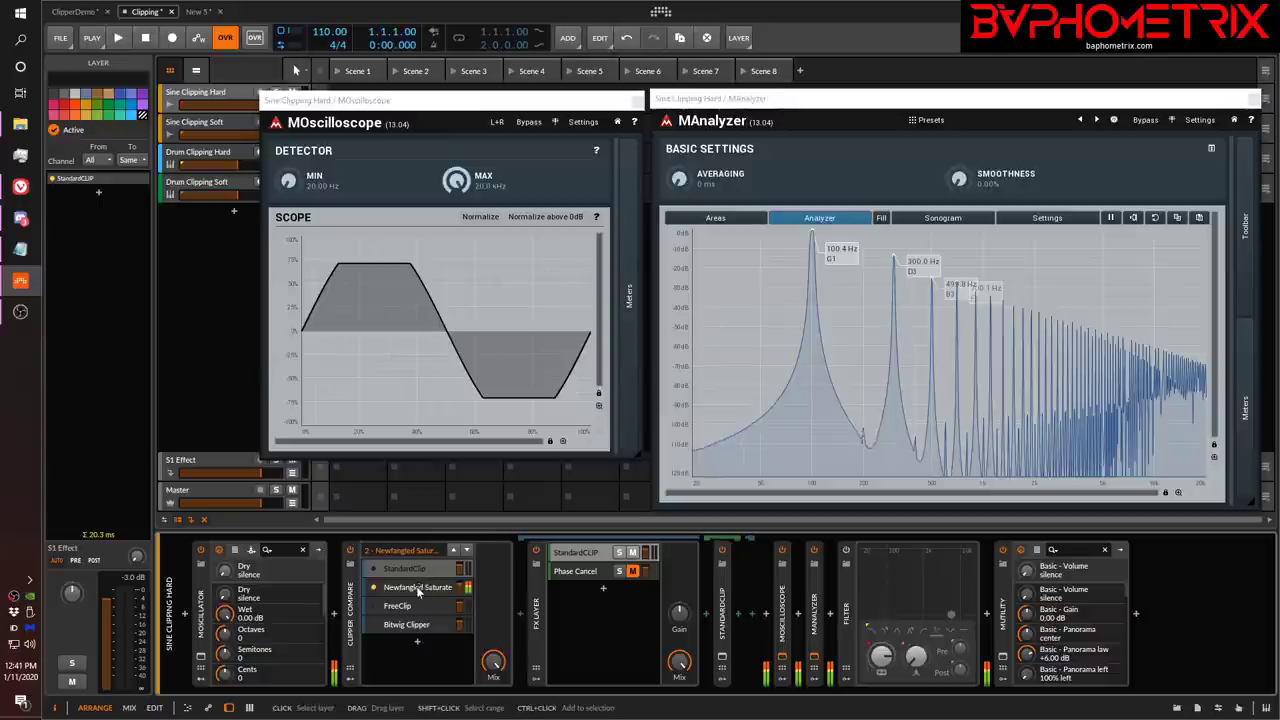
{"action": "left_click_drag", "start_coordinate": [417, 587], "coordinate": [584, 556]}
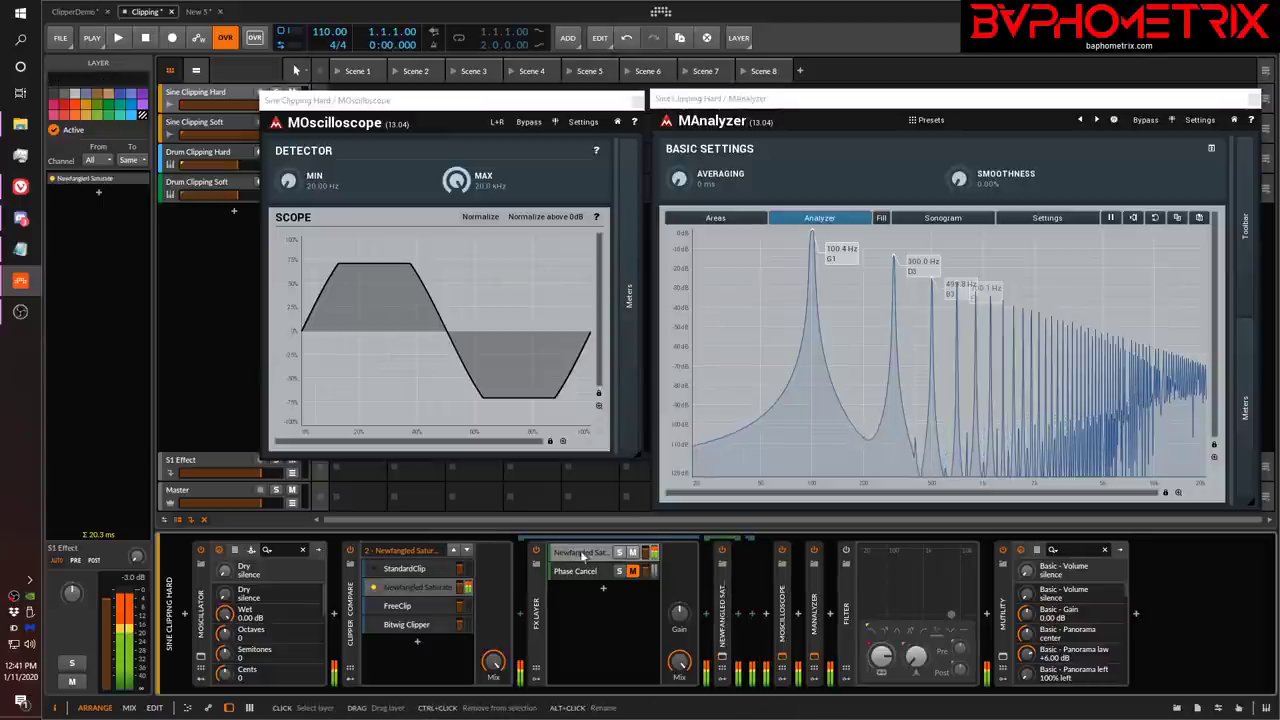
{"action": "left_click", "coordinate": [719, 656]}
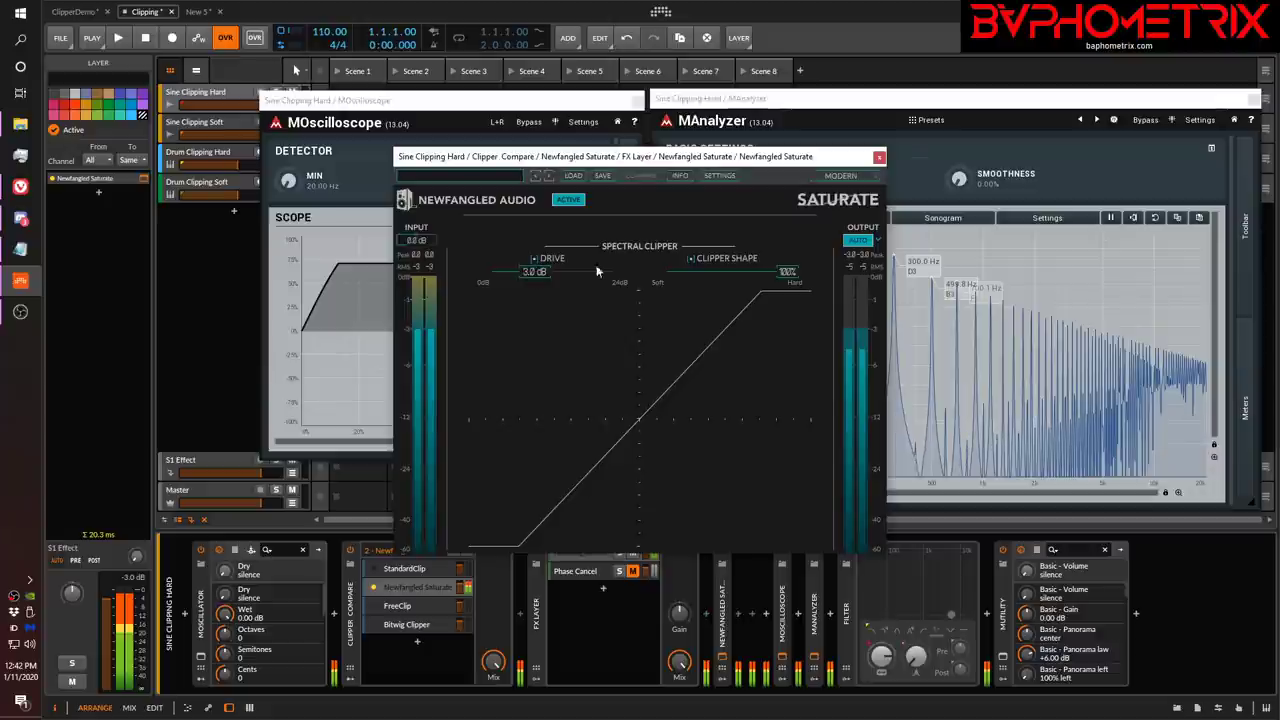
{"action": "left_click", "coordinate": [878, 159]}
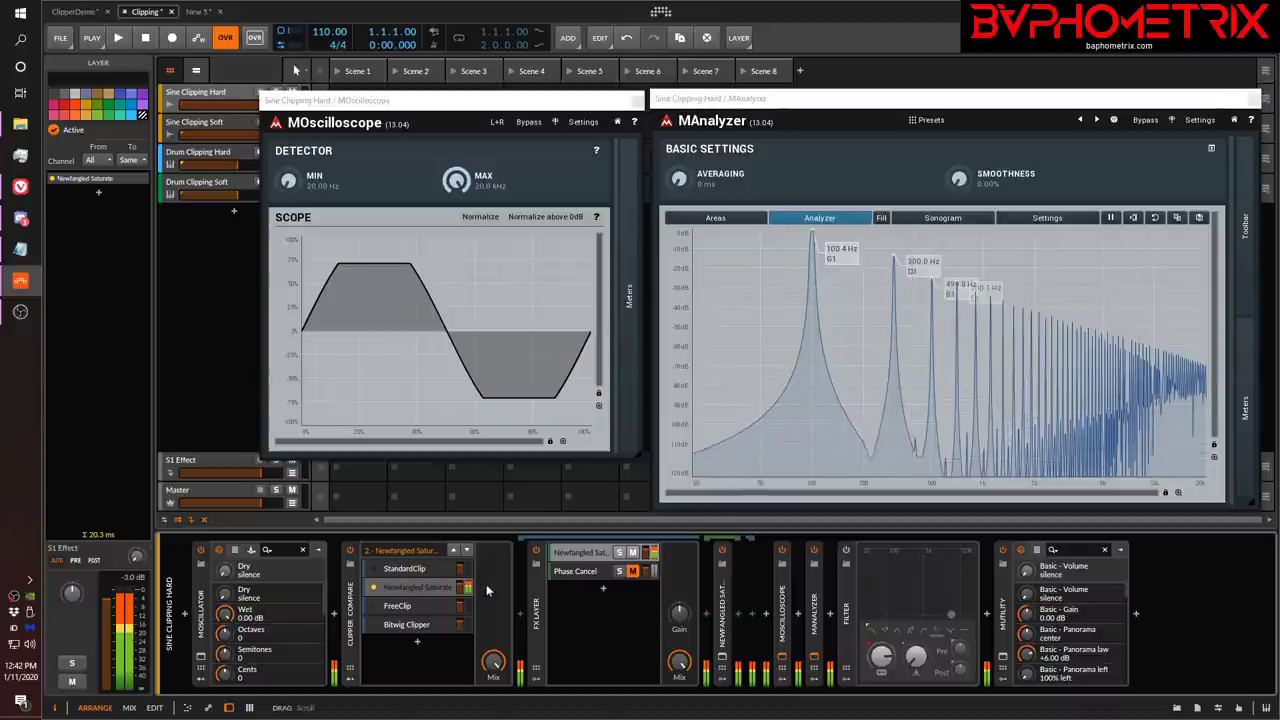
Alternate the active Clipper Compare layer between StandardClip and Newfangled Saturate to compare their spectra, ending on Newfangled Saturate.
{"action": "left_click", "coordinate": [372, 568]}
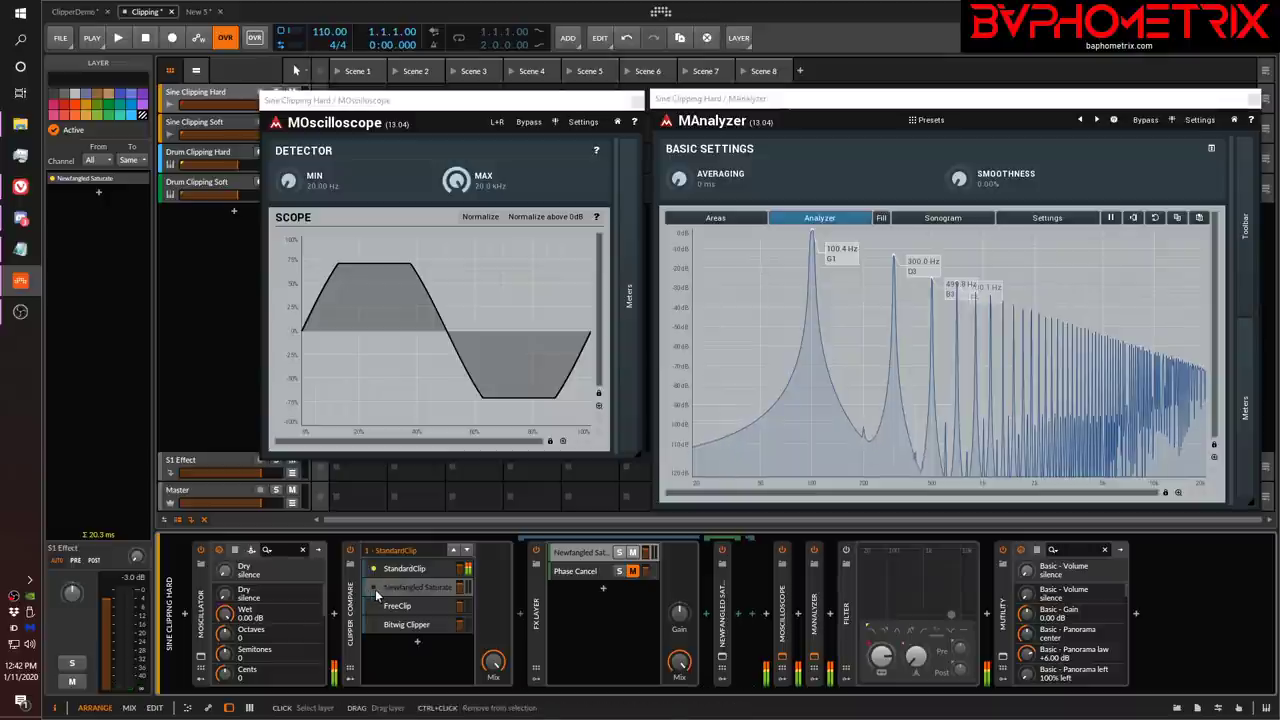
{"action": "left_click", "coordinate": [373, 586]}
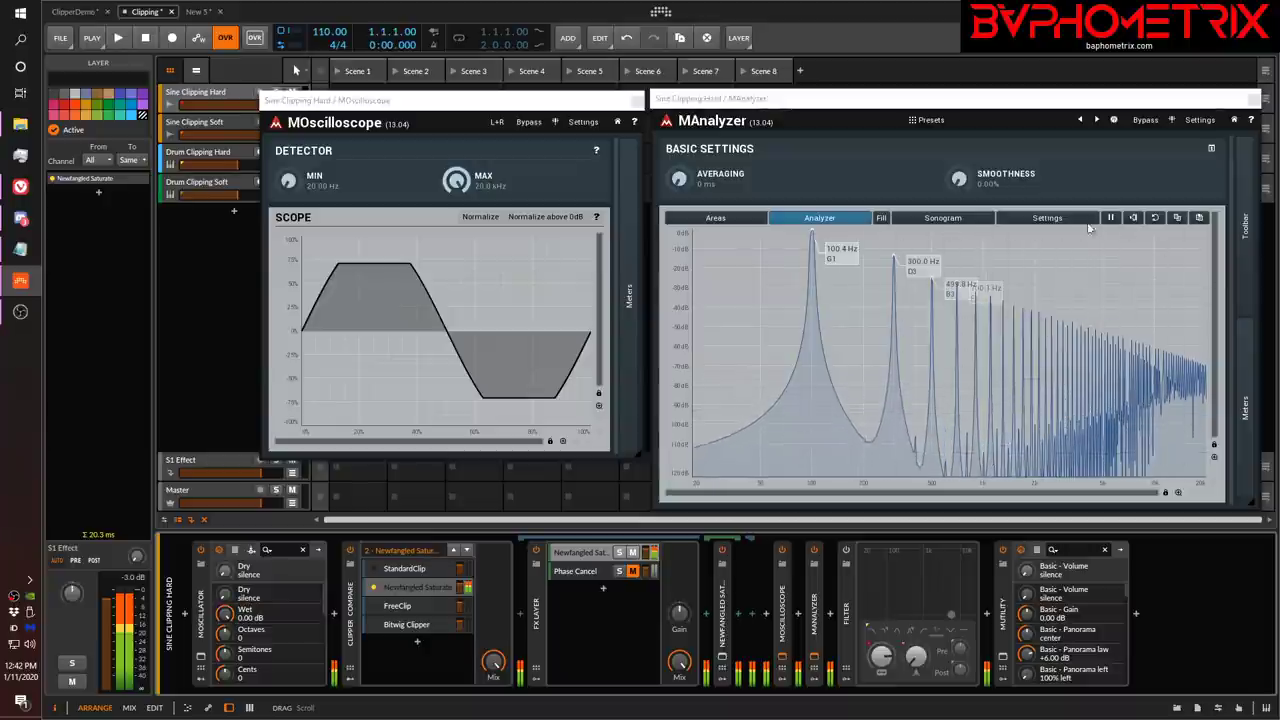
{"action": "left_click", "coordinate": [413, 569]}
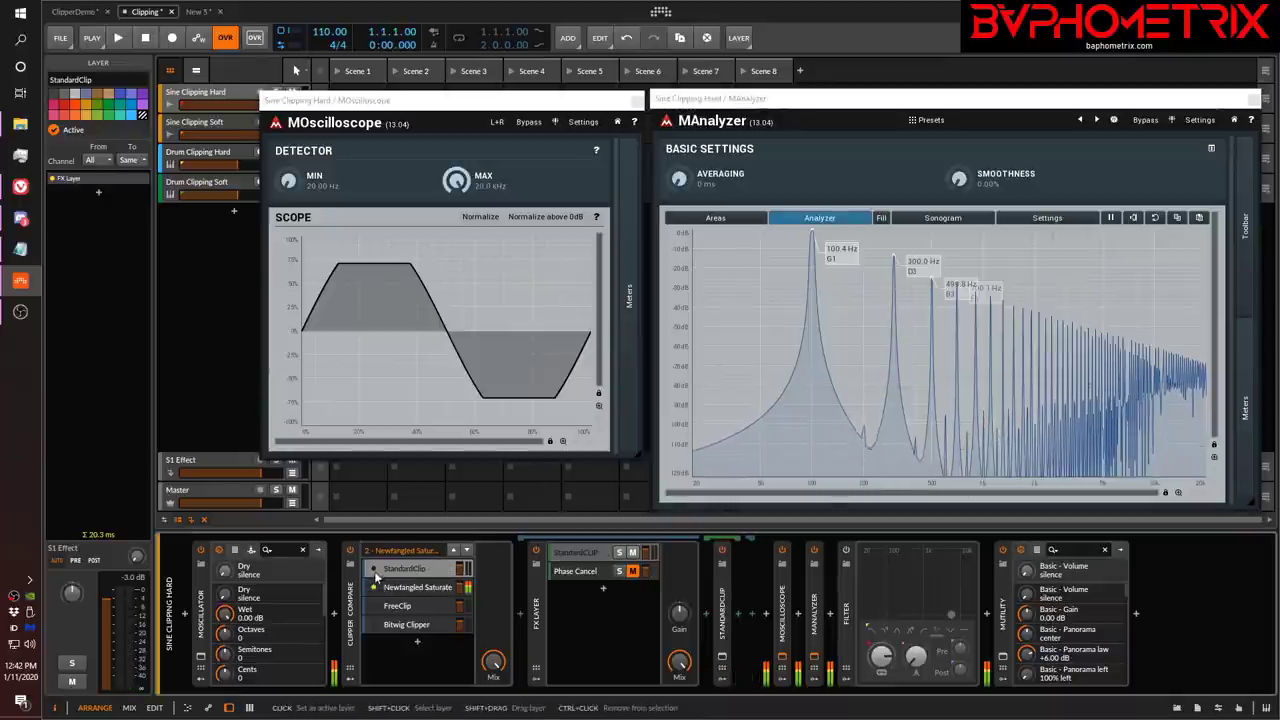
{"action": "left_click", "coordinate": [373, 568]}
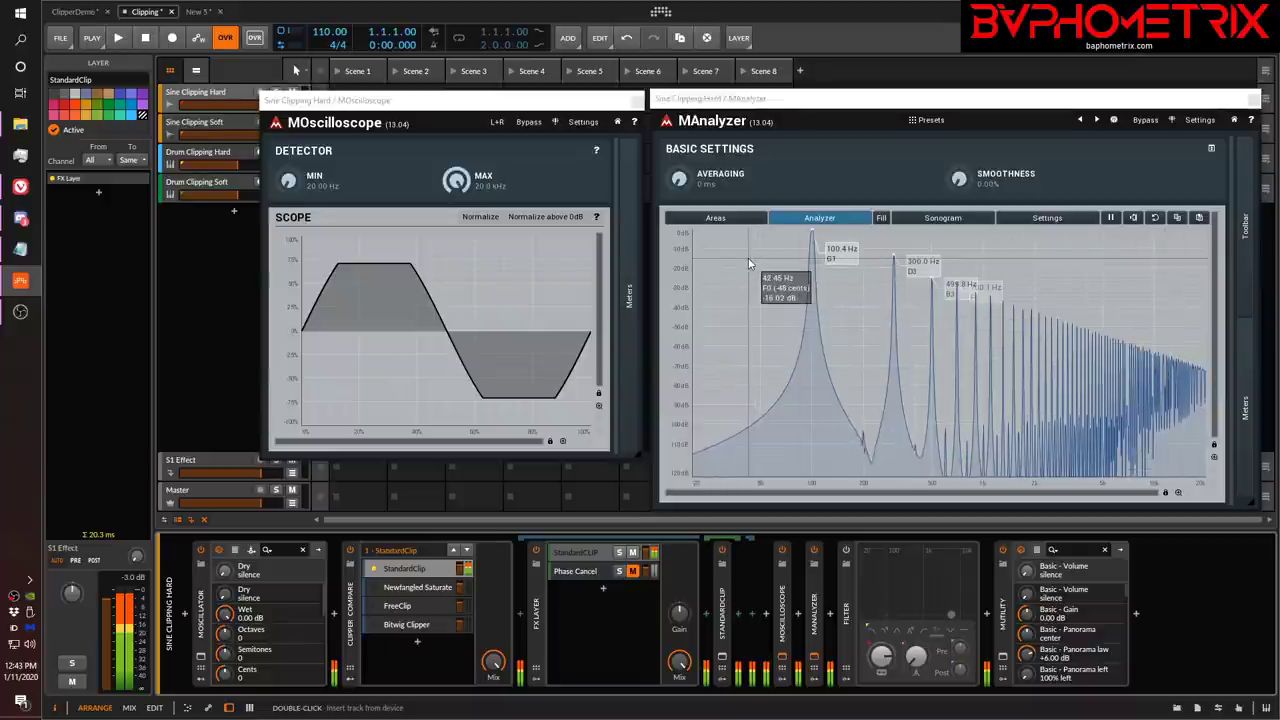
{"action": "left_click", "coordinate": [362, 585]}
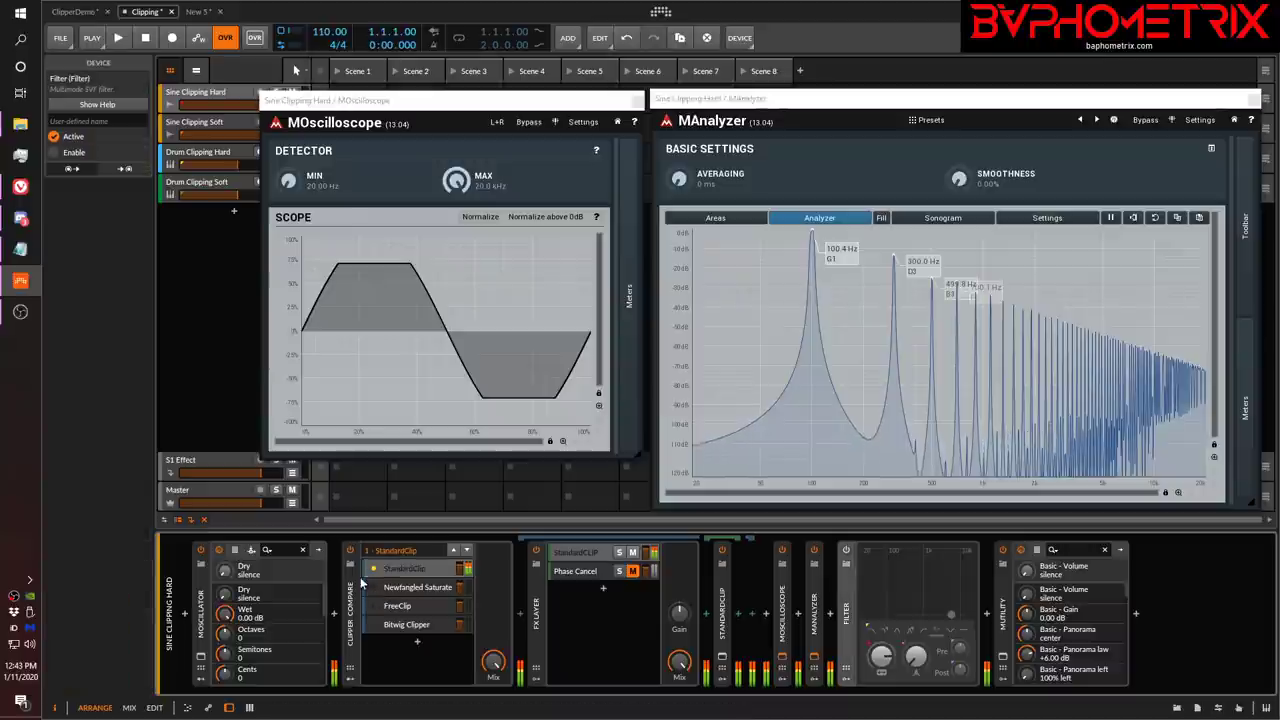
{"action": "left_click", "coordinate": [378, 590]}
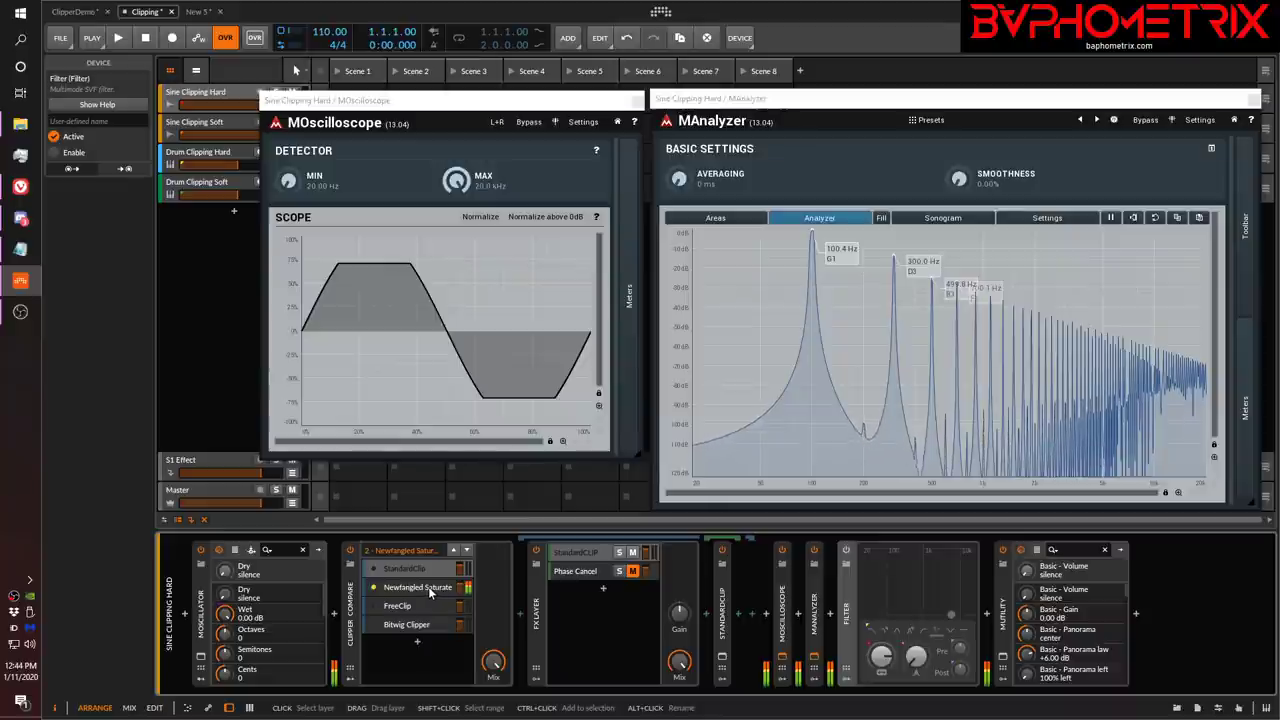
Switch to the Vivaldi browser, review the Eventide Saturate page, and highlight the "Science Behind Saturate" passage about signals under heavy overdrive.
{"action": "left_click", "coordinate": [22, 188]}
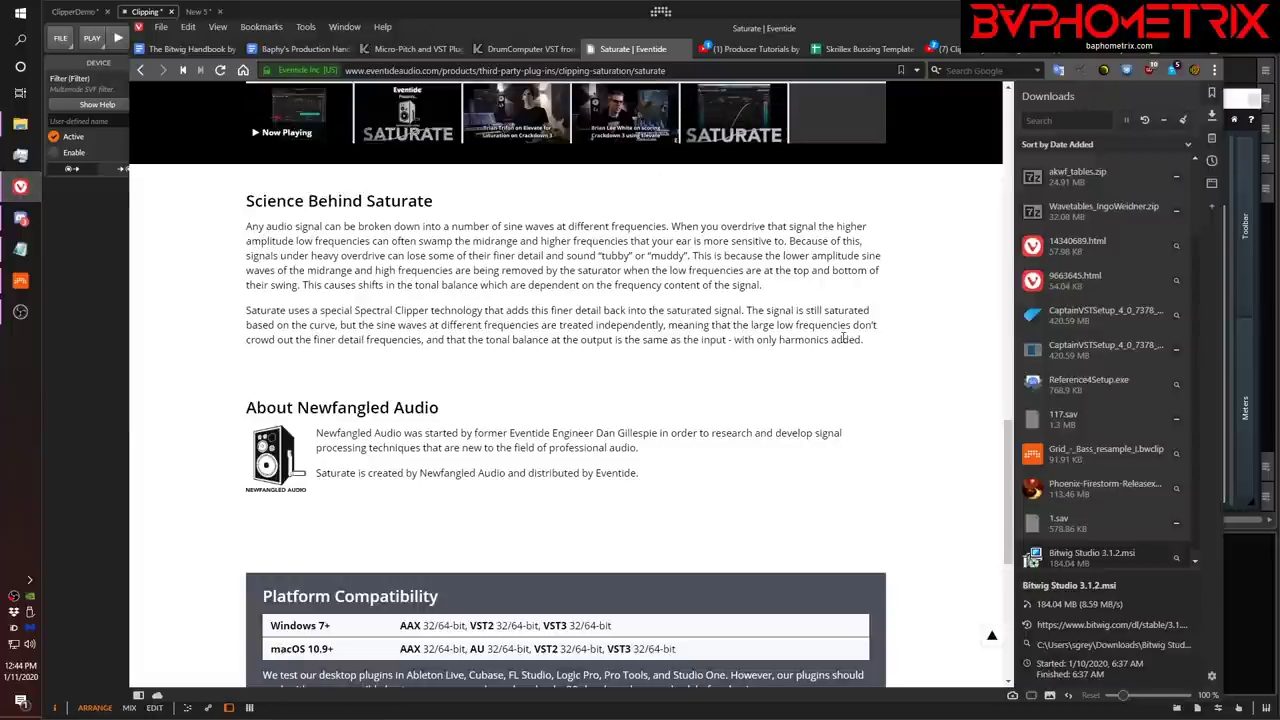
{"action": "scroll", "coordinate": [790, 193], "scroll_direction": "up", "scroll_amount": 15}
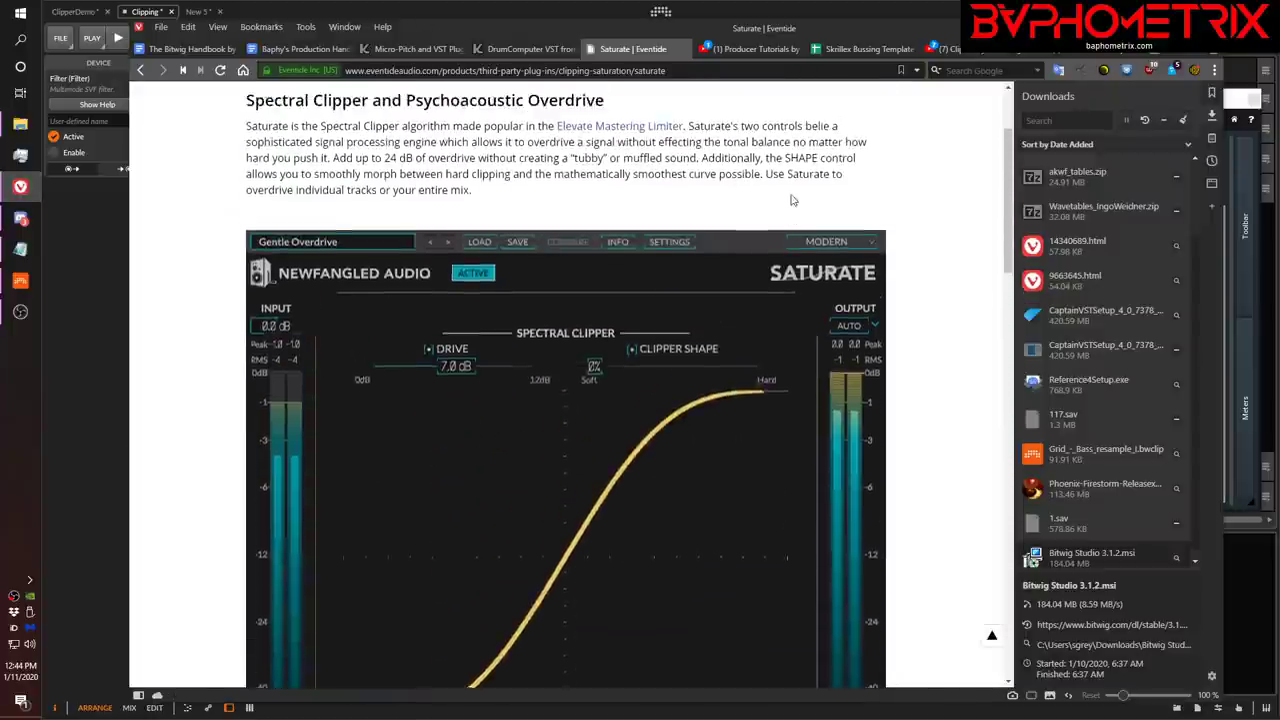
{"action": "scroll", "coordinate": [790, 200], "scroll_direction": "up", "scroll_amount": 2}
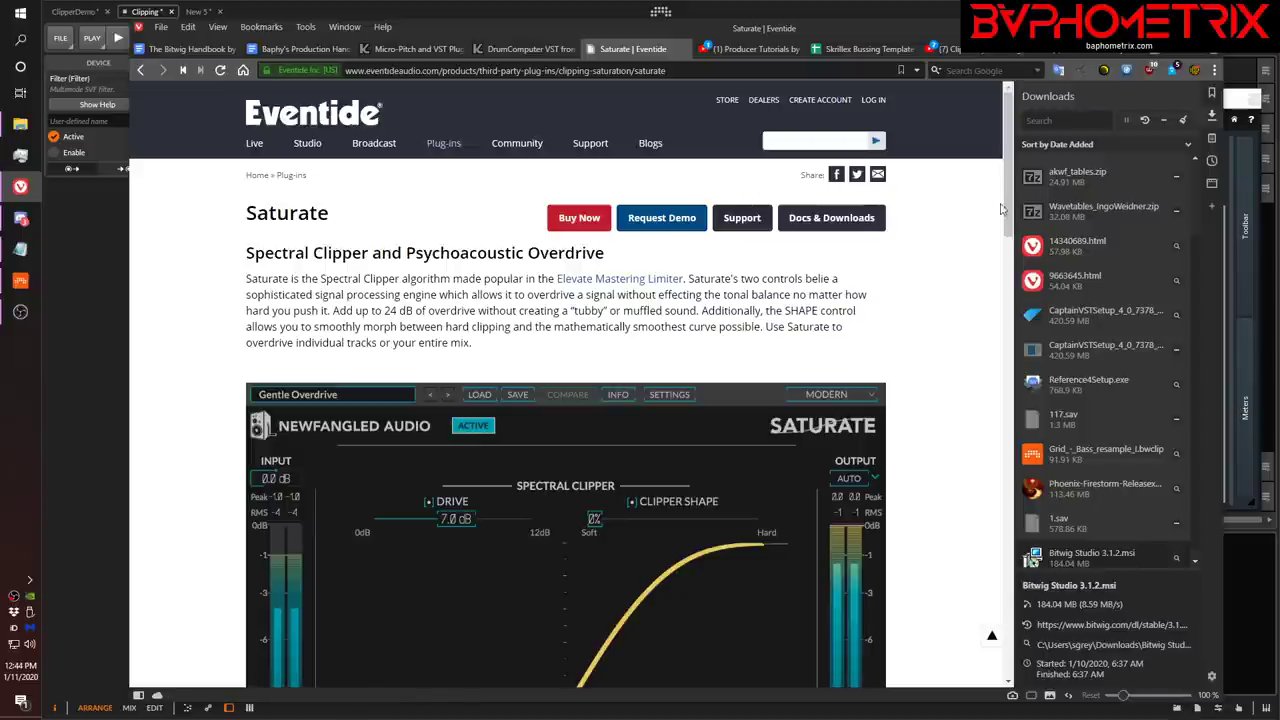
{"action": "left_click_drag", "start_coordinate": [1008, 208], "coordinate": [1002, 512]}
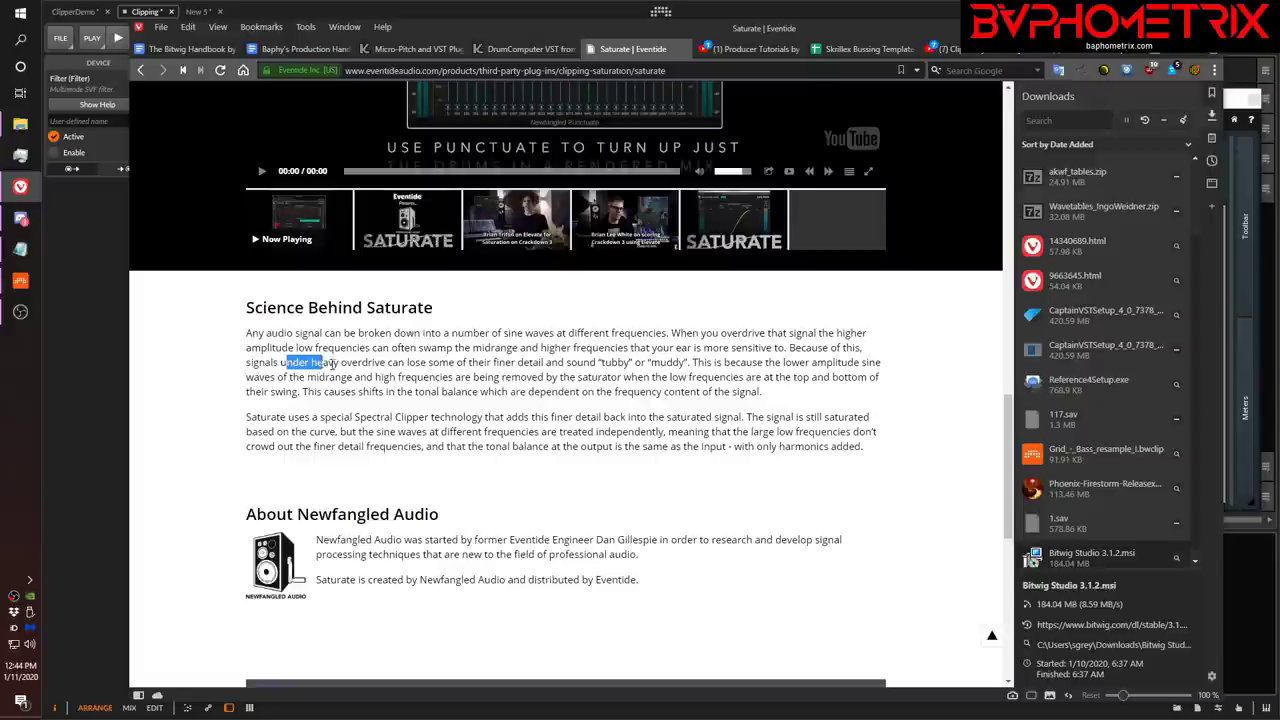
{"action": "left_click_drag", "start_coordinate": [333, 364], "coordinate": [483, 362]}
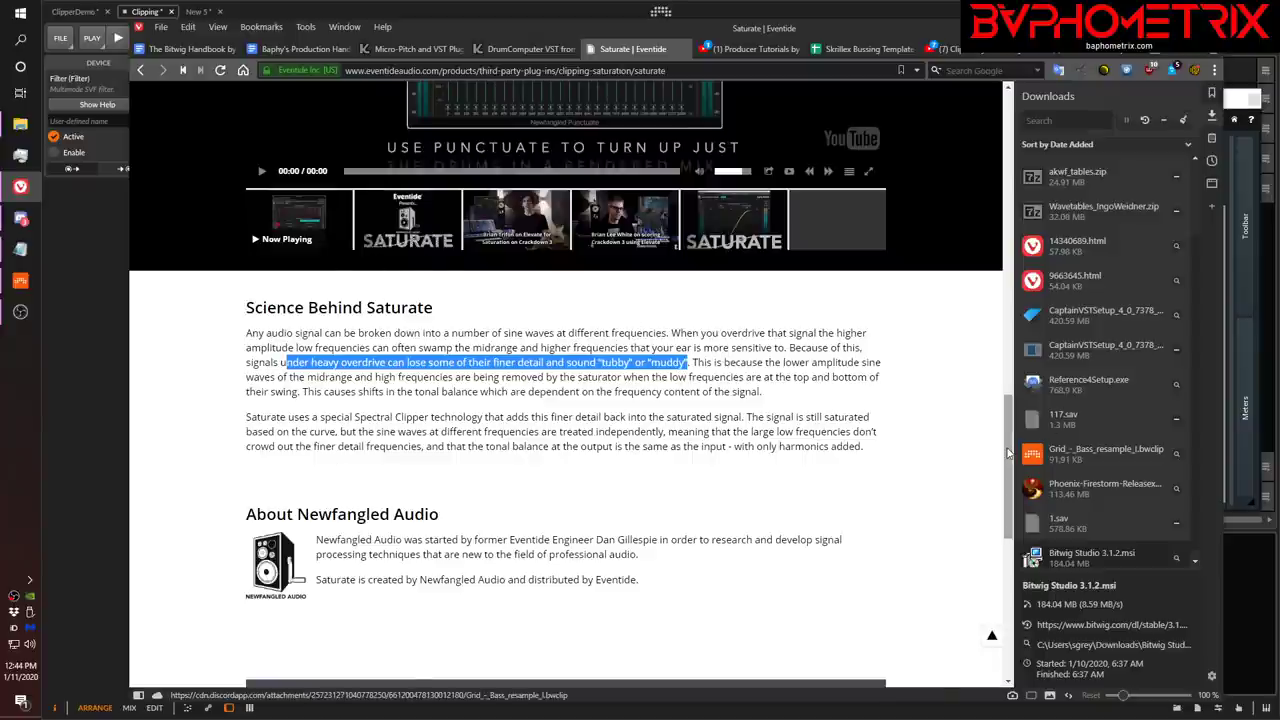
Read further through the Eventide Saturate page around the "Science Behind Saturate" section.
{"action": "scroll", "coordinate": [1010, 447], "scroll_direction": "up", "scroll_amount": 1}
{"action": "left_click_drag", "start_coordinate": [1010, 447], "coordinate": [1017, 405]}
{"action": "scroll", "coordinate": [1017, 405], "scroll_direction": "down", "scroll_amount": 3}
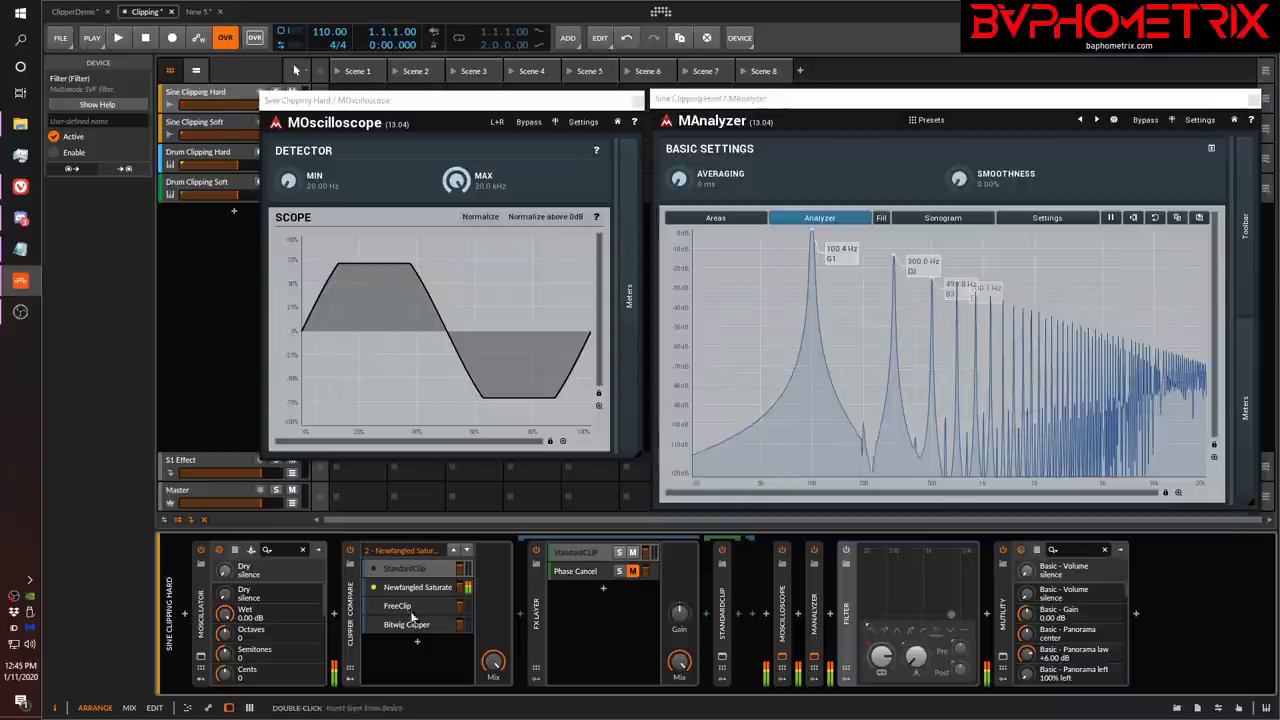
Switch the active Clipper Compare layer between FreeClip, StandardClip and Newfangled Saturate to compare their spectra, ending on FreeClip.
{"action": "left_click", "coordinate": [373, 604]}
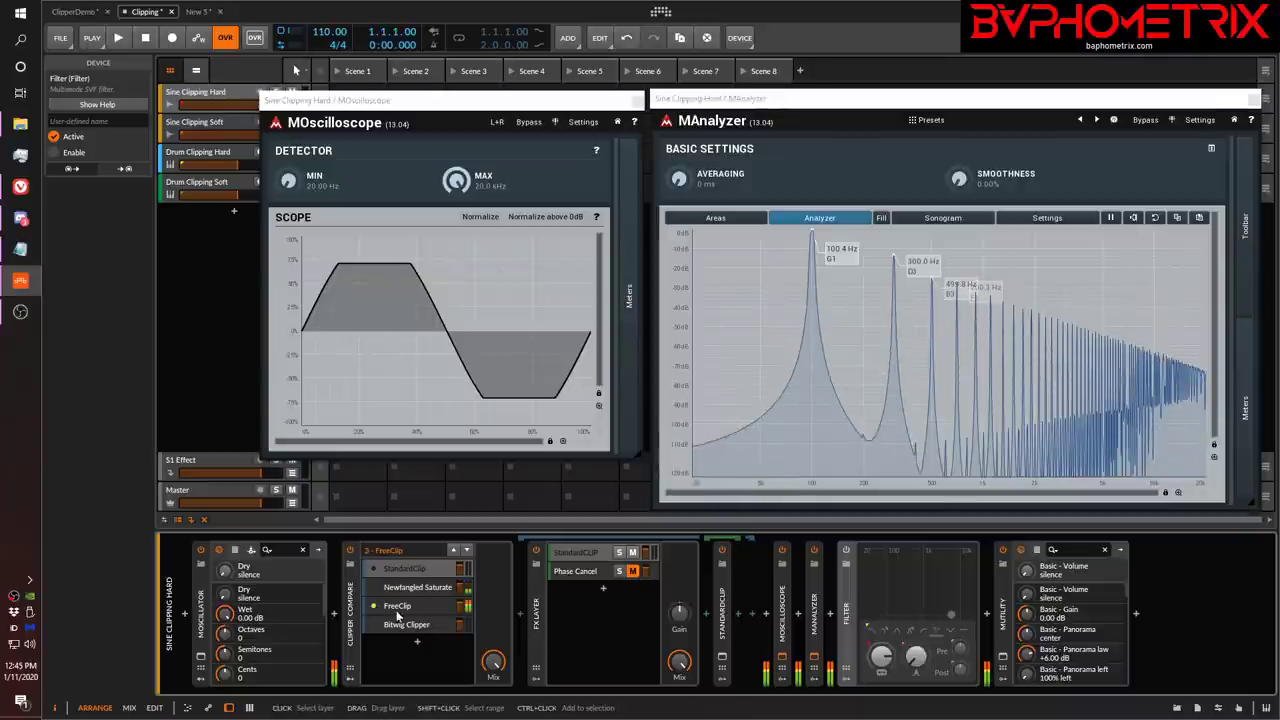
{"action": "left_click", "coordinate": [397, 578]}
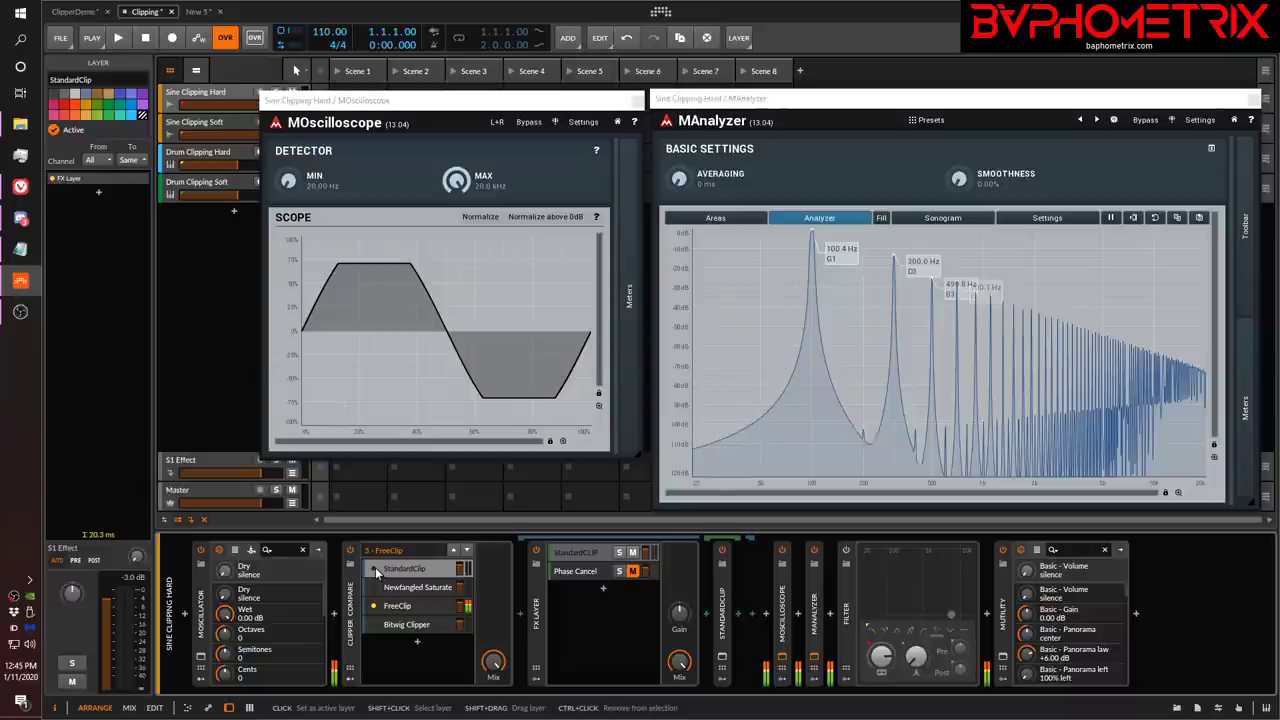
{"action": "left_click", "coordinate": [374, 568]}
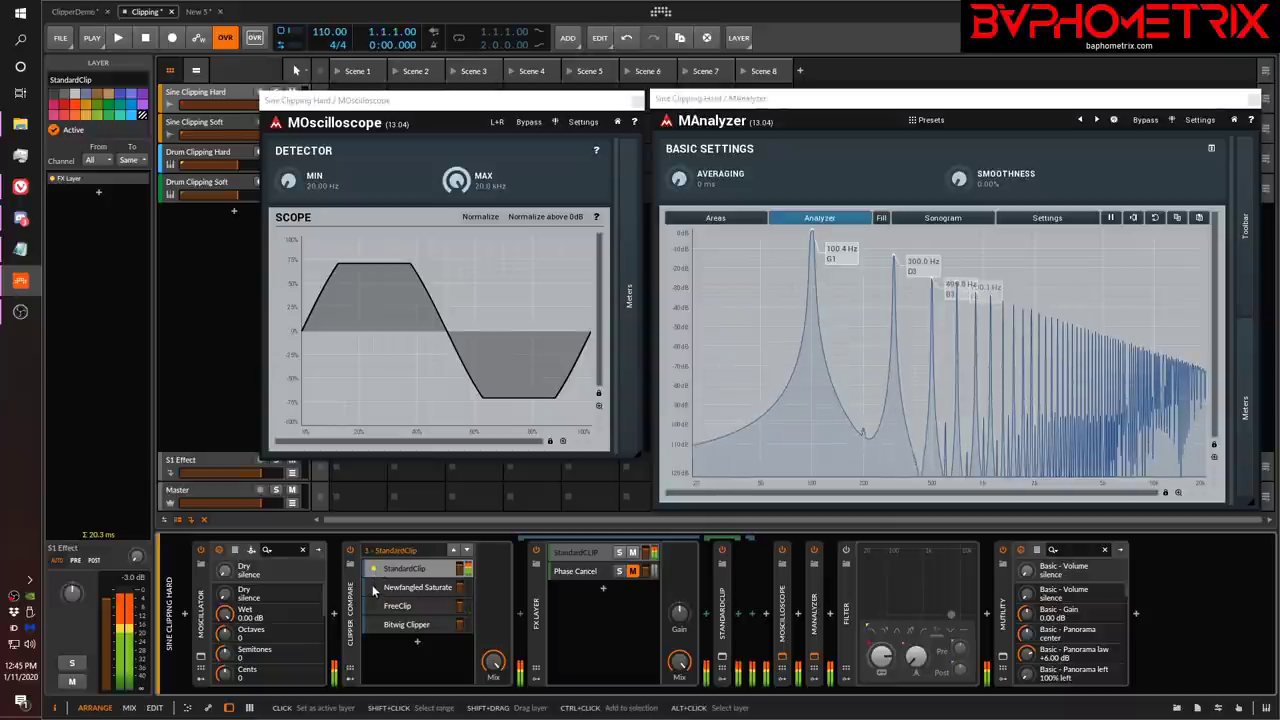
{"action": "left_click", "coordinate": [373, 588]}
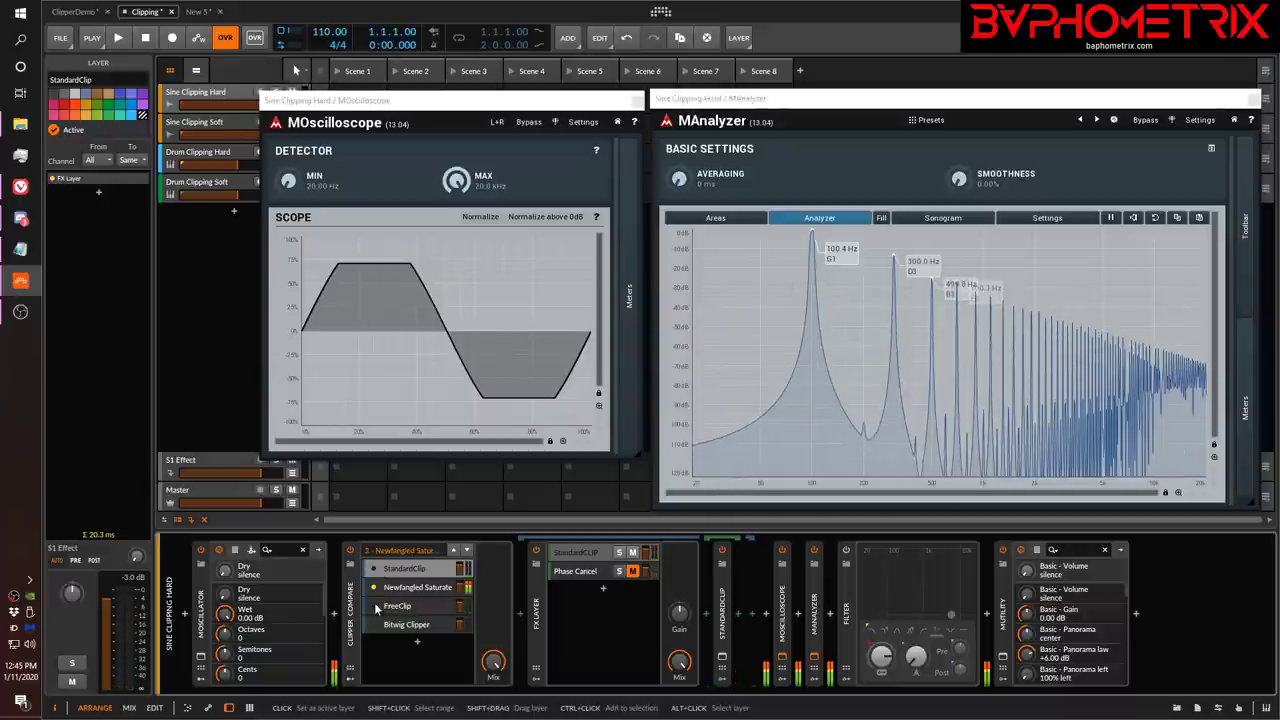
{"action": "left_click", "coordinate": [374, 604]}
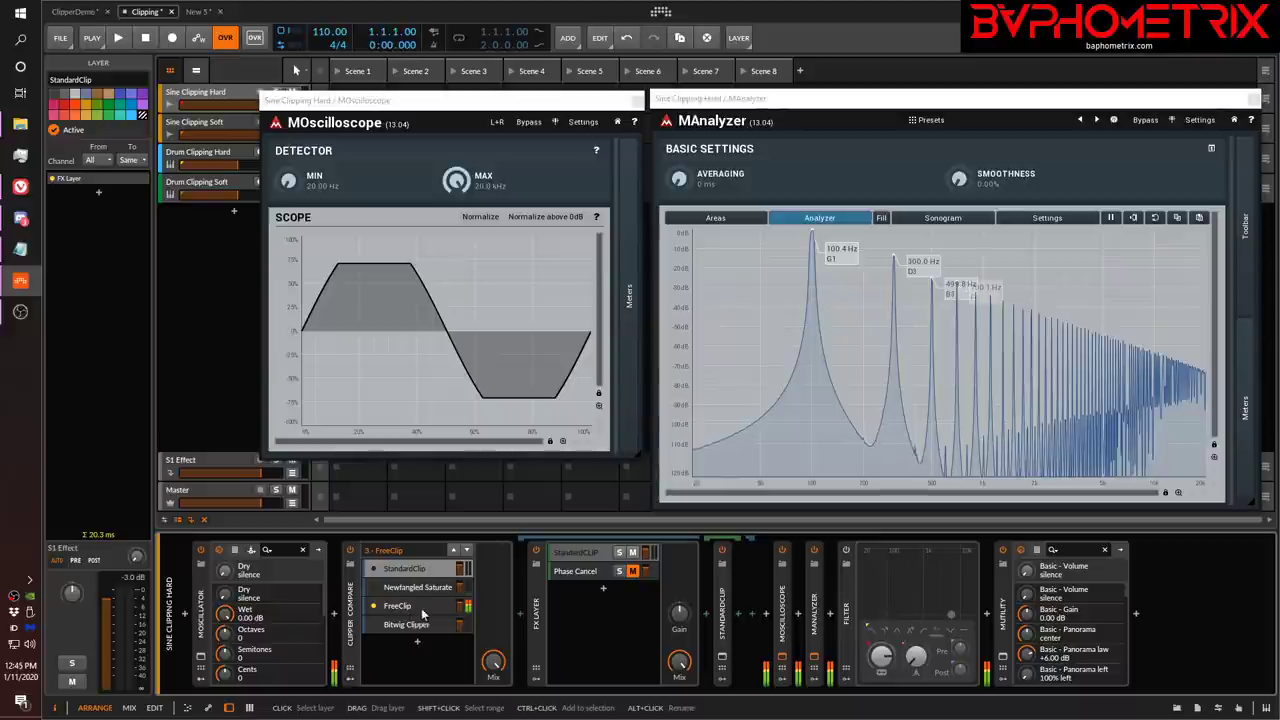
Open the plug-in window of the FreeClip device inside its layer and move it clear of the spectrum analyzer.
{"action": "left_click", "coordinate": [420, 606]}
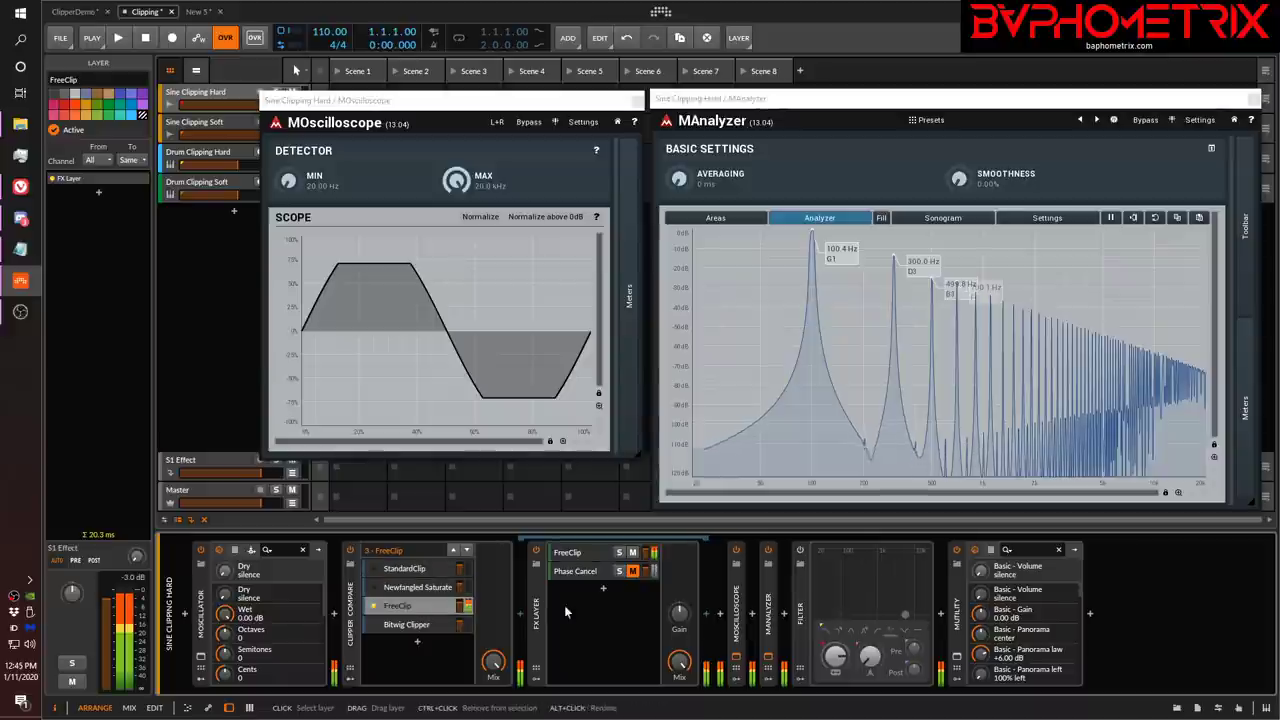
{"action": "left_click", "coordinate": [585, 553]}
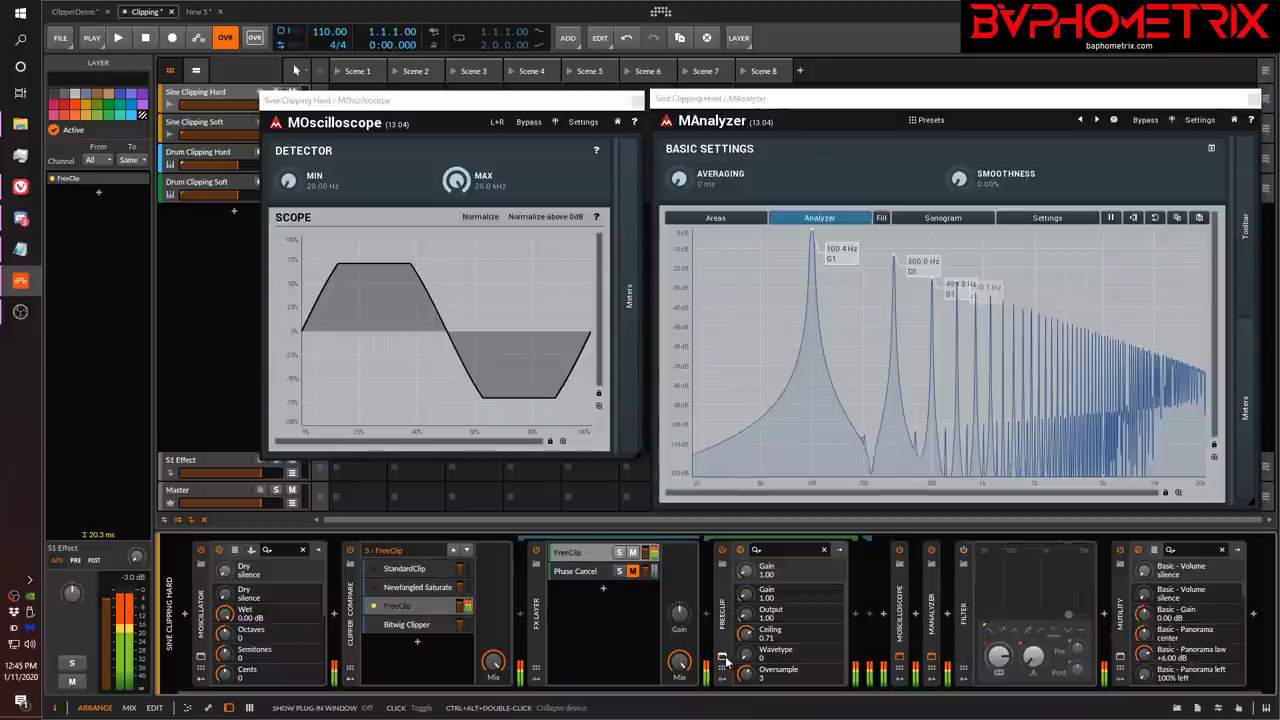
{"action": "left_click", "coordinate": [722, 658]}
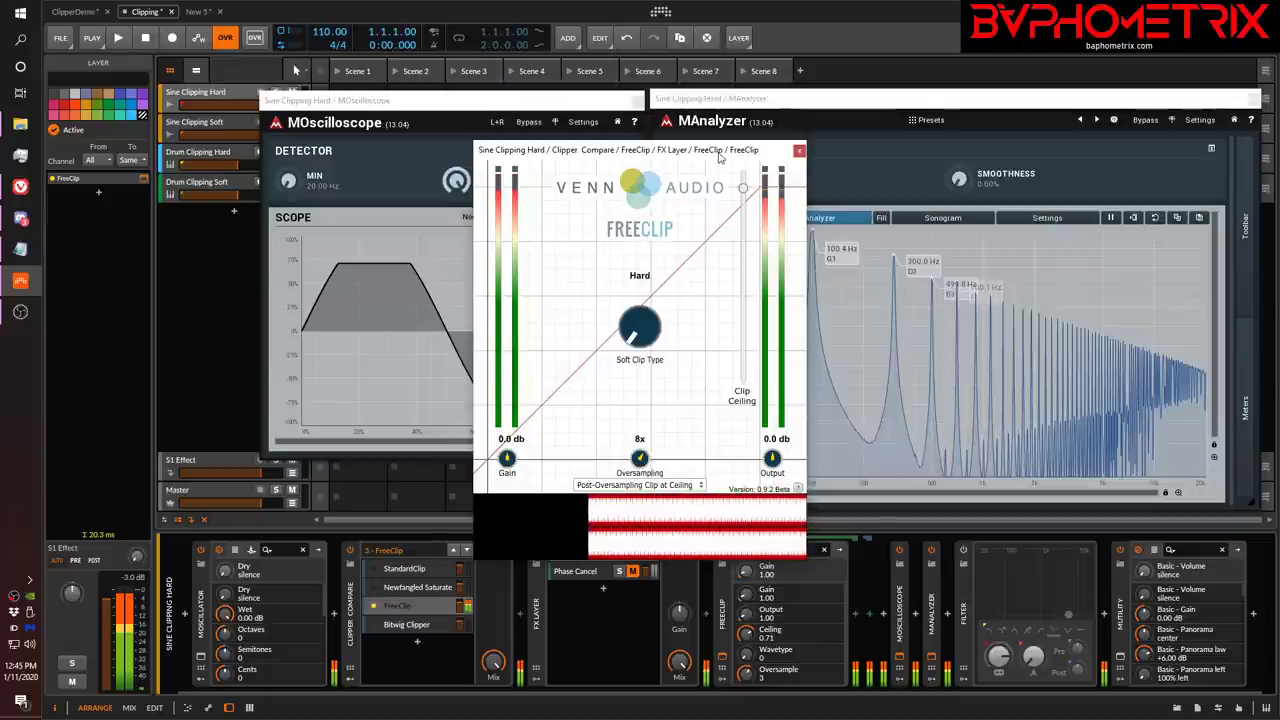
{"action": "left_click_drag", "start_coordinate": [752, 152], "coordinate": [378, 86]}
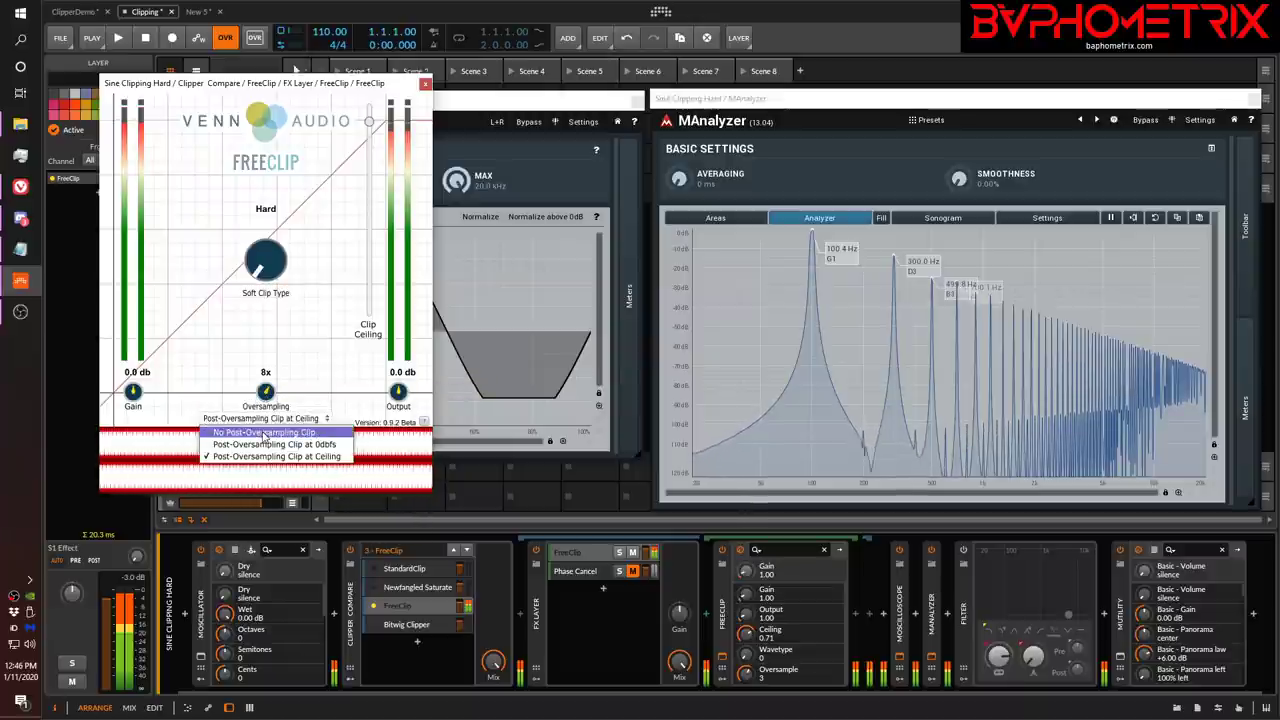
Try No Post-Oversampling Clip in FreeClip while comparing the spectrum, restore Post-Oversampling Clip at Ceiling, and close the plug-in window.
{"action": "left_click", "coordinate": [265, 433]}
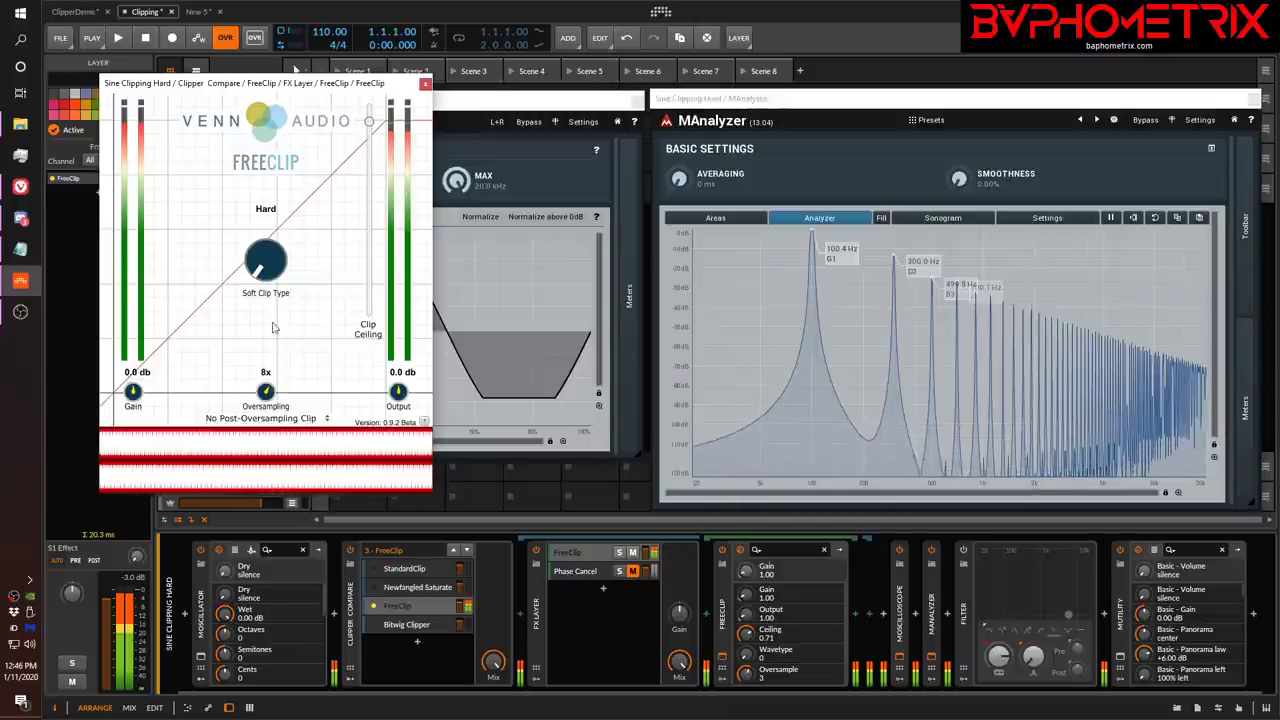
{"action": "left_click", "coordinate": [265, 420]}
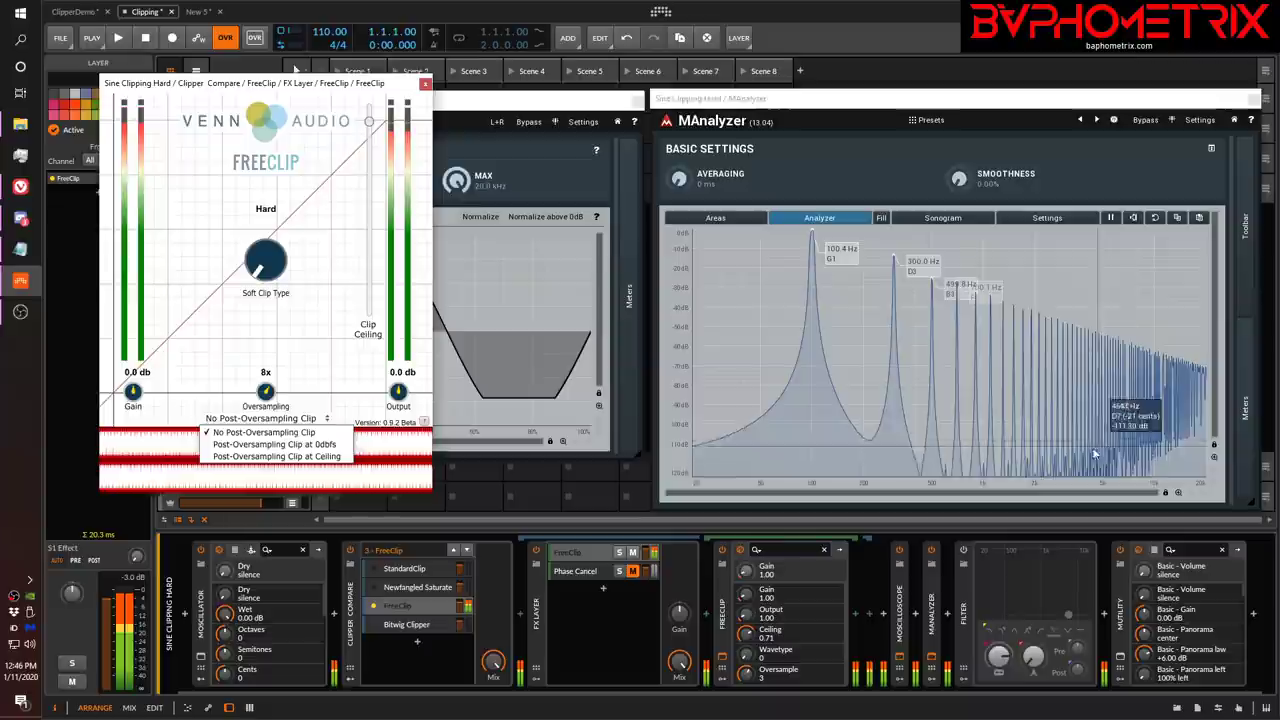
{"action": "left_click", "coordinate": [266, 456]}
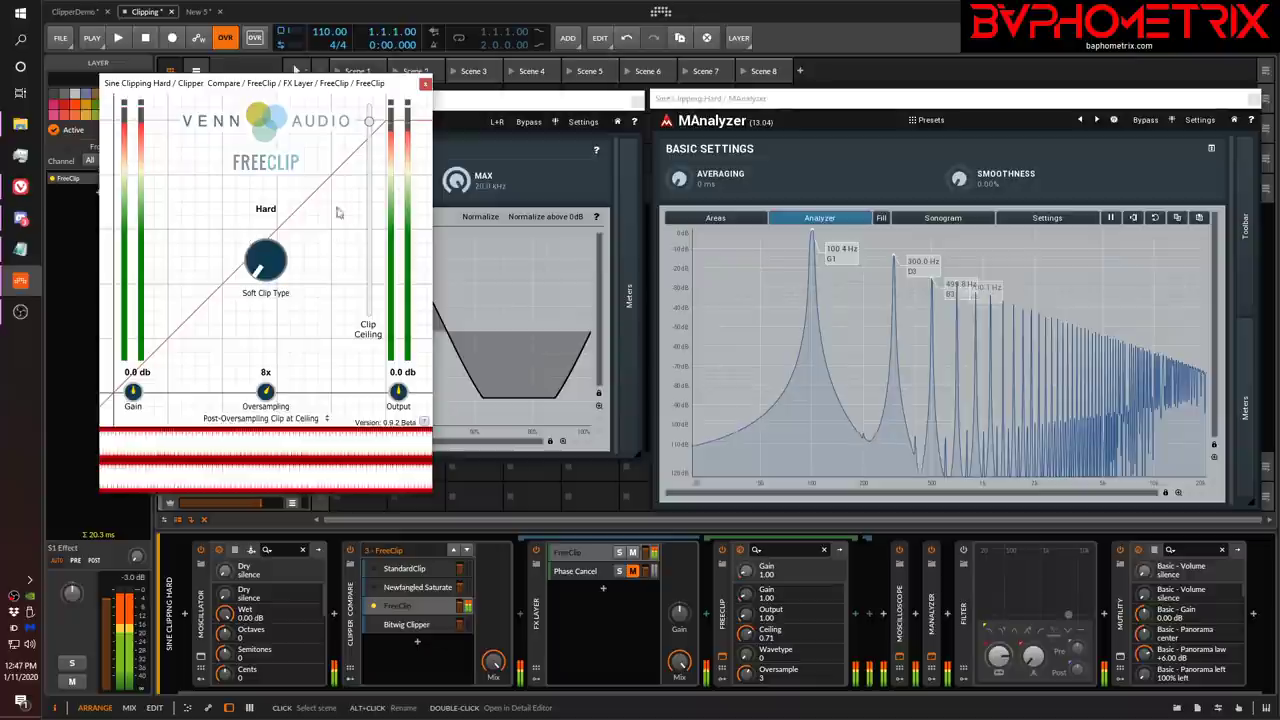
{"action": "left_click", "coordinate": [426, 87]}
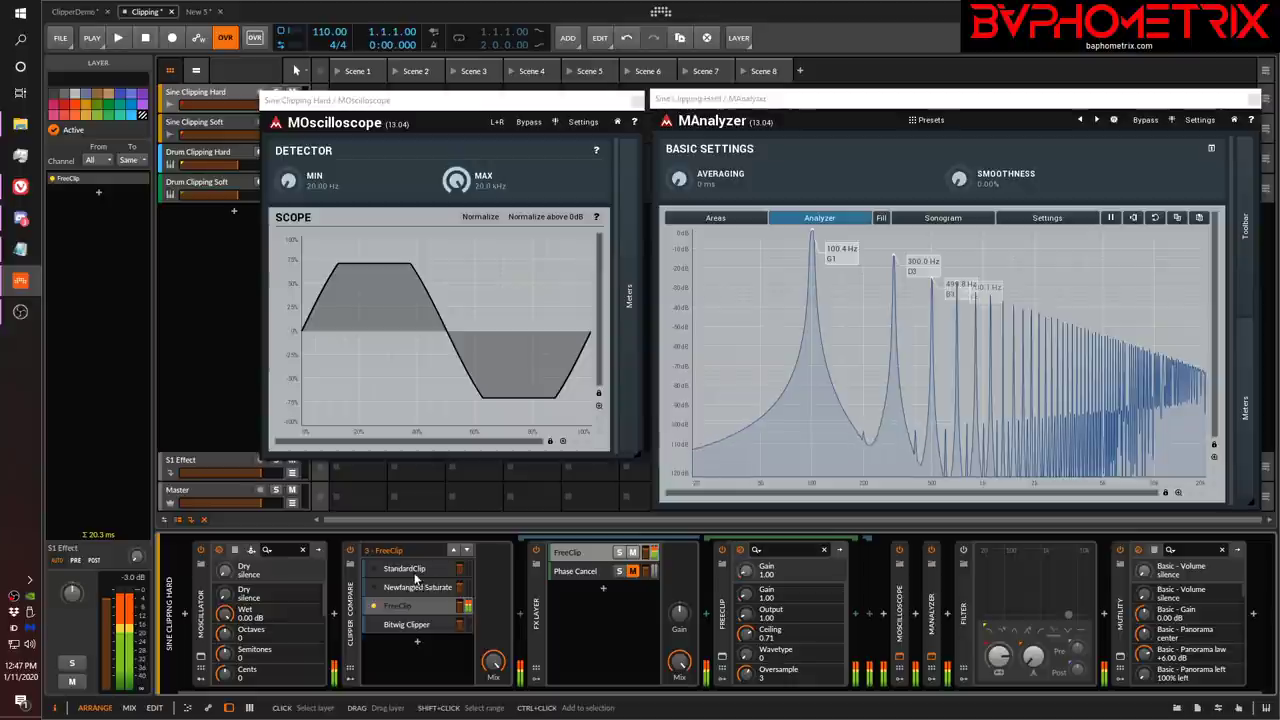
Make Bitwig Clipper the active Clipper Compare layer to view its spectrum.
{"action": "left_click", "coordinate": [408, 607]}
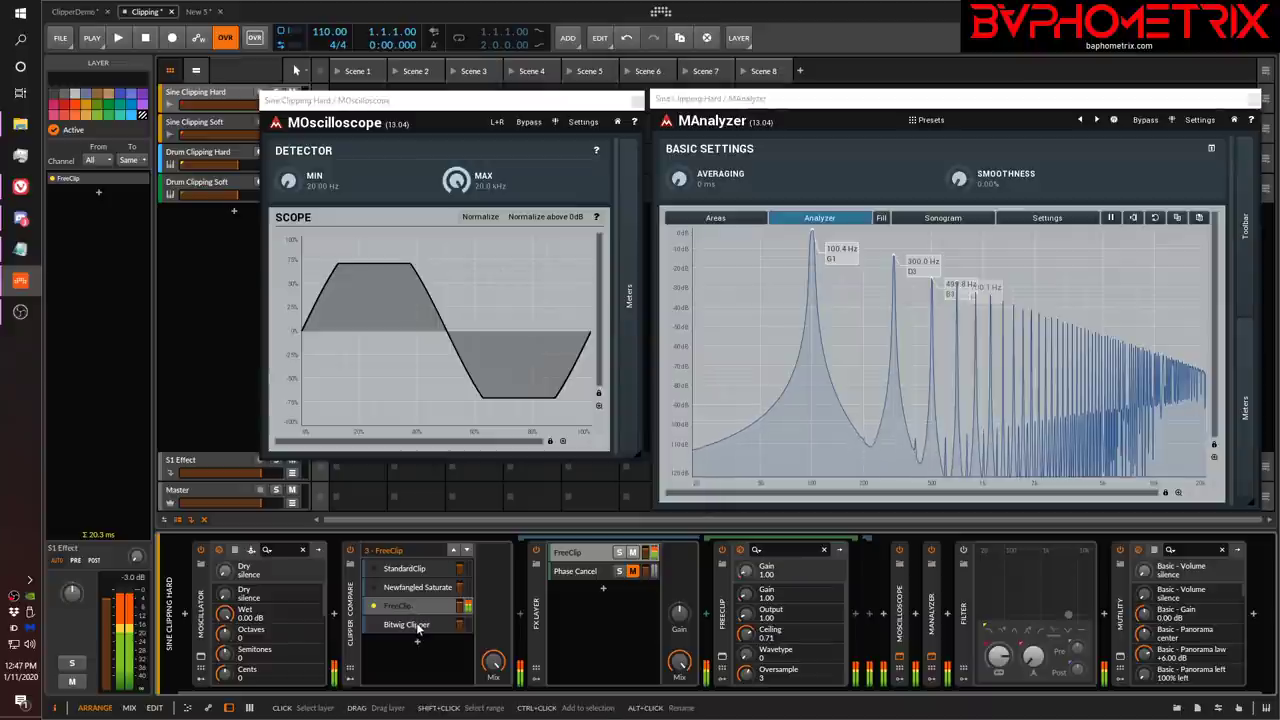
{"action": "left_click", "coordinate": [378, 625]}
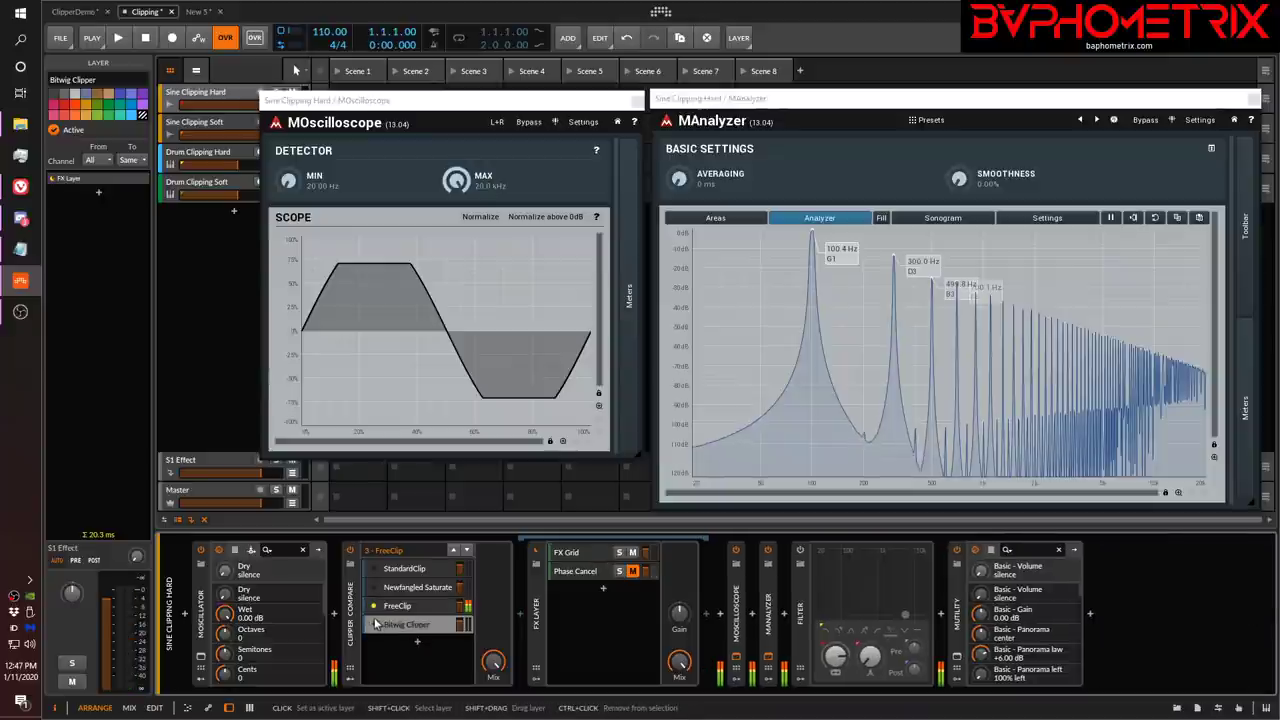
{"action": "left_click", "coordinate": [374, 625]}
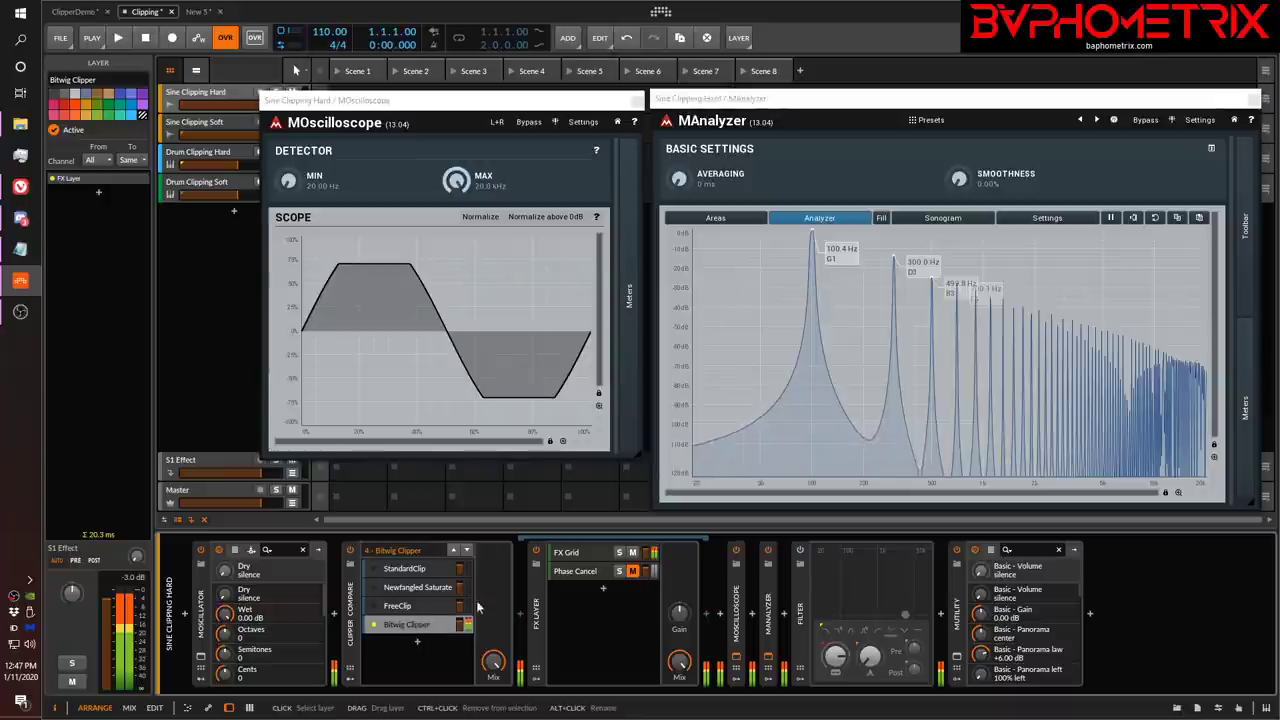
Open the Bitwig Clipper layer's FX Grid patch in a separate window and place it beside the spectrum display.
{"action": "left_click", "coordinate": [580, 555]}
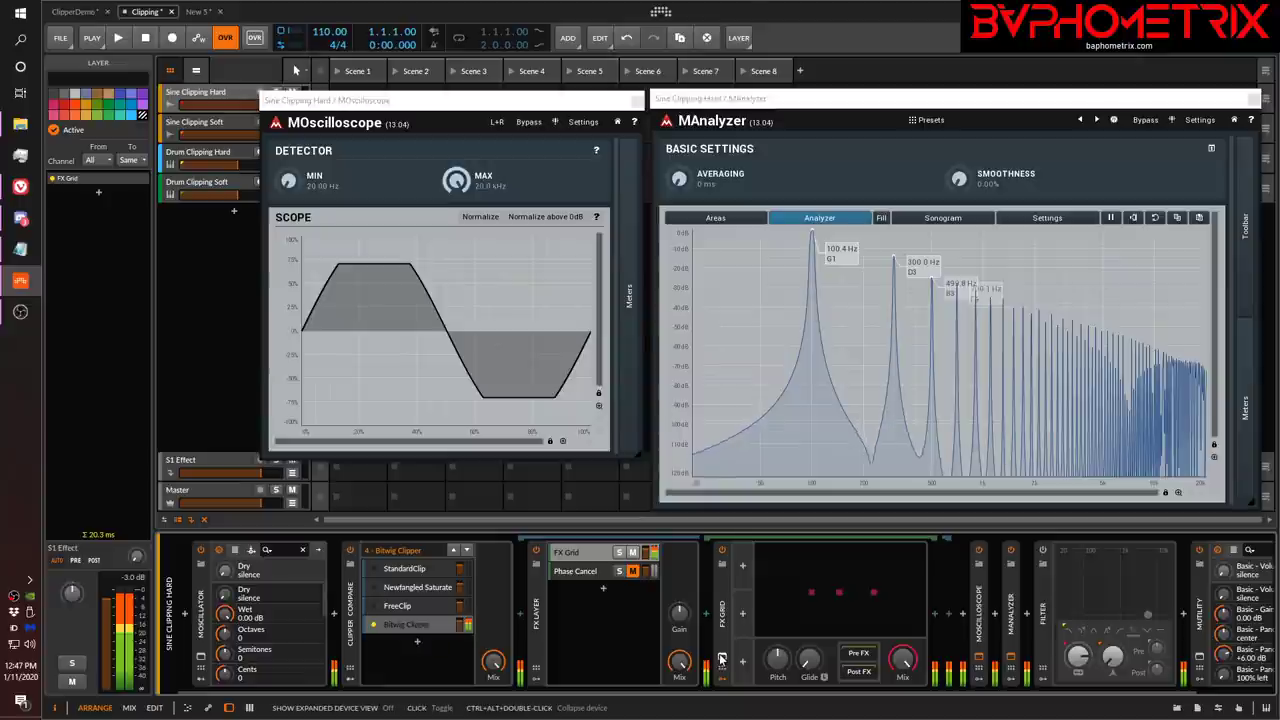
{"action": "left_click", "coordinate": [721, 659]}
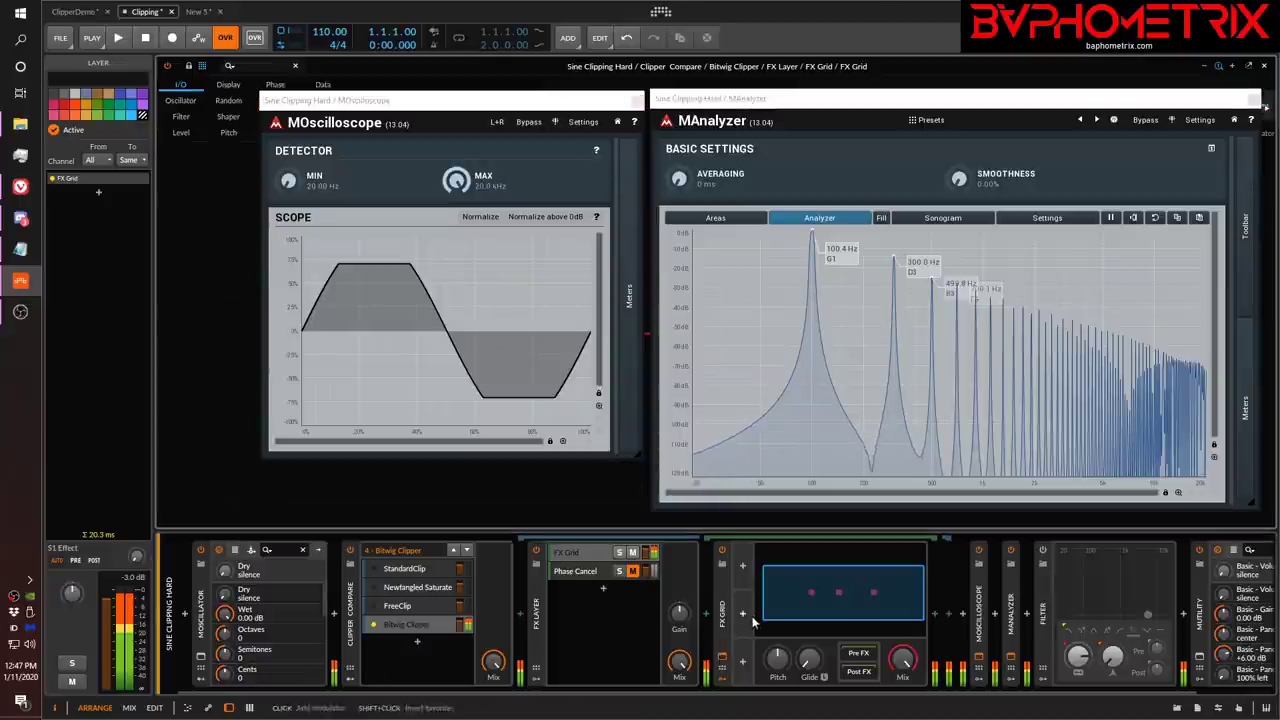
{"action": "left_click", "coordinate": [1251, 67]}
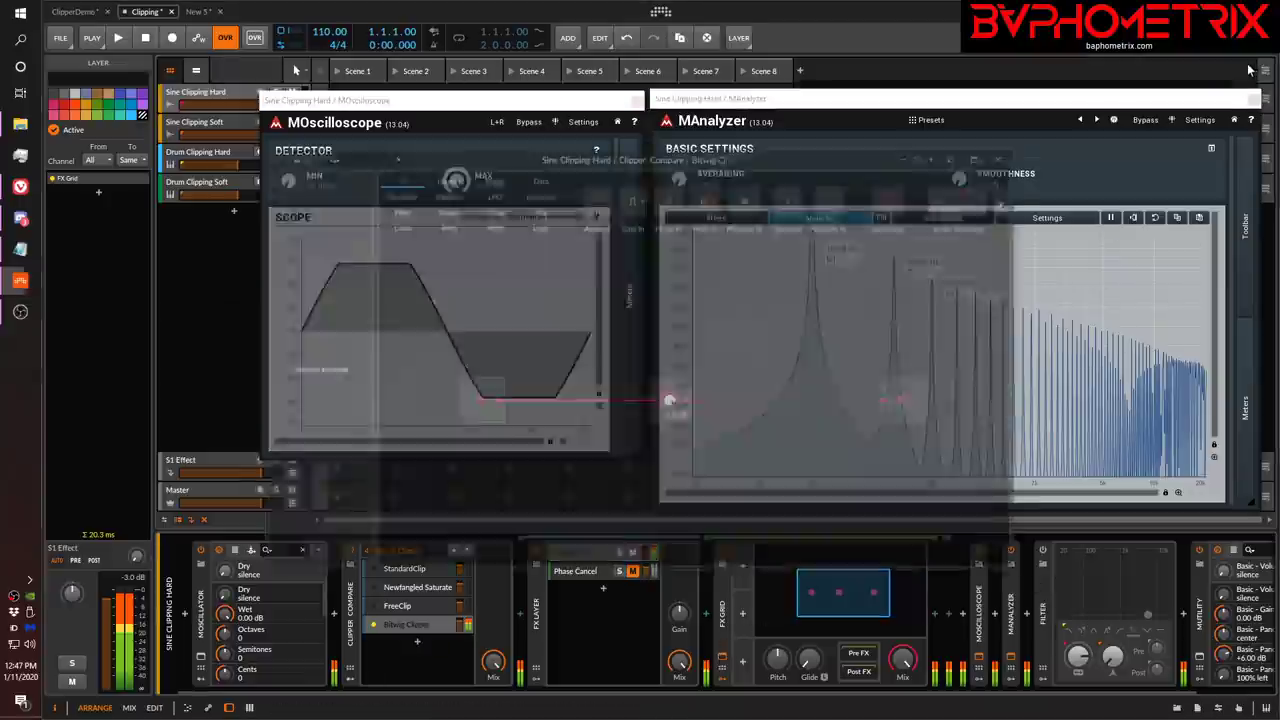
{"action": "left_click_drag", "start_coordinate": [864, 157], "coordinate": [762, 92]}
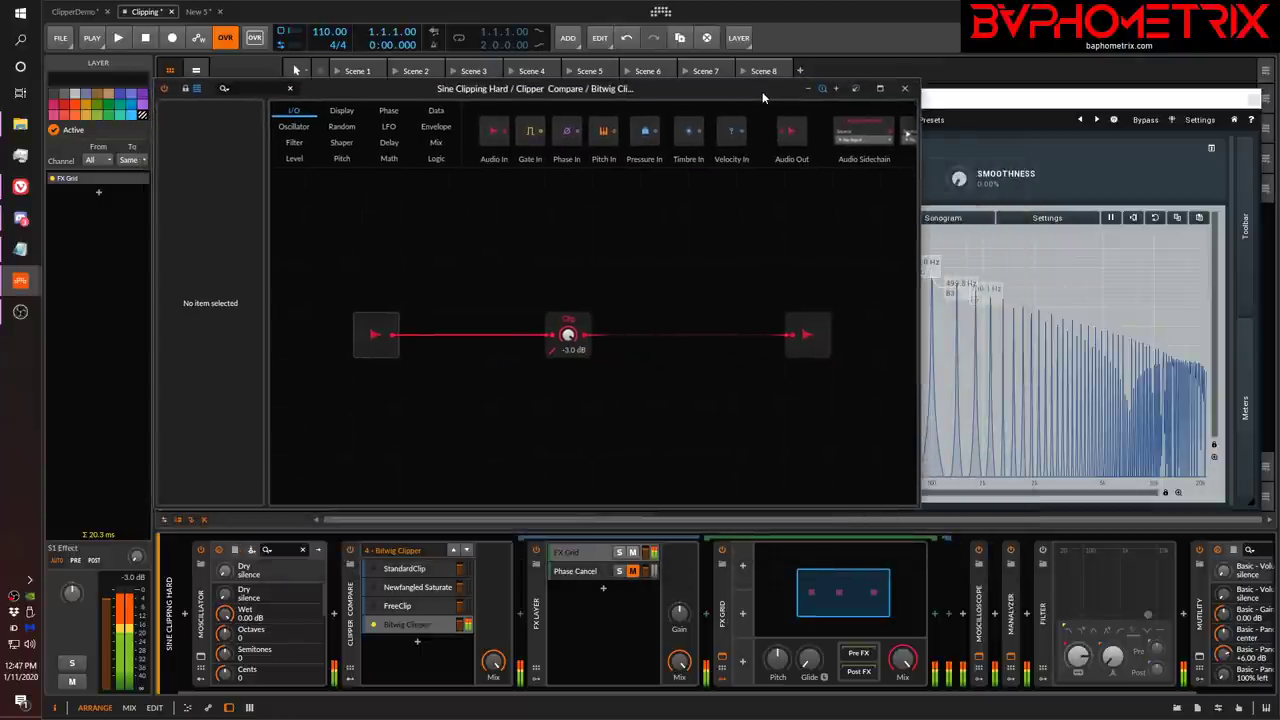
Add a second Clip module from the Level category above the patch's signal chain to demonstrate it, and remove it again.
{"action": "left_click", "coordinate": [295, 158]}
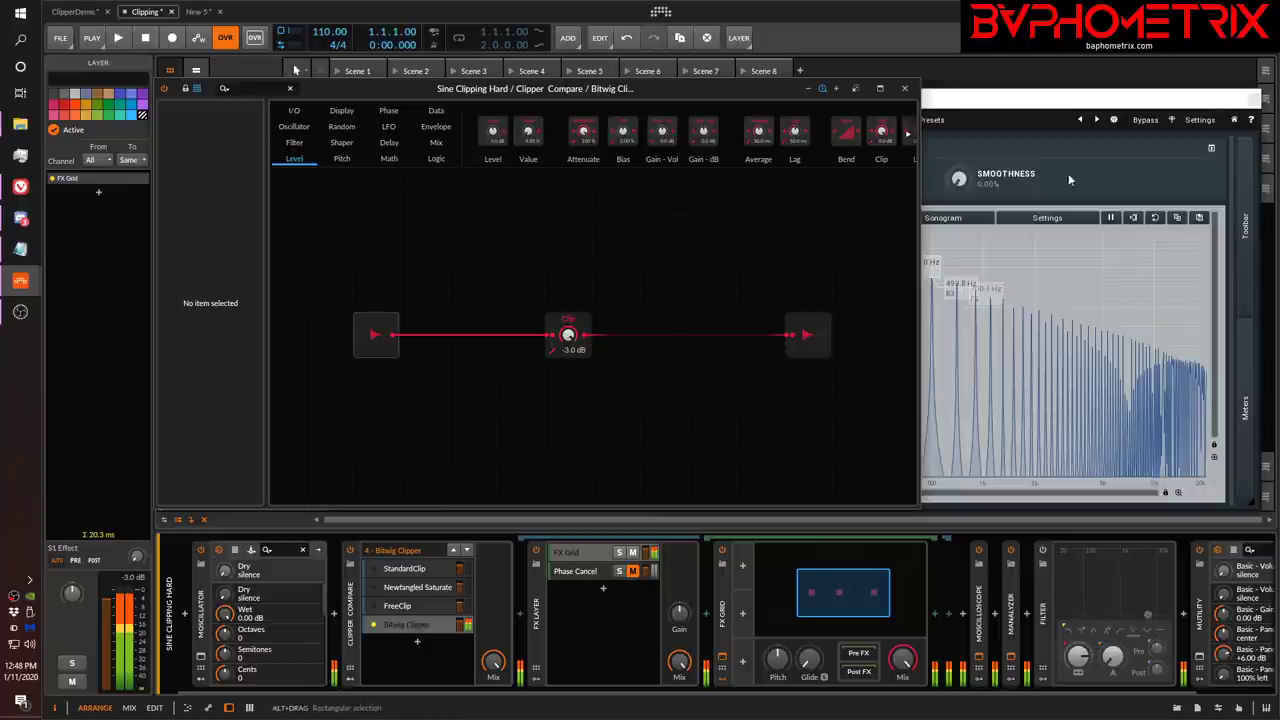
{"action": "left_click_drag", "start_coordinate": [881, 131], "coordinate": [654, 224]}
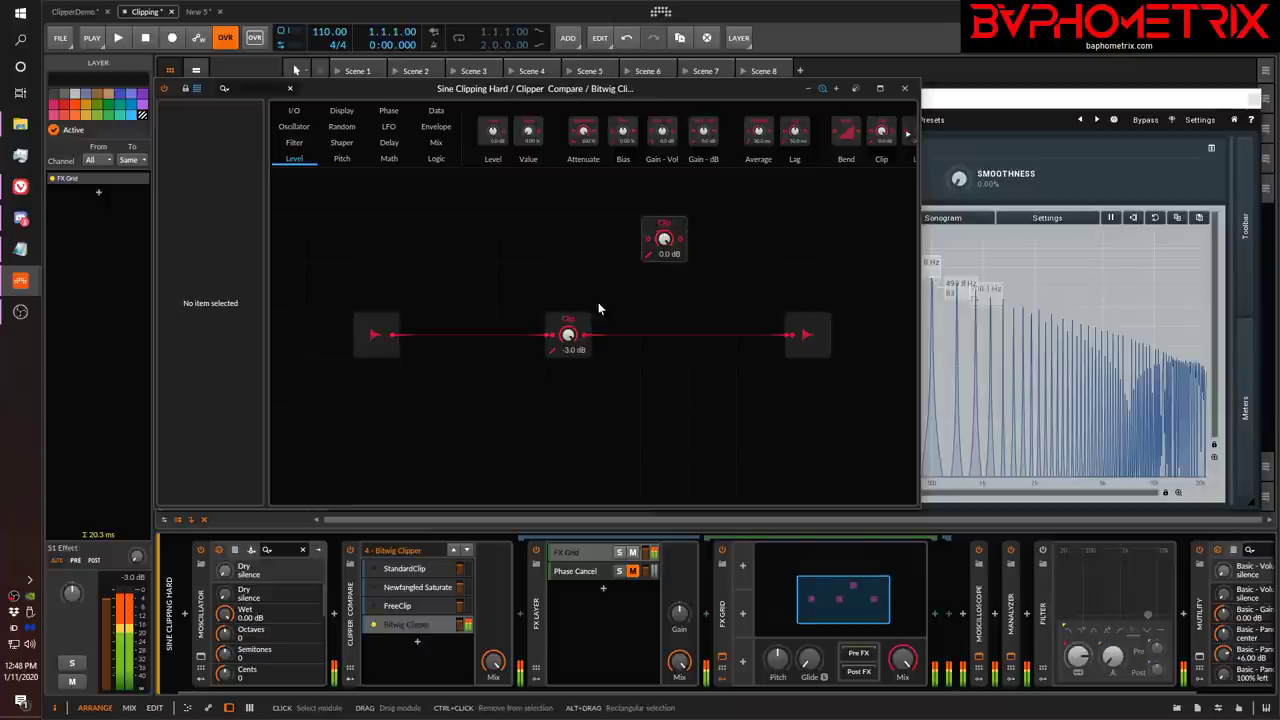
{"action": "left_click", "coordinate": [650, 223]}
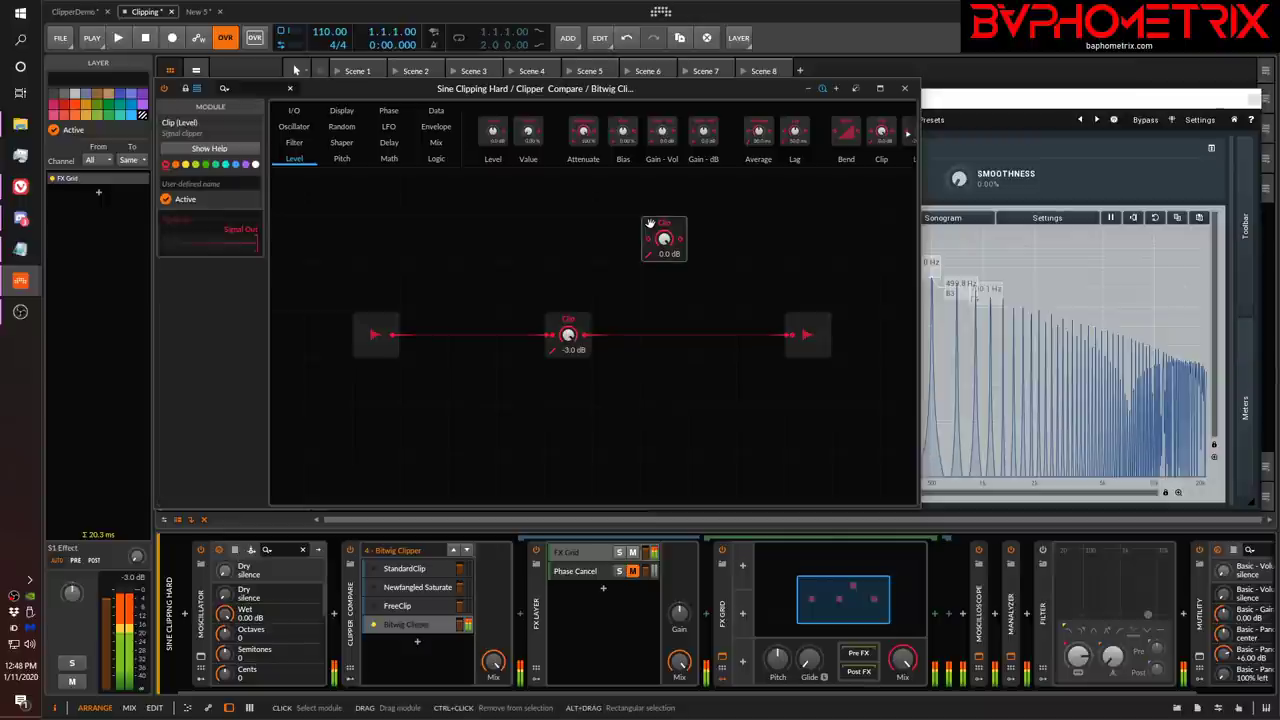
{"action": "key", "text": "Escape"}
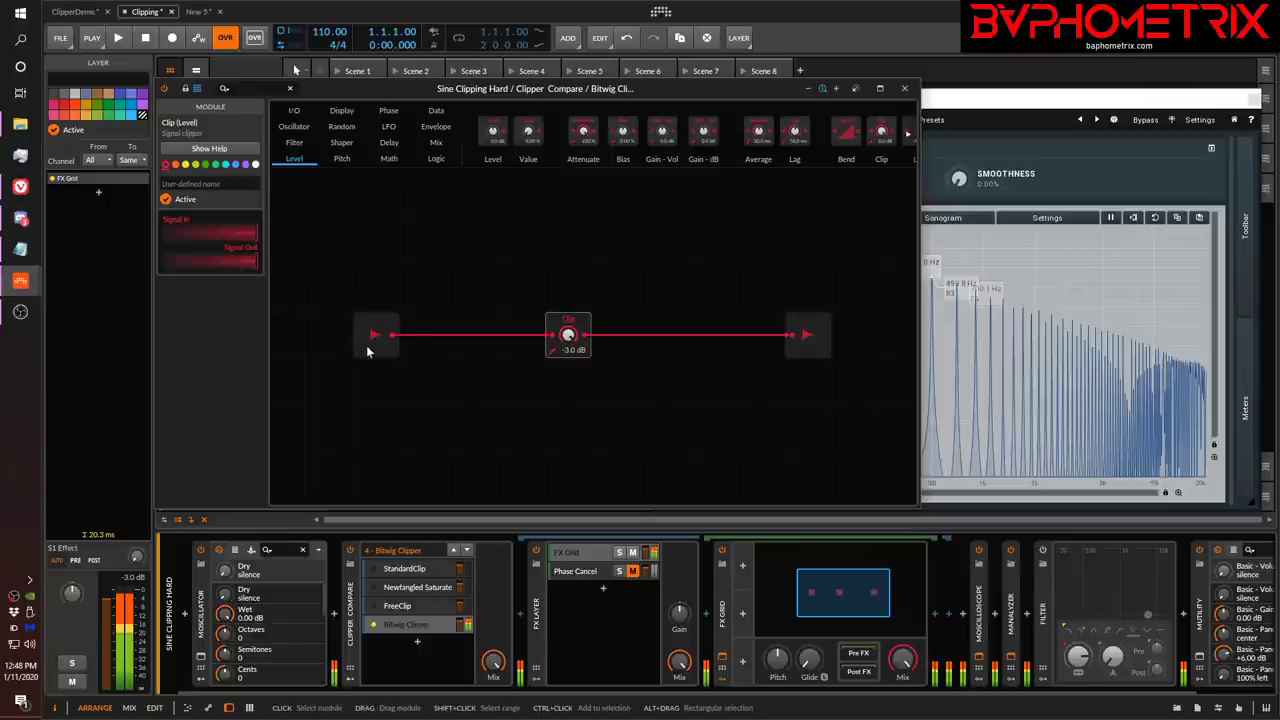
Close the FX Grid, MOscilloscope and MAnalyzer windows, keeping the Bitwig Clipper layer selected.
{"action": "left_click", "coordinate": [904, 88]}
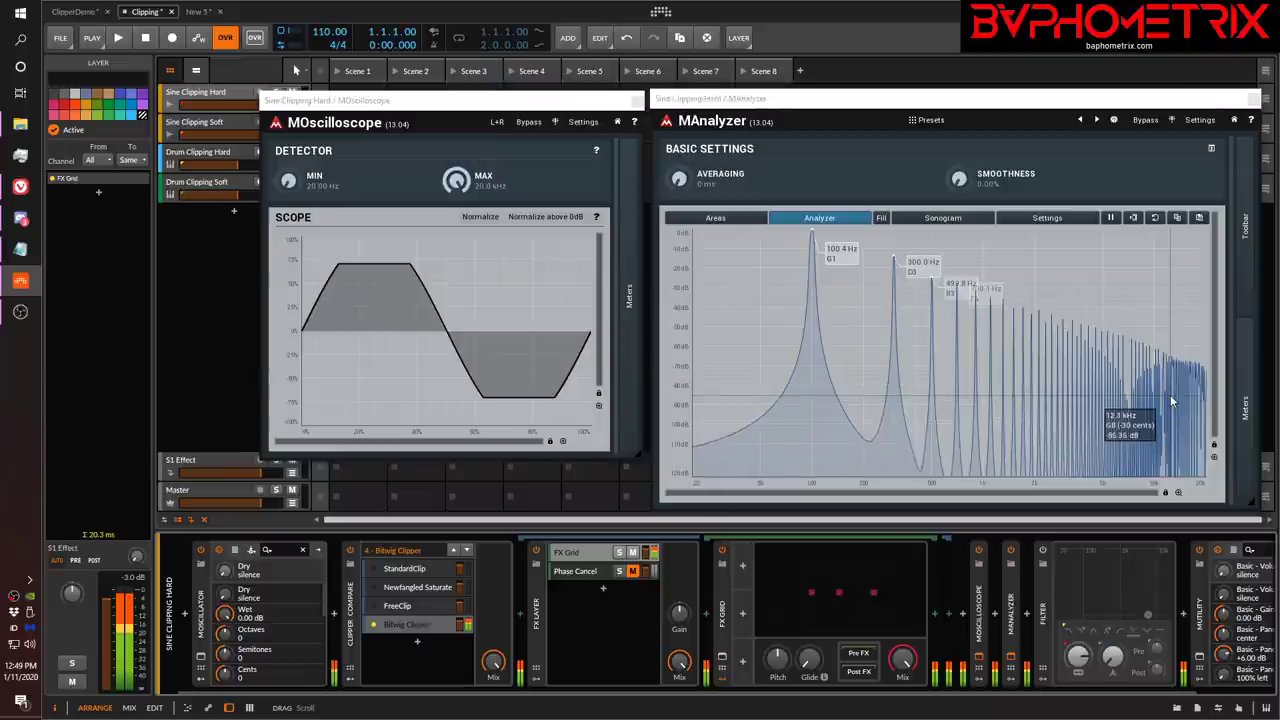
{"action": "left_click", "coordinate": [409, 587]}
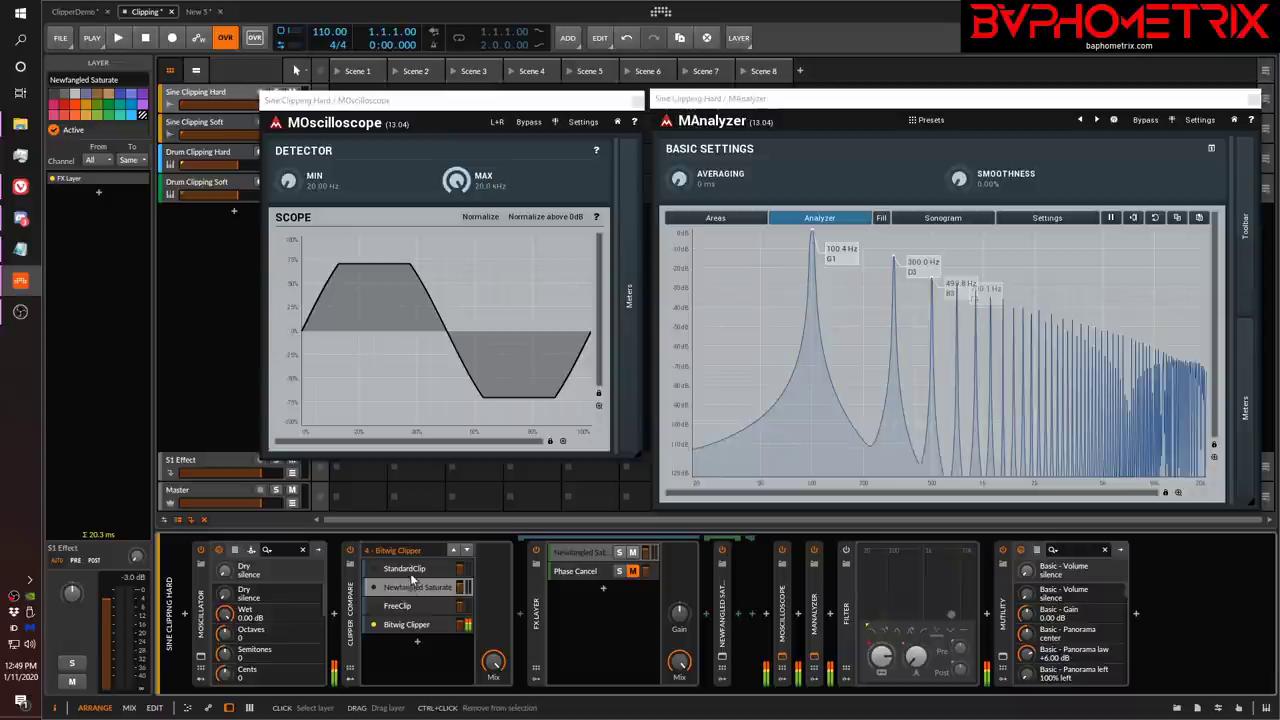
{"action": "left_click", "coordinate": [415, 622]}
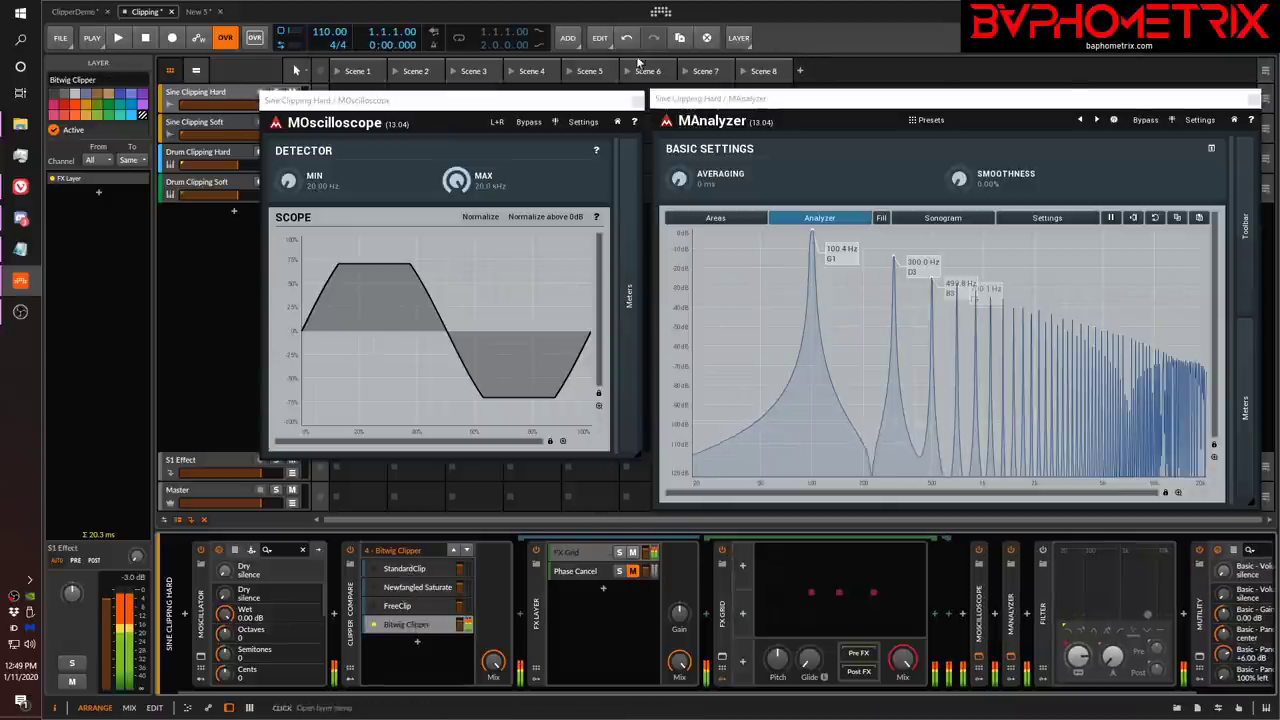
{"action": "left_click", "coordinate": [634, 100]}
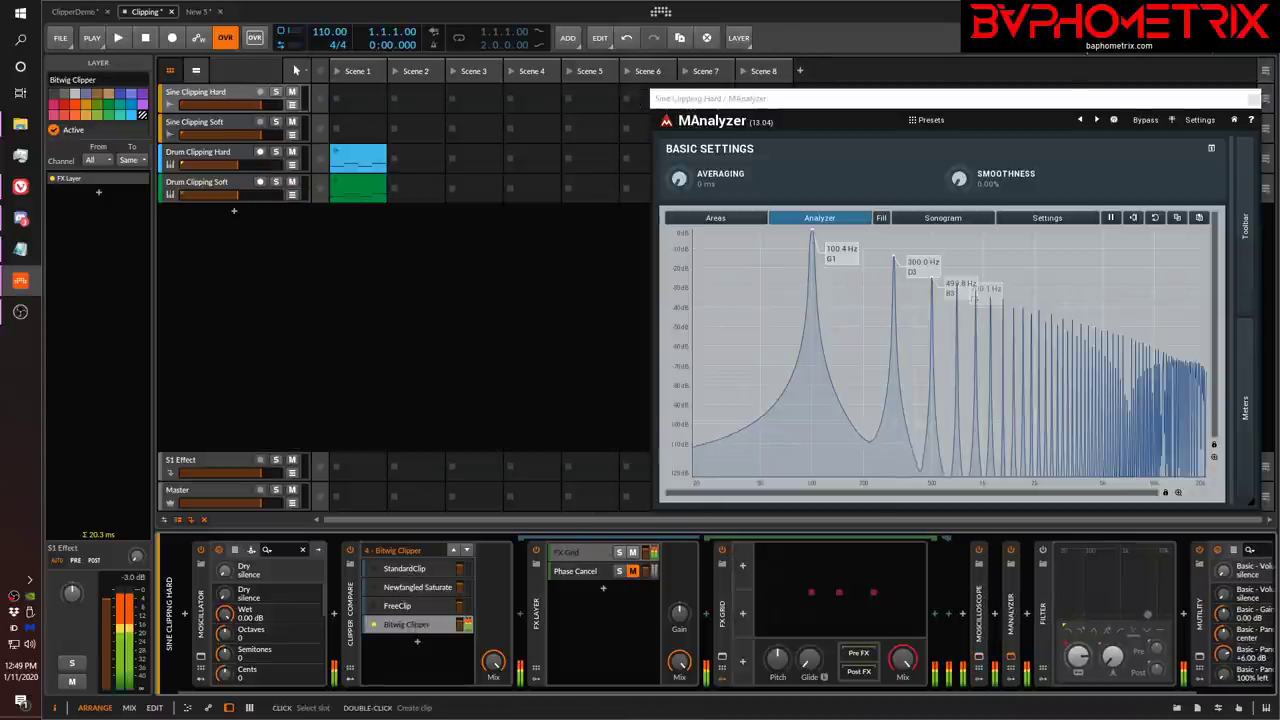
{"action": "left_click", "coordinate": [1261, 98]}
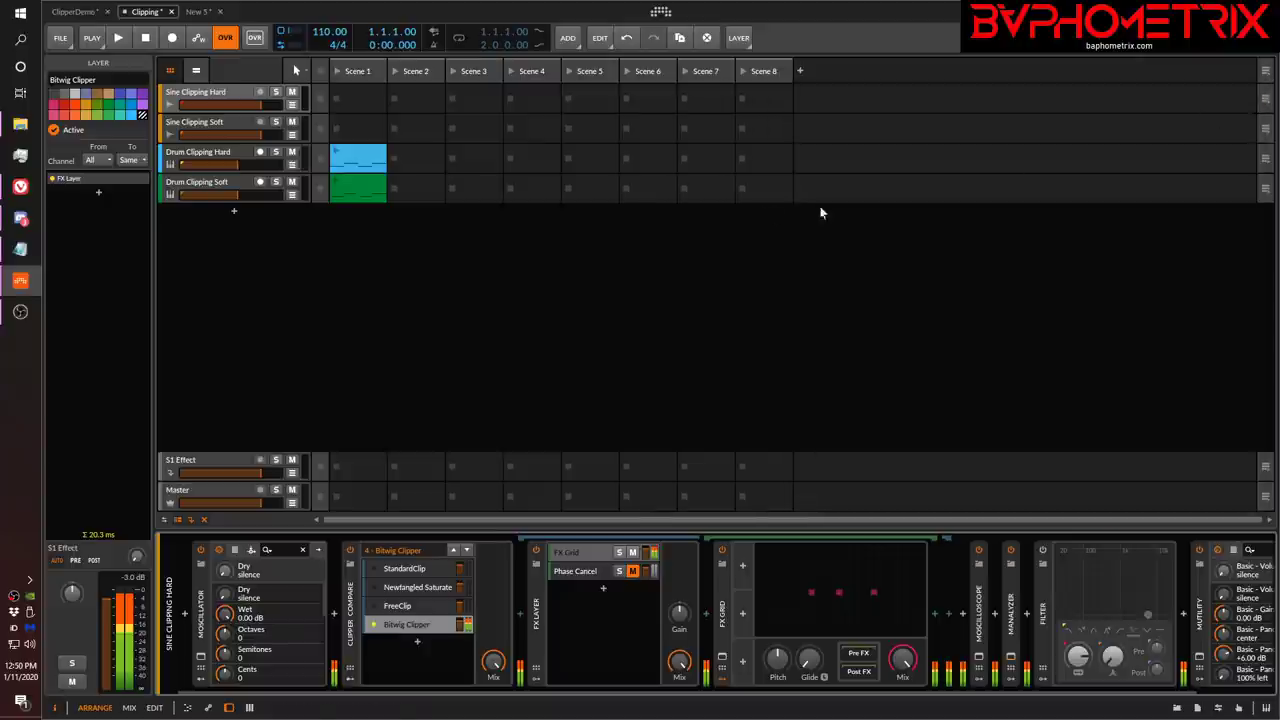
Bypass Clipper Compare on the Sine Clipping Hard track and raise MUtility's Basic Volume to -7.48 dB to hear the unclipped sine.
{"action": "left_click", "coordinate": [239, 96]}
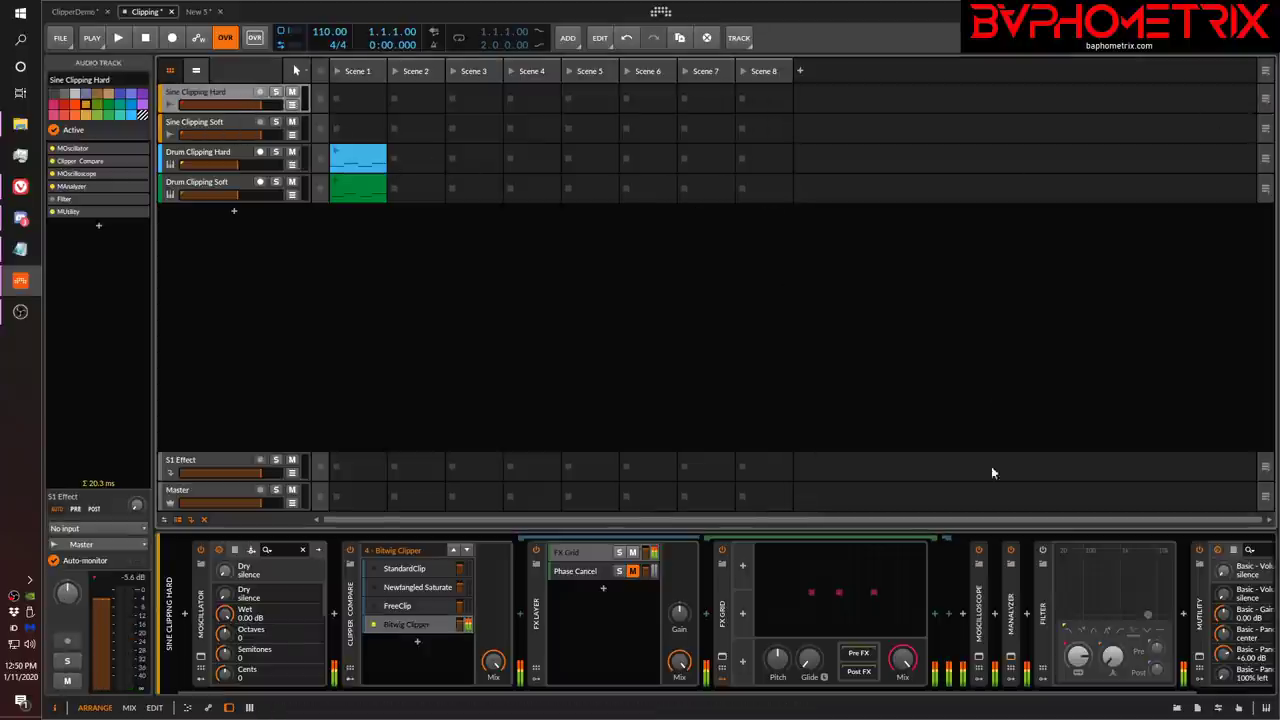
{"action": "left_click", "coordinate": [432, 623]}
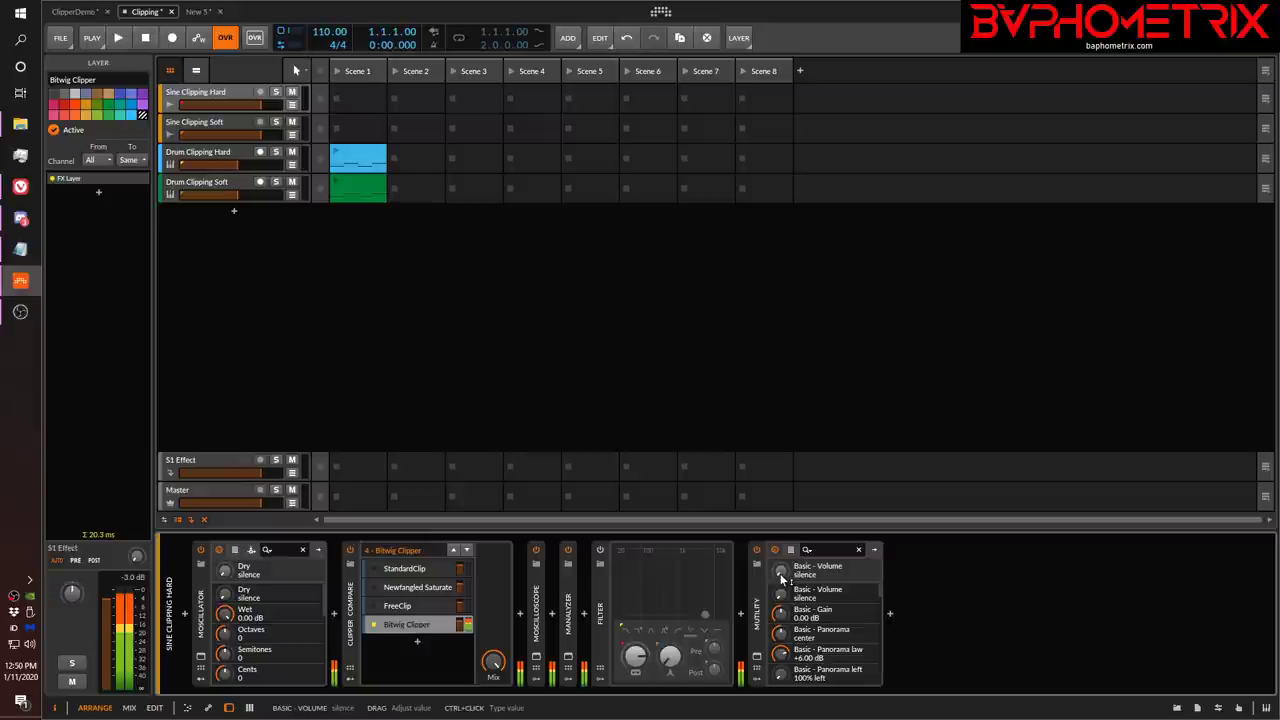
{"action": "left_click", "coordinate": [351, 557]}
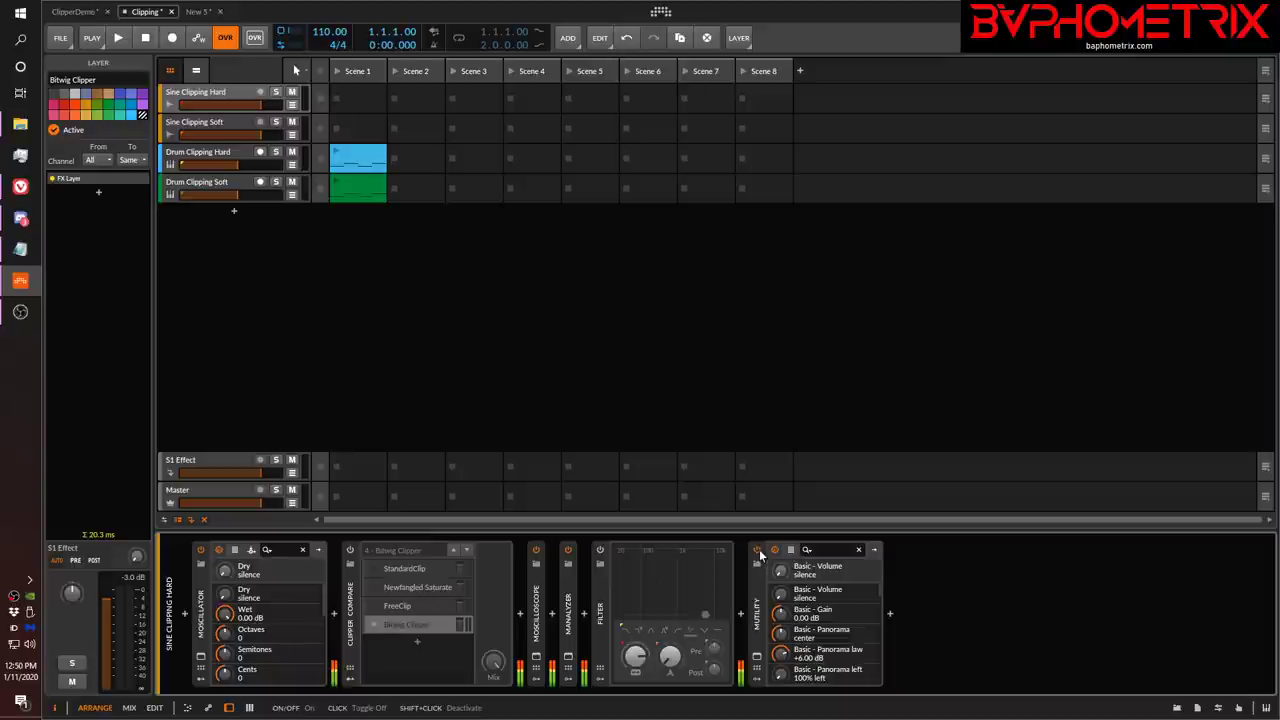
{"action": "left_click_drag", "start_coordinate": [784, 571], "coordinate": [784, 507]}
Re-enable Clipper Compare and make StandardClip its active layer for listening.
{"action": "left_click", "coordinate": [350, 550]}
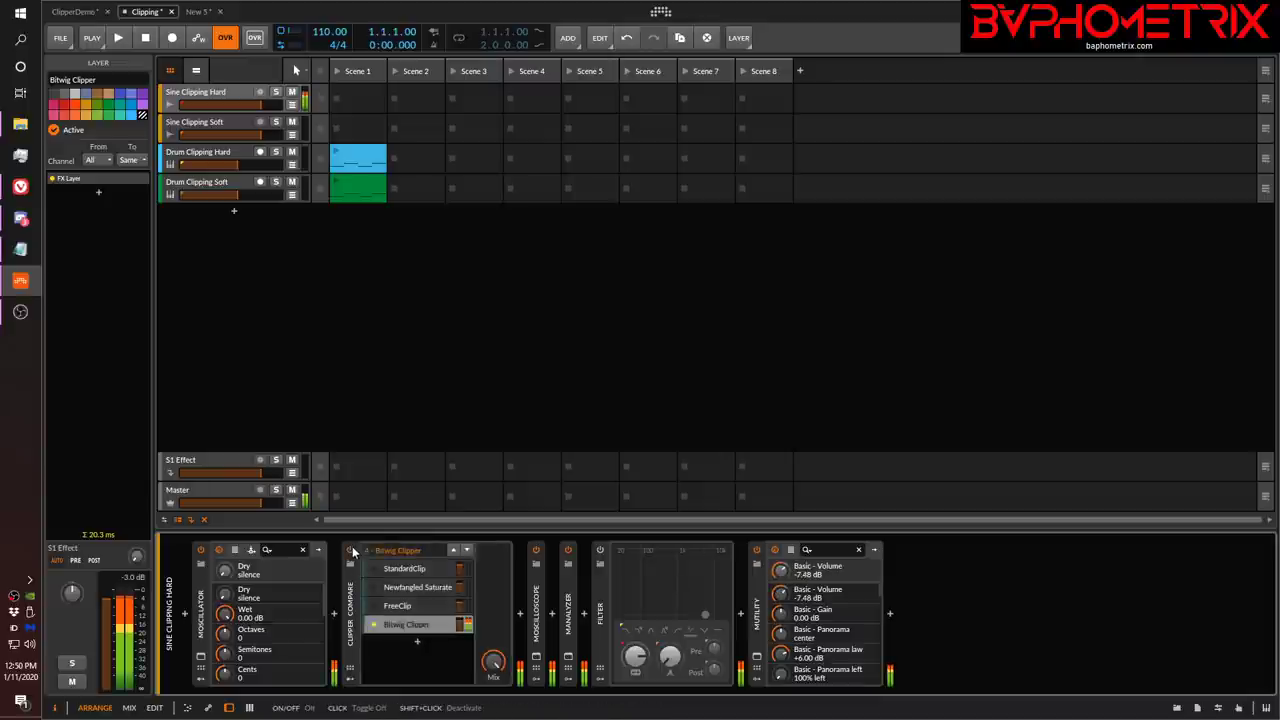
{"action": "left_click", "coordinate": [372, 567]}
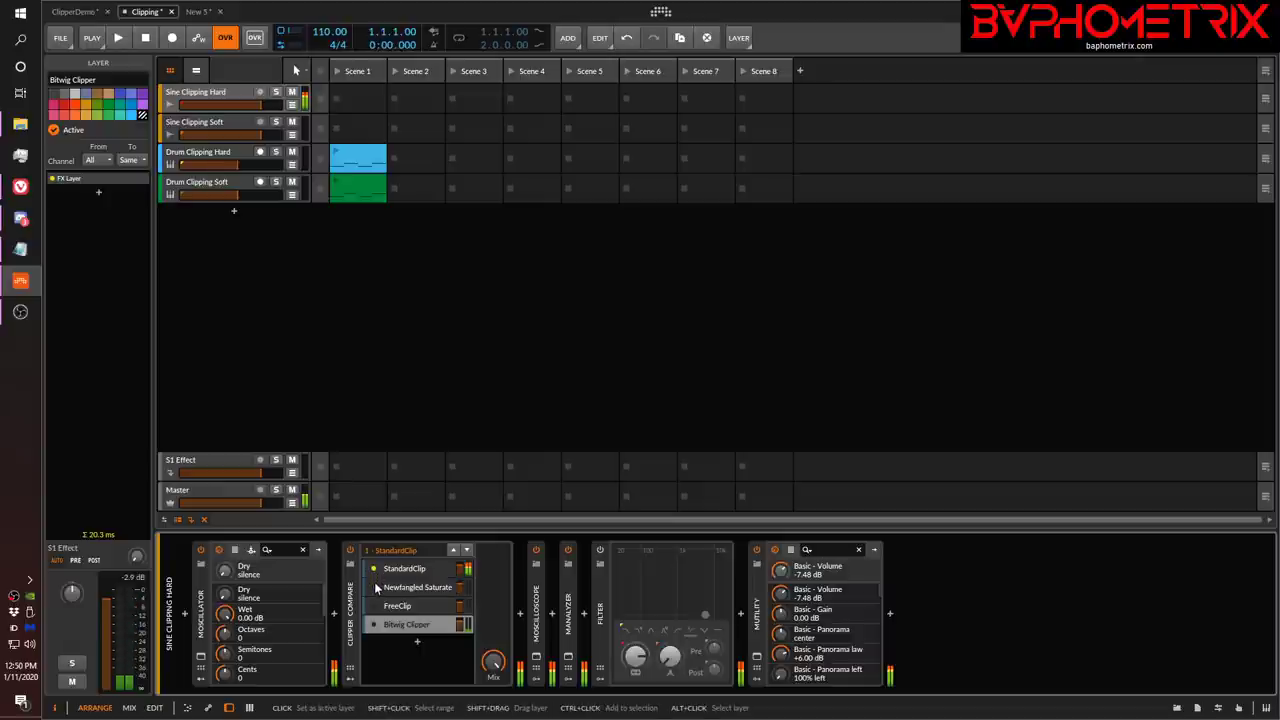
Cycle Clipper Compare's active layer twice through Newfangled Saturate, FreeClip, Bitwig Clipper and StandardClip to compare them by ear, ending on StandardClip.
{"action": "left_click", "coordinate": [375, 588]}
{"action": "left_click", "coordinate": [373, 610]}
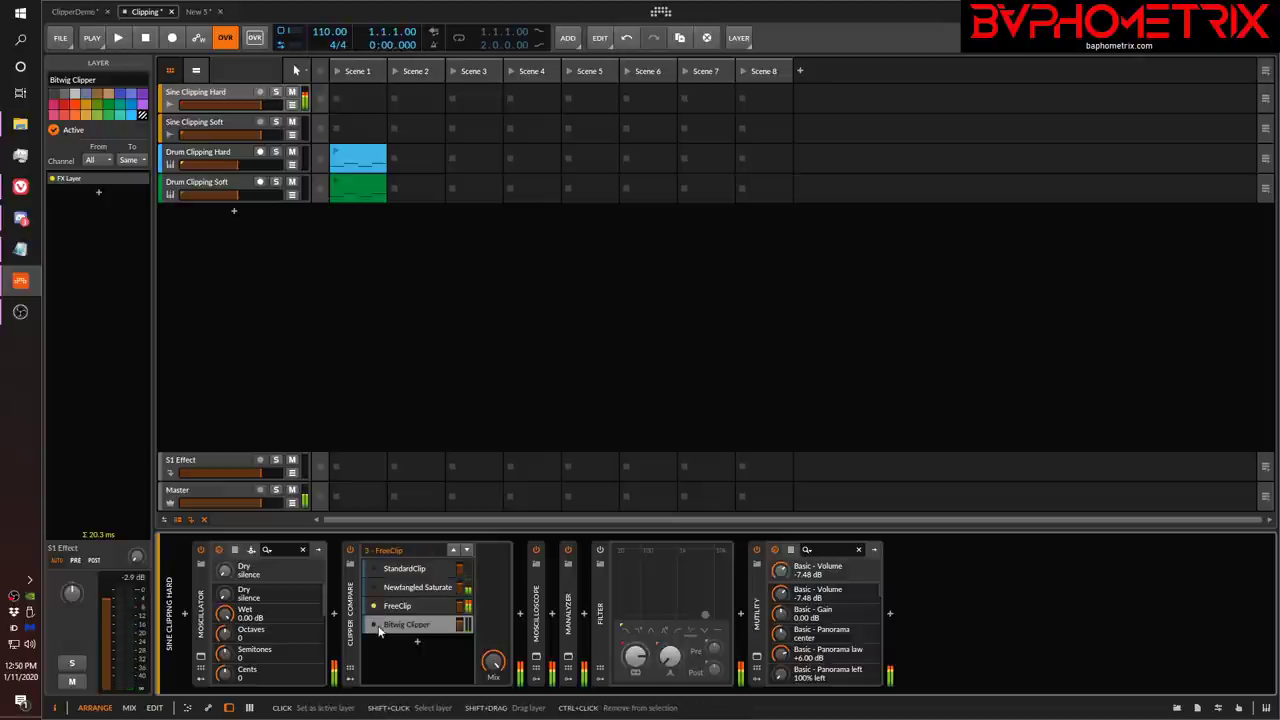
{"action": "left_click", "coordinate": [375, 626]}
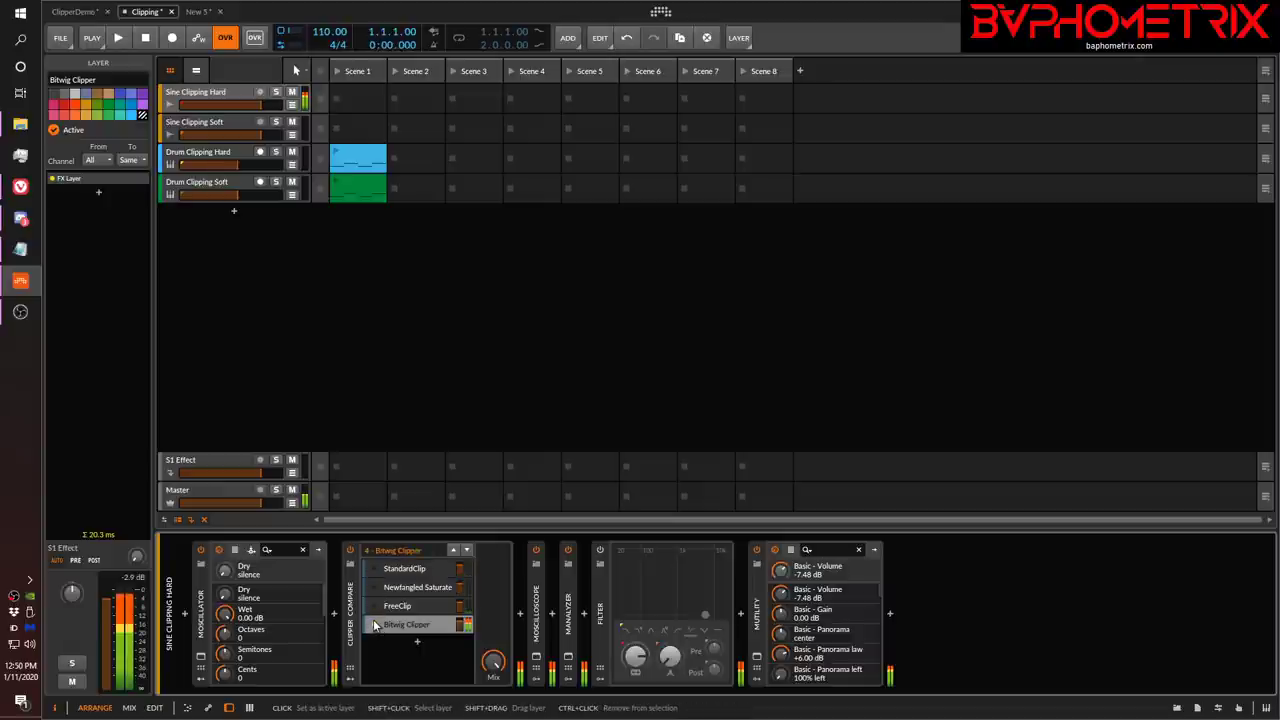
{"action": "left_click", "coordinate": [375, 570]}
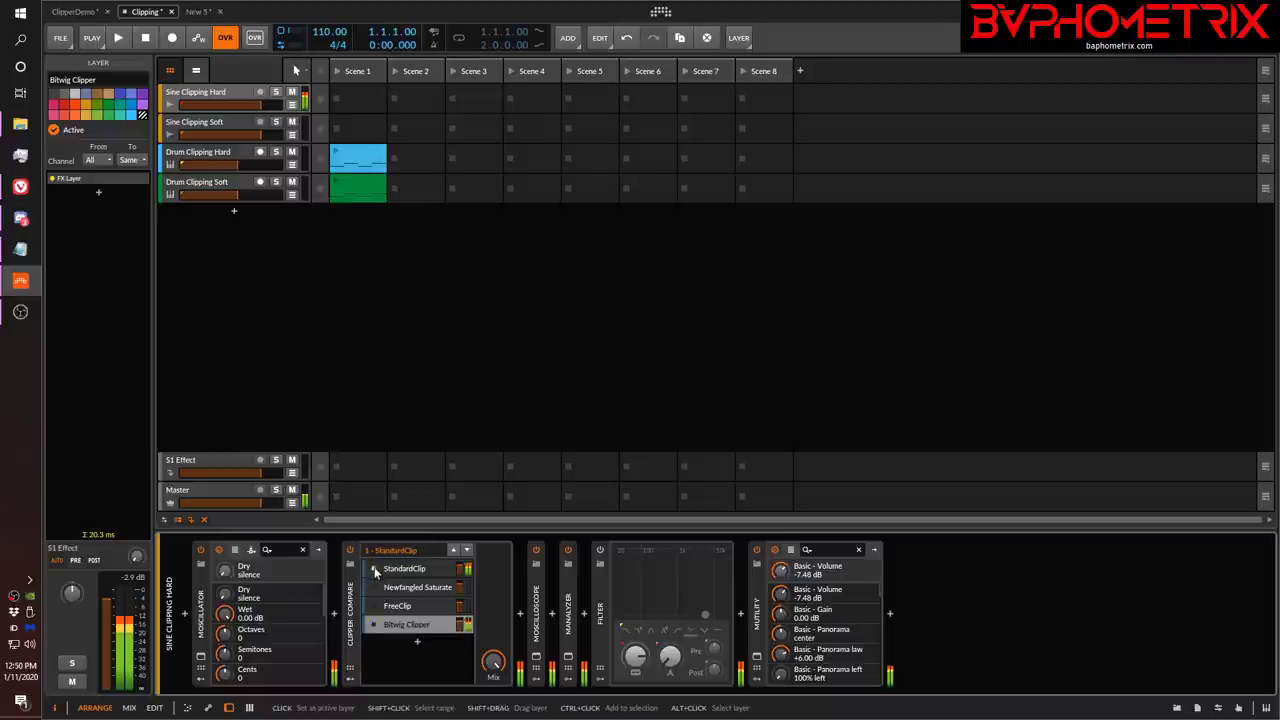
{"action": "left_click", "coordinate": [374, 589]}
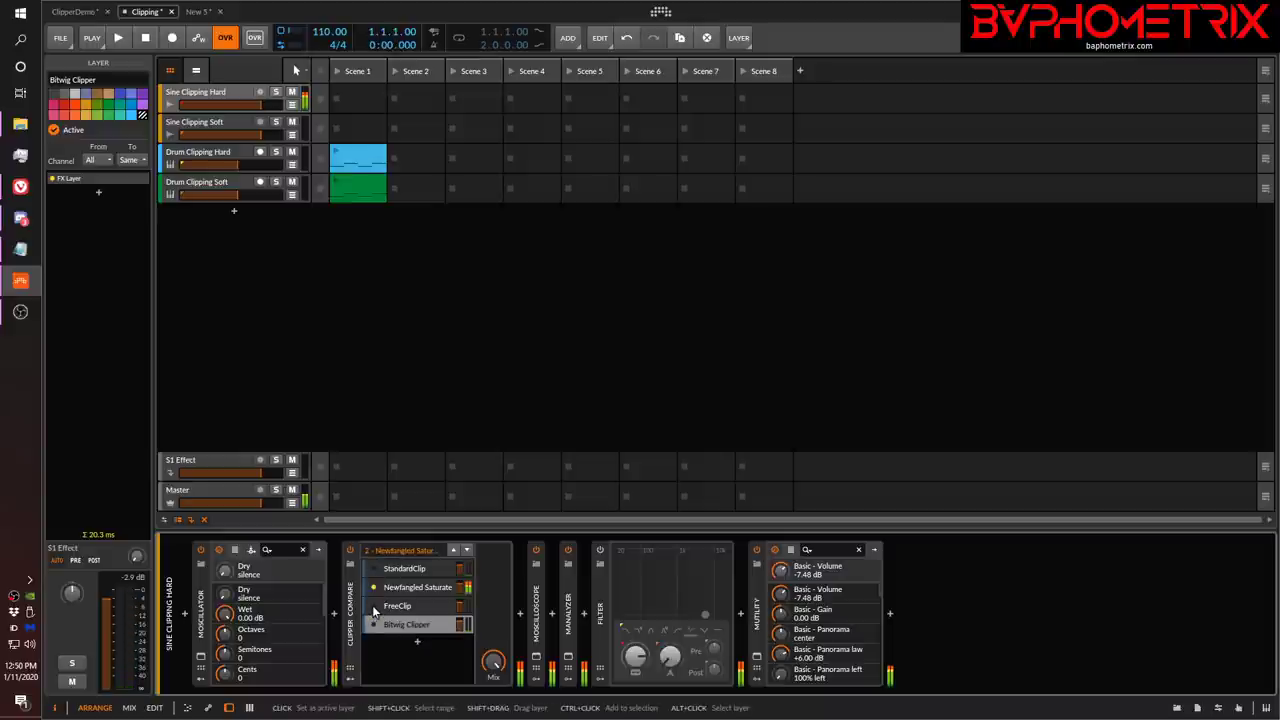
{"action": "left_click", "coordinate": [373, 606]}
{"action": "left_click", "coordinate": [374, 626]}
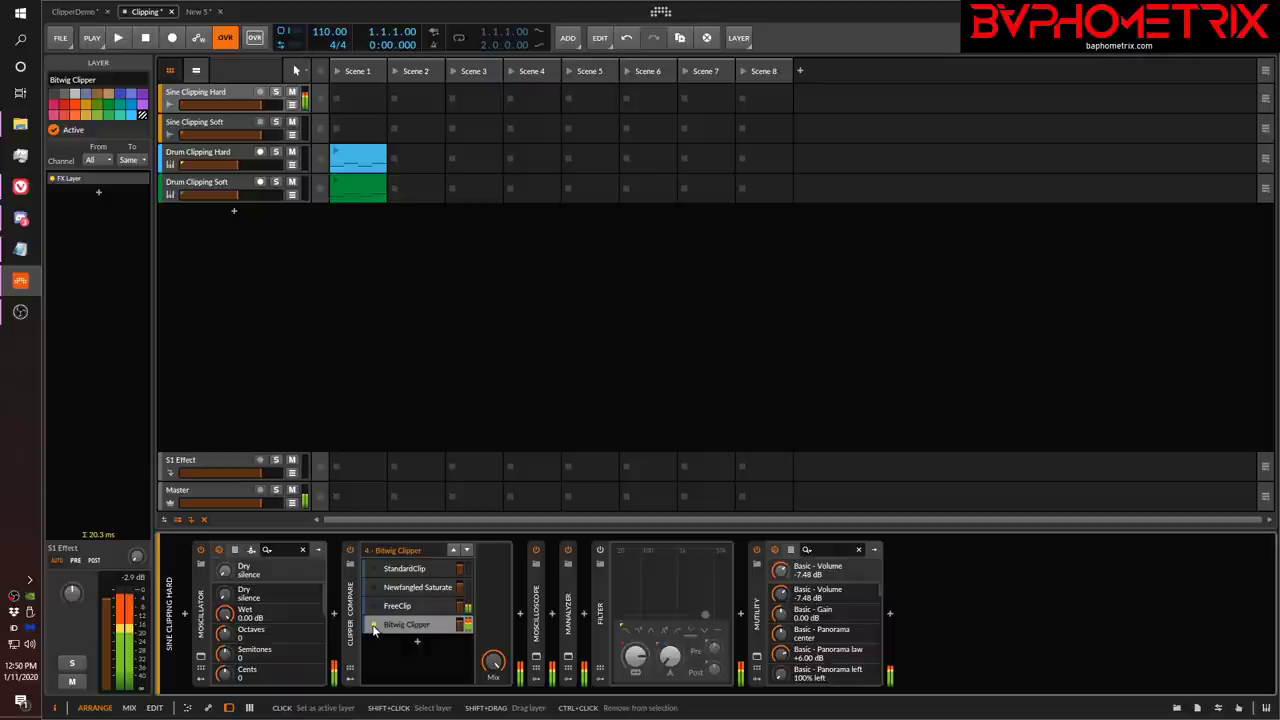
{"action": "left_click", "coordinate": [373, 570]}
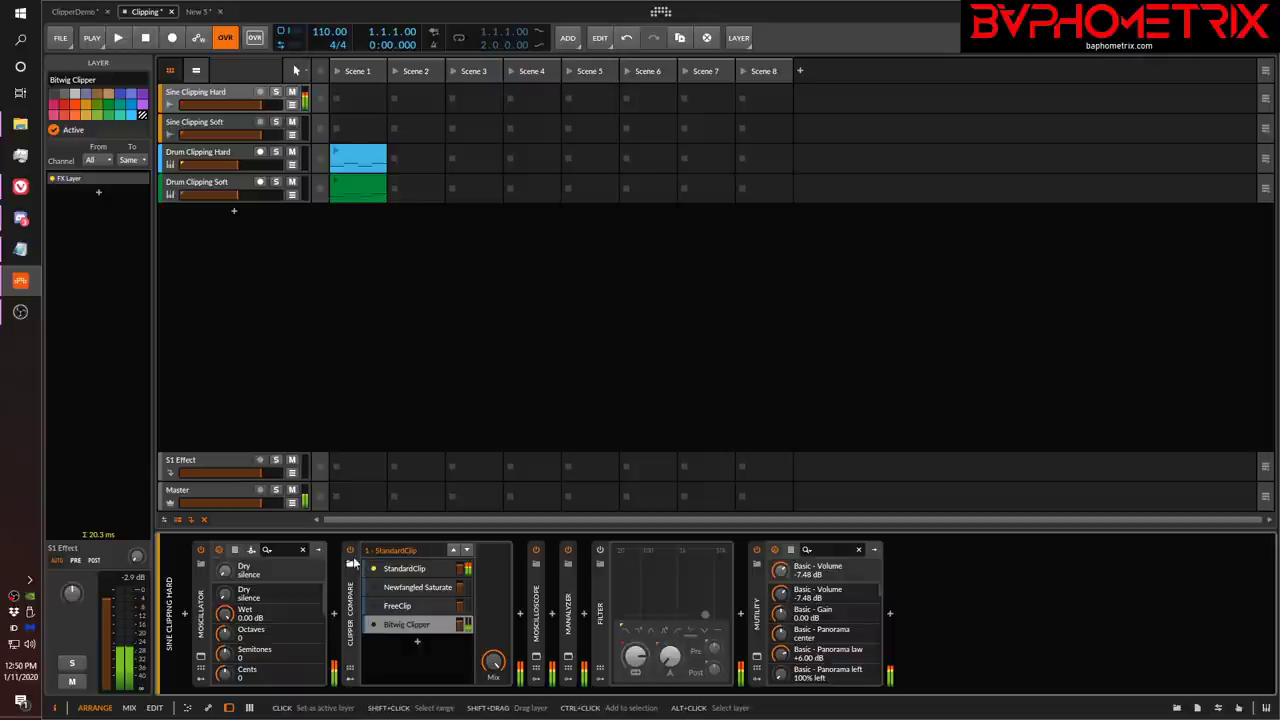
Toggle Clipper Compare off and on repeatedly to compare StandardClip against the unclipped sine, leaving it enabled.
{"action": "left_click", "coordinate": [350, 551]}
{"action": "left_click", "coordinate": [350, 551]}
{"action": "left_click", "coordinate": [350, 551]}
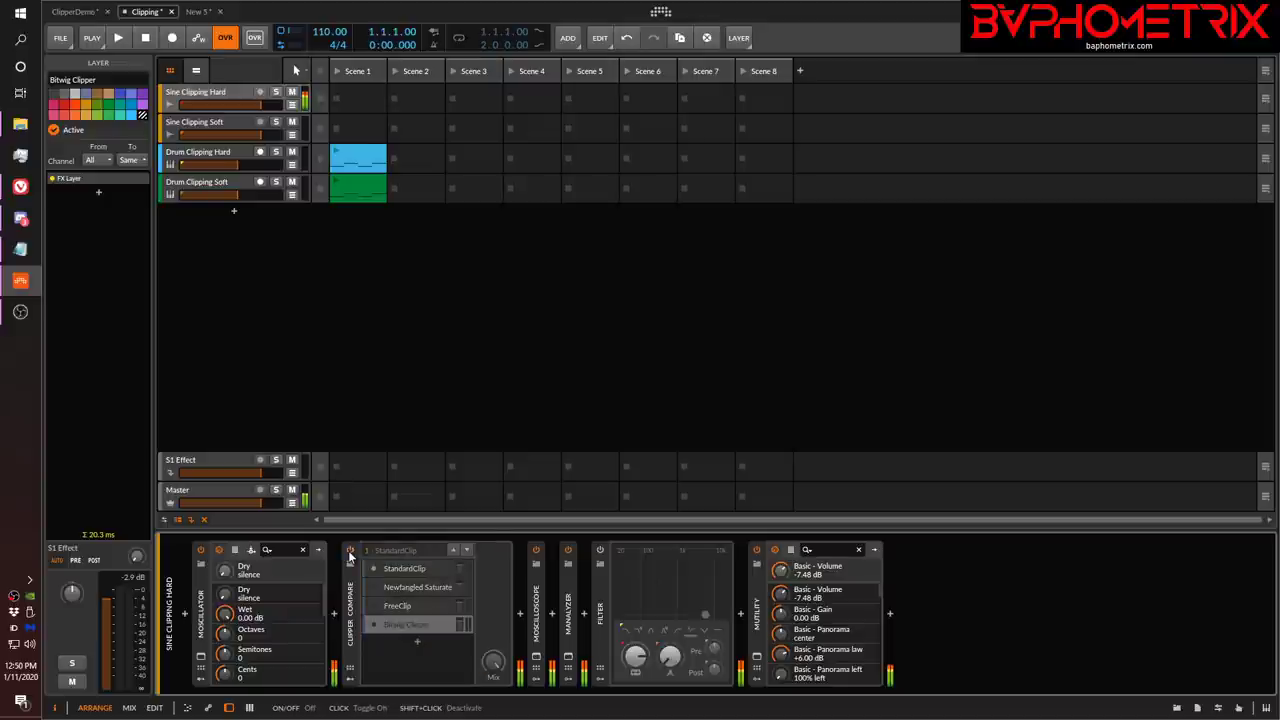
{"action": "left_click", "coordinate": [350, 551]}
Activate the Newfangled Saturate layer and toggle Clipper Compare off and on to compare it with the unclipped sine.
{"action": "left_click", "coordinate": [375, 587]}
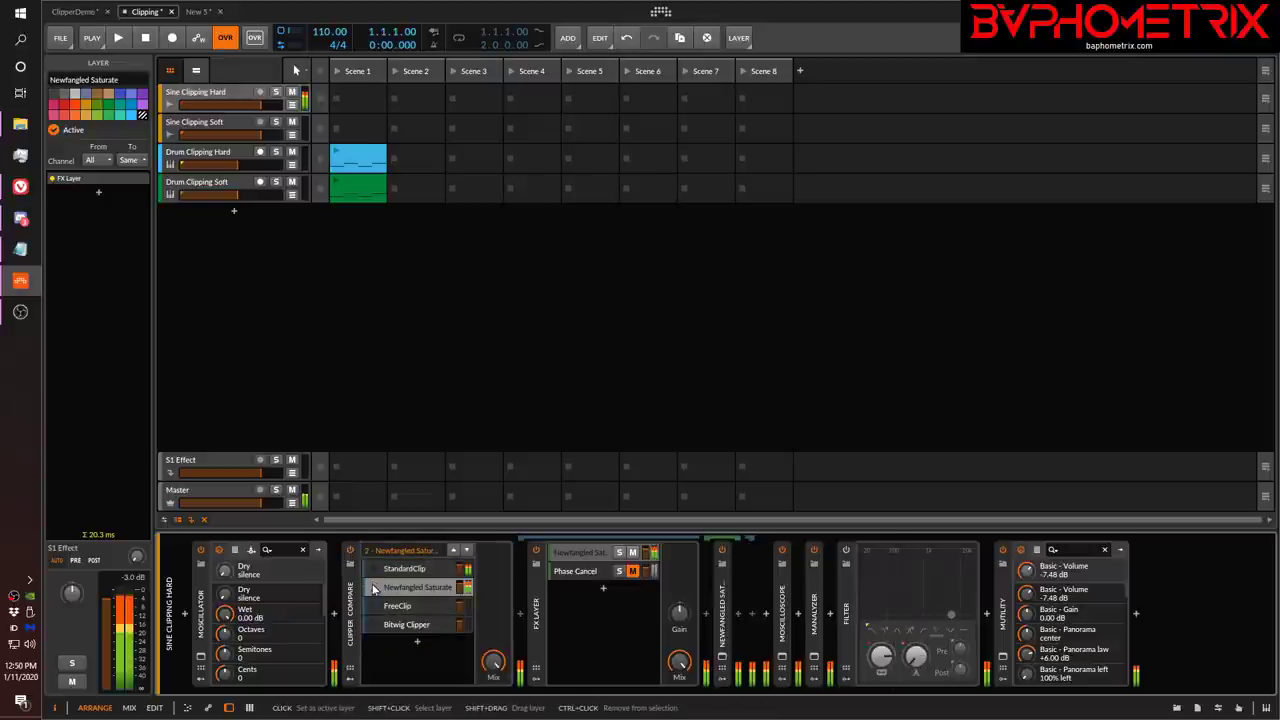
{"action": "left_click", "coordinate": [350, 551]}
{"action": "left_click", "coordinate": [350, 551]}
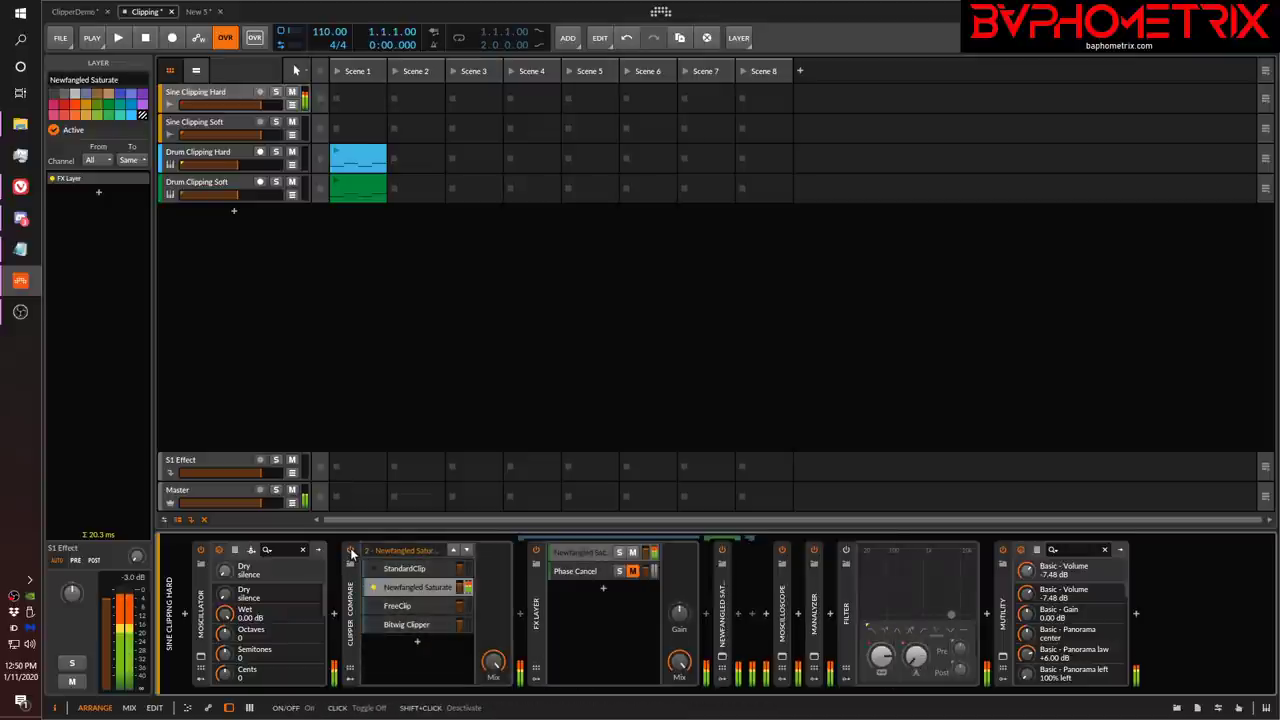
{"action": "left_click", "coordinate": [350, 551]}
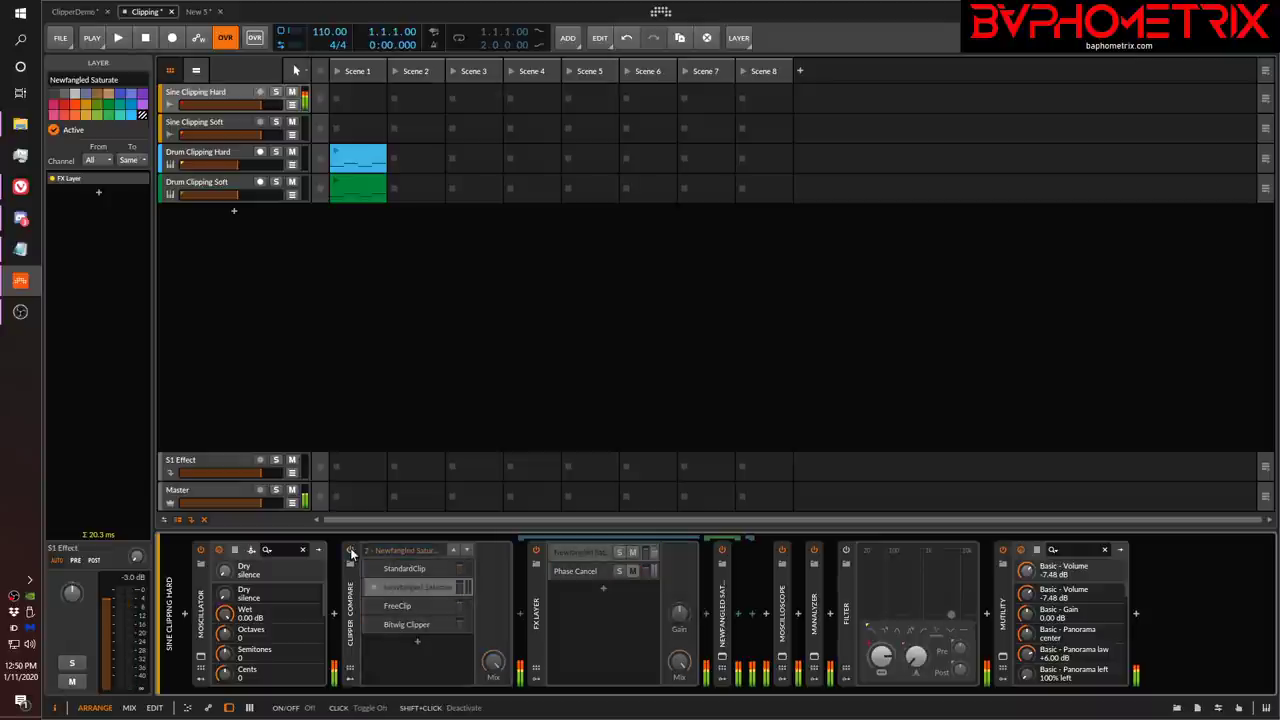
{"action": "left_click", "coordinate": [350, 551]}
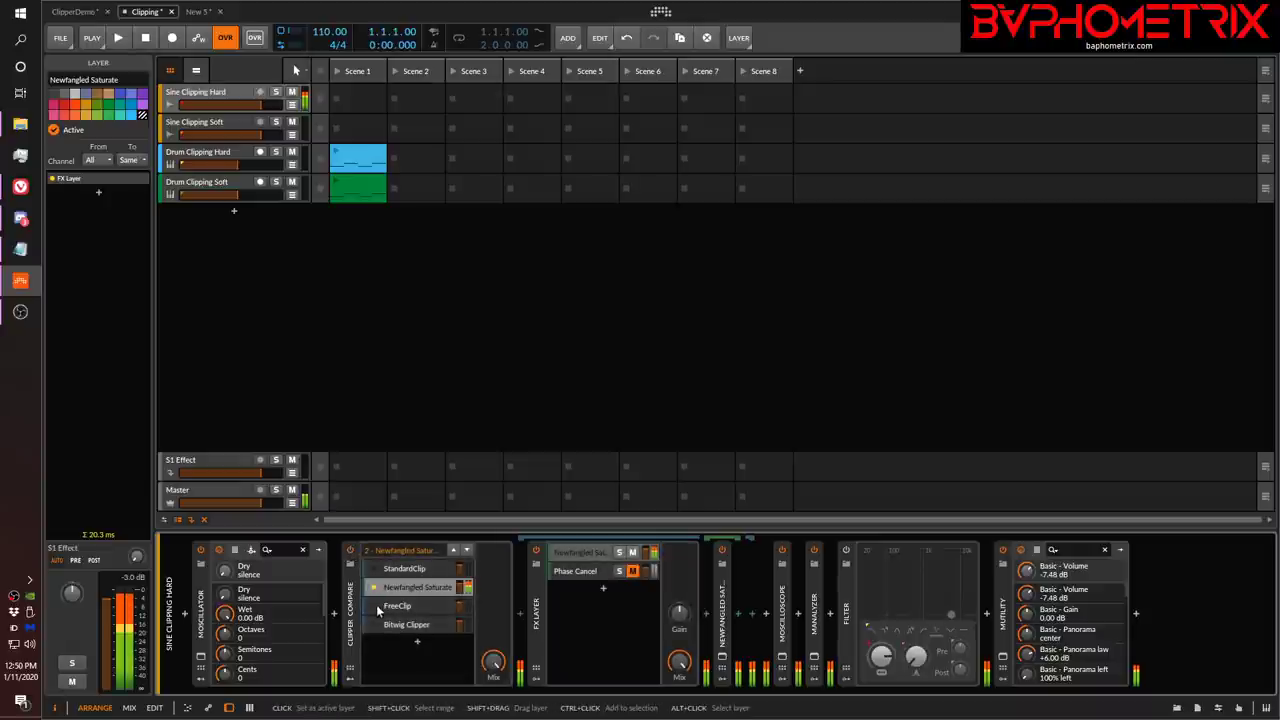
Activate the FreeClip layer and toggle Clipper Compare off and on to compare it with the unclipped sine.
{"action": "left_click", "coordinate": [376, 607]}
{"action": "left_click", "coordinate": [350, 551]}
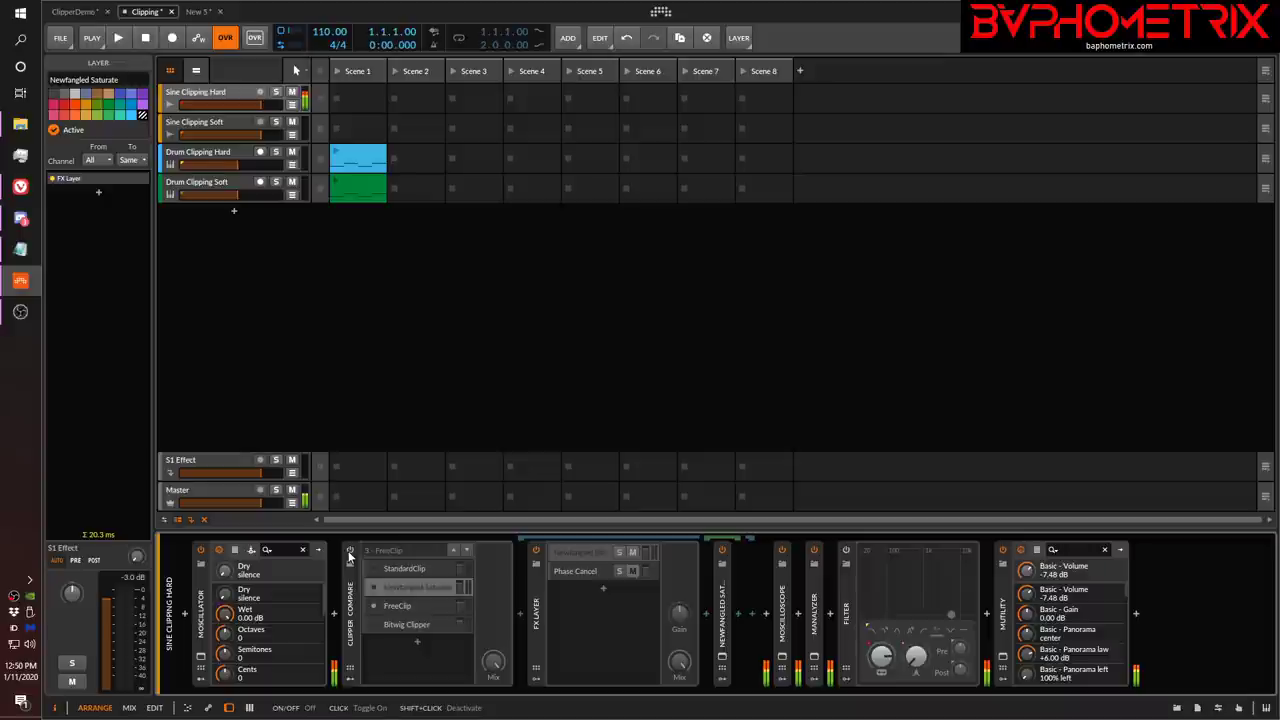
{"action": "left_click", "coordinate": [350, 551]}
{"action": "left_click", "coordinate": [350, 551]}
{"action": "left_click", "coordinate": [350, 551]}
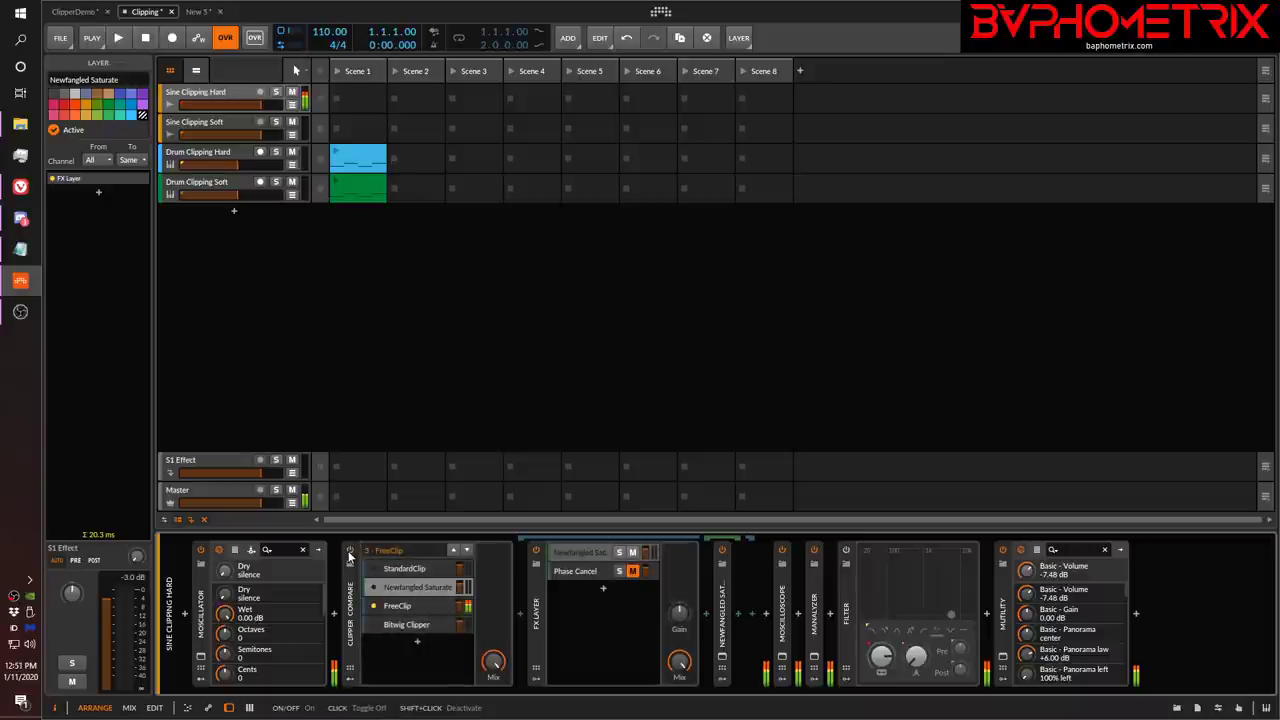
{"action": "left_click", "coordinate": [350, 551]}
{"action": "left_click", "coordinate": [350, 551]}
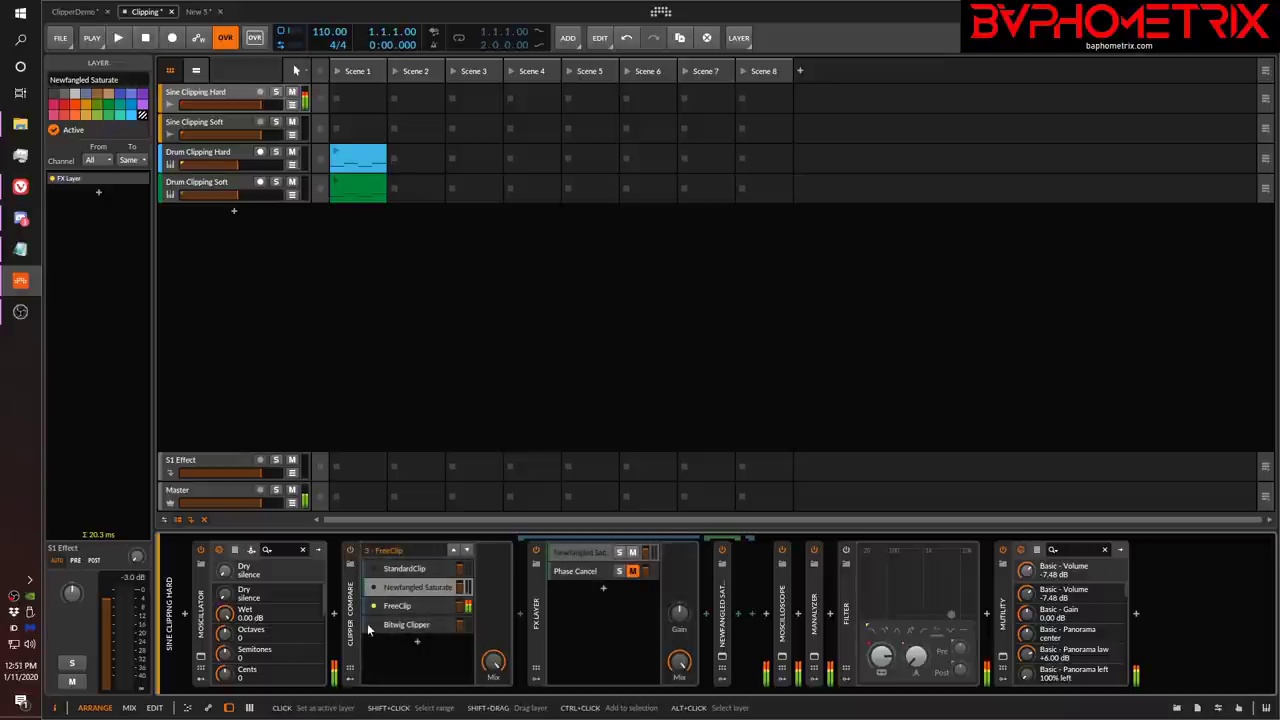
Activate the Bitwig Clipper layer, compare it with Clipper Compare bypassed and enabled, and lower MUtility's Basic Volume to silence.
{"action": "left_click", "coordinate": [371, 623]}
{"action": "left_click", "coordinate": [352, 550]}
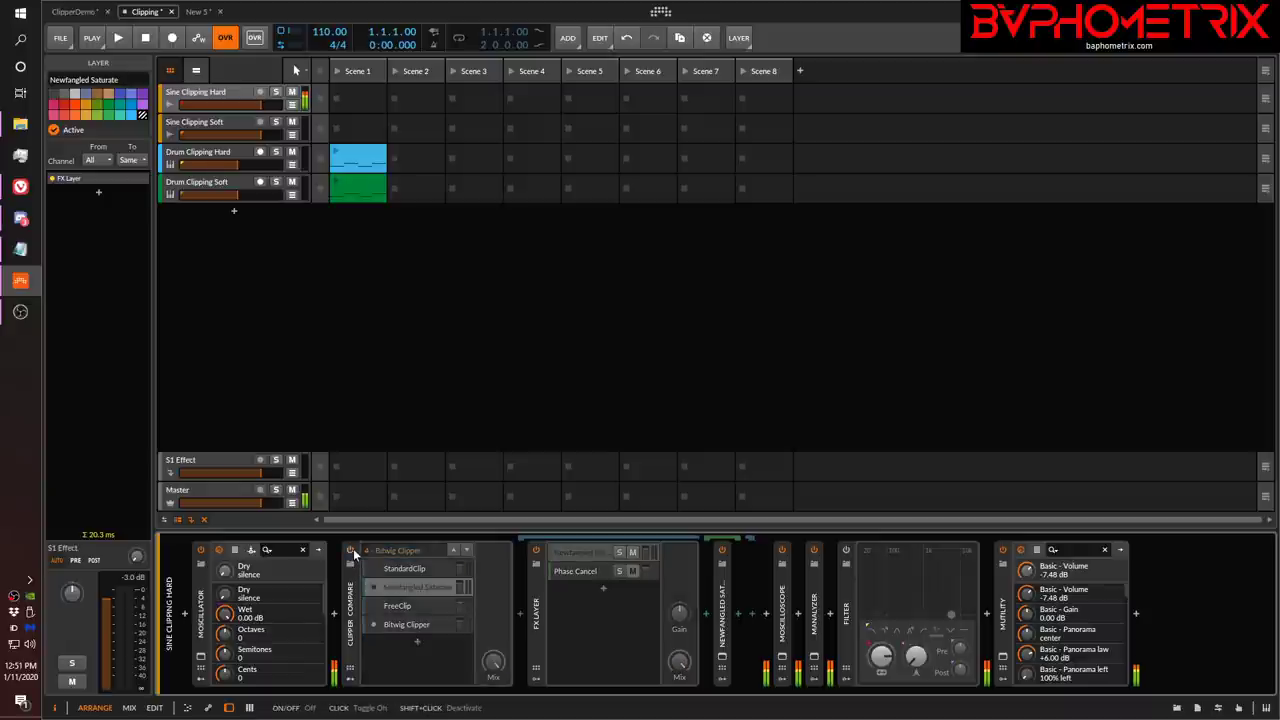
{"action": "left_click", "coordinate": [352, 550]}
{"action": "left_click", "coordinate": [352, 550]}
{"action": "left_click", "coordinate": [352, 550]}
{"action": "left_click", "coordinate": [352, 550]}
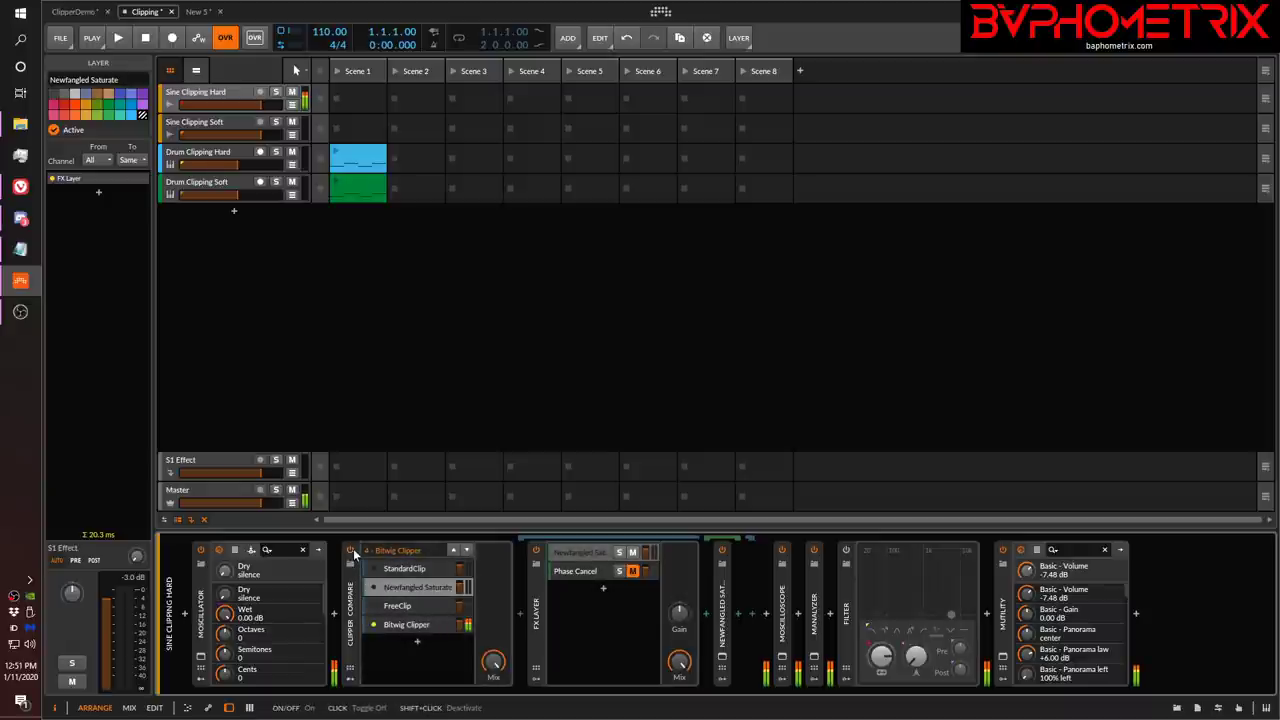
{"action": "left_click", "coordinate": [352, 550]}
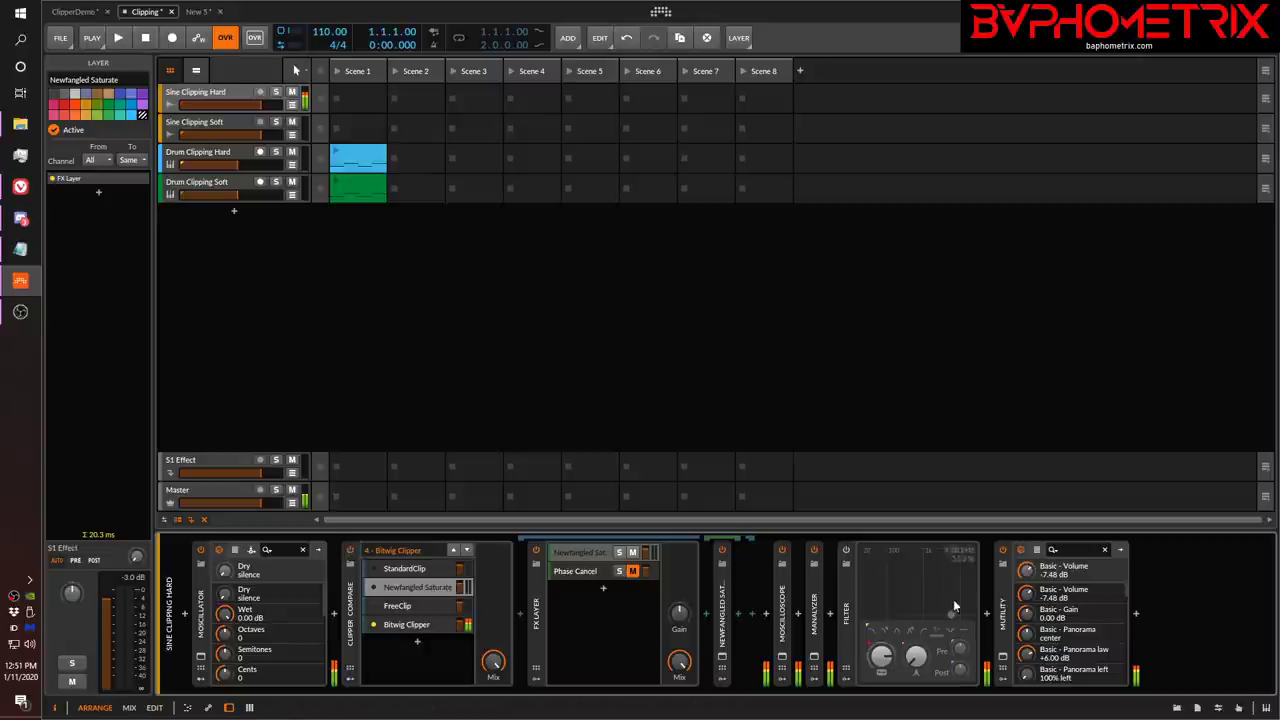
{"action": "left_click_drag", "start_coordinate": [1025, 570], "coordinate": [1025, 640]}
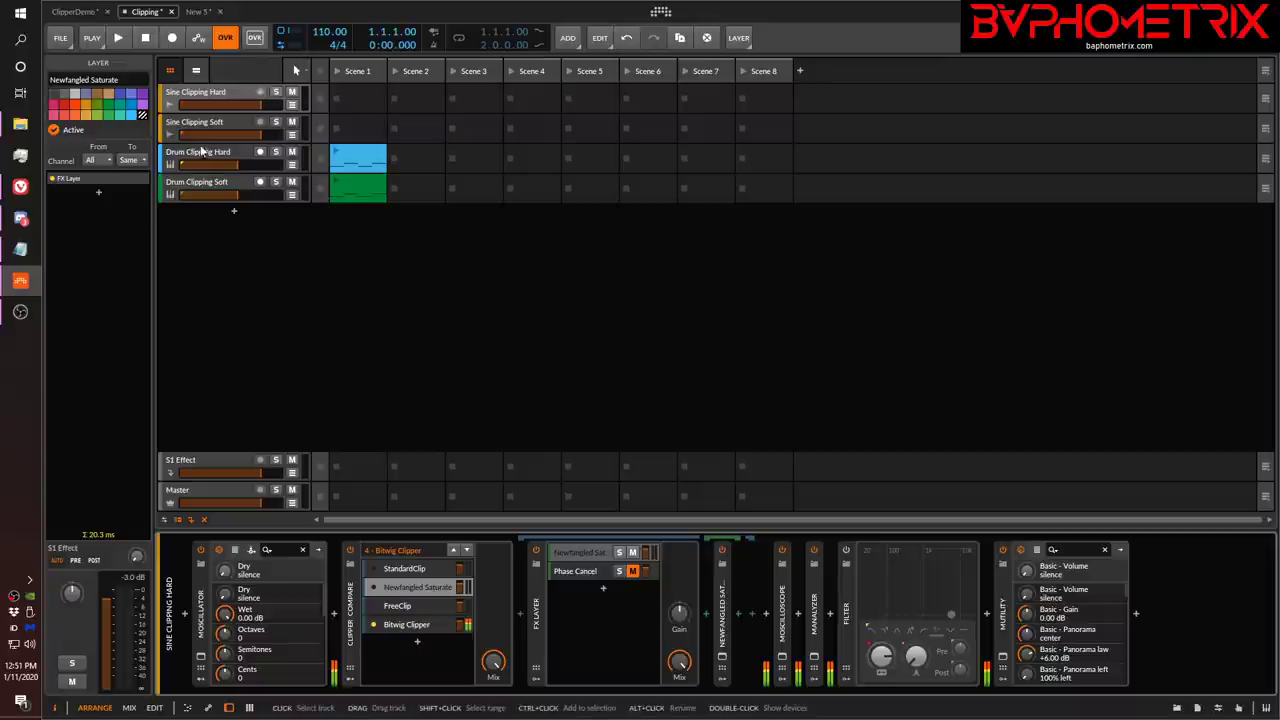
On the Sine Clipping Soft track, open the first StandardCLIP in the StandardClip layer, examine its Soft Clip Pro settings, and close its window.
{"action": "left_click", "coordinate": [240, 124]}
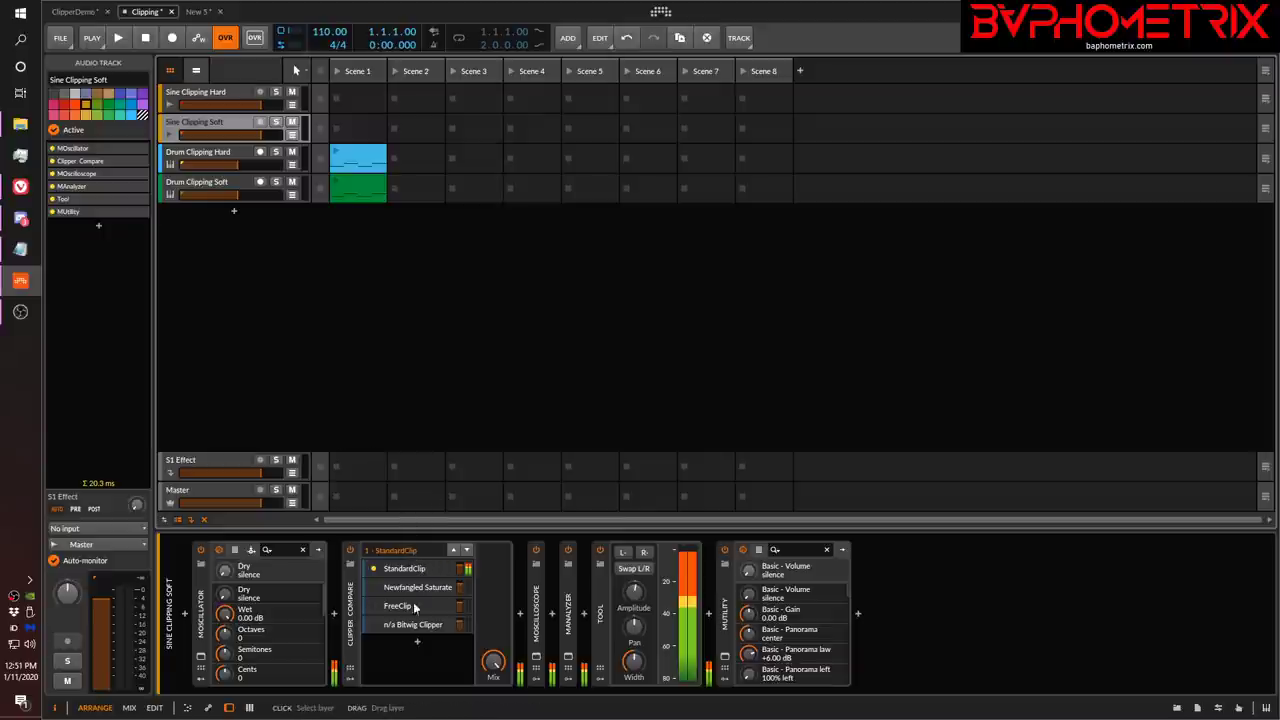
{"action": "left_click", "coordinate": [405, 569]}
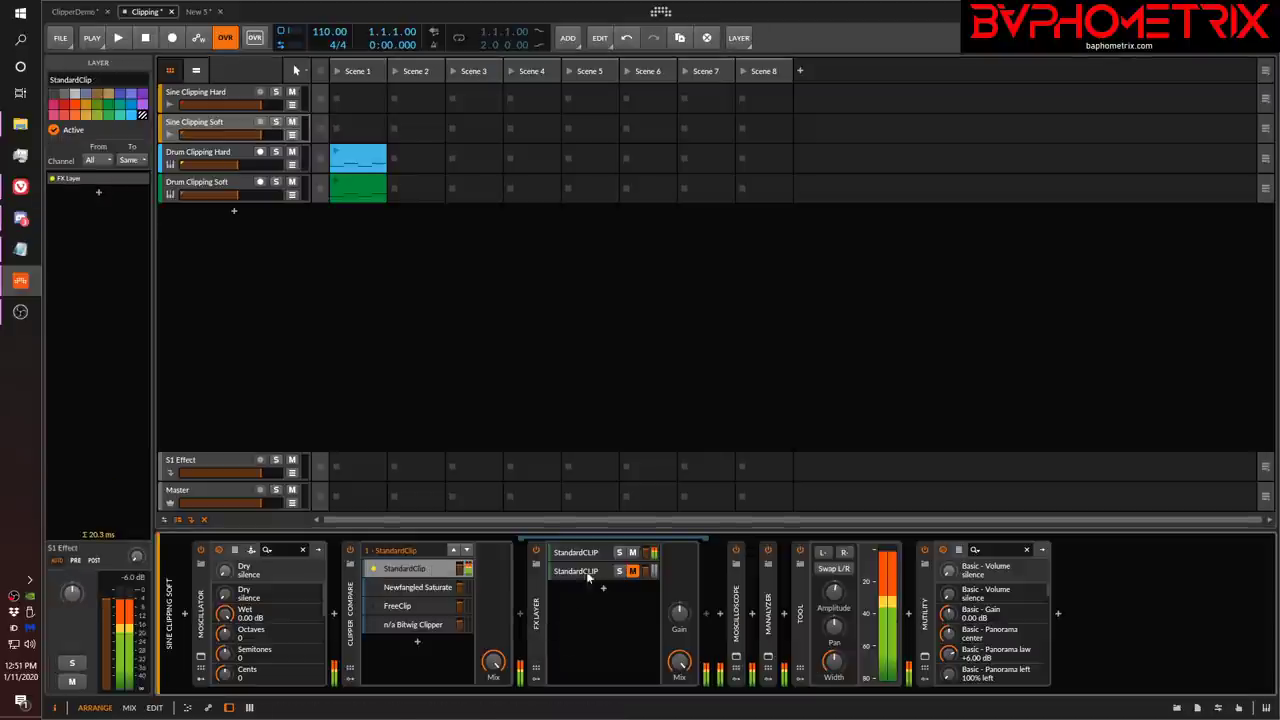
{"action": "left_click", "coordinate": [590, 553]}
{"action": "left_click", "coordinate": [723, 658]}
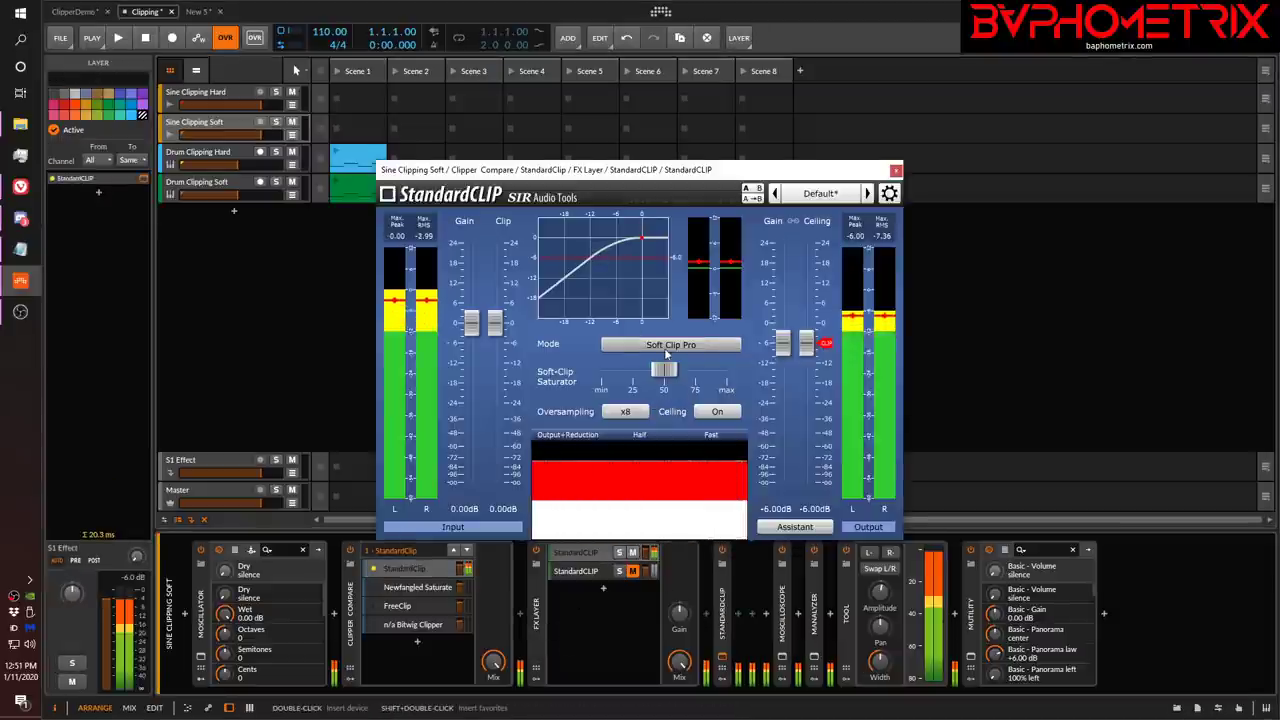
{"action": "mouse_move", "coordinate": [666, 373]}
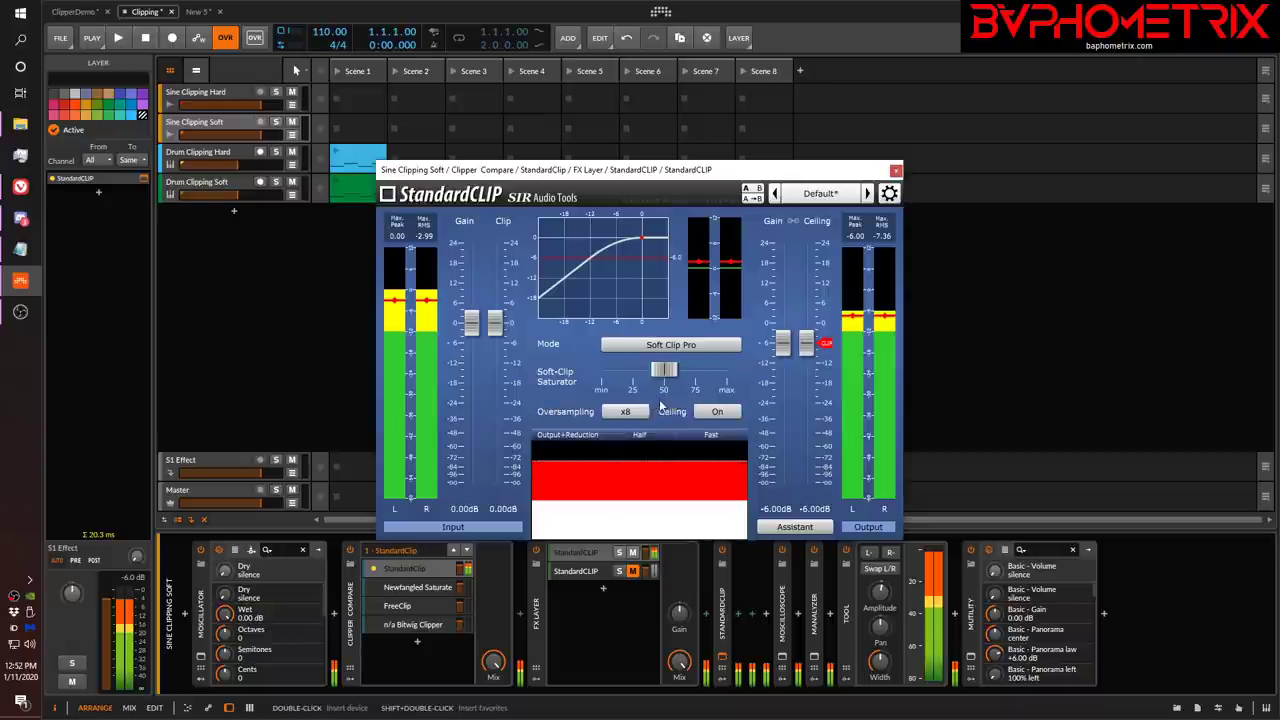
{"action": "left_click", "coordinate": [896, 172]}
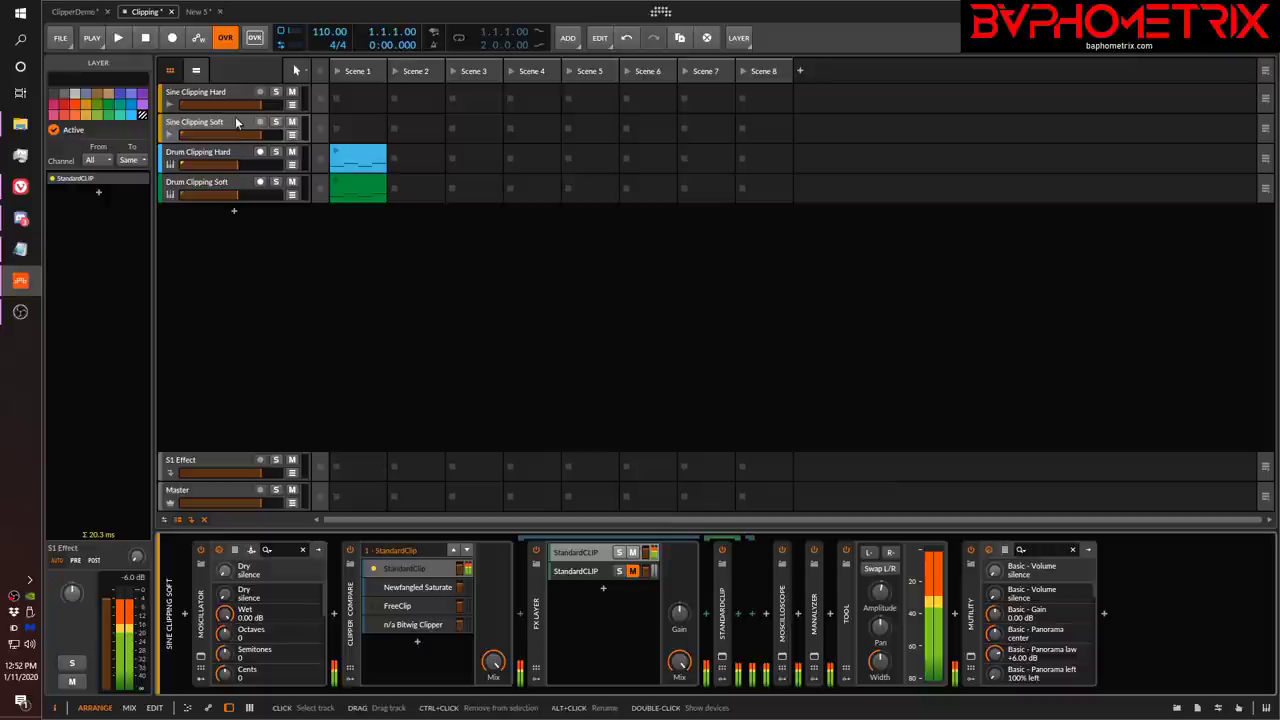
Open the Sine Clipping Soft track's MAnalyzer and MOscilloscope windows, and briefly check StandardCLIP's curve against them.
{"action": "left_click", "coordinate": [623, 414]}
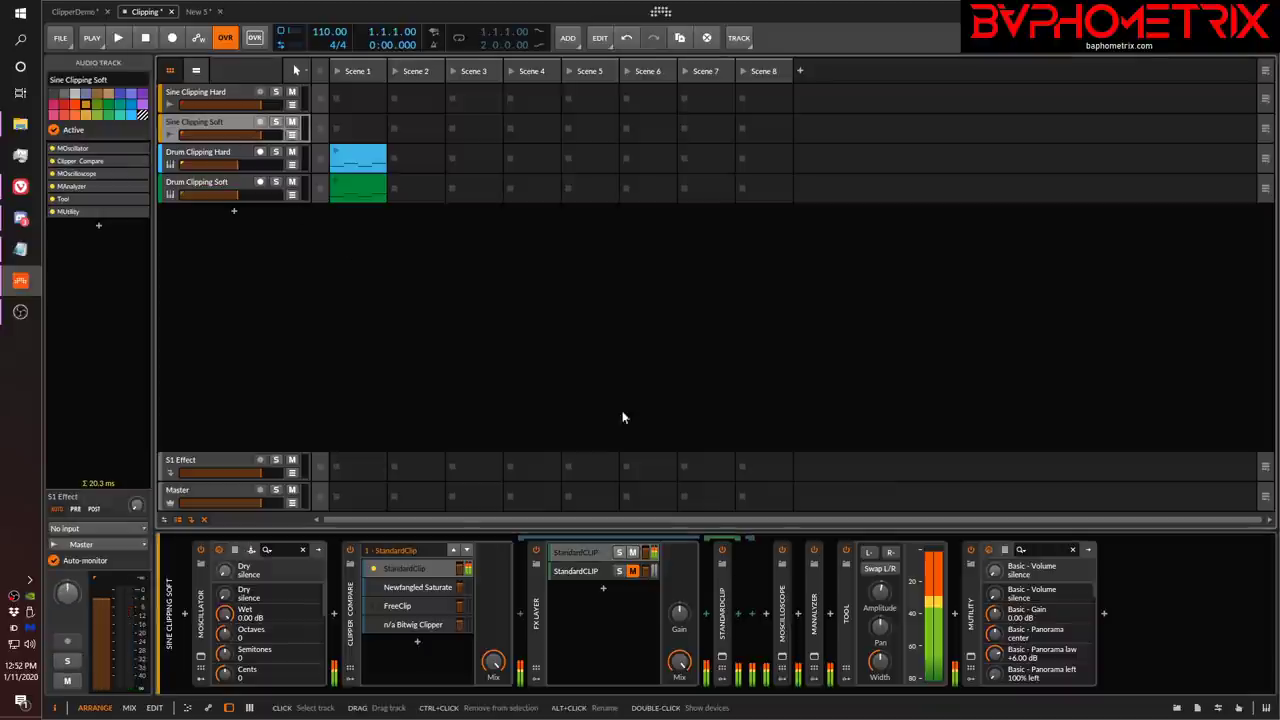
{"action": "left_click", "coordinate": [814, 657]}
{"action": "left_click", "coordinate": [782, 657]}
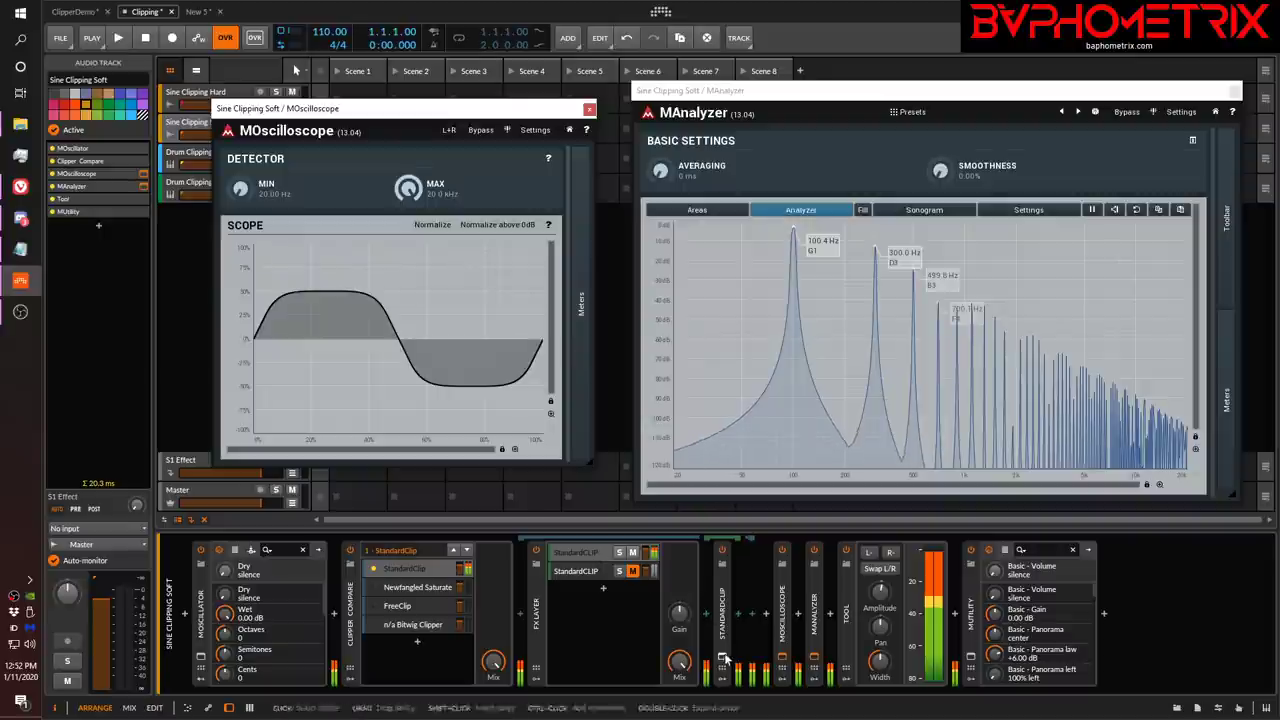
{"action": "left_click", "coordinate": [723, 657]}
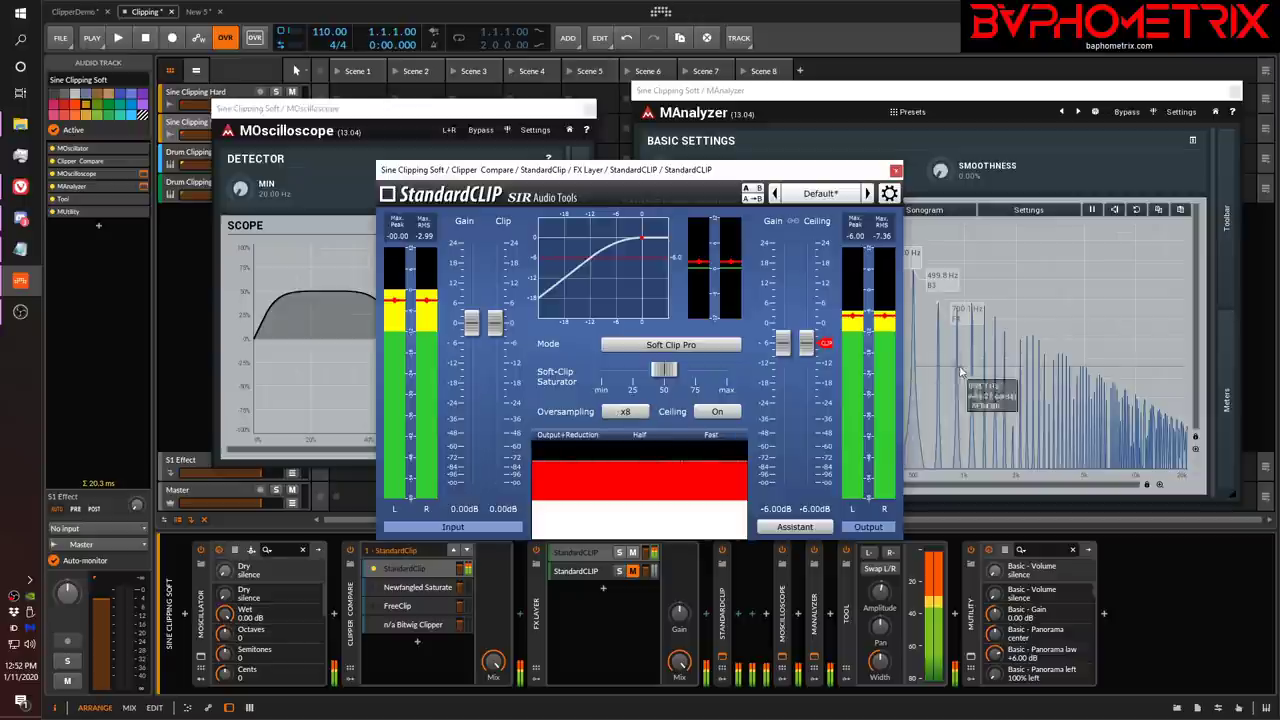
{"action": "left_click", "coordinate": [896, 171]}
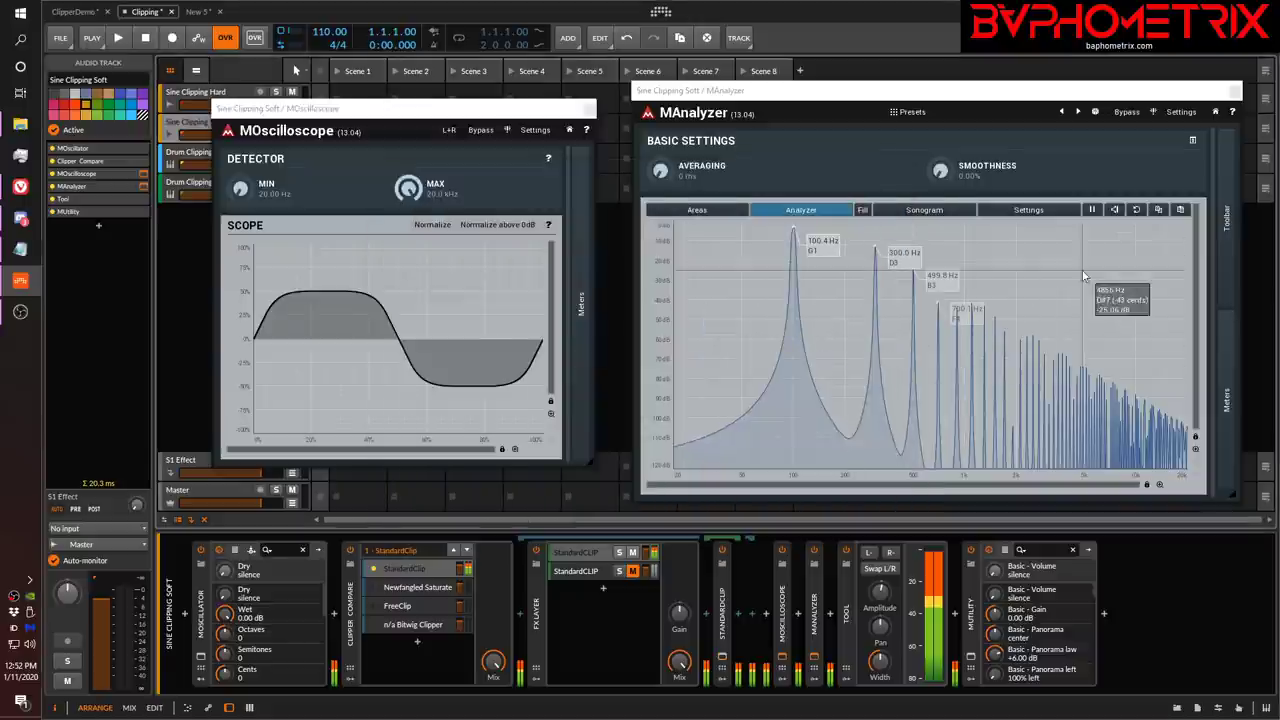
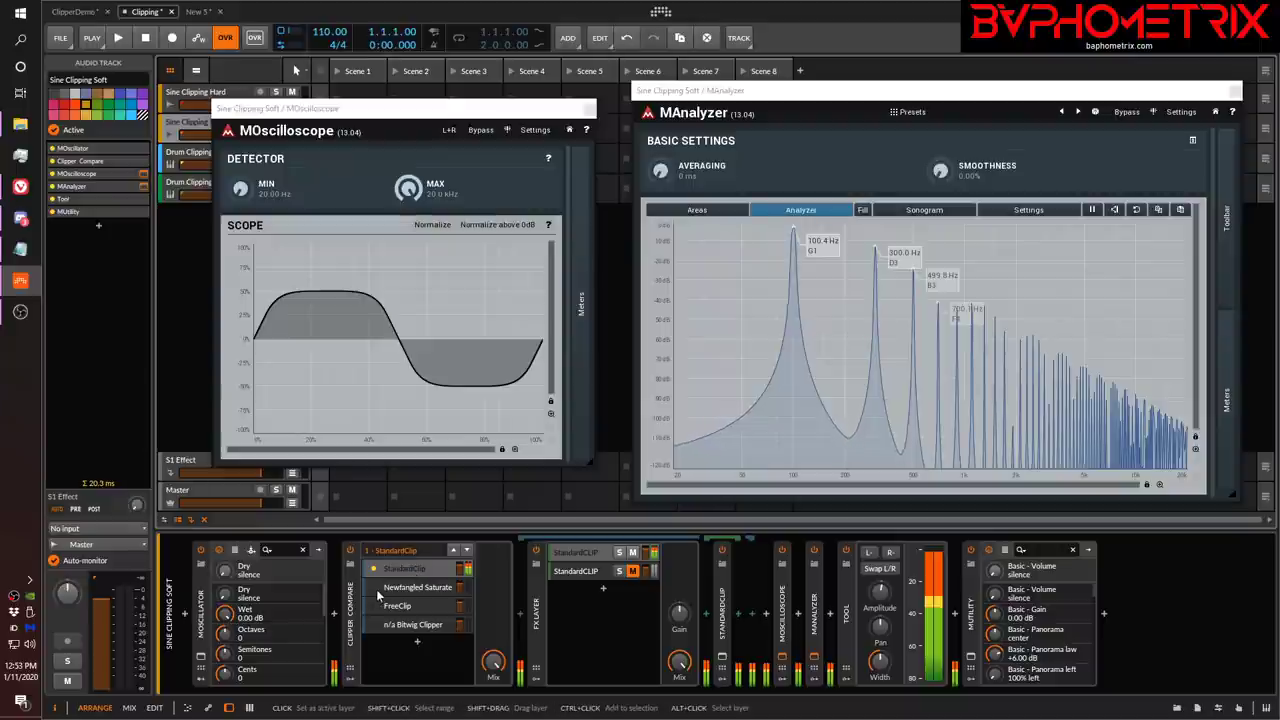
Switch Clipper Compare between Newfangled Saturate and StandardClip to compare their soft-clipped waveforms and harmonics, ending on Newfangled Saturate.
{"action": "left_click", "coordinate": [378, 592]}
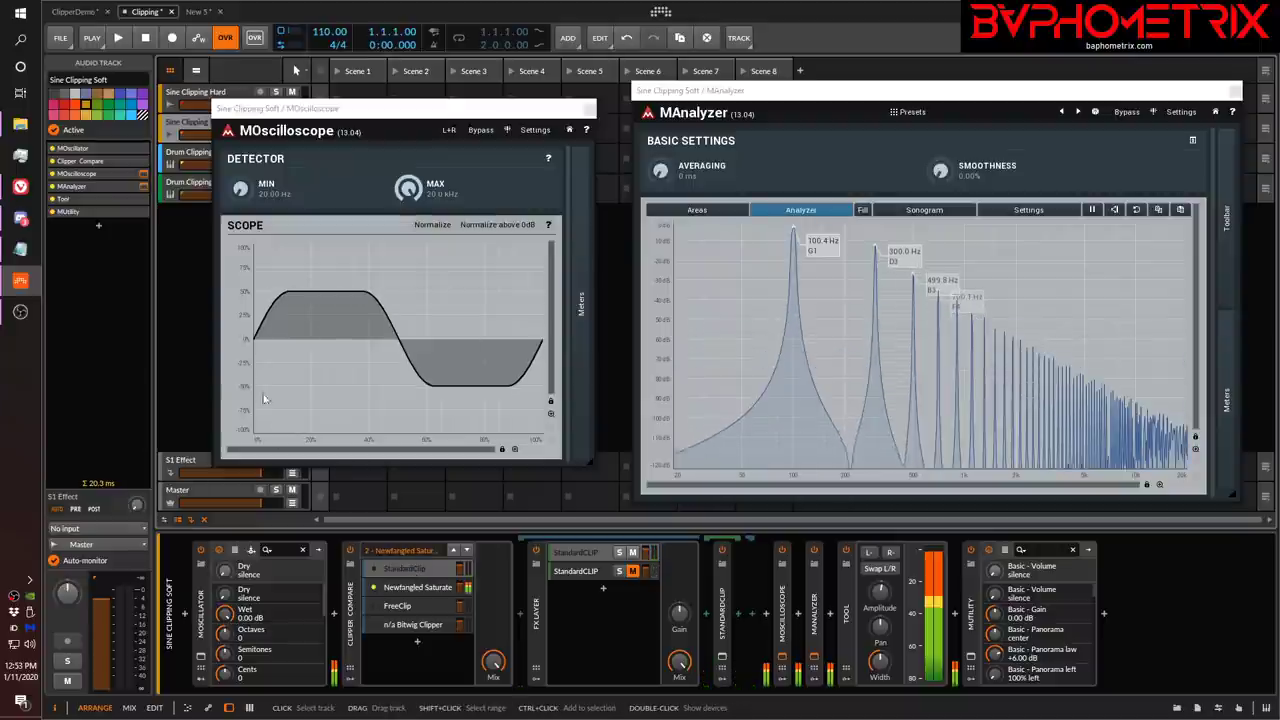
{"action": "left_click", "coordinate": [375, 587]}
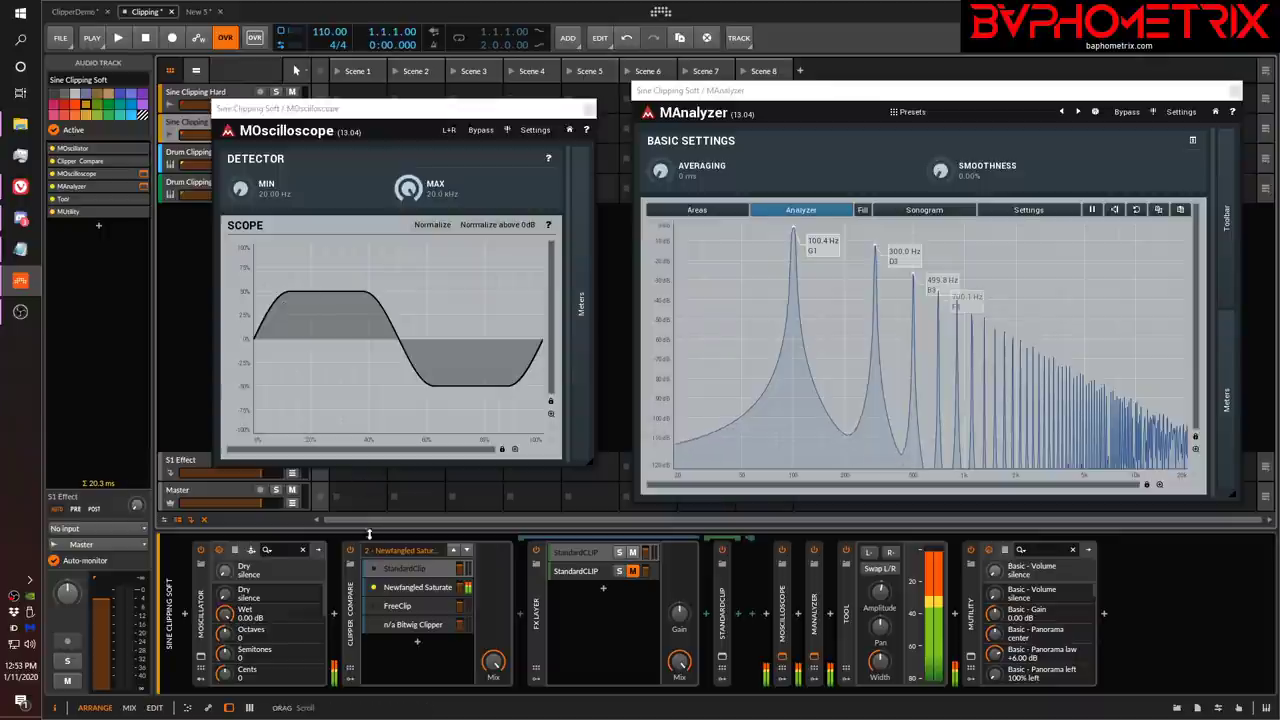
{"action": "left_click", "coordinate": [375, 570]}
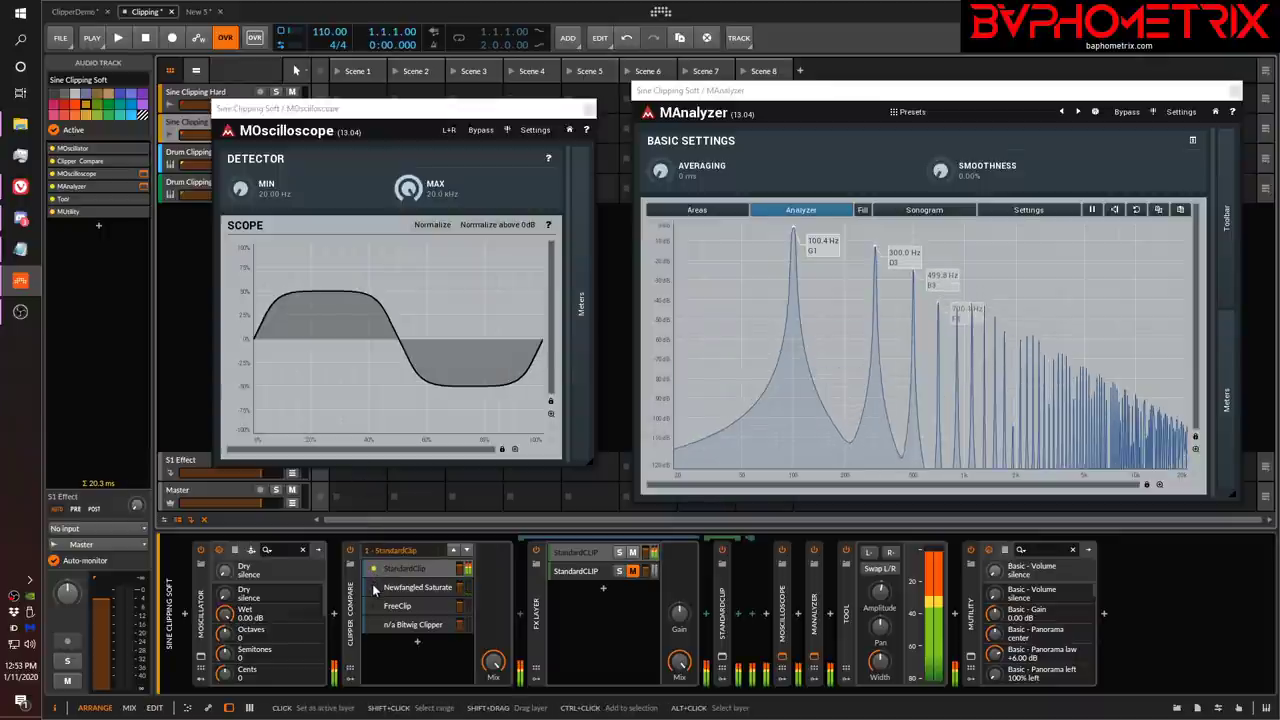
{"action": "left_click", "coordinate": [372, 585]}
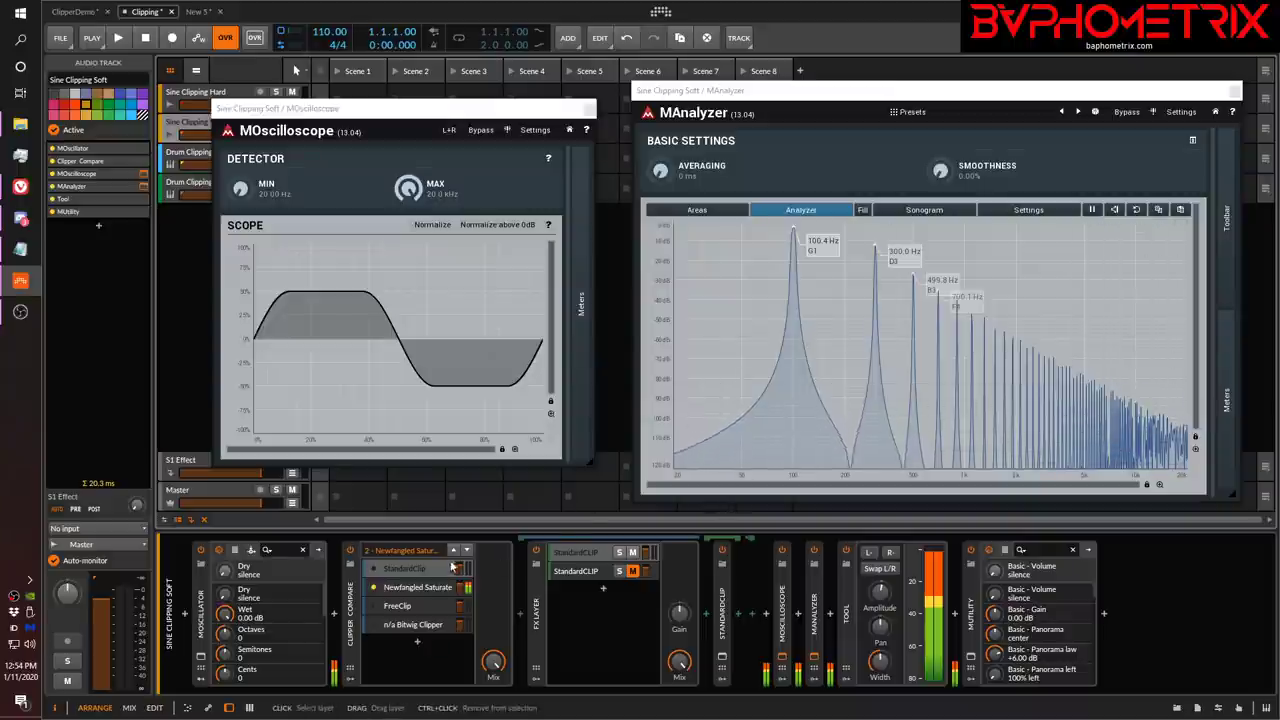
Open the Newfangled Saturate plugin window from its layer and move it clear of the oscilloscope waveform and analyzer spectrum.
{"action": "left_click", "coordinate": [419, 588]}
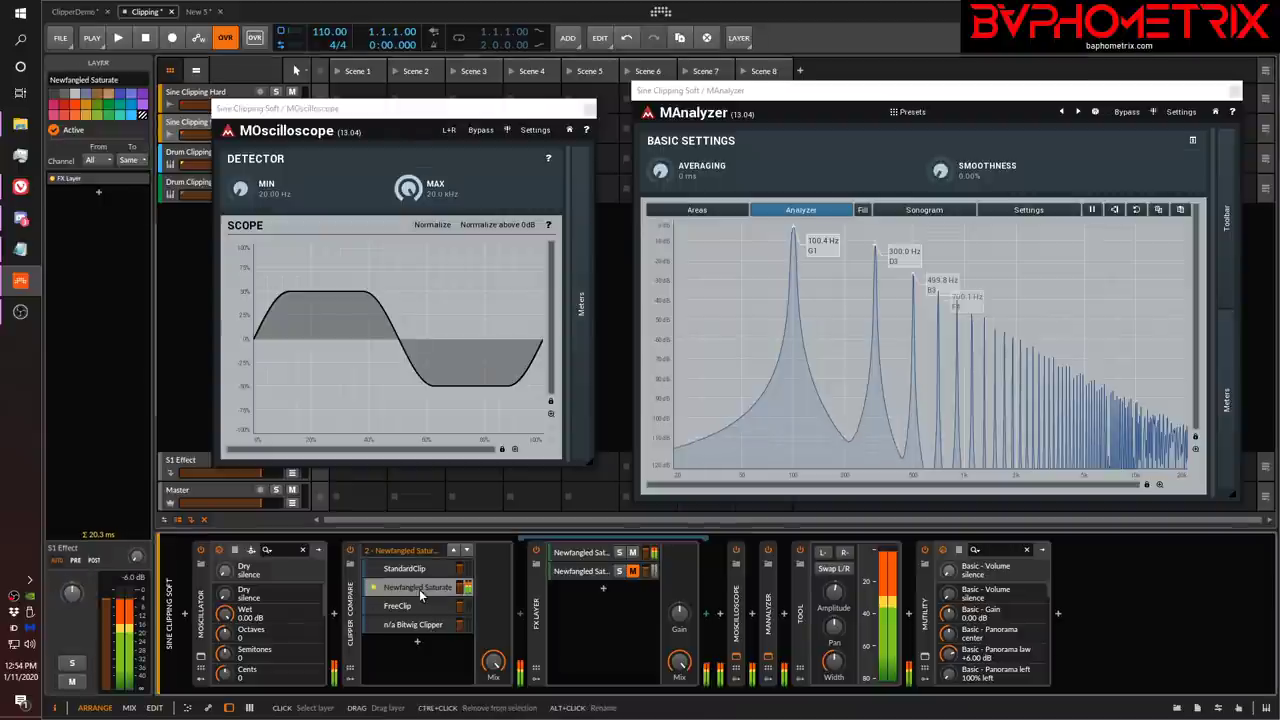
{"action": "left_click", "coordinate": [586, 566]}
{"action": "left_click", "coordinate": [718, 636]}
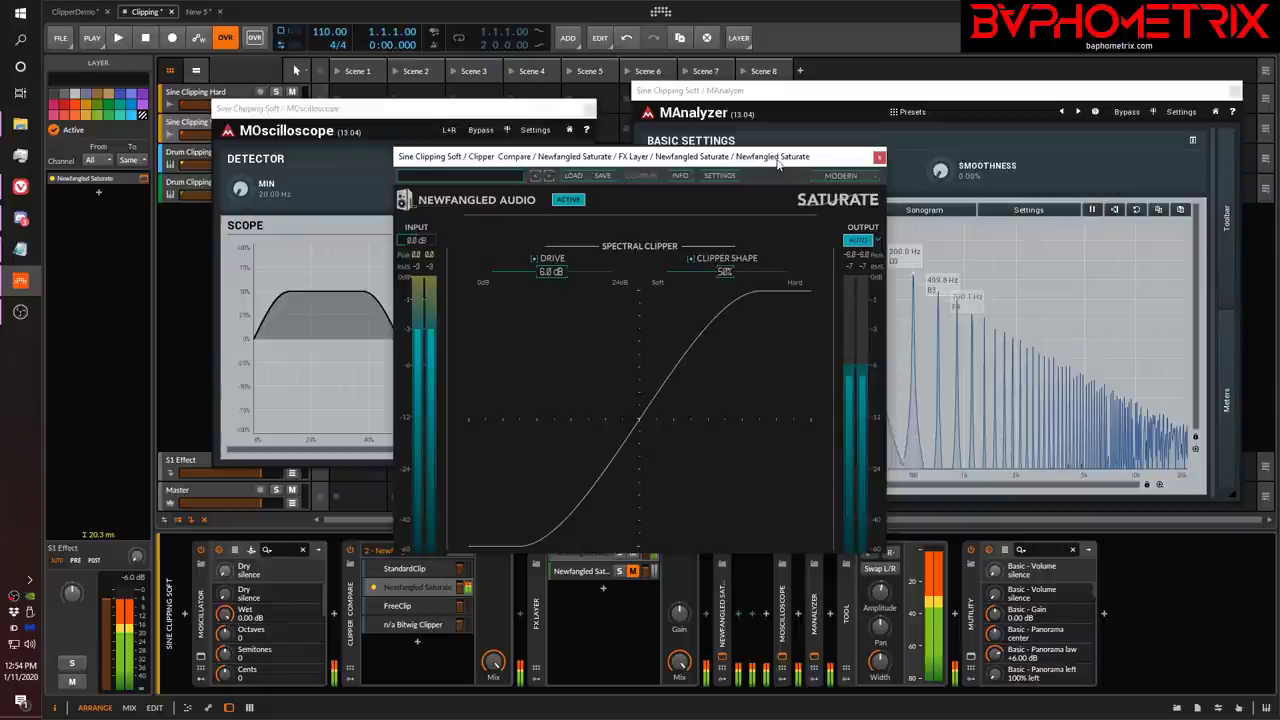
{"action": "left_click_drag", "start_coordinate": [778, 163], "coordinate": [490, 460]}
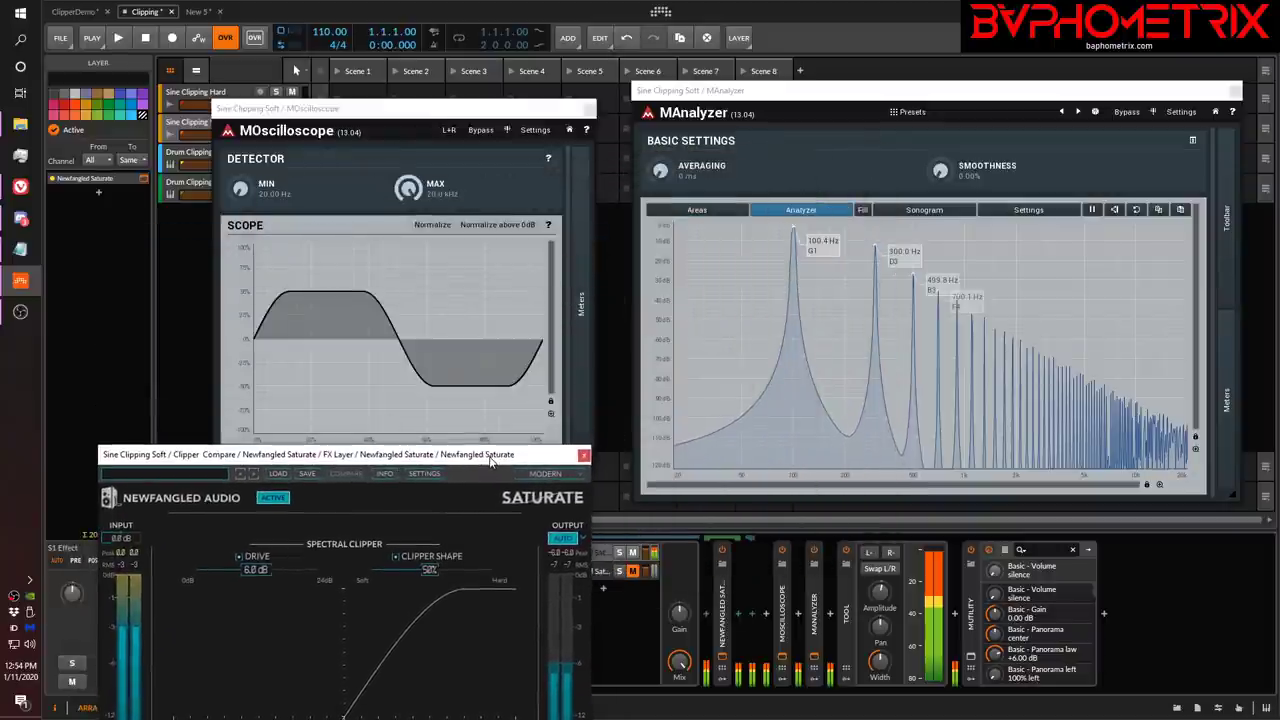
Set Newfangled Saturate's clipper shape to 100% hard and move its window clear of the Clipper Compare layer list.
{"action": "left_click_drag", "start_coordinate": [432, 567], "coordinate": [603, 593]}
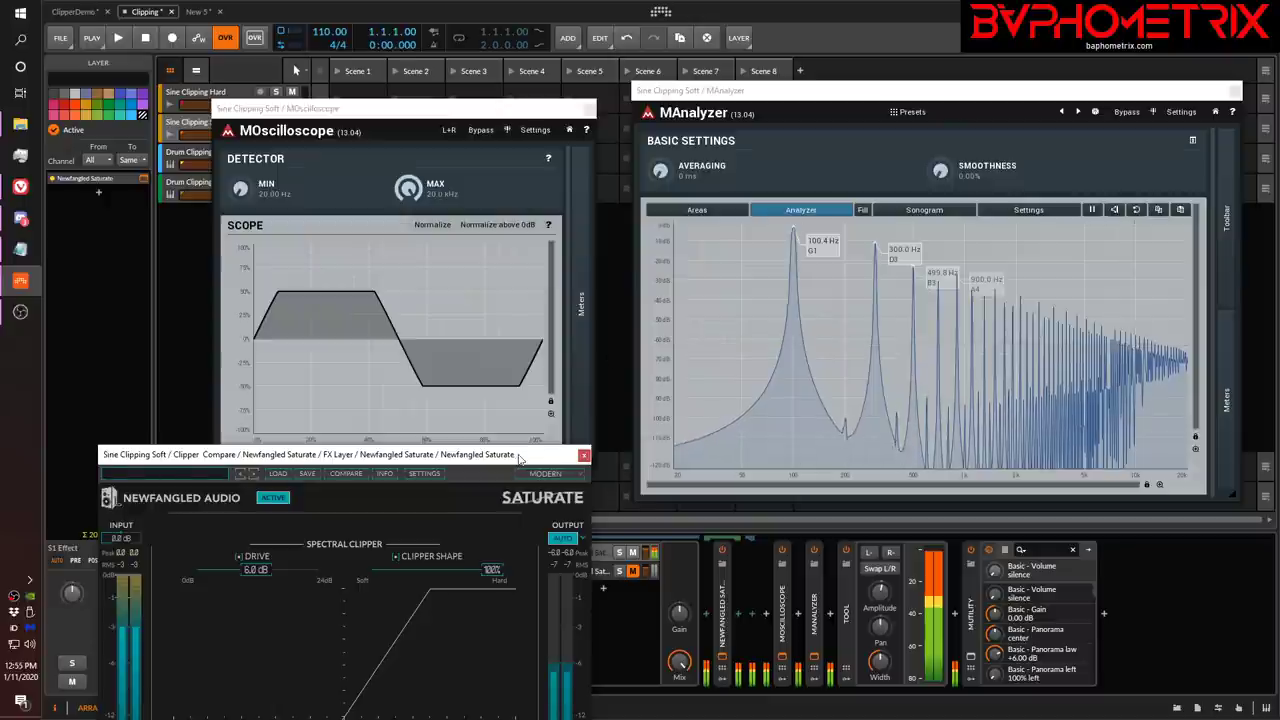
{"action": "left_click_drag", "start_coordinate": [519, 458], "coordinate": [272, 425]}
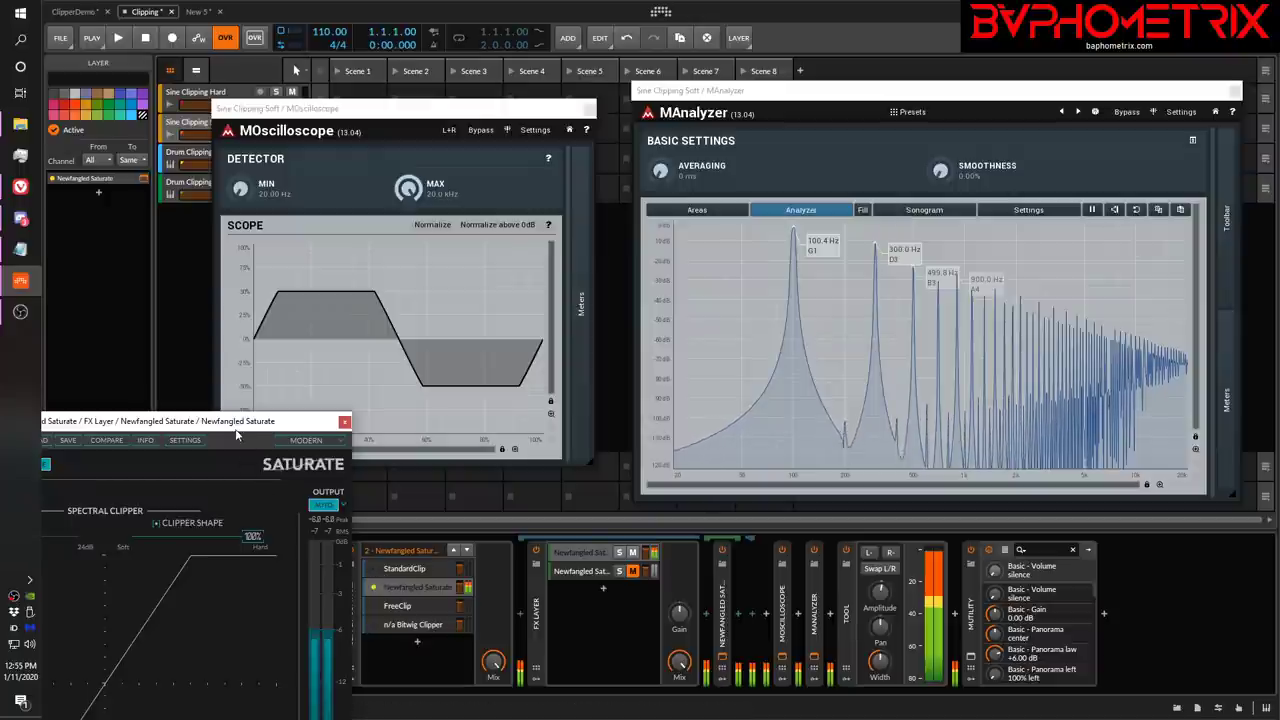
Activate the StandardClip layer, open its first StandardCLIP, try Hard Clip mode with Clip at -5.60 dB, and check the resulting waveform and harmonics.
{"action": "left_click", "coordinate": [373, 568]}
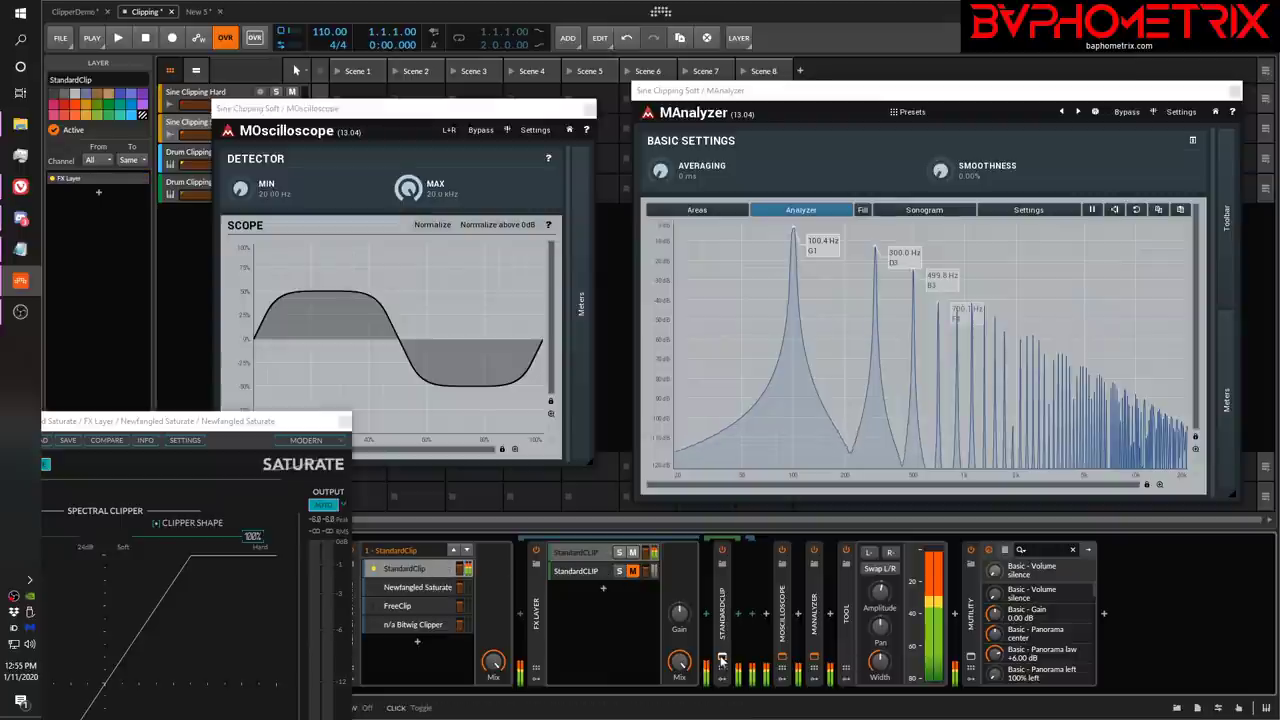
{"action": "left_click", "coordinate": [724, 659]}
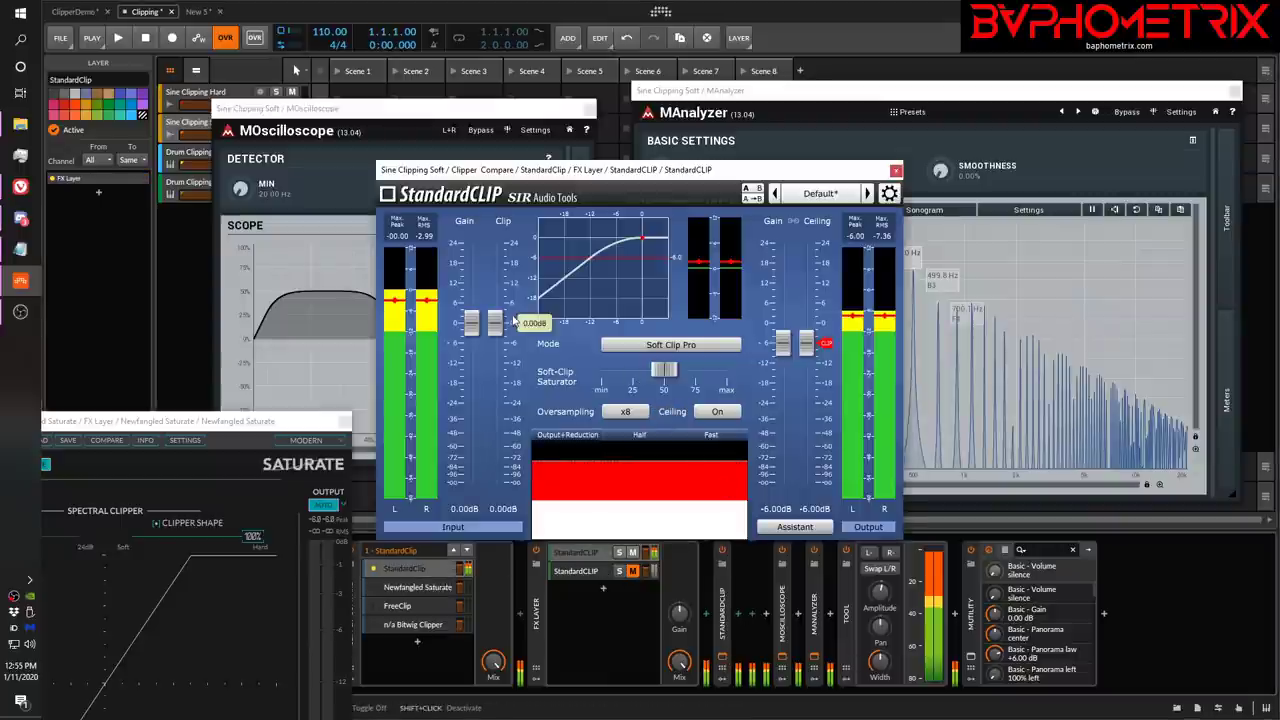
{"action": "left_click", "coordinate": [687, 348]}
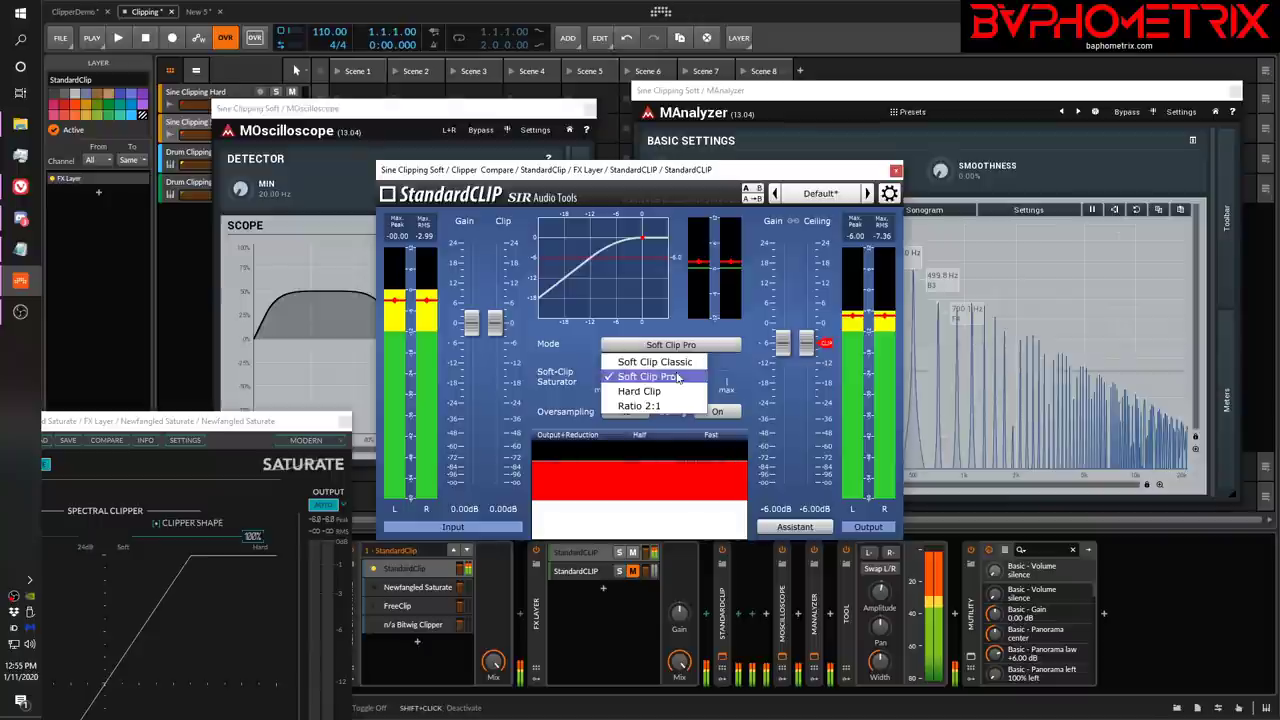
{"action": "left_click", "coordinate": [670, 383]}
{"action": "mouse_move", "coordinate": [505, 318]}
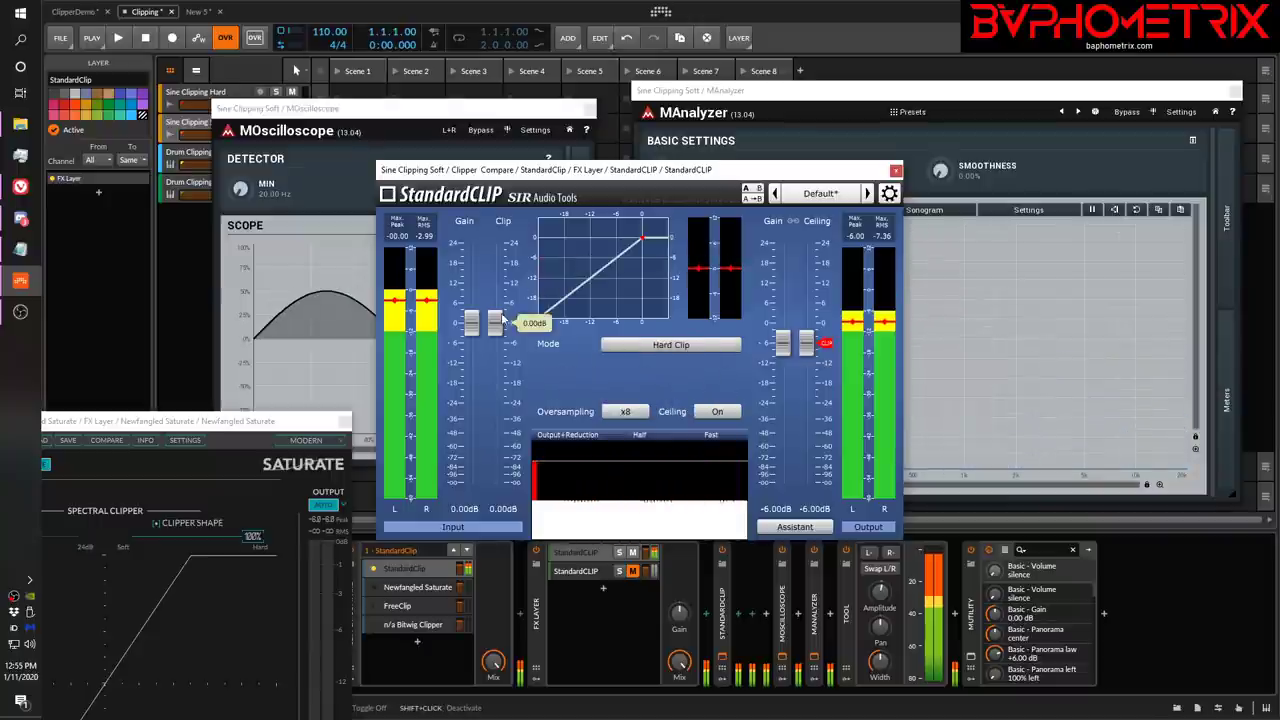
{"action": "left_click_drag", "start_coordinate": [497, 322], "coordinate": [496, 344]}
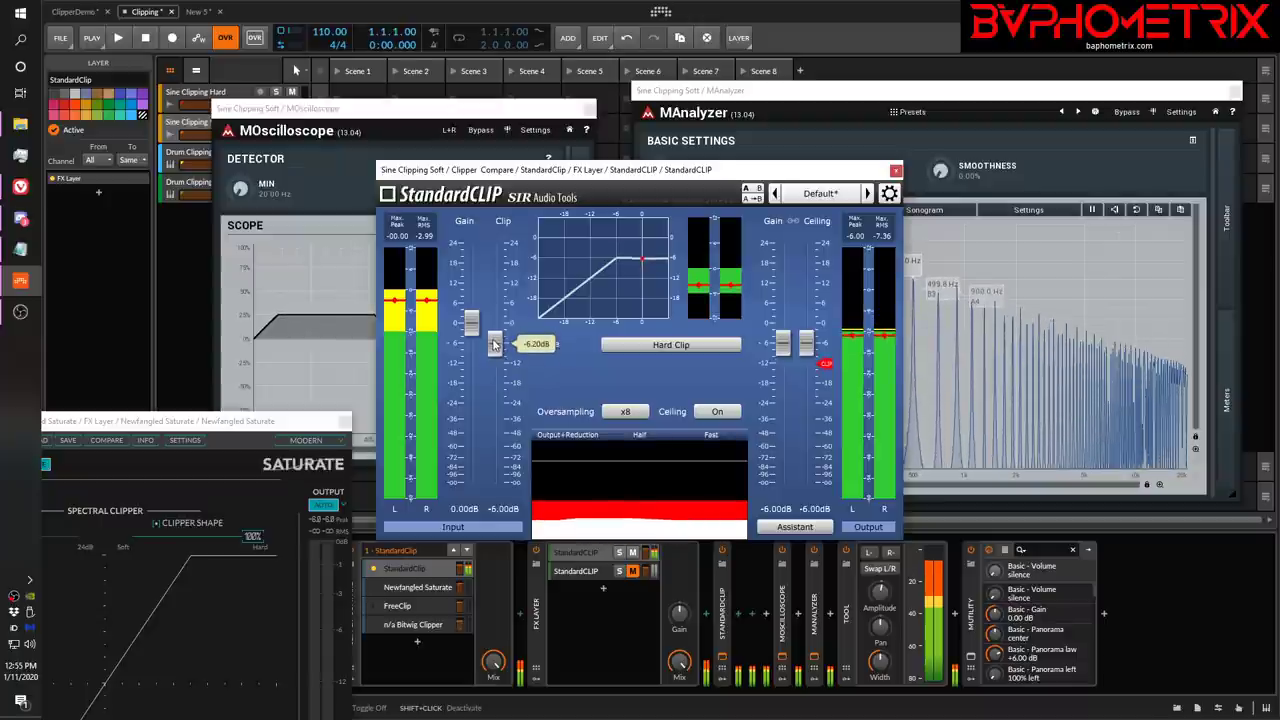
{"action": "left_click_drag", "start_coordinate": [493, 344], "coordinate": [493, 341]}
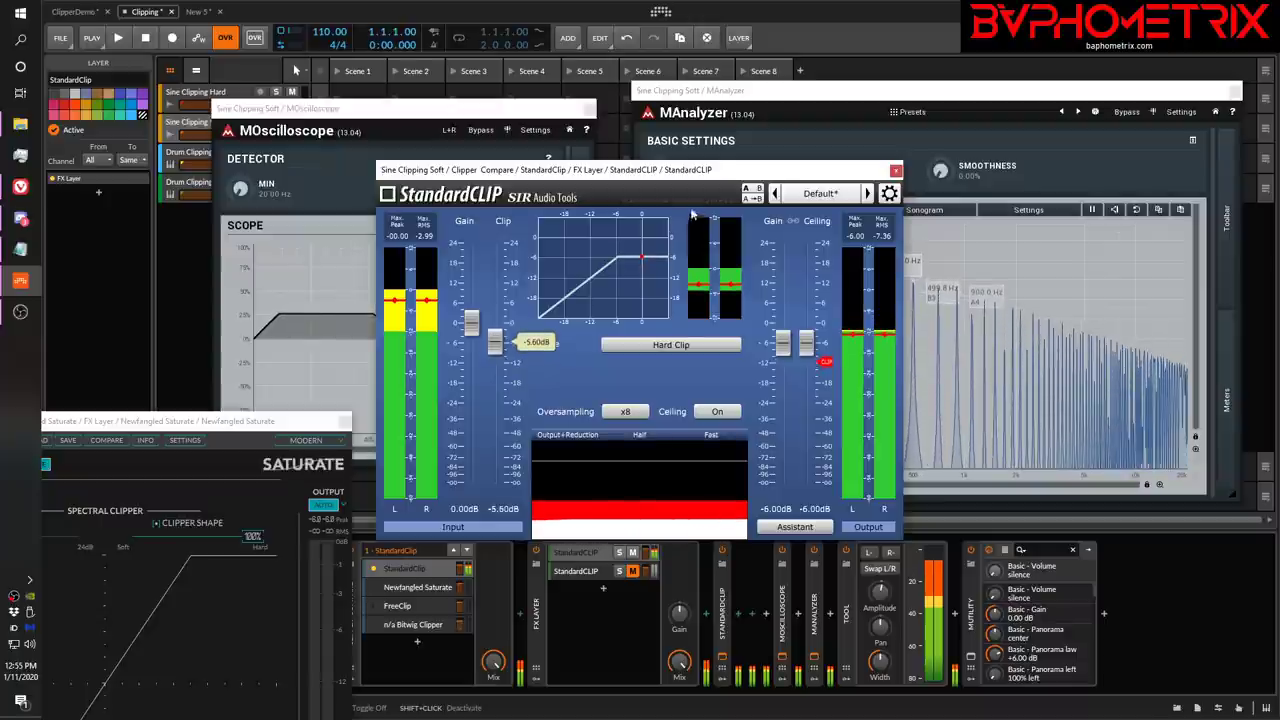
{"action": "left_click_drag", "start_coordinate": [705, 180], "coordinate": [456, 134]}
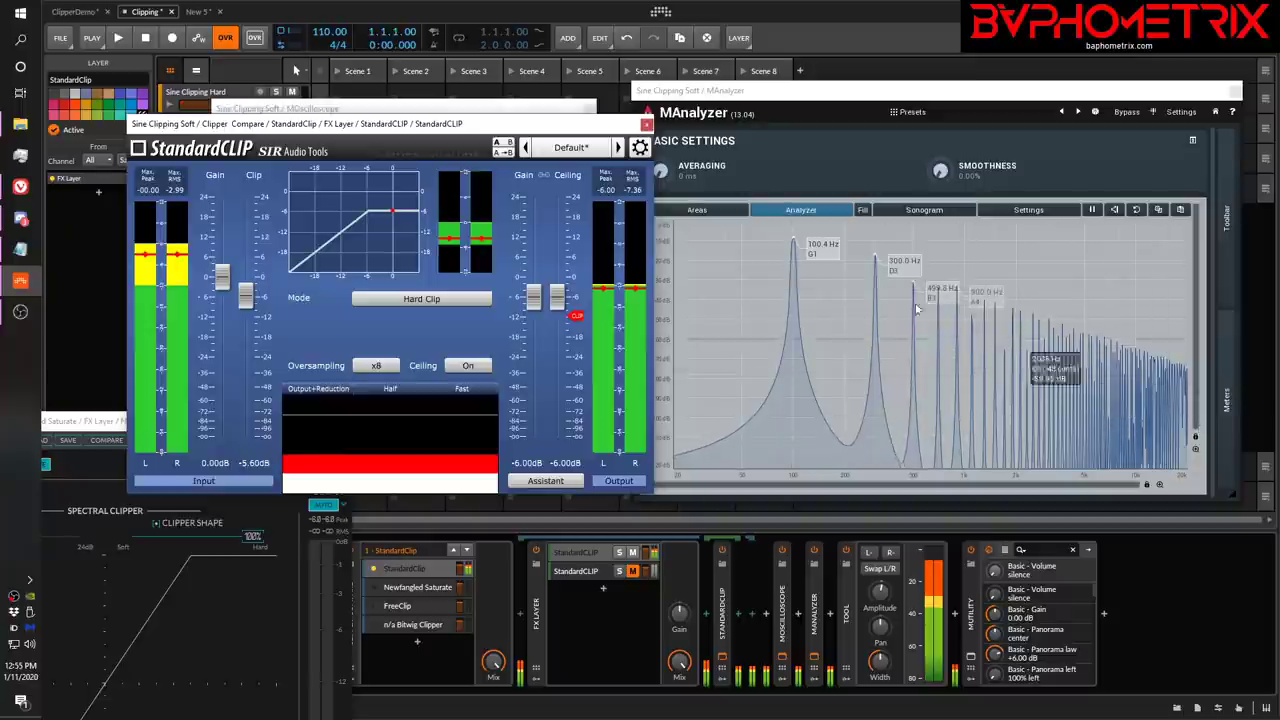
{"action": "mouse_move", "coordinate": [246, 302]}
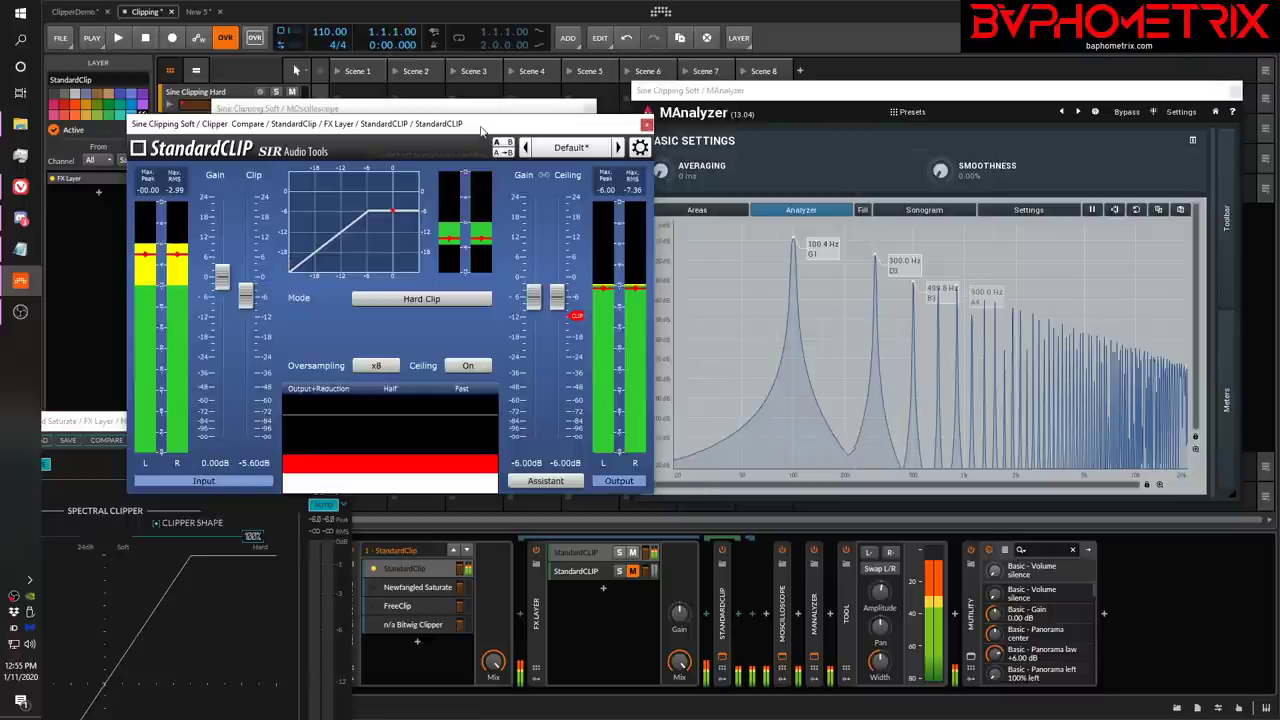
{"action": "left_click_drag", "start_coordinate": [481, 129], "coordinate": [673, 130]}
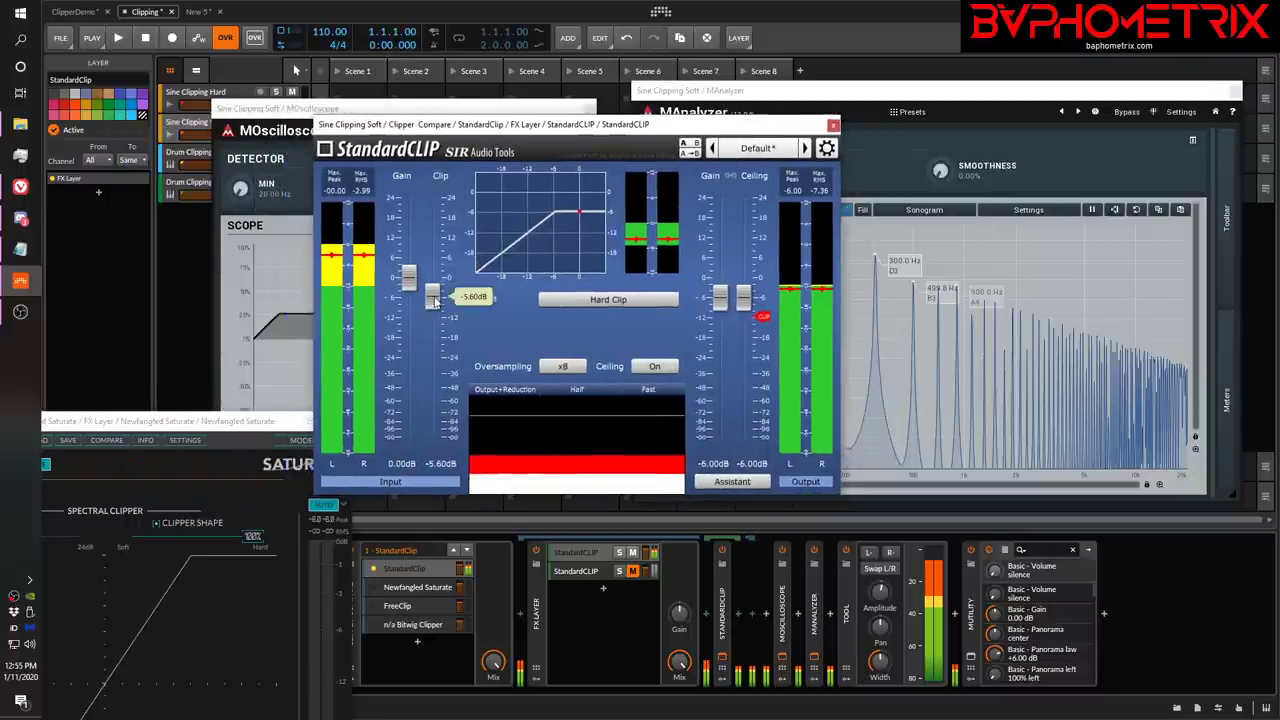
Restore StandardCLIP to Soft Clip Pro mode with Clip at 0.00 dB and close its window.
{"action": "left_click", "coordinate": [580, 302]}
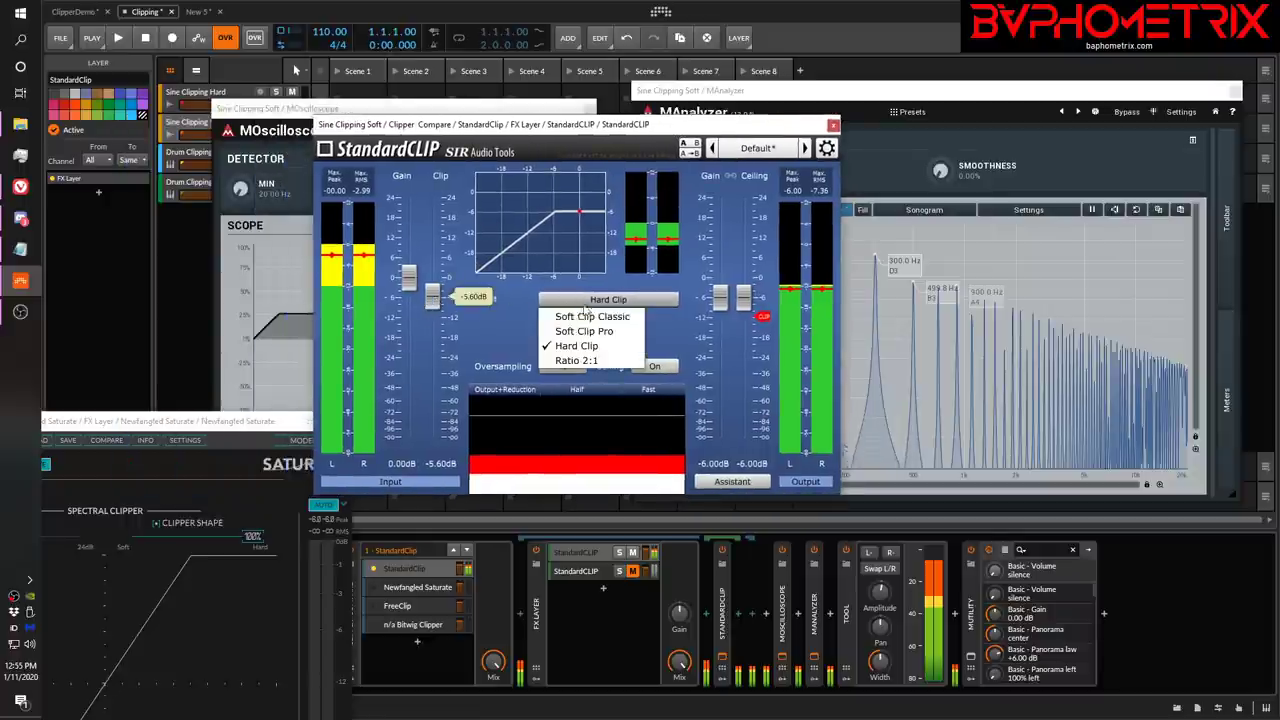
{"action": "left_click", "coordinate": [586, 331]}
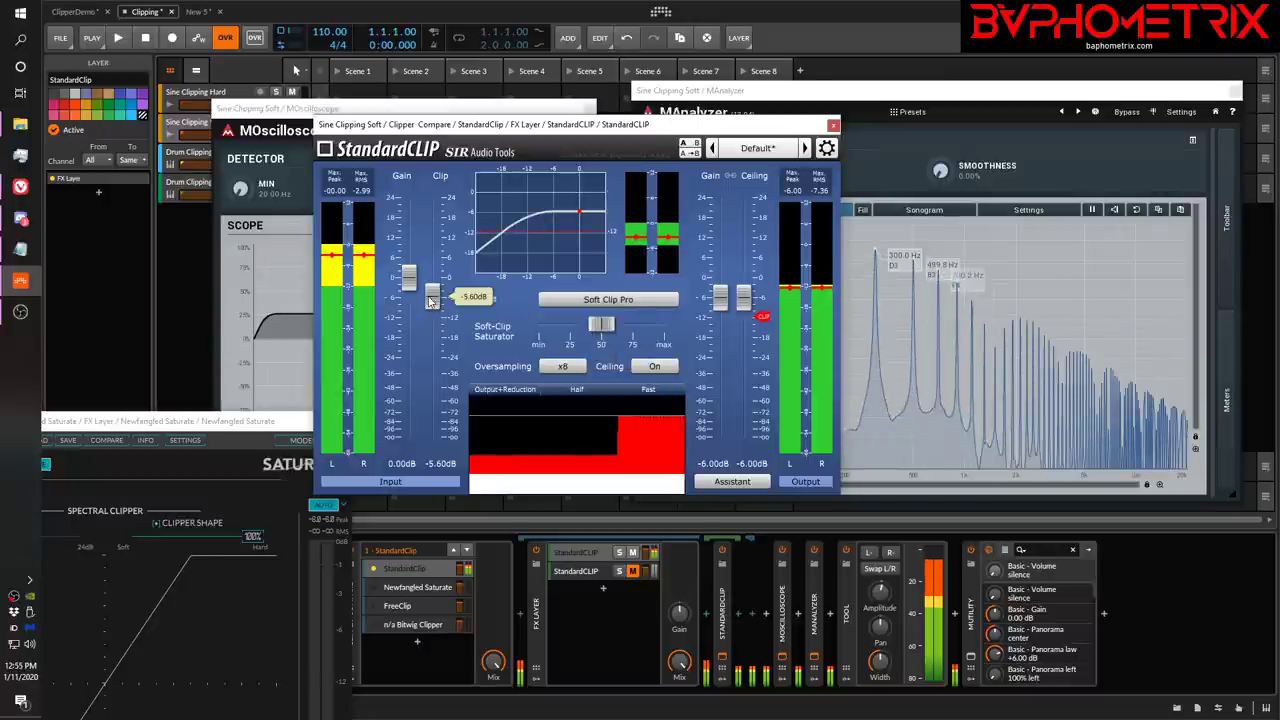
{"action": "left_click_drag", "start_coordinate": [437, 300], "coordinate": [434, 279]}
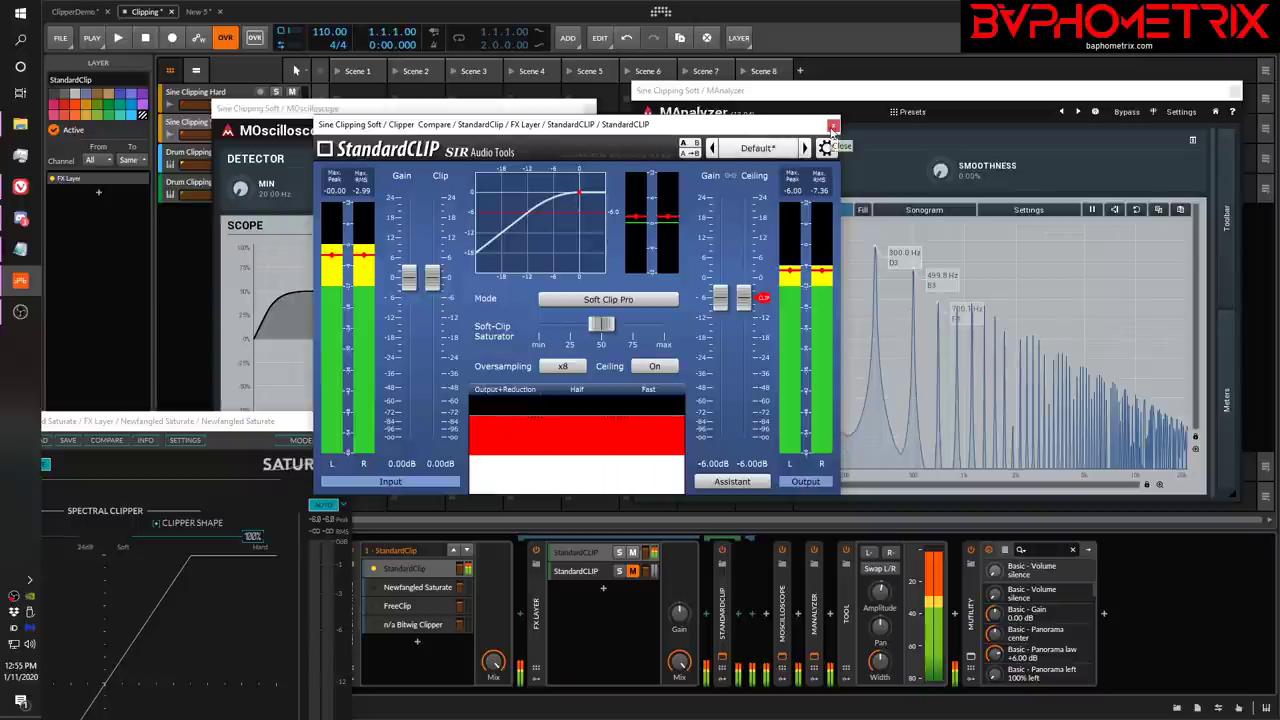
{"action": "left_click", "coordinate": [833, 127]}
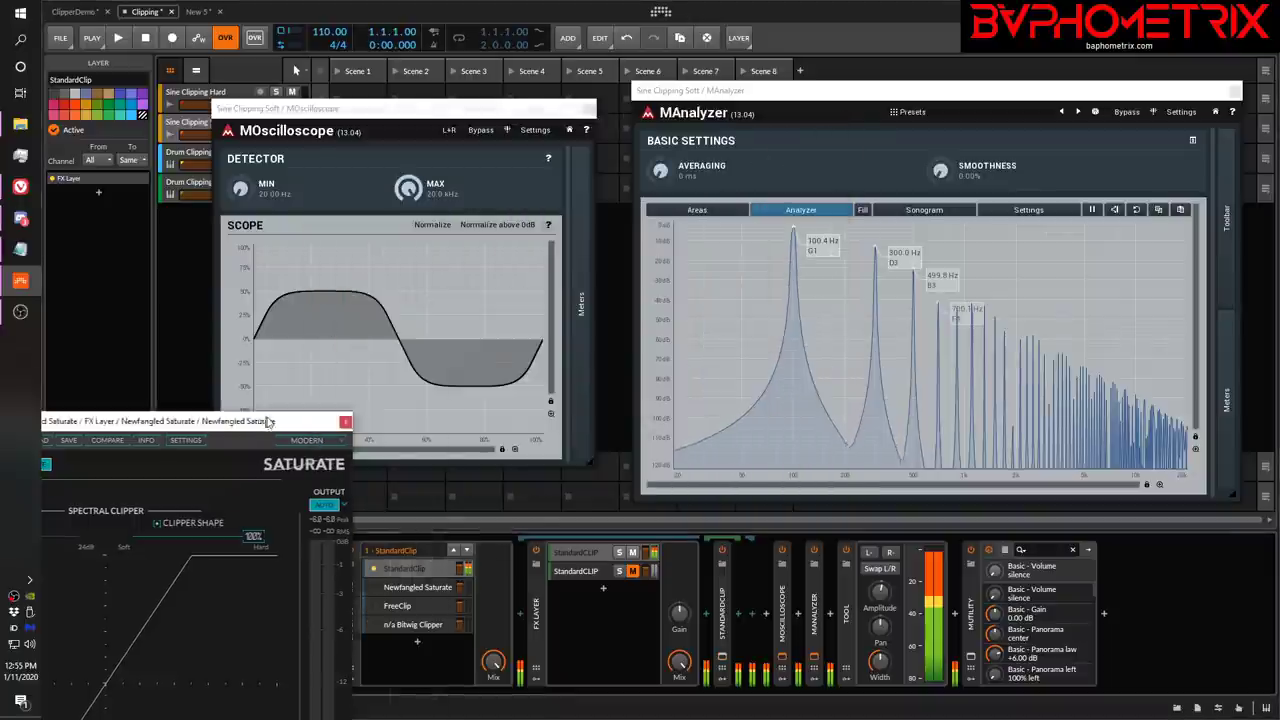
Activate the Newfangled Saturate layer and place its plugin window just below the oscilloscope waveform.
{"action": "left_click_drag", "start_coordinate": [265, 425], "coordinate": [549, 255]}
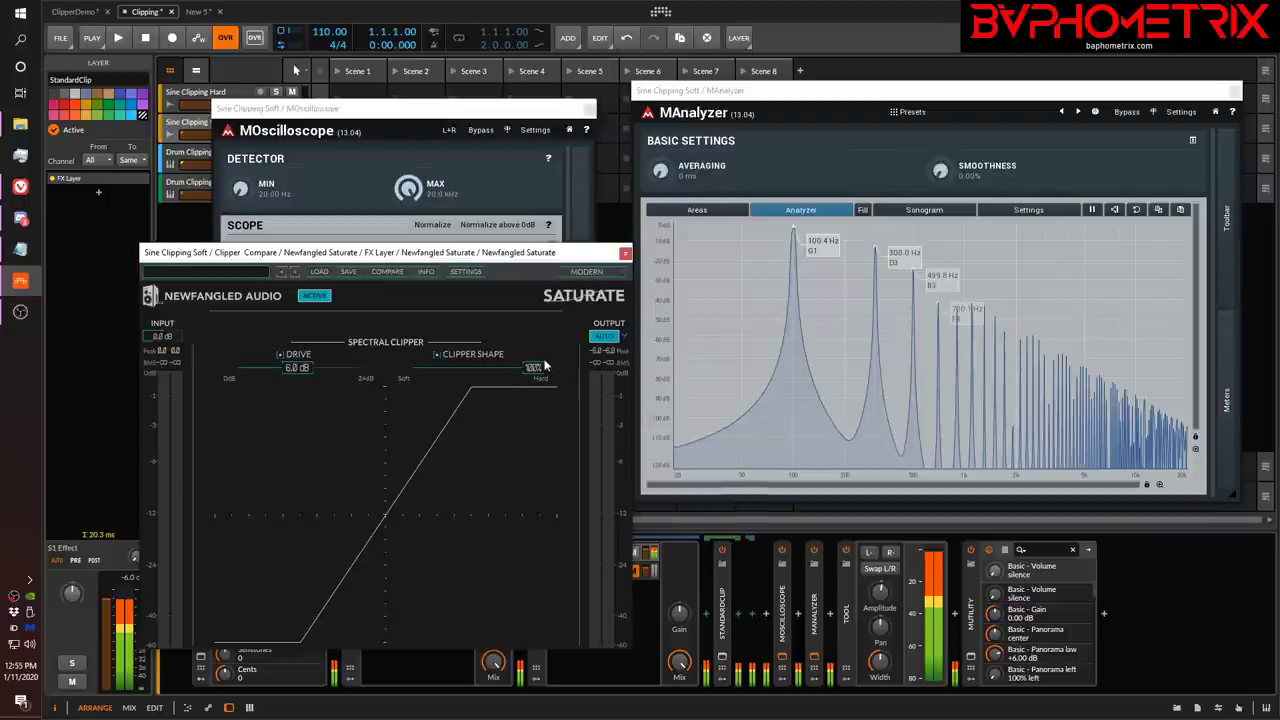
{"action": "left_click_drag", "start_coordinate": [533, 370], "coordinate": [578, 368]}
{"action": "left_click_drag", "start_coordinate": [561, 258], "coordinate": [154, 323]}
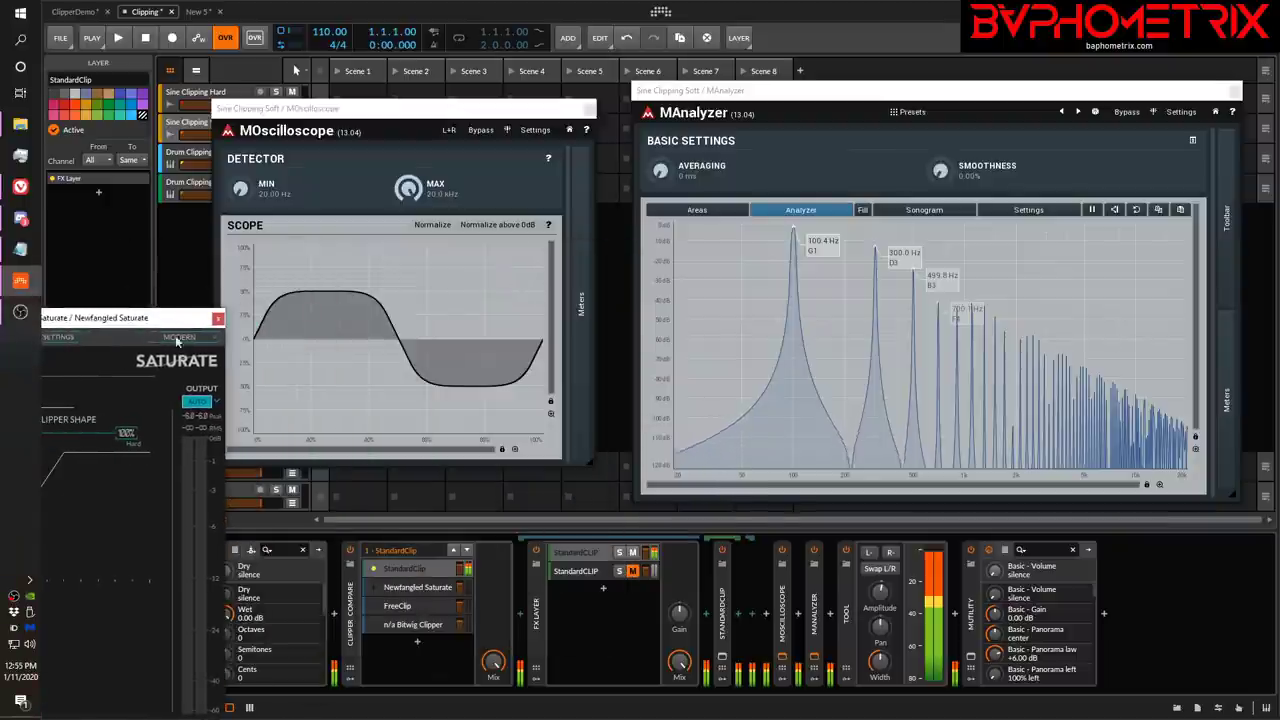
{"action": "left_click", "coordinate": [418, 590]}
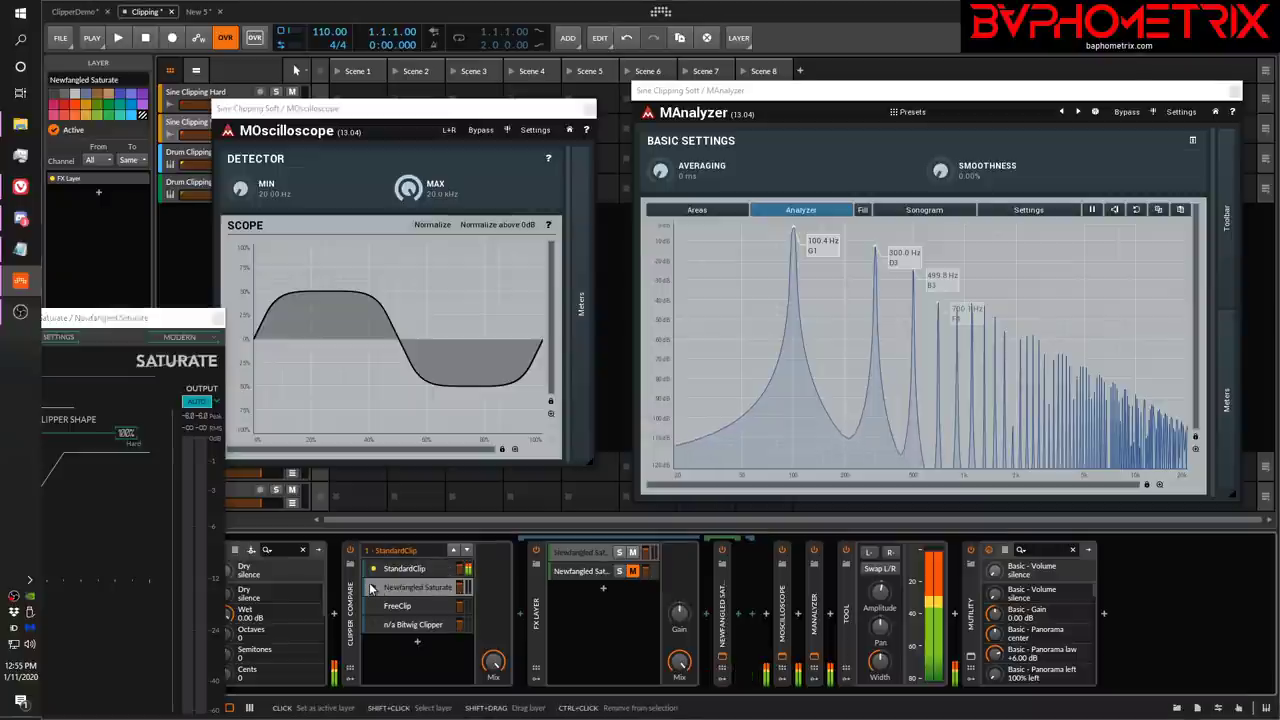
{"action": "left_click_drag", "start_coordinate": [141, 318], "coordinate": [561, 456]}
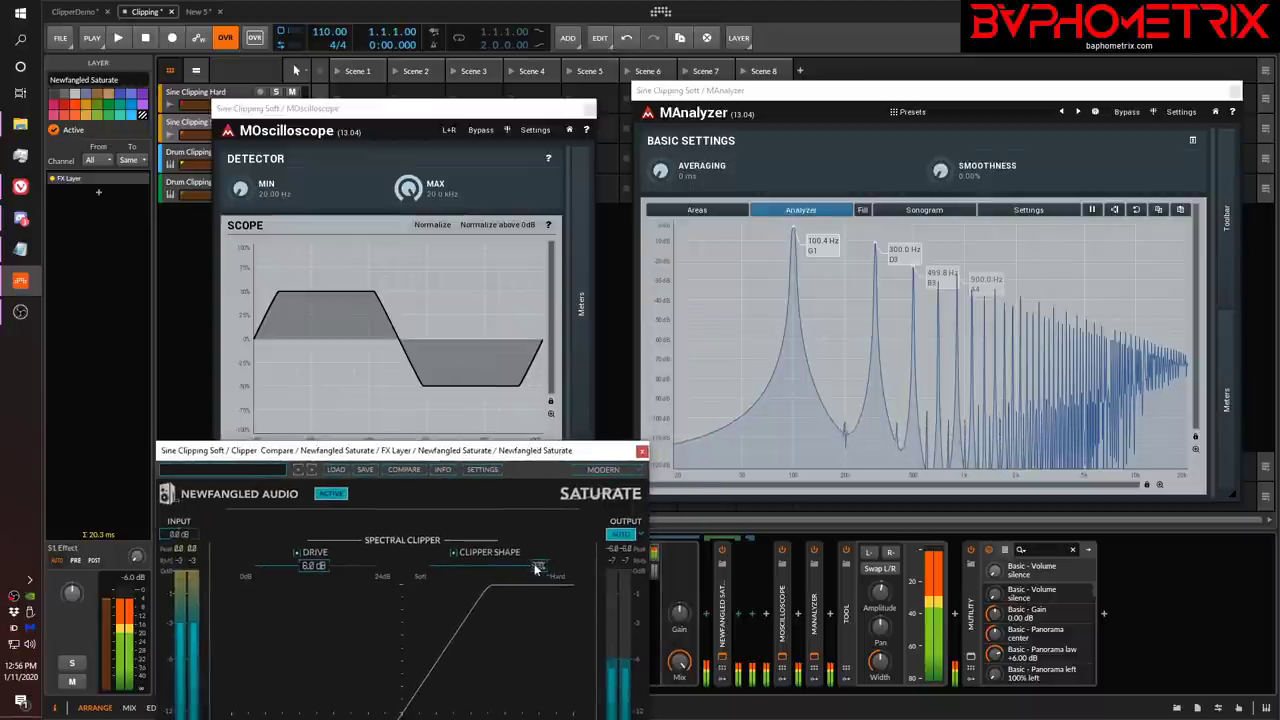
Sweep Saturate's clipper shape to fully soft and back to fully hard, set it to 50%, and close the plugin window.
{"action": "left_click_drag", "start_coordinate": [537, 568], "coordinate": [344, 550]}
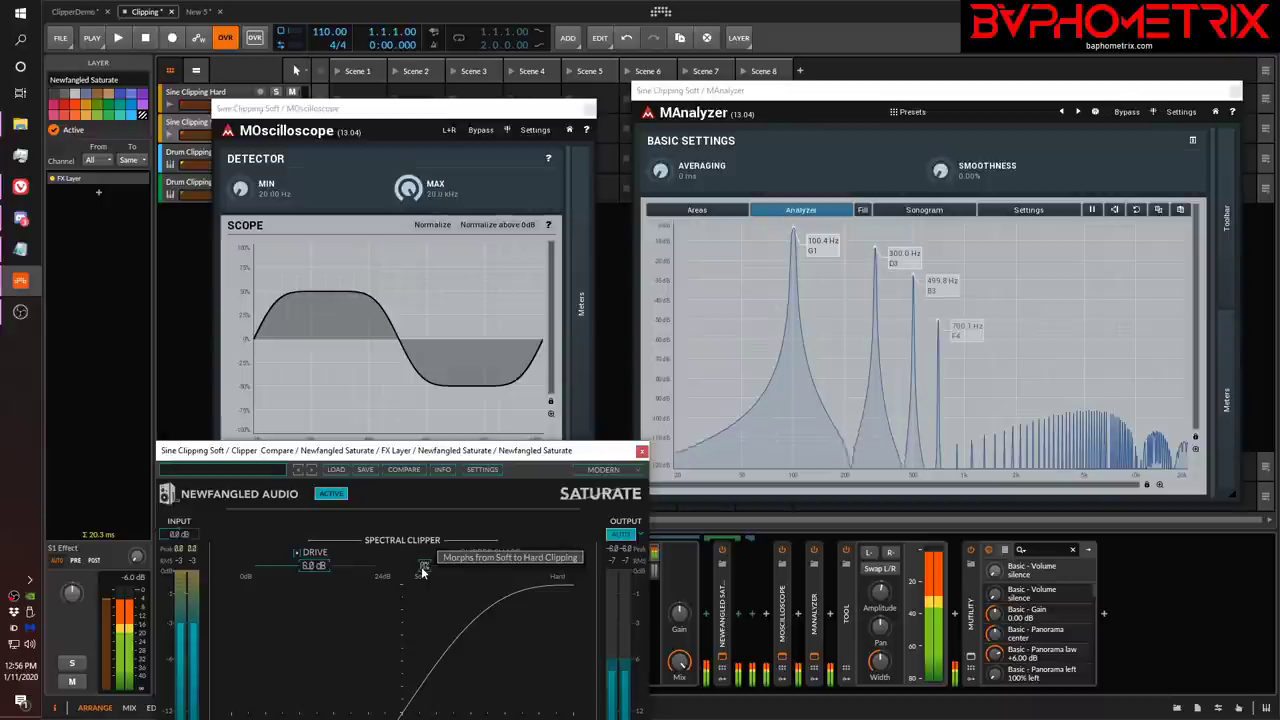
{"action": "left_click_drag", "start_coordinate": [422, 571], "coordinate": [637, 575]}
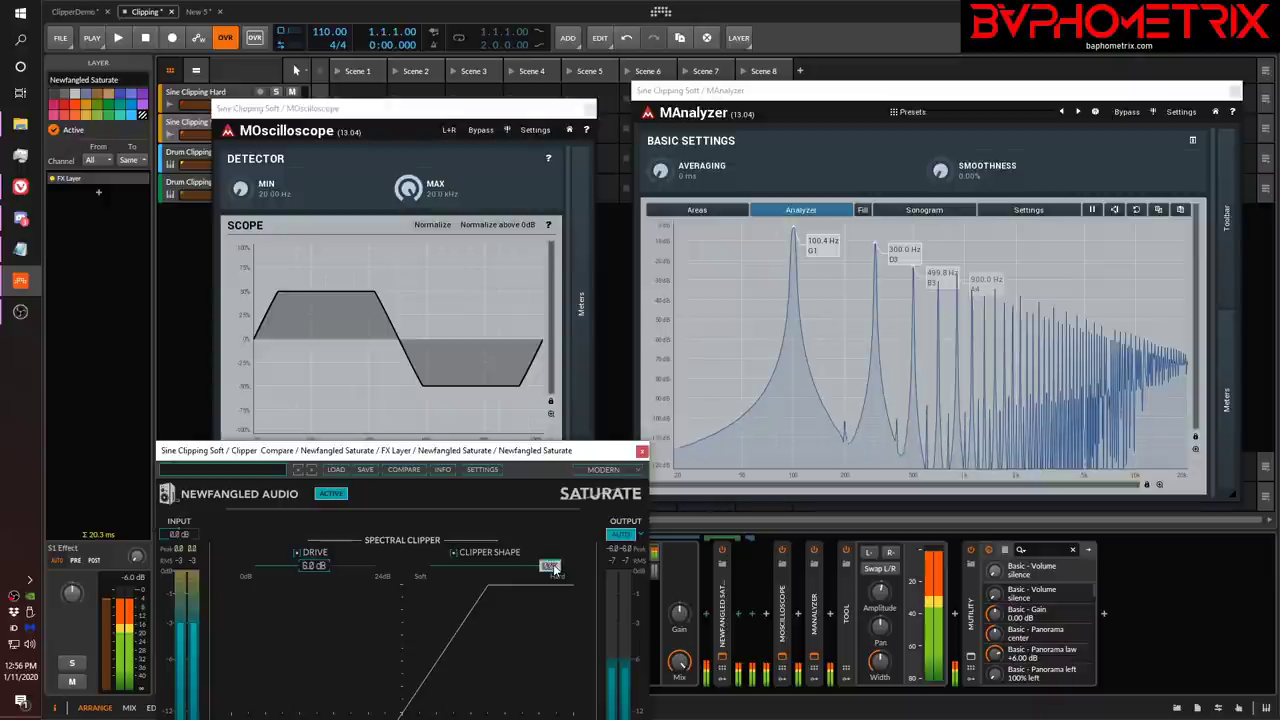
{"action": "key", "text": "Return"}
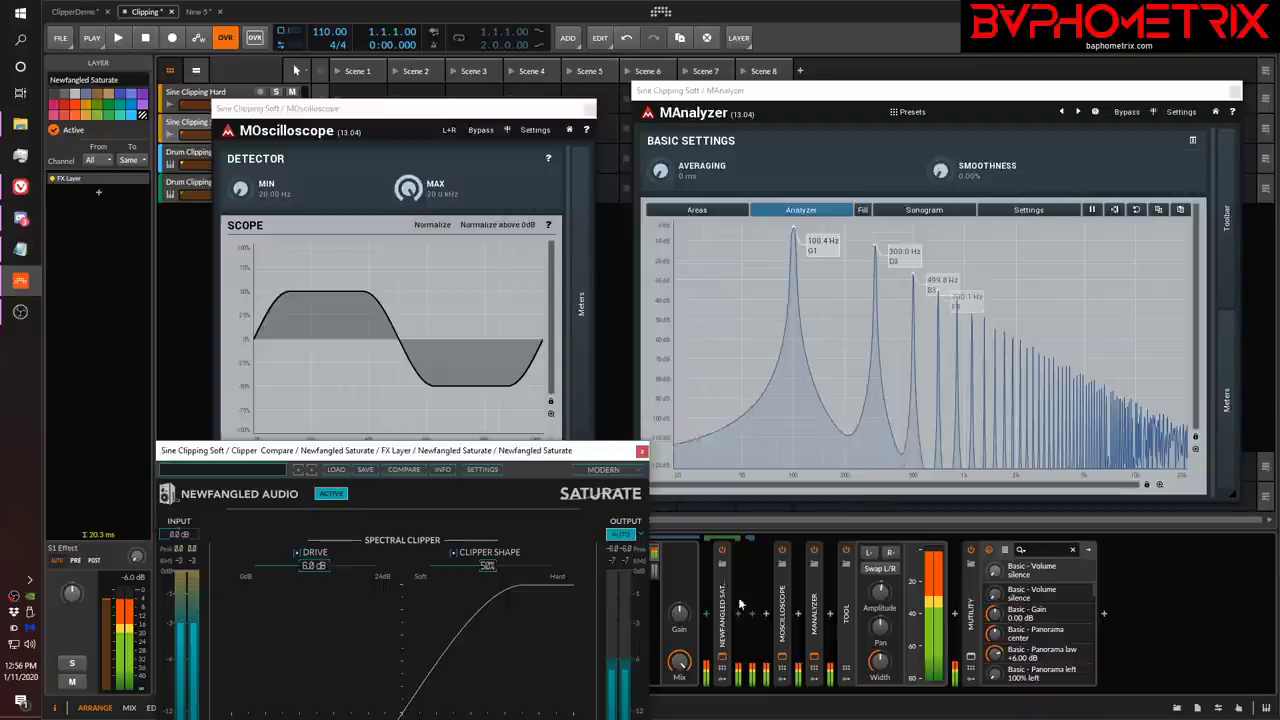
{"action": "left_click_drag", "start_coordinate": [594, 458], "coordinate": [617, 207]}
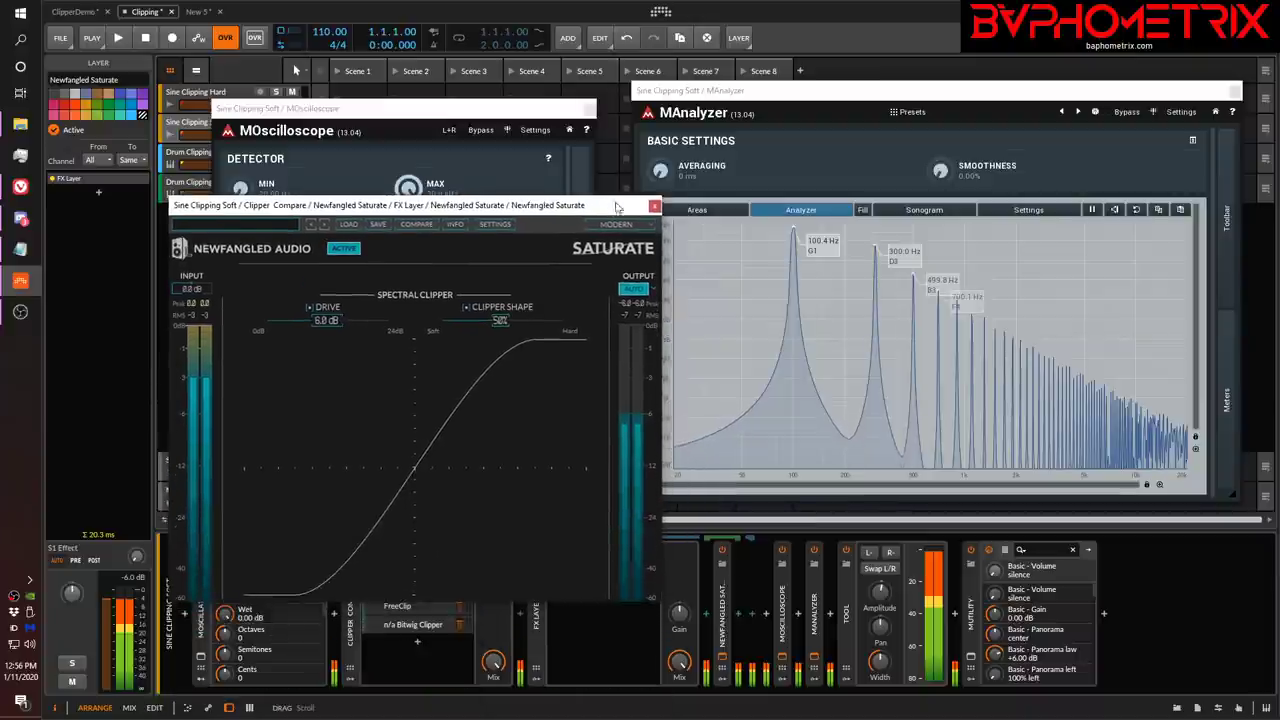
{"action": "left_click", "coordinate": [654, 208]}
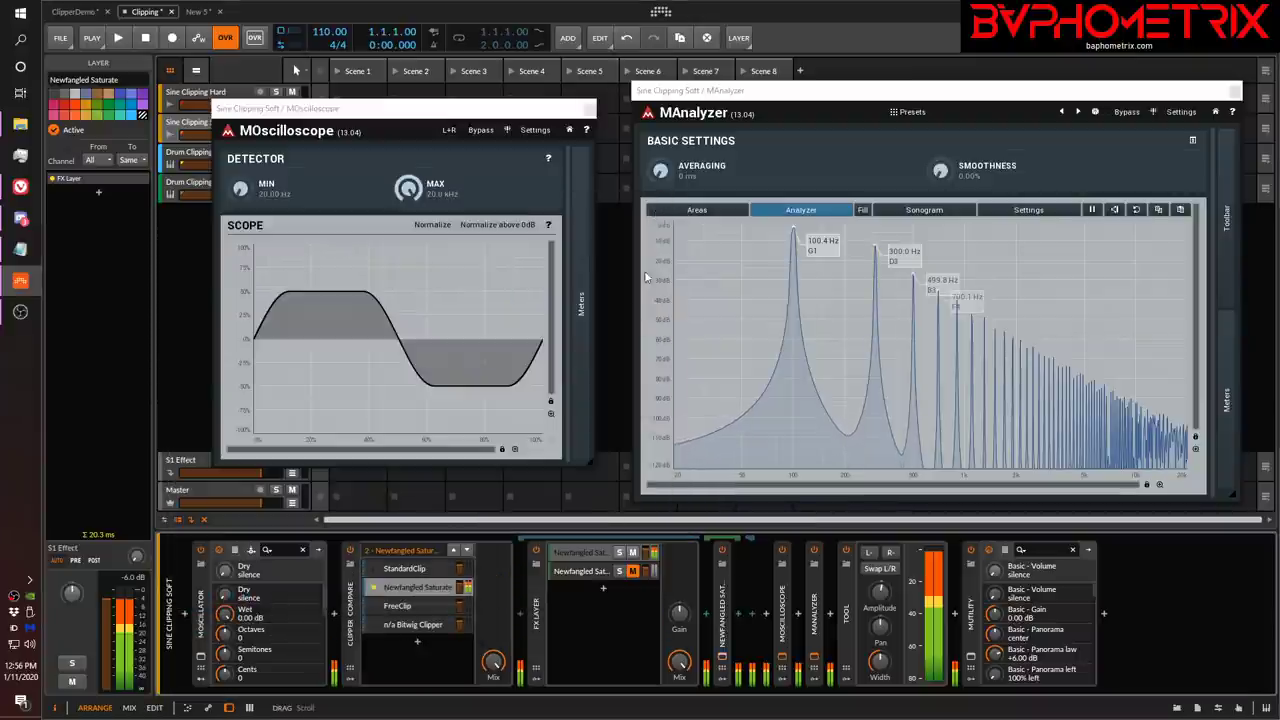
Switch Clipper Compare among StandardClip, Newfangled Saturate and FreeClip to compare their soft-clipped waveforms and upper harmonics, ending on FreeClip.
{"action": "left_click", "coordinate": [376, 570]}
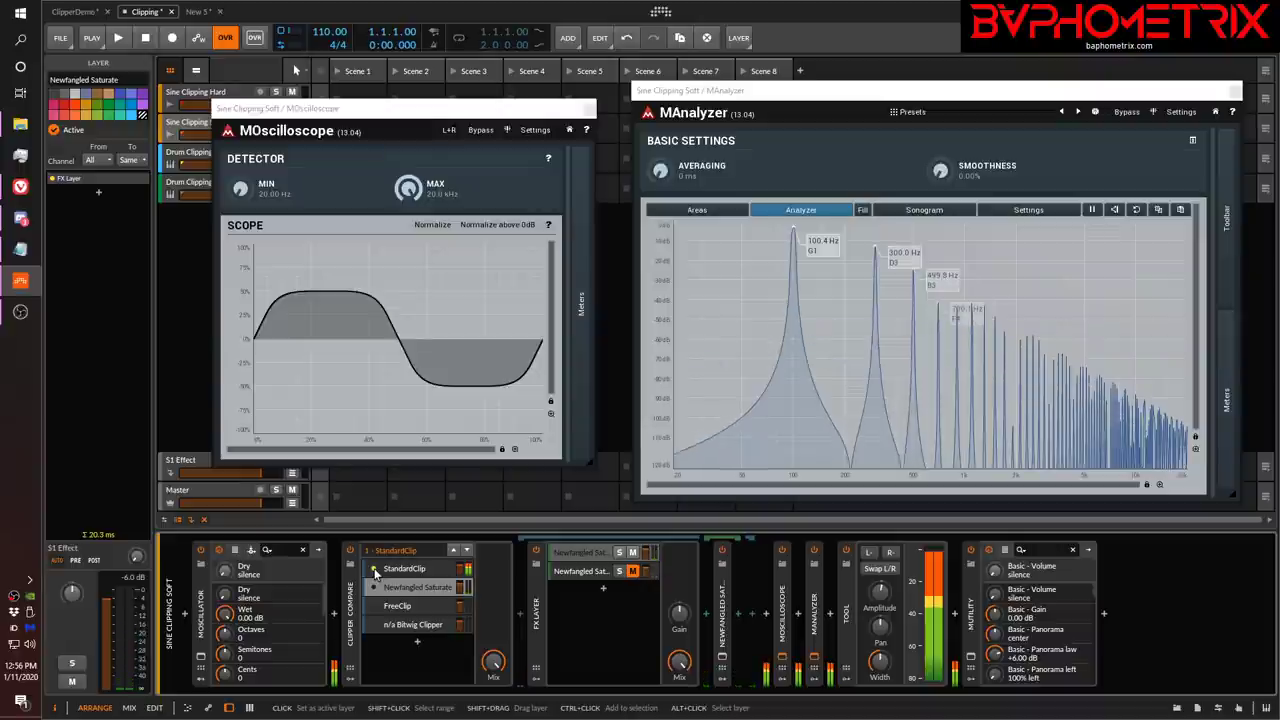
{"action": "left_click", "coordinate": [372, 590]}
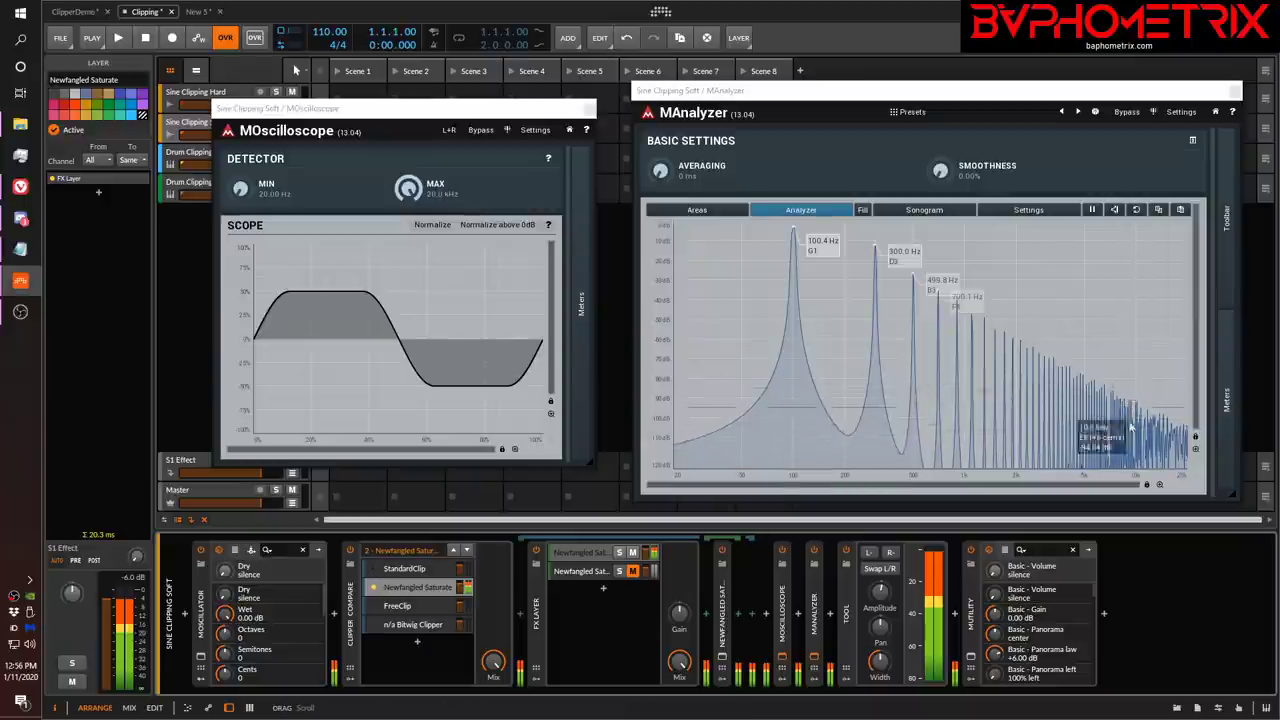
{"action": "left_click", "coordinate": [376, 569]}
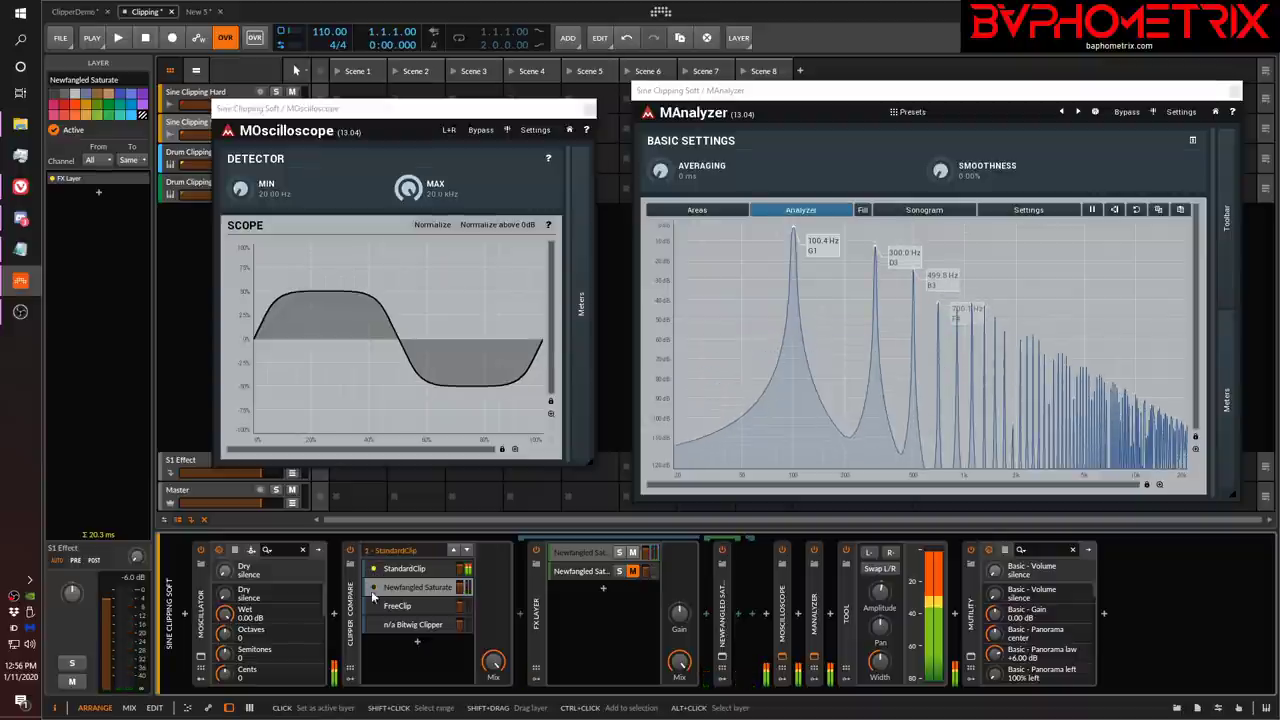
{"action": "left_click", "coordinate": [377, 606]}
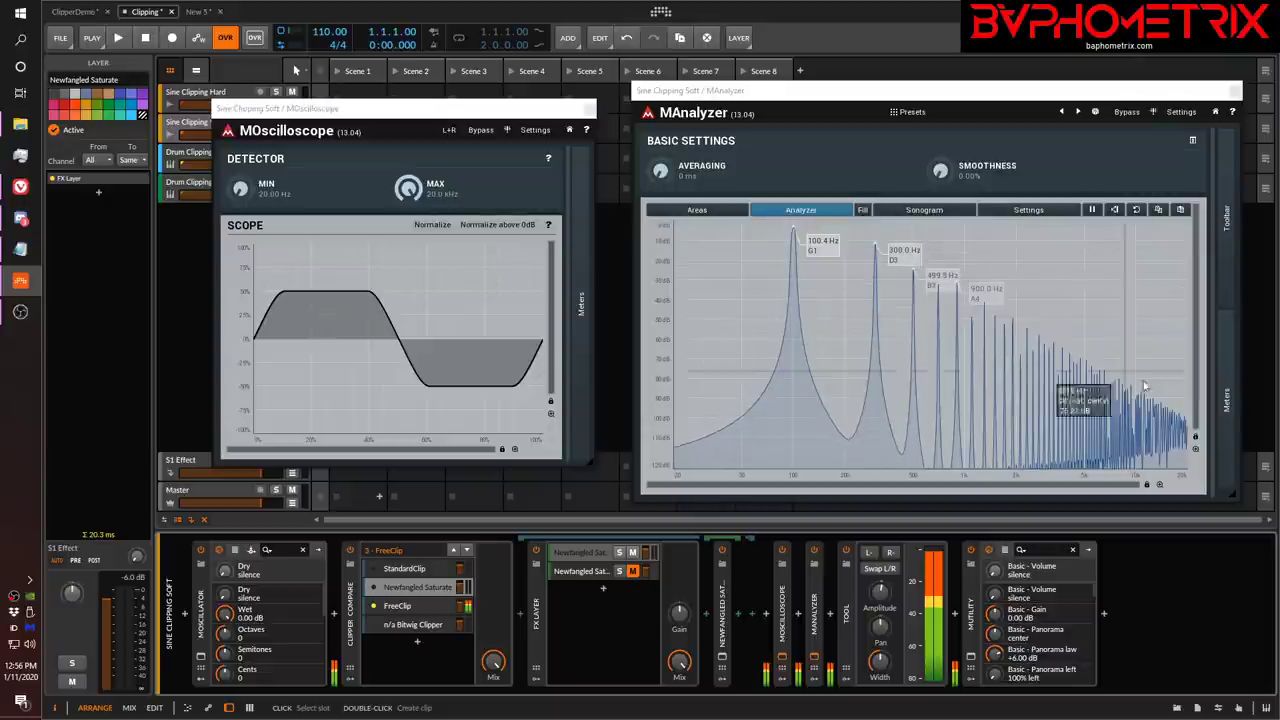
{"action": "left_click", "coordinate": [378, 587]}
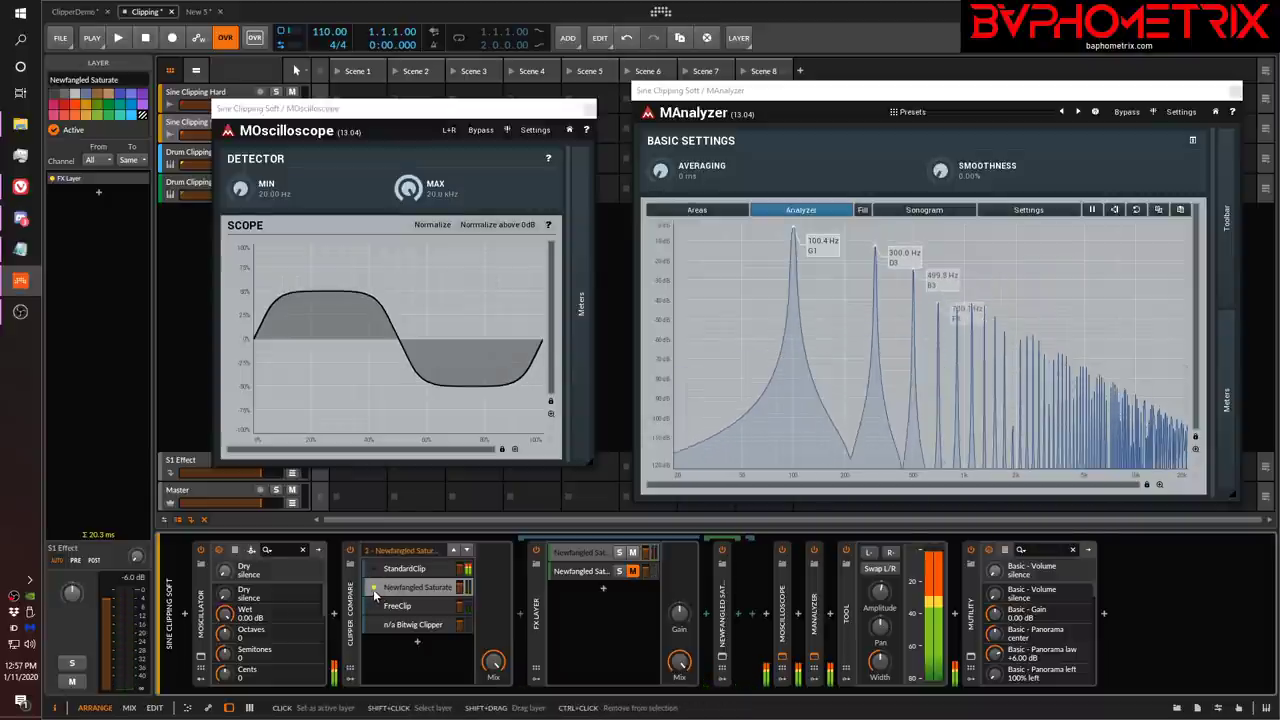
{"action": "left_click", "coordinate": [374, 605]}
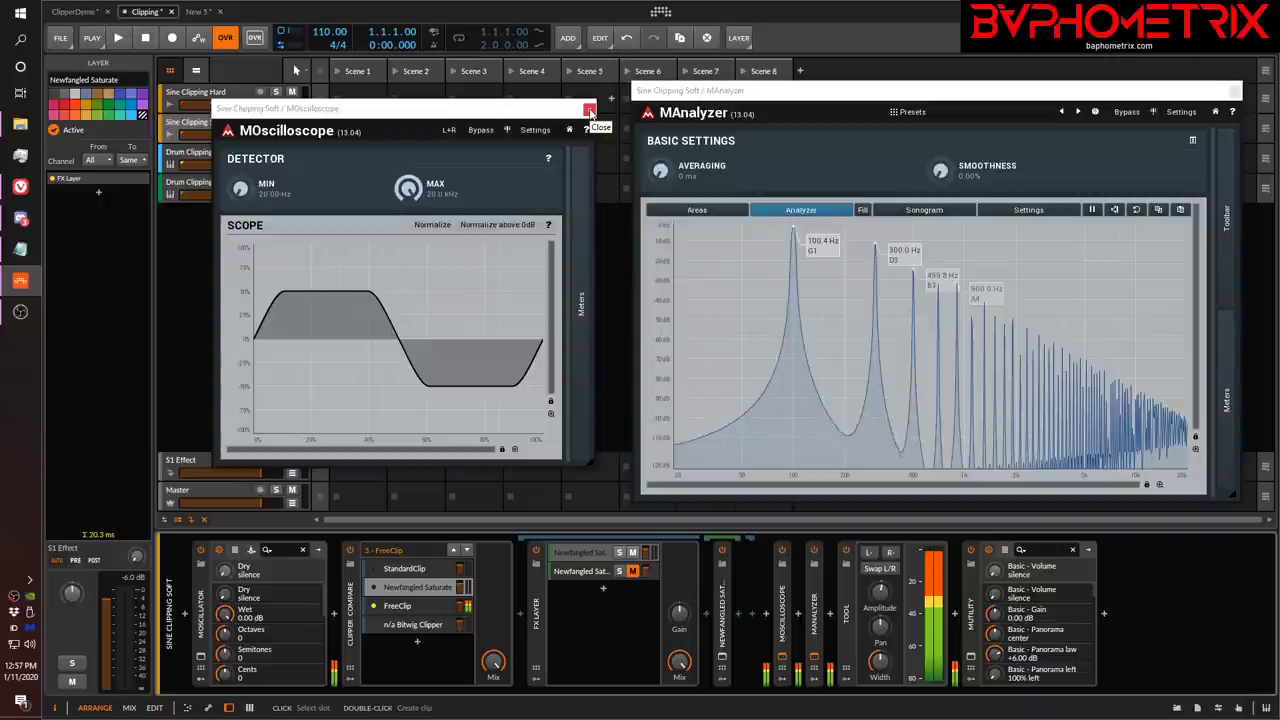
Close the MOscilloscope and MAnalyzer windows and select the Sine Clipping Soft track.
{"action": "left_click", "coordinate": [589, 109]}
{"action": "left_click", "coordinate": [1236, 92]}
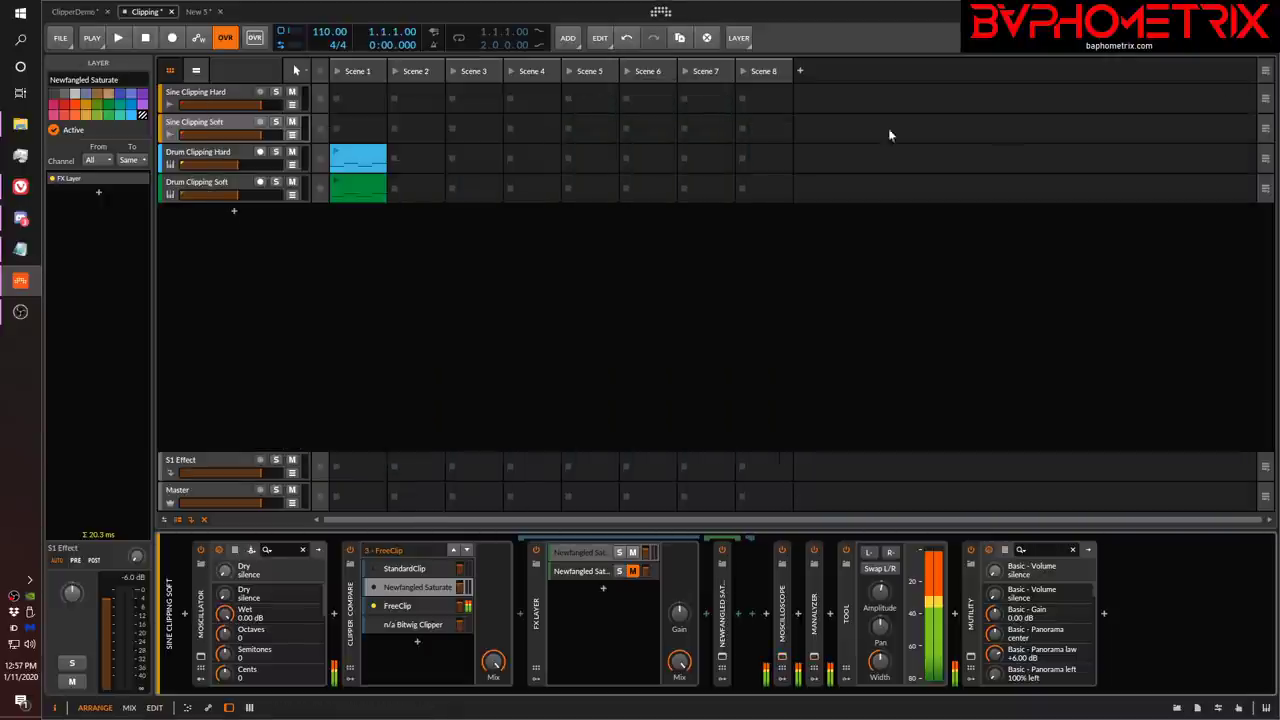
{"action": "left_click", "coordinate": [225, 123]}
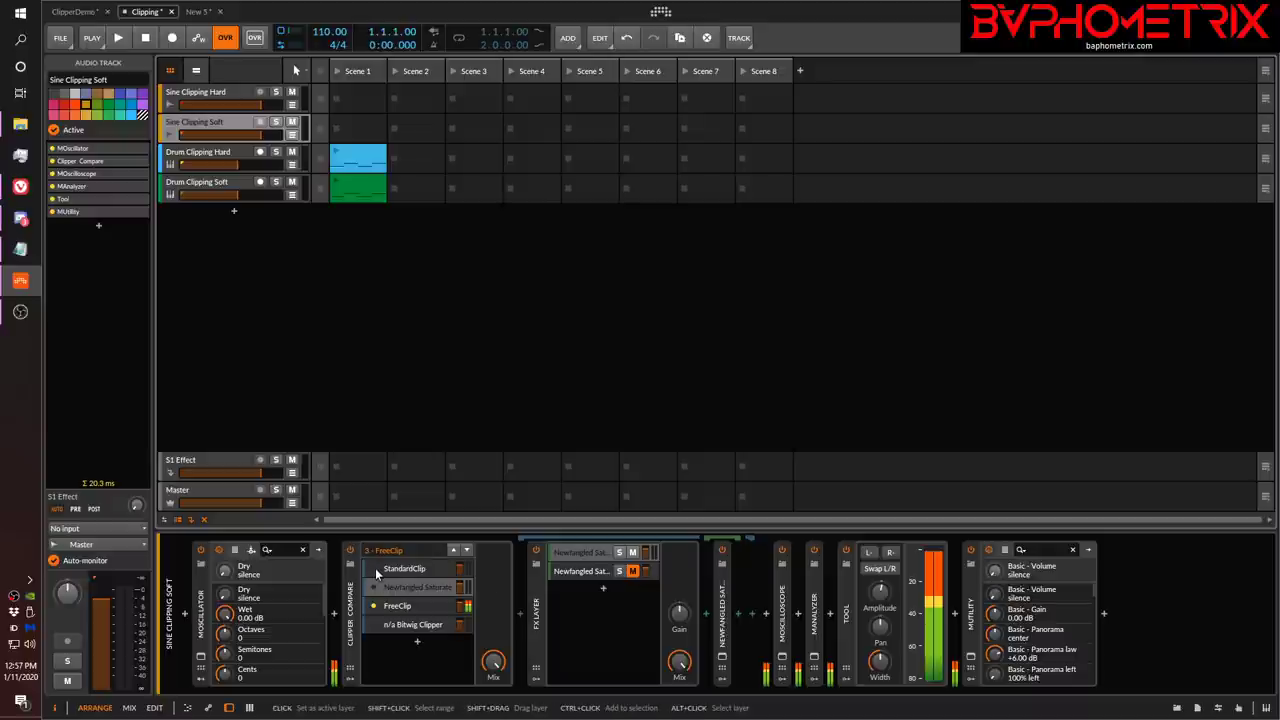
Bypass Clipper Compare on the Sine Clipping Soft track and raise the MUtility volume to -7.89 dB.
{"action": "left_click", "coordinate": [352, 551]}
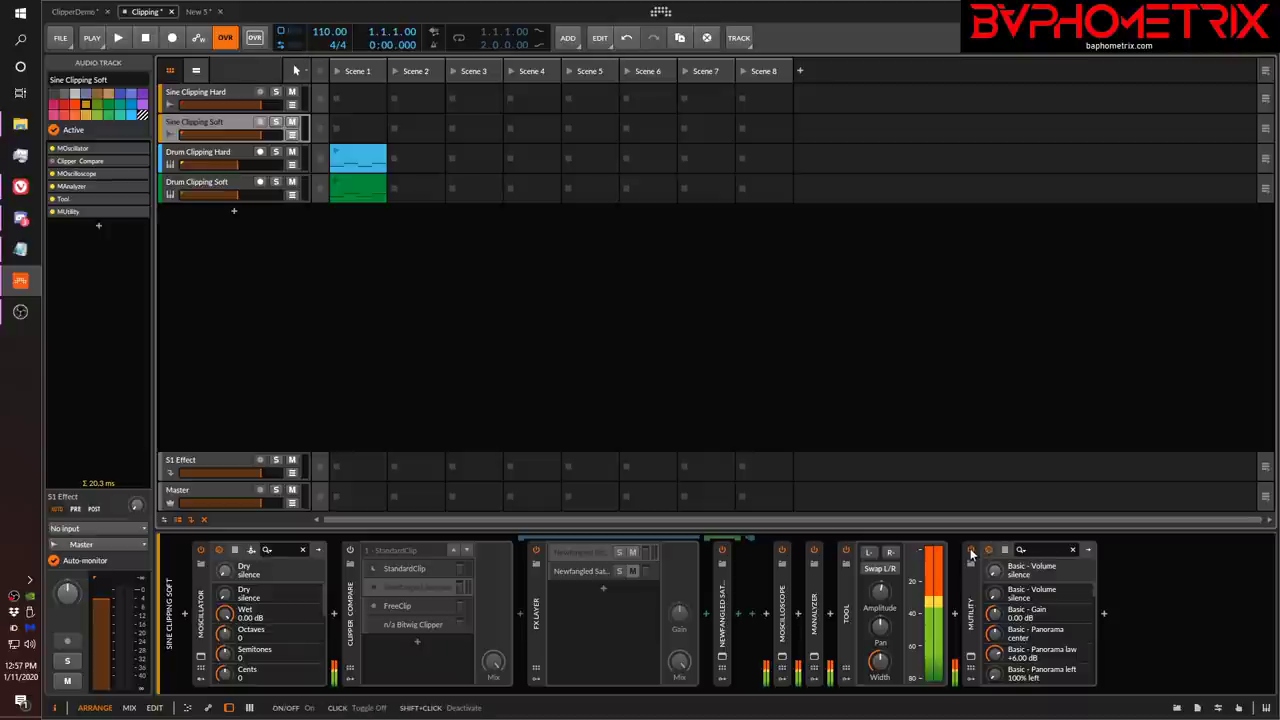
{"action": "left_click_drag", "start_coordinate": [993, 570], "coordinate": [993, 552]}
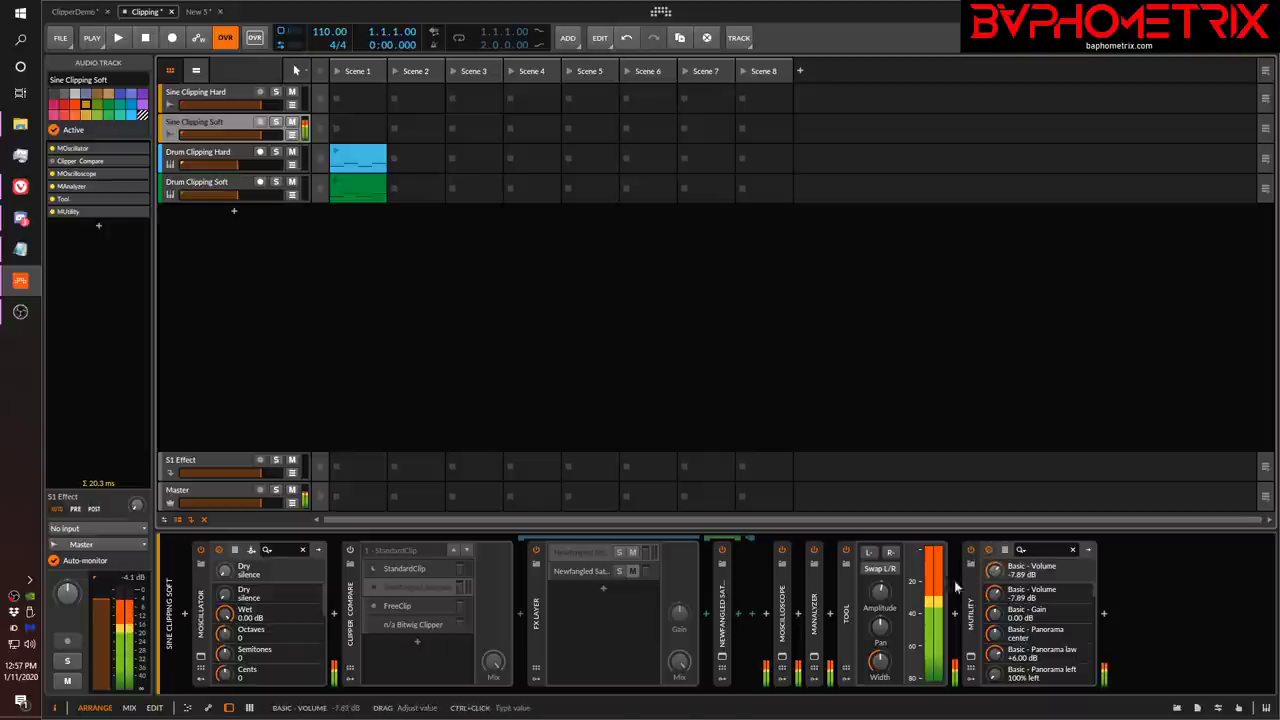
Compare StandardClip, Newfangled Saturate and FreeClip by ear against the bypassed sine, ending on FreeClip, and lower the MUtility volume to silence.
{"action": "left_click", "coordinate": [351, 552]}
{"action": "left_click", "coordinate": [374, 586]}
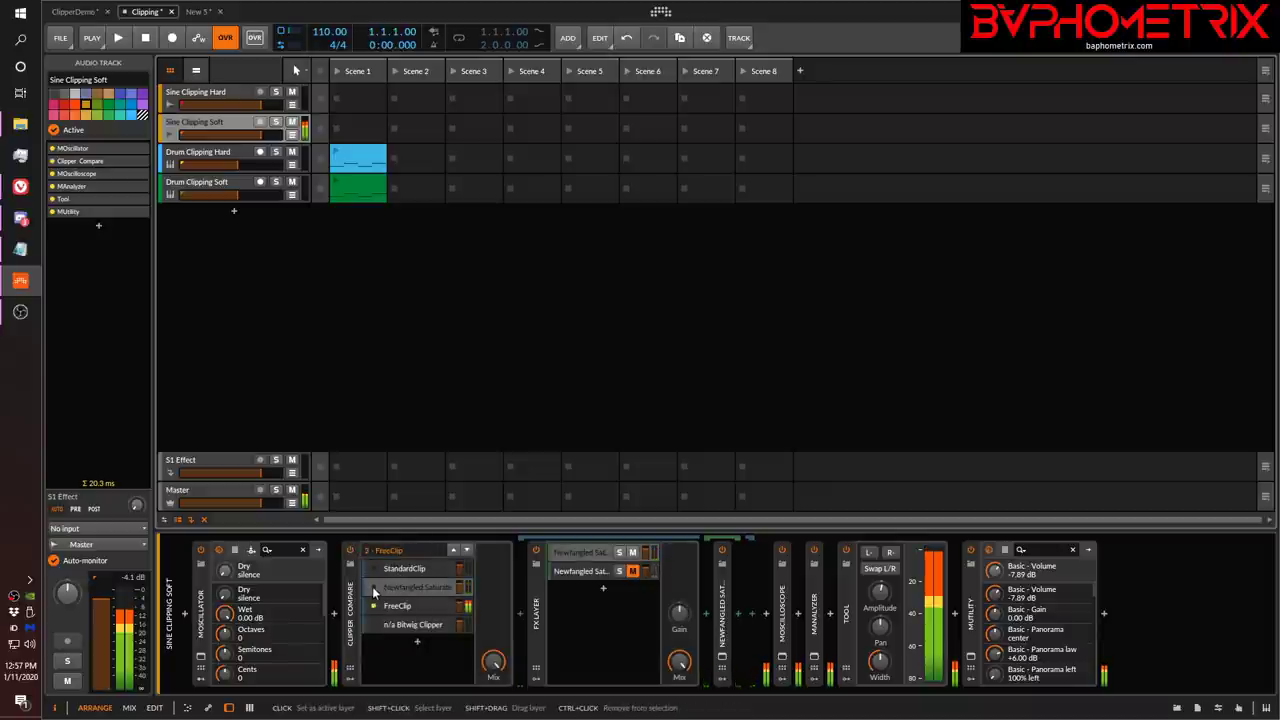
{"action": "left_click", "coordinate": [372, 586]}
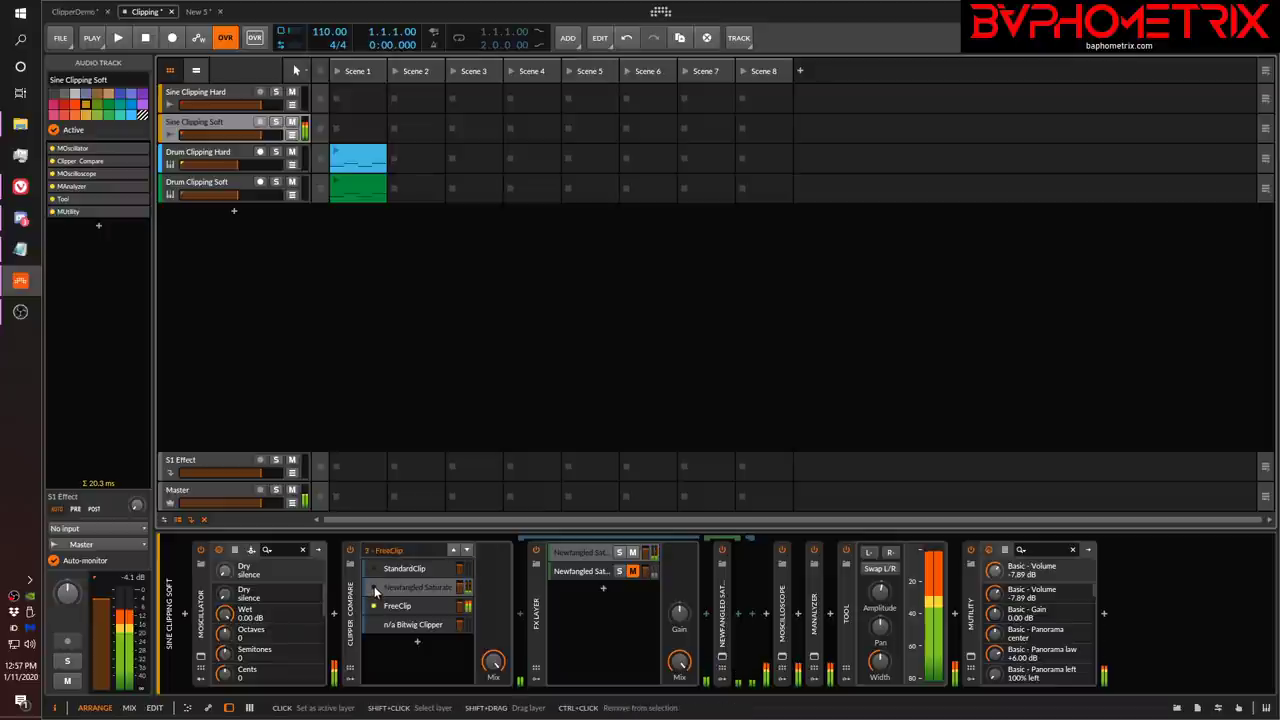
{"action": "left_click", "coordinate": [373, 586]}
{"action": "left_click", "coordinate": [373, 567]}
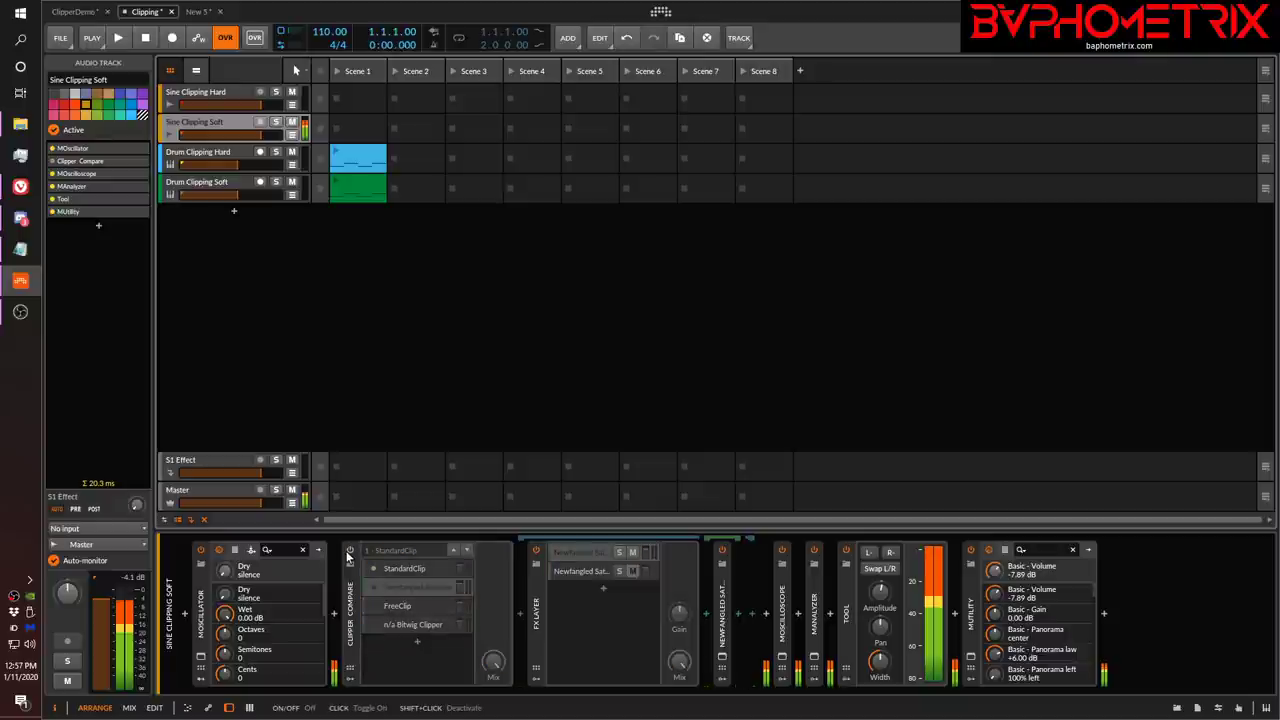
{"action": "left_click", "coordinate": [373, 588]}
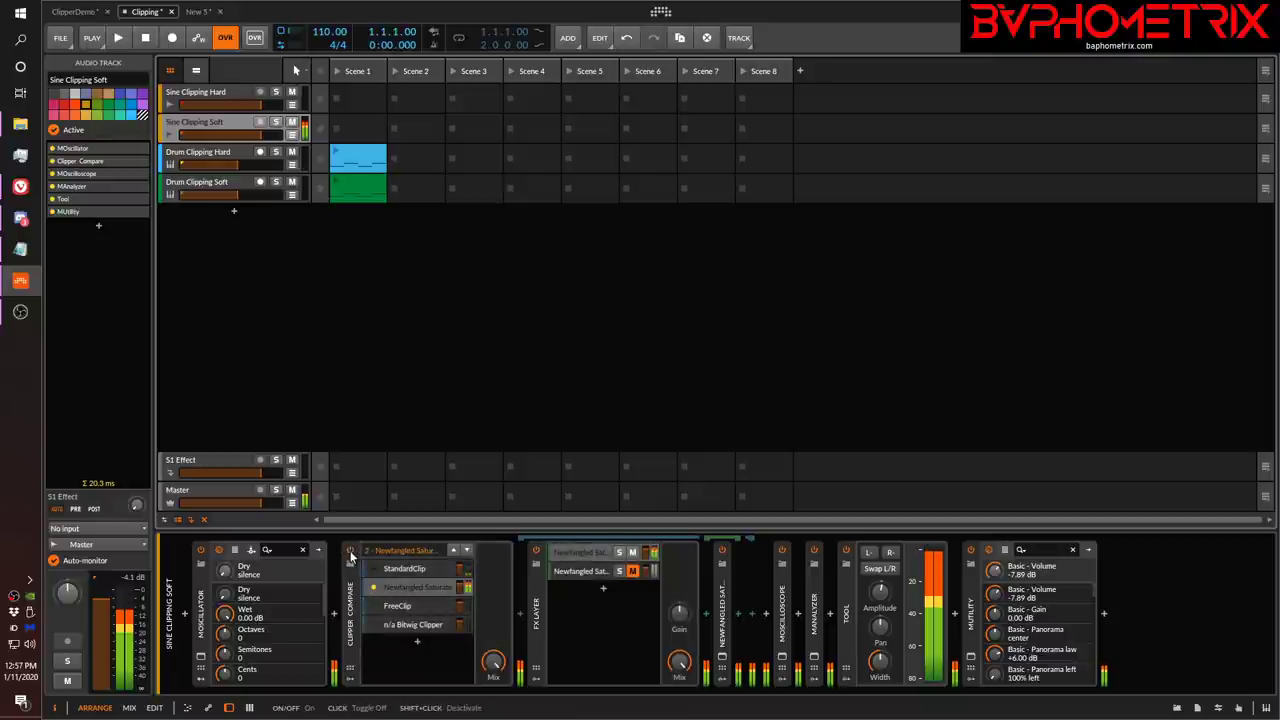
{"action": "left_click", "coordinate": [350, 551]}
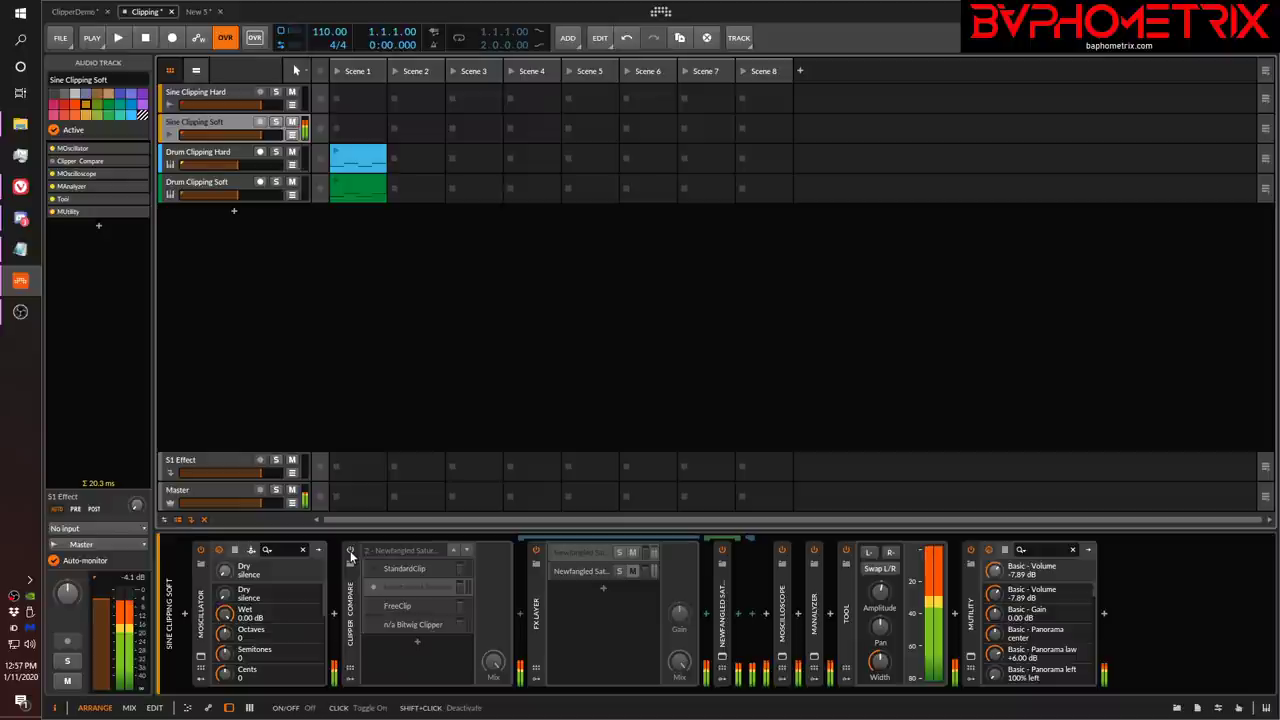
{"action": "left_click", "coordinate": [350, 551]}
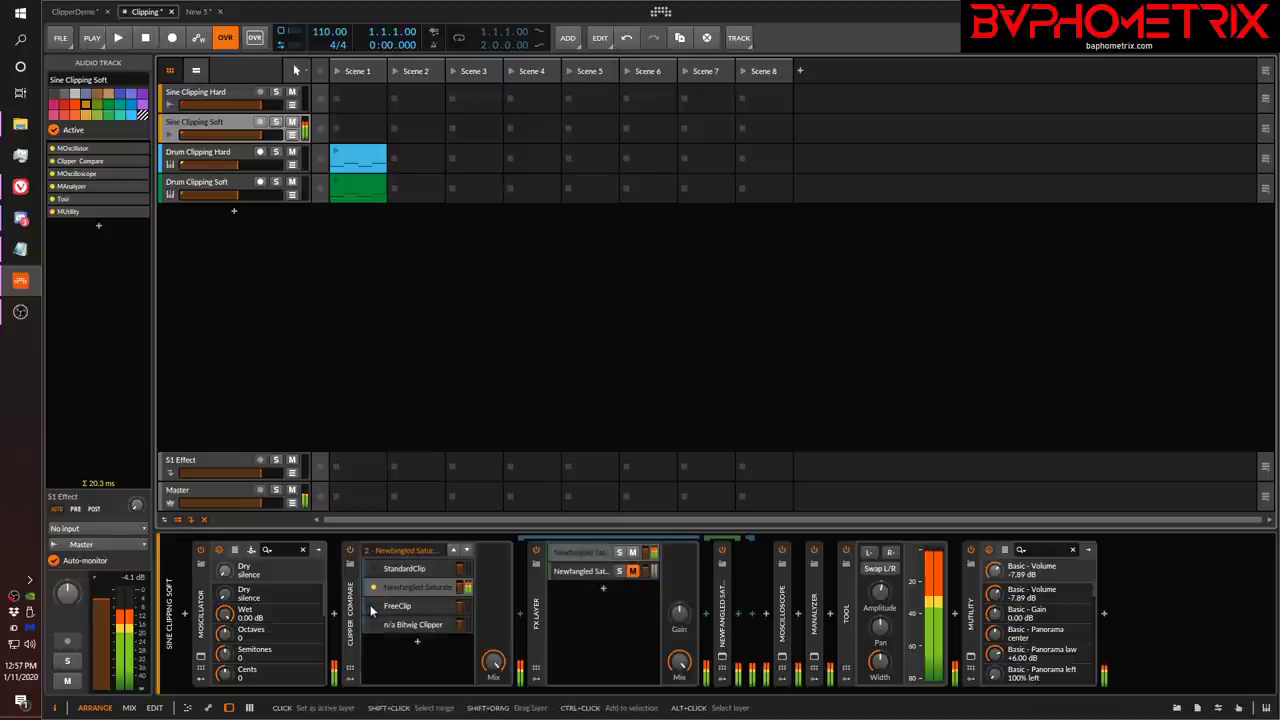
{"action": "left_click", "coordinate": [350, 551]}
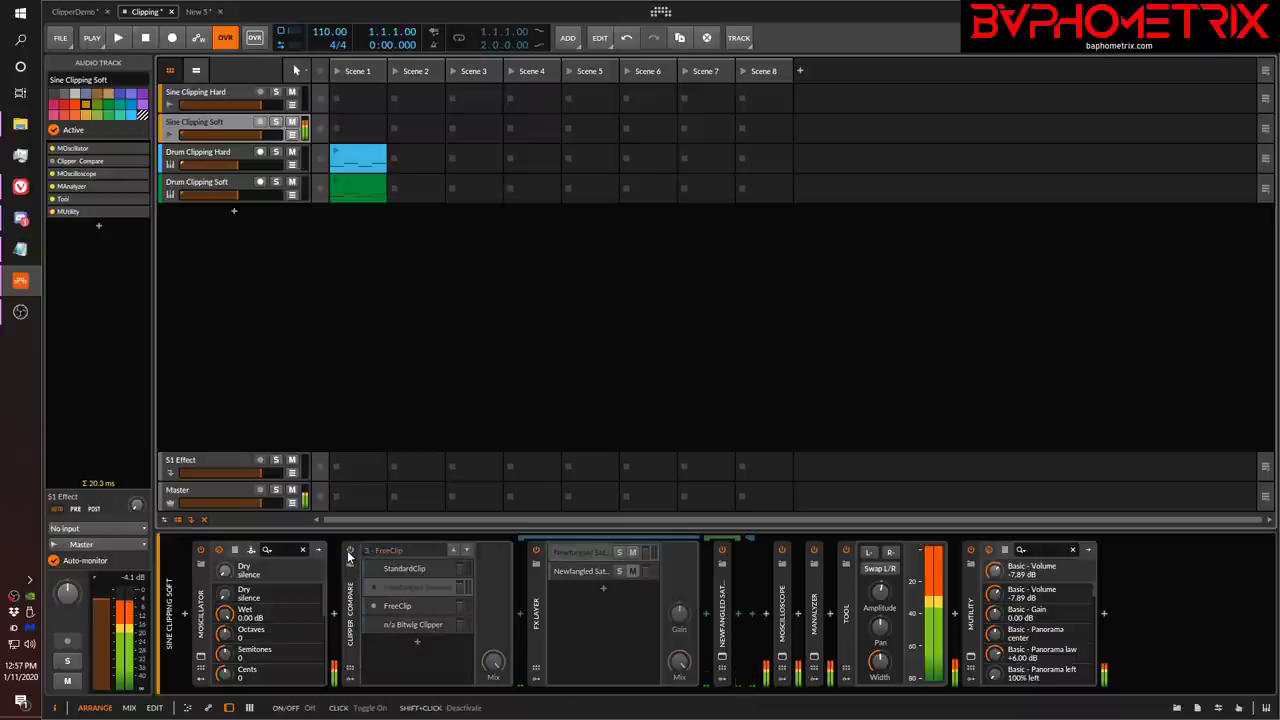
{"action": "left_click", "coordinate": [350, 551]}
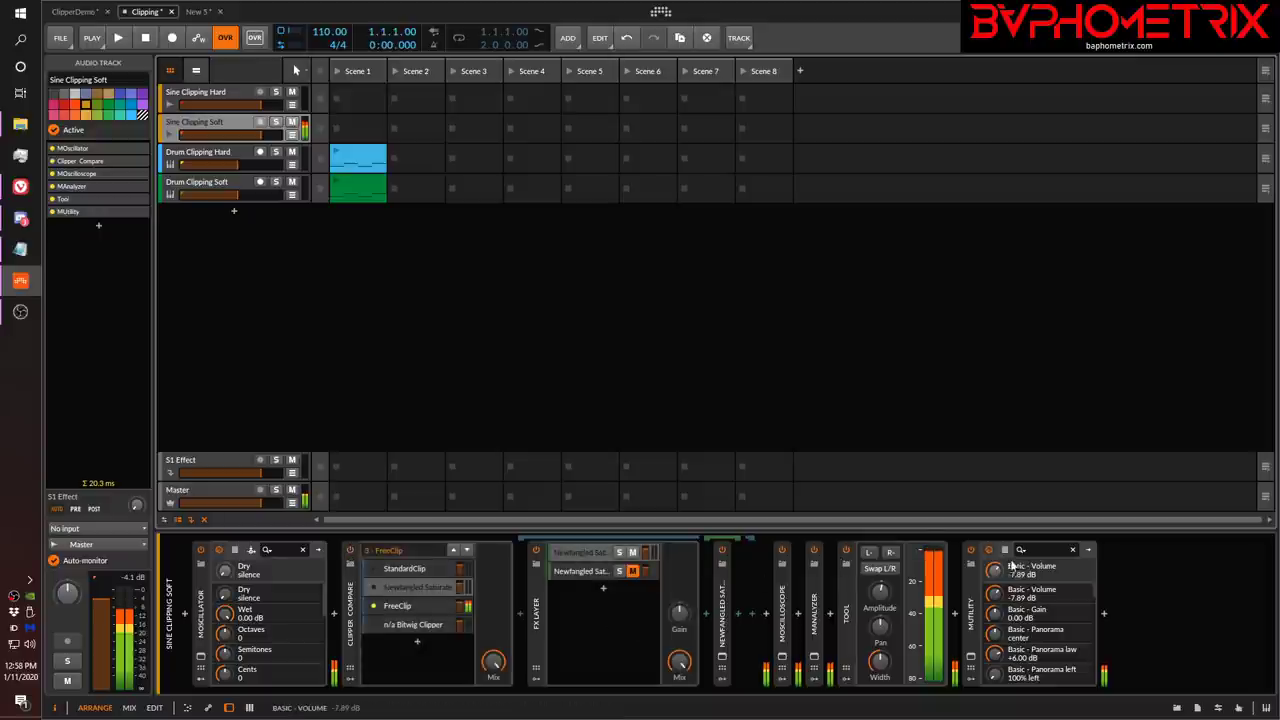
{"action": "left_click_drag", "start_coordinate": [993, 570], "coordinate": [993, 640]}
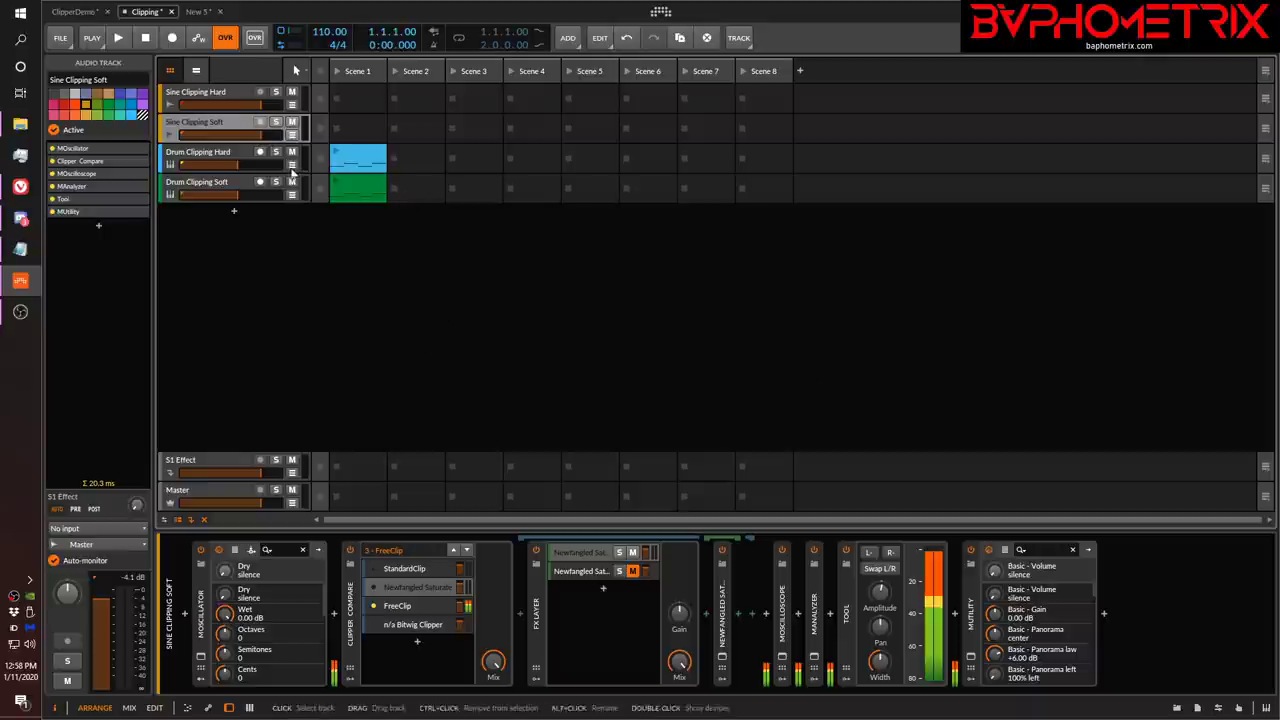
Select the Drum Clipping Hard track and bypass its Clipper Compare device.
{"action": "left_click", "coordinate": [227, 153]}
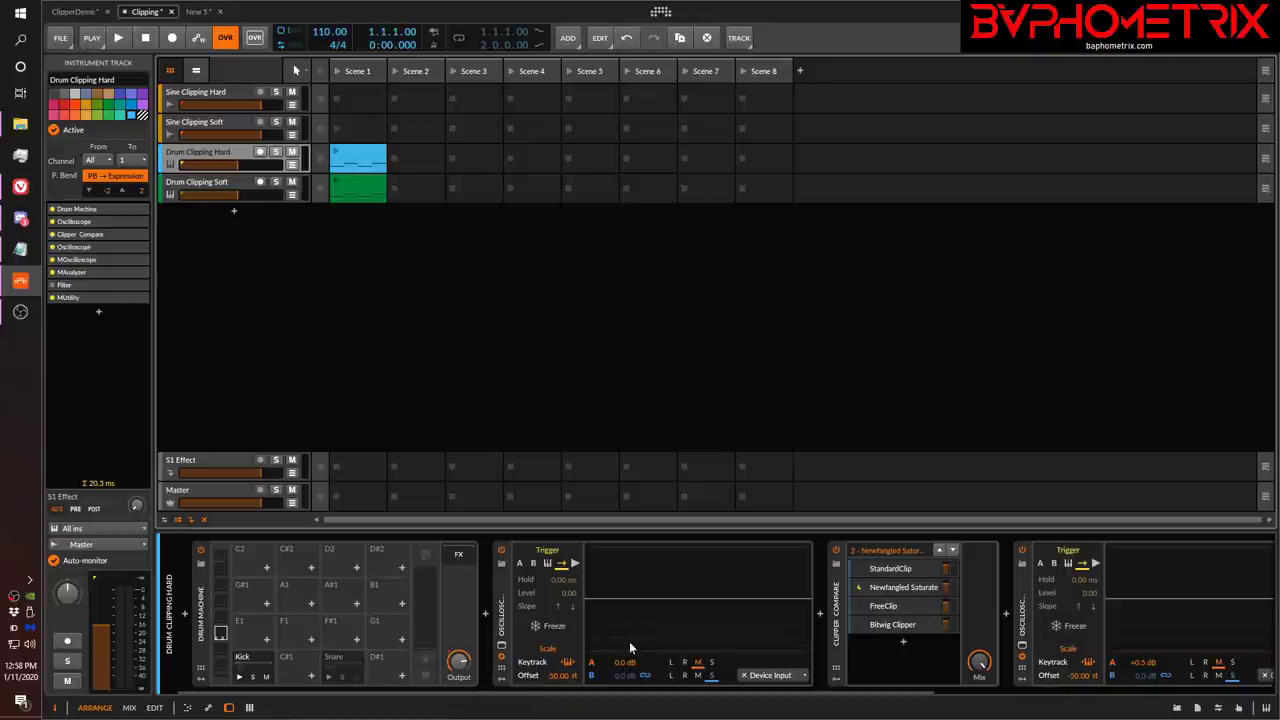
{"action": "left_click_drag", "start_coordinate": [629, 693], "coordinate": [766, 703]}
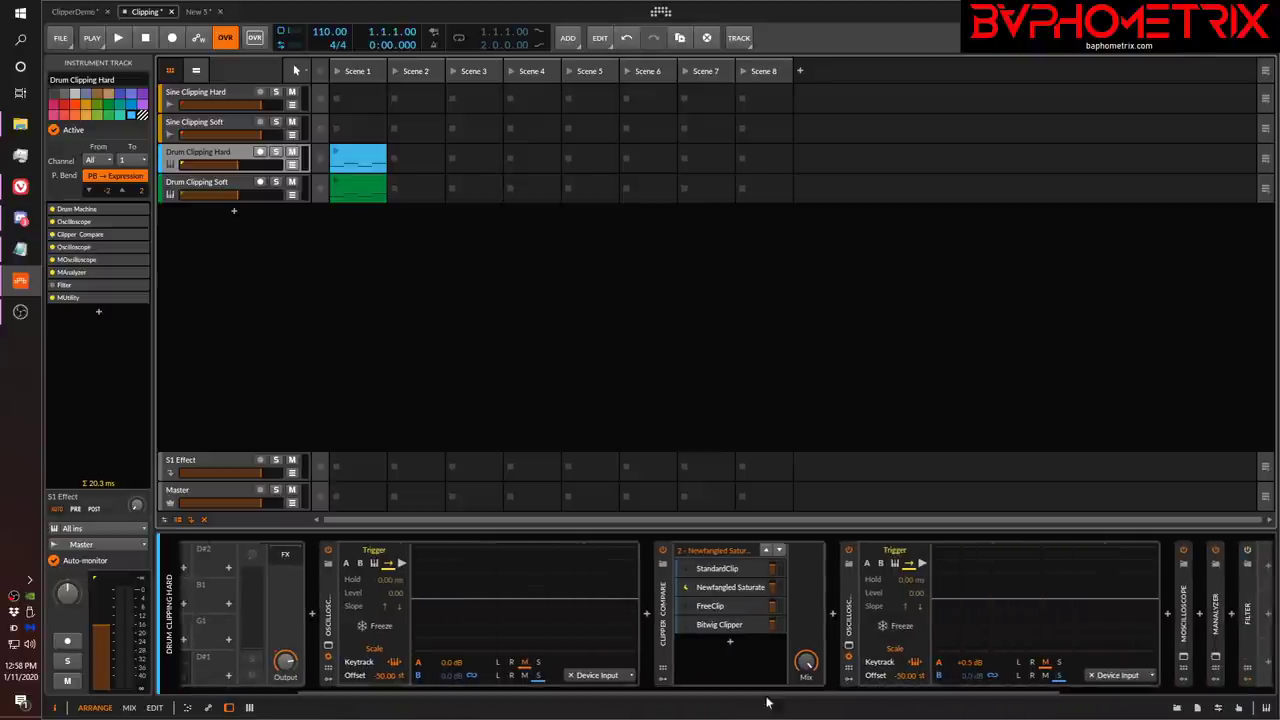
{"action": "left_click", "coordinate": [666, 553]}
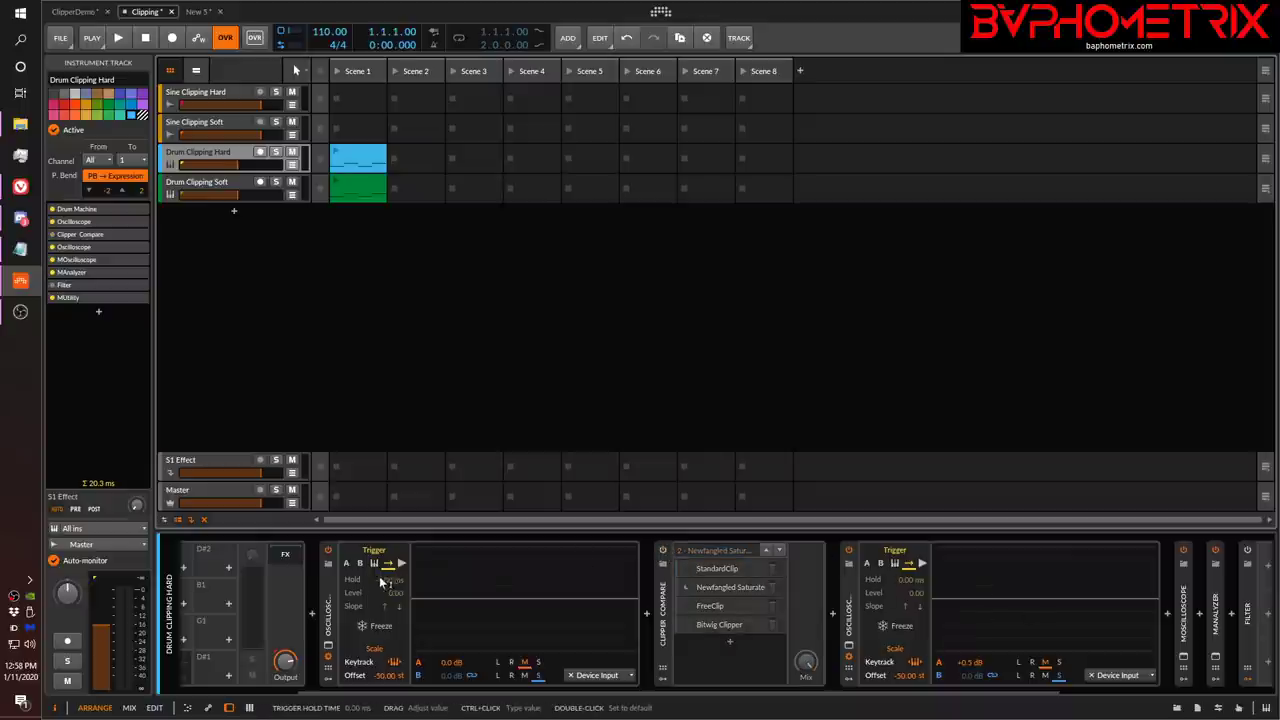
Play the Drum Clipping Hard clip, freeze the kick waveform in the oscilloscope before Clipper Compare, and stop playback.
{"action": "left_click", "coordinate": [334, 155]}
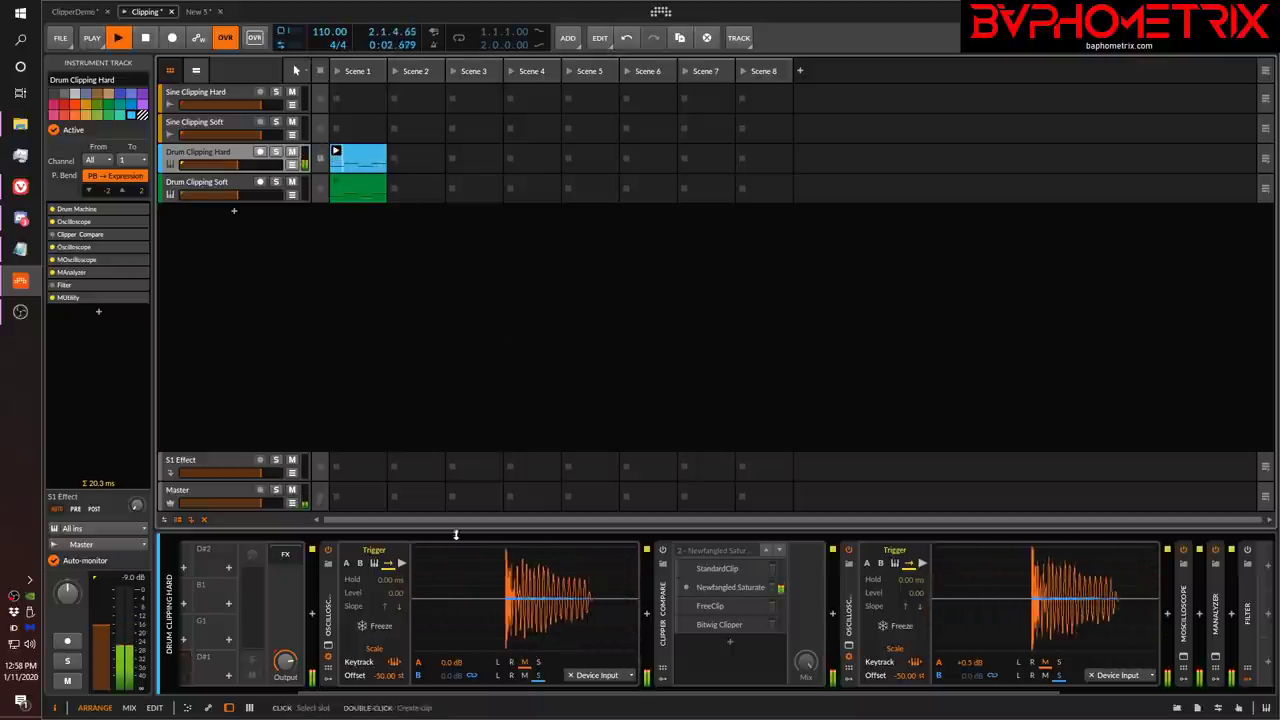
{"action": "left_click", "coordinate": [368, 626]}
{"action": "key", "text": "space"}
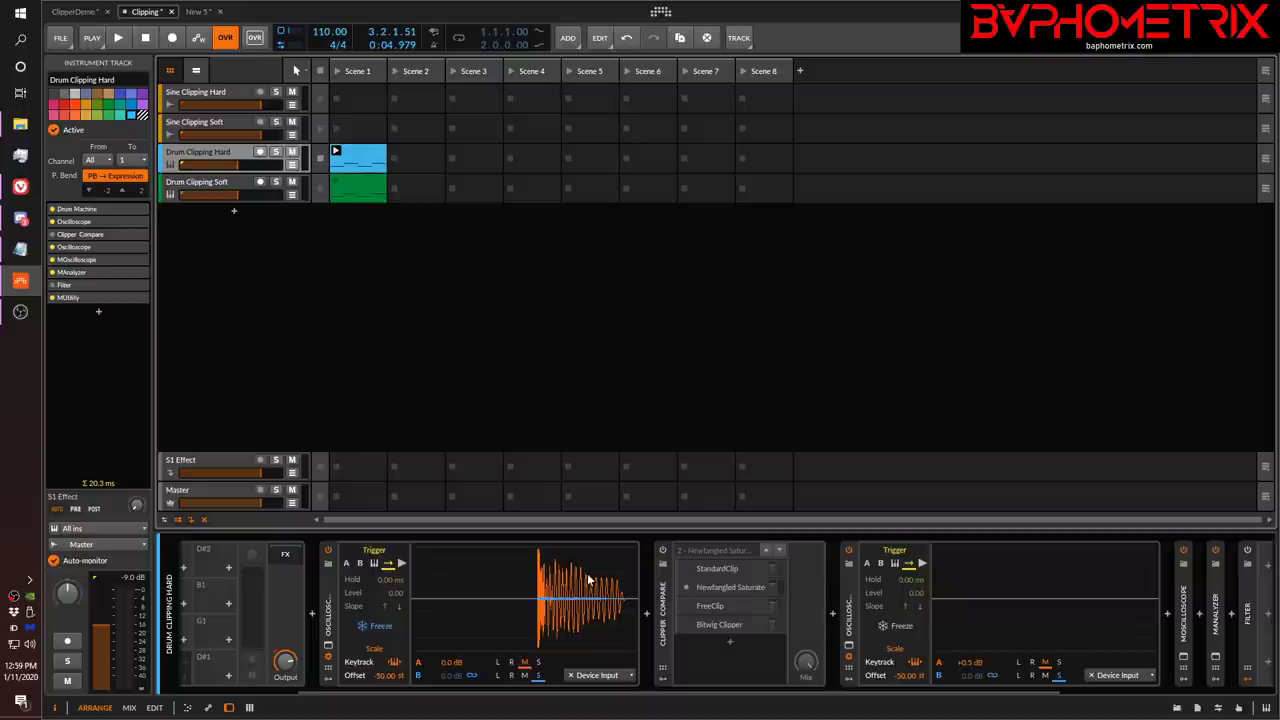
Re-enable Clipper Compare with StandardClip as the active layer and briefly play the drum clip through it.
{"action": "left_click", "coordinate": [663, 553]}
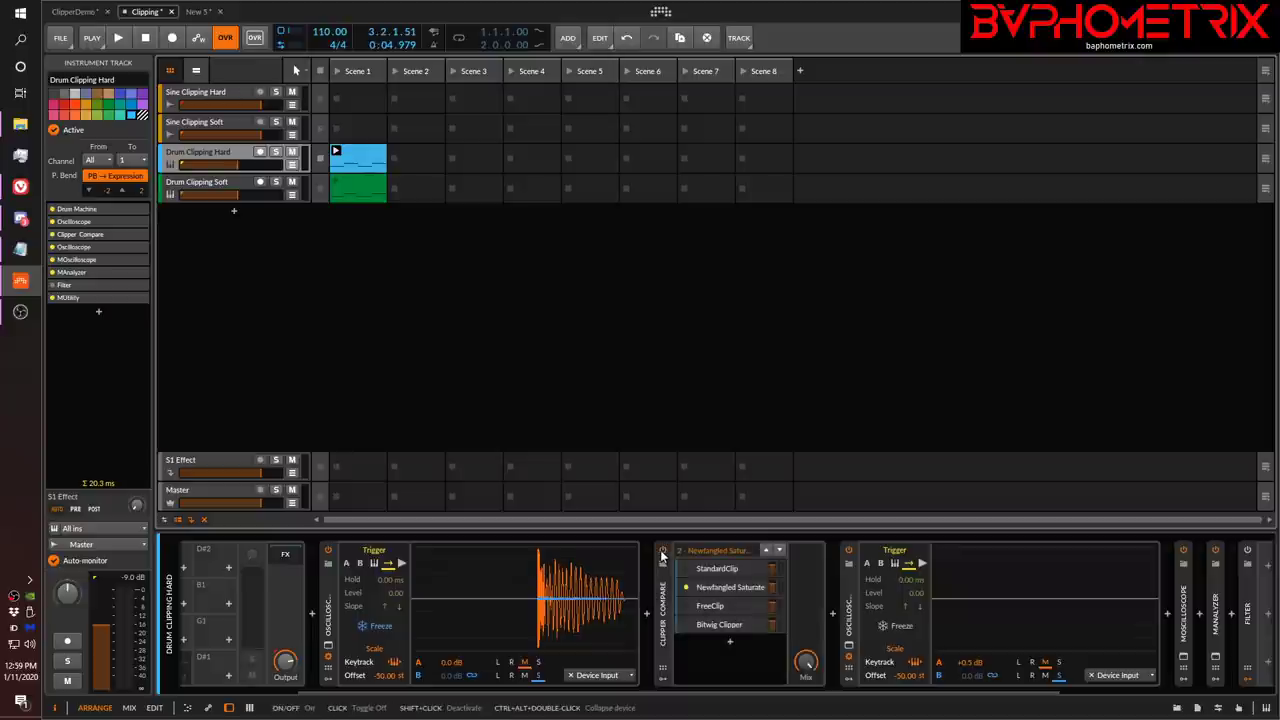
{"action": "left_click", "coordinate": [689, 569]}
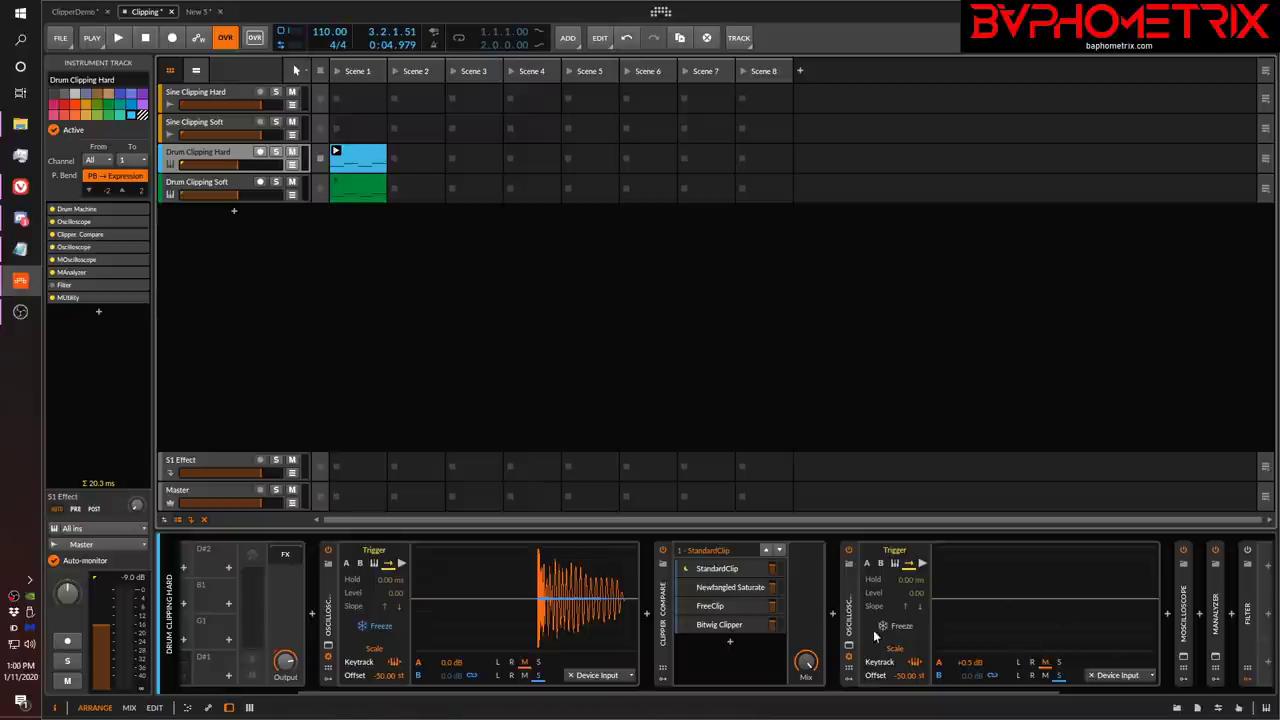
{"action": "key", "text": "space"}
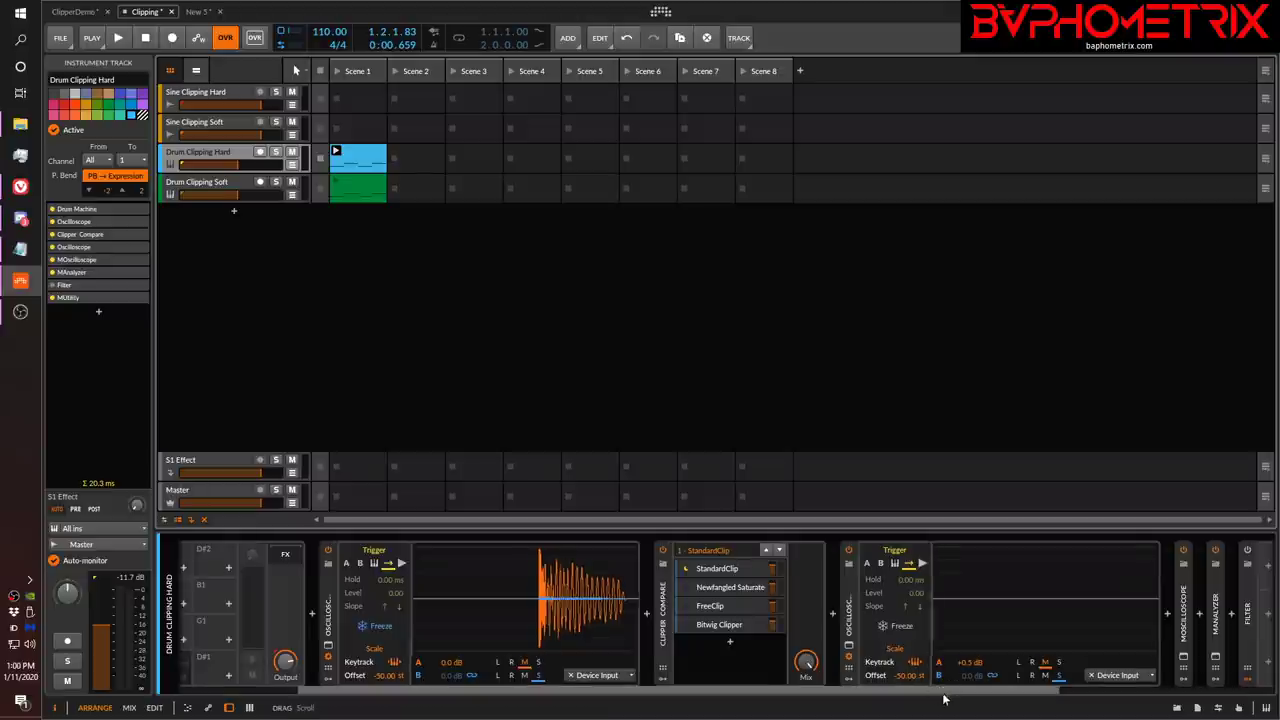
Raise the Drum Clipping Hard track volume slightly and launch its Scene 1 clip.
{"action": "left_click_drag", "start_coordinate": [940, 693], "coordinate": [1155, 693]}
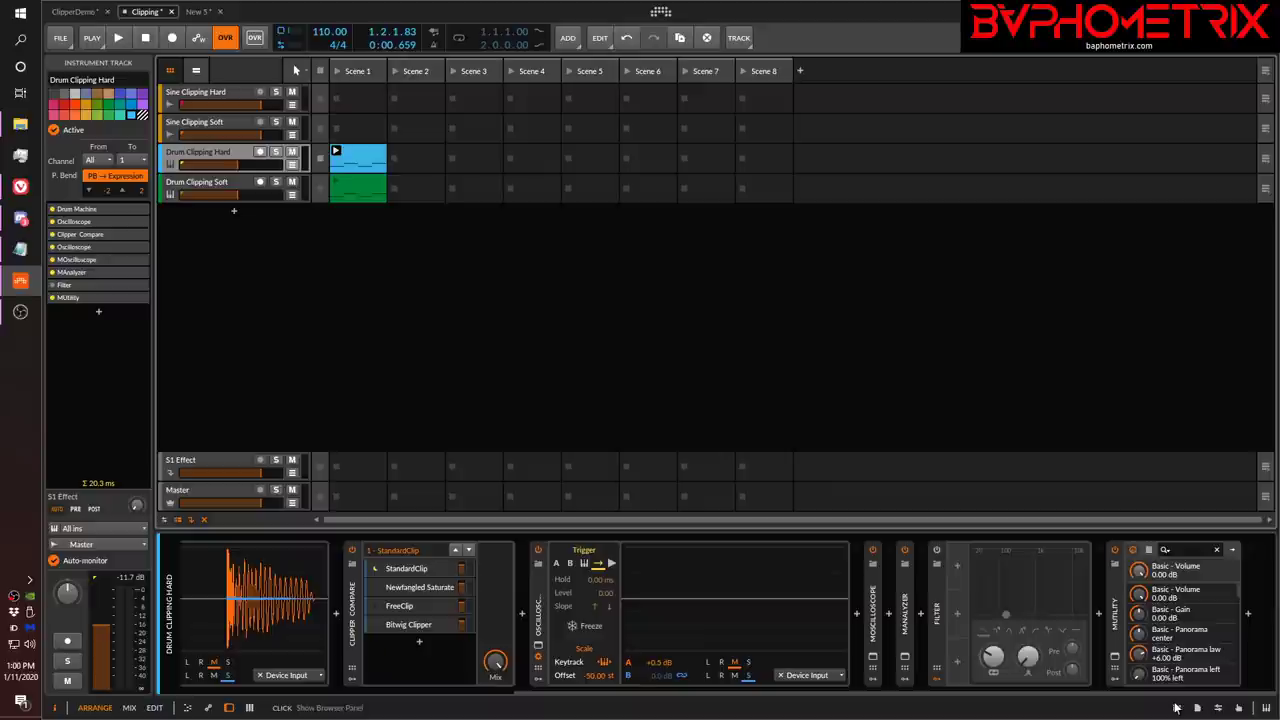
{"action": "left_click_drag", "start_coordinate": [1160, 696], "coordinate": [824, 717]}
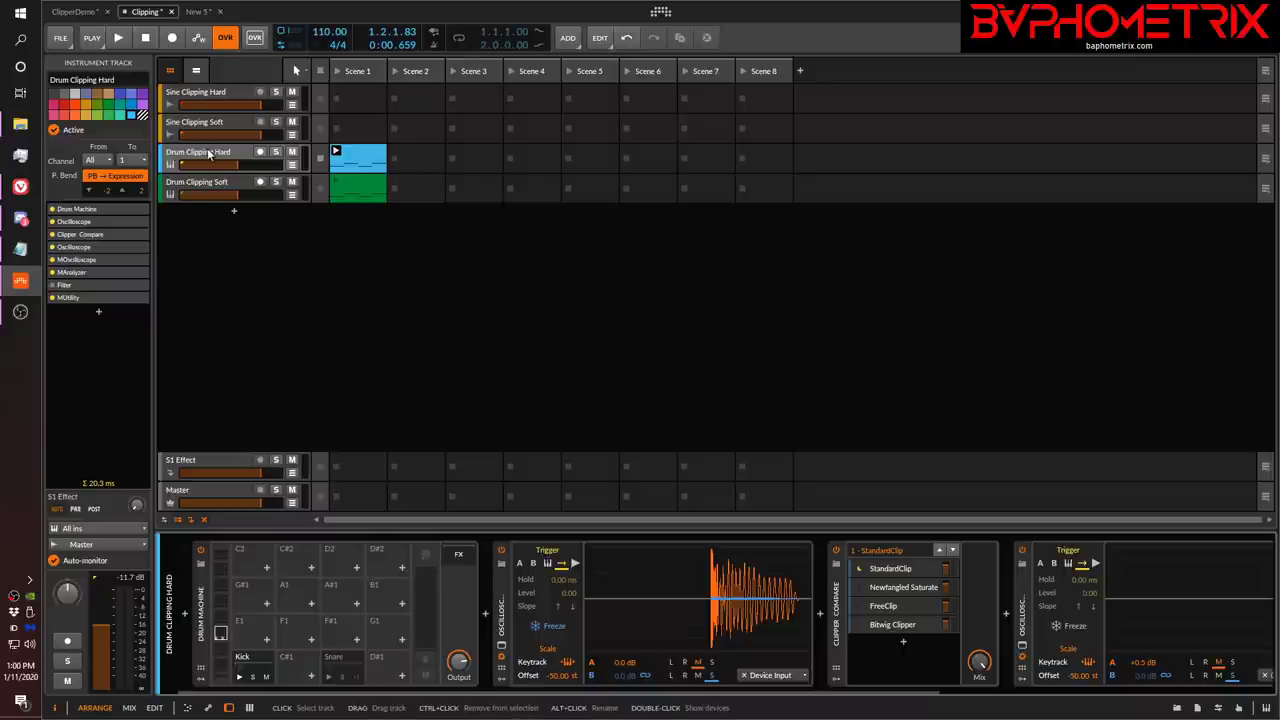
{"action": "left_click", "coordinate": [240, 160]}
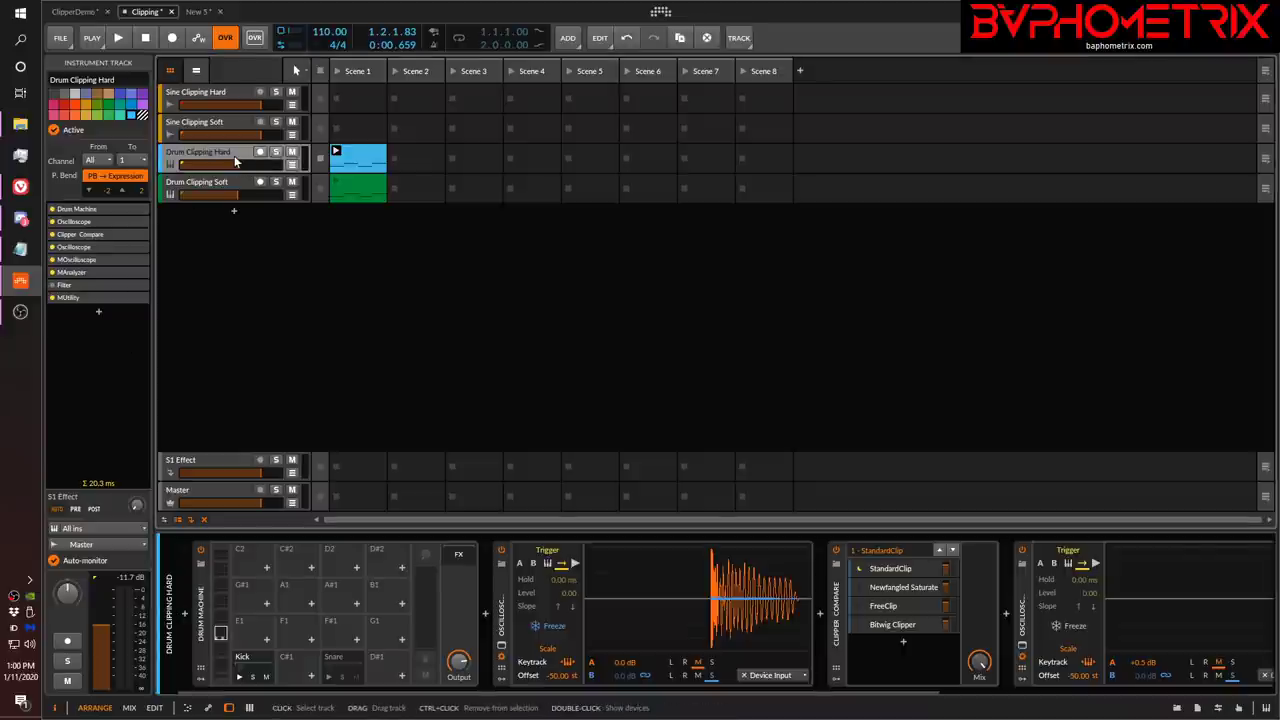
{"action": "left_click_drag", "start_coordinate": [240, 162], "coordinate": [250, 162]}
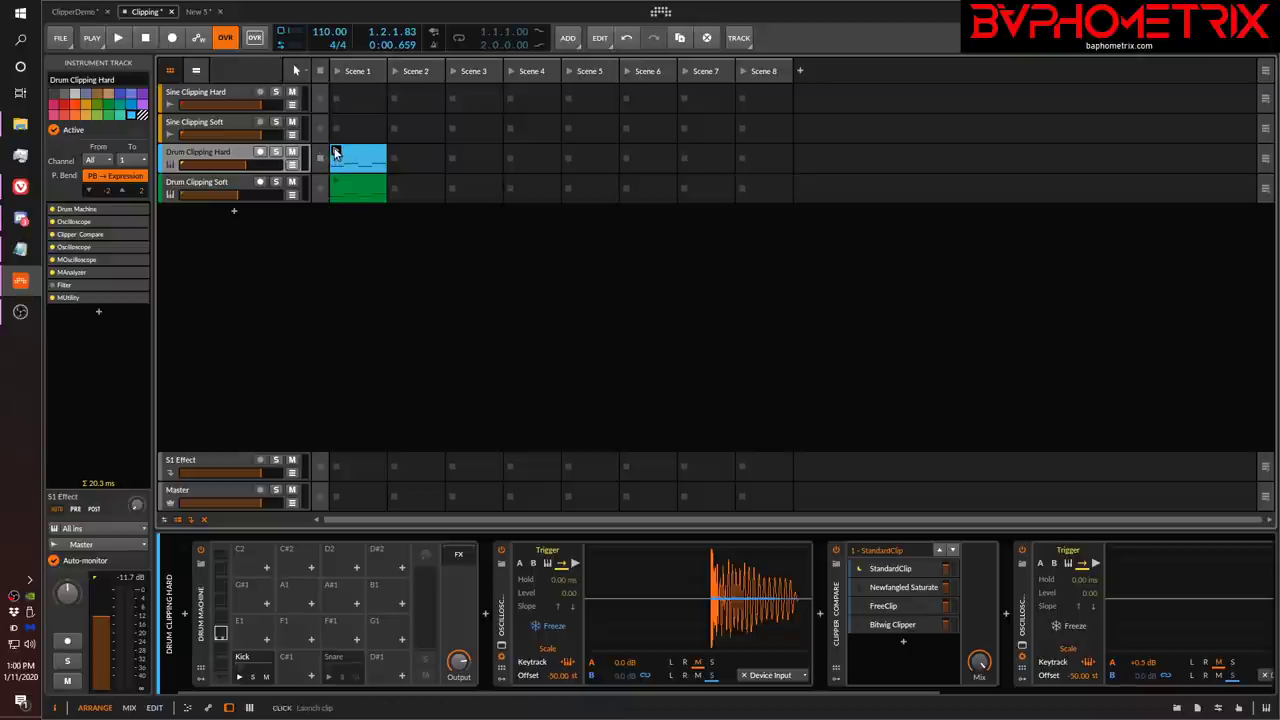
{"action": "left_click", "coordinate": [336, 152]}
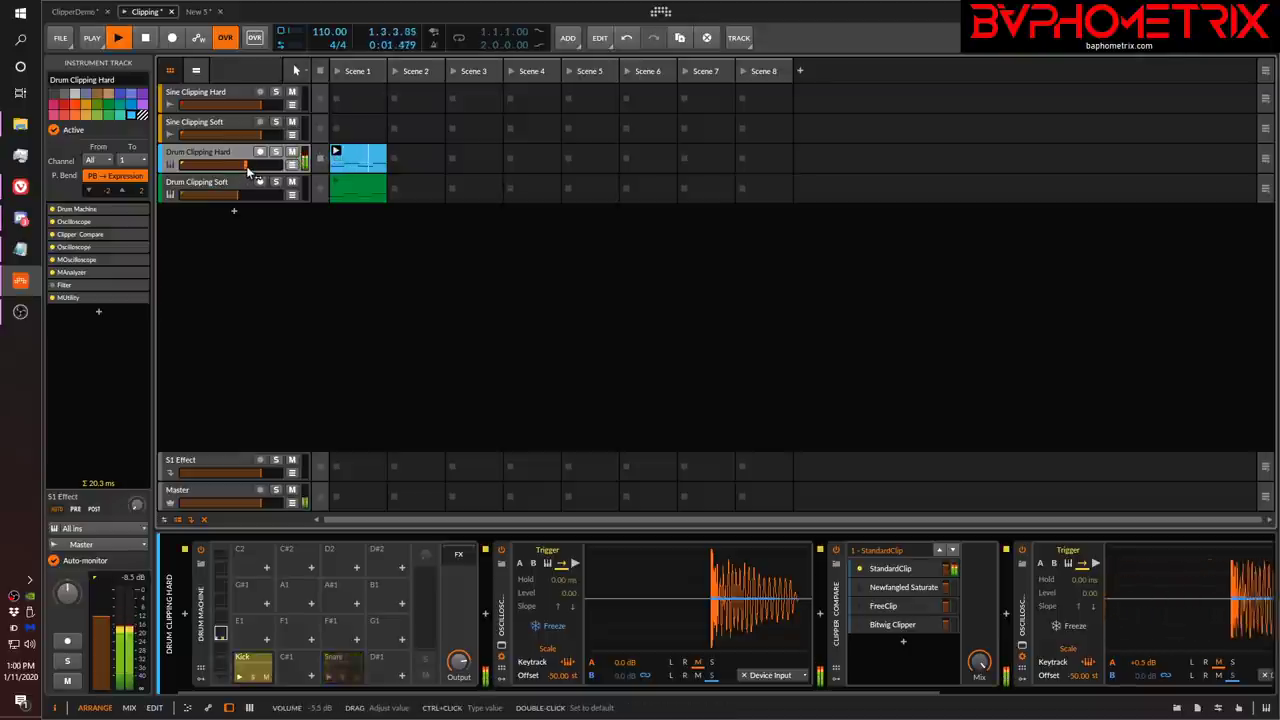
{"action": "left_click_drag", "start_coordinate": [248, 170], "coordinate": [252, 170]}
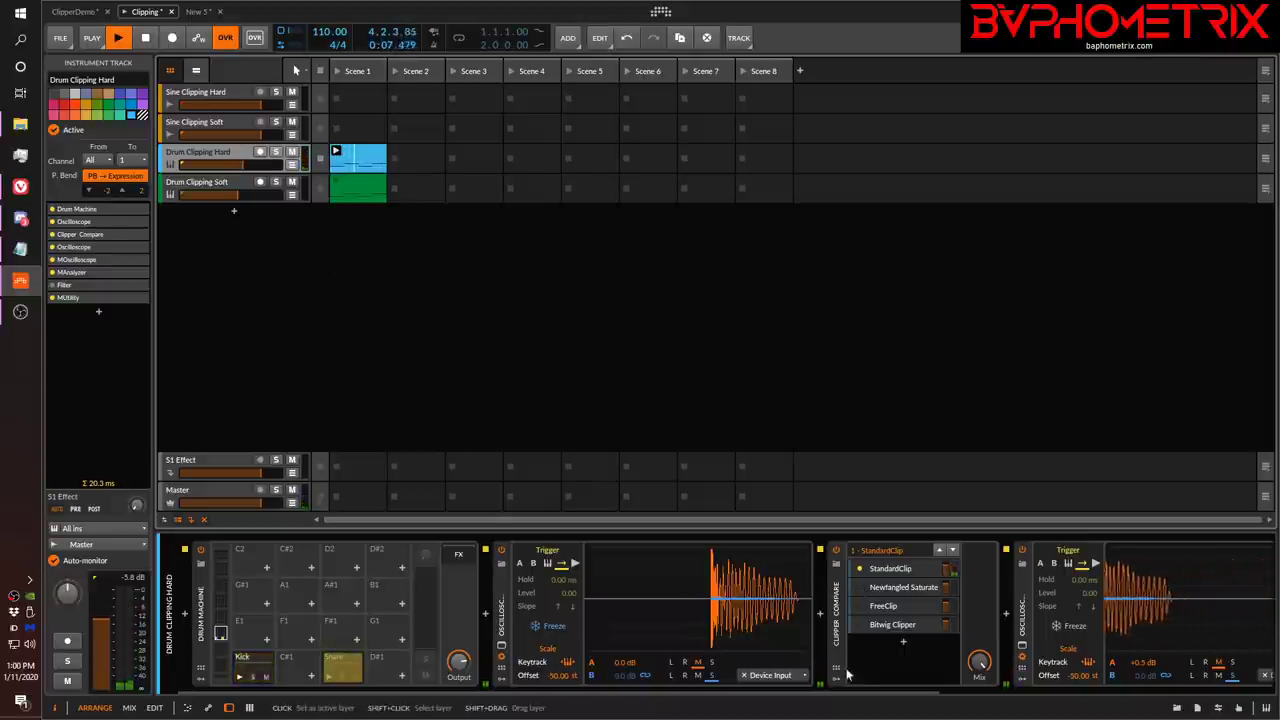
Cycle Clipper Compare through StandardClip, Newfangled Saturate, FreeClip and Bitwig Clipper while the drums play, ending on Bitwig Clipper.
{"action": "scroll", "coordinate": [880, 690], "scroll_direction": "right", "scroll_amount": 2}
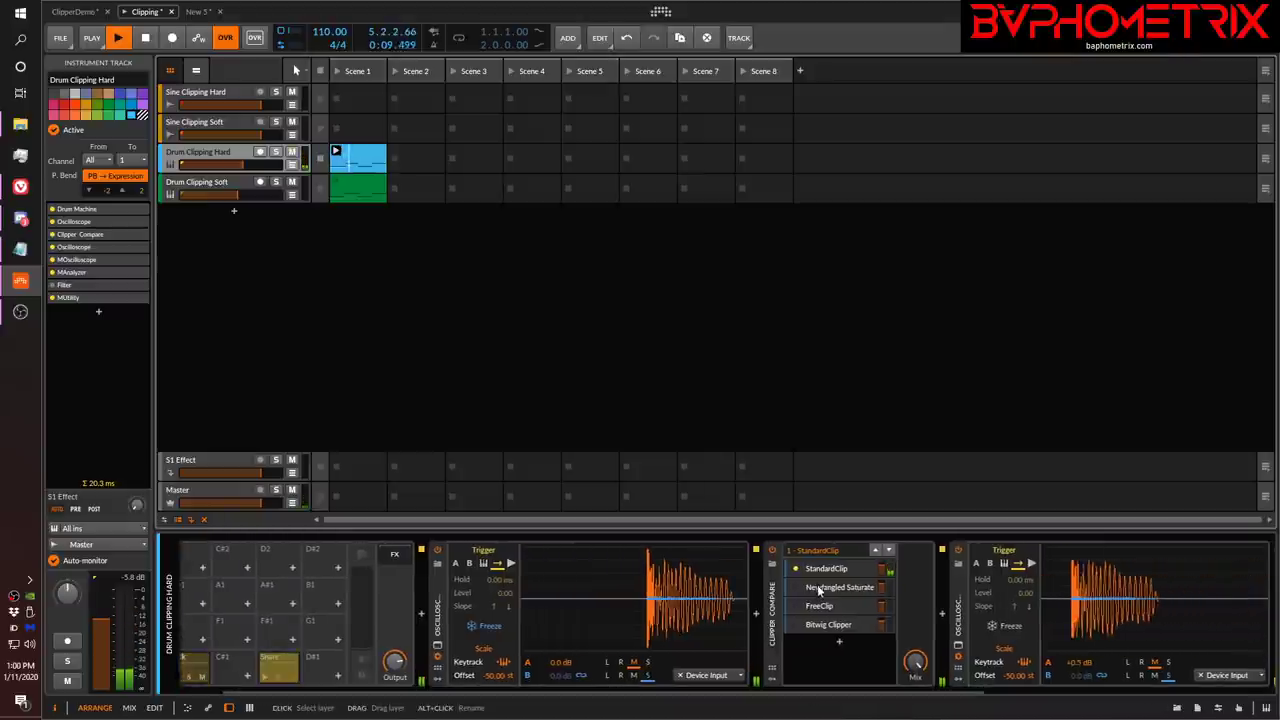
{"action": "left_click", "coordinate": [796, 587]}
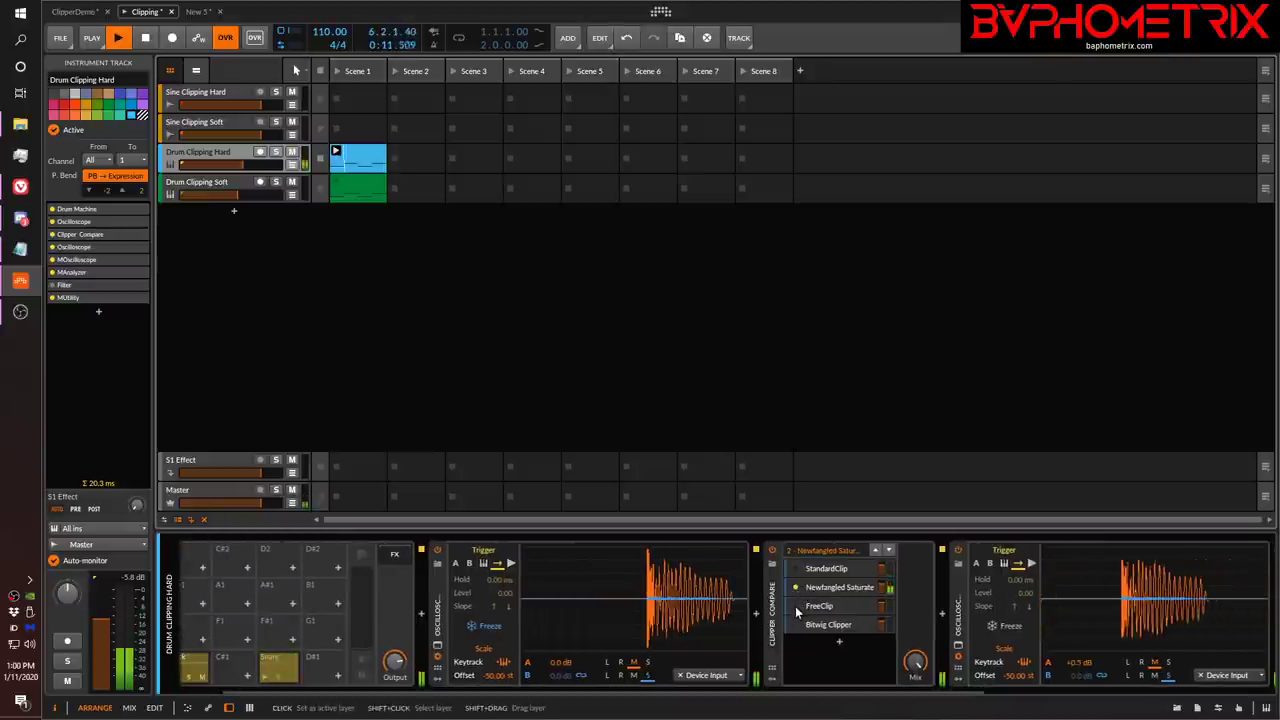
{"action": "left_click", "coordinate": [795, 604]}
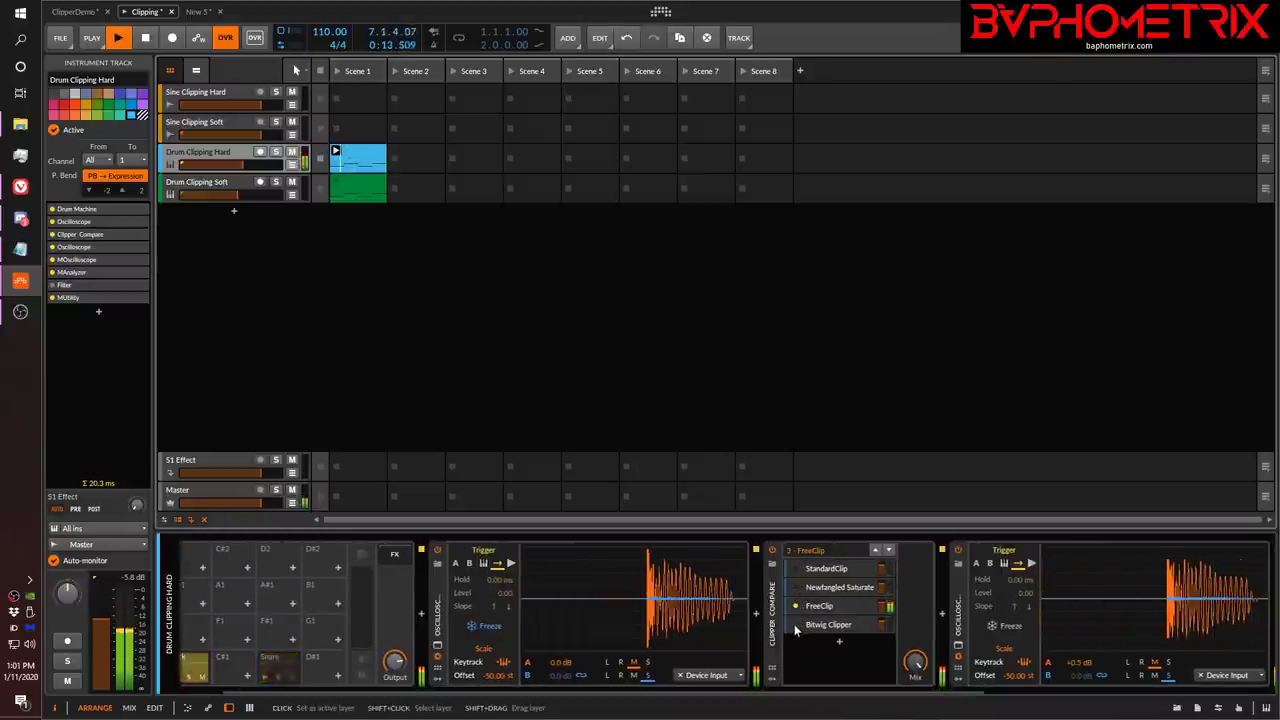
{"action": "left_click", "coordinate": [795, 624]}
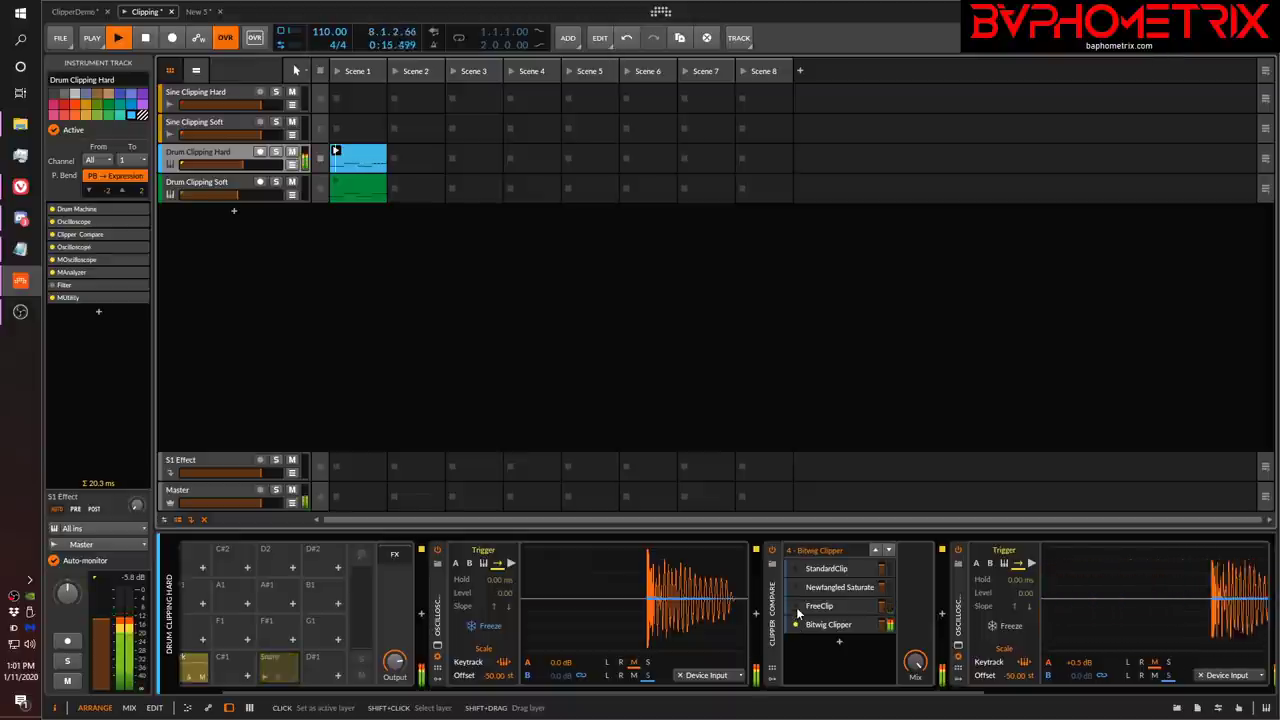
{"action": "left_click", "coordinate": [796, 606]}
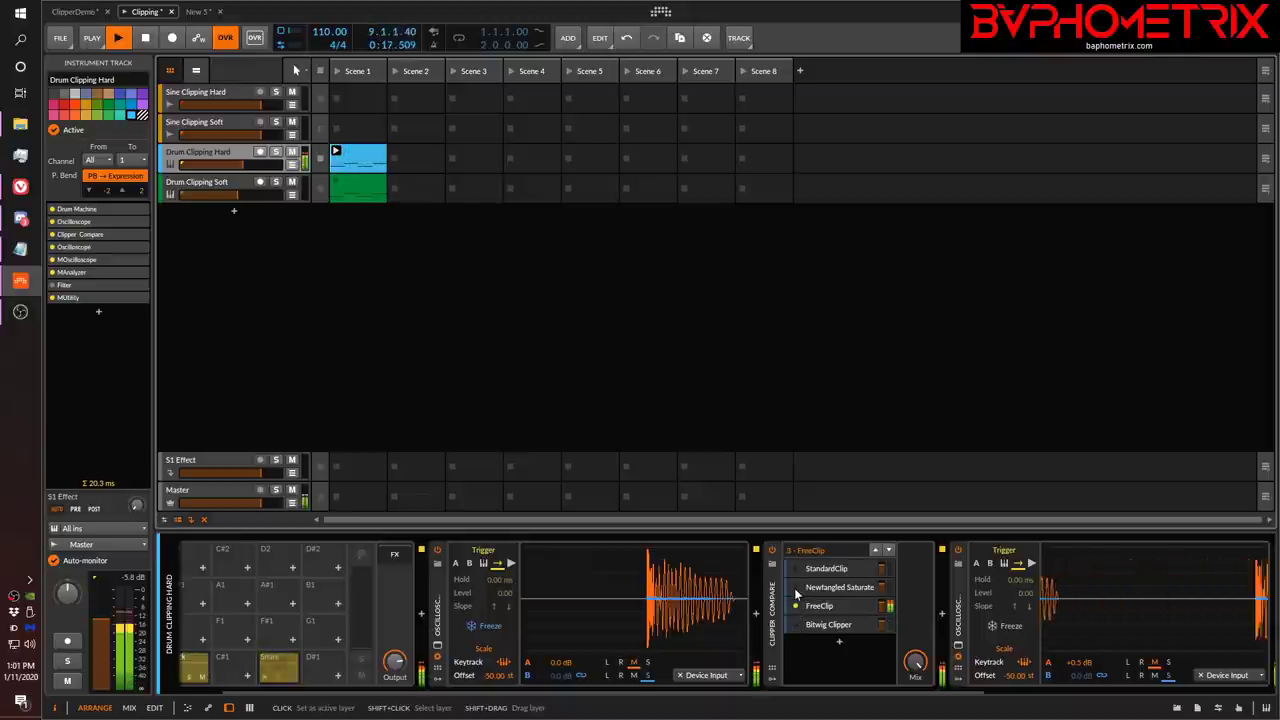
{"action": "left_click", "coordinate": [796, 587]}
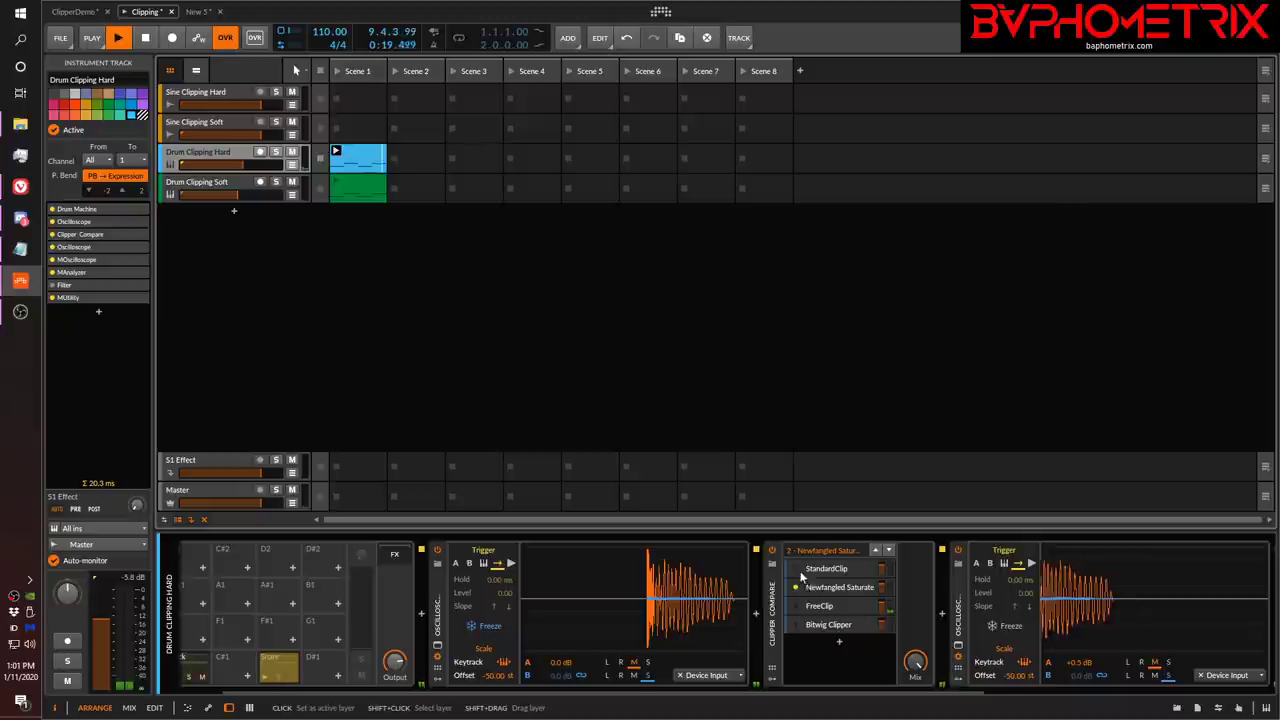
{"action": "left_click", "coordinate": [796, 568]}
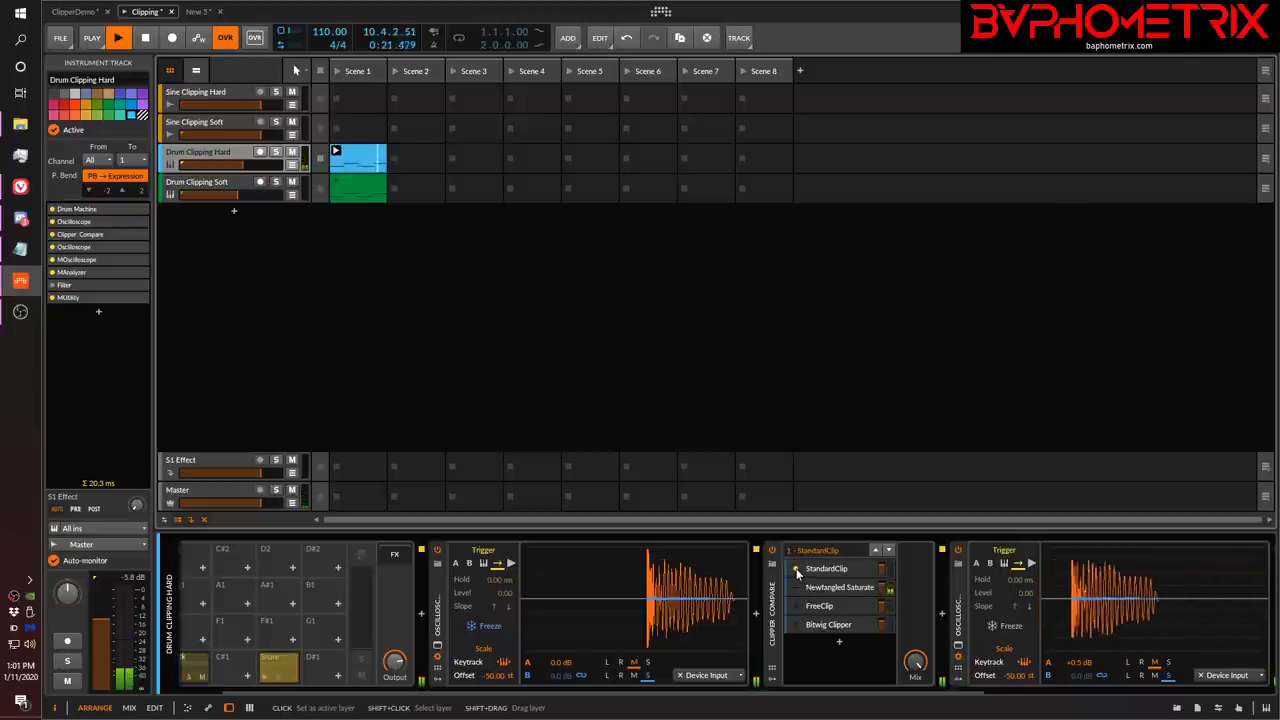
{"action": "left_click", "coordinate": [797, 584]}
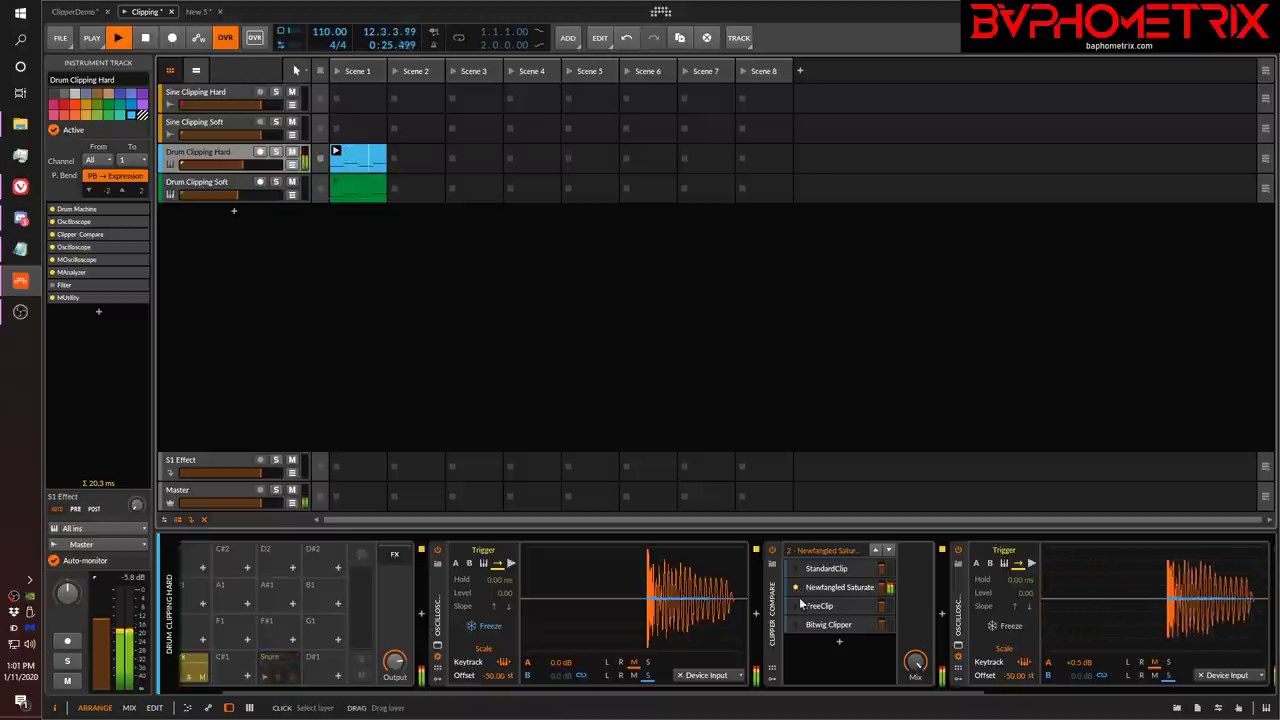
{"action": "left_click", "coordinate": [801, 605]}
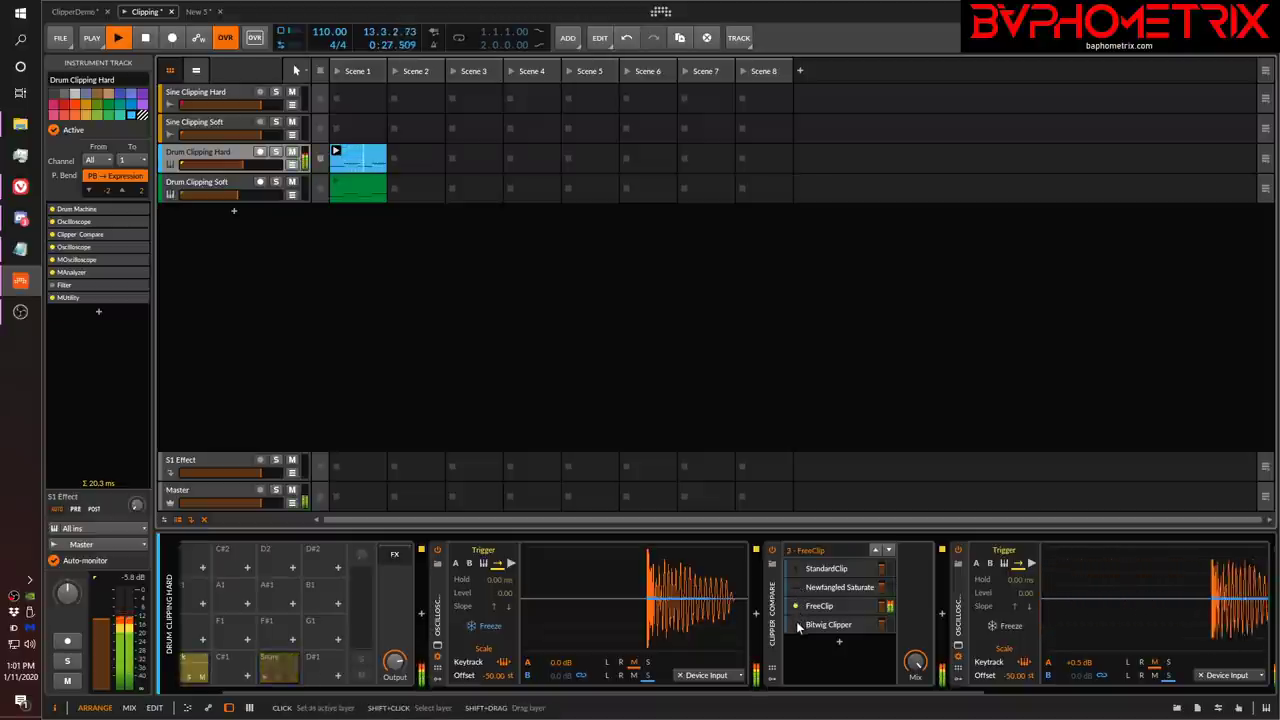
{"action": "left_click", "coordinate": [796, 621]}
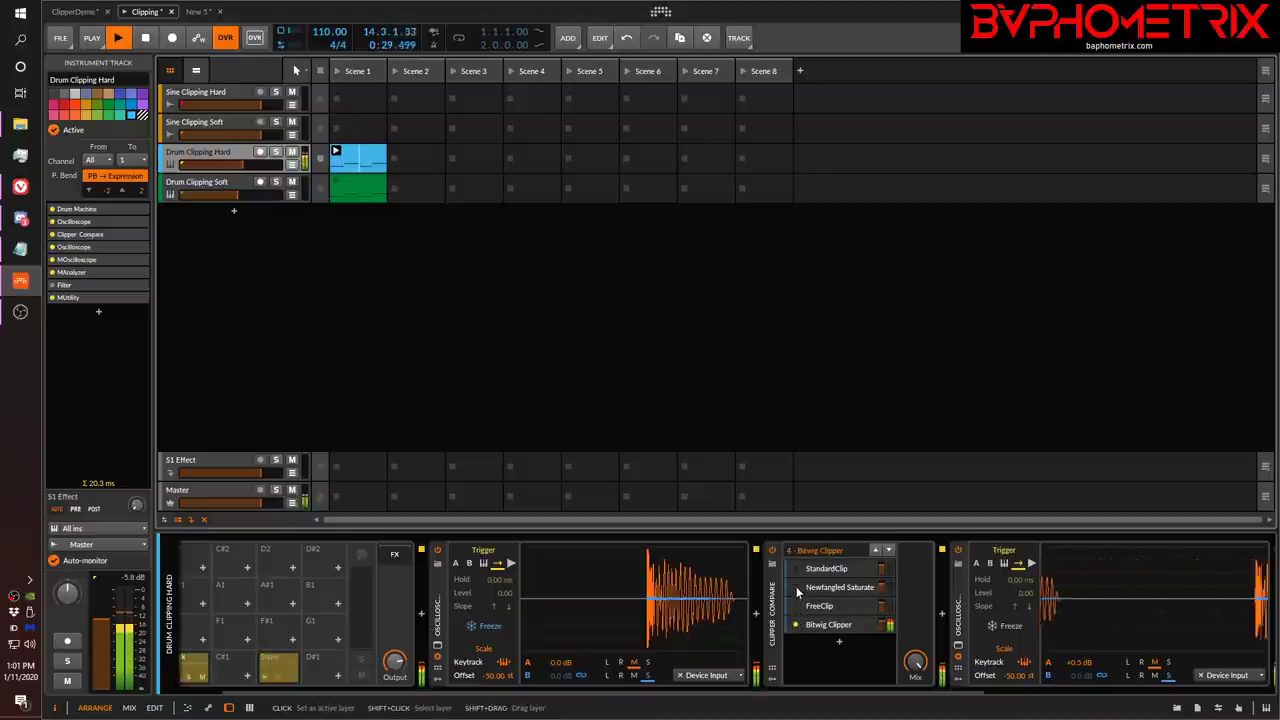
Switch Clipper Compare to Newfangled Saturate and back to StandardClip while the drums play, and stop playback.
{"action": "left_click", "coordinate": [798, 589]}
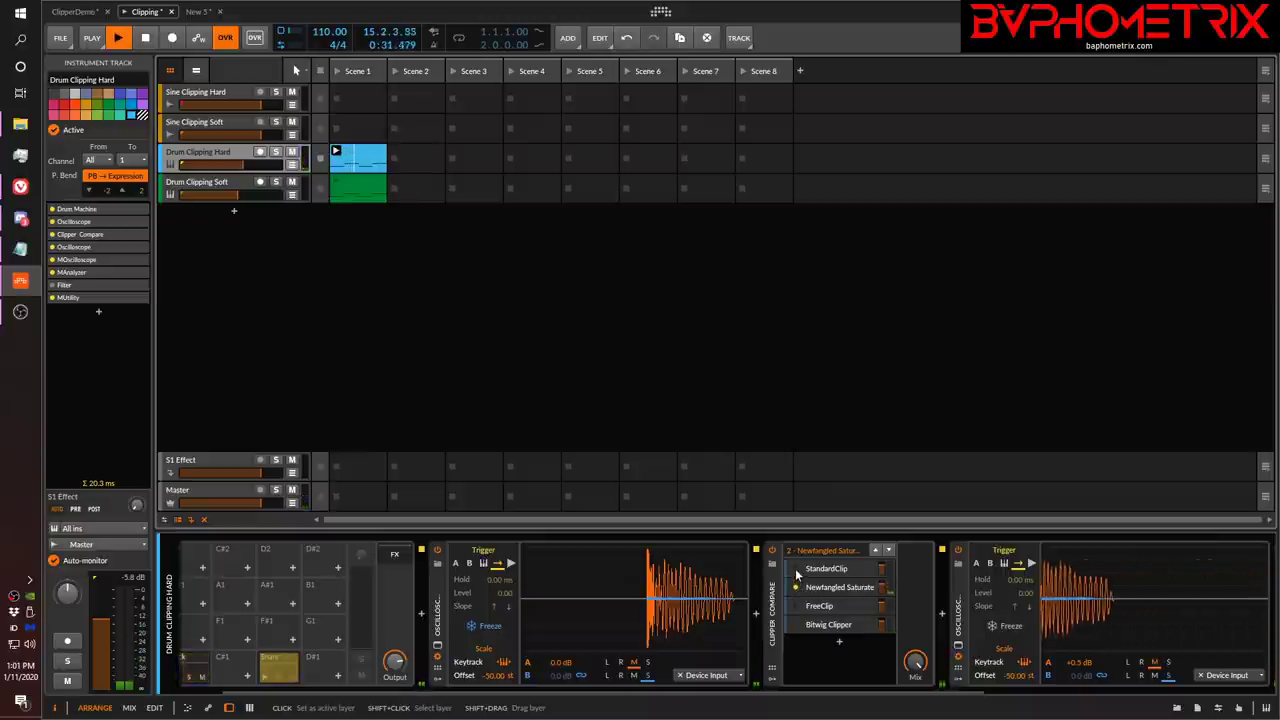
{"action": "left_click", "coordinate": [797, 570]}
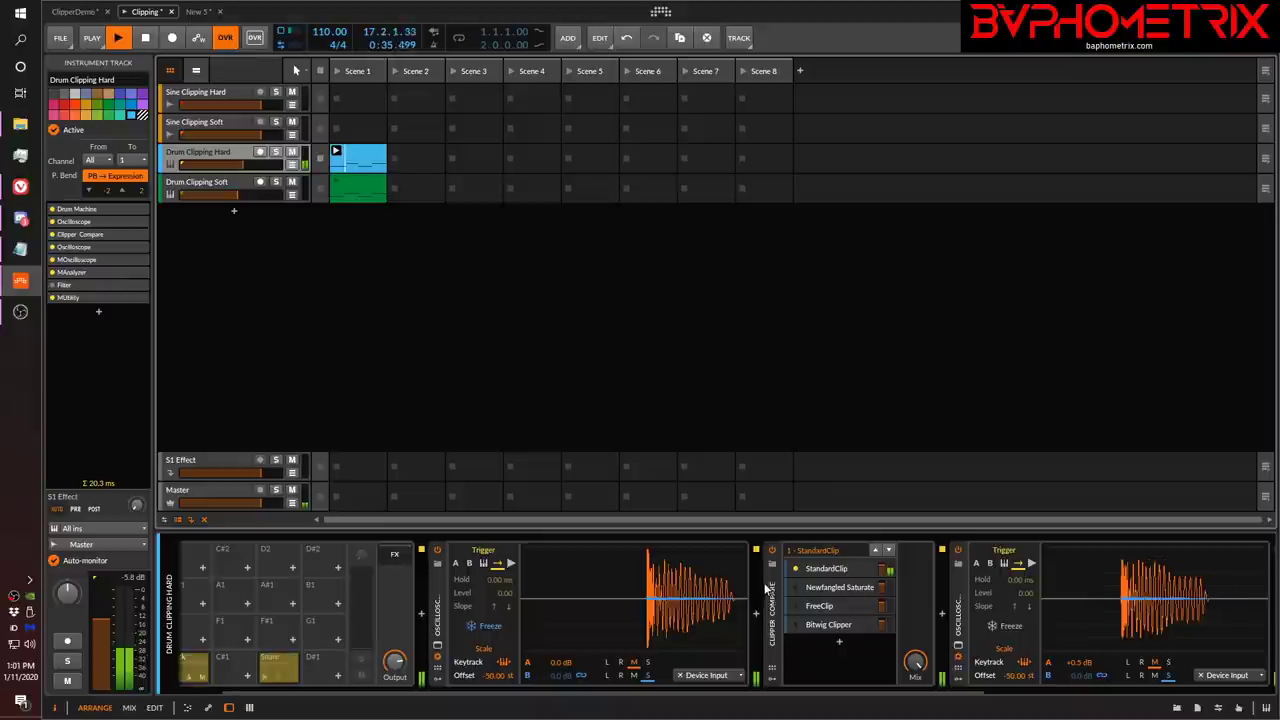
{"action": "key", "text": "space"}
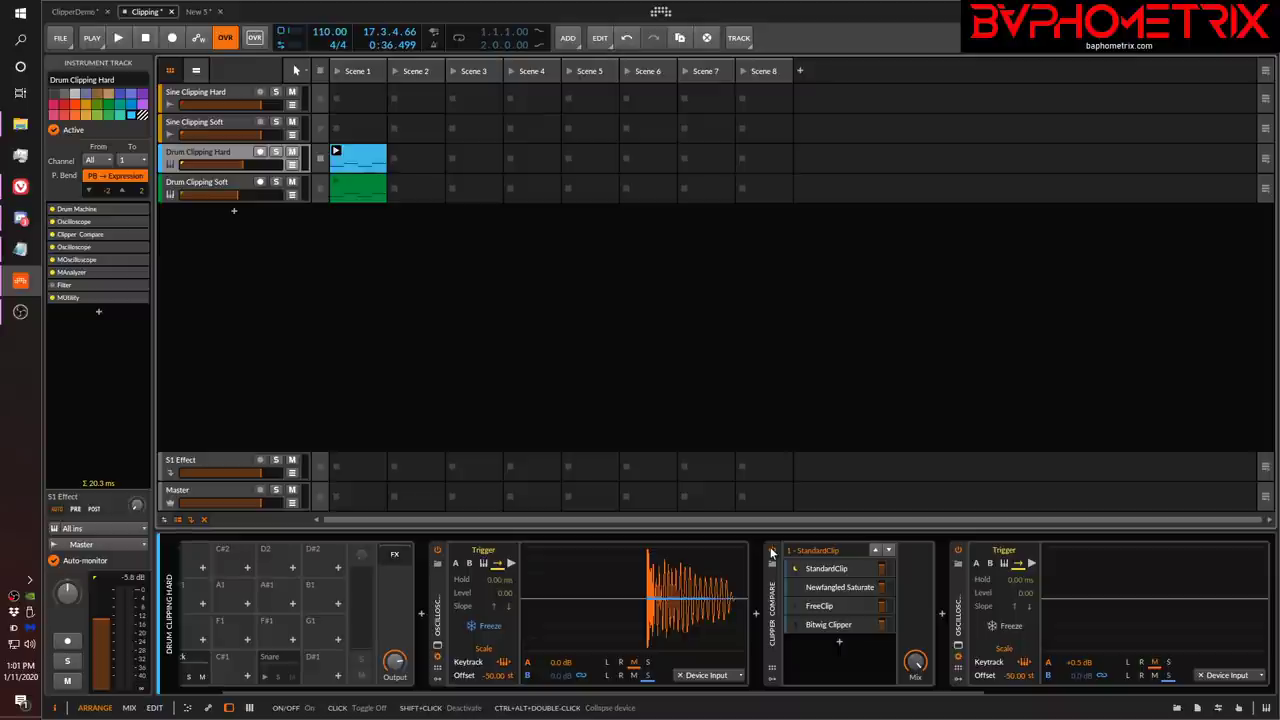
Open the unmuted StandardCLIP plug-in in Clipper Compare's StandardClip layer and set its input Clip level to -6 dB.
{"action": "left_click", "coordinate": [818, 570]}
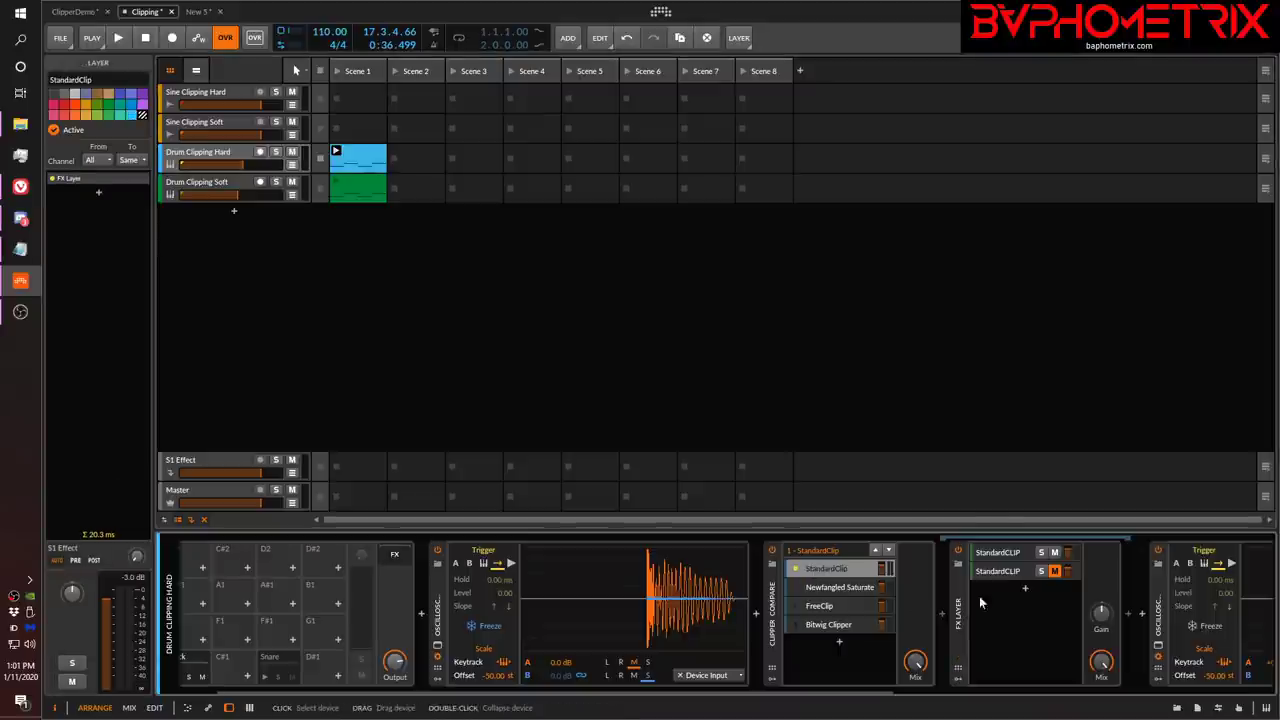
{"action": "left_click", "coordinate": [1005, 553]}
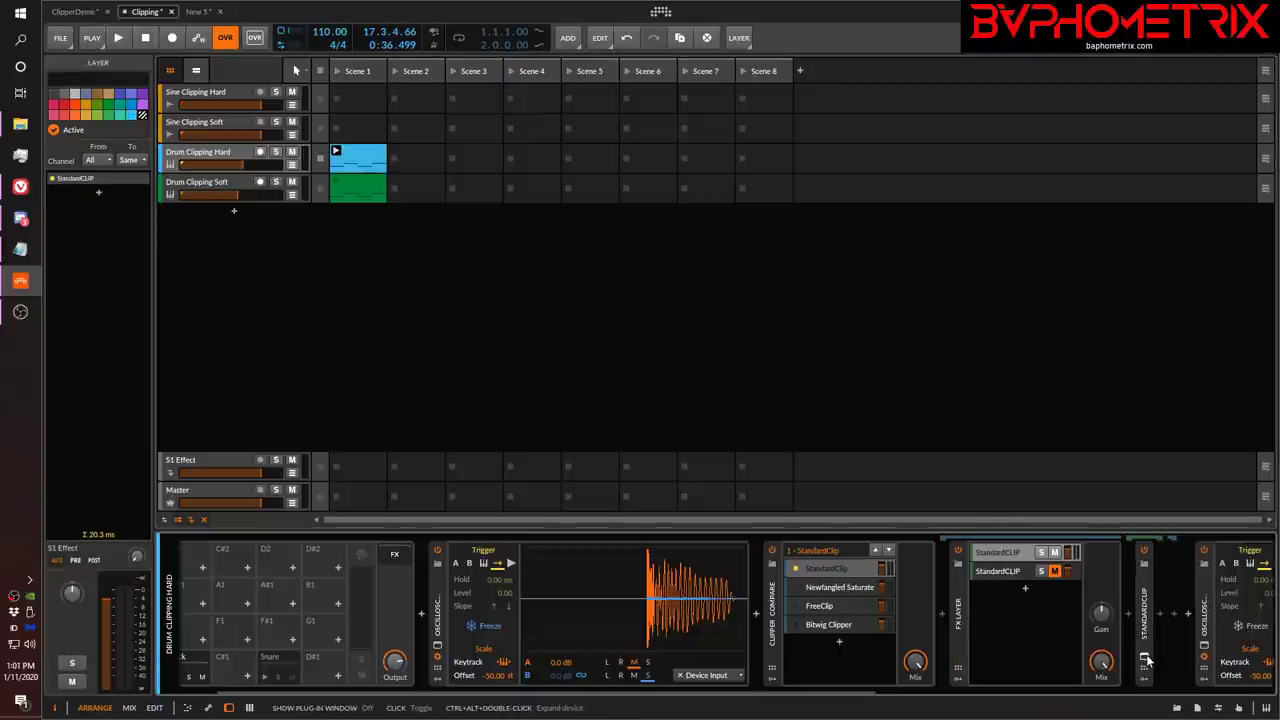
{"action": "left_click", "coordinate": [1146, 659]}
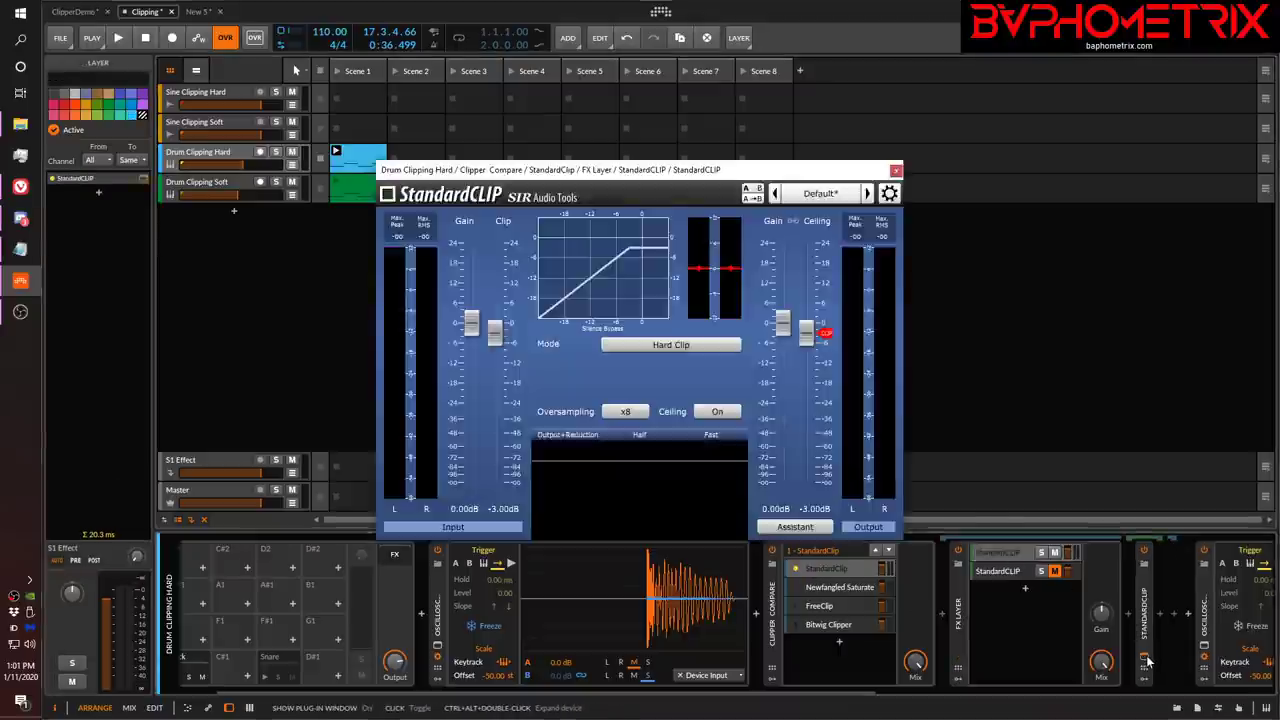
{"action": "double_click", "coordinate": [494, 331]}
{"action": "left_click", "coordinate": [503, 508]}
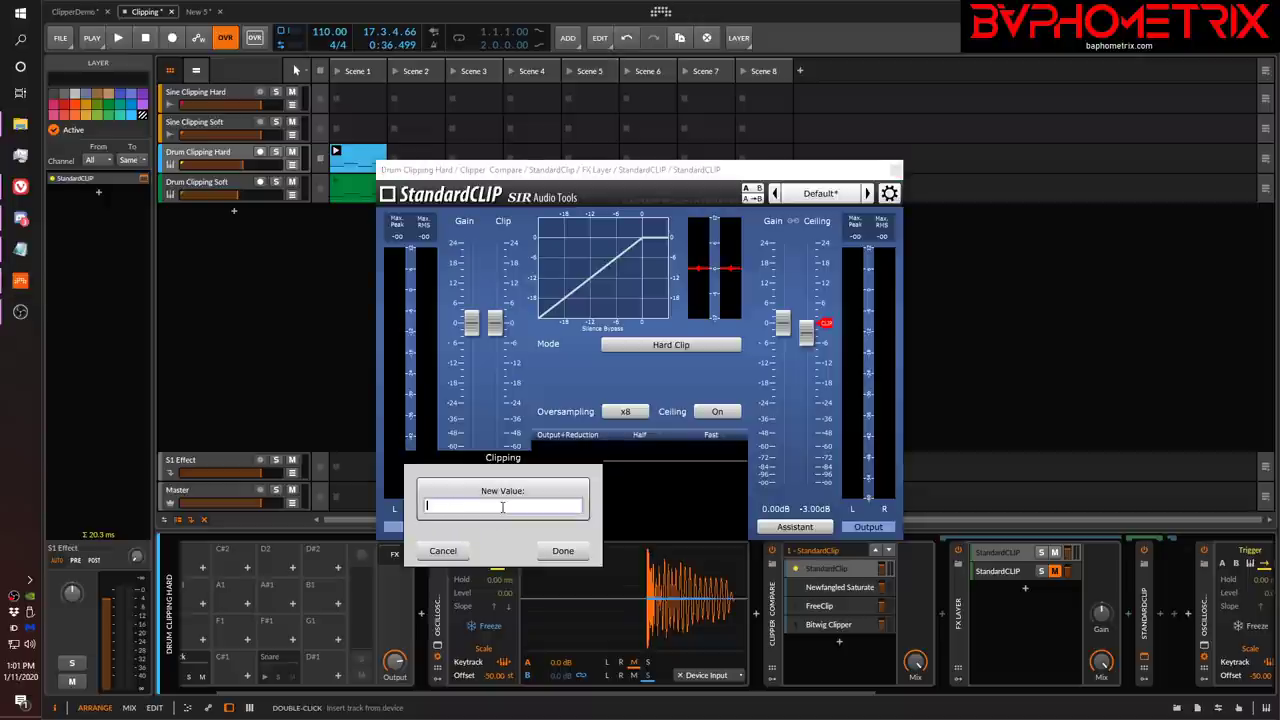
{"action": "key", "text": "Return"}
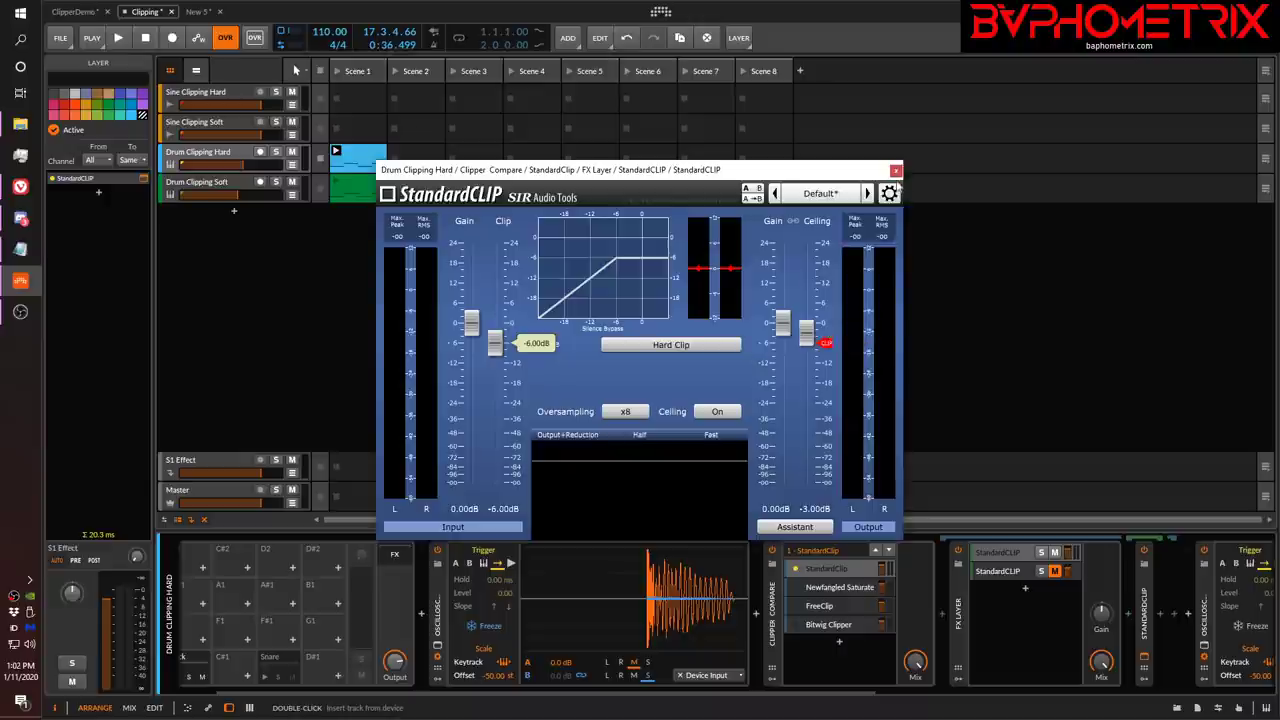
Set StandardCLIP's output Ceiling to -6 dB and close the plug-in window.
{"action": "mouse_move", "coordinate": [805, 343]}
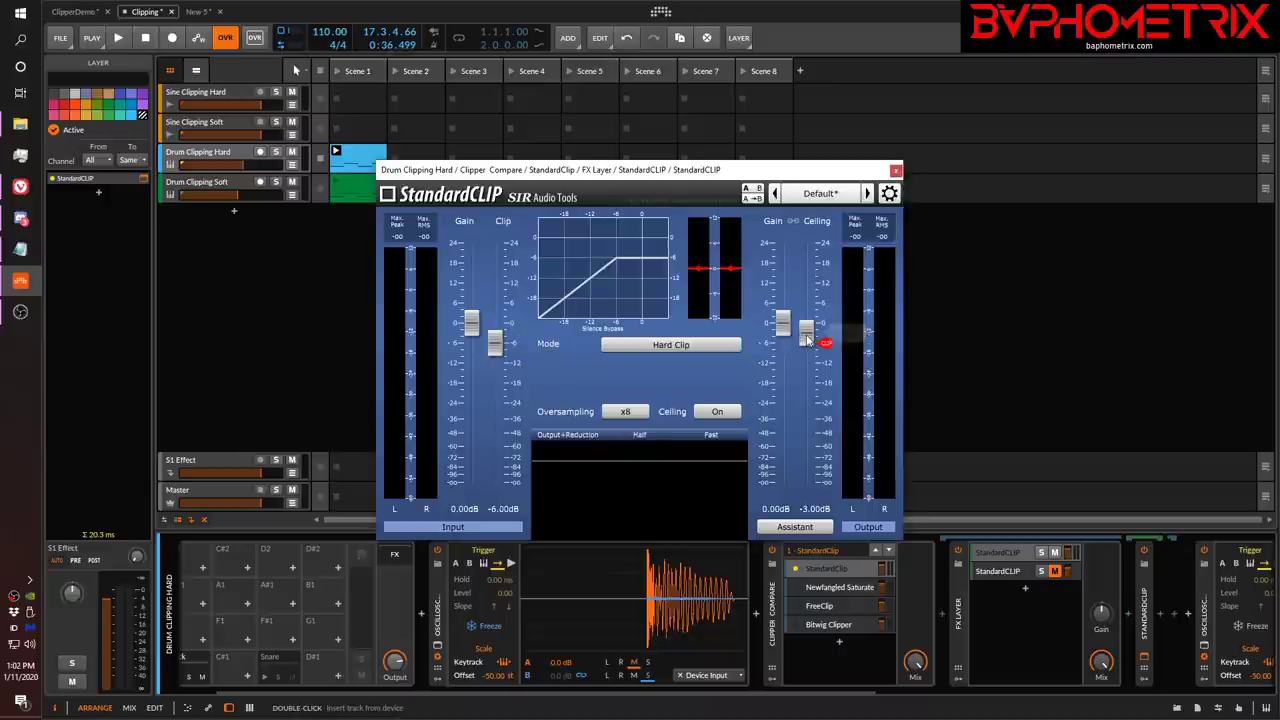
{"action": "double_click", "coordinate": [815, 509]}
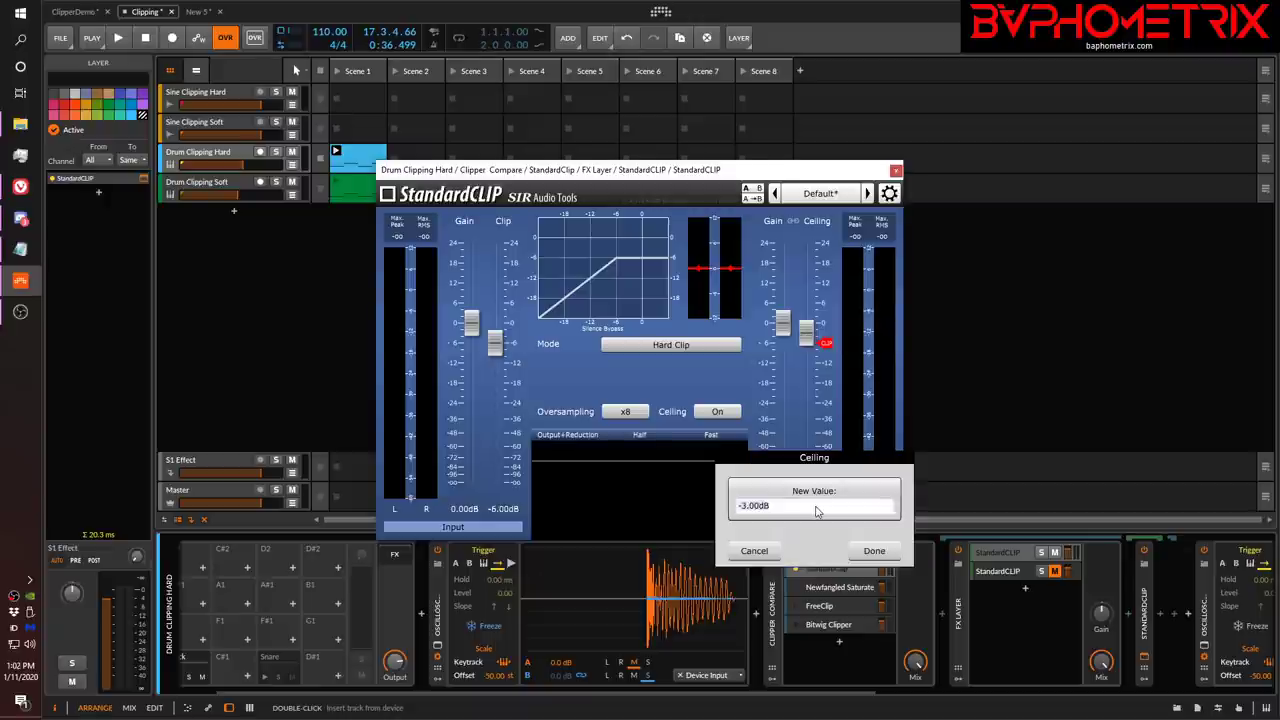
{"action": "type", "text": "-6"}
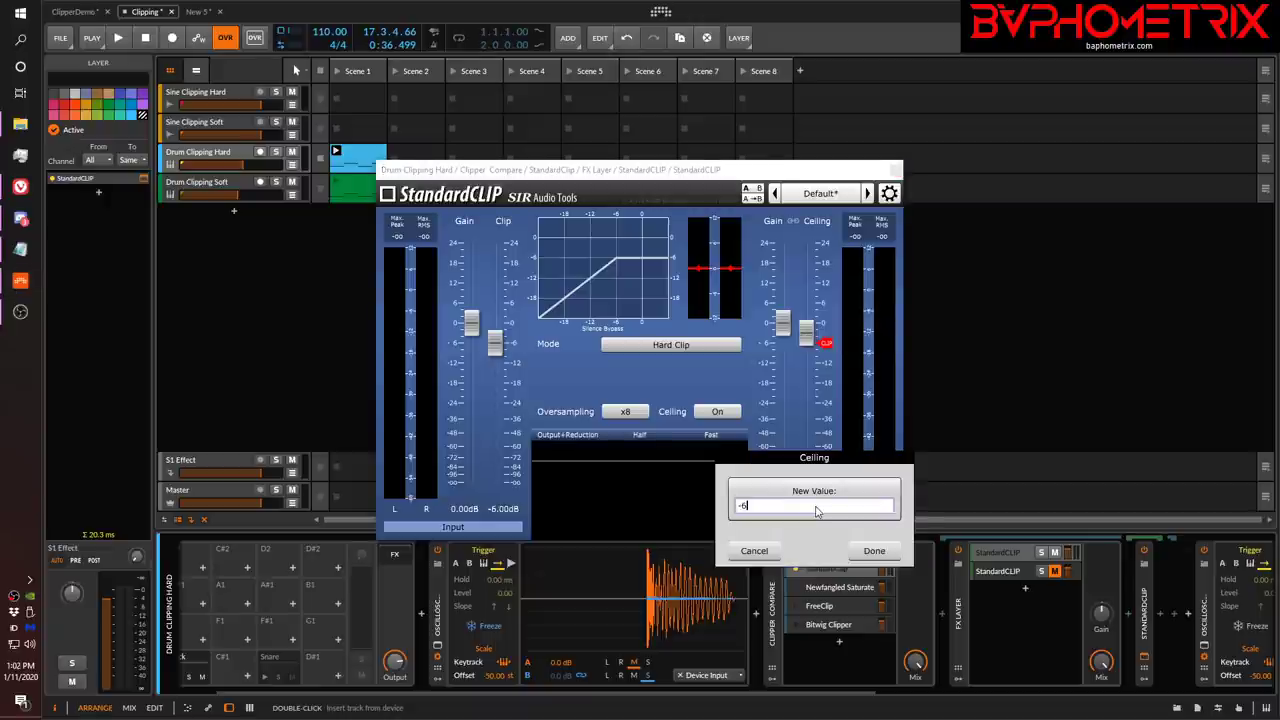
{"action": "key", "text": "Return"}
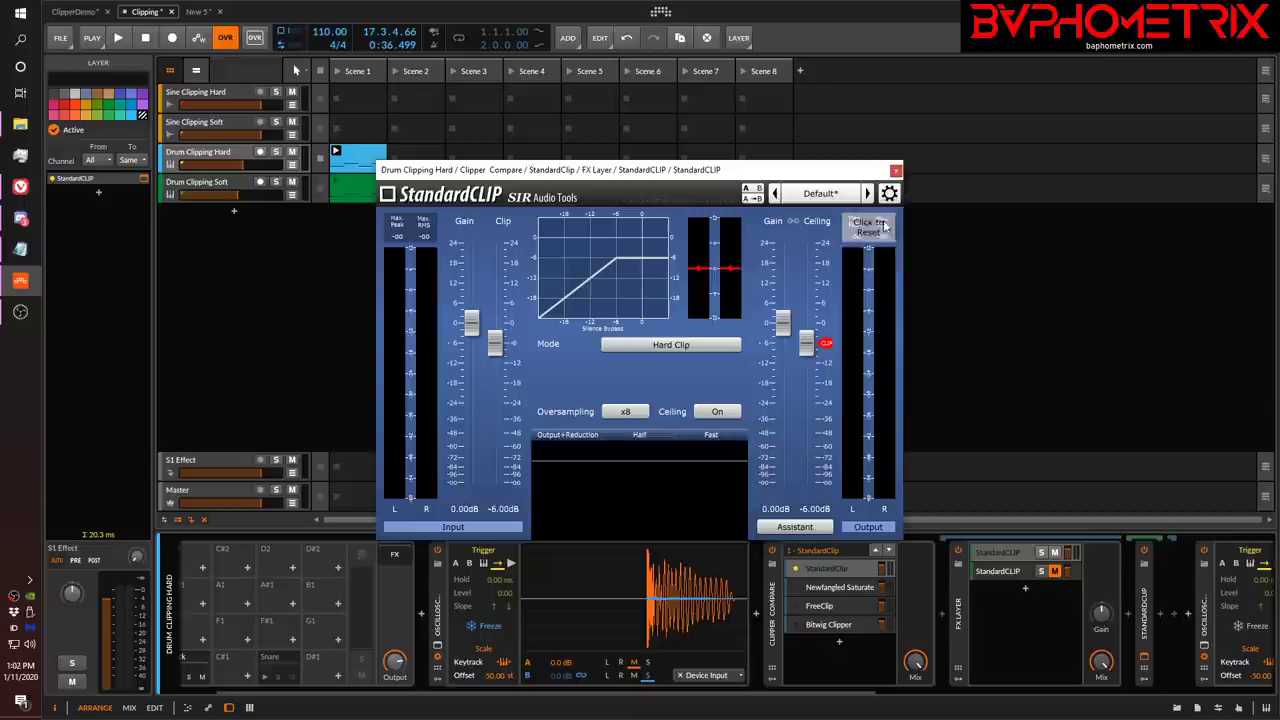
{"action": "left_click", "coordinate": [895, 170]}
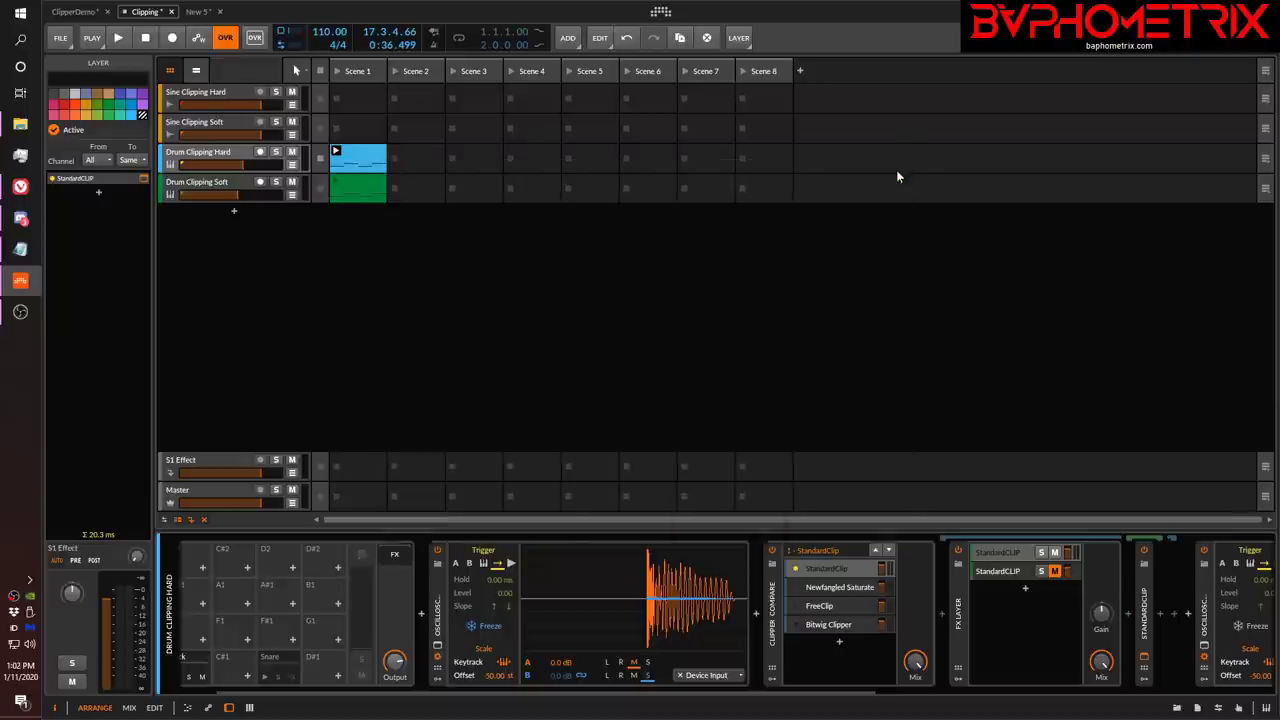
Open the unmuted Newfangled Saturate plug-in in its Clipper Compare layer, set Drive to 6.0 dB, and close its window.
{"action": "left_click", "coordinate": [838, 587]}
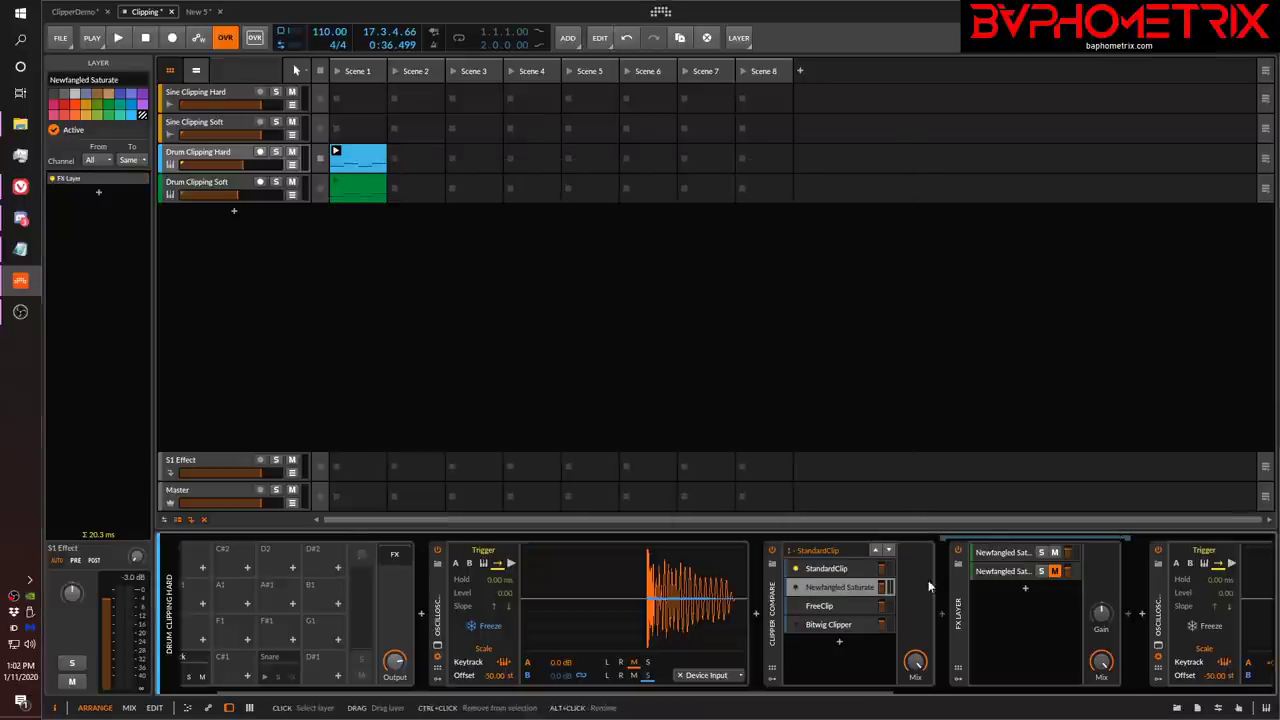
{"action": "left_click", "coordinate": [1005, 553]}
{"action": "left_click", "coordinate": [1144, 563]}
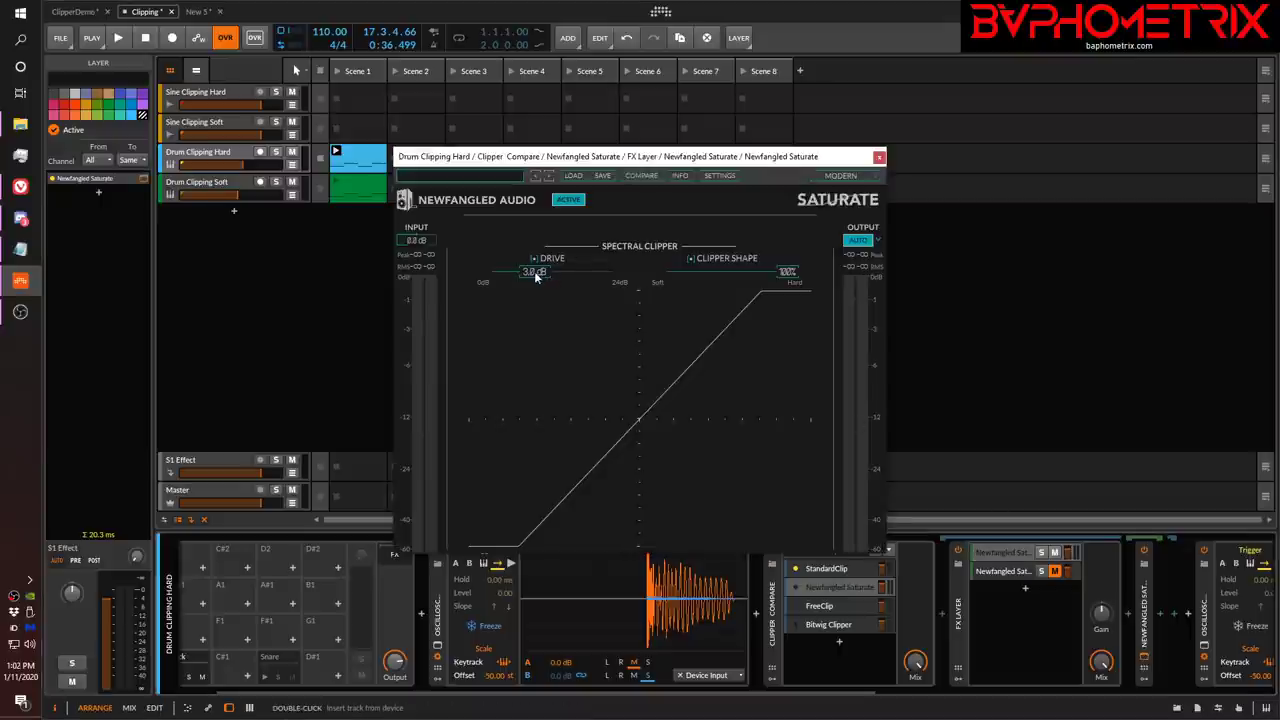
{"action": "left_click_drag", "start_coordinate": [534, 276], "coordinate": [534, 271]}
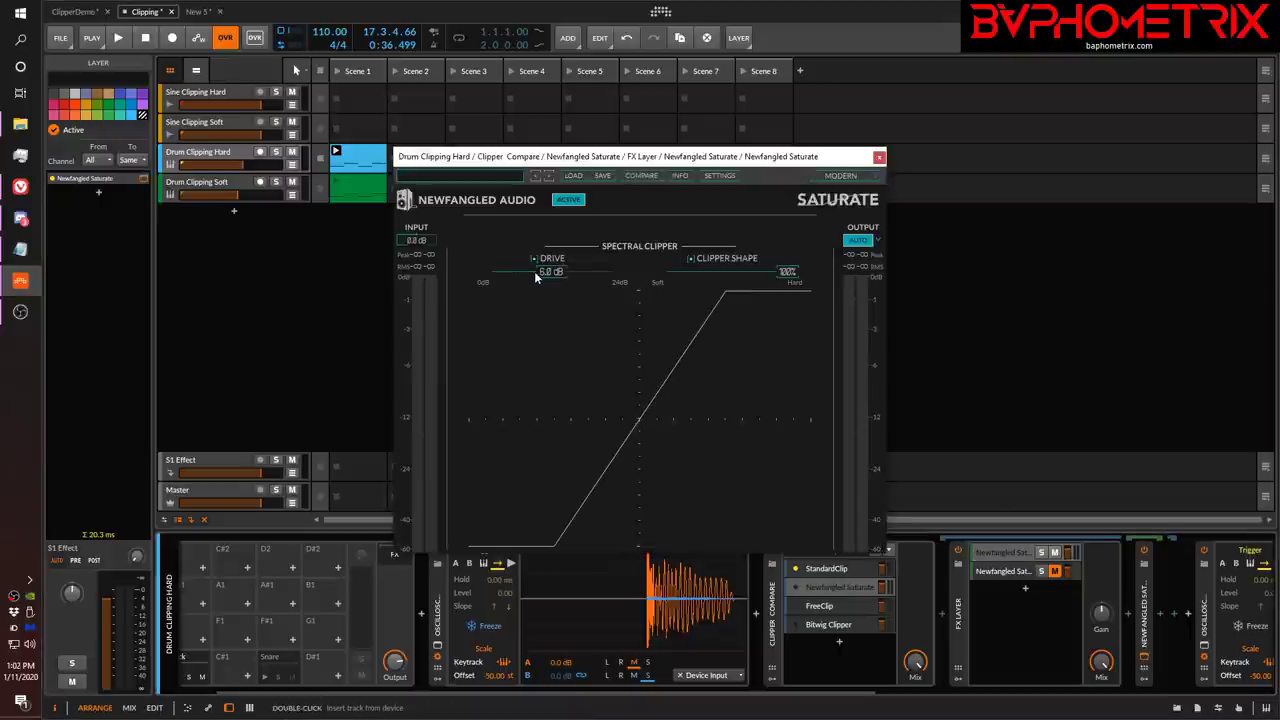
{"action": "left_click", "coordinate": [879, 158]}
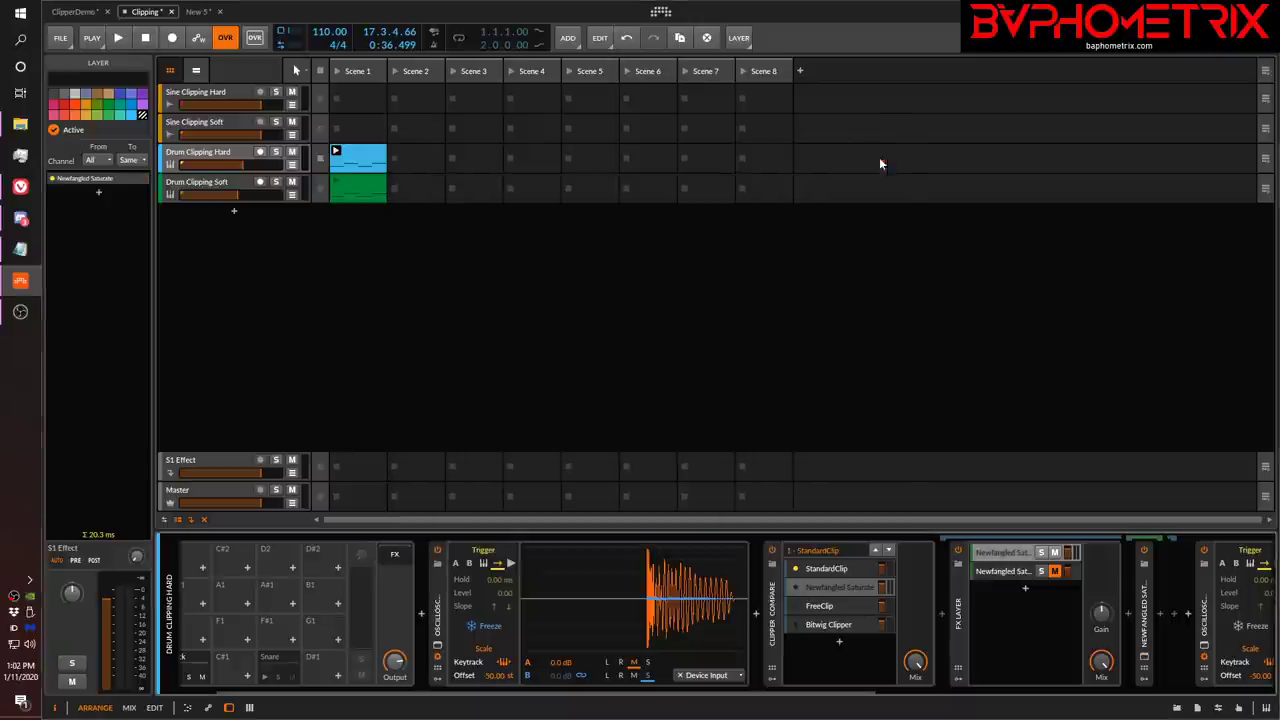
Open the FreeClip plug-in in its Clipper Compare layer, lower the Clip Ceiling slightly, and close its window.
{"action": "left_click", "coordinate": [818, 607]}
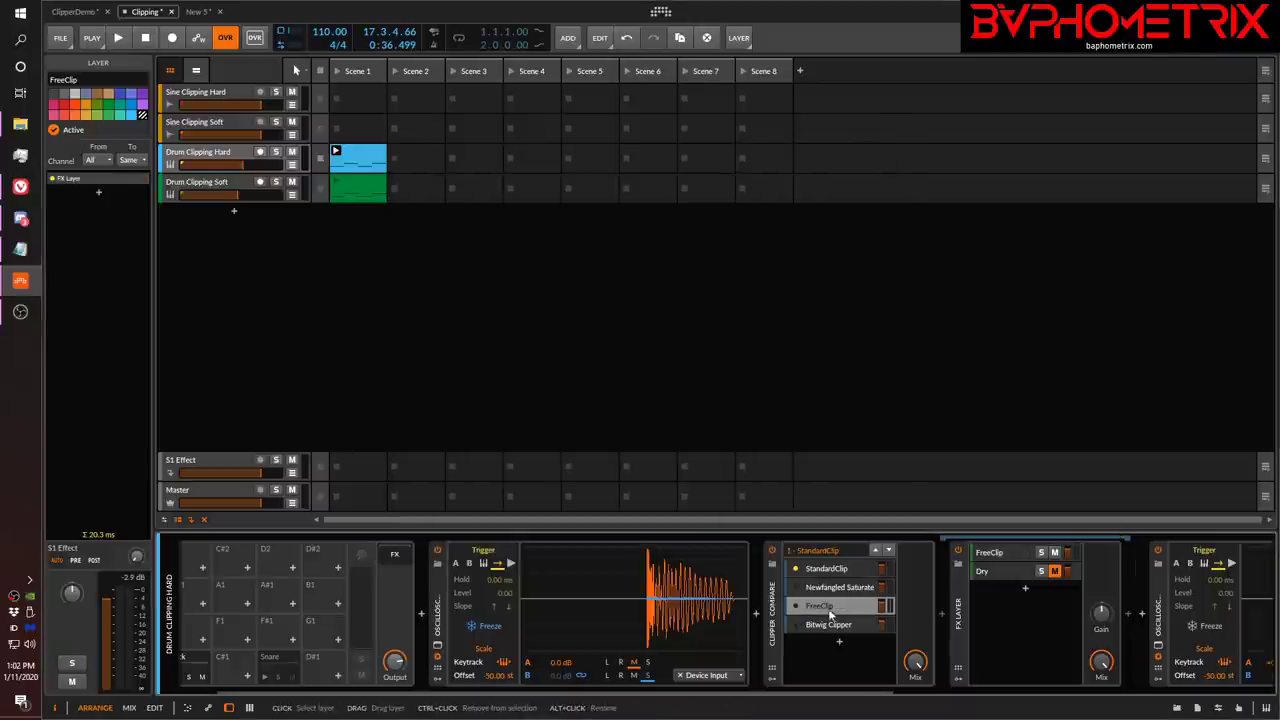
{"action": "left_click", "coordinate": [995, 552]}
{"action": "left_click", "coordinate": [1144, 660]}
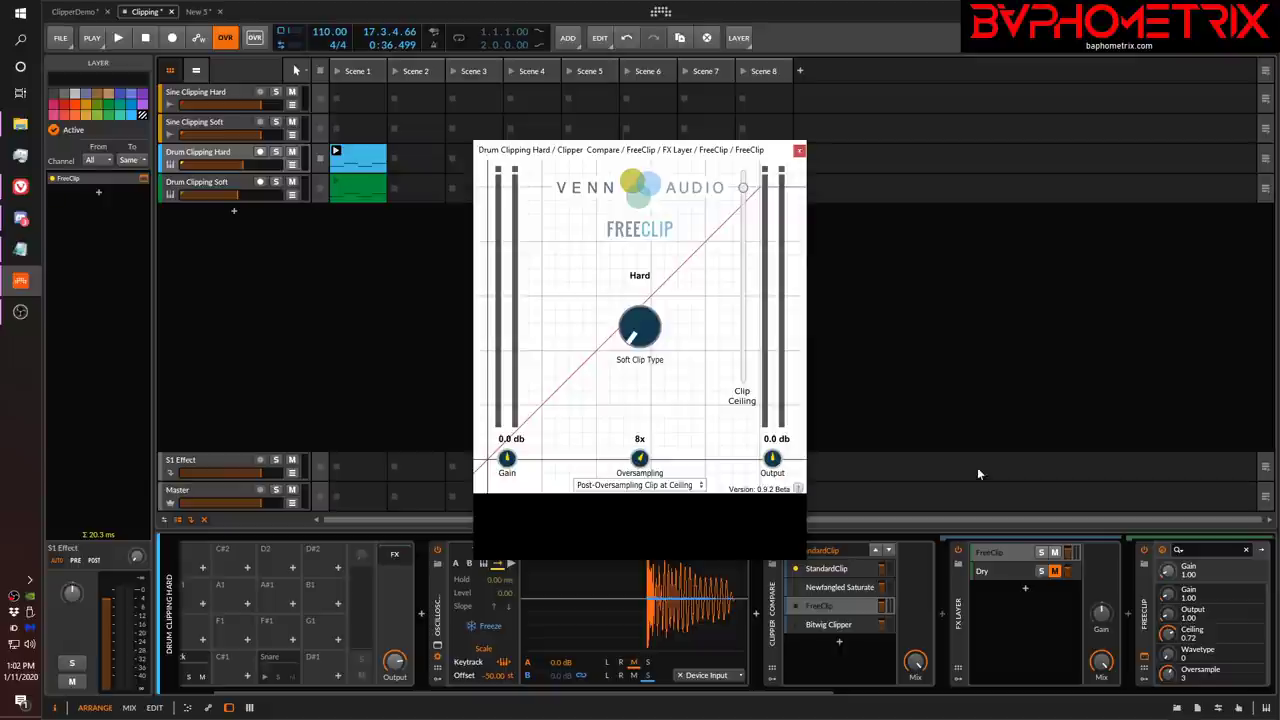
{"action": "left_click", "coordinate": [744, 190]}
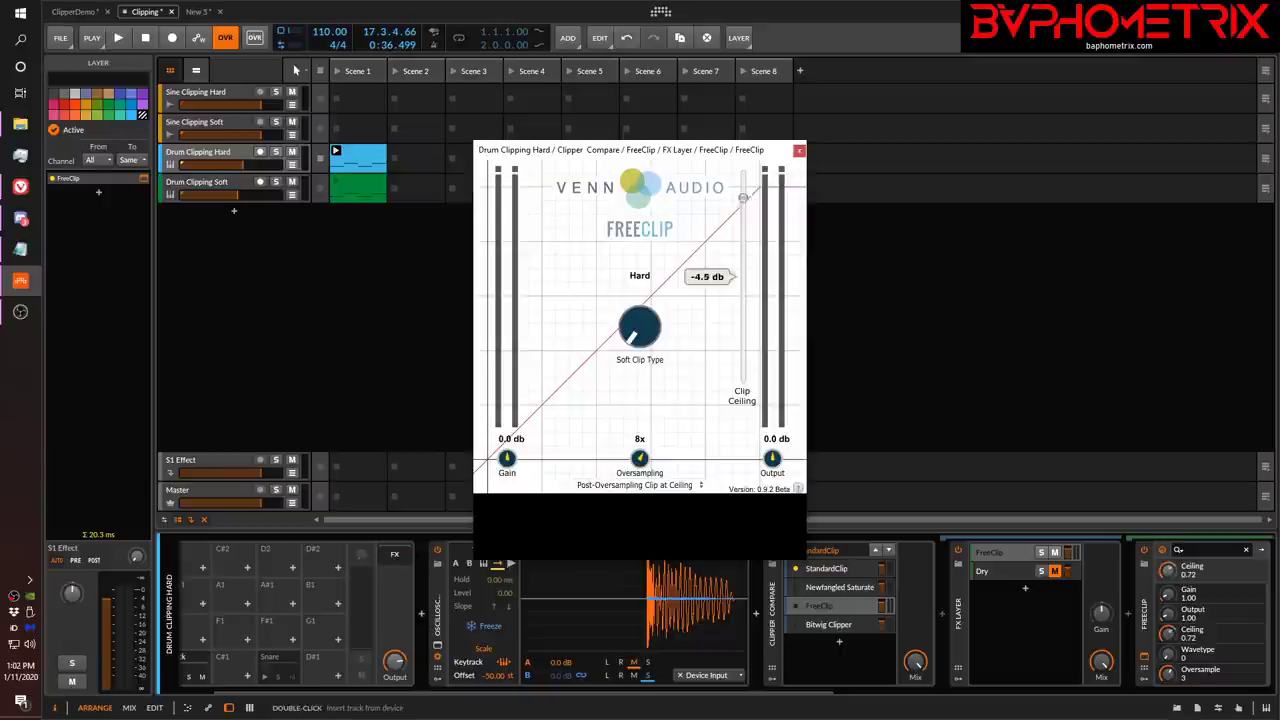
{"action": "left_click_drag", "start_coordinate": [742, 205], "coordinate": [742, 204]}
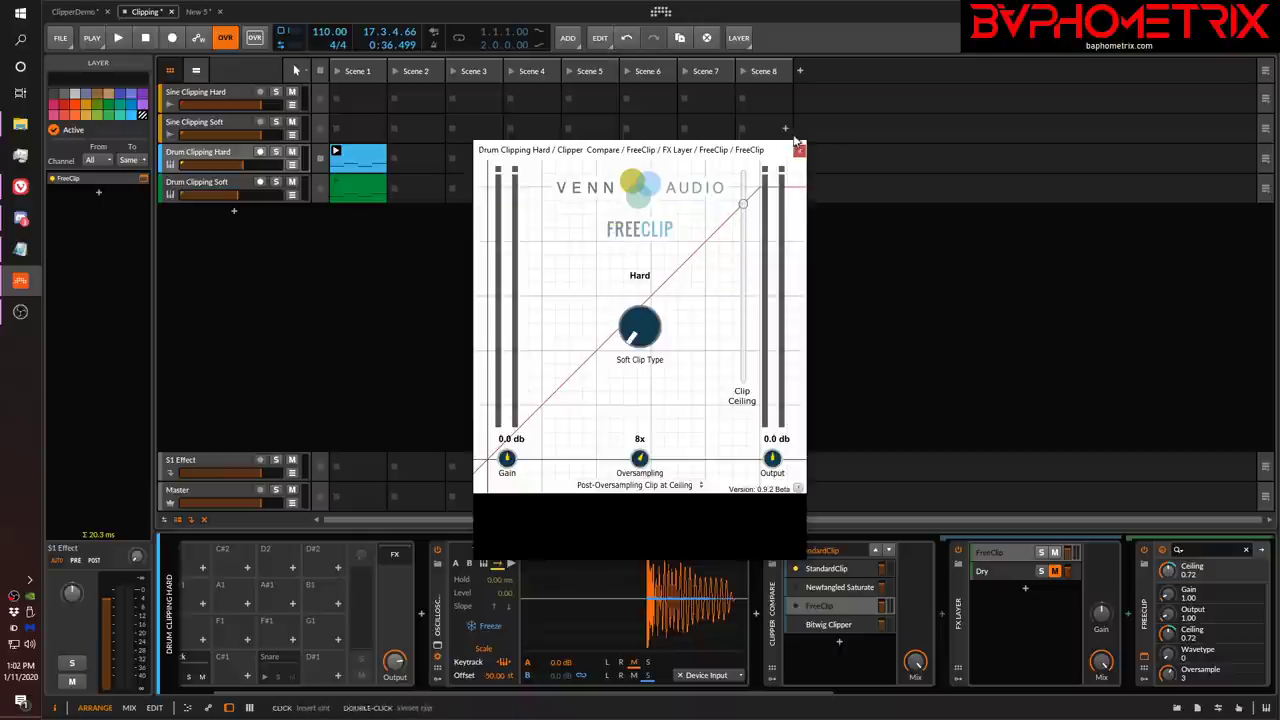
{"action": "left_click", "coordinate": [799, 152]}
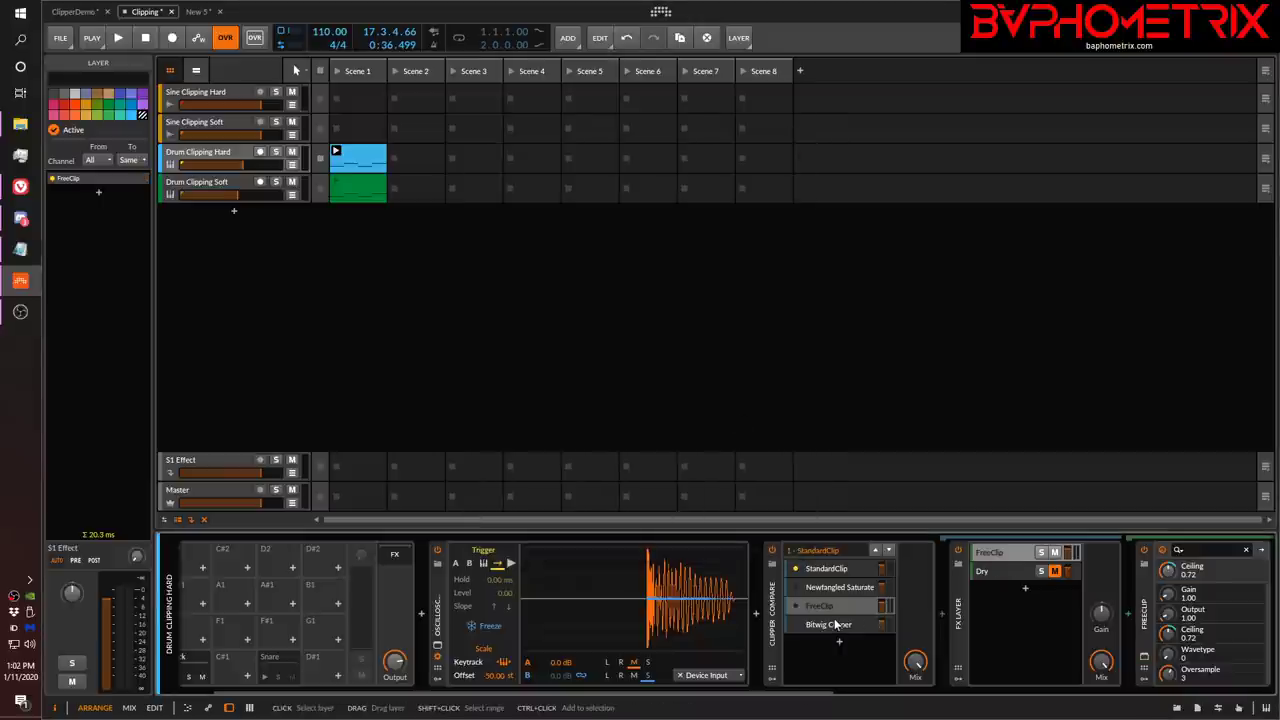
Open the Bitwig Clipper layer's FX Grid, set the connected Clip module to -6 dB, and close the grid editor.
{"action": "left_click", "coordinate": [834, 620]}
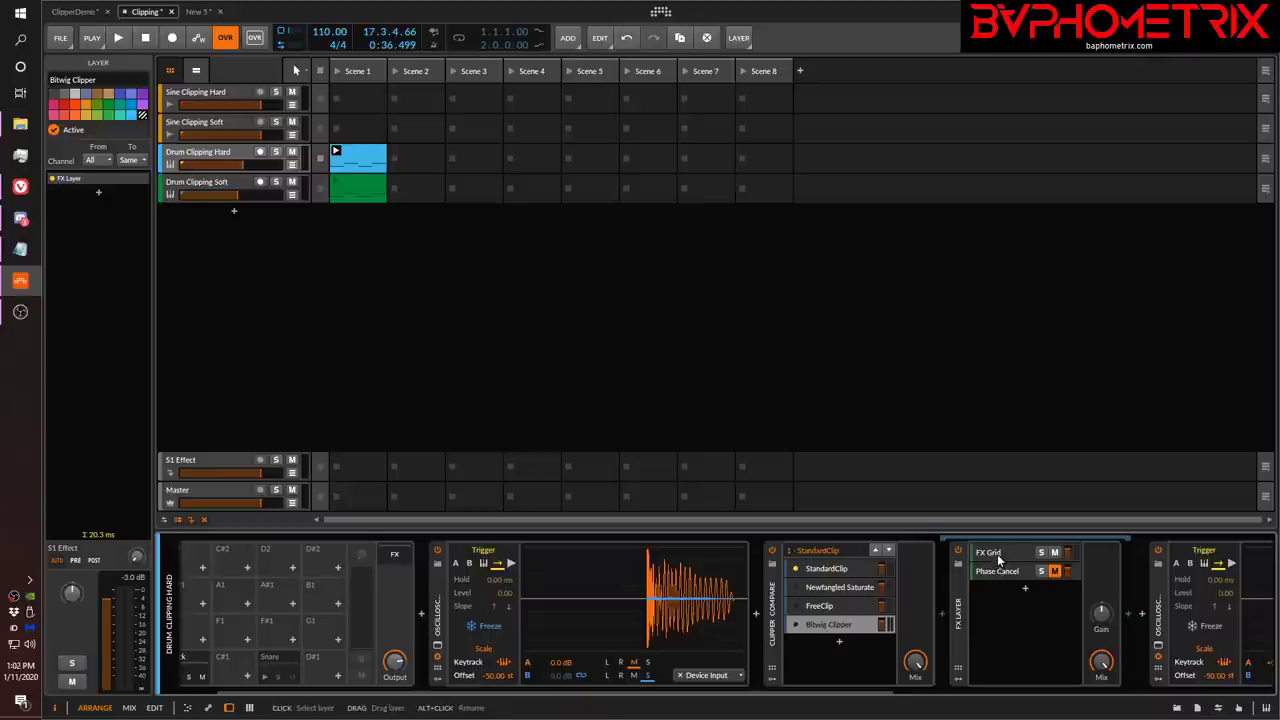
{"action": "left_click", "coordinate": [997, 554]}
{"action": "left_click", "coordinate": [1144, 656]}
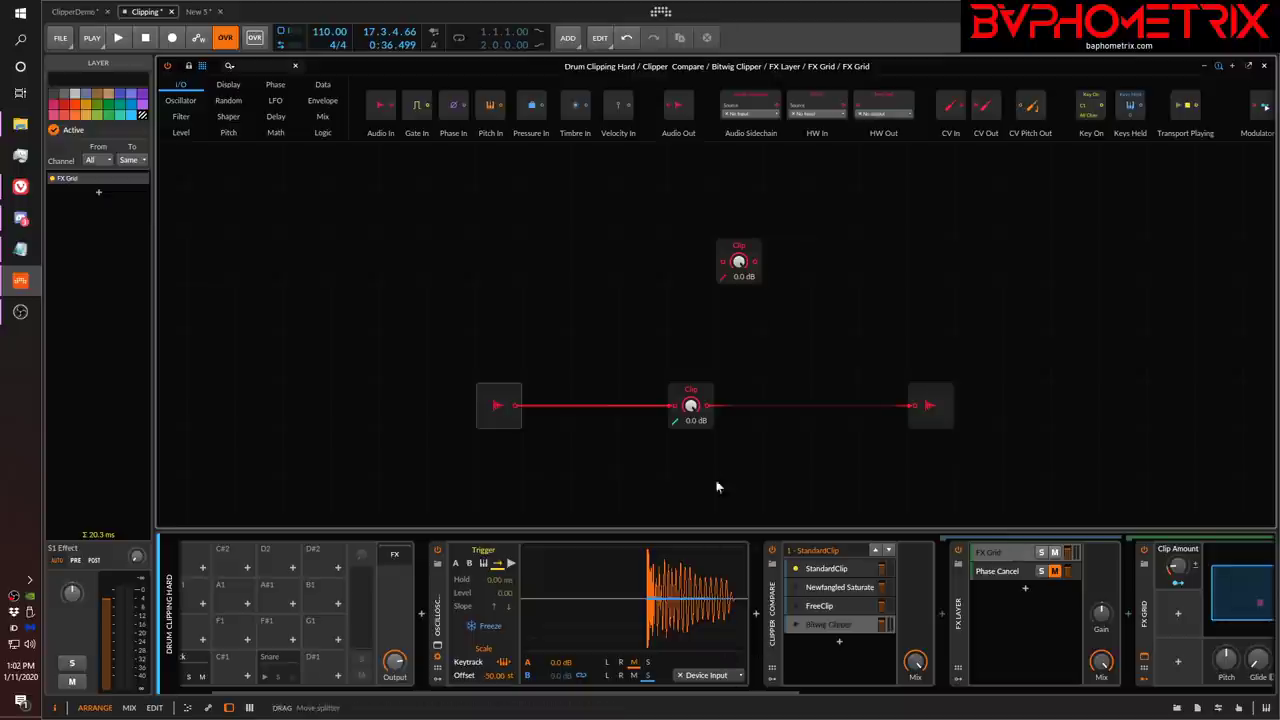
{"action": "left_click", "coordinate": [692, 425]}
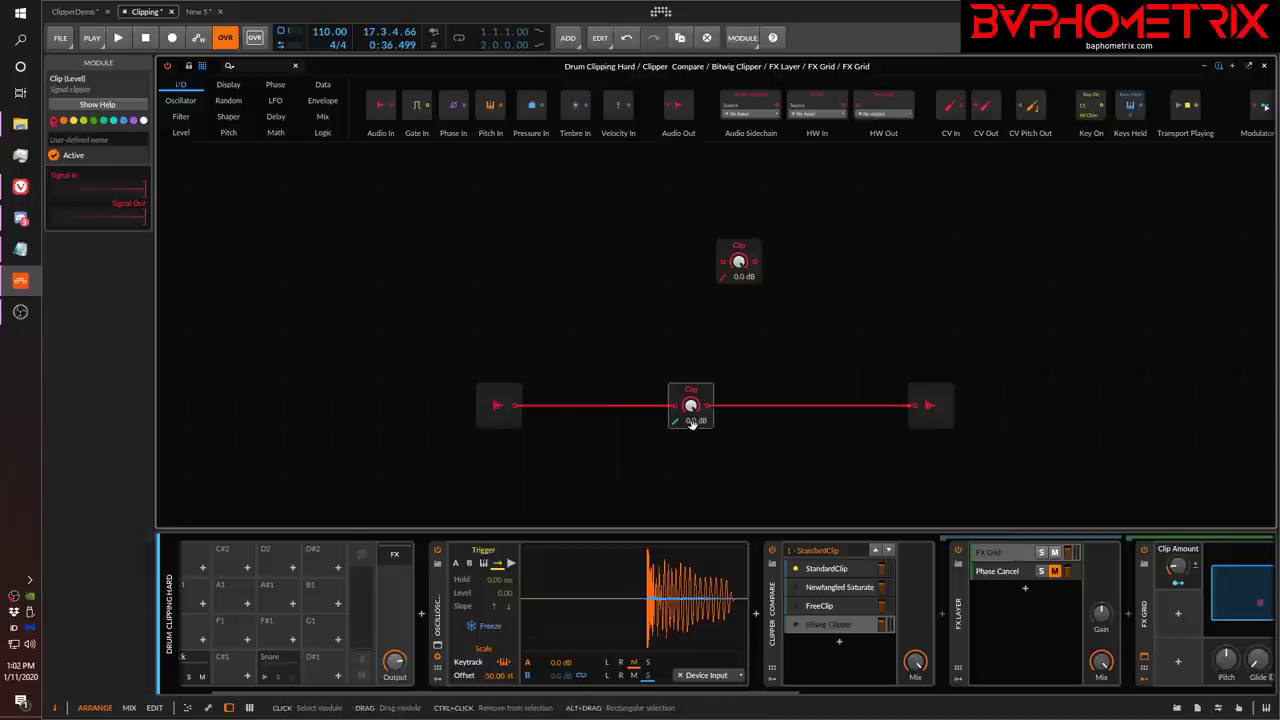
{"action": "left_click", "coordinate": [693, 427]}
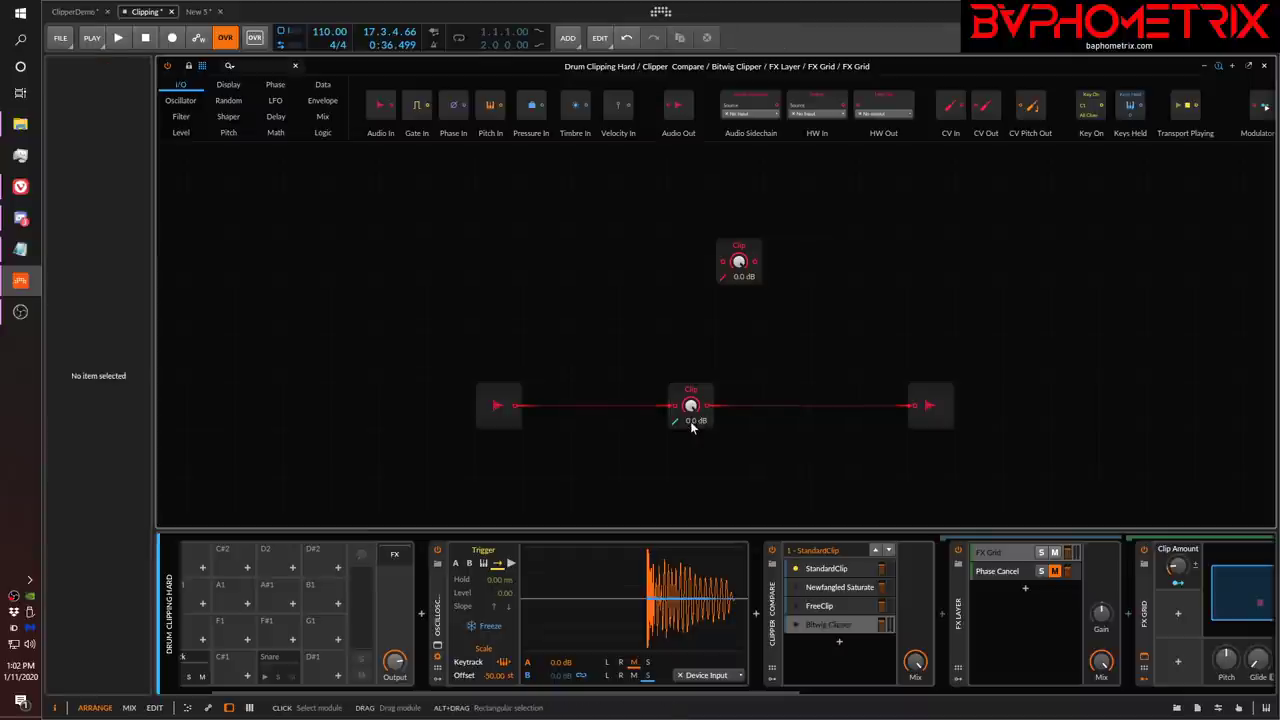
{"action": "left_click", "coordinate": [693, 427]}
{"action": "double_click", "coordinate": [689, 404]}
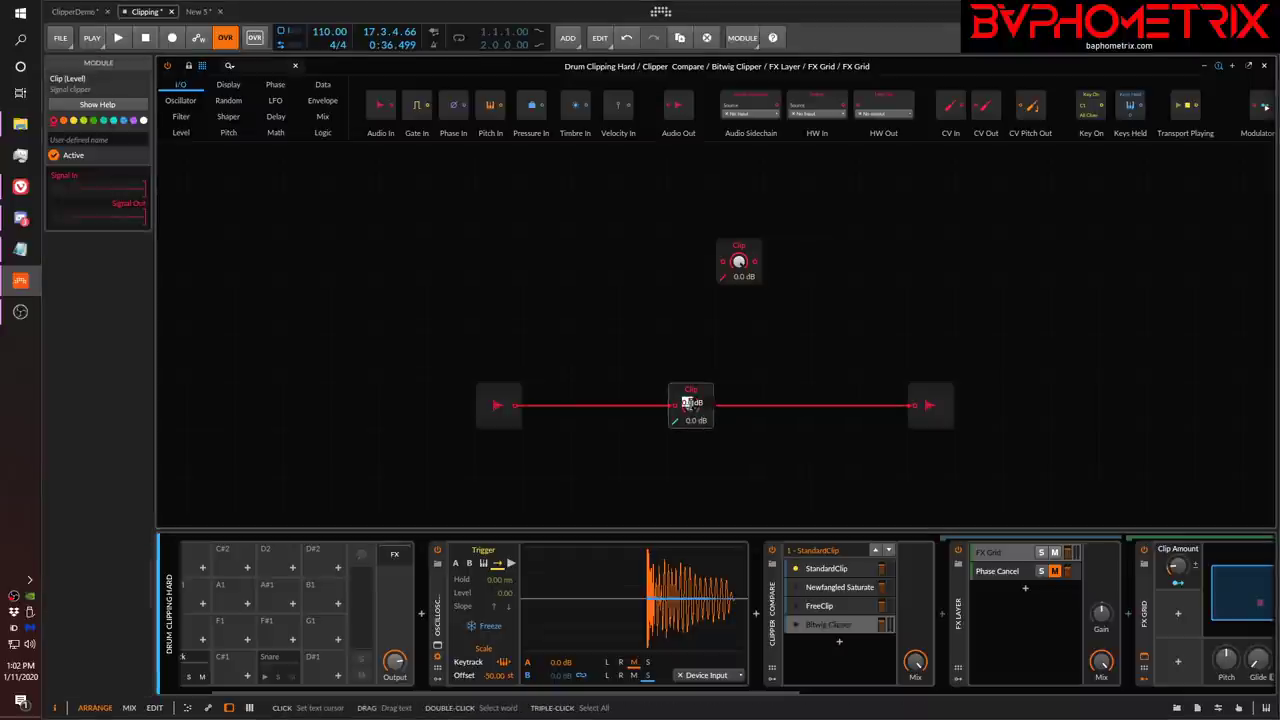
{"action": "type", "text": "-6"}
{"action": "key", "text": "Return"}
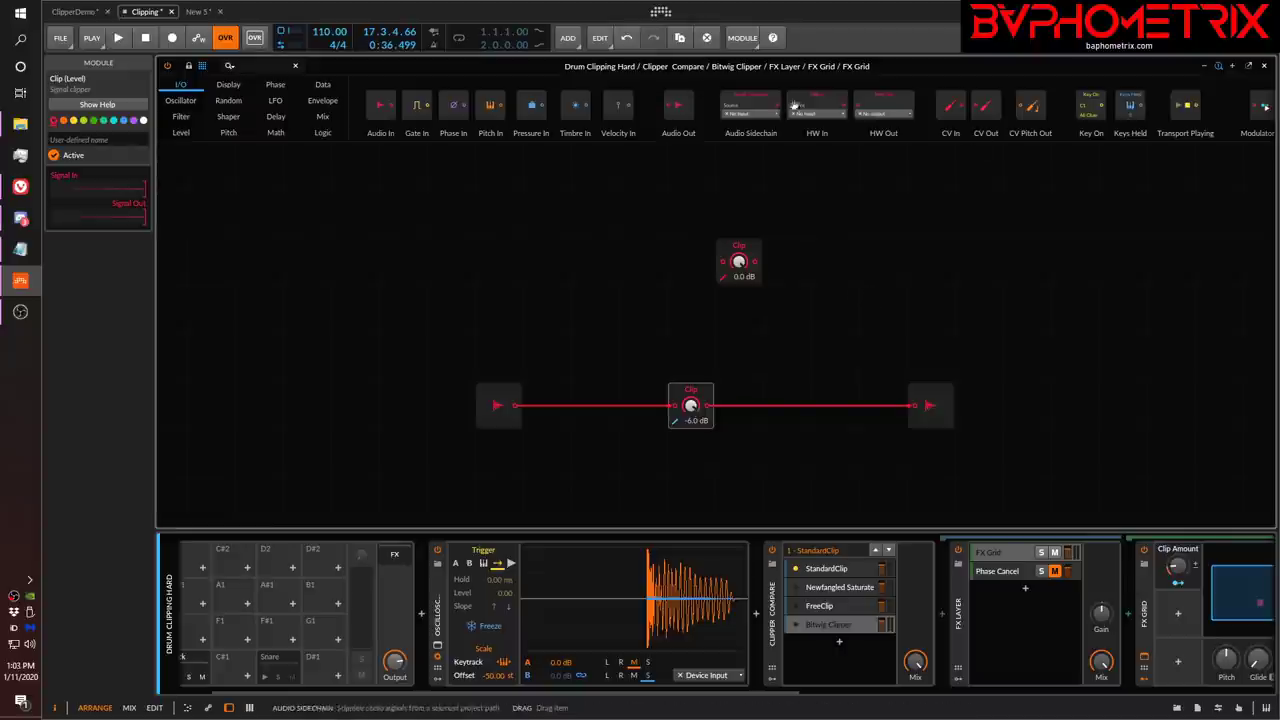
{"action": "left_click", "coordinate": [1264, 67]}
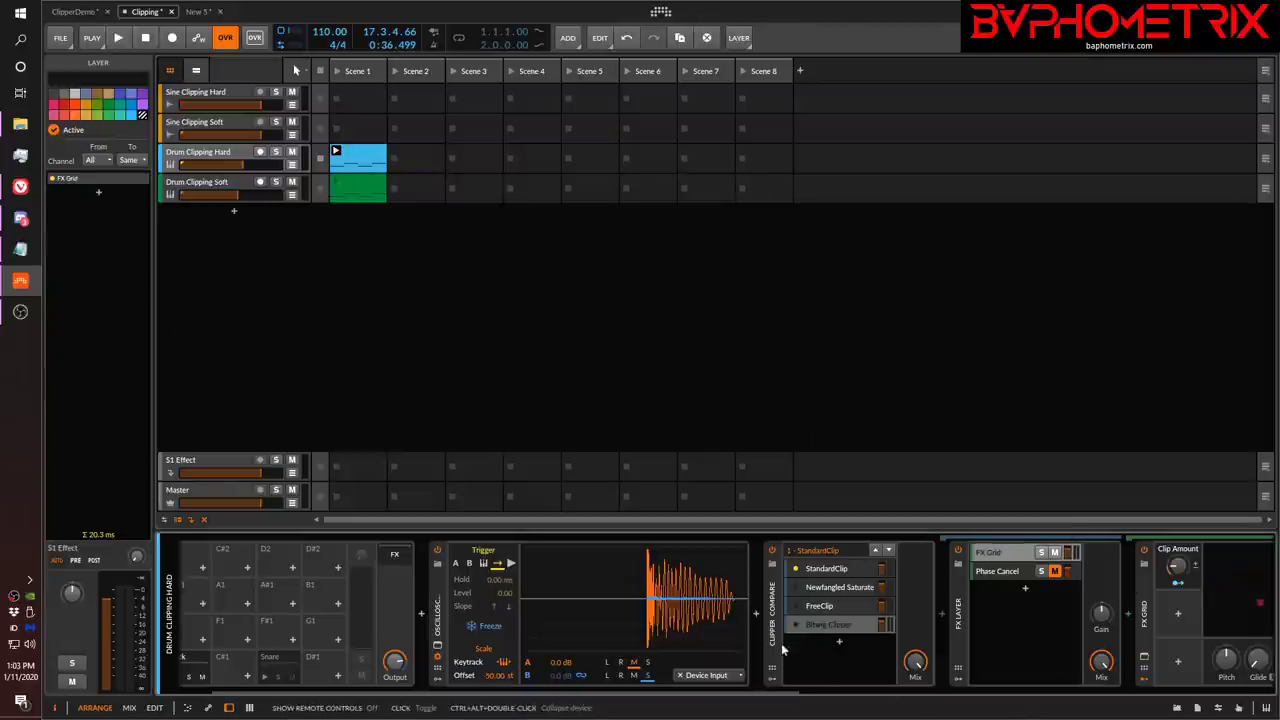
Collapse the Bitwig Clipper layer's nested devices and briefly play the drum clip through the active StandardClip layer.
{"action": "left_click", "coordinate": [845, 622]}
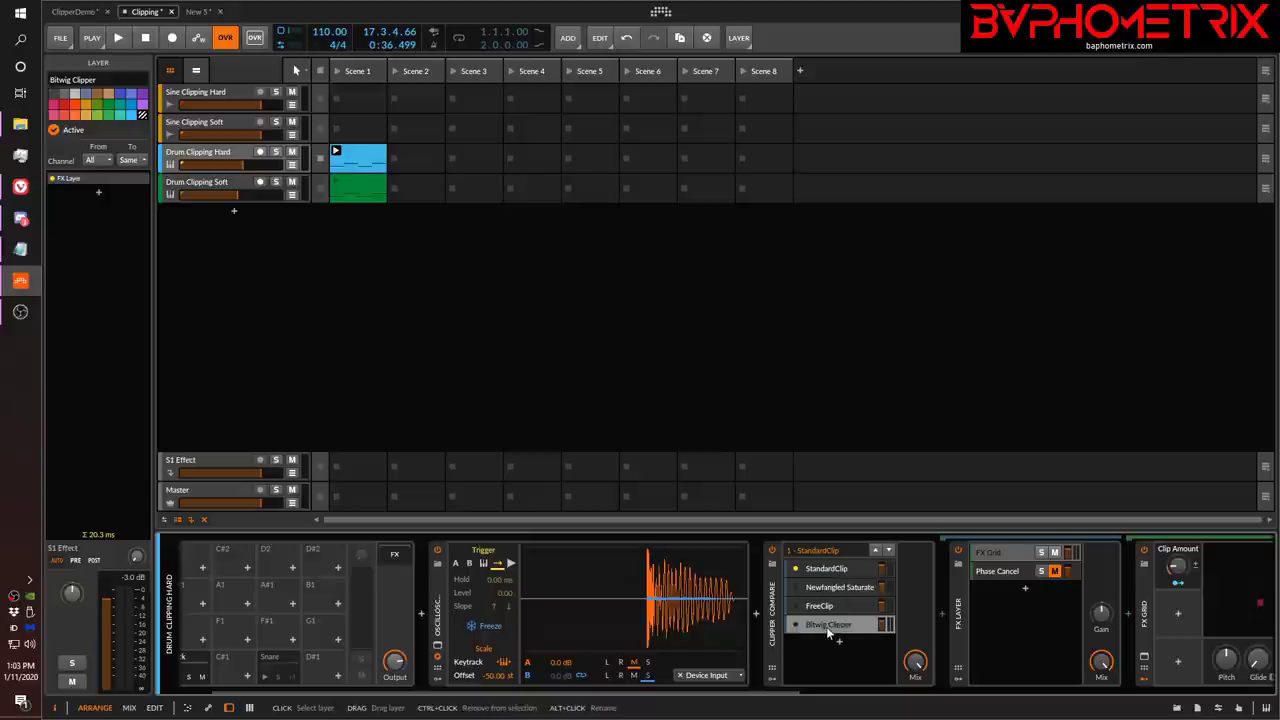
{"action": "left_click", "coordinate": [830, 626]}
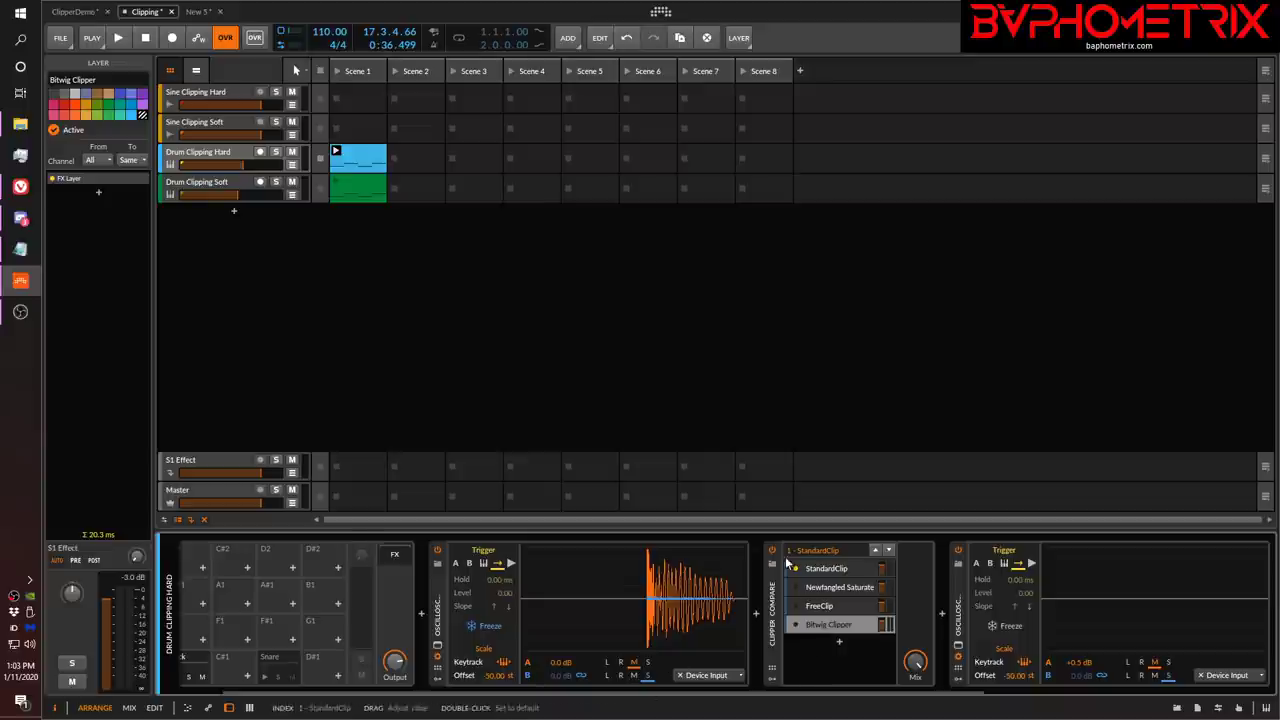
{"action": "key", "text": "space"}
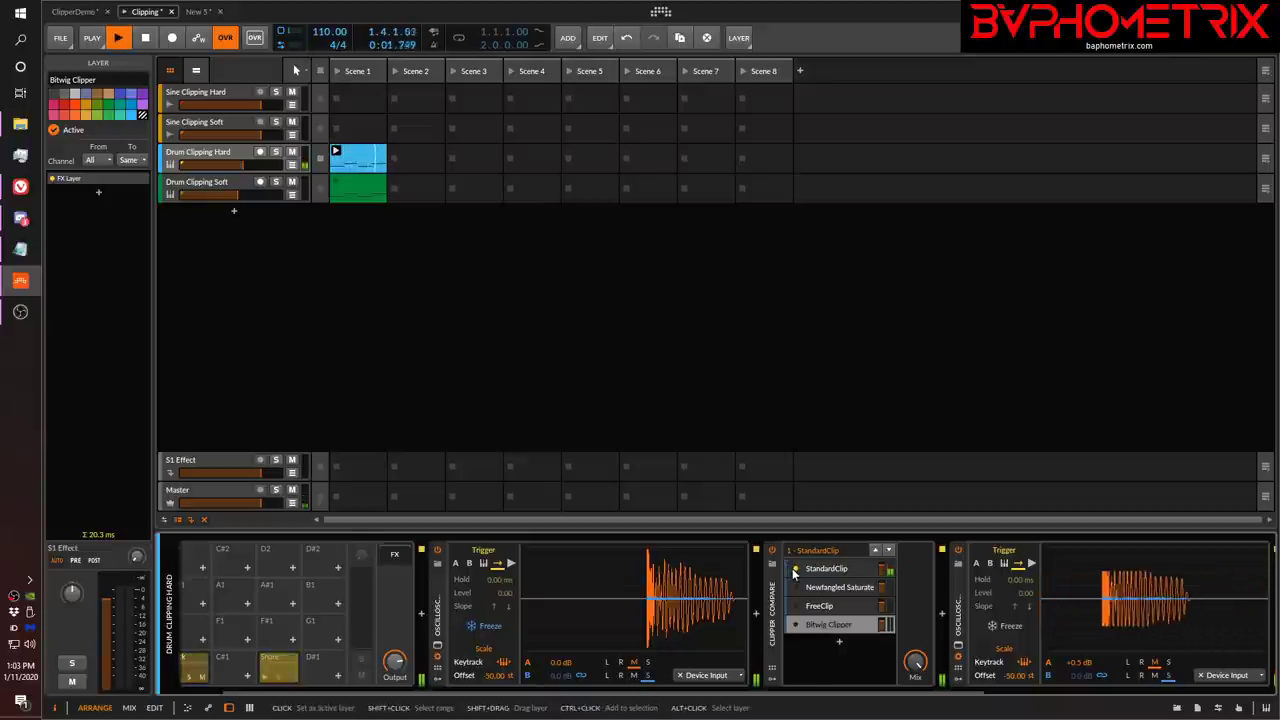
{"action": "key", "text": "space"}
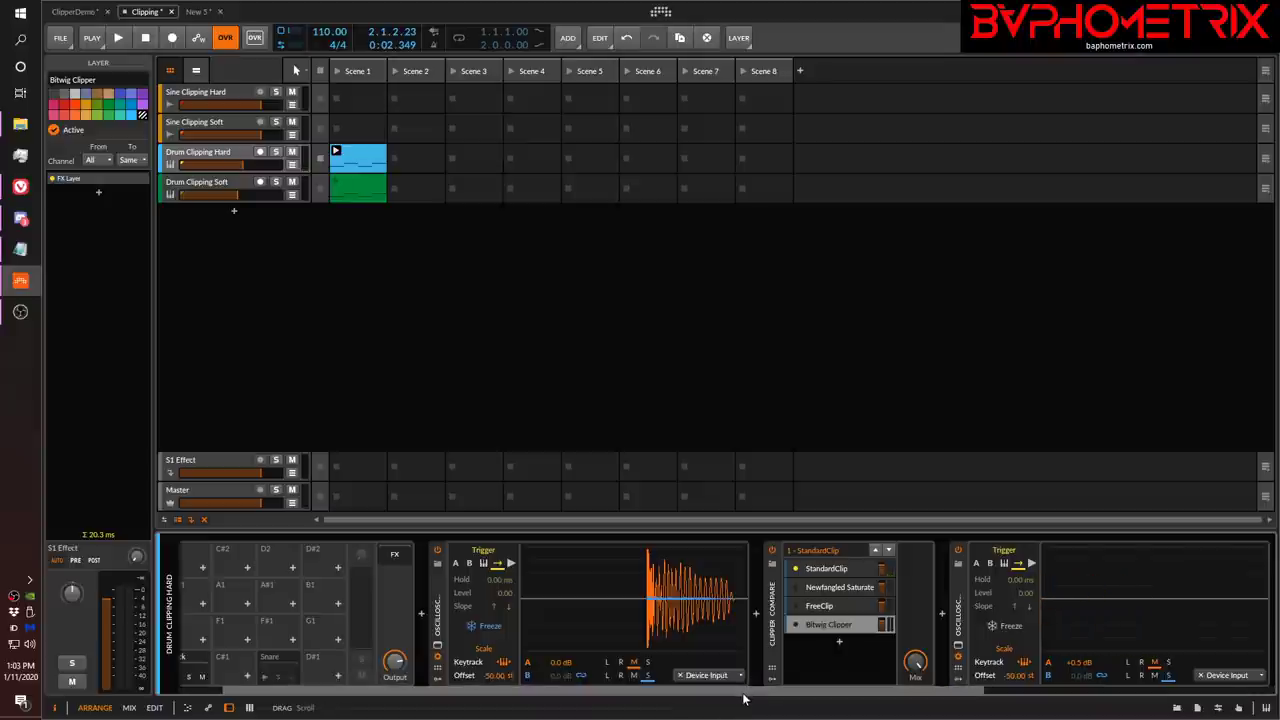
Bypass the Clipper Compare device on the Drum Clipping Hard track.
{"action": "left_click_drag", "start_coordinate": [743, 694], "coordinate": [884, 713]}
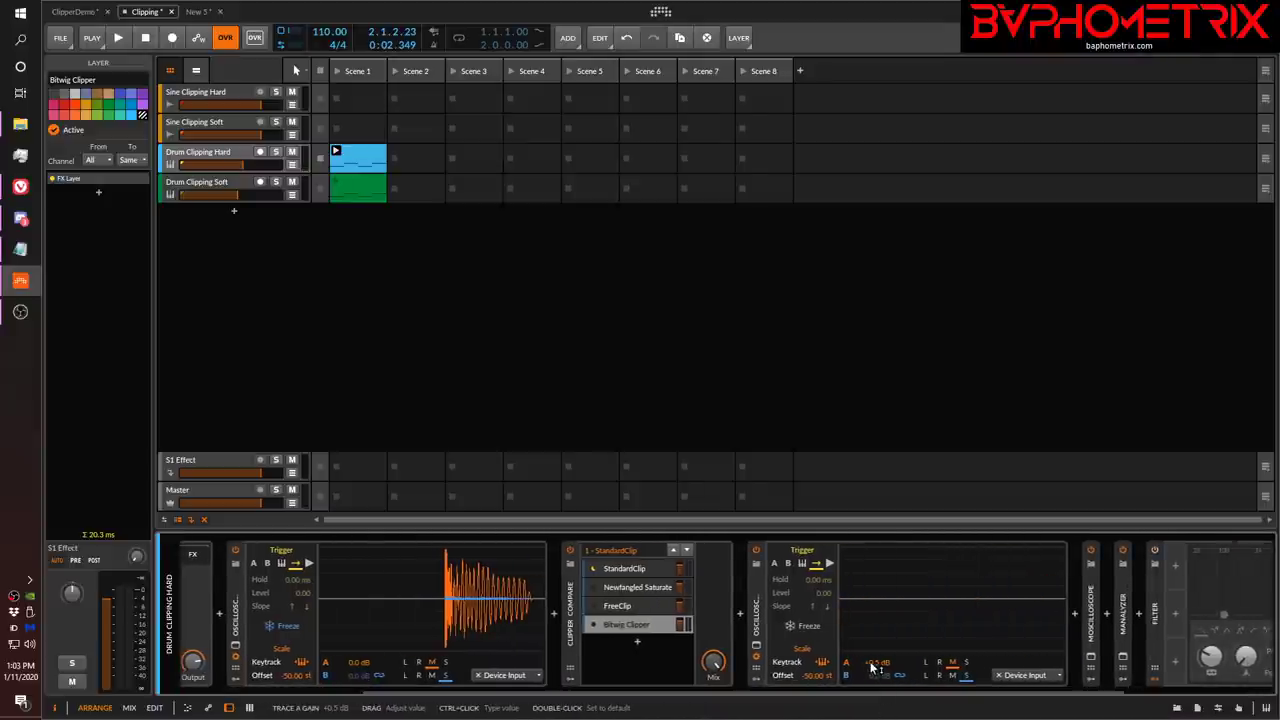
{"action": "left_click", "coordinate": [570, 549]}
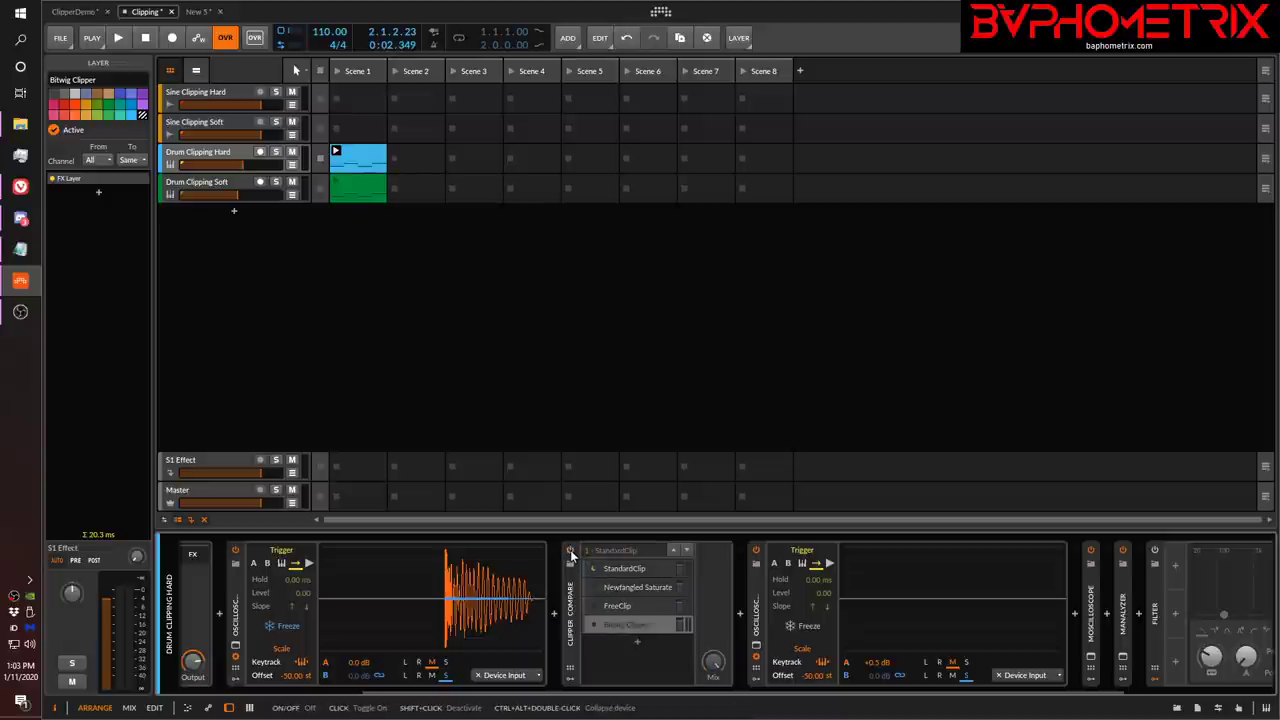
Play the drum clip and toggle the Clipper Compare device on and off to compare StandardClip with the unclipped signal.
{"action": "key", "text": "space"}
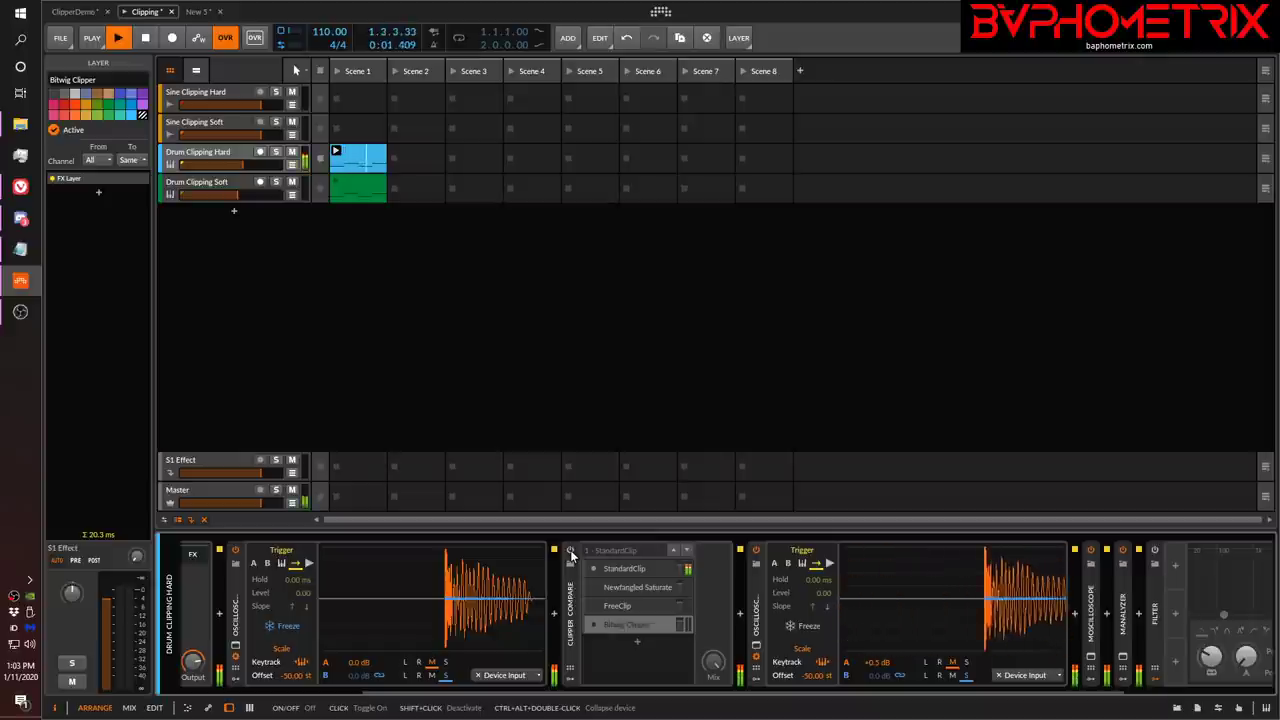
{"action": "left_click", "coordinate": [570, 550]}
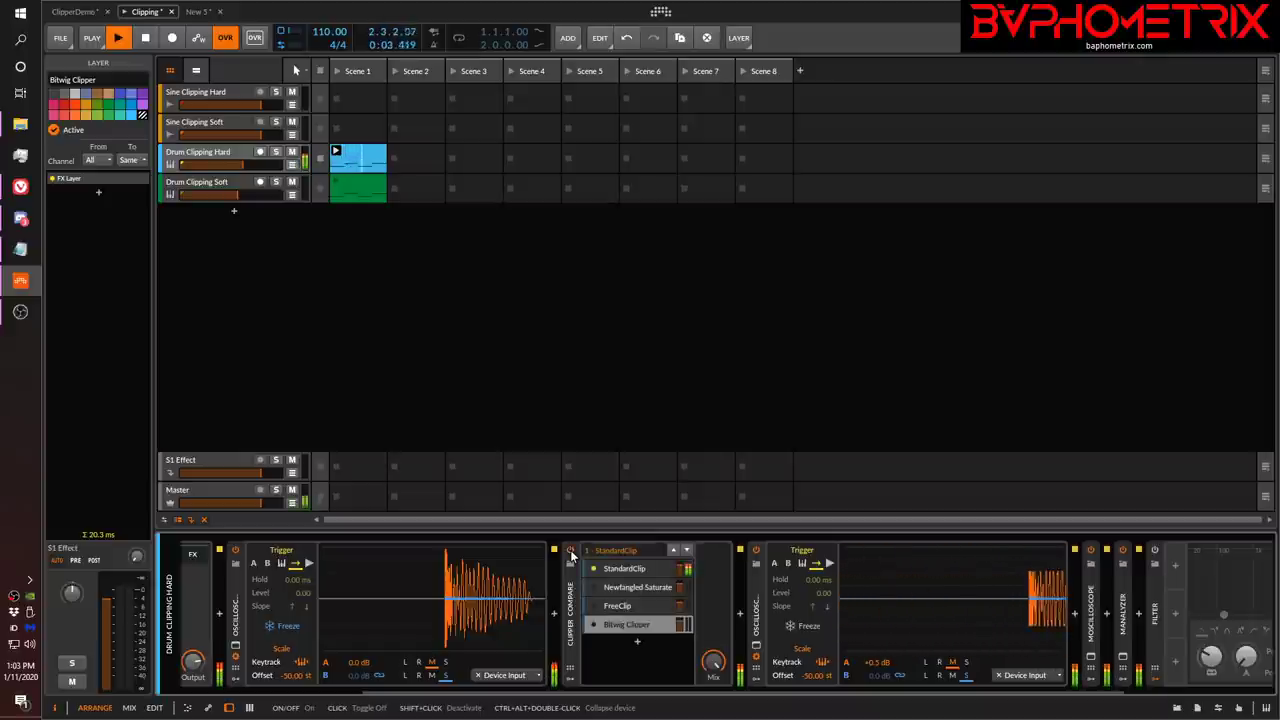
{"action": "left_click", "coordinate": [570, 550]}
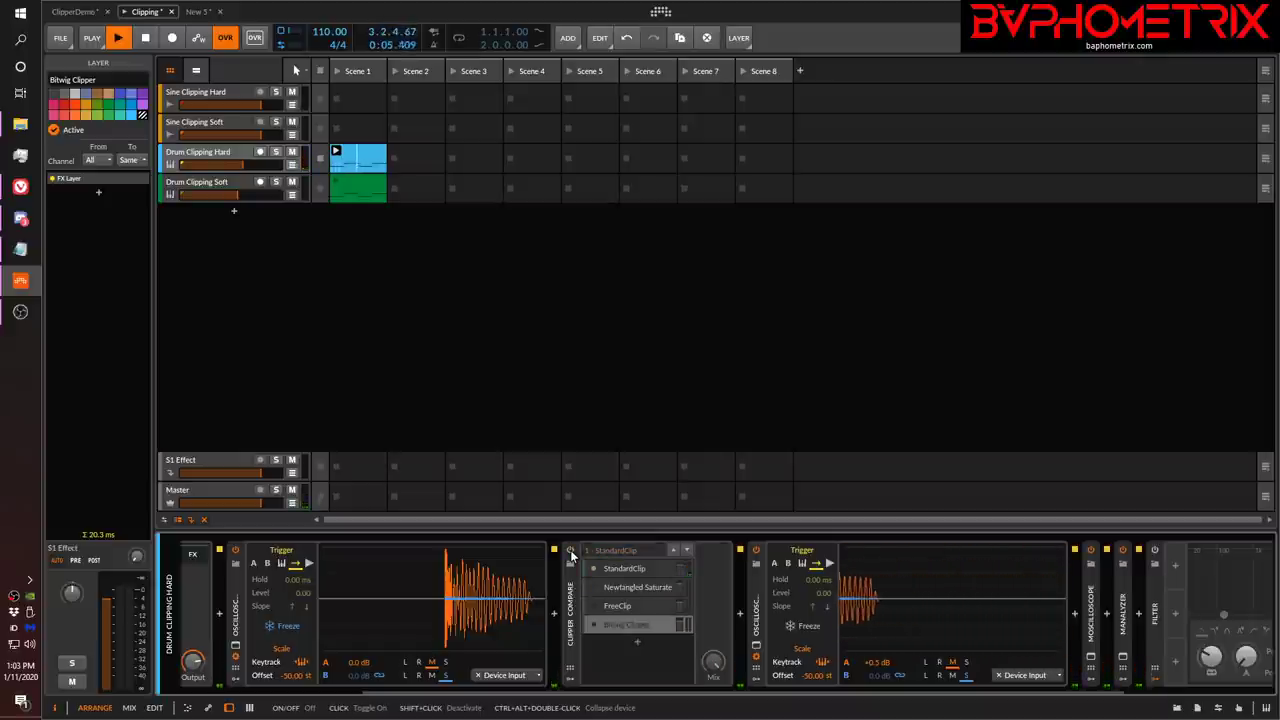
{"action": "left_click", "coordinate": [570, 550]}
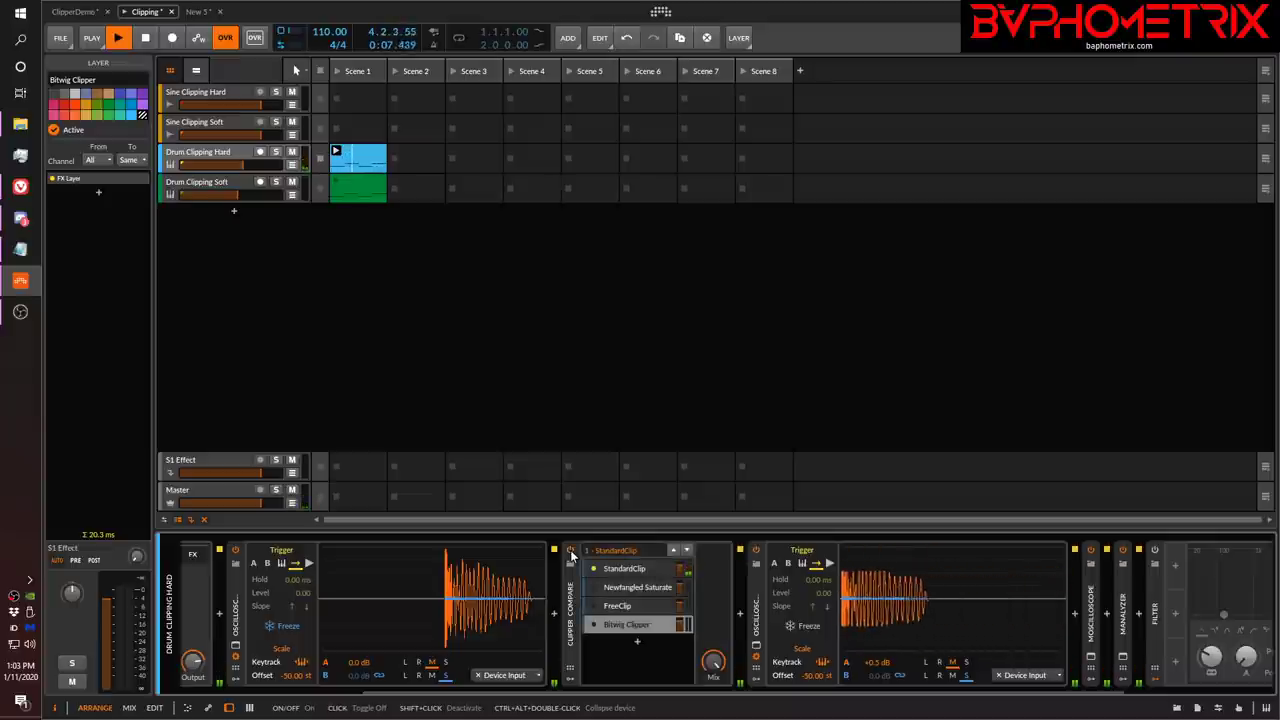
Activate the Newfangled Saturate layer and toggle Clipper Compare during playback to compare its clipping with the dry drums.
{"action": "left_click", "coordinate": [595, 588]}
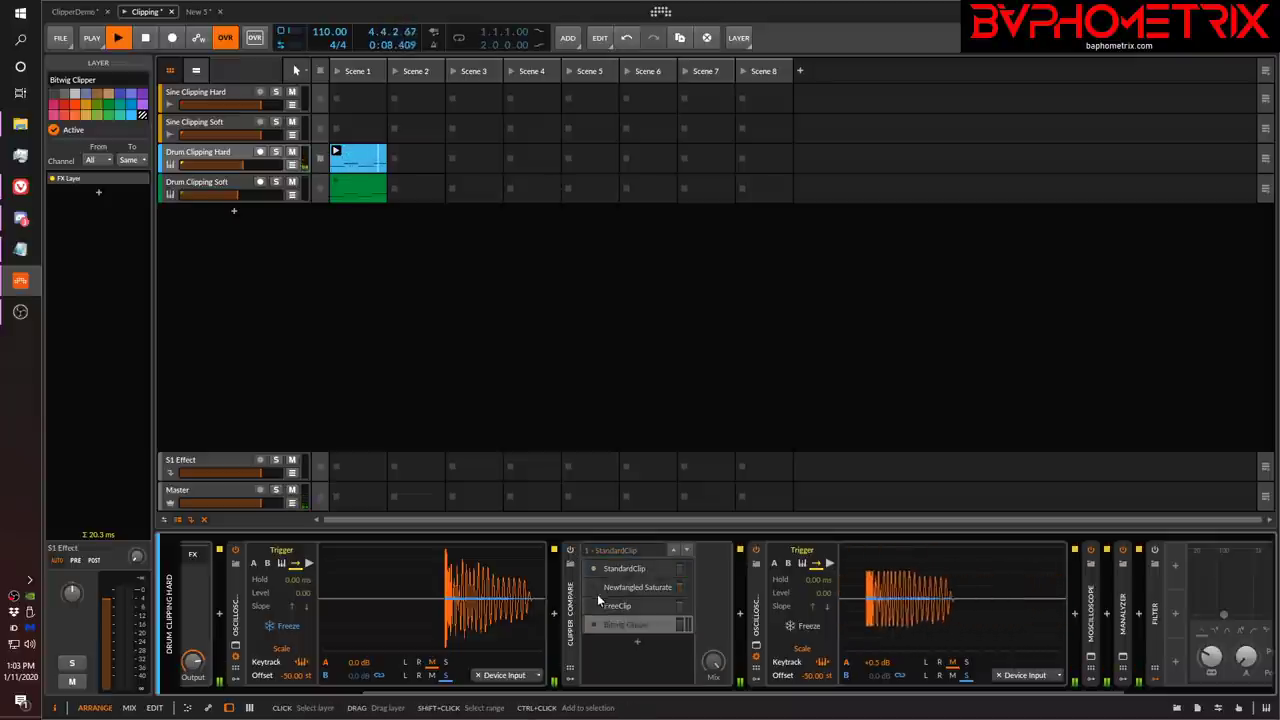
{"action": "left_click", "coordinate": [570, 551]}
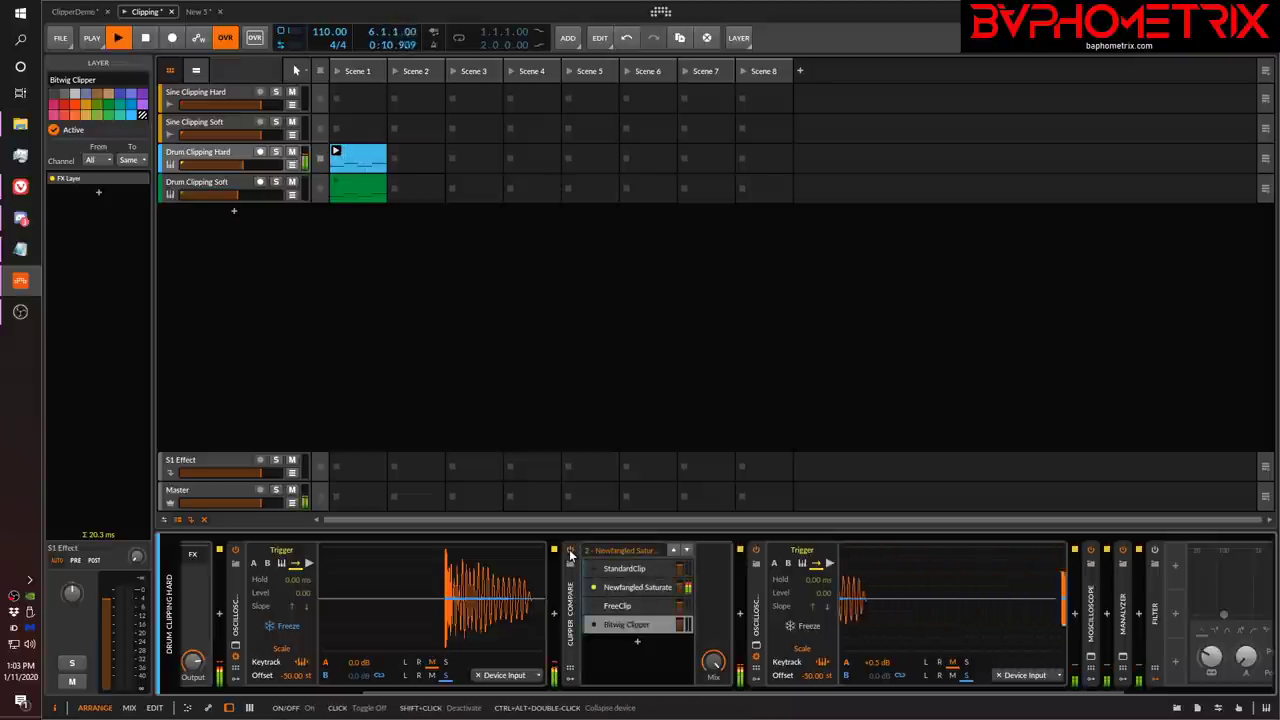
{"action": "left_click", "coordinate": [570, 551]}
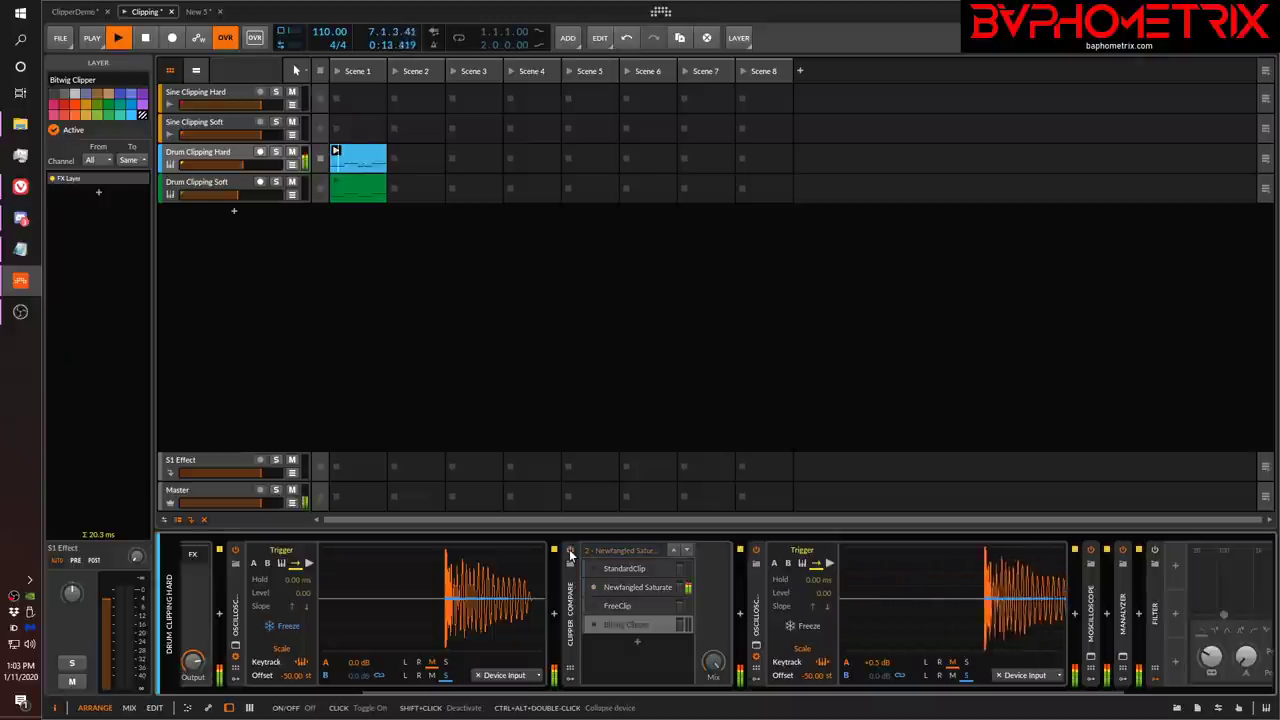
{"action": "left_click", "coordinate": [570, 551]}
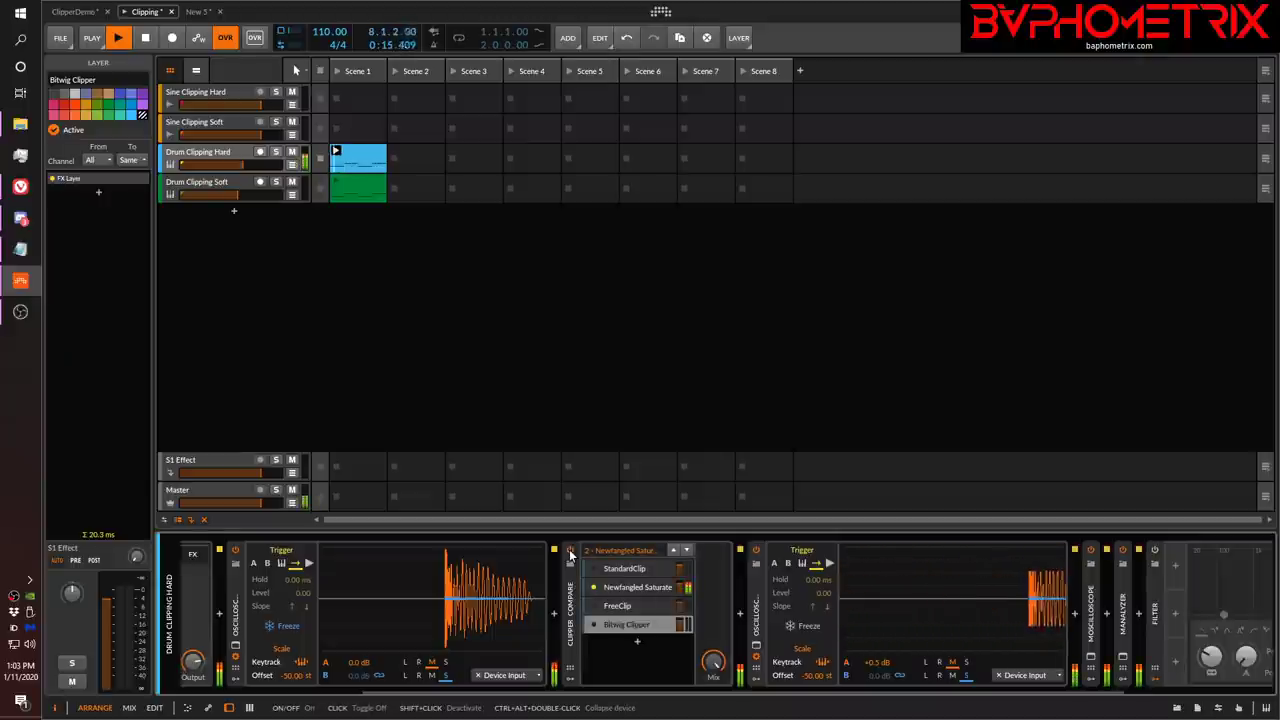
{"action": "left_click", "coordinate": [570, 551]}
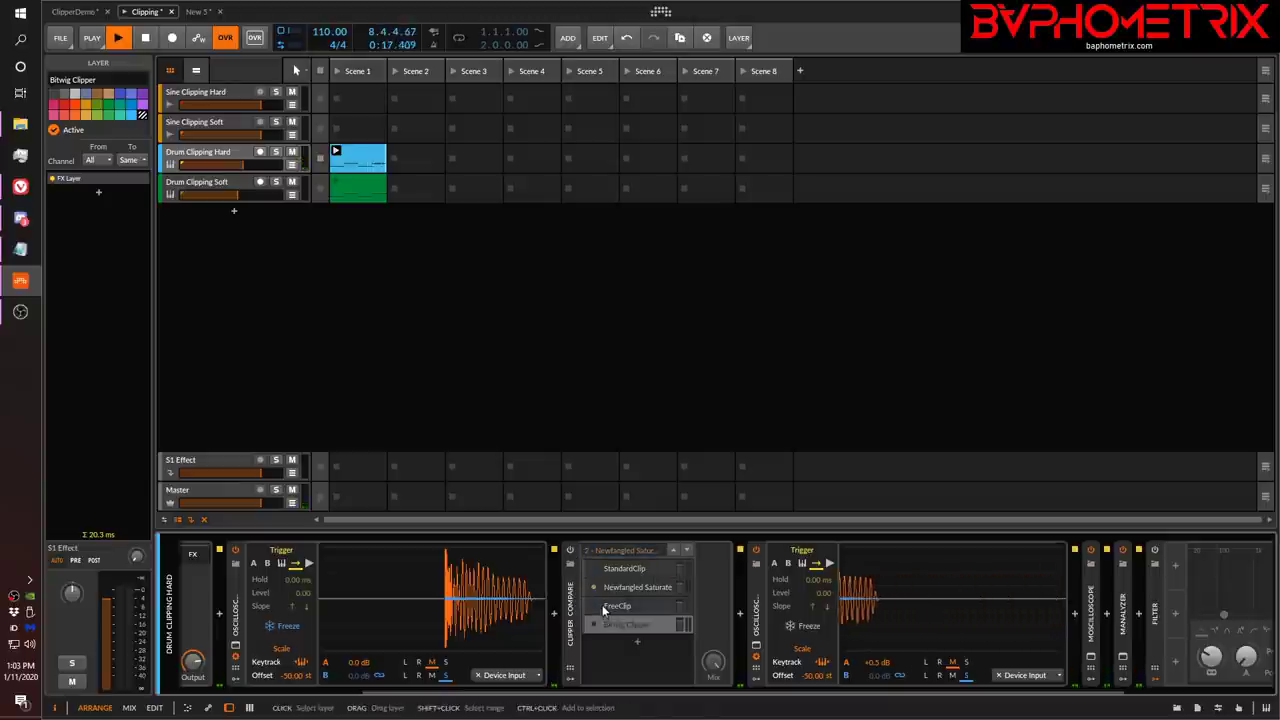
Activate the FreeClip layer and toggle Clipper Compare during playback to compare it with the bypassed drums.
{"action": "left_click", "coordinate": [593, 604]}
{"action": "left_click", "coordinate": [571, 552]}
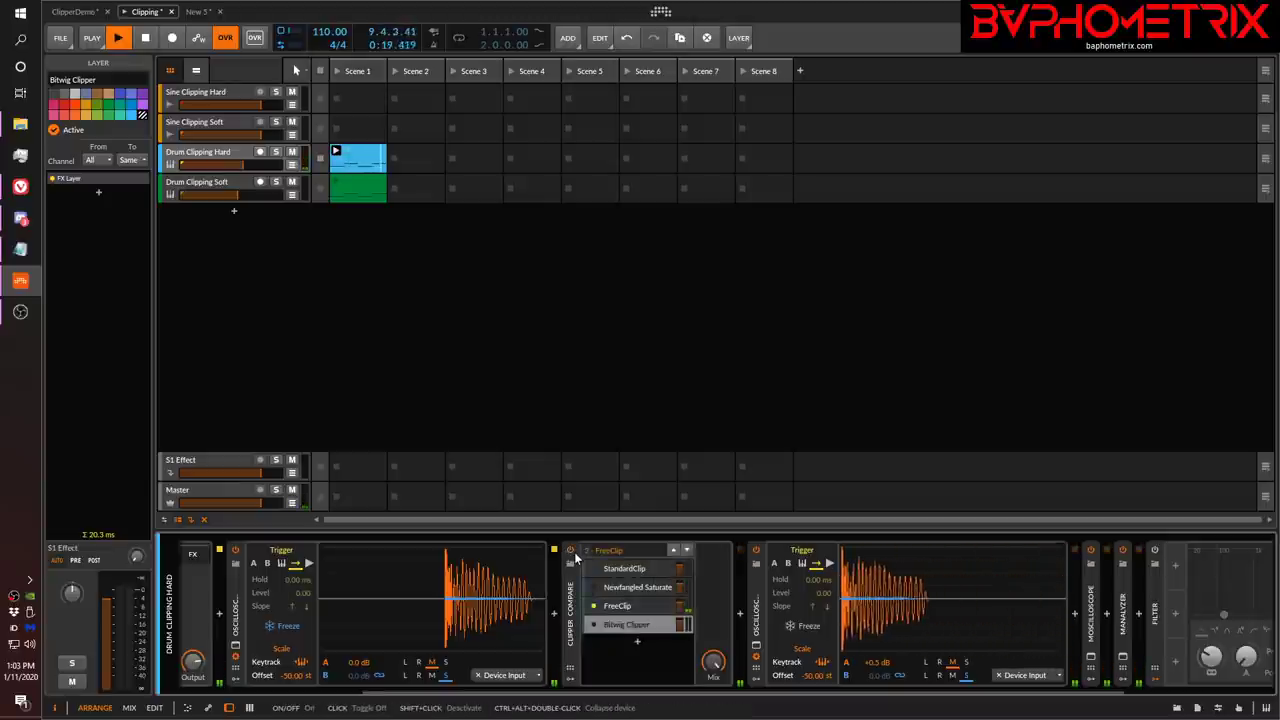
{"action": "left_click", "coordinate": [570, 551]}
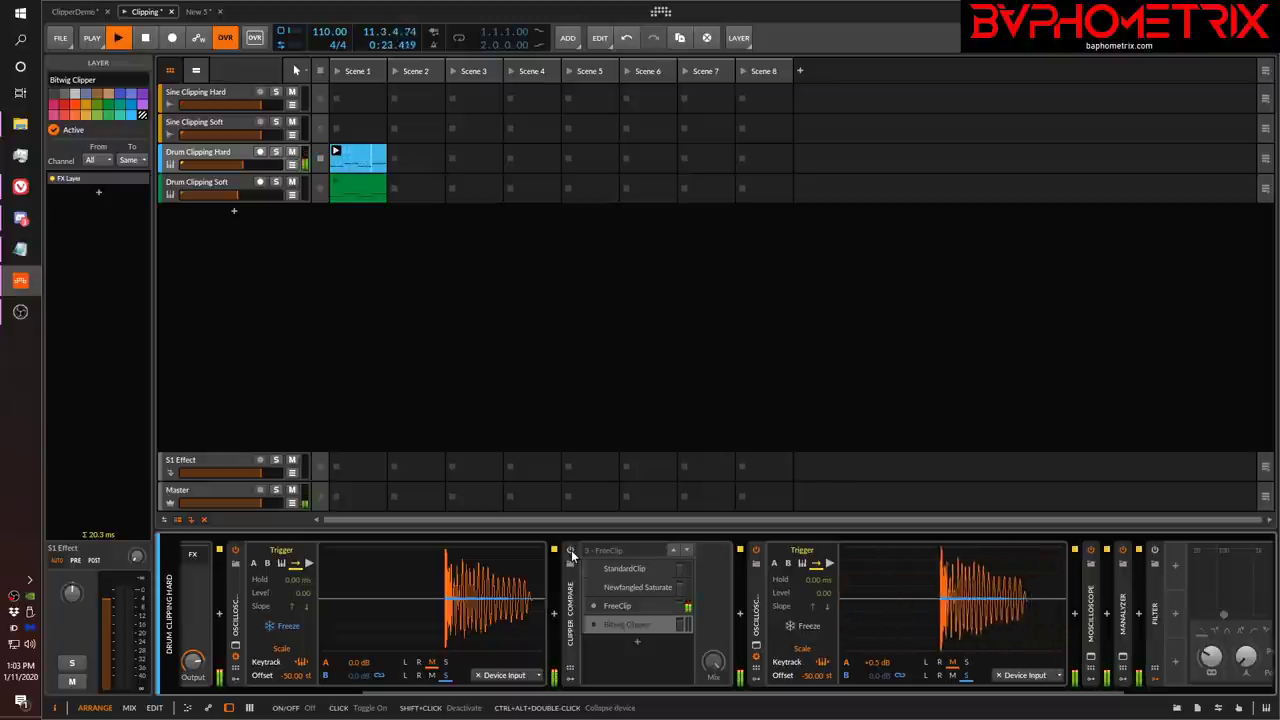
{"action": "left_click", "coordinate": [571, 553]}
Activate the Bitwig Clipper layer, toggle Clipper Compare to compare it with the dry drums, and stop playback.
{"action": "left_click", "coordinate": [594, 624]}
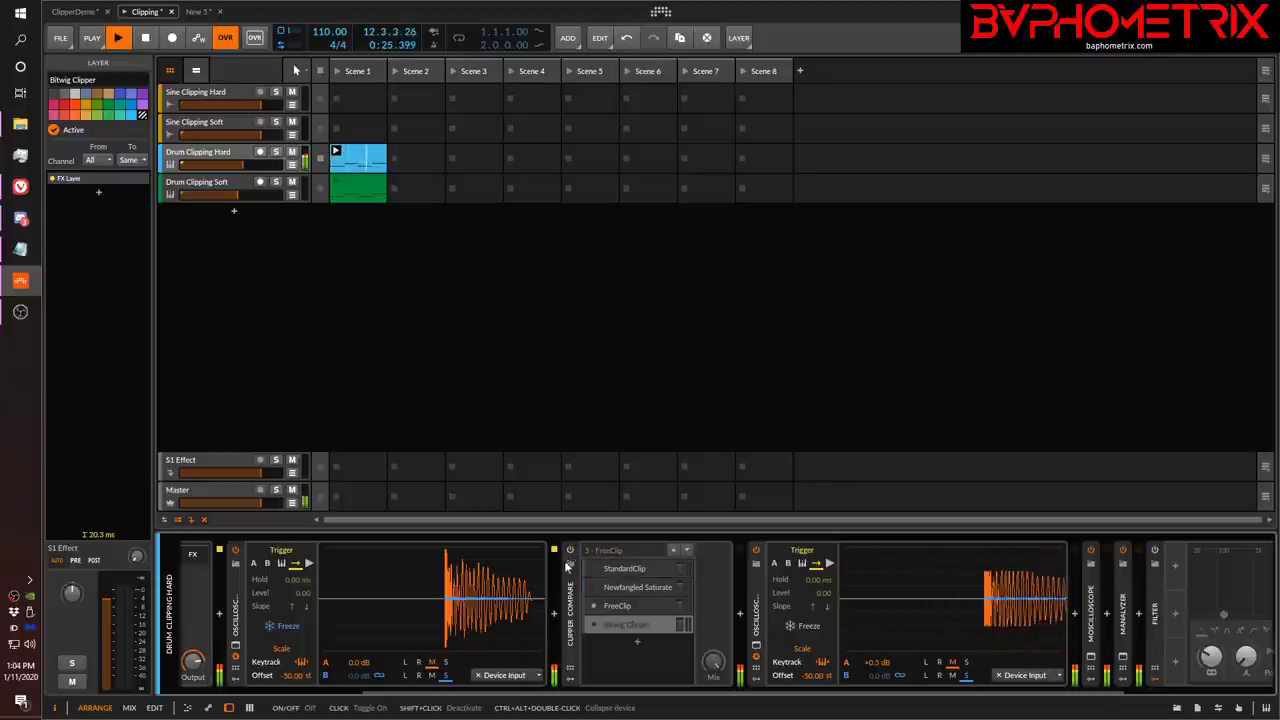
{"action": "left_click", "coordinate": [594, 624]}
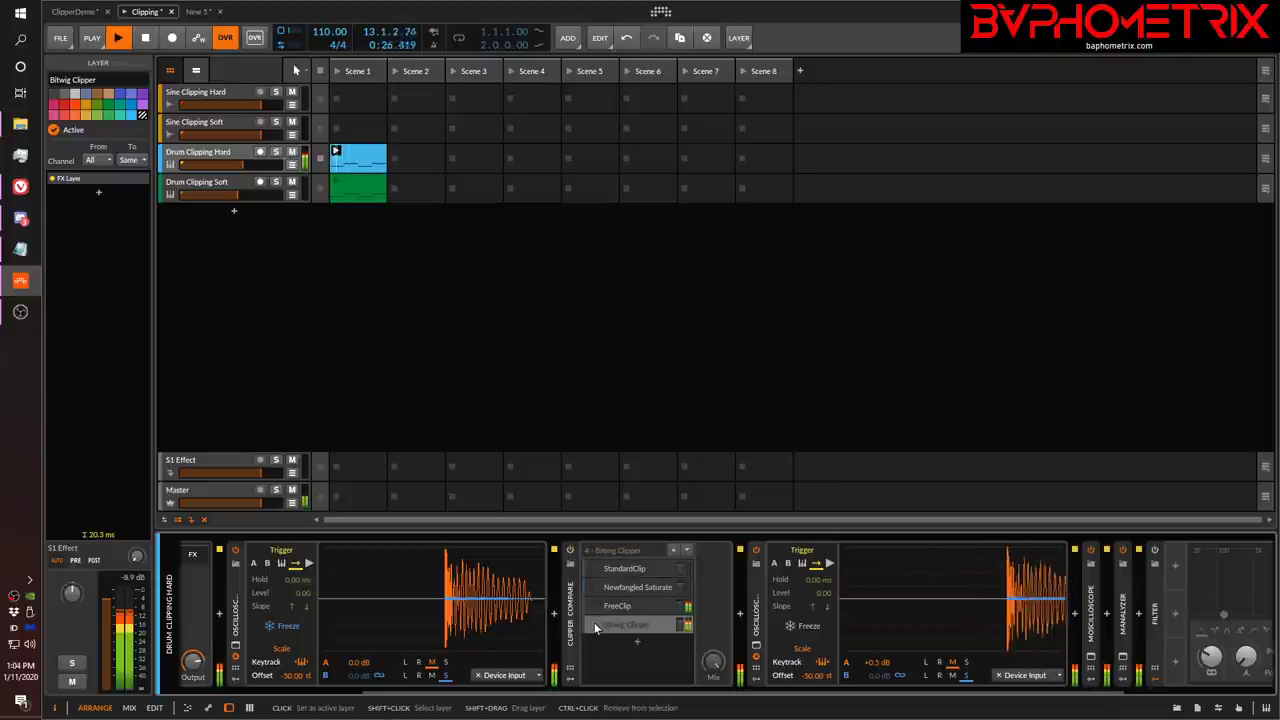
{"action": "left_click", "coordinate": [571, 553]}
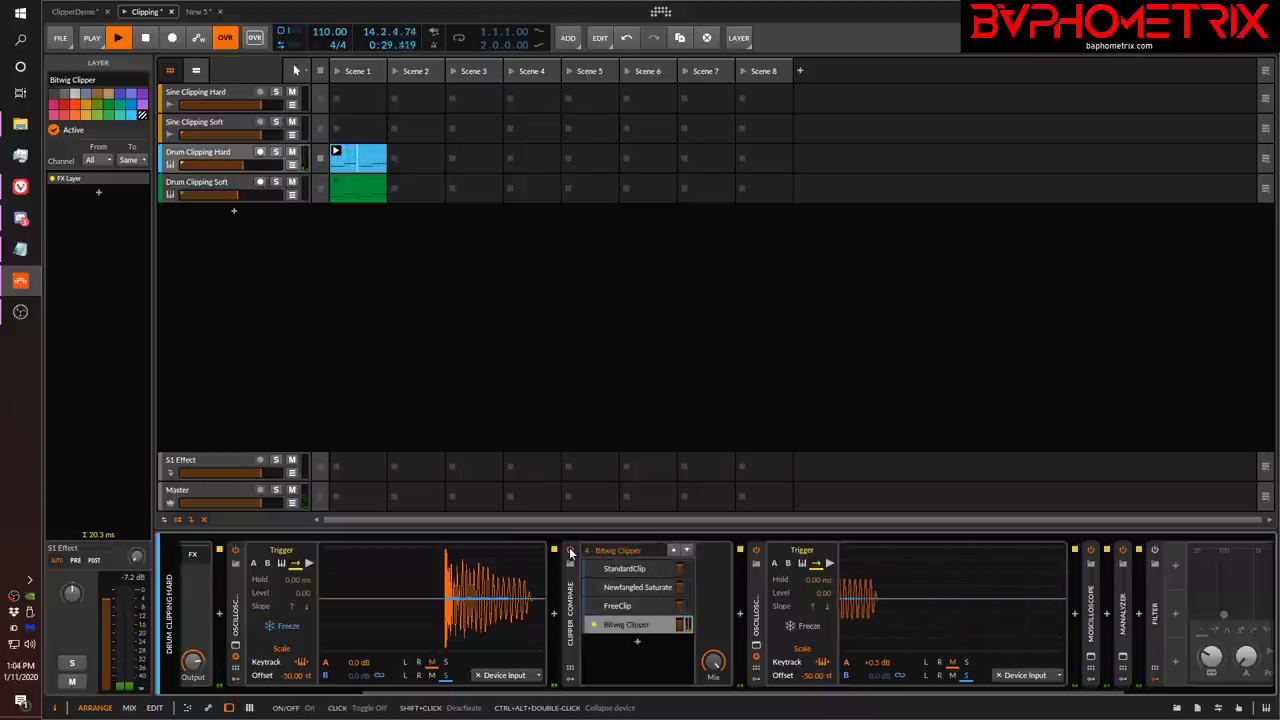
{"action": "left_click", "coordinate": [571, 553]}
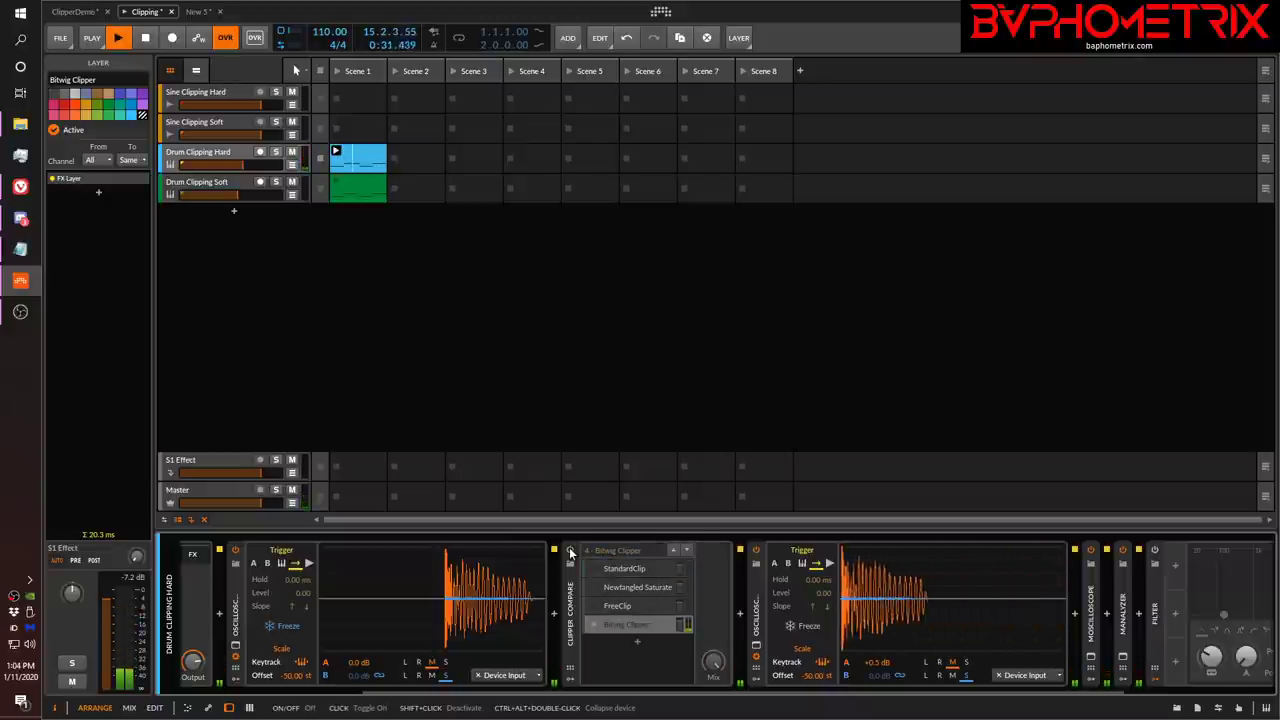
{"action": "left_click", "coordinate": [571, 553]}
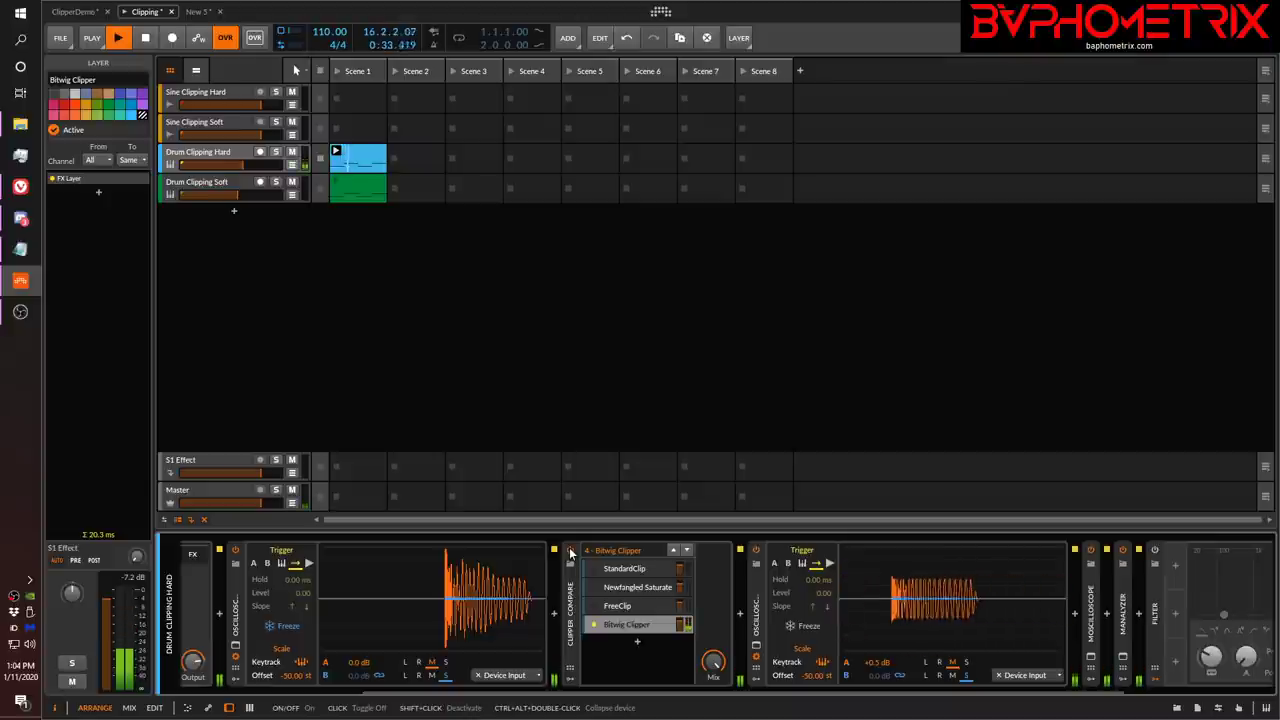
{"action": "left_click", "coordinate": [571, 553]}
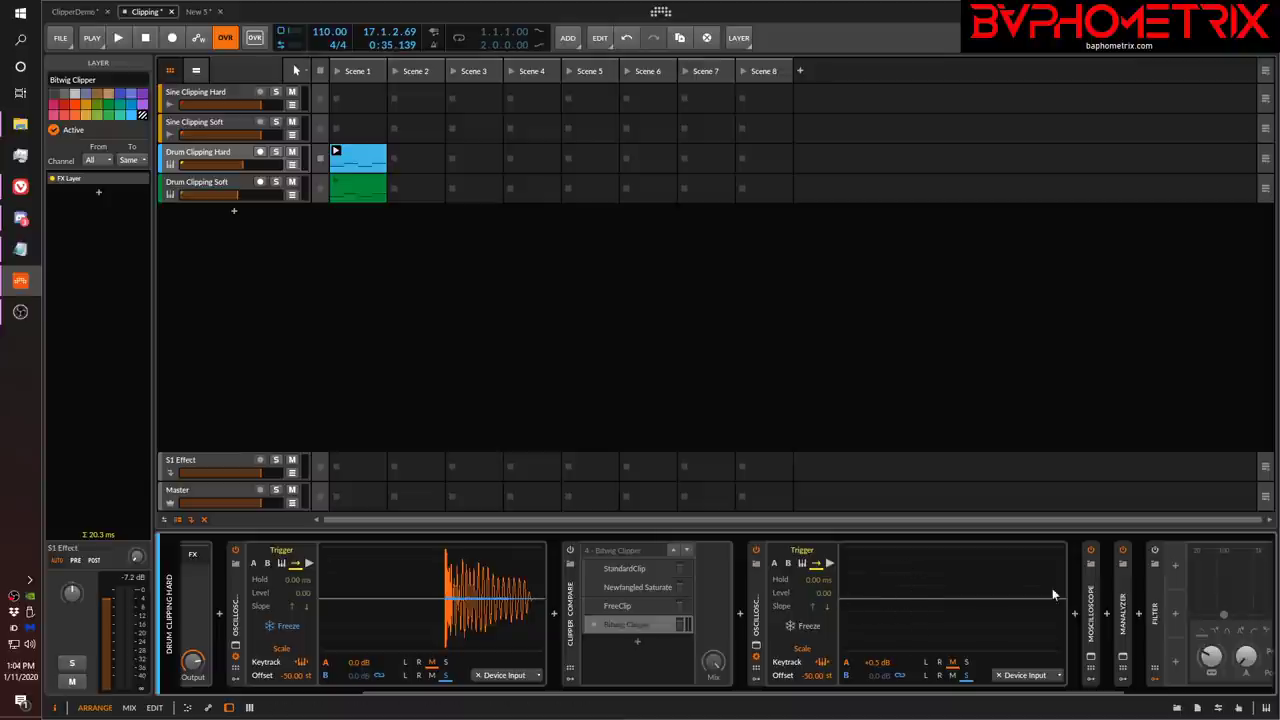
Re-enable Clipper Compare and briefly play the drum clip through the Bitwig Clipper layer, examining the output oscilloscope.
{"action": "left_click", "coordinate": [635, 624]}
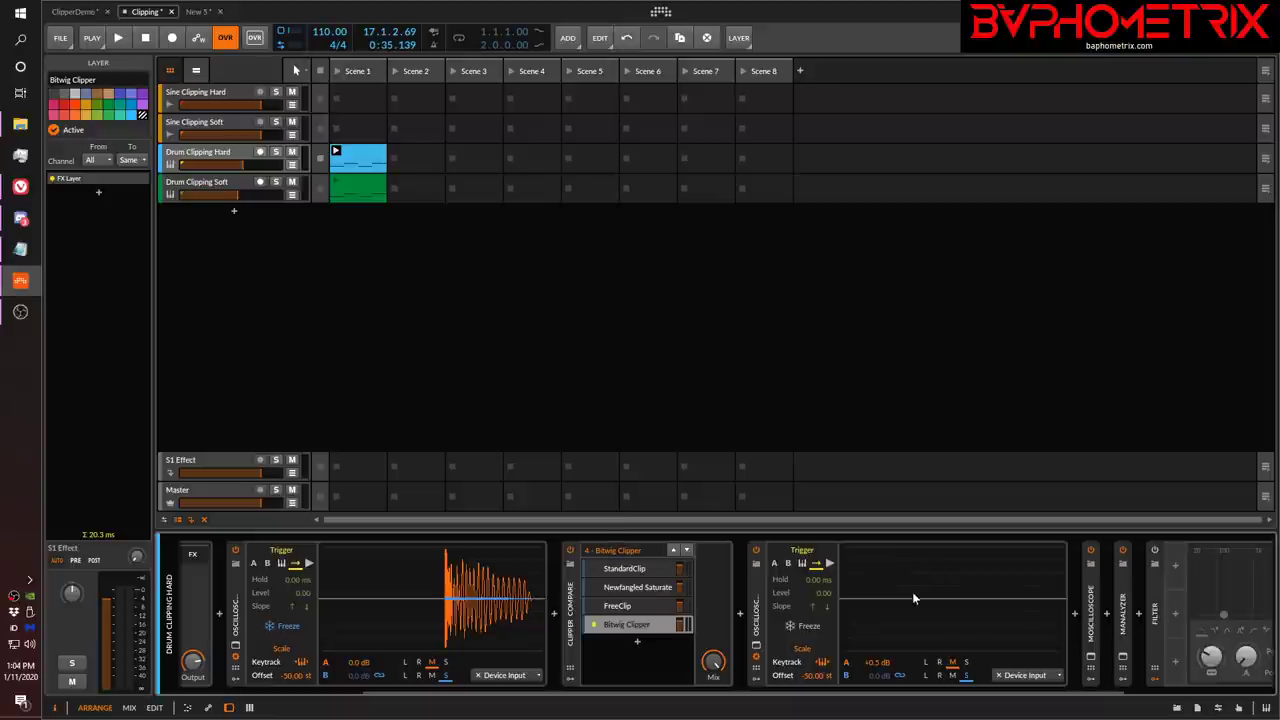
{"action": "key", "text": "space"}
{"action": "key", "text": "space"}
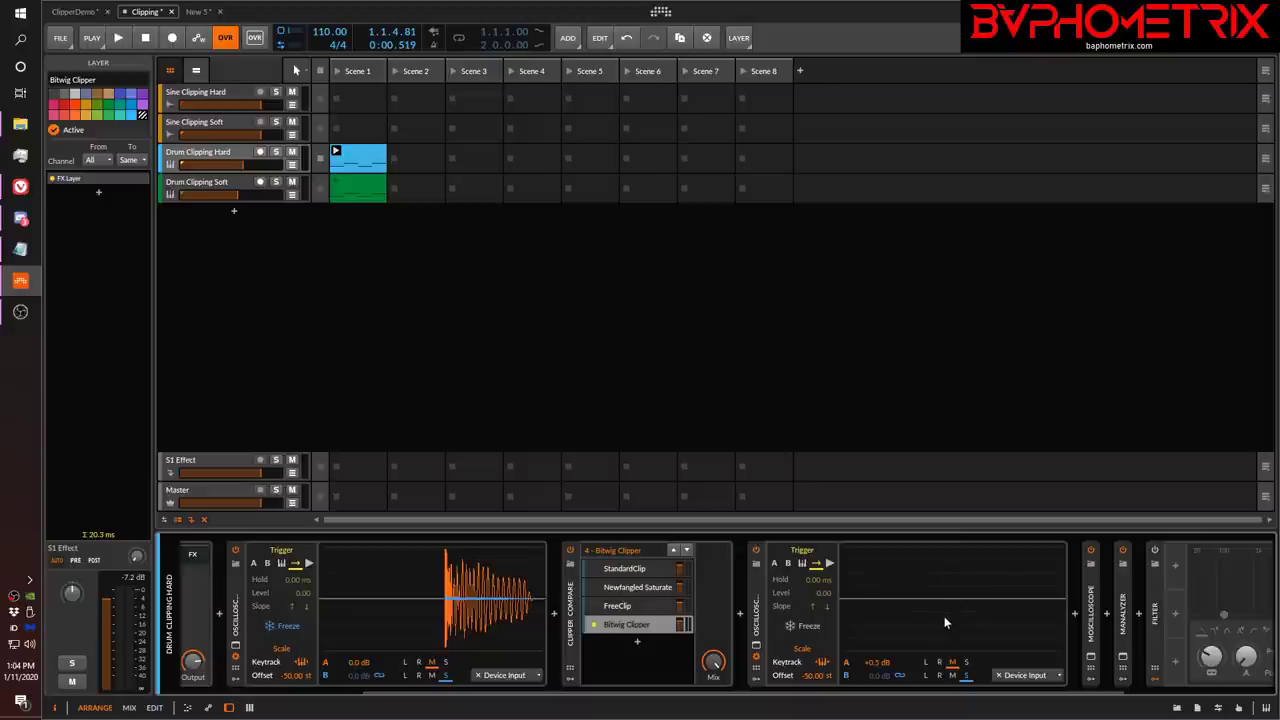
{"action": "key", "text": "space"}
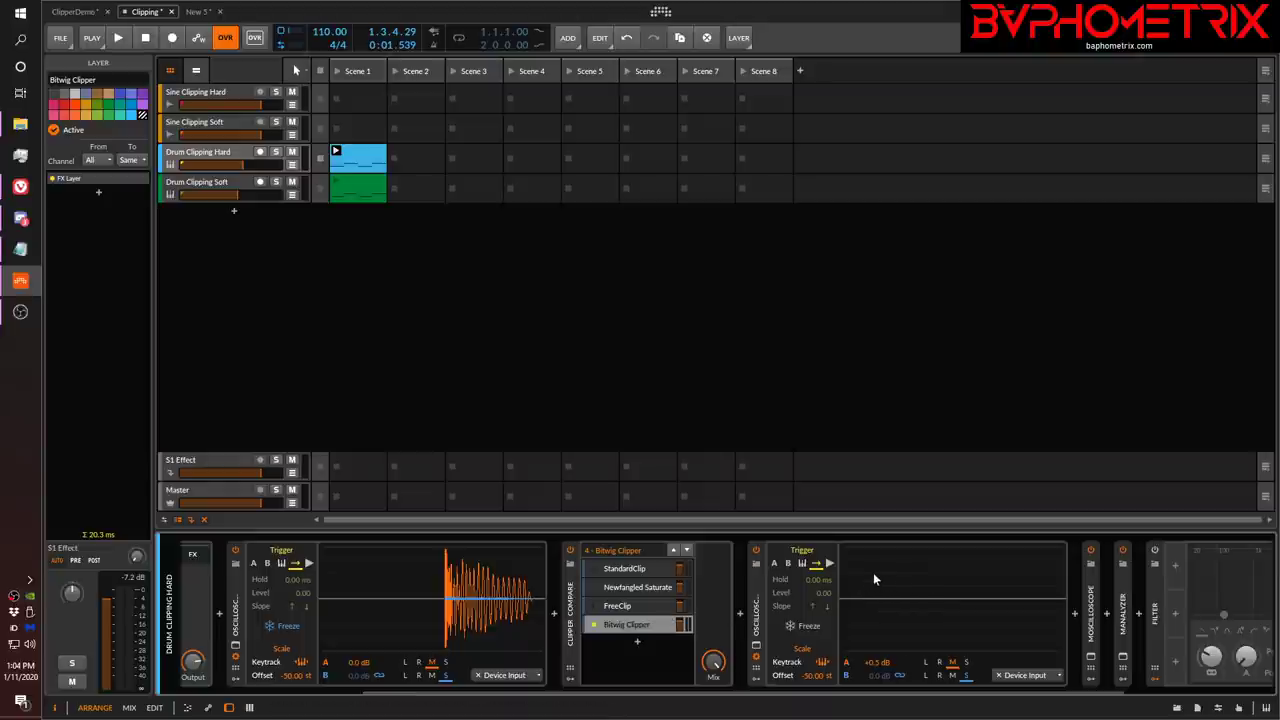
Briefly play the drum clip through the FreeClip layer and again through the Newfangled Saturate layer, examining each clipped waveform.
{"action": "left_click", "coordinate": [600, 606]}
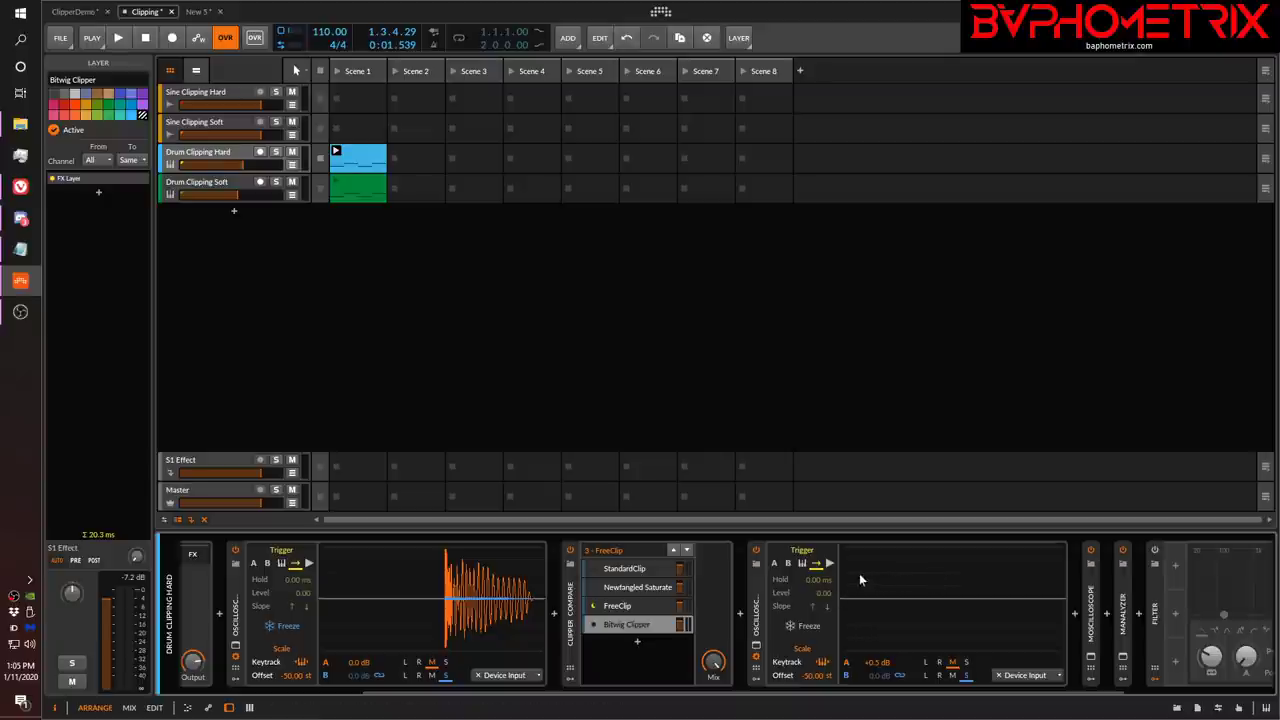
{"action": "key", "text": "space"}
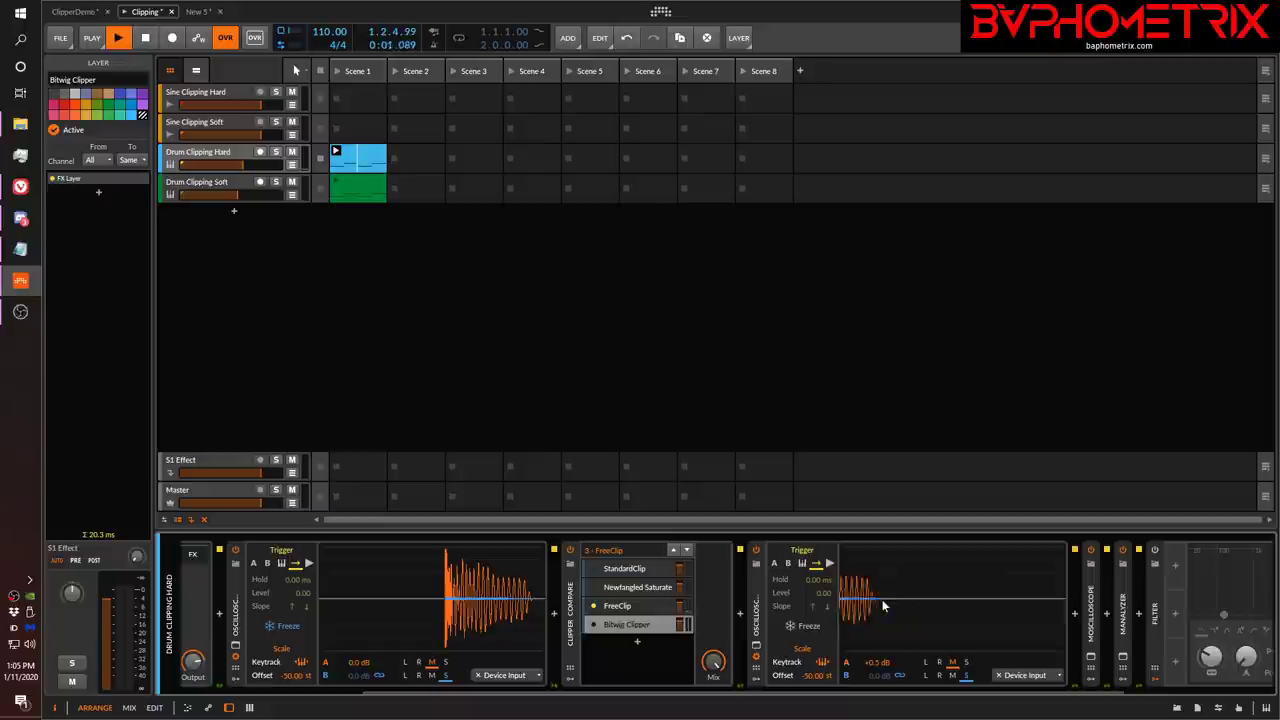
{"action": "key", "text": "space"}
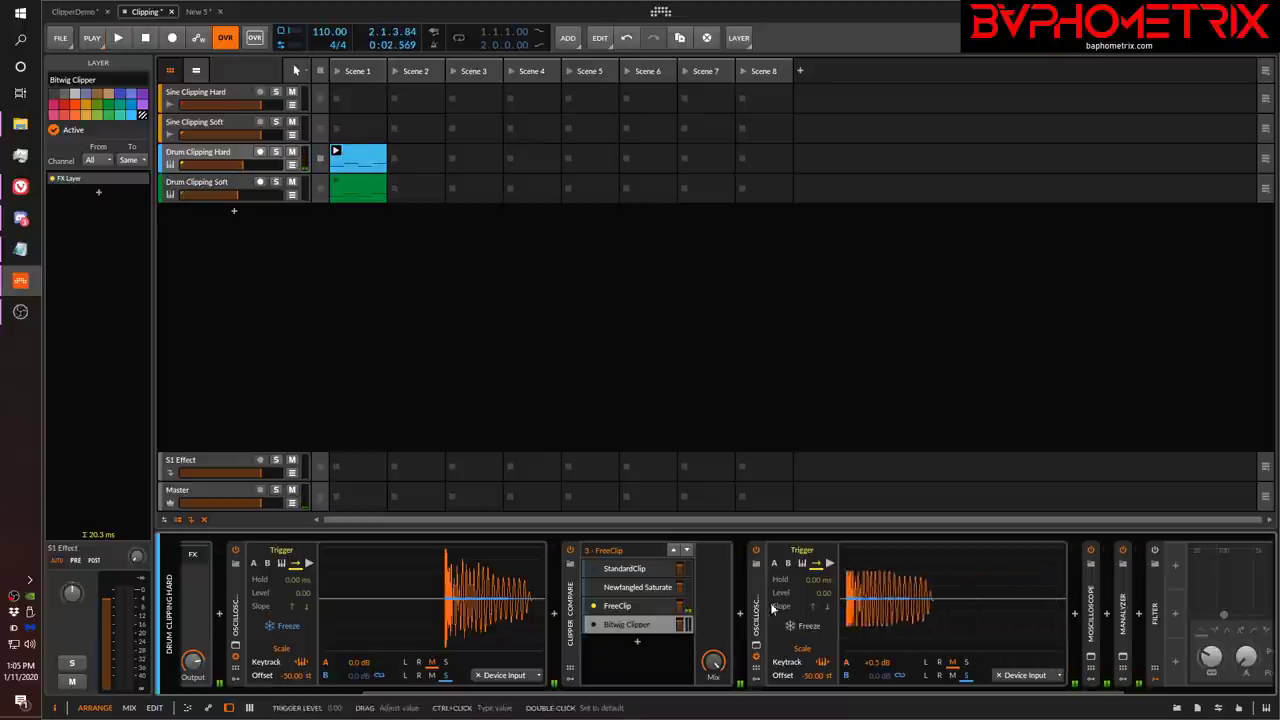
{"action": "left_click", "coordinate": [593, 587]}
{"action": "key", "text": "space"}
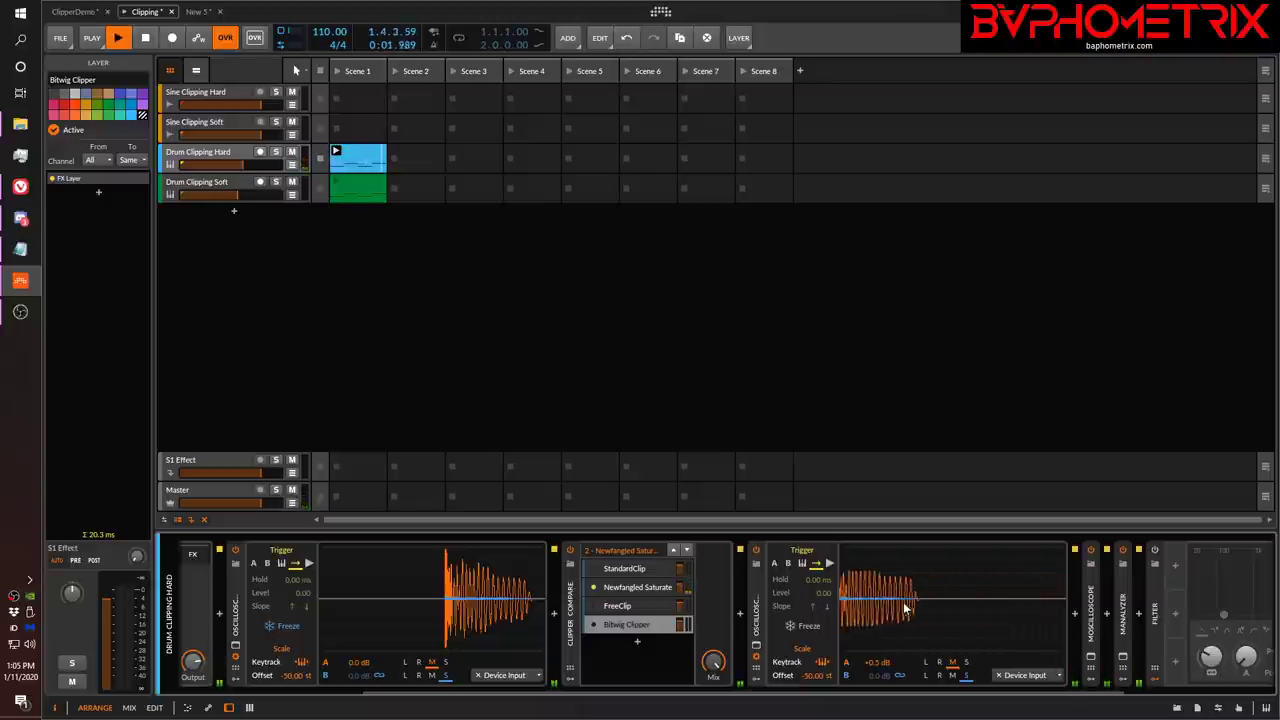
{"action": "key", "text": "space"}
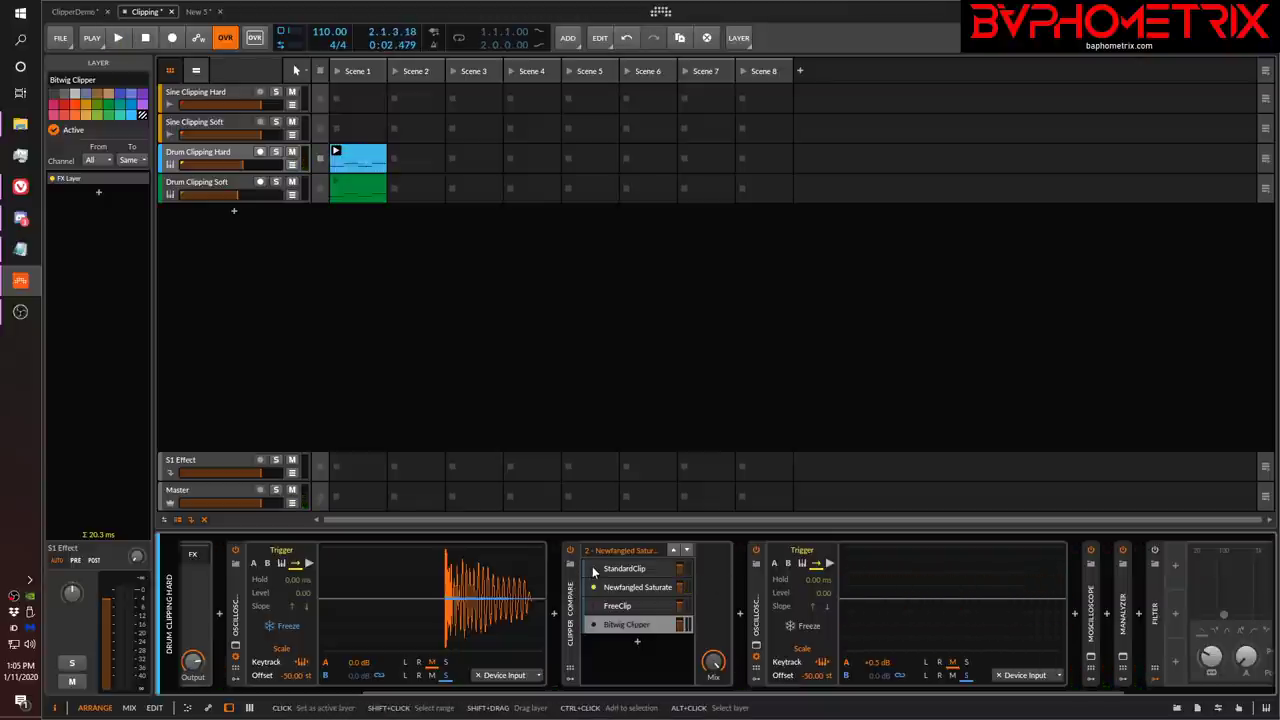
Activate the StandardClip layer and raise the Drum Clipping Hard track's volume slightly.
{"action": "left_click", "coordinate": [592, 567]}
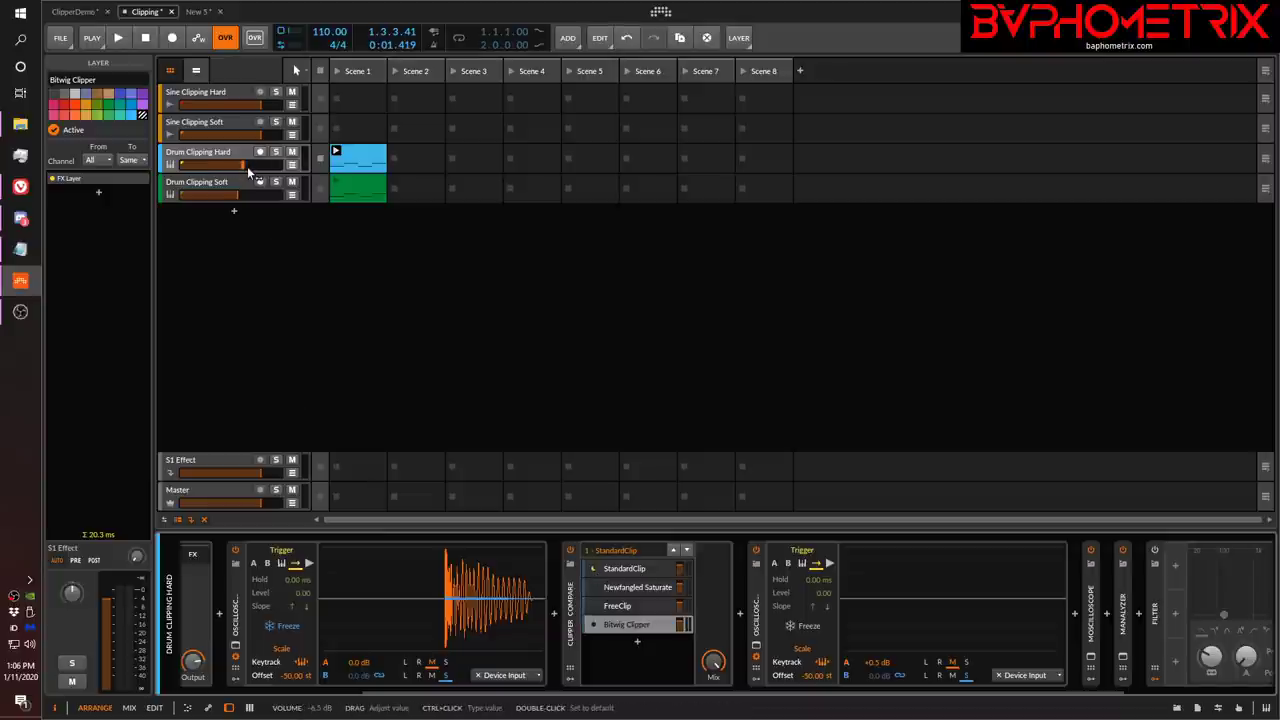
{"action": "left_click_drag", "start_coordinate": [249, 172], "coordinate": [258, 170]}
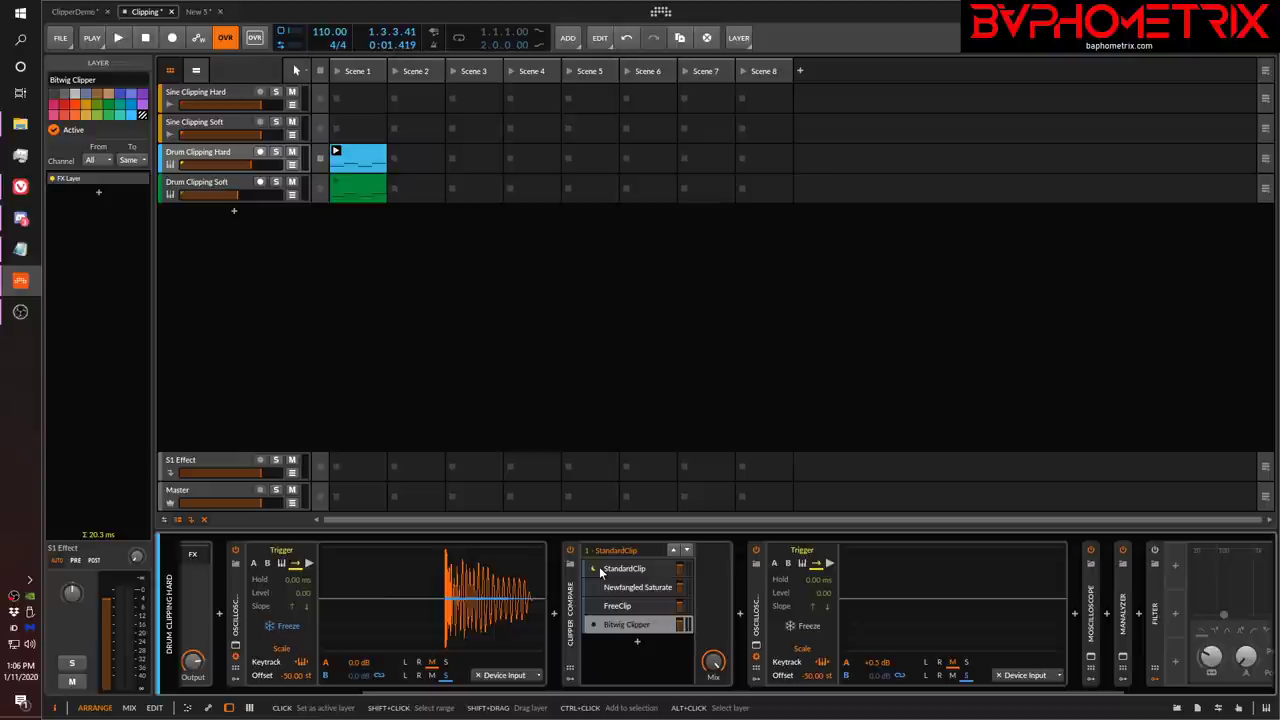
Play the louder drum clip, repeatedly bypassing and enabling Clipper Compare to hear StandardClip's effect, and stop playback.
{"action": "key", "text": "space"}
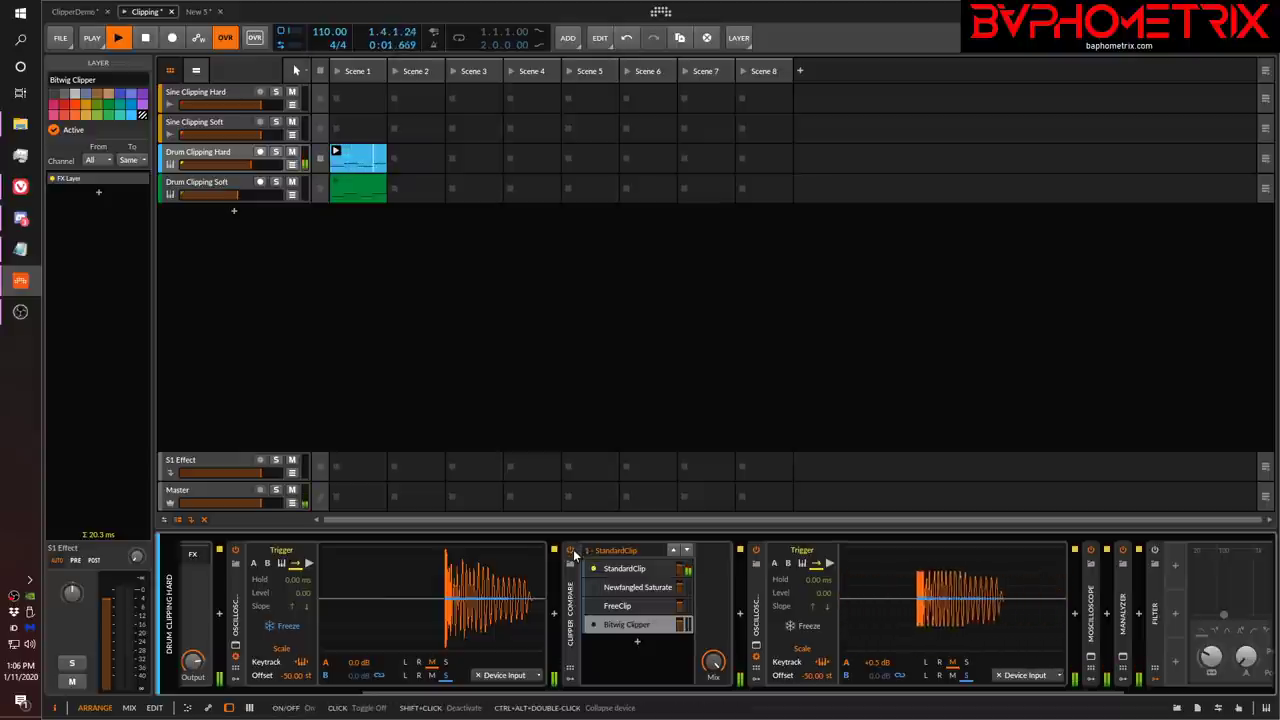
{"action": "left_click", "coordinate": [571, 550]}
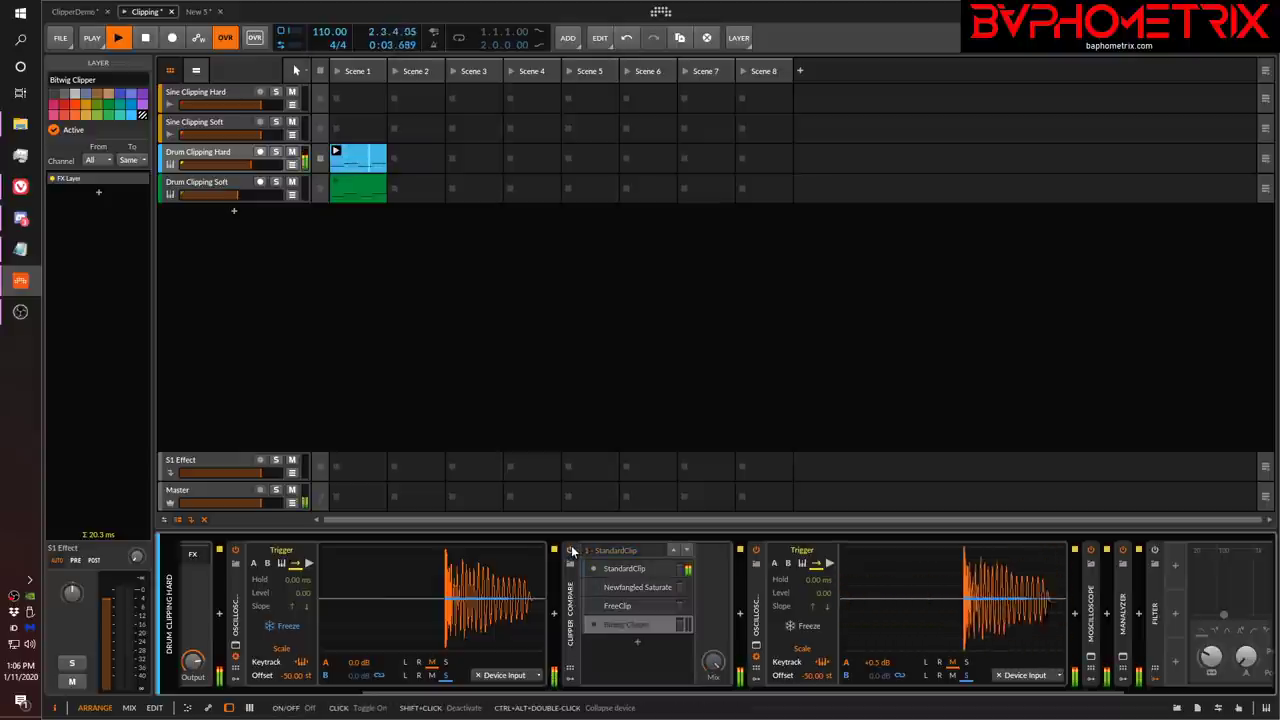
{"action": "left_click", "coordinate": [571, 550]}
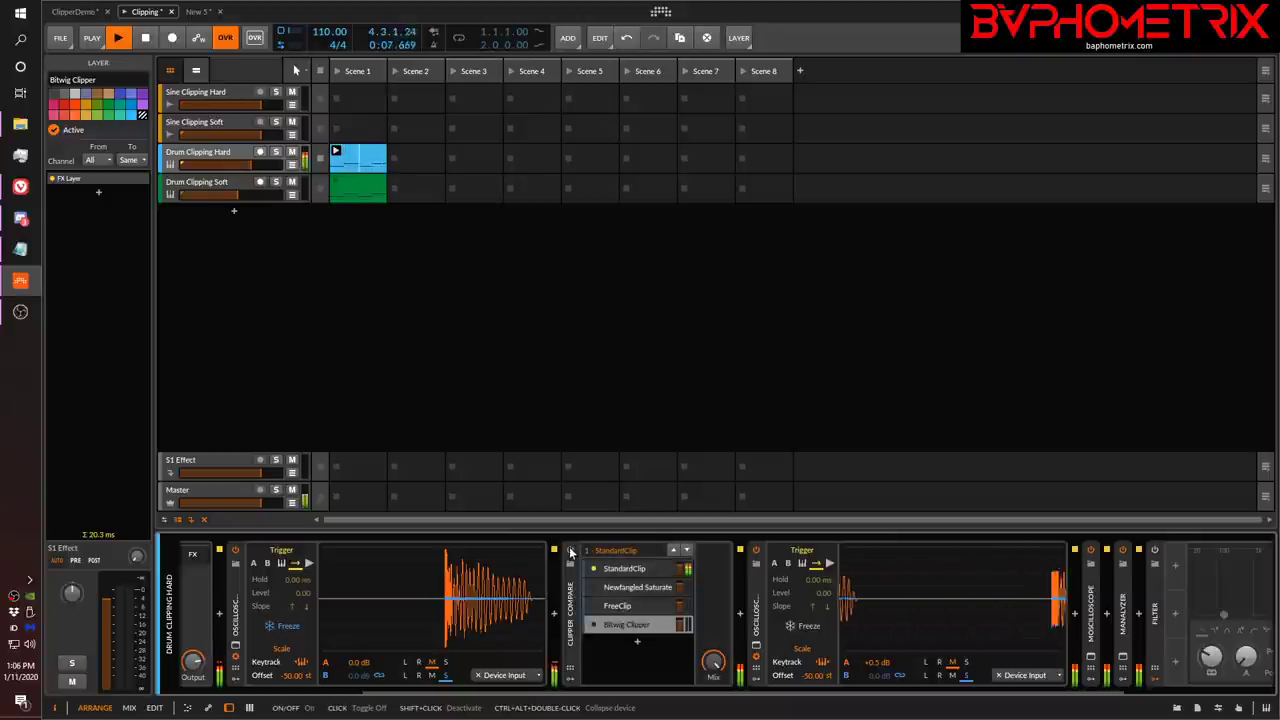
{"action": "left_click", "coordinate": [571, 550]}
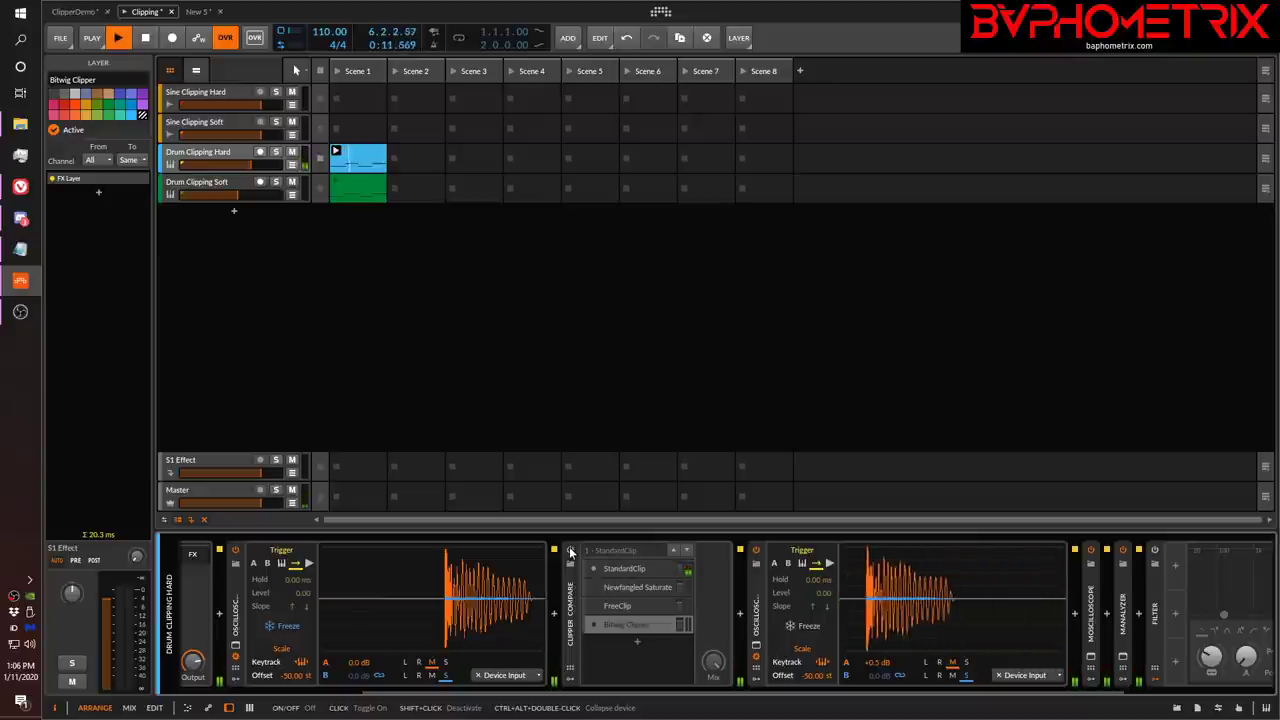
{"action": "left_click", "coordinate": [571, 550]}
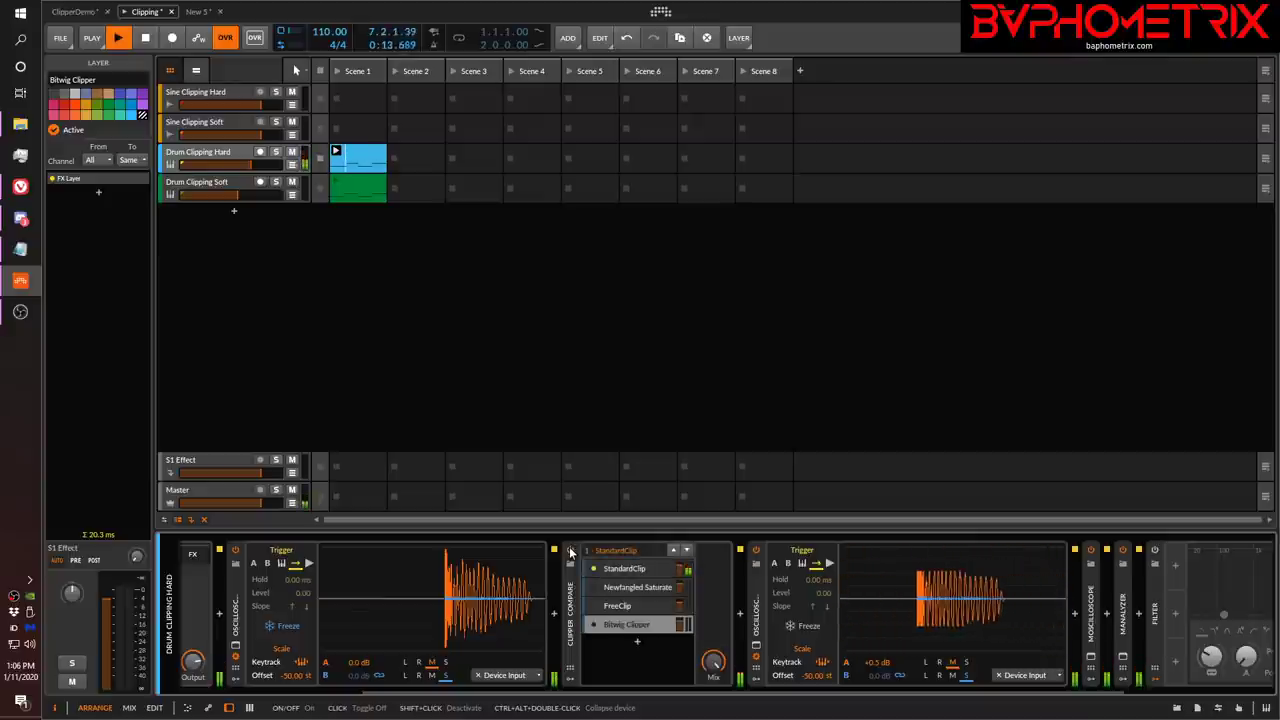
{"action": "key", "text": "space"}
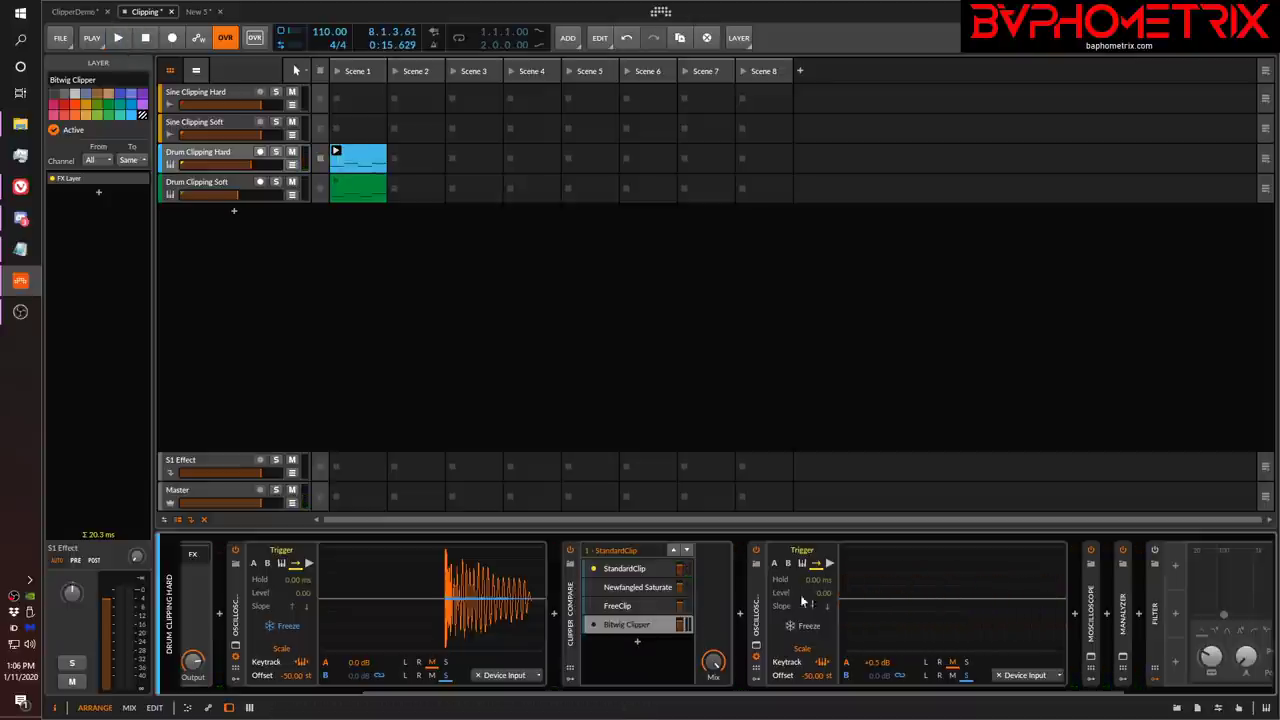
Activate the Newfangled Saturate layer and play the drum clip, repeatedly bypassing and enabling Clipper Compare to hear its effect.
{"action": "left_click", "coordinate": [594, 589]}
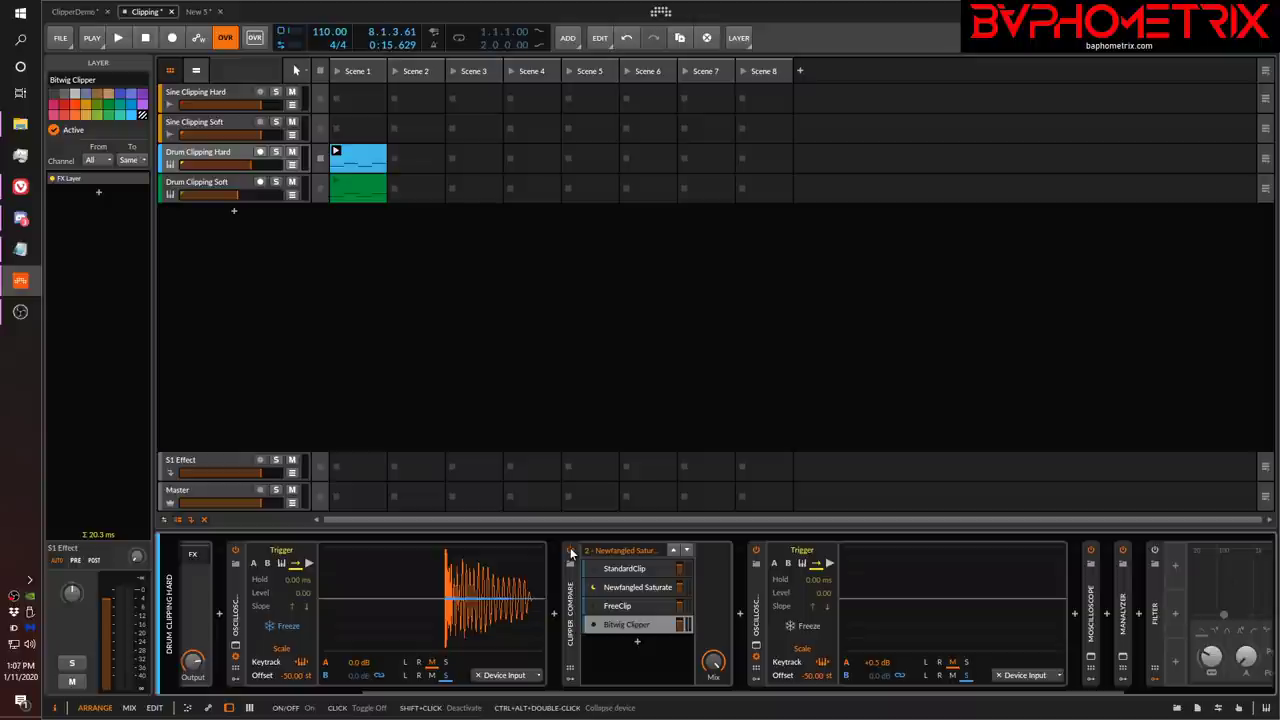
{"action": "left_click", "coordinate": [571, 553]}
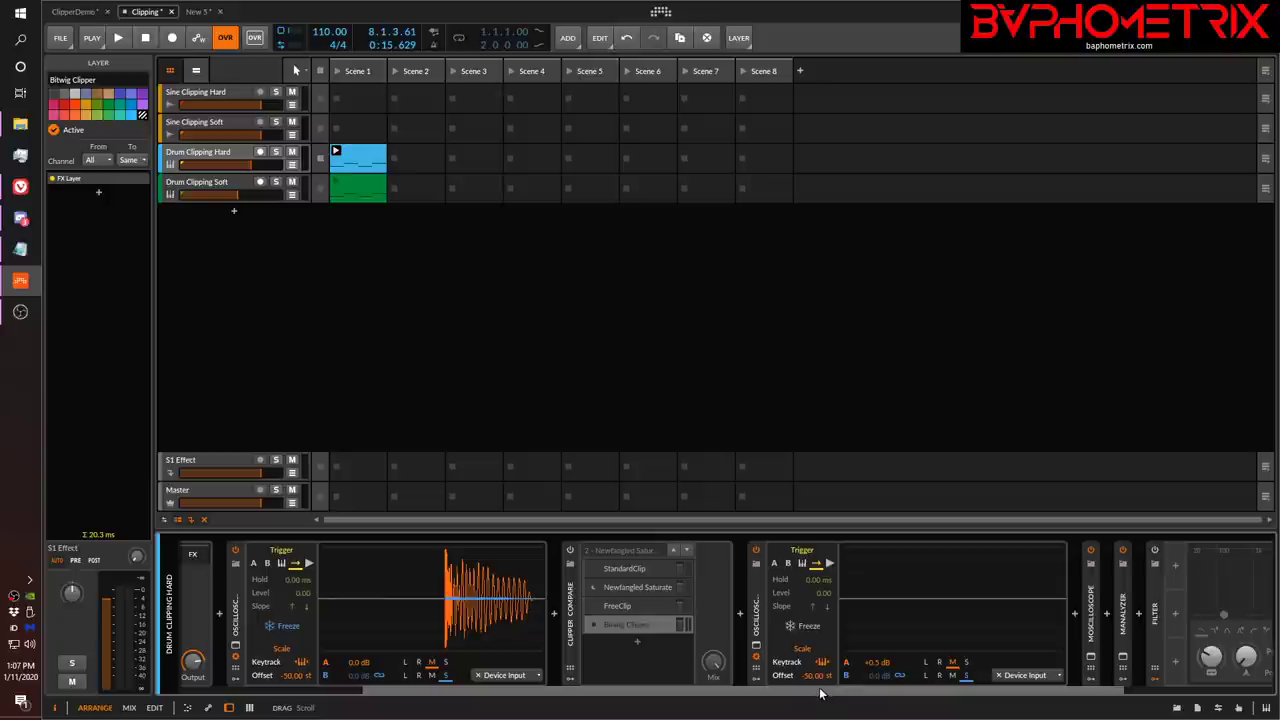
{"action": "key", "text": "space"}
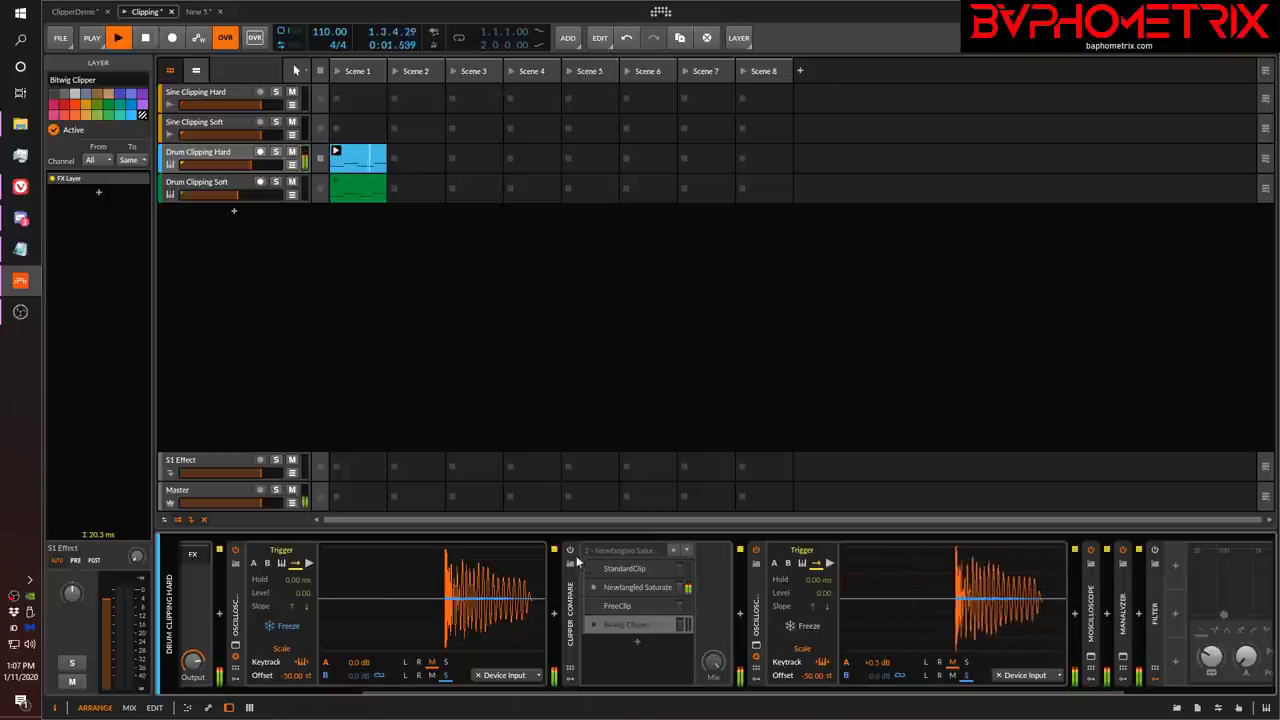
{"action": "left_click", "coordinate": [571, 553]}
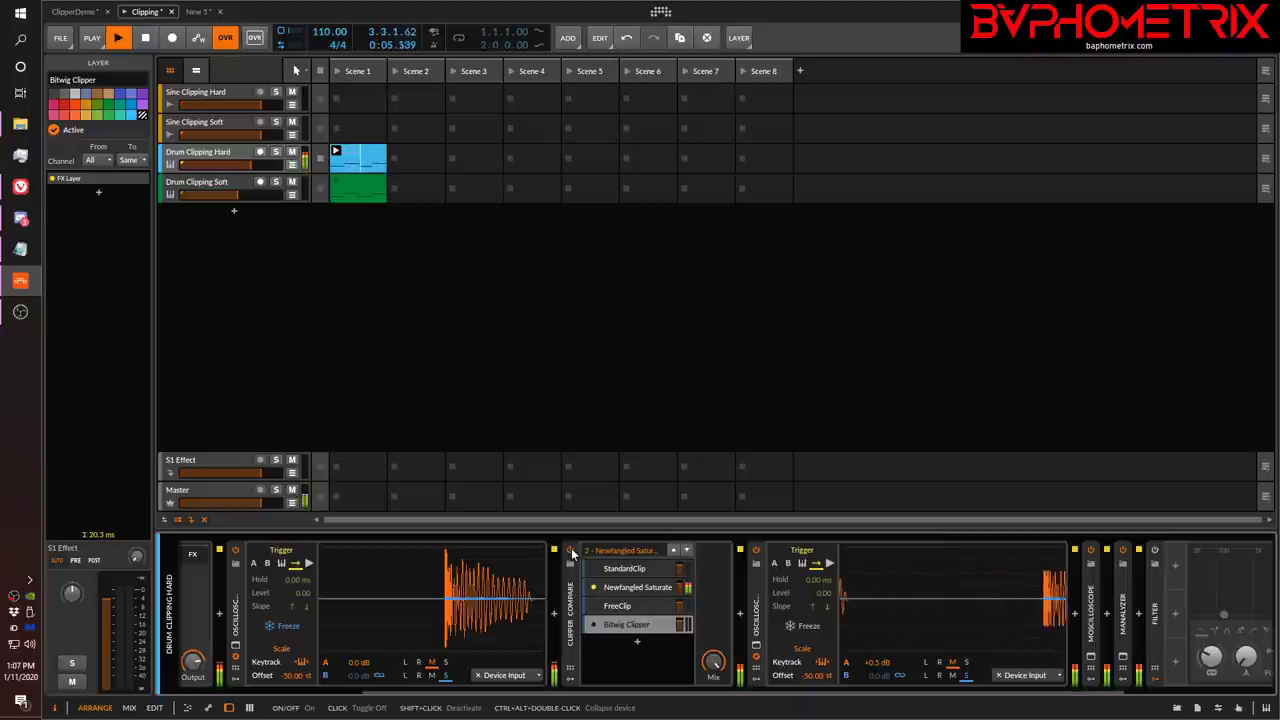
{"action": "left_click", "coordinate": [571, 553]}
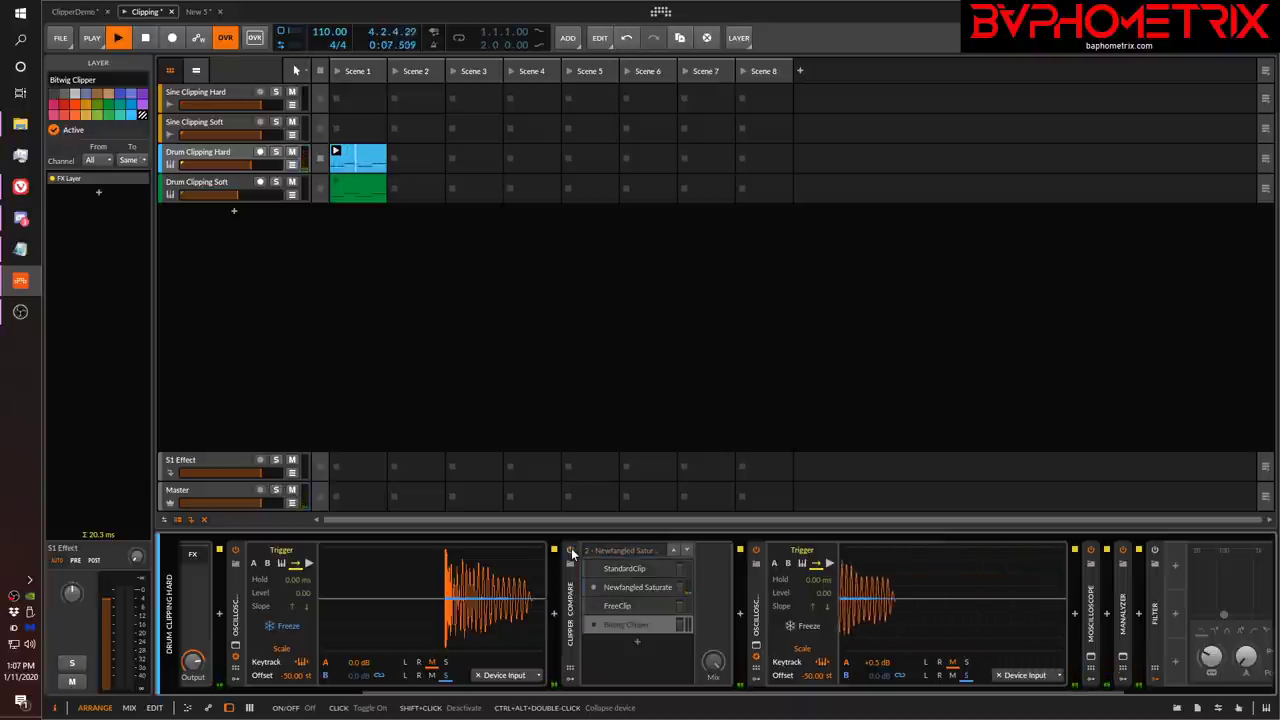
{"action": "left_click", "coordinate": [571, 553]}
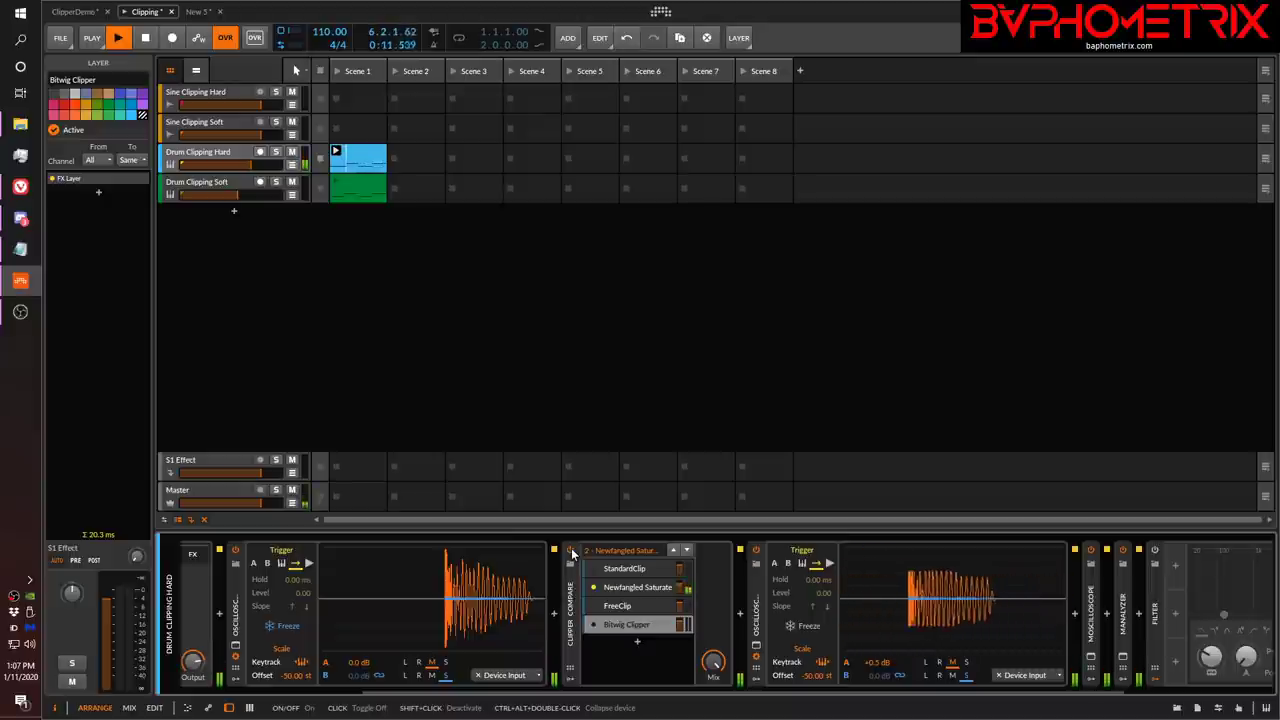
{"action": "left_click", "coordinate": [571, 553]}
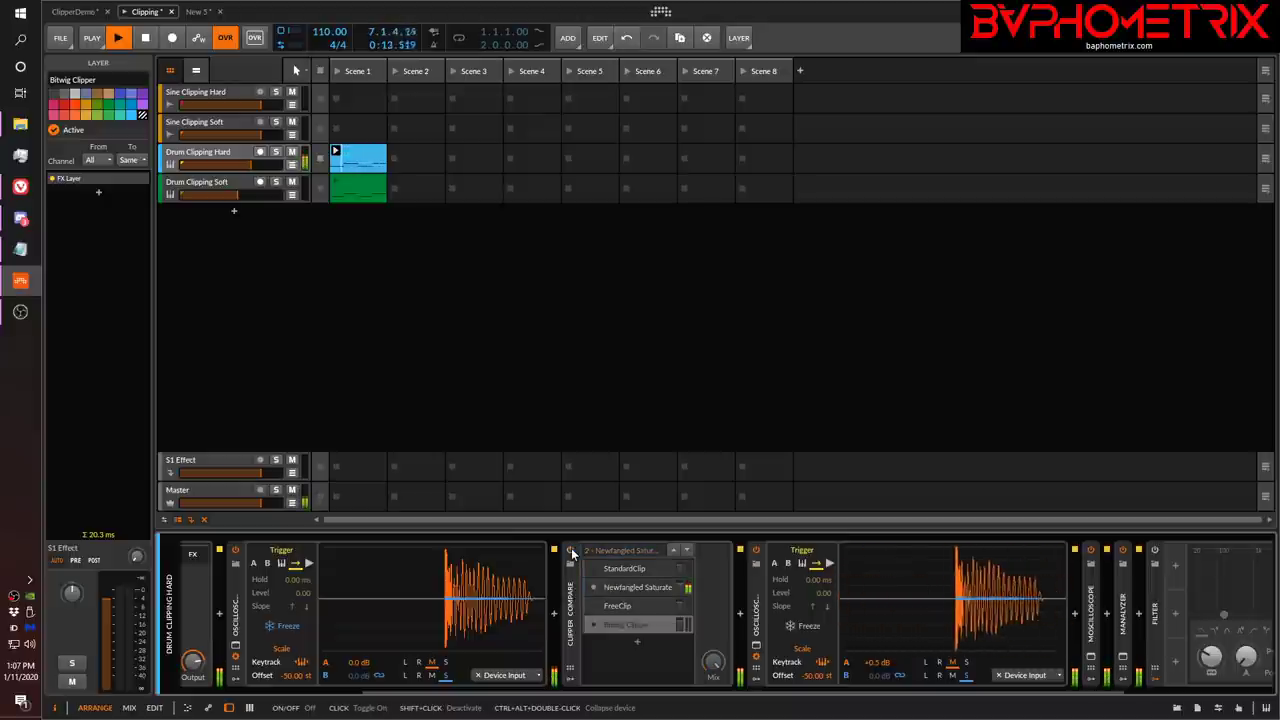
{"action": "left_click", "coordinate": [571, 553]}
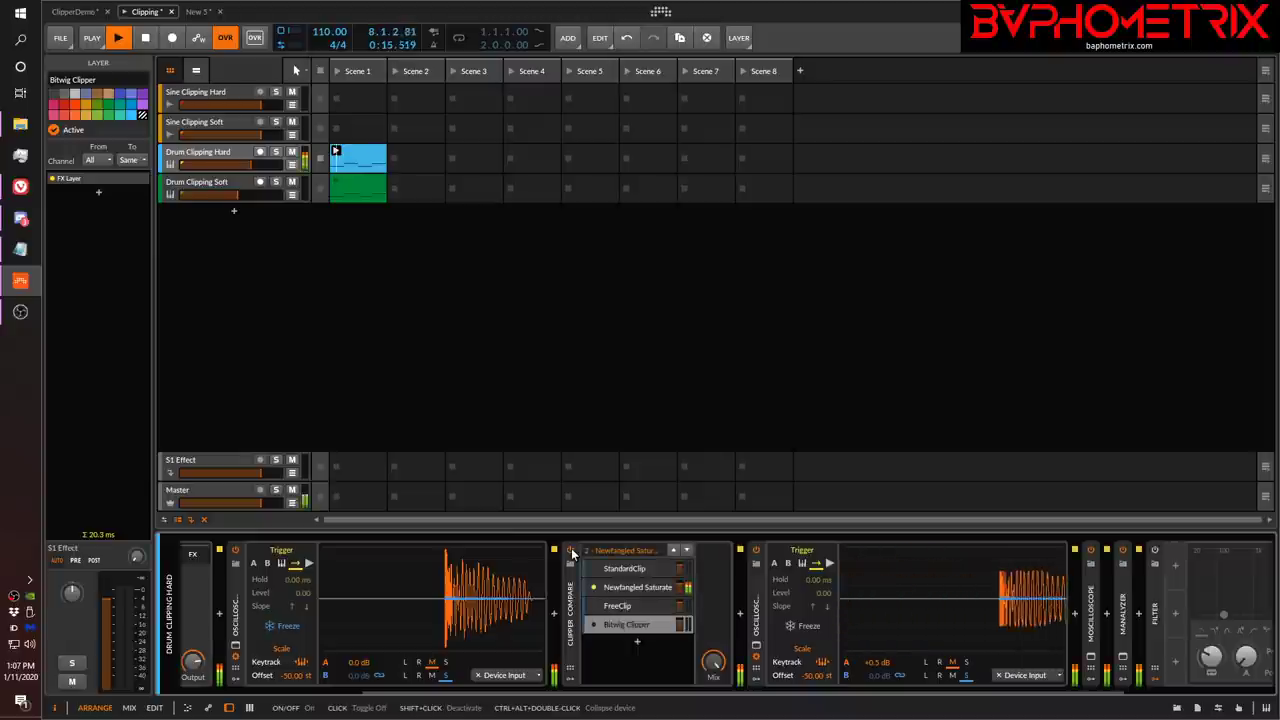
{"action": "left_click", "coordinate": [571, 553]}
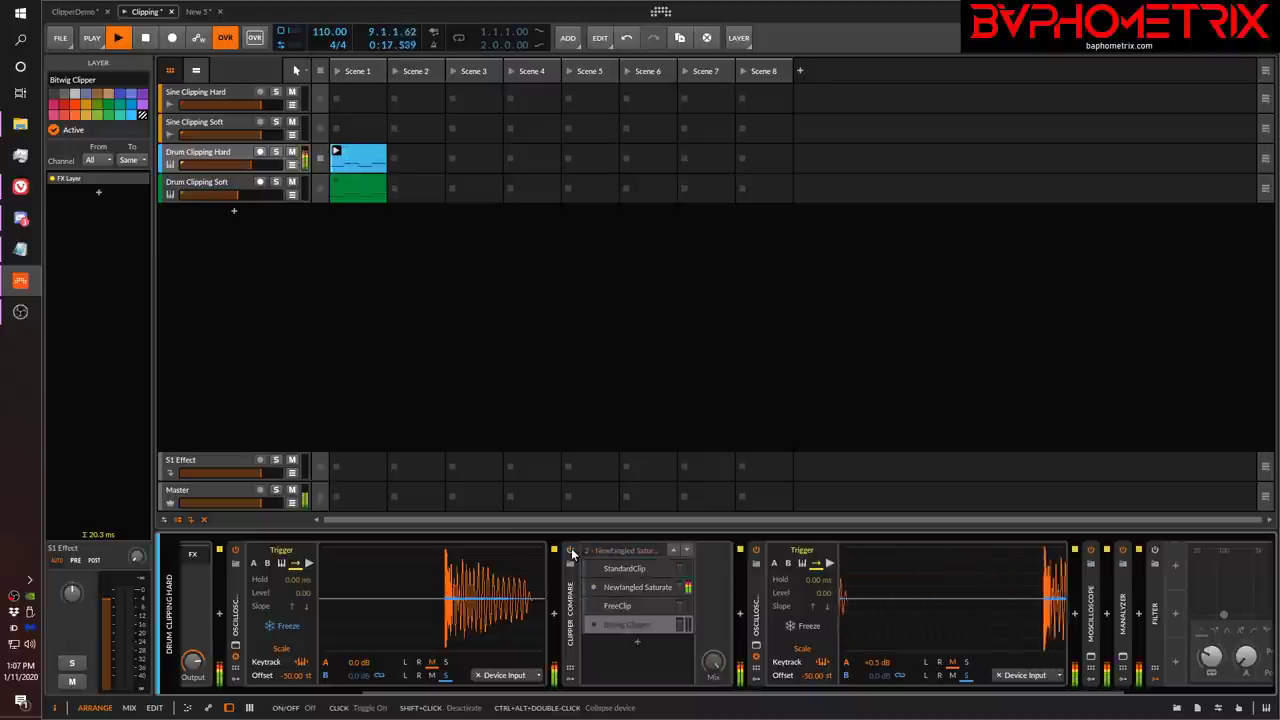
{"action": "left_click", "coordinate": [571, 553]}
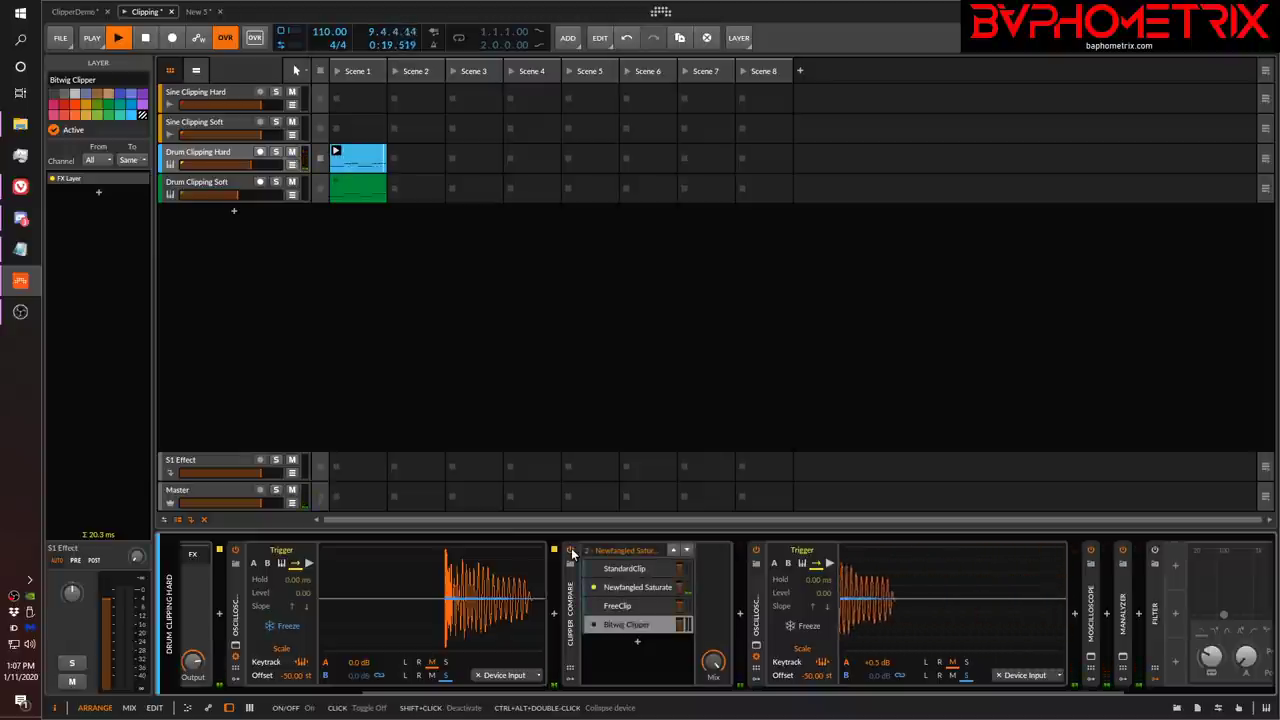
Alternate the active Clipper Compare layer between StandardClip and Newfangled Saturate during playback to compare the two clippers directly.
{"action": "left_click", "coordinate": [593, 568]}
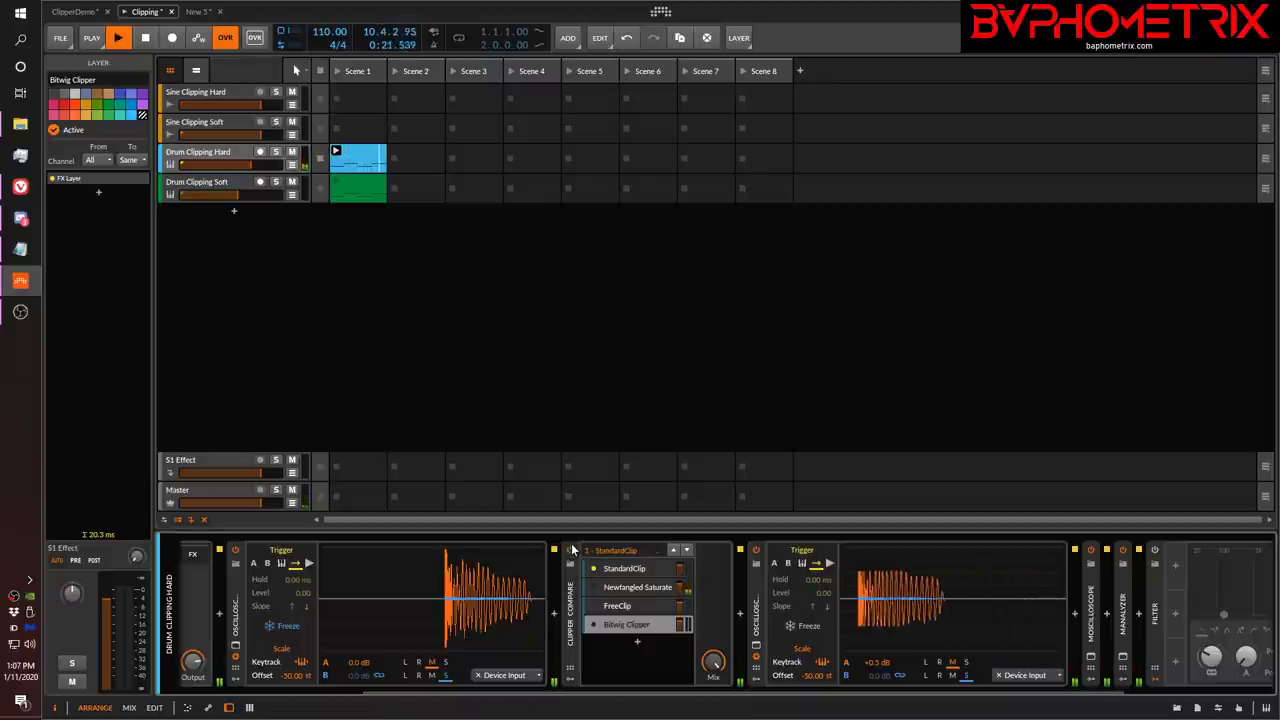
{"action": "left_click", "coordinate": [596, 586]}
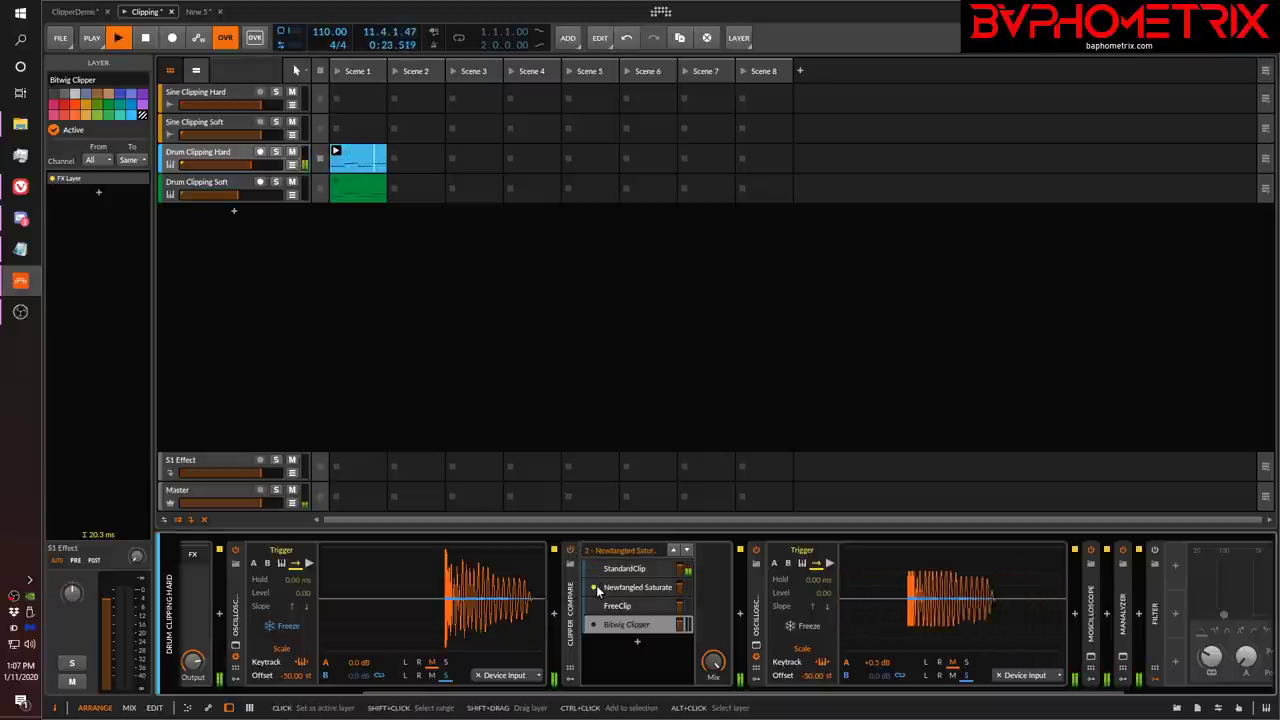
{"action": "left_click", "coordinate": [593, 568]}
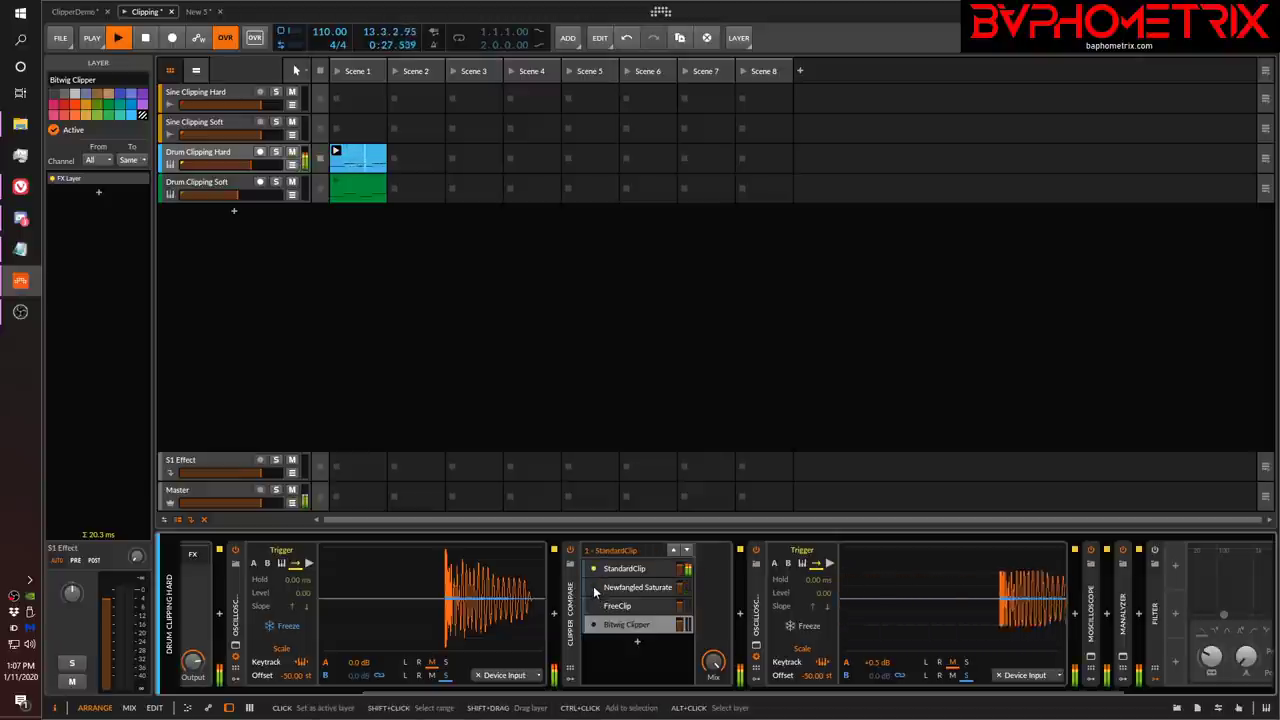
{"action": "left_click", "coordinate": [593, 586]}
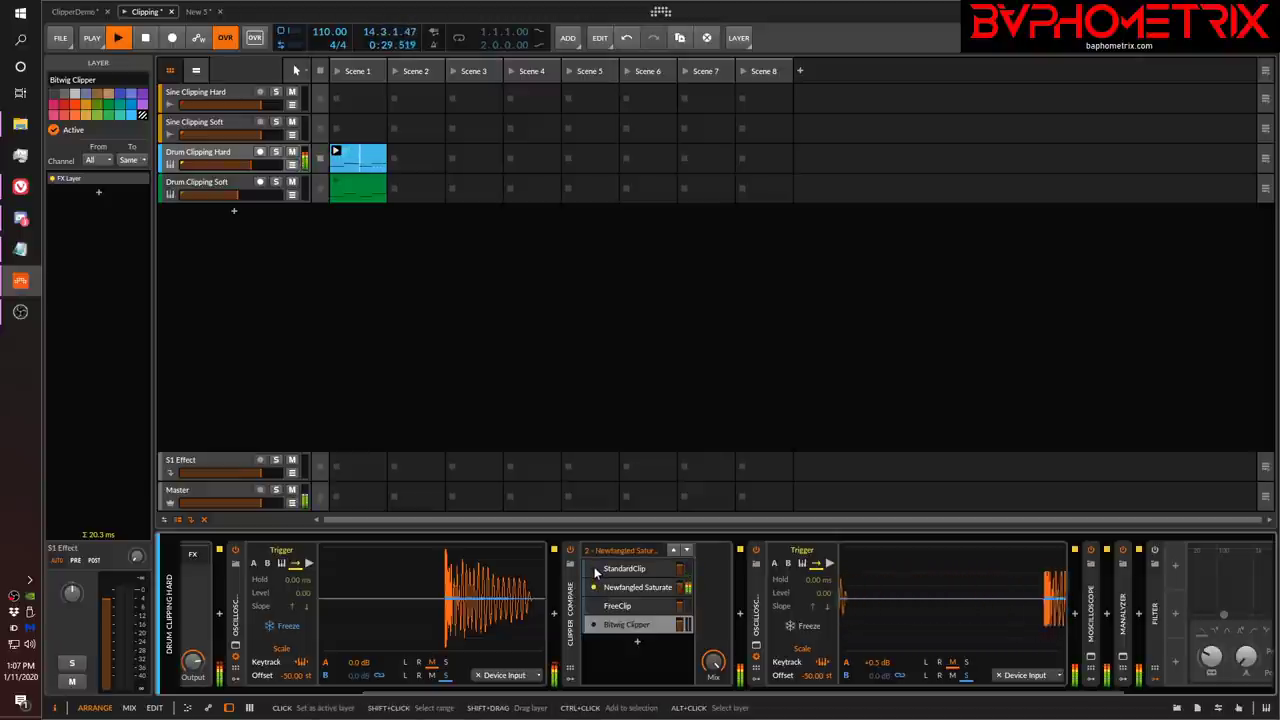
Activate the StandardClip layer and toggle Clipper Compare off and on twice during playback to compare it with the dry drums.
{"action": "left_click", "coordinate": [595, 568]}
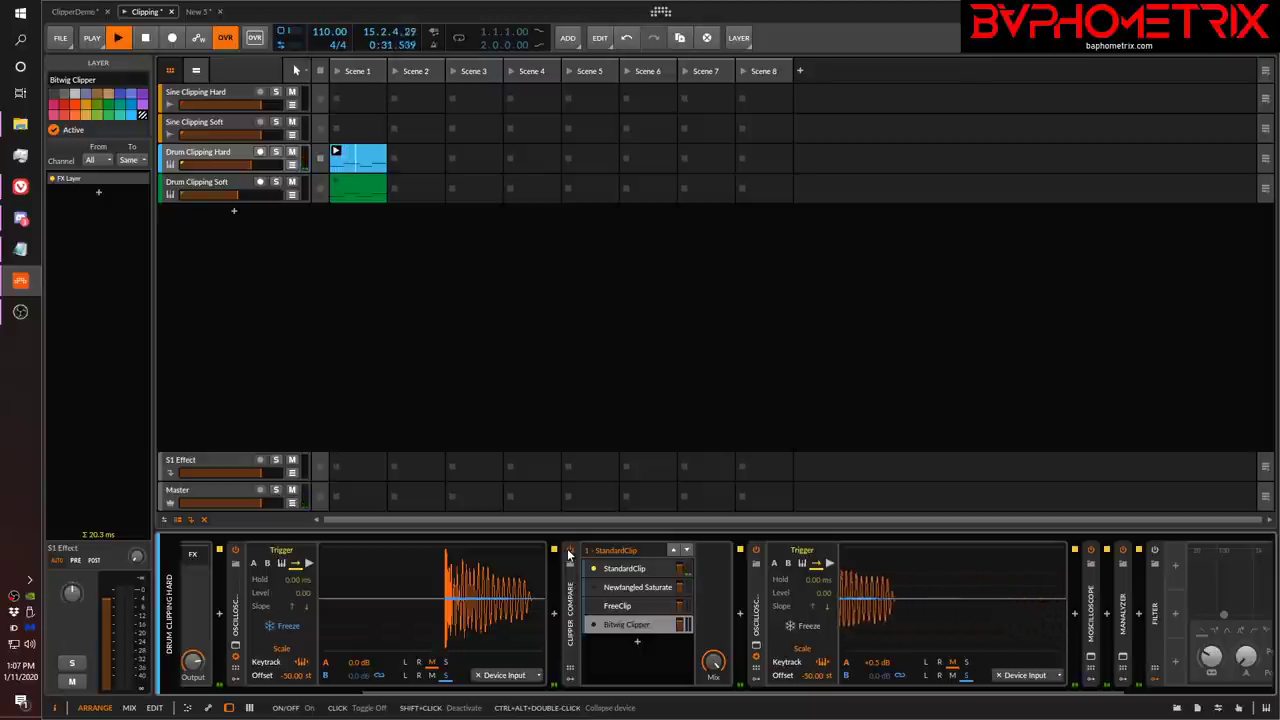
{"action": "left_click", "coordinate": [569, 551]}
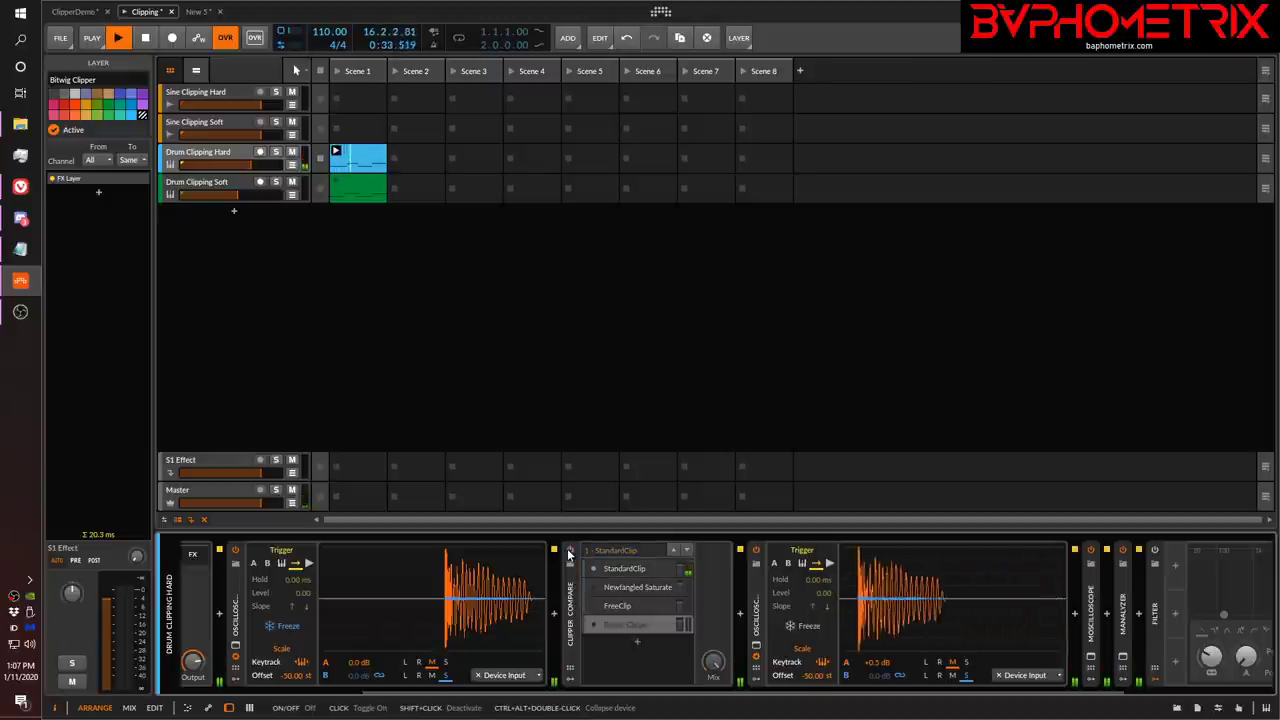
{"action": "left_click", "coordinate": [570, 552]}
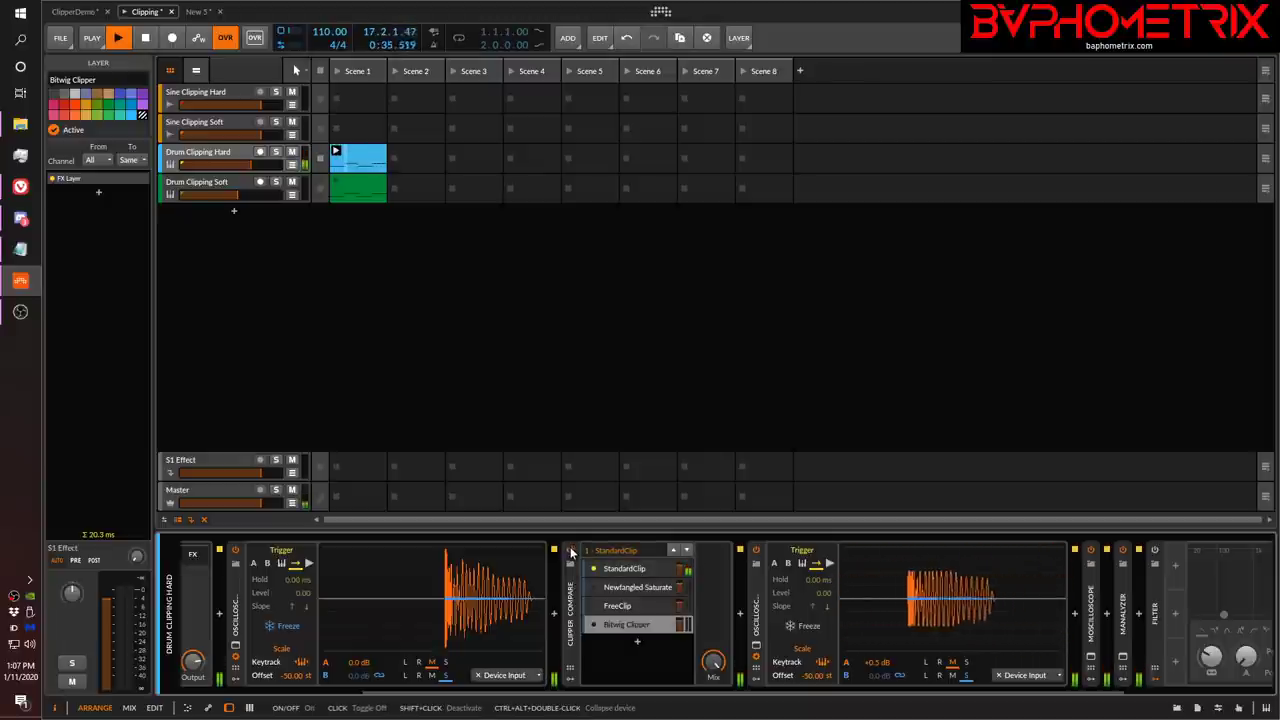
{"action": "left_click", "coordinate": [570, 552]}
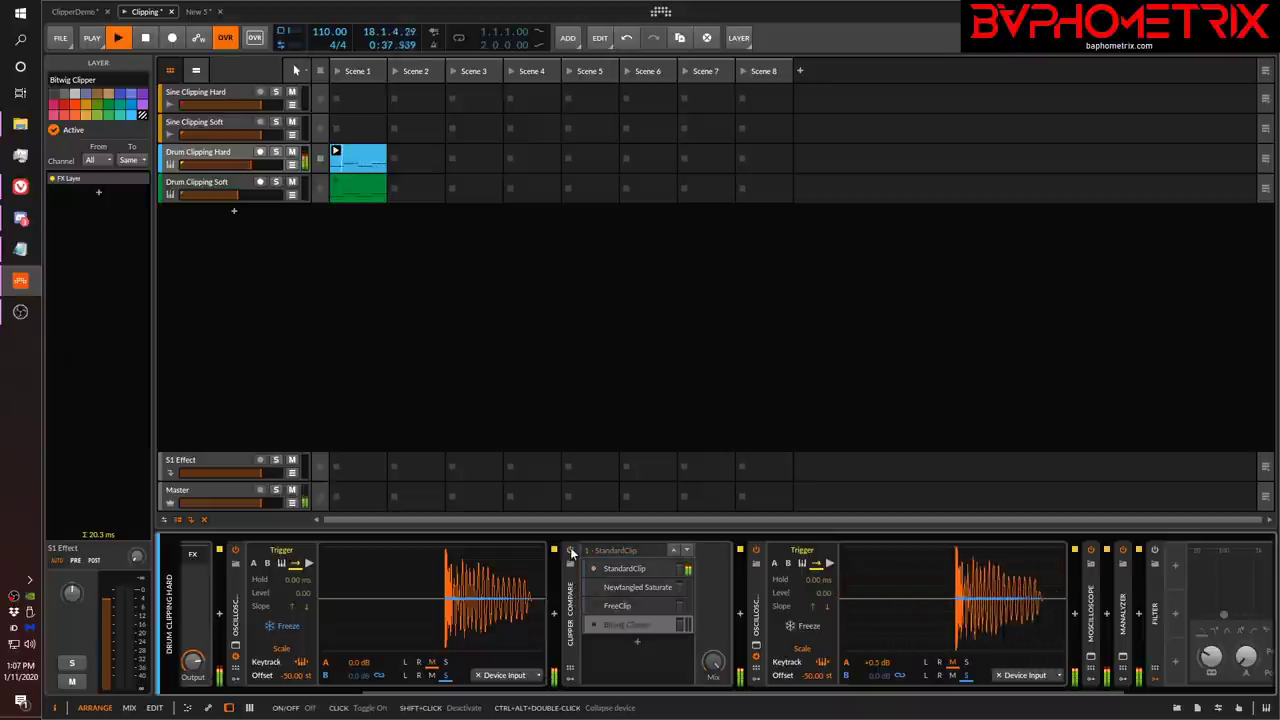
{"action": "left_click", "coordinate": [570, 552]}
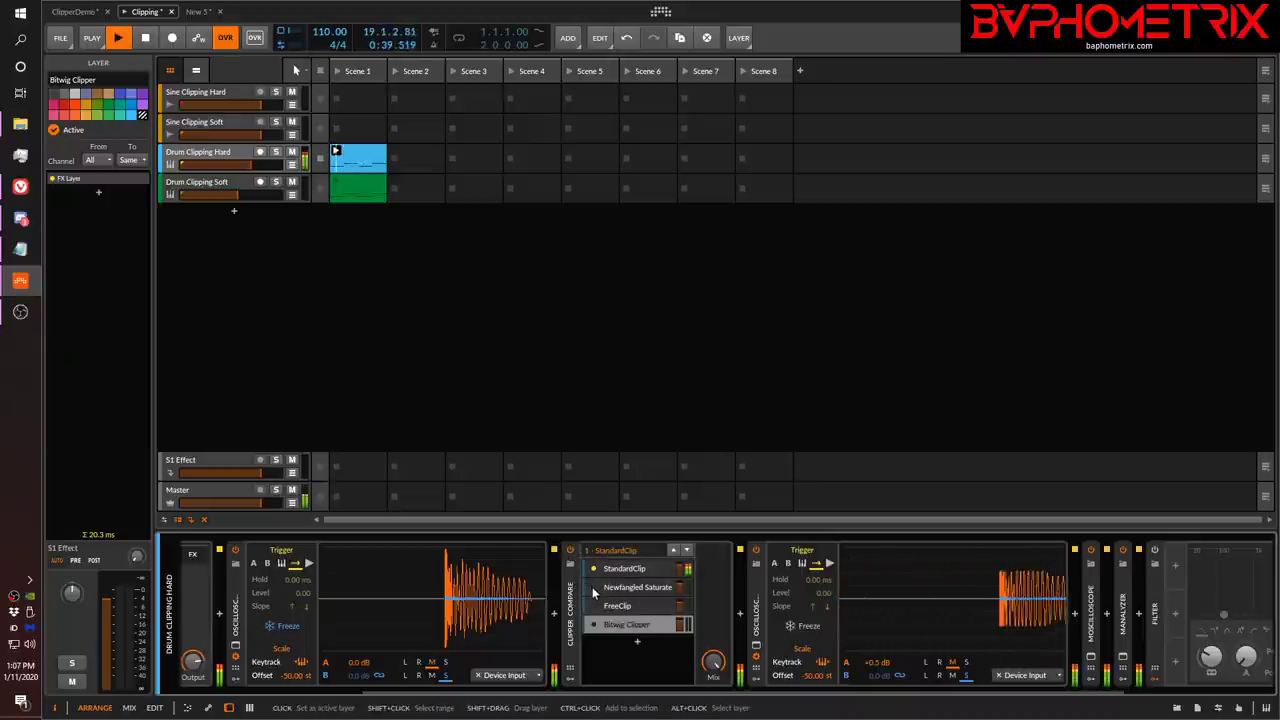
Switch back to the Newfangled Saturate layer and bypass, then re-enable Clipper Compare while the drums keep playing.
{"action": "left_click", "coordinate": [592, 587]}
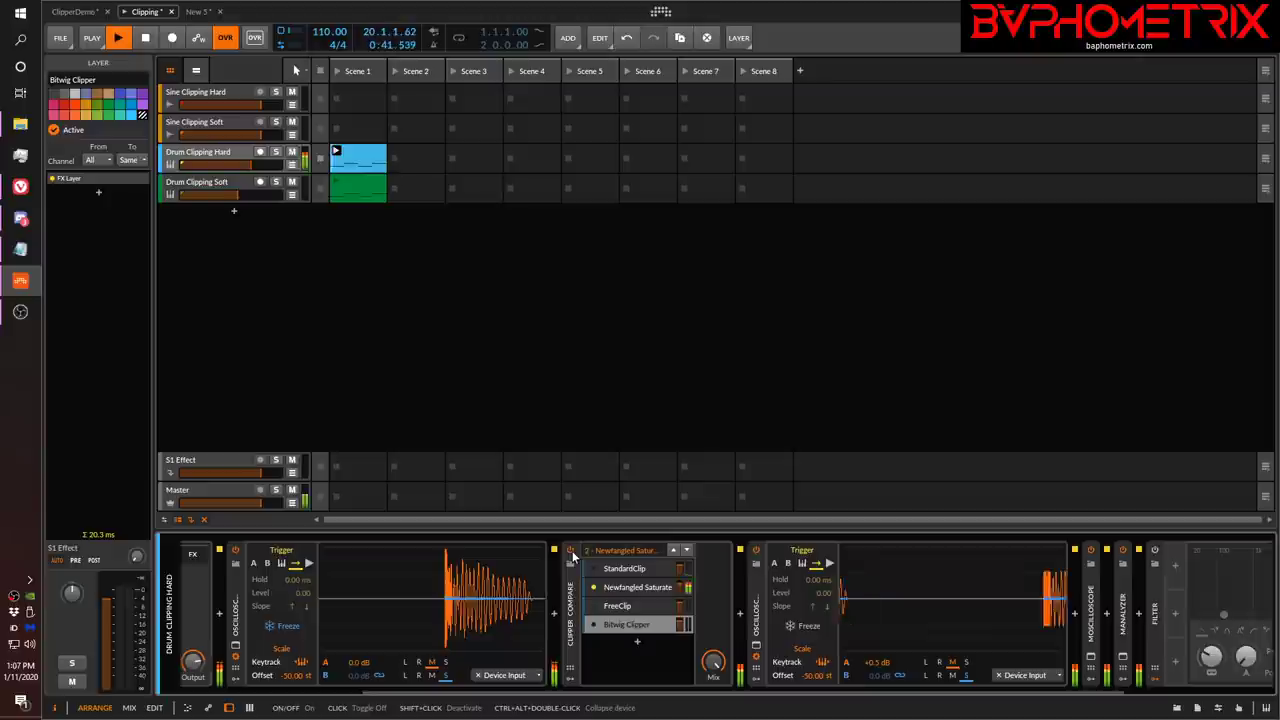
{"action": "left_click", "coordinate": [571, 553]}
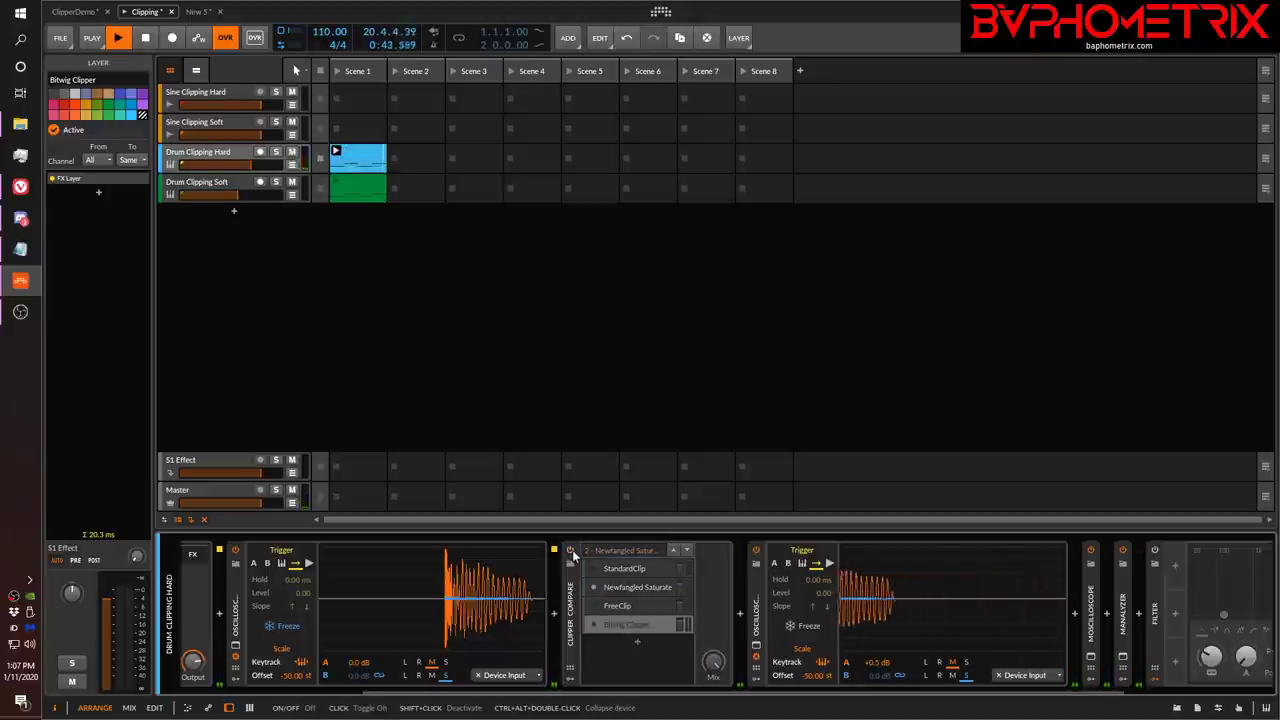
{"action": "left_click", "coordinate": [571, 553]}
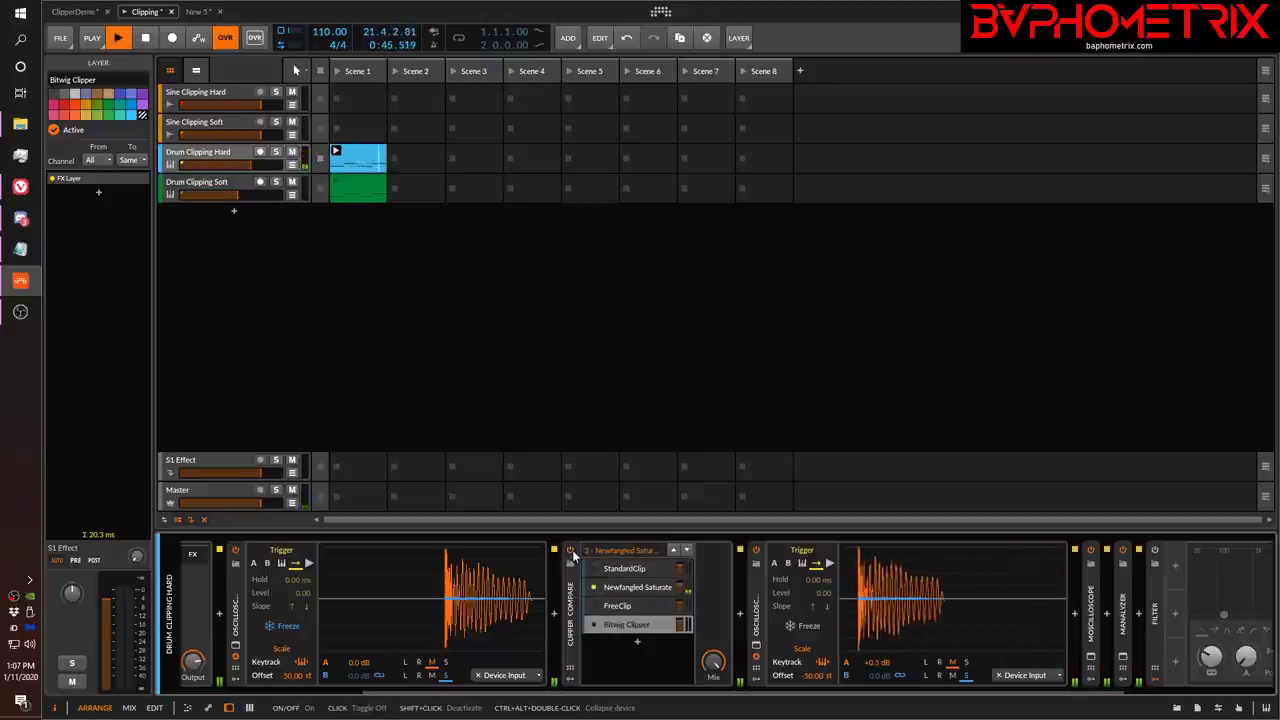